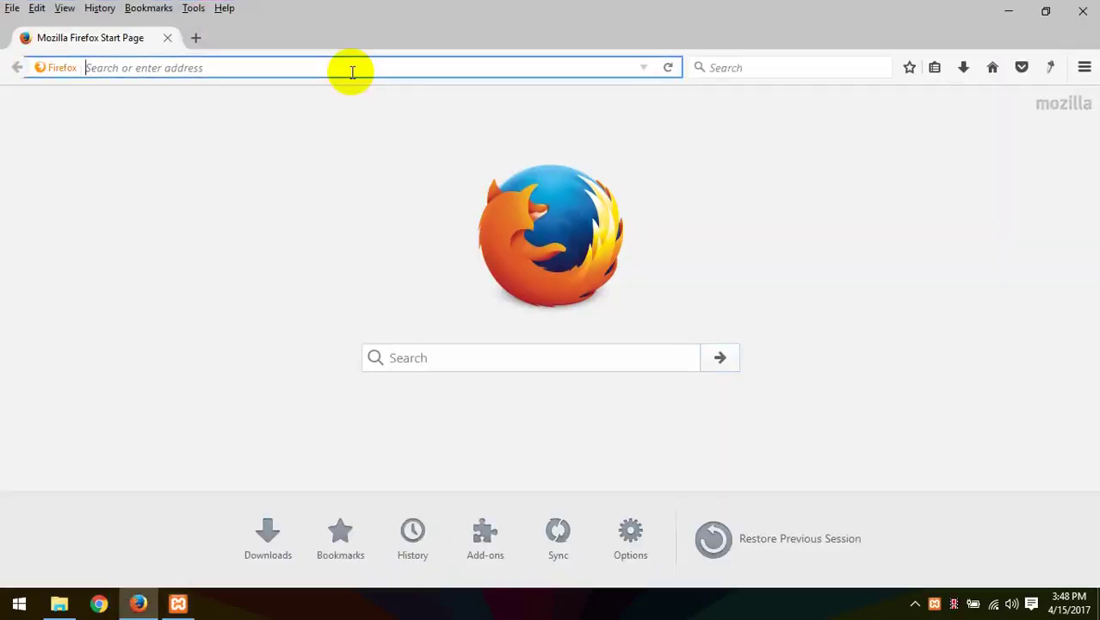
Step: Load the WordPress admin address localhost/wp80/wp-admin
type("localhost/")
key("Right")
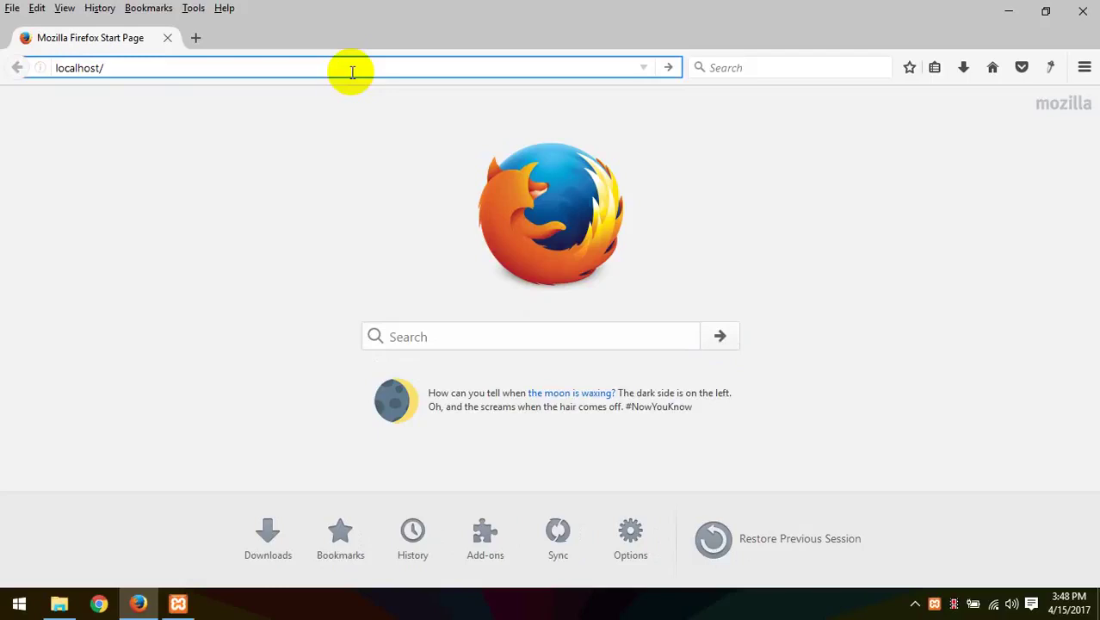
type("wp80/")
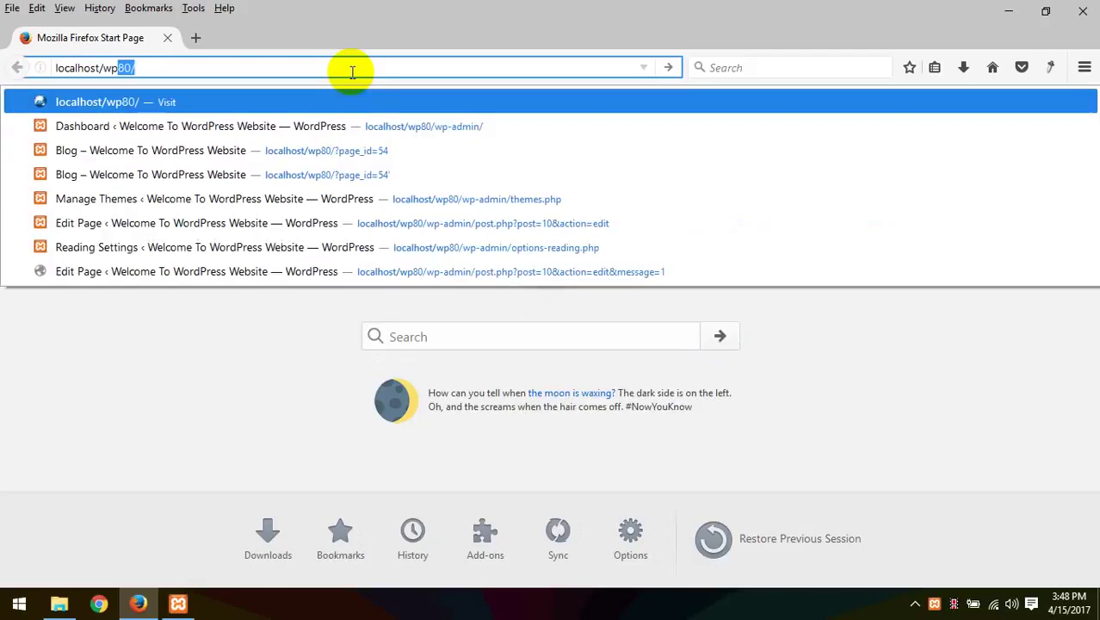
key("Right")
type("wp-admin")
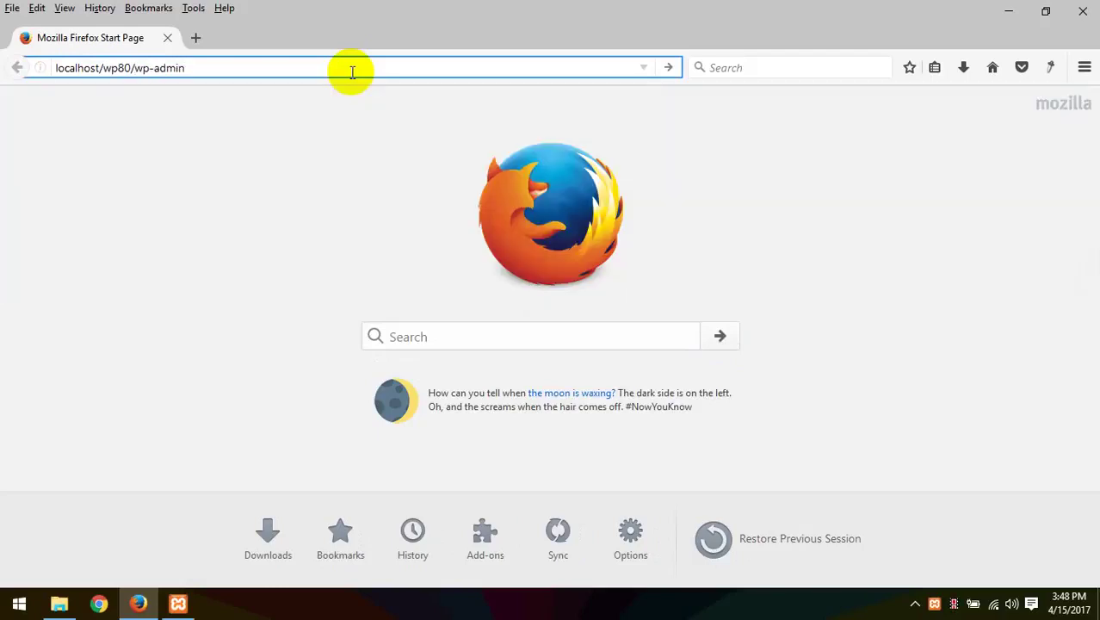
key("Return")
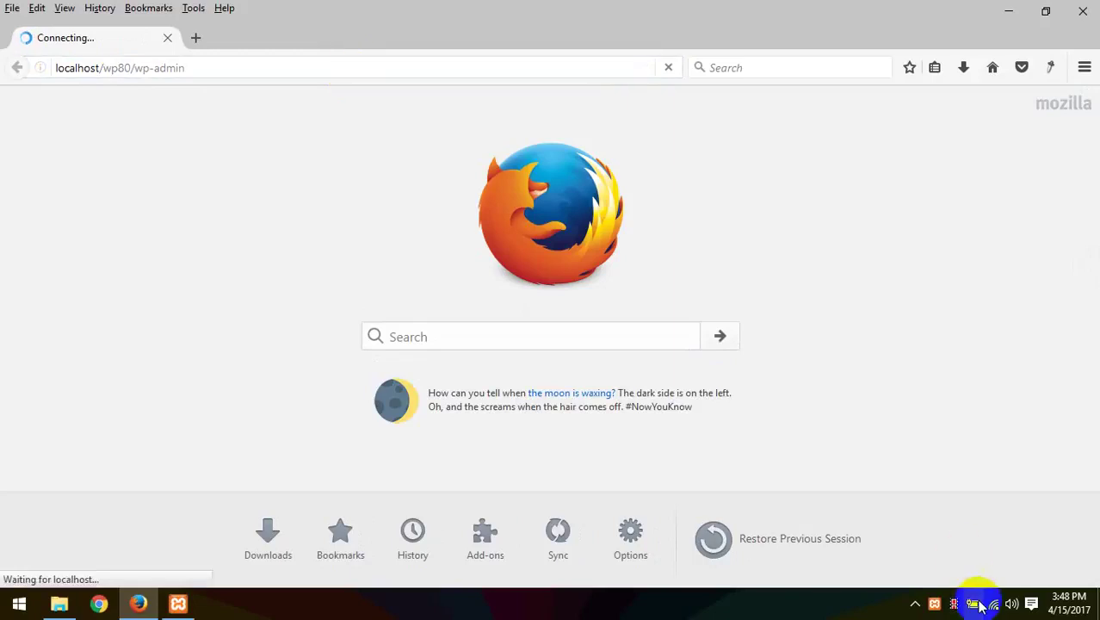
left_click(381, 65)
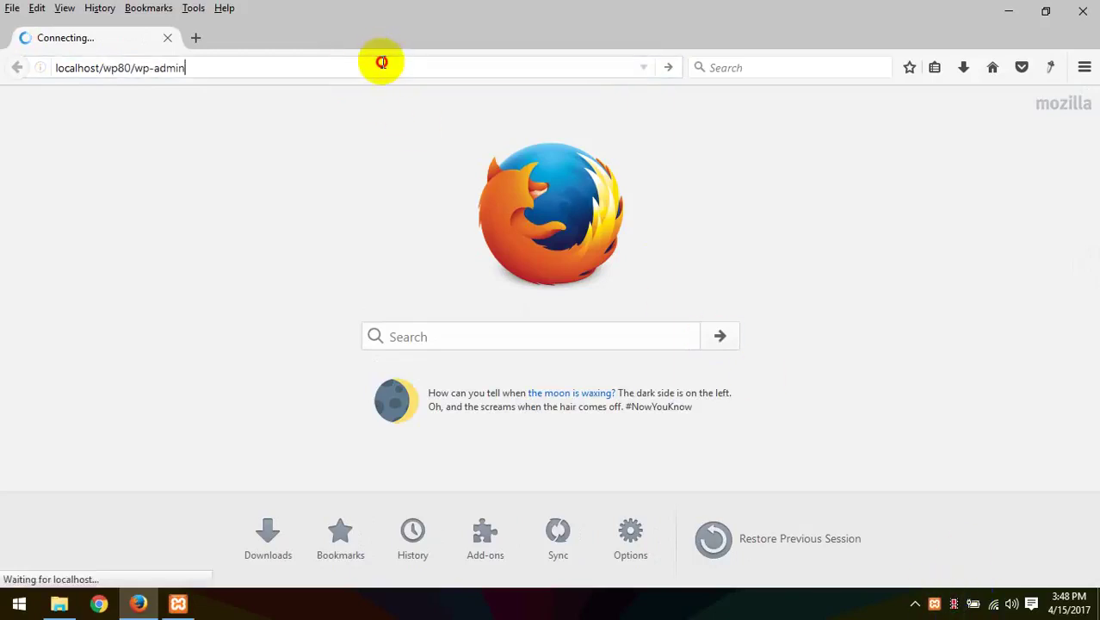
left_click(1067, 603)
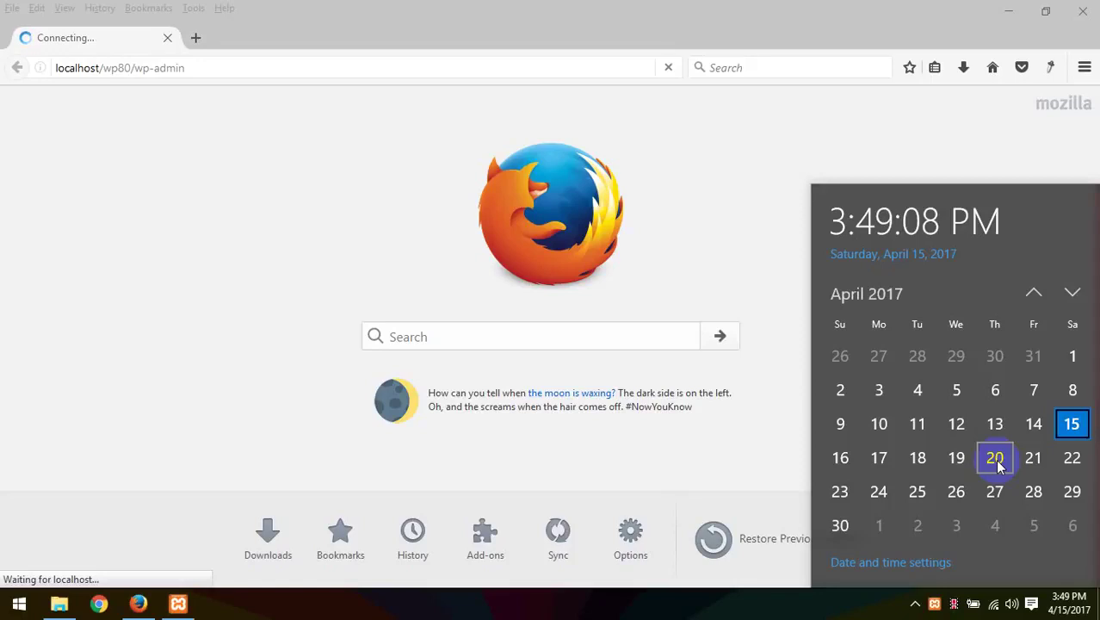
left_click(393, 66)
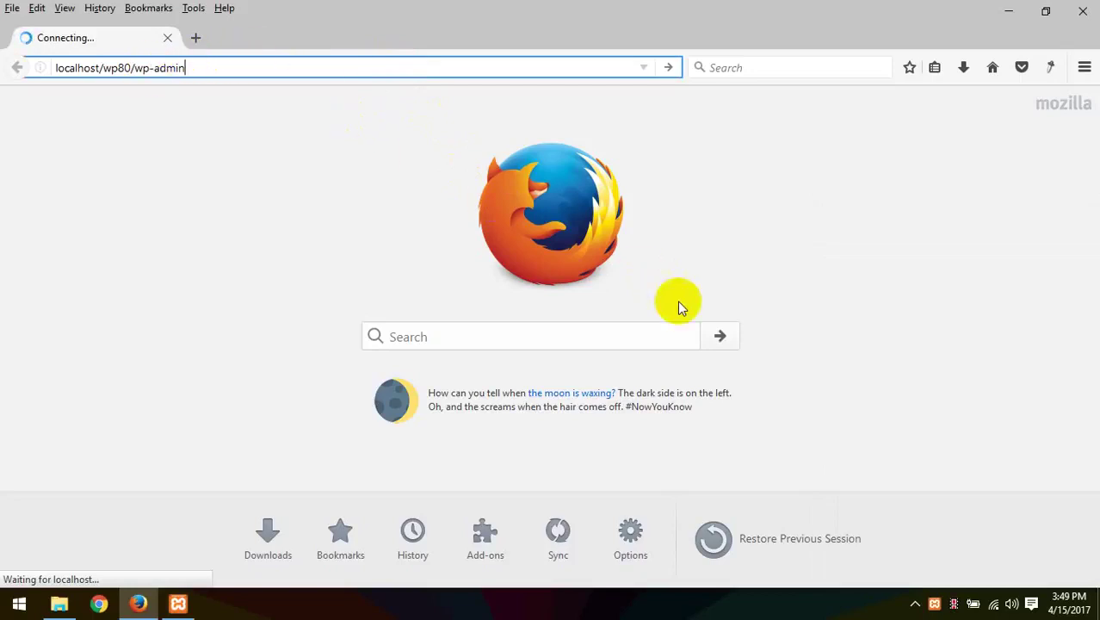
left_click(793, 65)
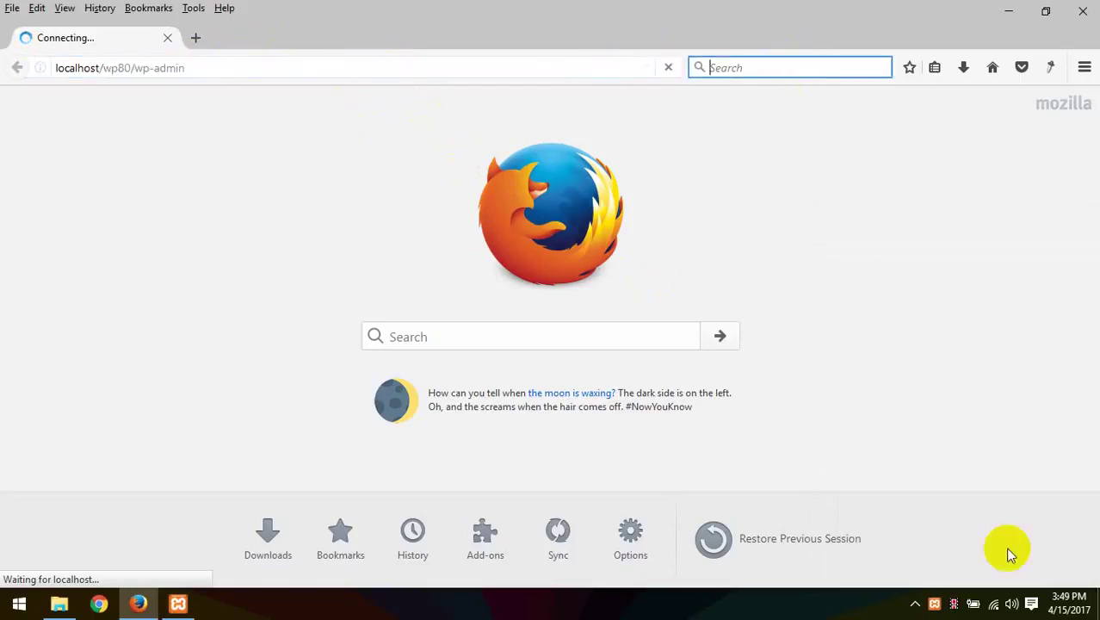
left_click(1044, 607)
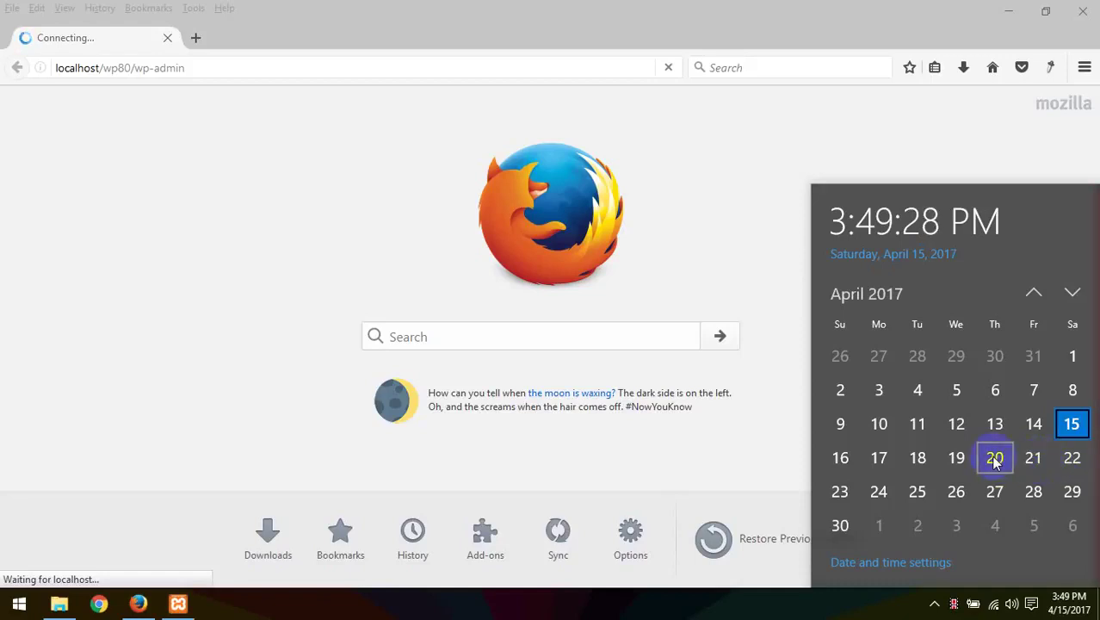
left_click(319, 67)
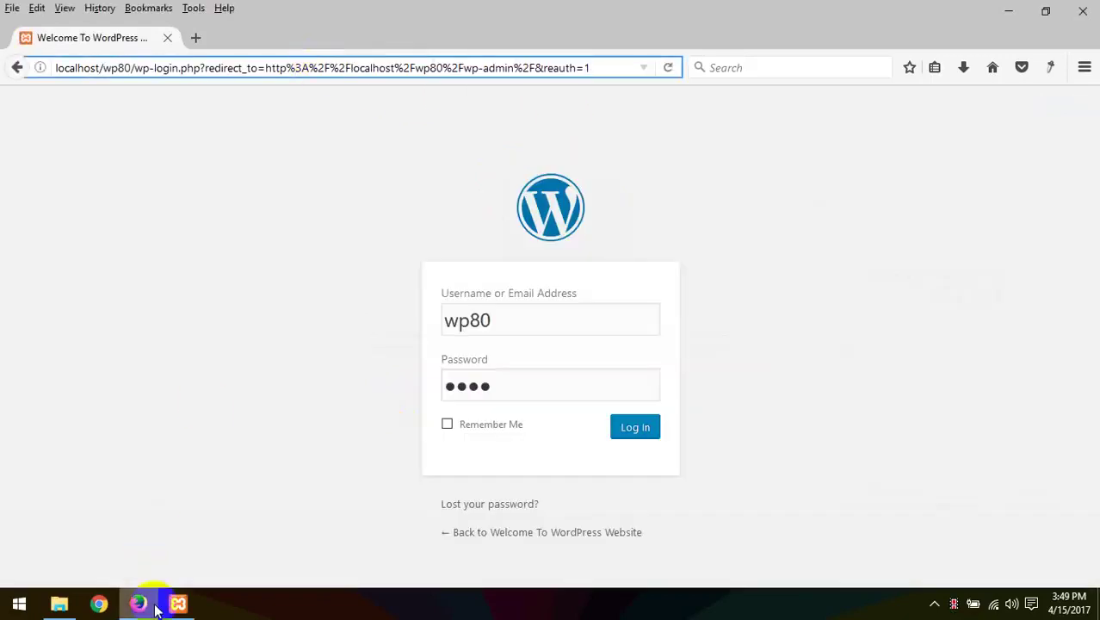
Step: Log in to the WordPress admin with the prefilled username and password
left_click(637, 428)
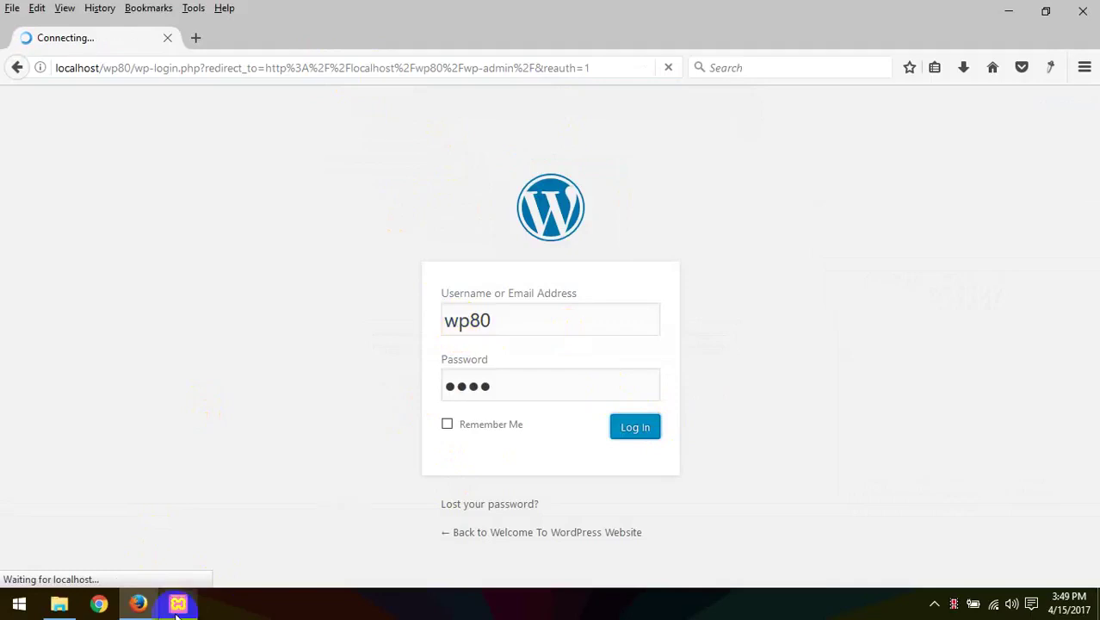
left_click(139, 603)
left_click(141, 606)
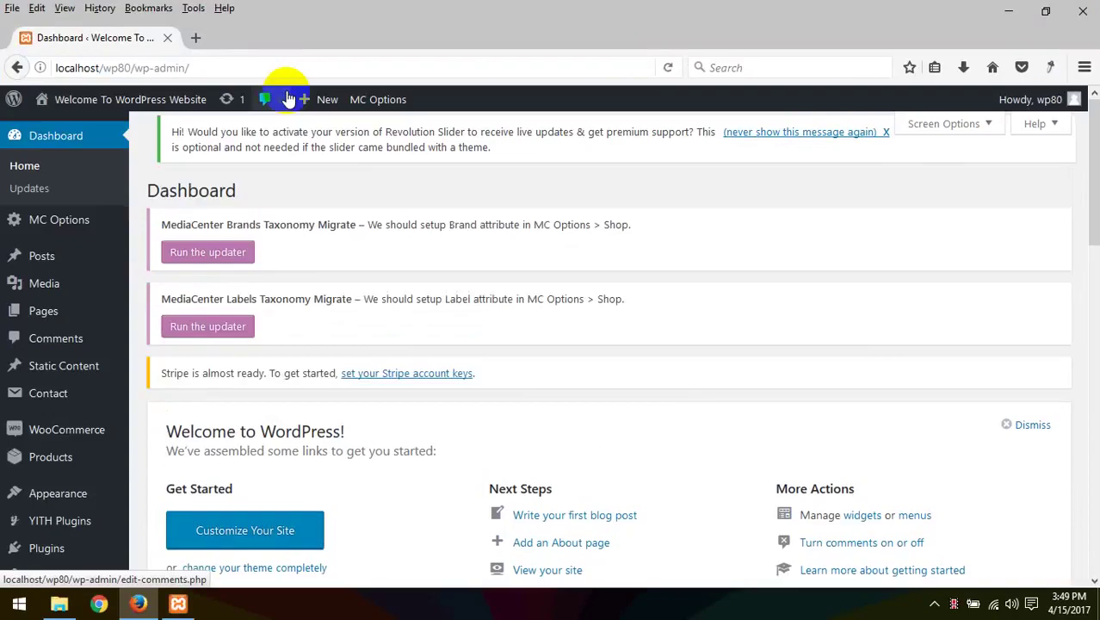
Step: Open the site's public home page in a separate browser tab and switch to it
mouse_move(82, 103)
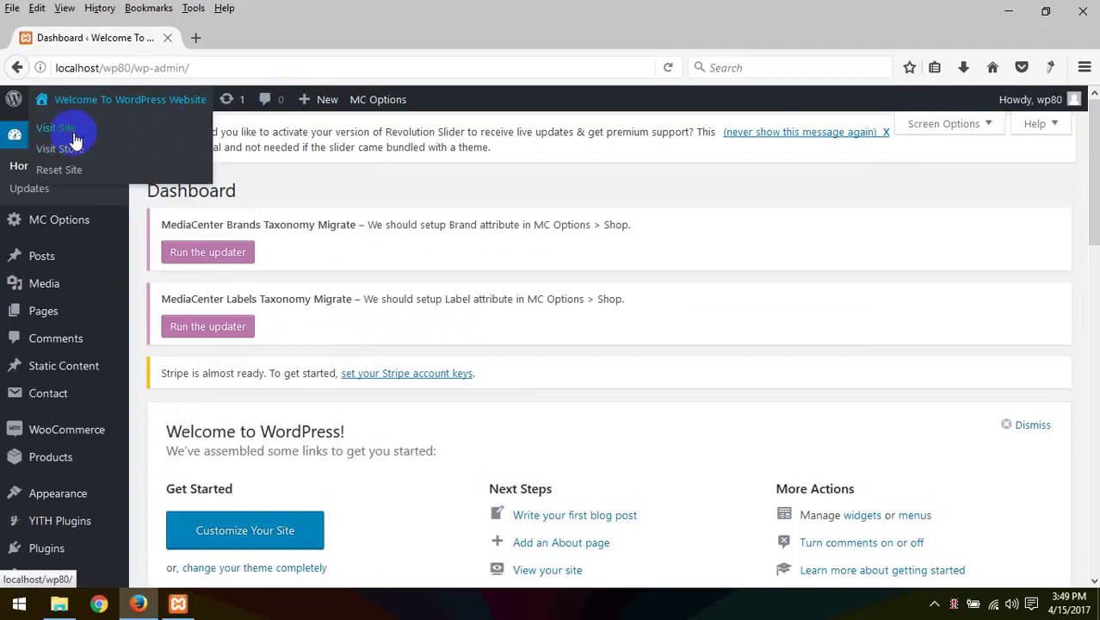
left_click(195, 38)
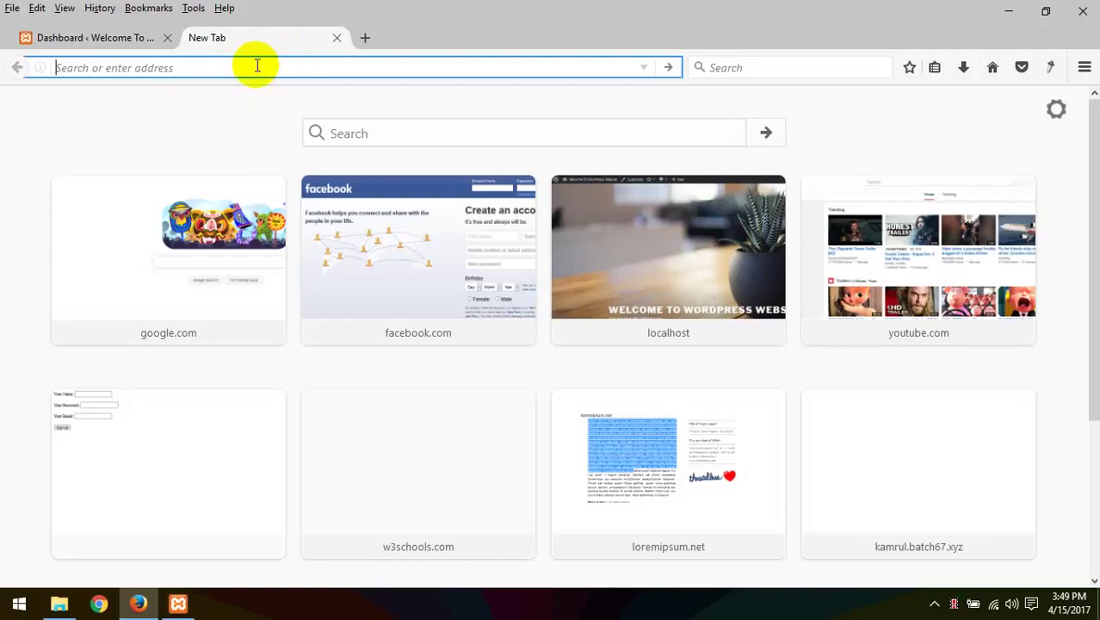
left_click(129, 36)
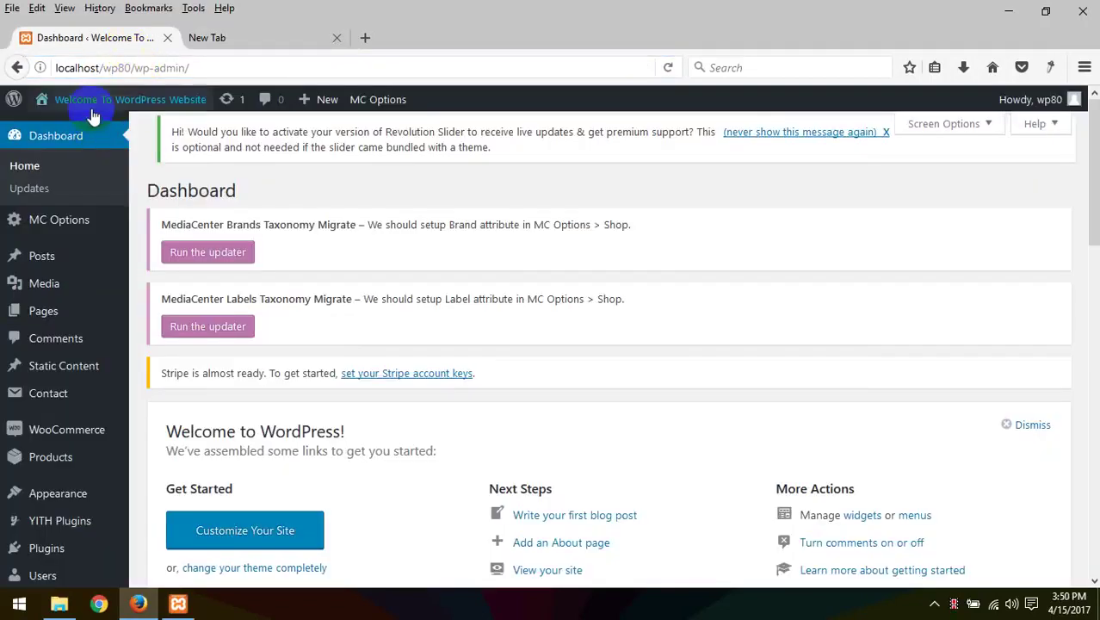
right_click(104, 138)
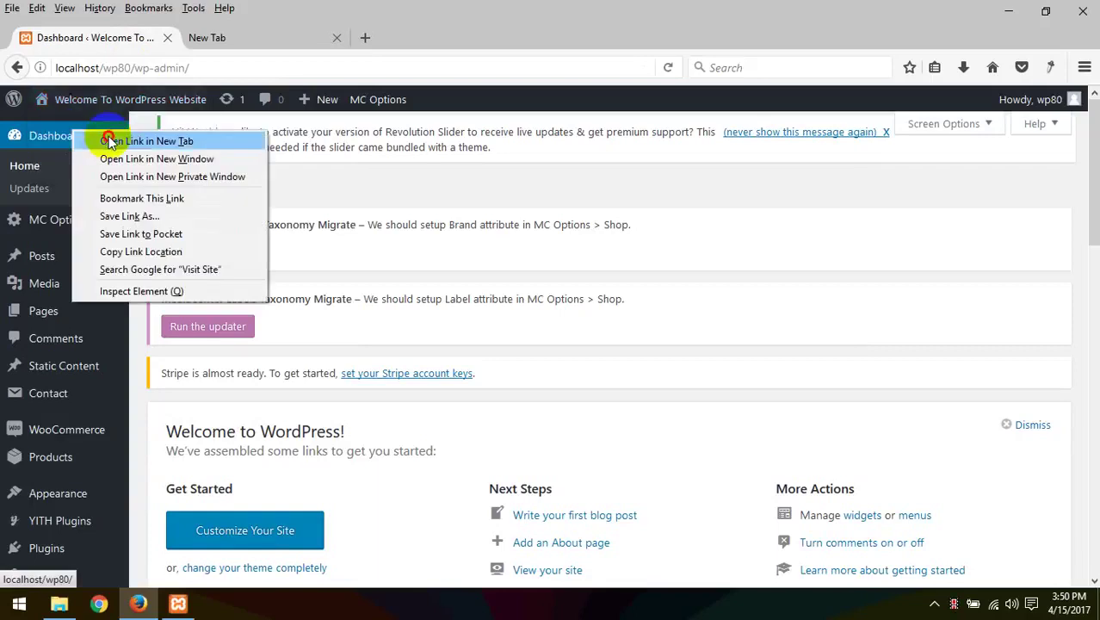
left_click(106, 141)
left_click(507, 39)
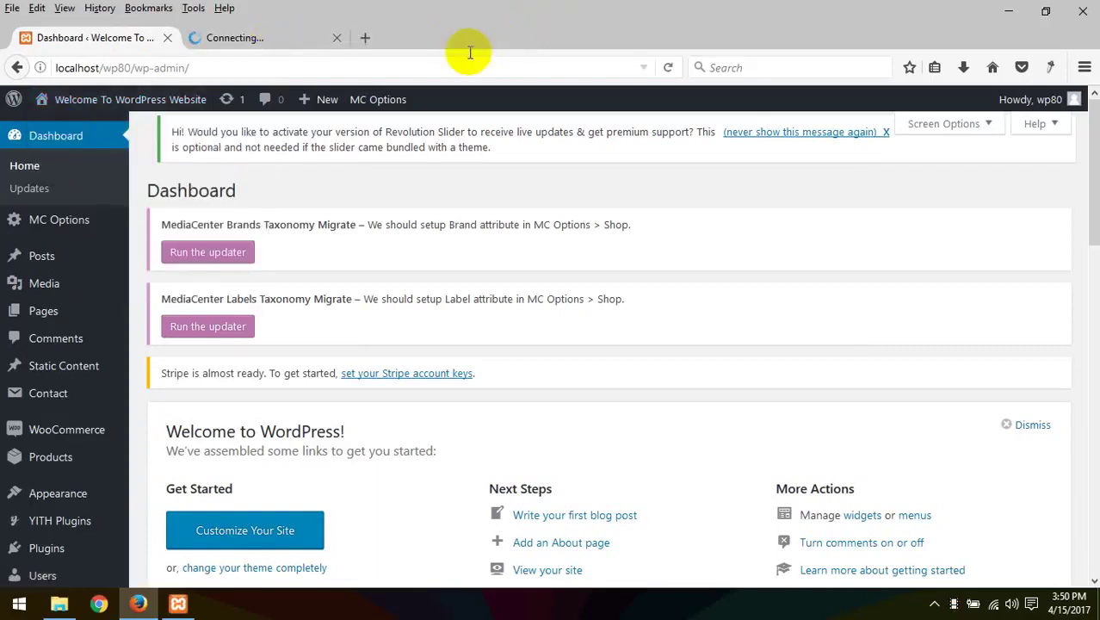
left_click(229, 43)
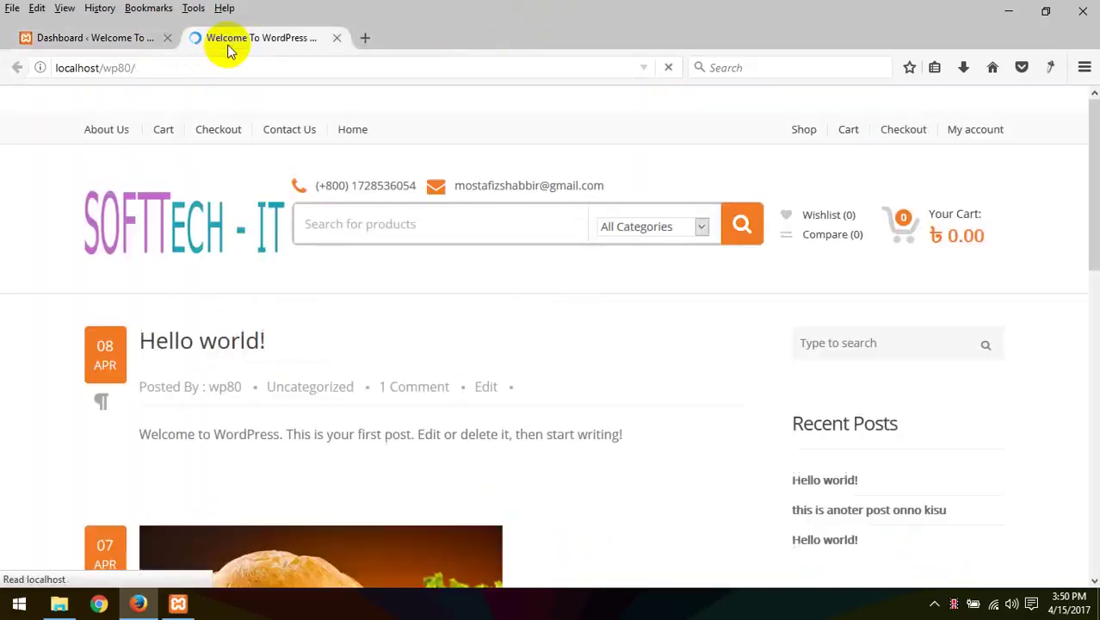
Step: Examine the home page's header, blog posts, sidebar widgets and footer
scroll(282, 297, "down", 6)
scroll(284, 307, "down", 15)
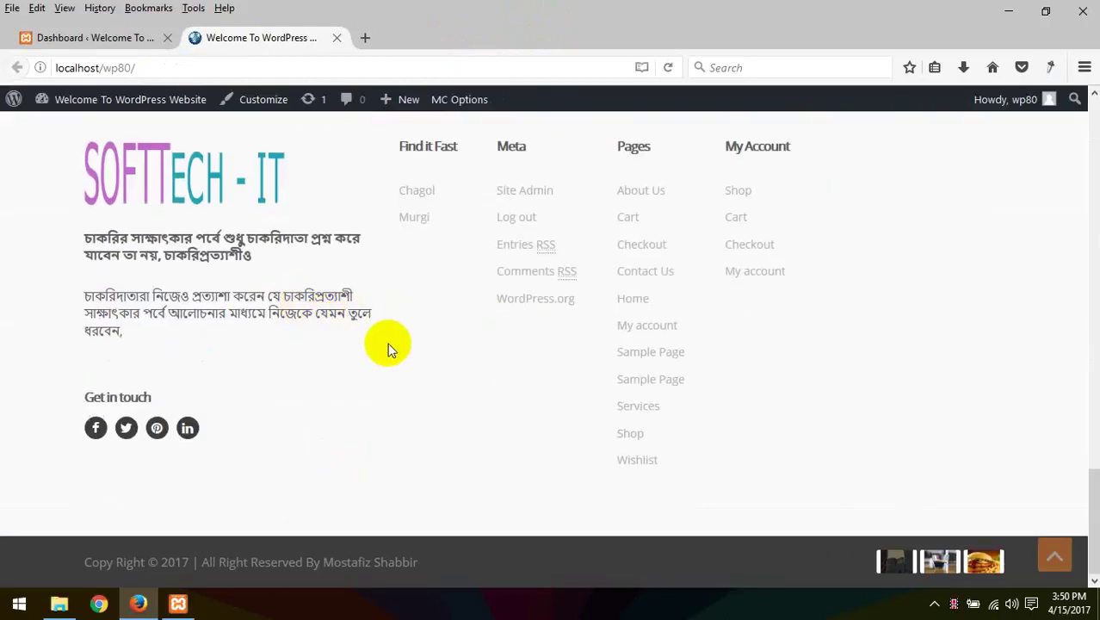
scroll(430, 396, "up", 2)
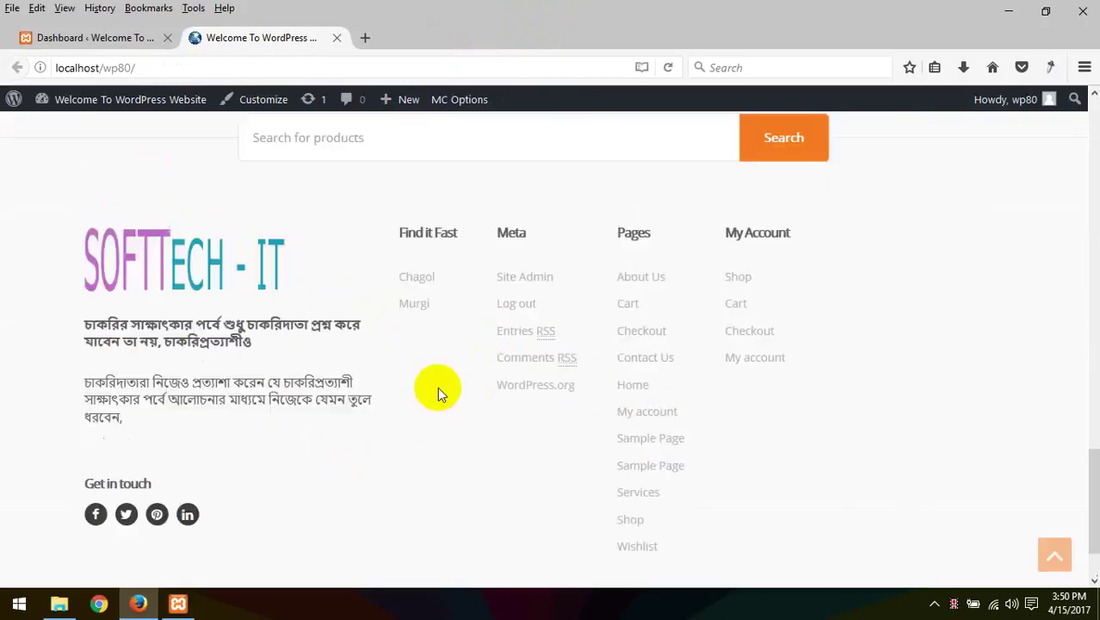
scroll(438, 392, "up", 20)
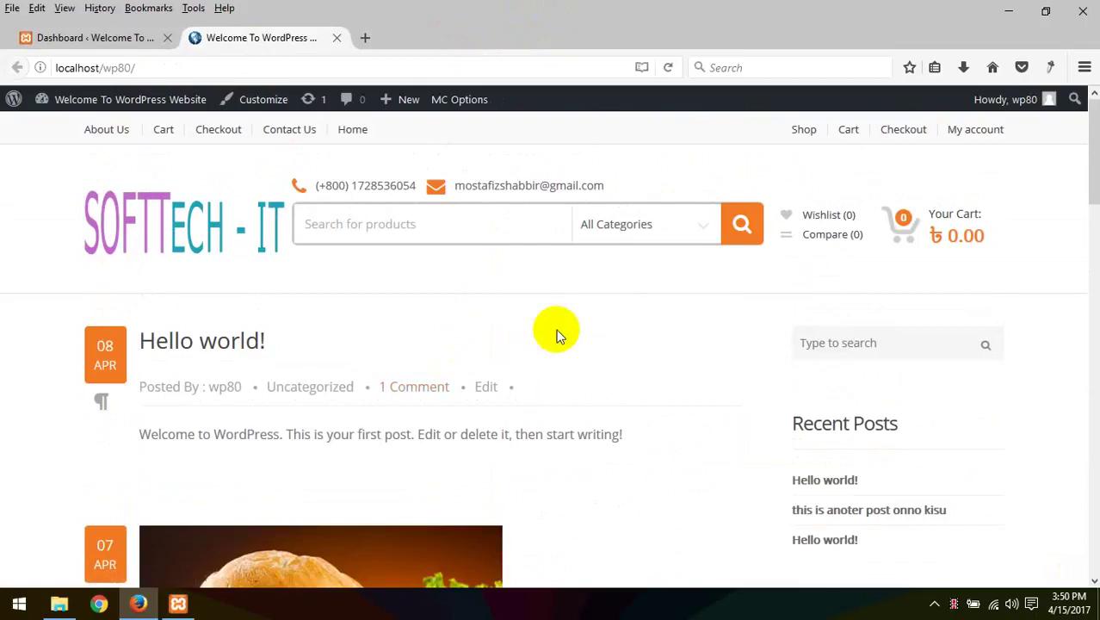
scroll(511, 331, "down", 10)
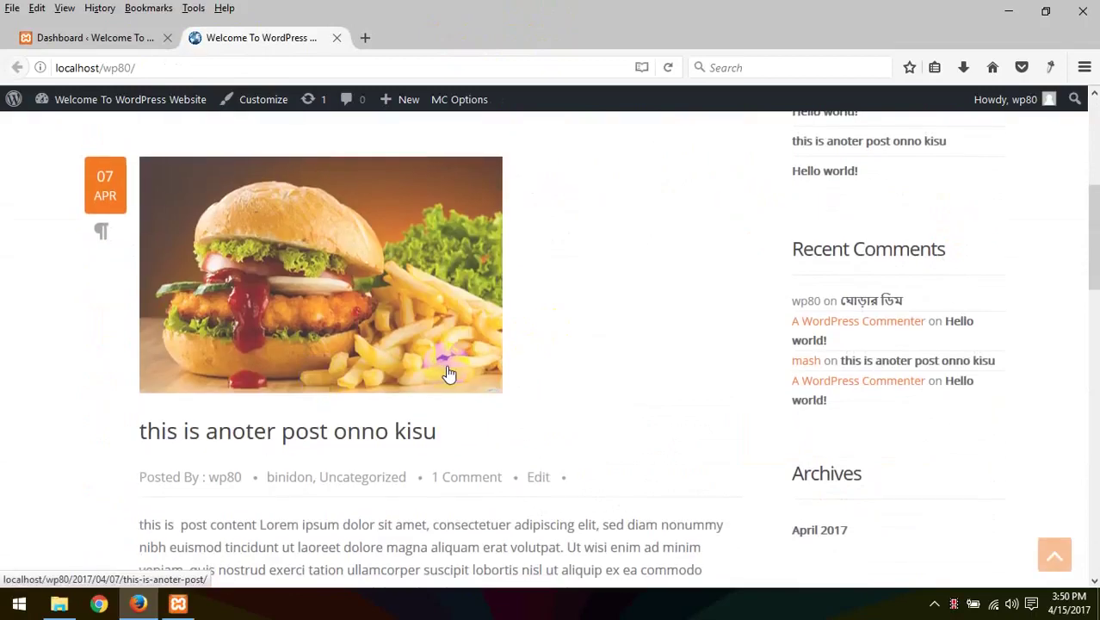
scroll(487, 398, "down", 4)
scroll(490, 388, "up", 9)
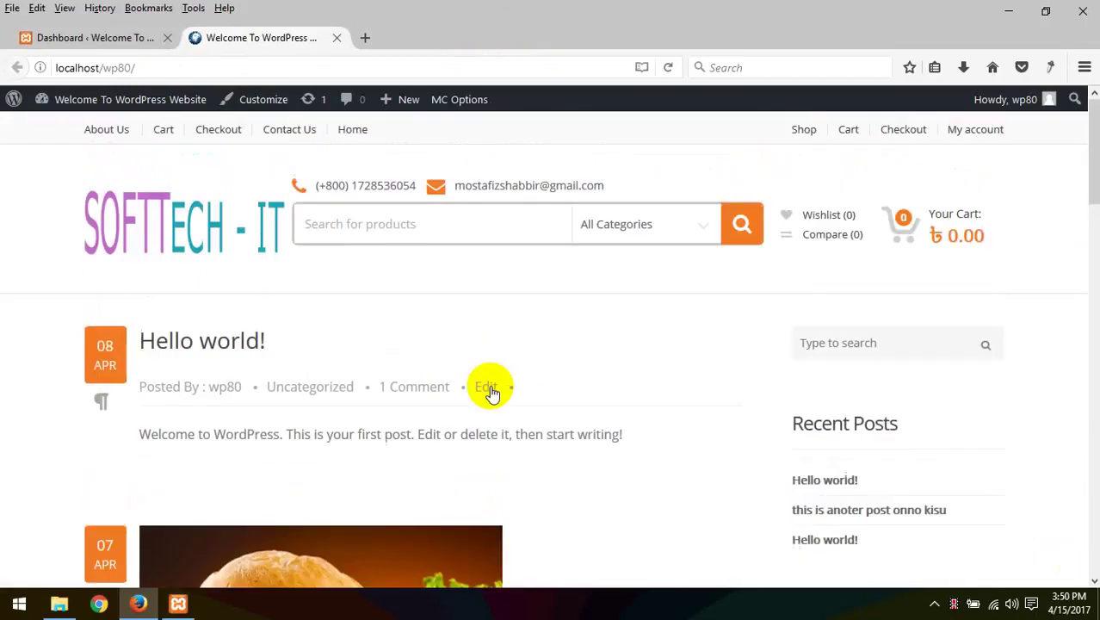
scroll(412, 357, "down", 12)
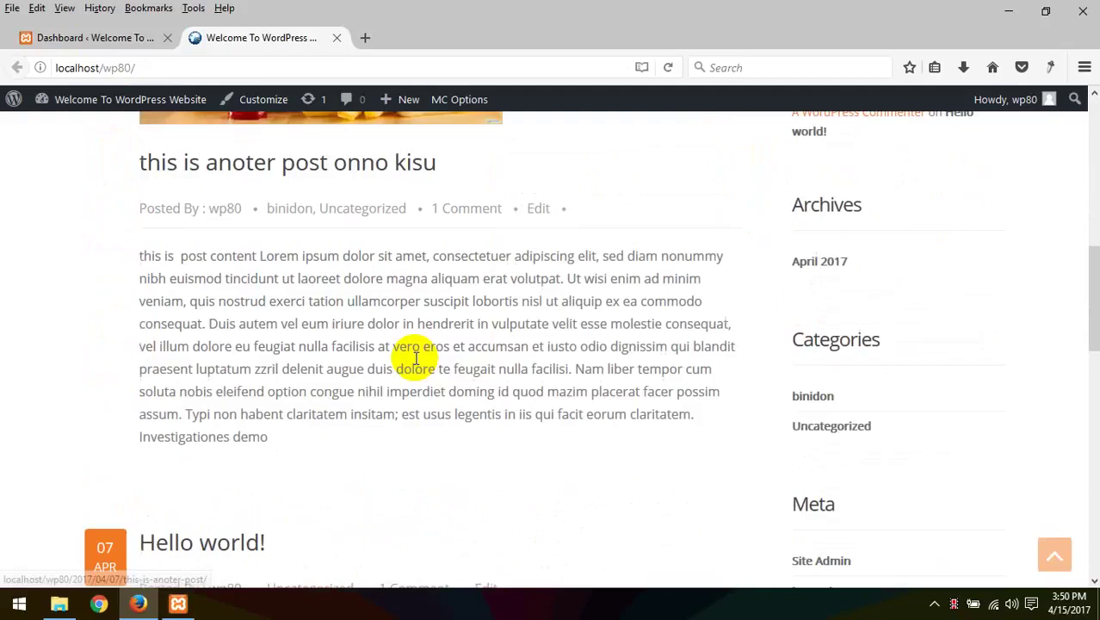
scroll(355, 381, "down", 3)
scroll(401, 320, "up", 12)
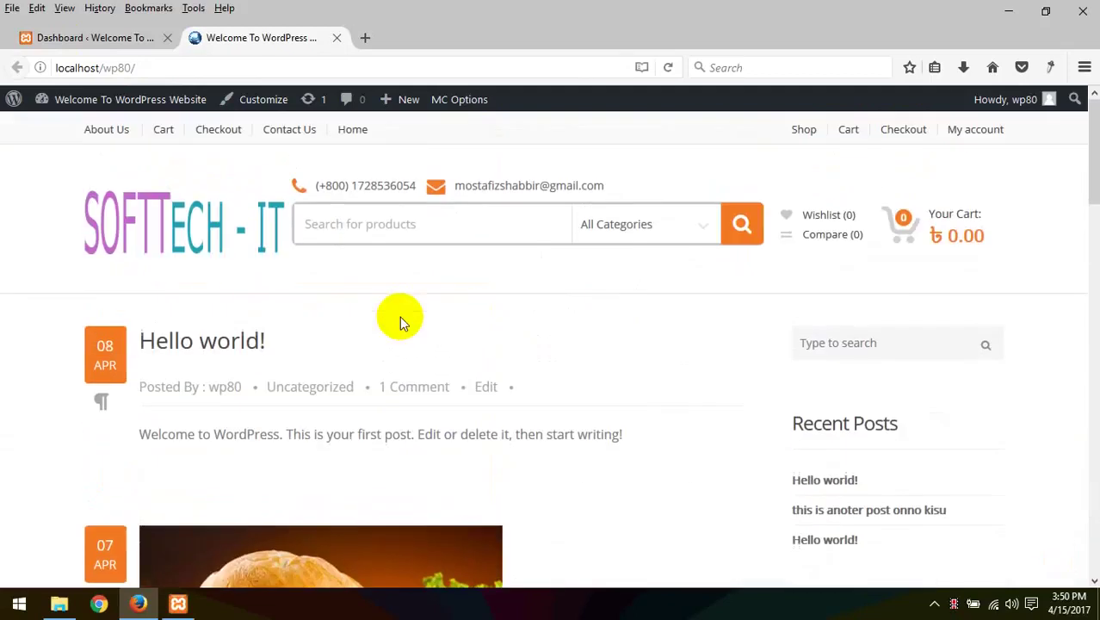
Step: Open the site's Shop page and look over its product listing
left_click(809, 133)
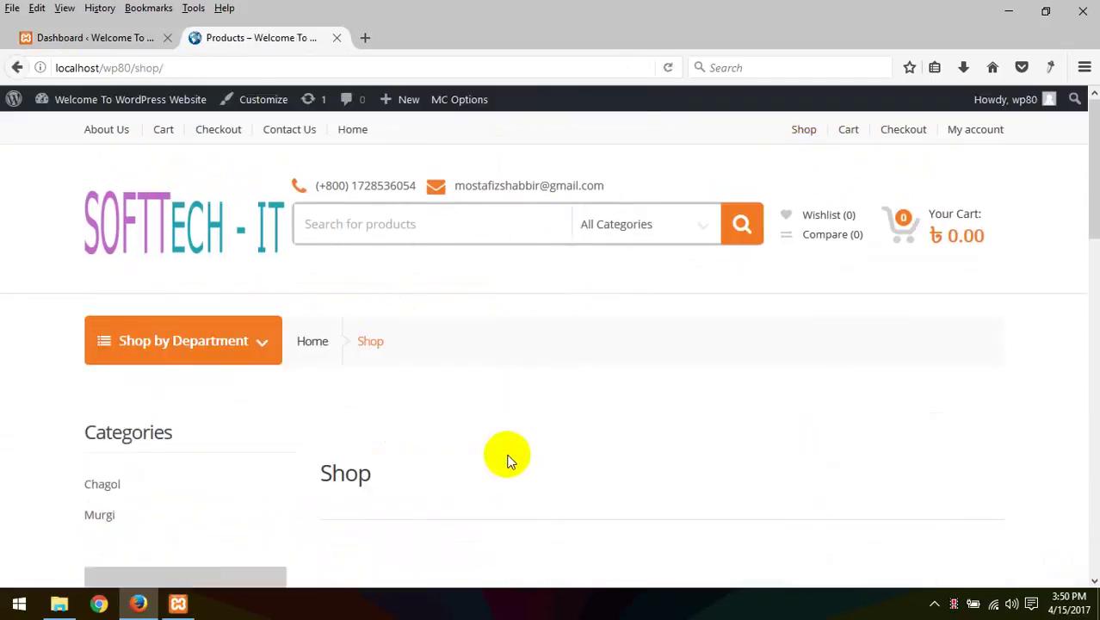
scroll(488, 405, "down", 2)
scroll(495, 357, "up", 3)
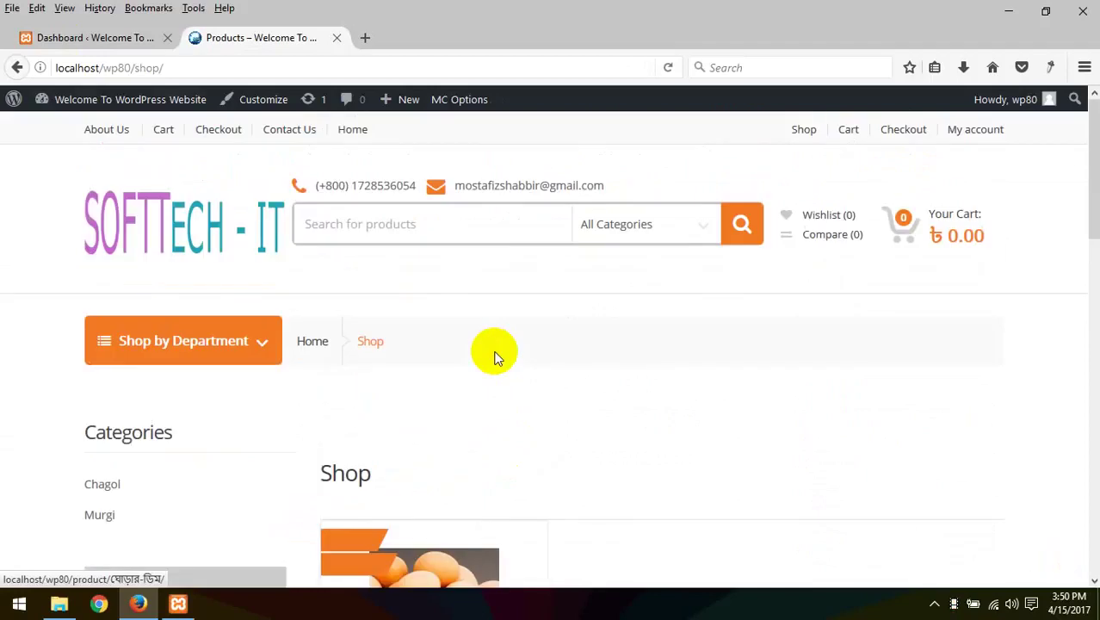
Step: Return to the WordPress dashboard and open the Import page of the admin tools
left_click(110, 34)
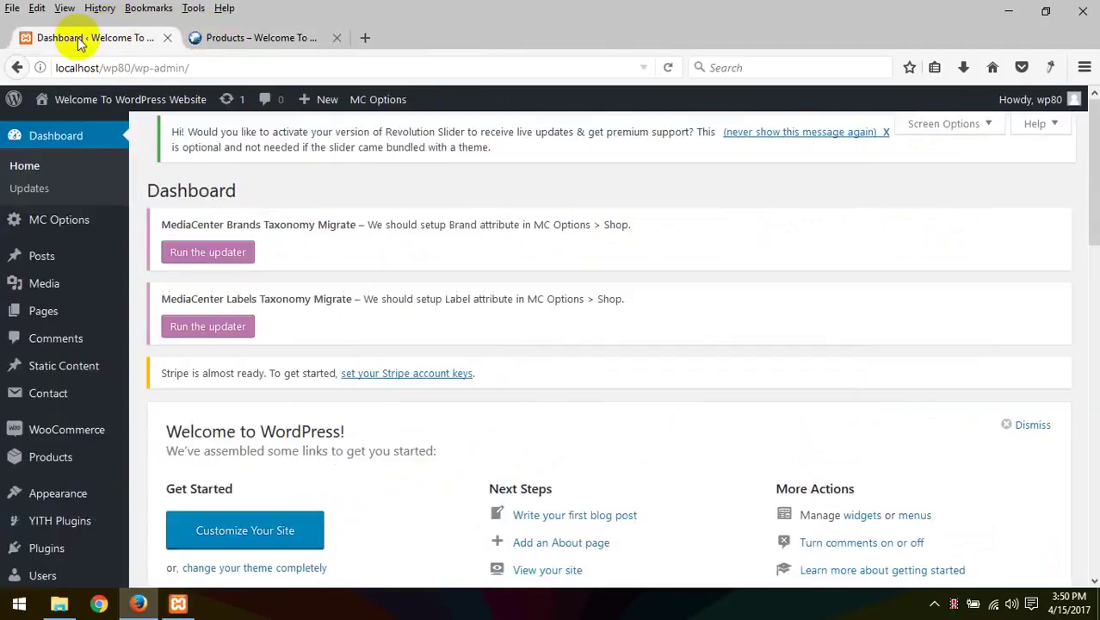
scroll(52, 391, "down", 8)
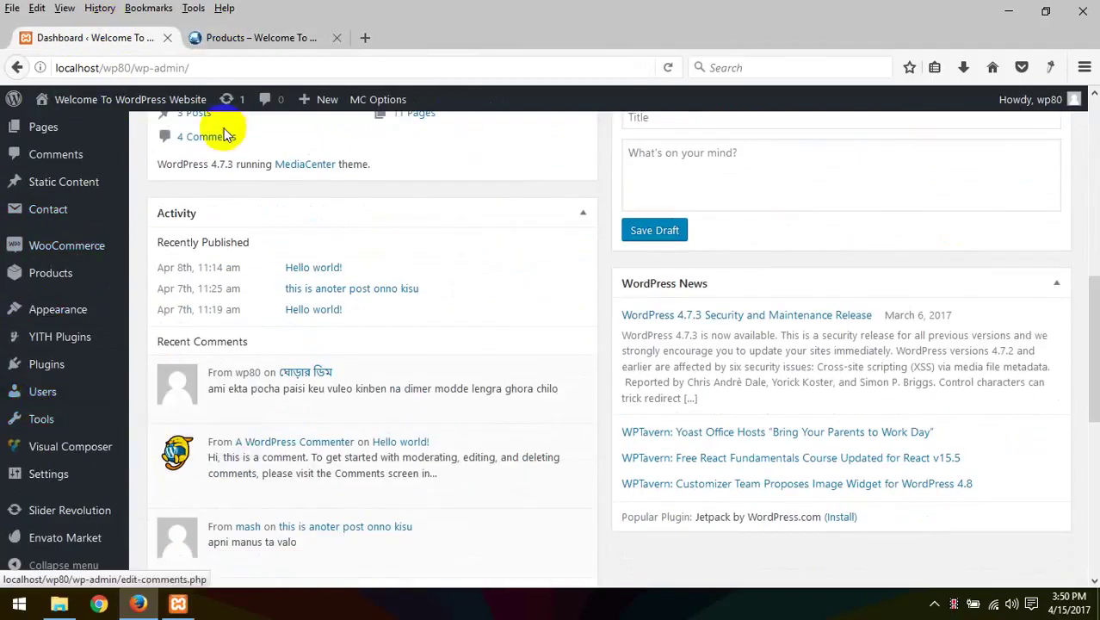
left_click(233, 41)
left_click(99, 38)
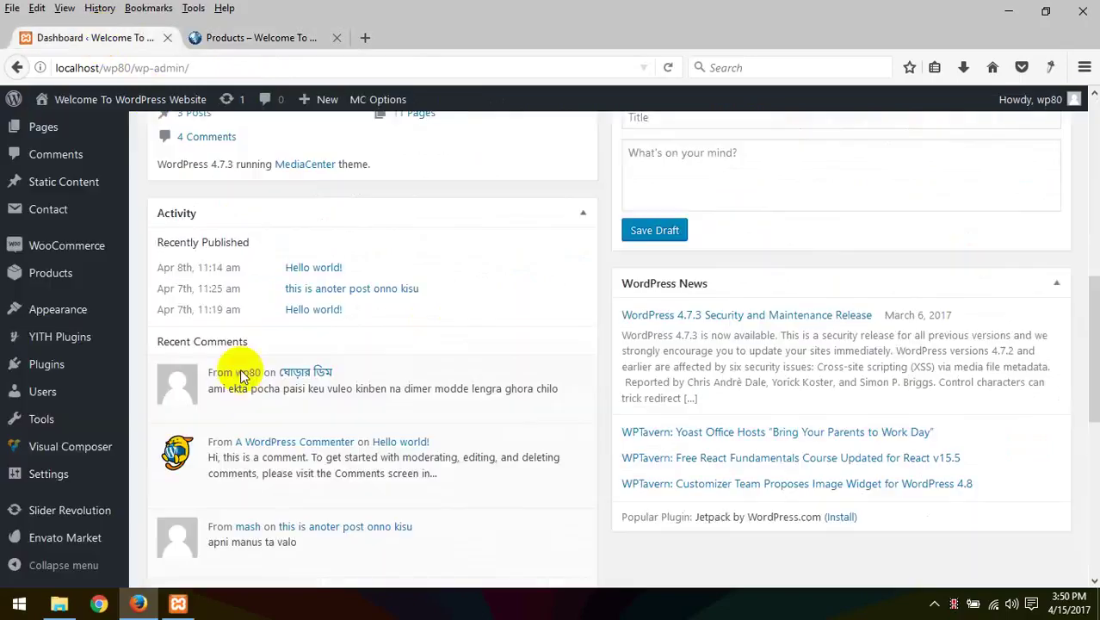
scroll(240, 368, "down", 4)
mouse_move(78, 523)
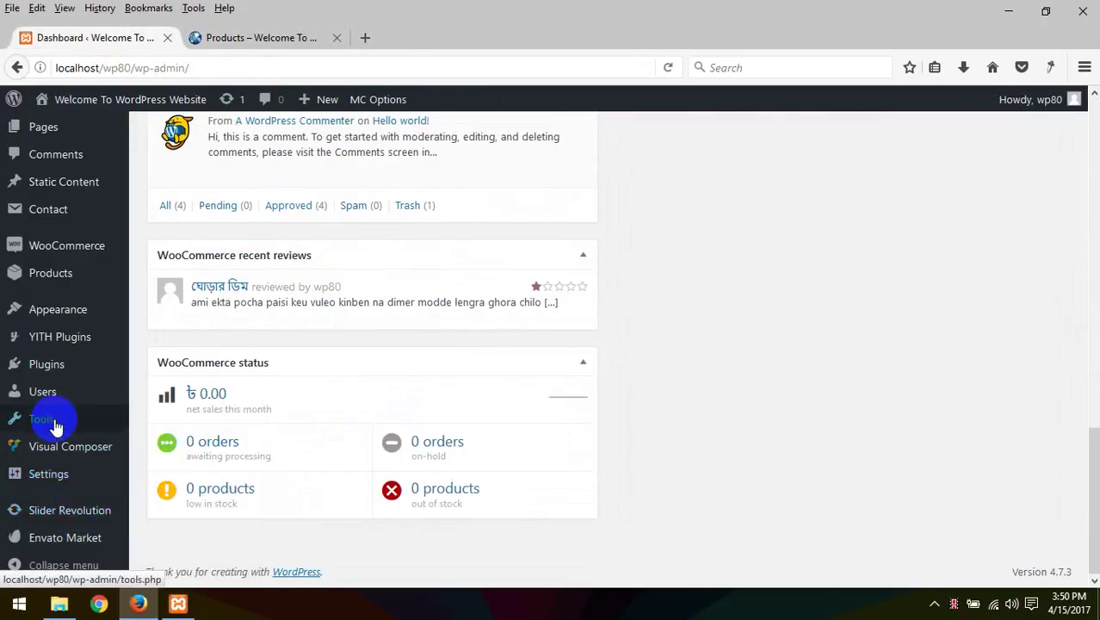
mouse_move(54, 402)
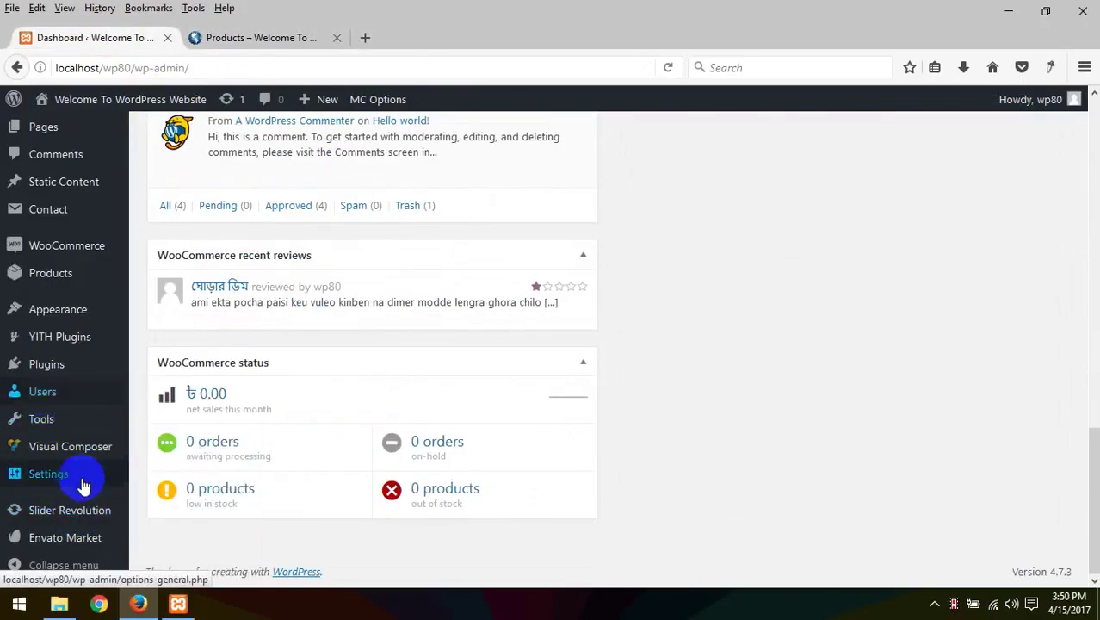
mouse_move(79, 487)
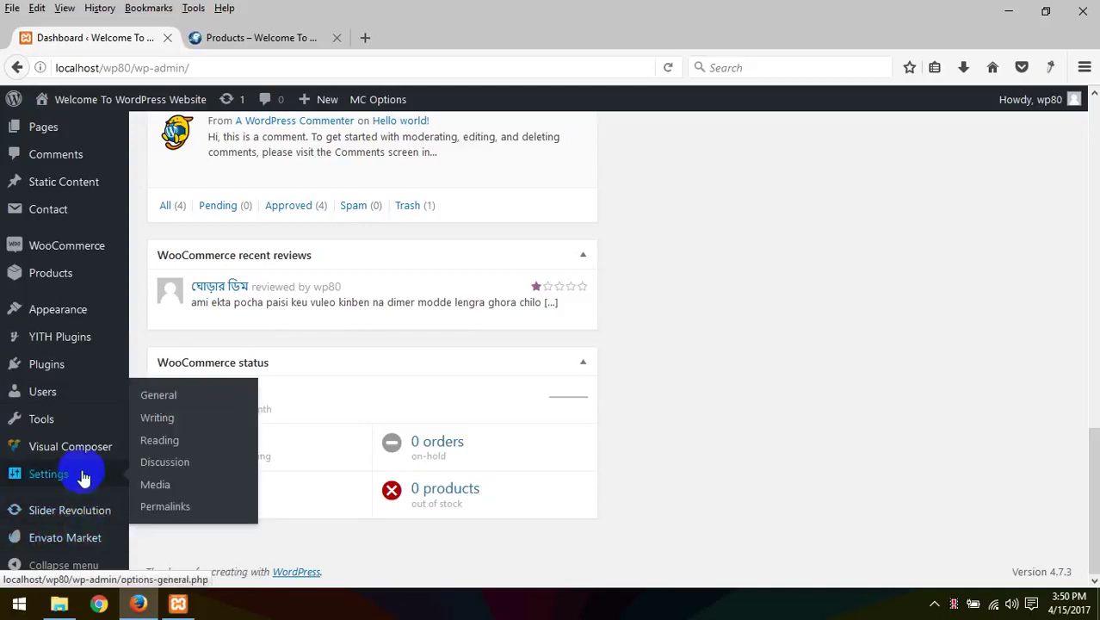
mouse_move(92, 418)
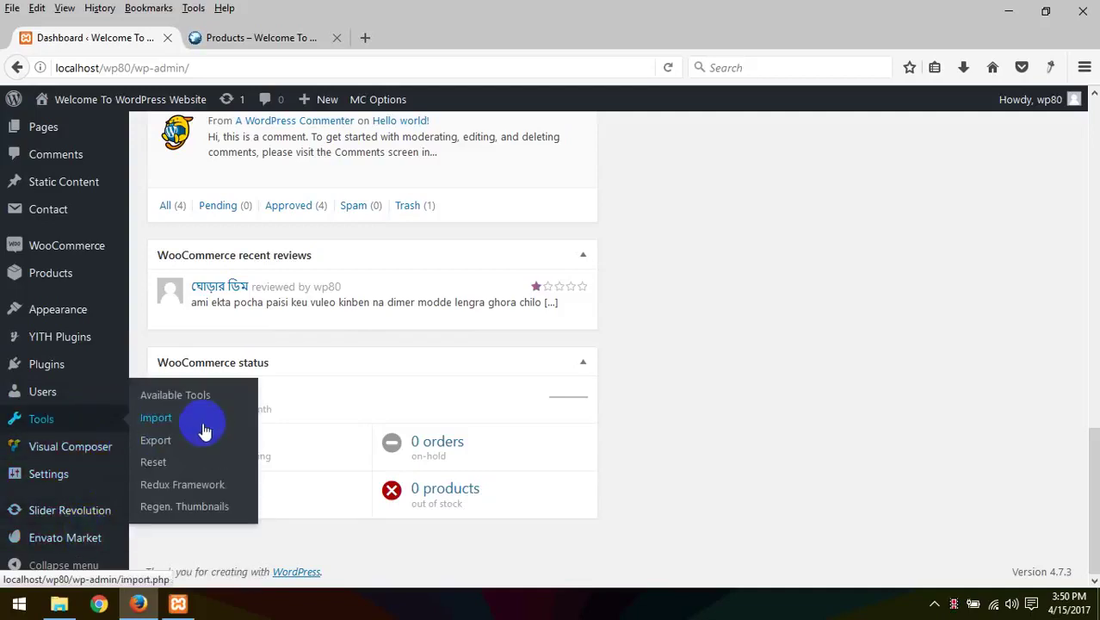
left_click(166, 419)
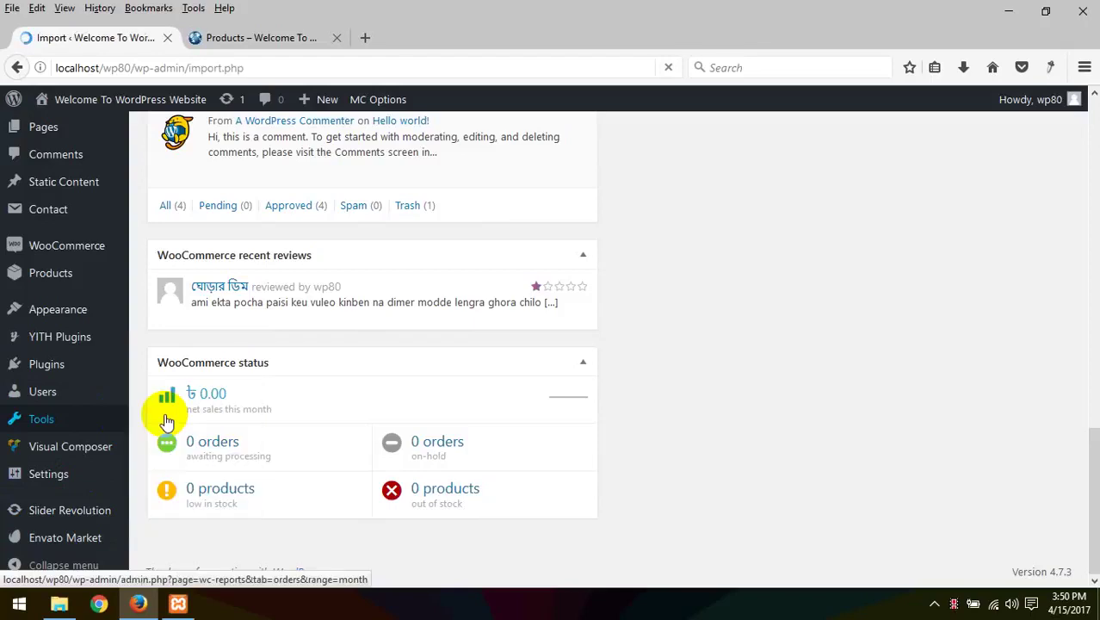
Step: Run the WordPress importer from the list of available importers
scroll(288, 467, "down", 10)
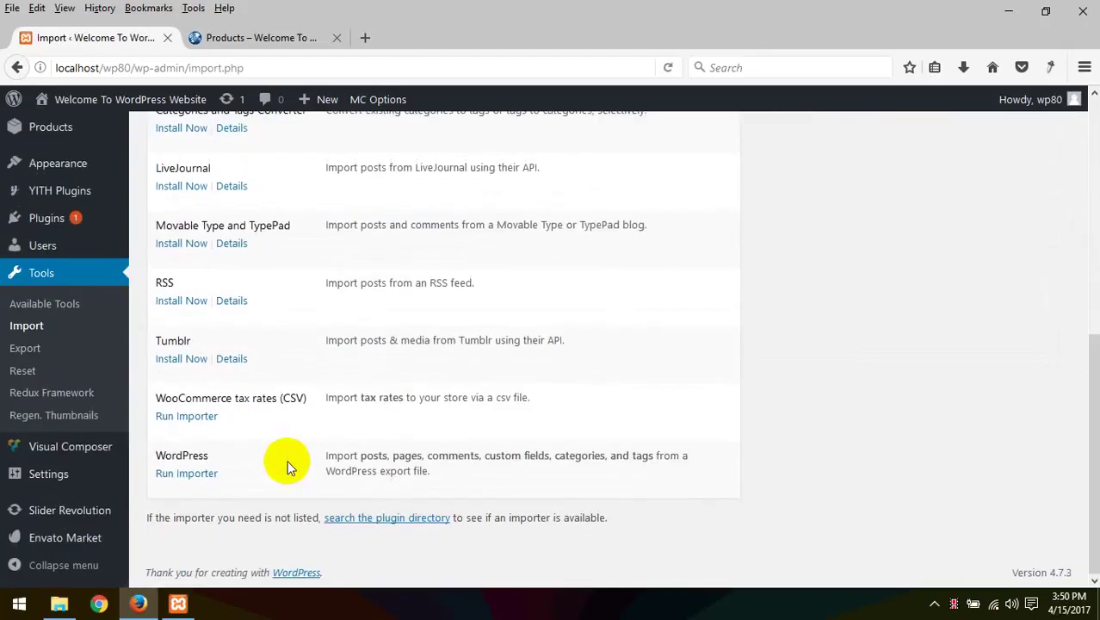
left_click(188, 474)
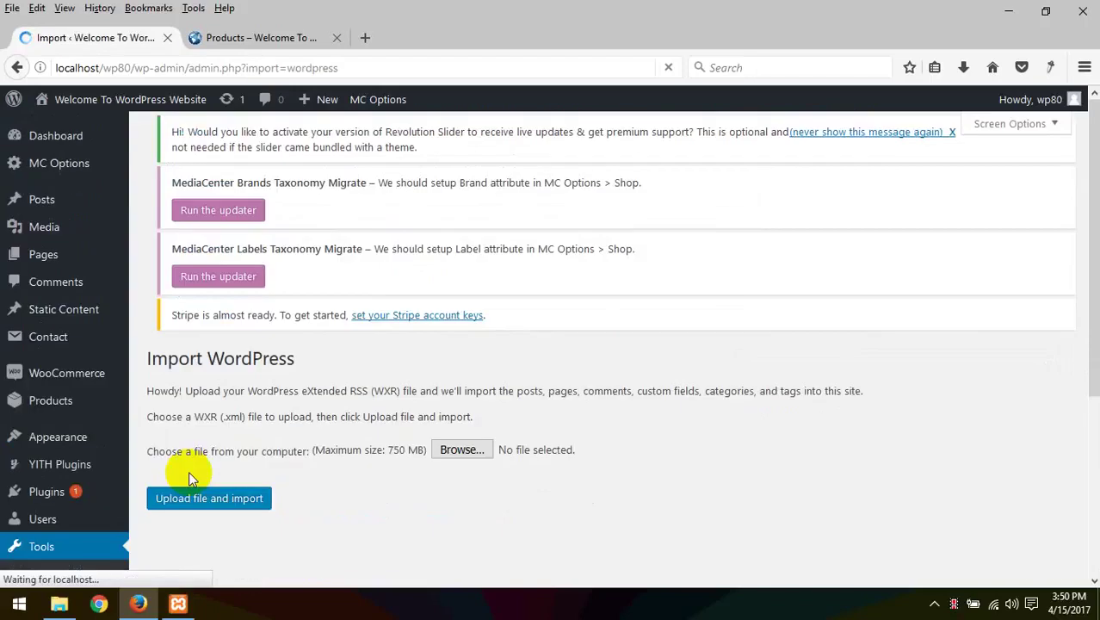
scroll(303, 503, "down", 5)
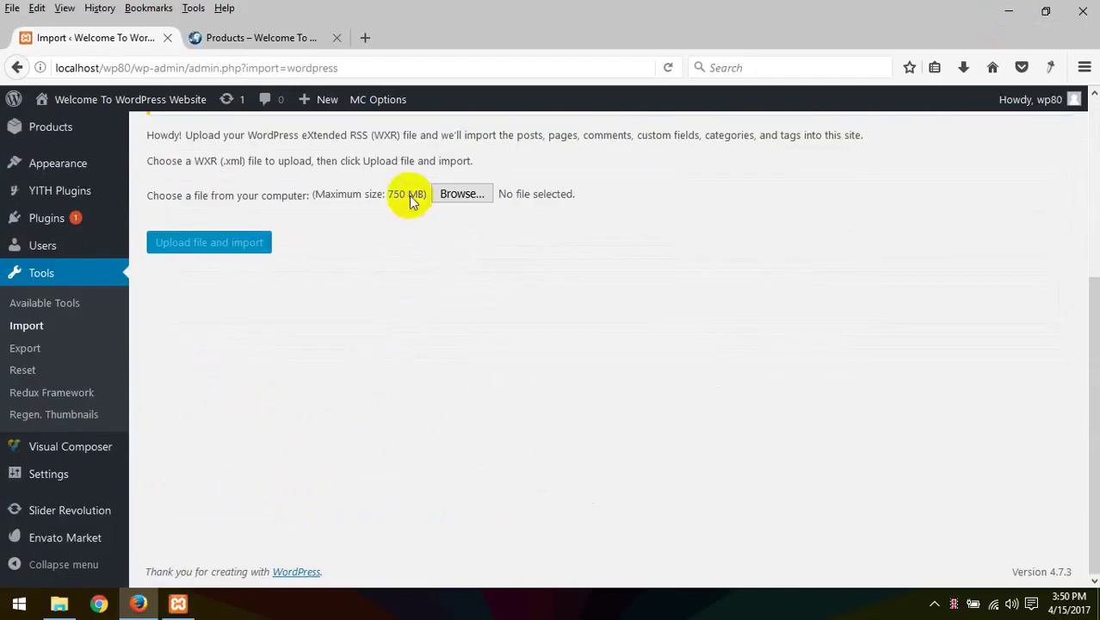
Step: Browse for the import file and go to the site's folder C:\xampp\htdocs\wp80
left_click(461, 193)
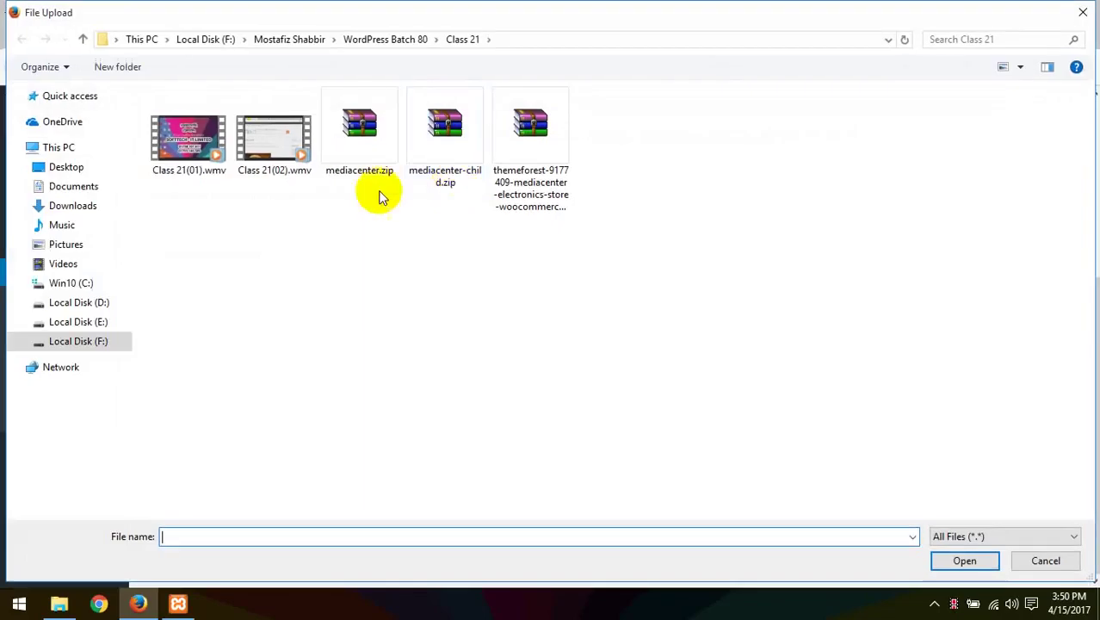
left_click(78, 294)
double_click(183, 229)
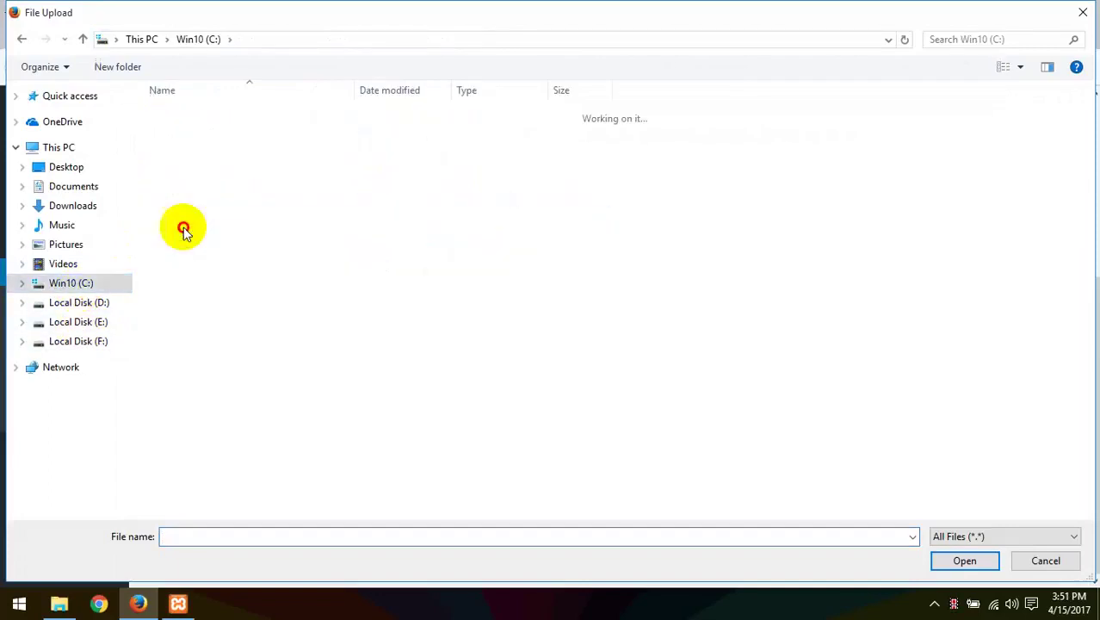
double_click(211, 200)
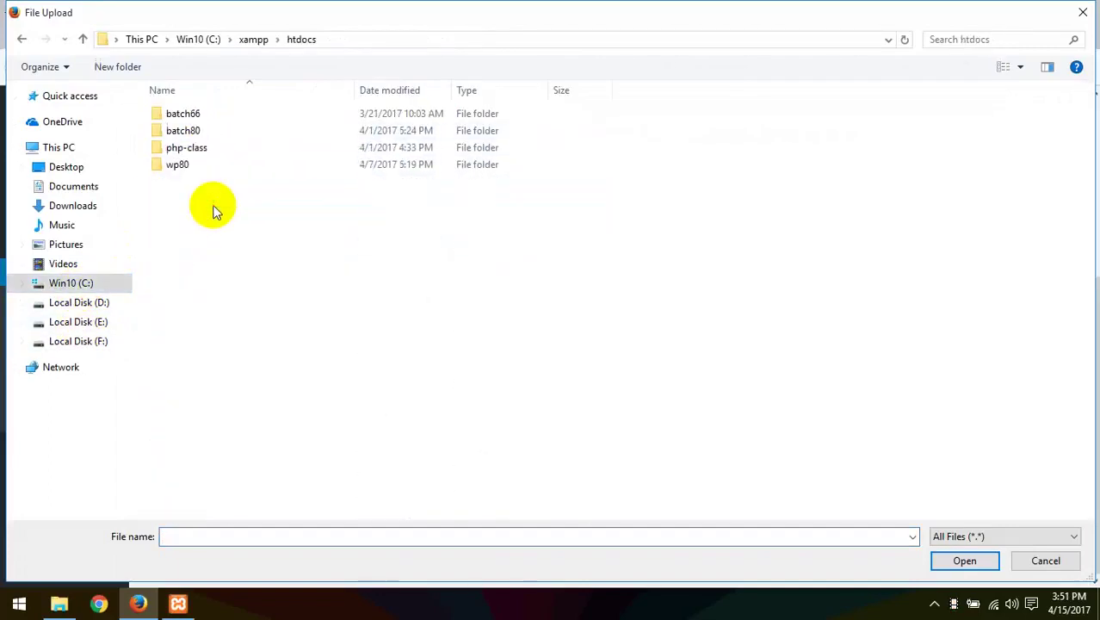
double_click(201, 130)
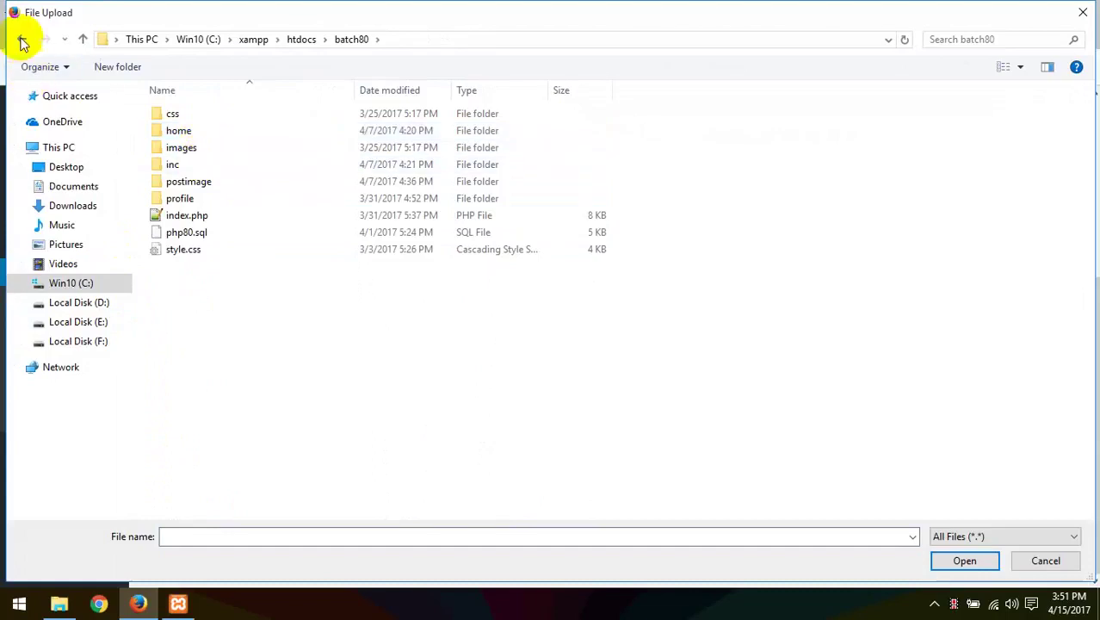
left_click(23, 42)
double_click(184, 165)
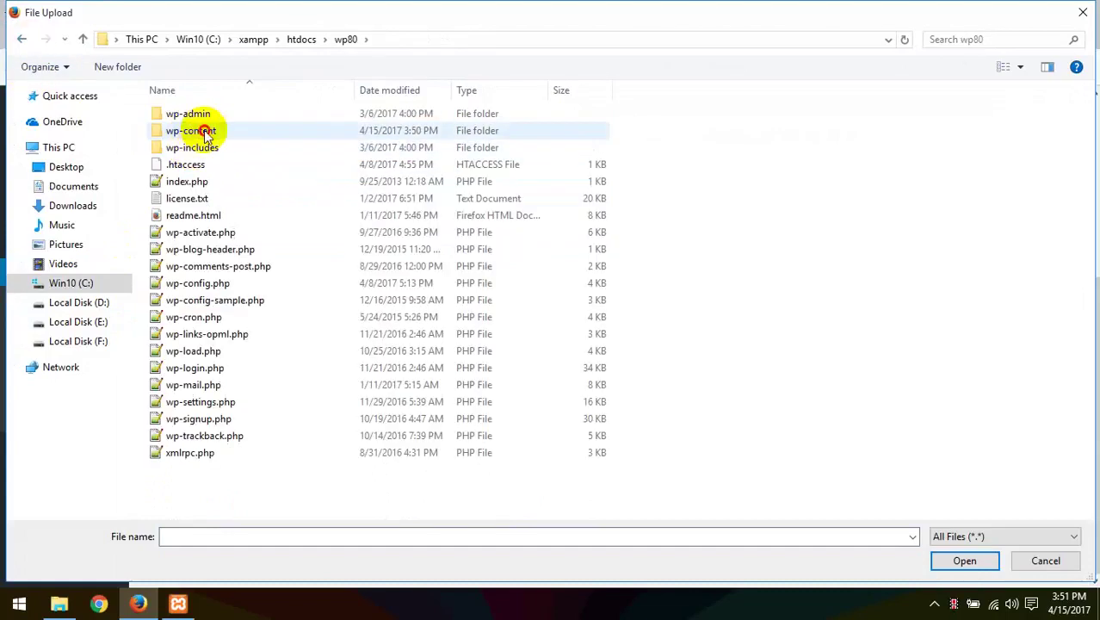
Step: Choose dummy-data.xml from wp-content\plugins\woocommerce\dummy-data and upload it for import
double_click(206, 130)
double_click(207, 115)
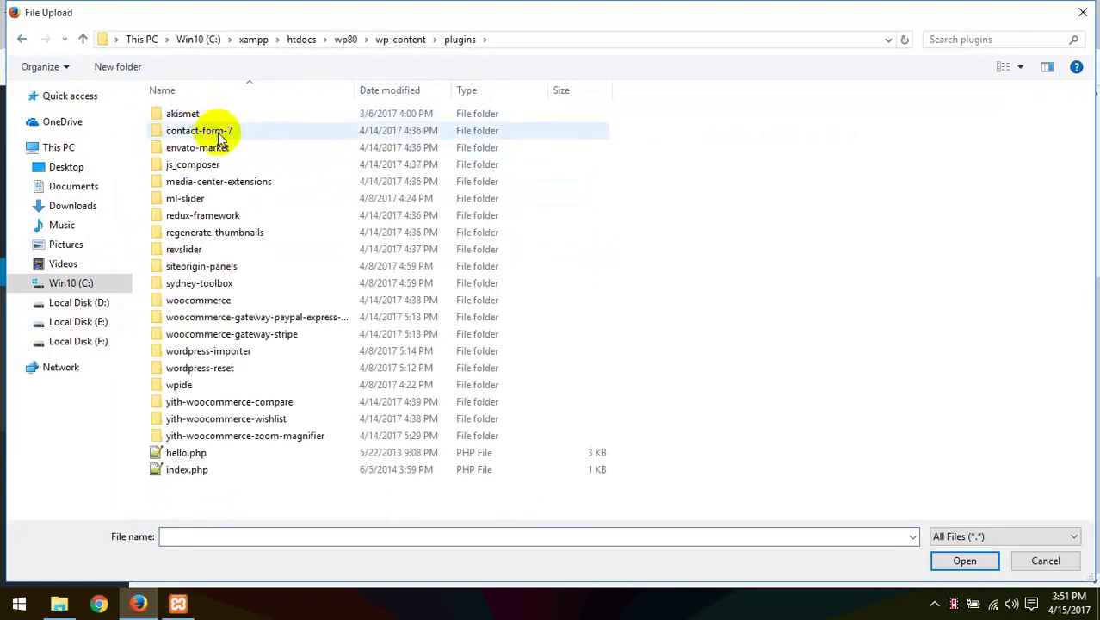
double_click(221, 301)
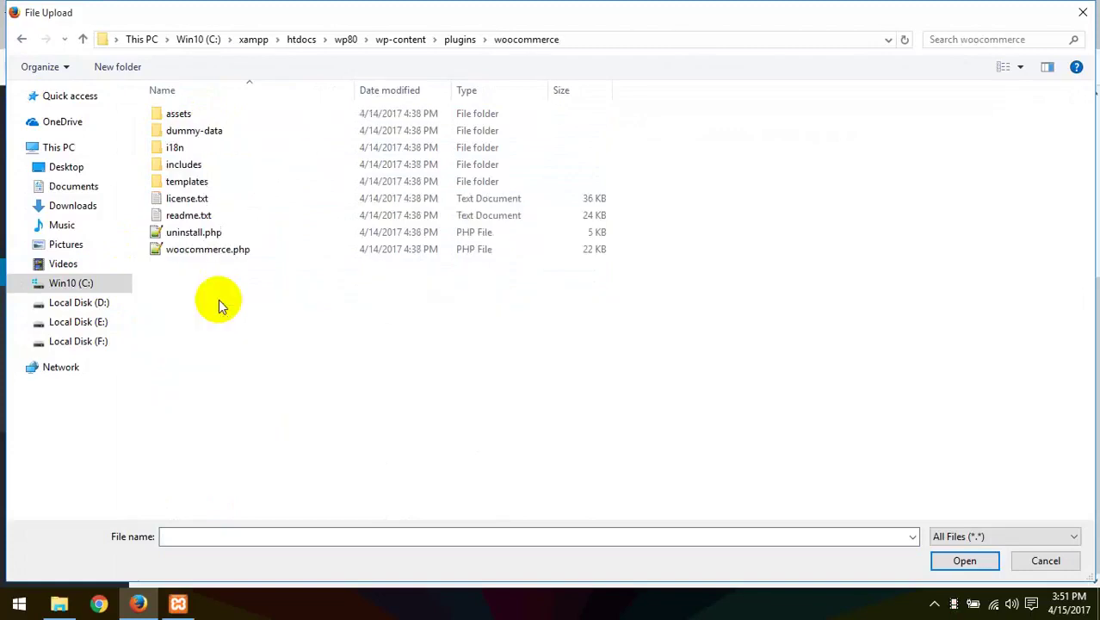
double_click(215, 134)
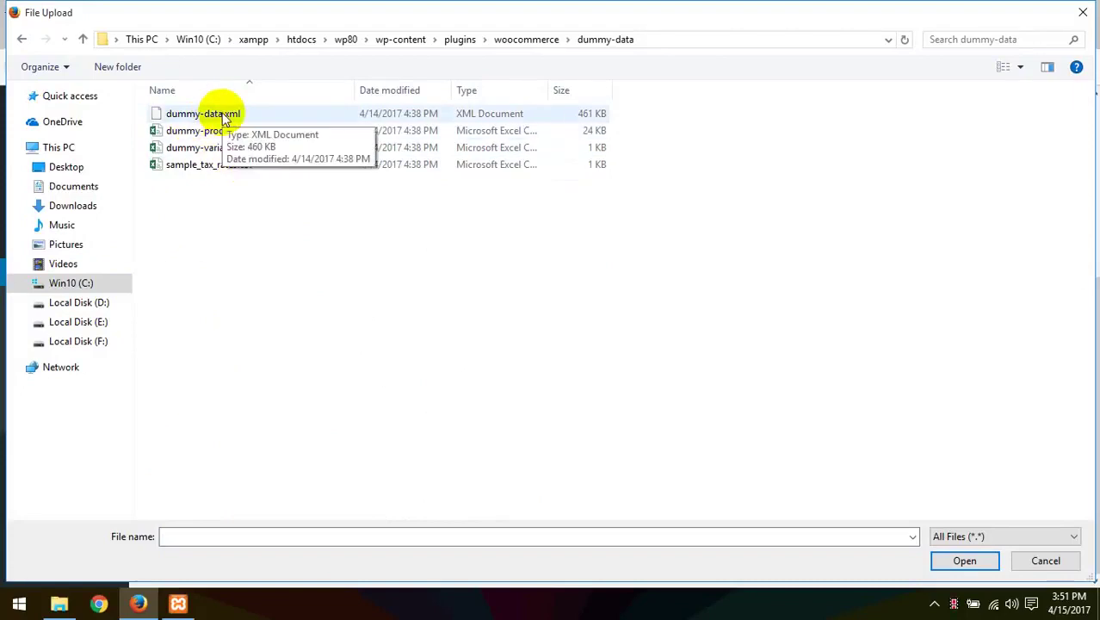
double_click(224, 117)
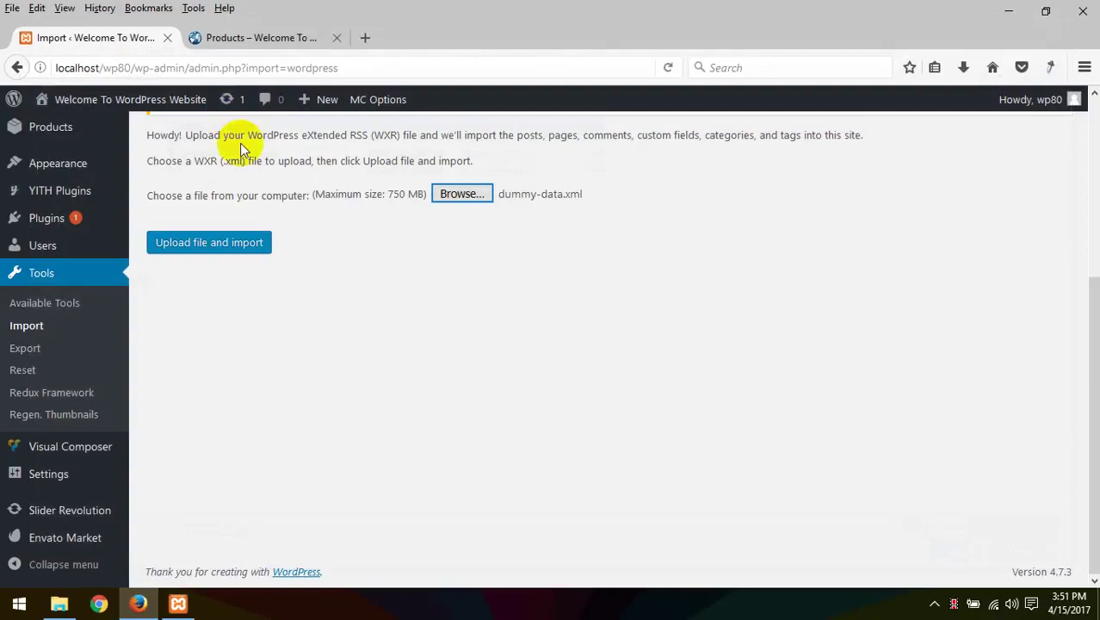
left_click(233, 244)
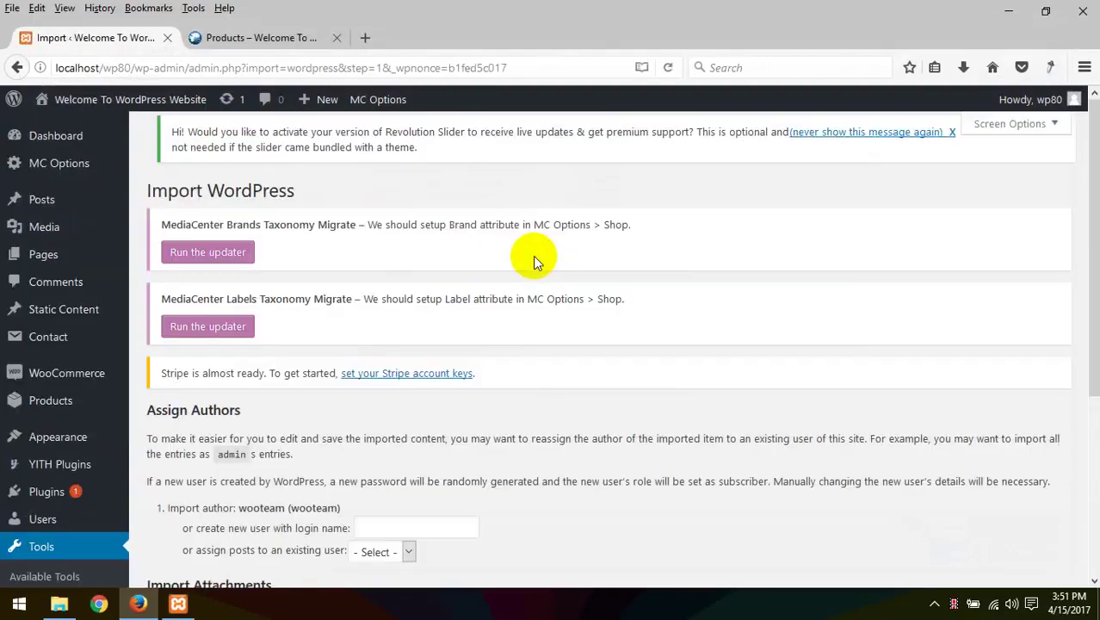
Step: Assign the imported posts to the existing user wp80, enable downloading and importing file attachments, and submit the import
scroll(533, 255, "down", 3)
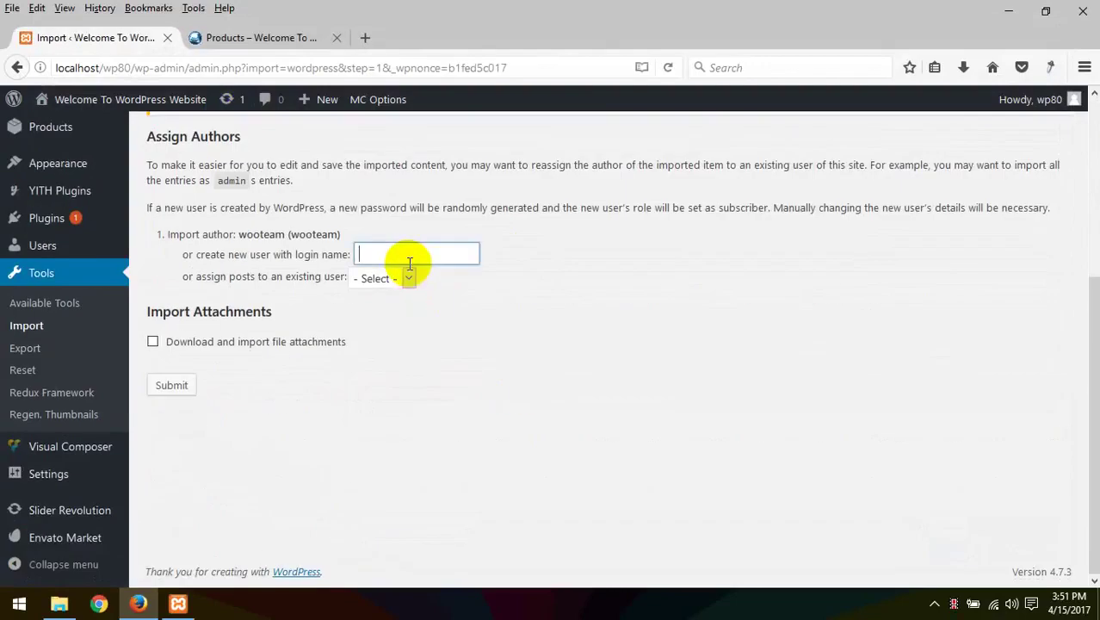
left_click(383, 279)
left_click(372, 313)
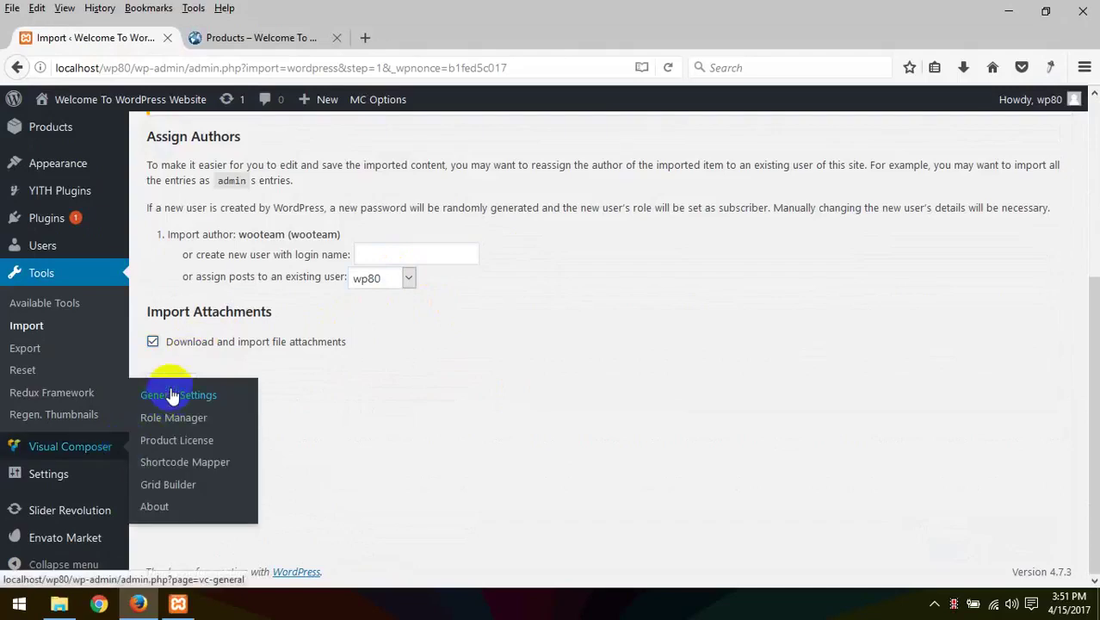
left_click(171, 384)
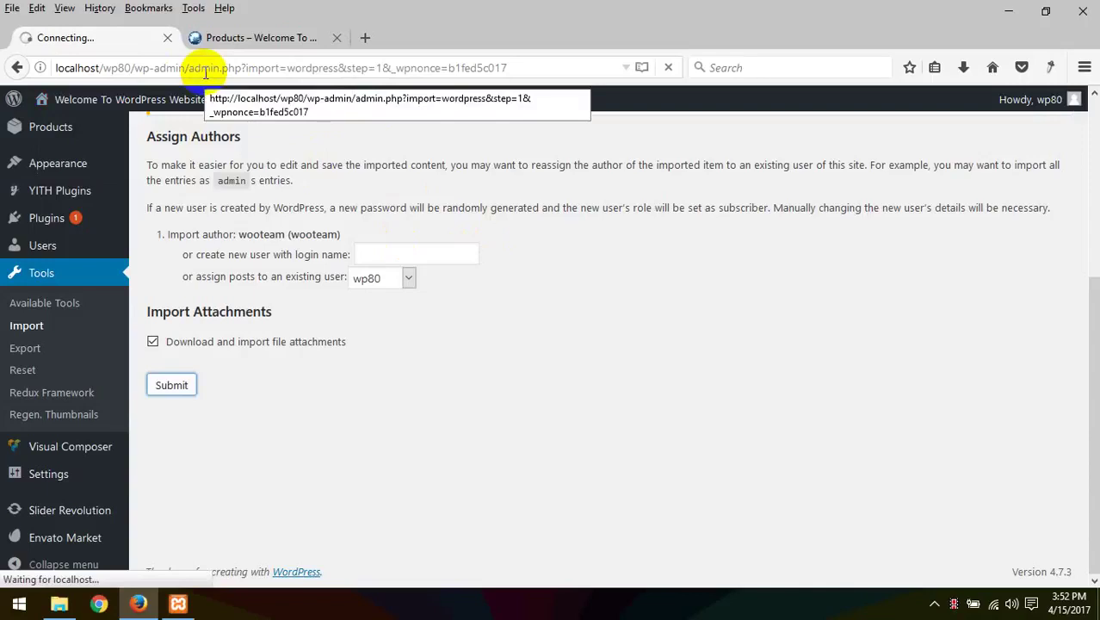
left_click(271, 72)
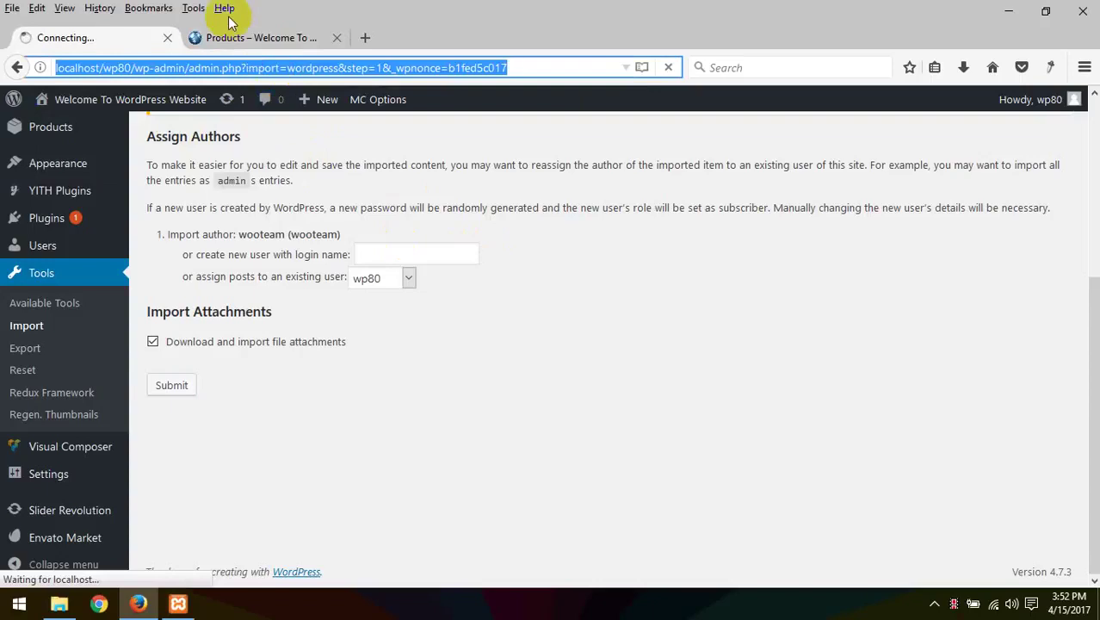
left_click(266, 38)
left_click(133, 38)
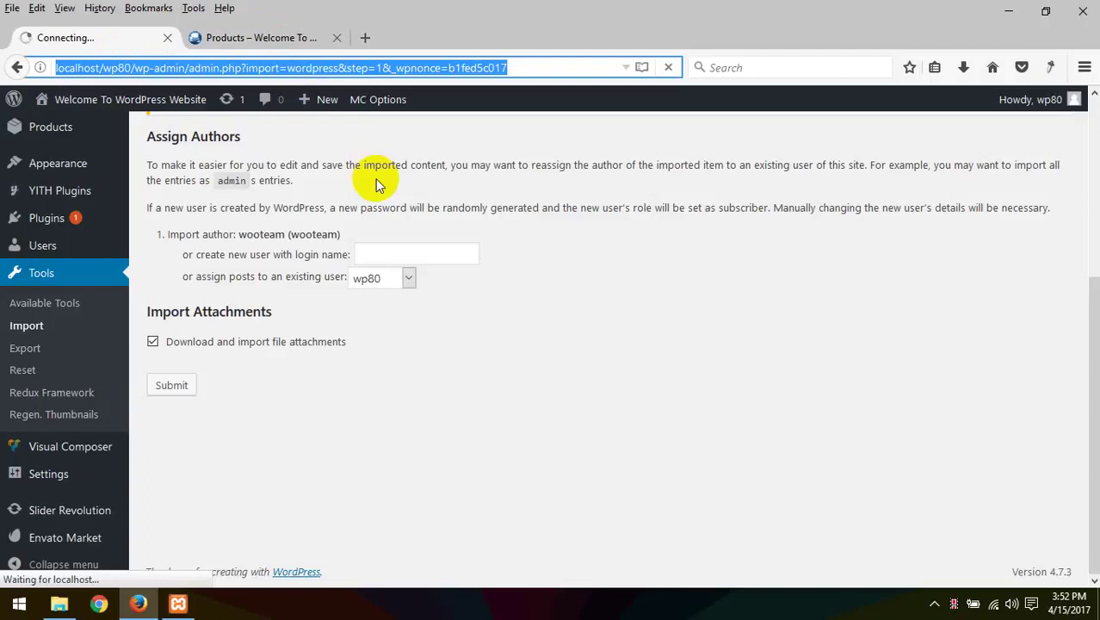
left_click(269, 37)
left_click(115, 44)
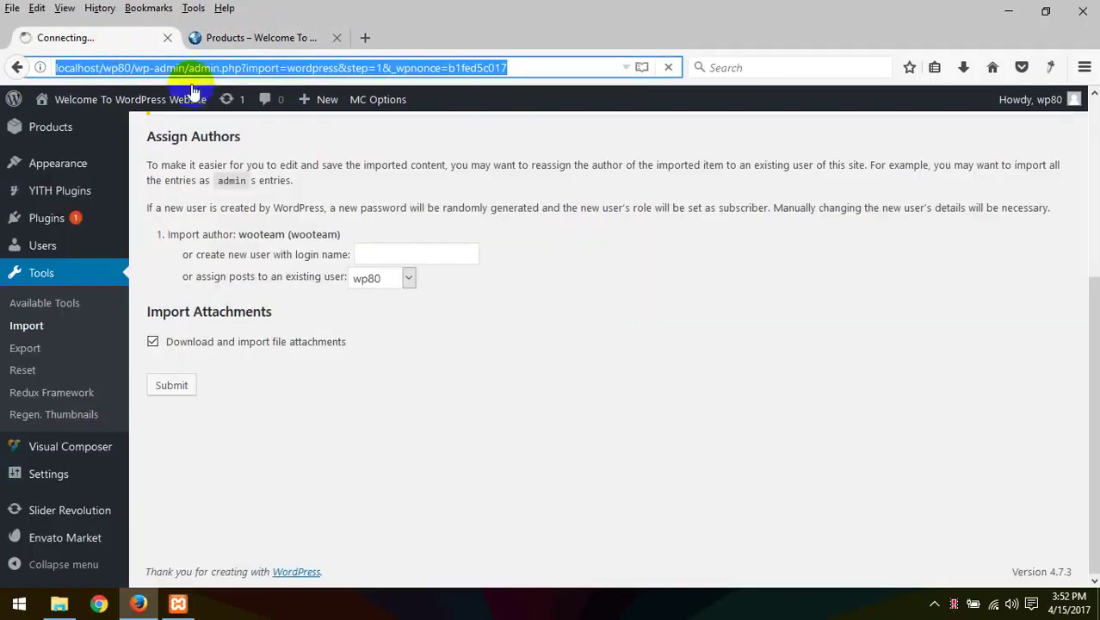
Step: Check the Apache and MySQL modules in the XAMPP Control Panel and return to the browser
left_click(143, 605)
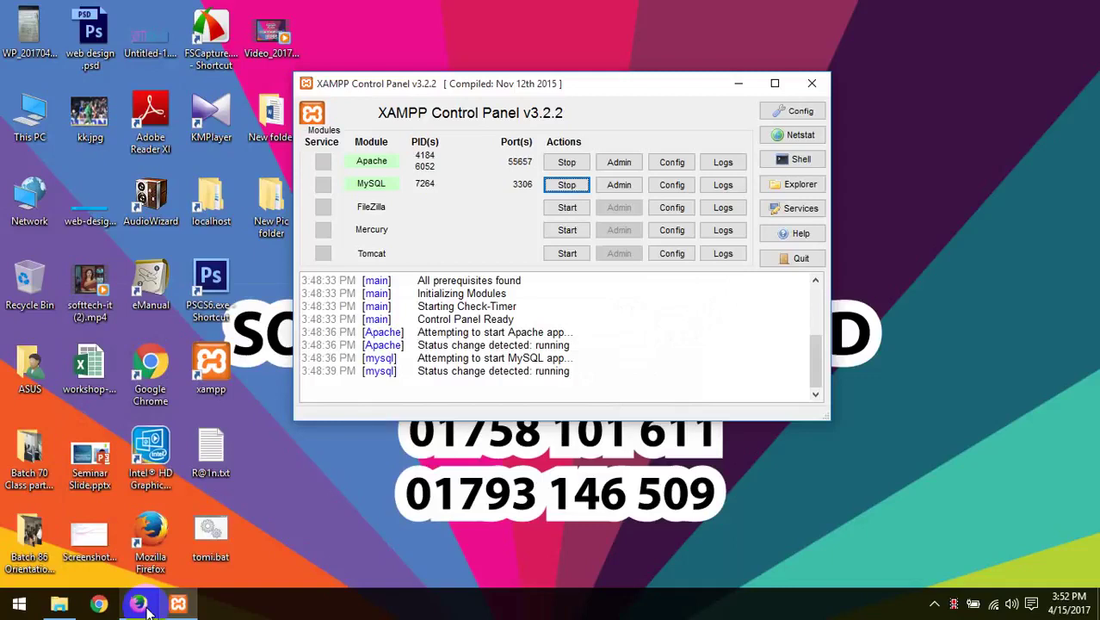
left_click(143, 605)
left_click(178, 605)
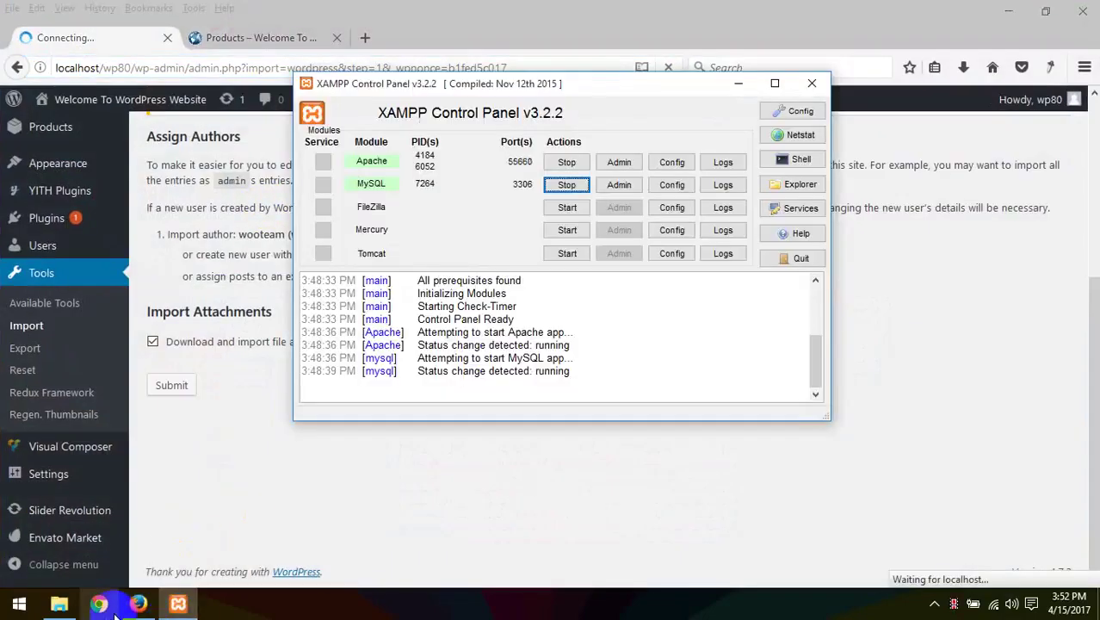
left_click(133, 531)
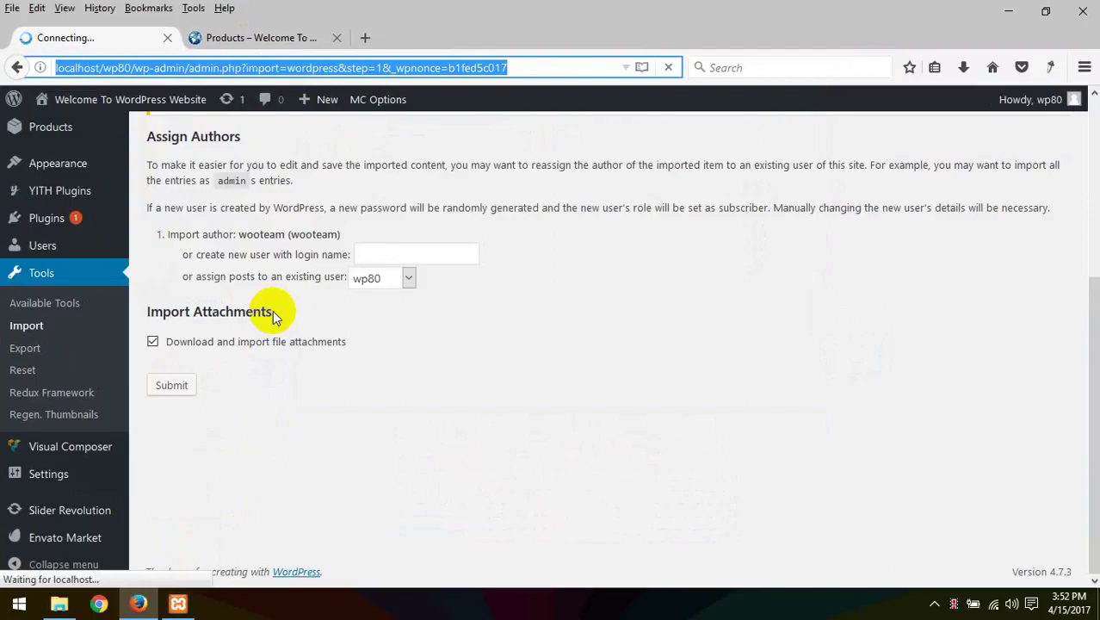
Step: Switch to the Shop page and look over its product listing while the import runs
left_click(288, 37)
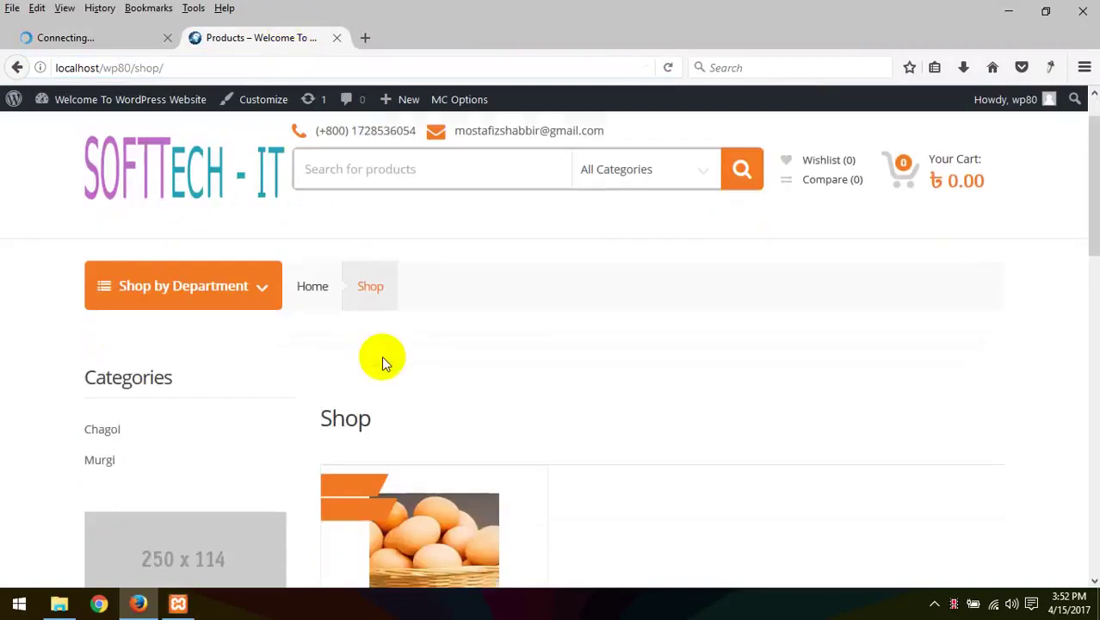
scroll(388, 345, "down", 5)
scroll(501, 376, "up", 3)
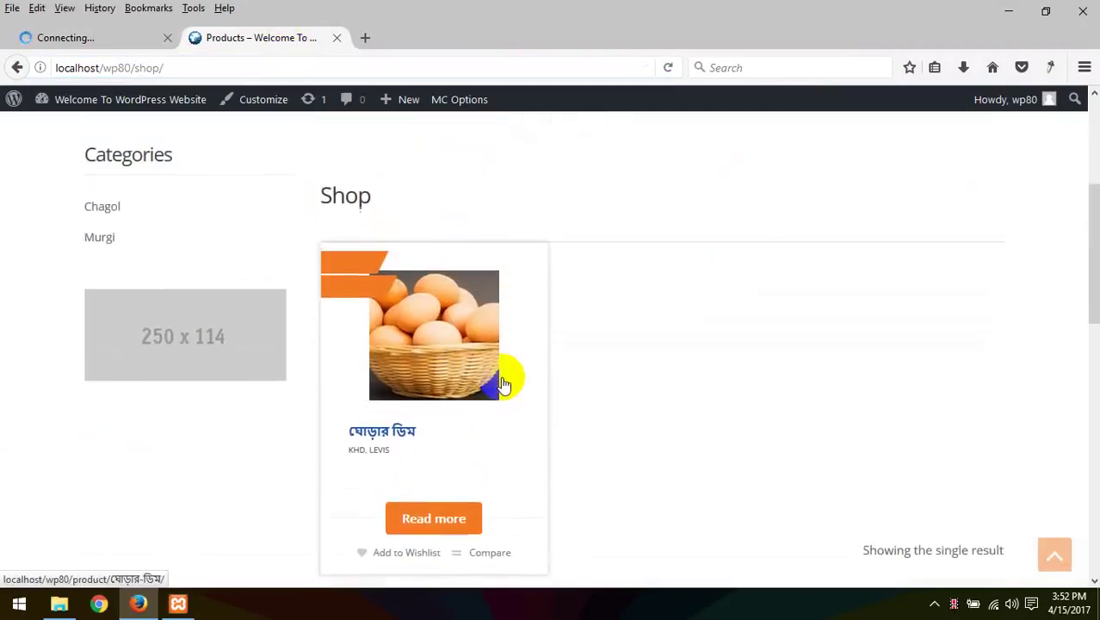
scroll(220, 270, "up", 3)
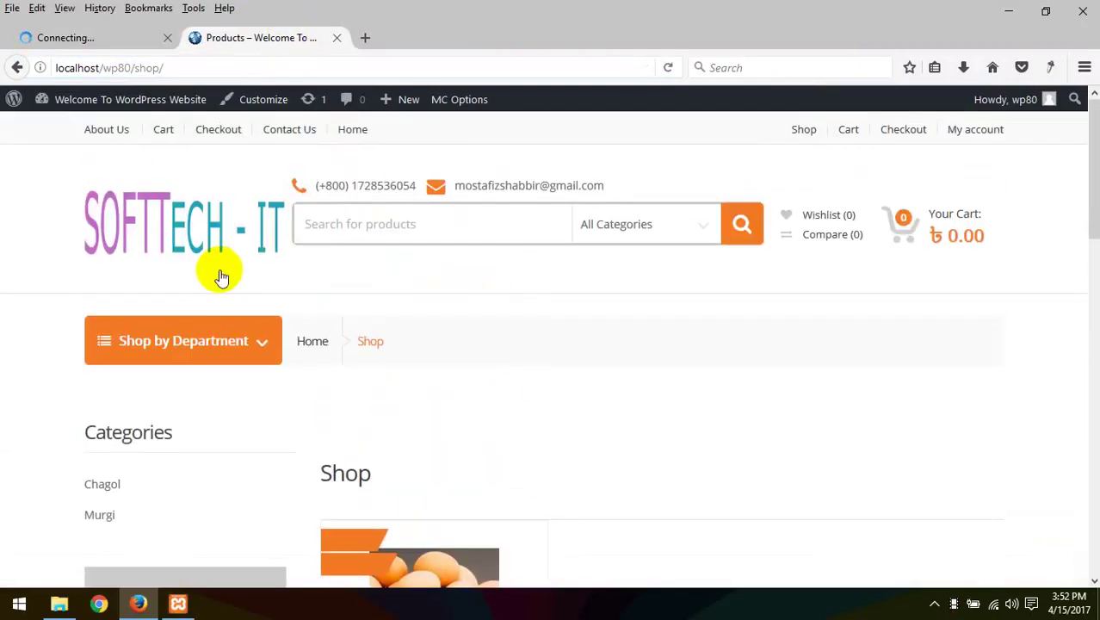
left_click(118, 40)
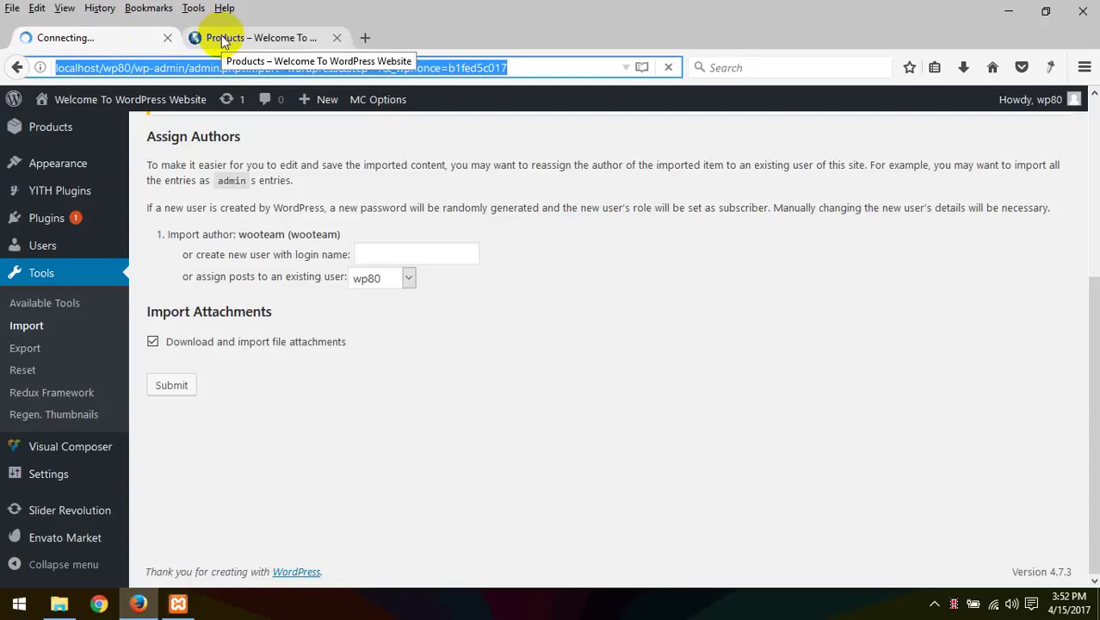
left_click(222, 40)
left_click(139, 40)
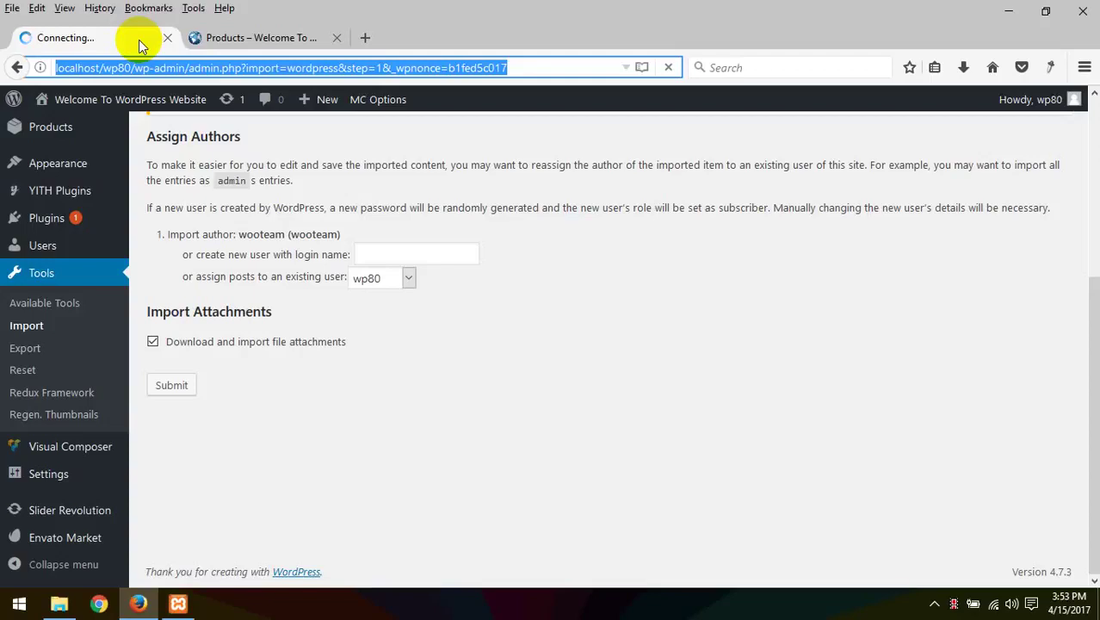
scroll(584, 306, "up", 3)
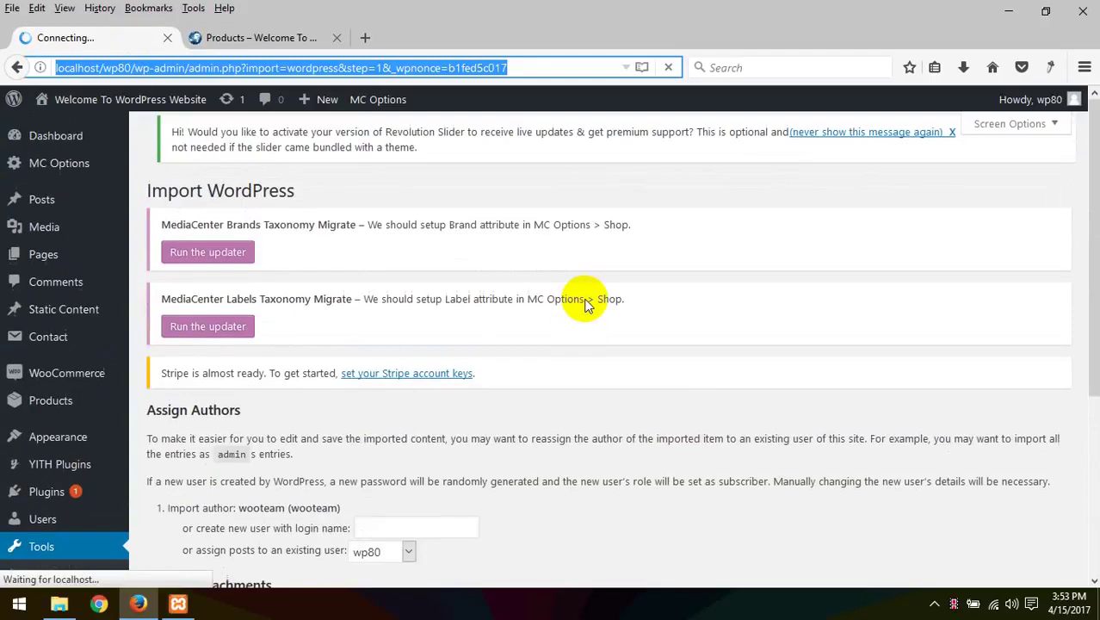
scroll(584, 306, "down", 3)
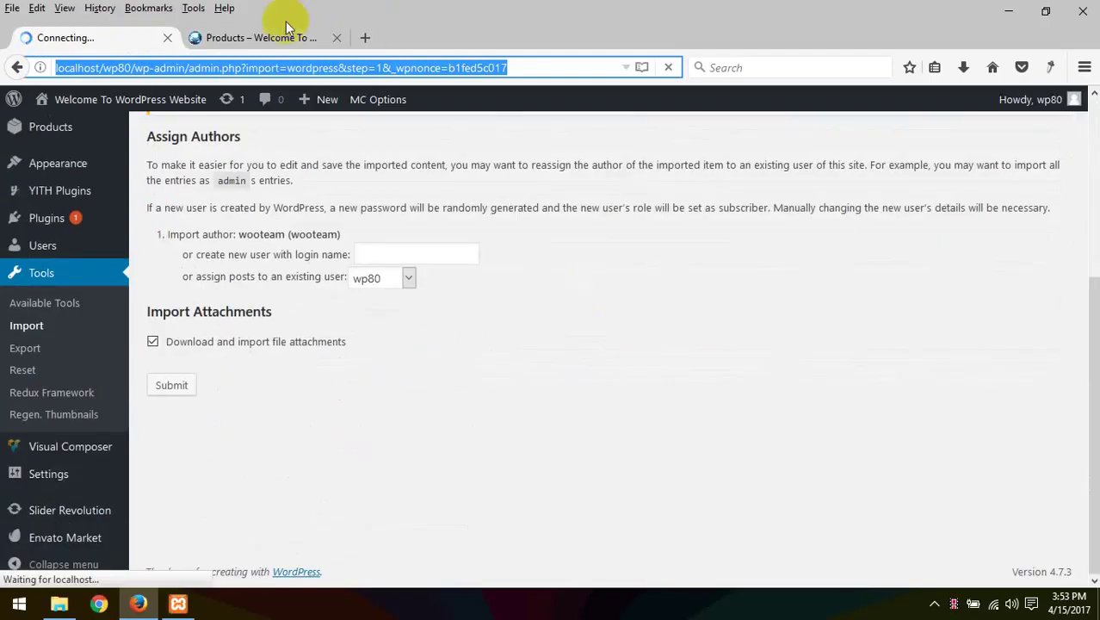
Step: Reload the Shop page twice and examine the product listing for imported WooCommerce sample products
left_click(267, 37)
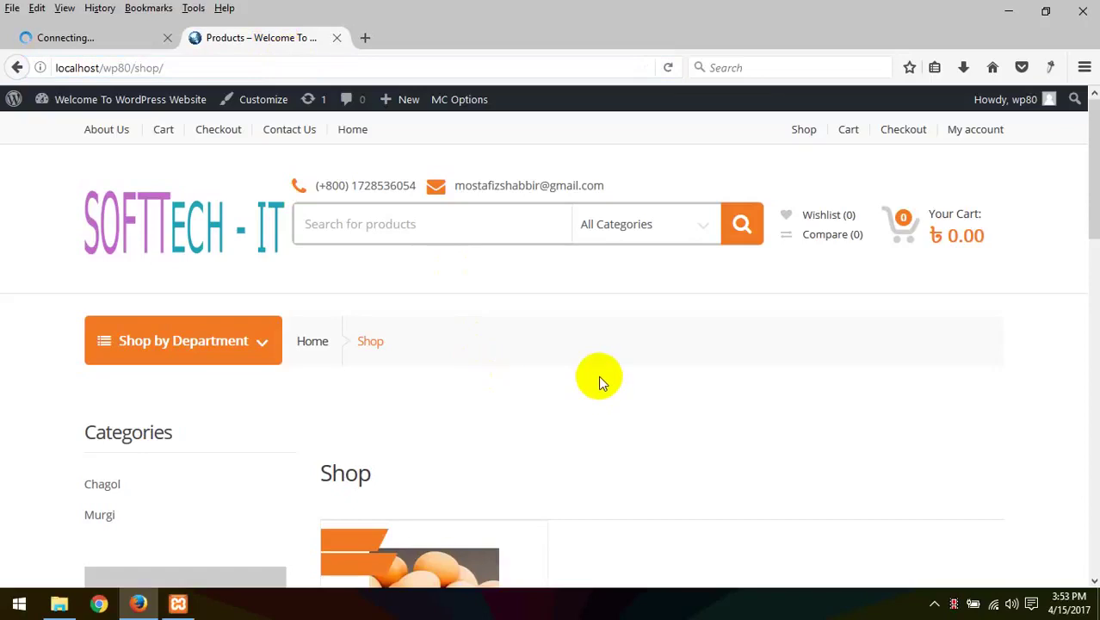
right_click(596, 307)
right_click(1042, 389)
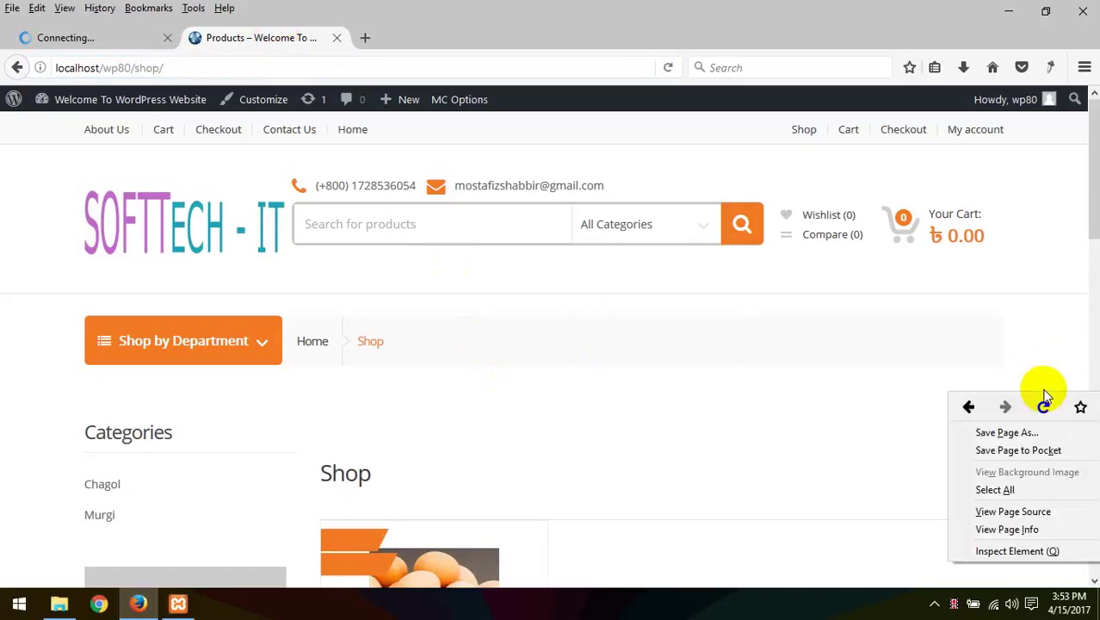
left_click(1043, 405)
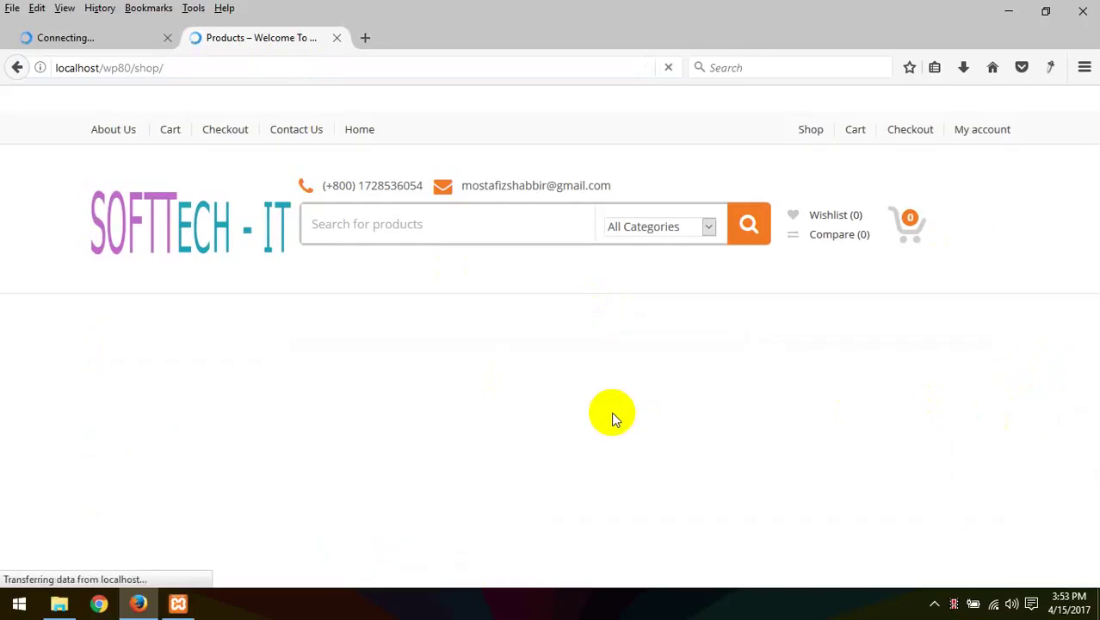
scroll(611, 417, "down", 5)
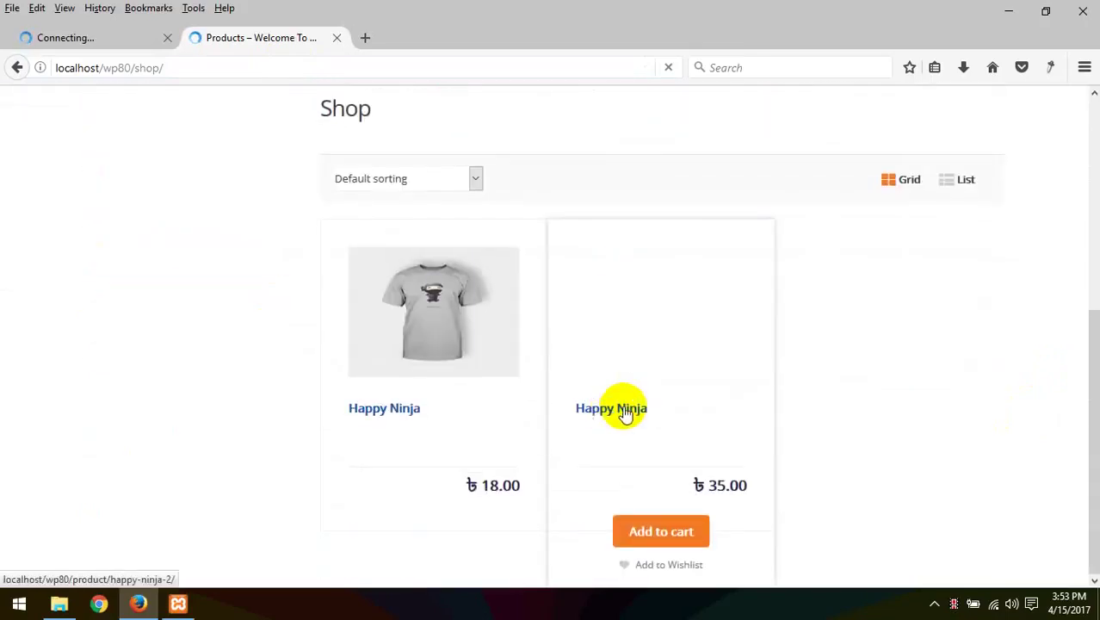
scroll(356, 354, "down", 3)
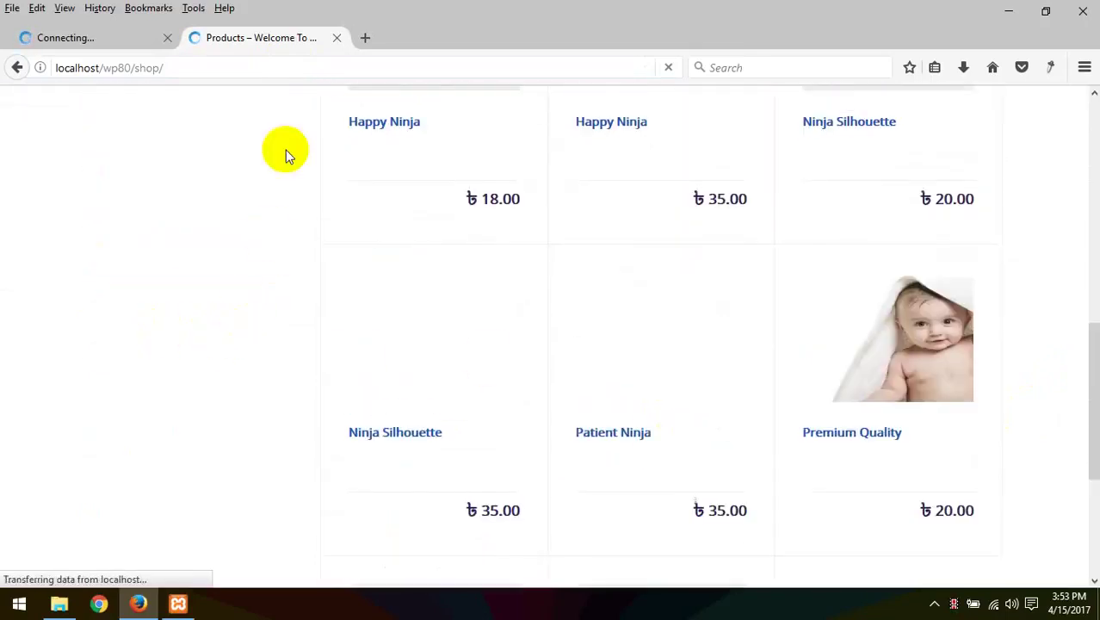
right_click(217, 234)
left_click(261, 243)
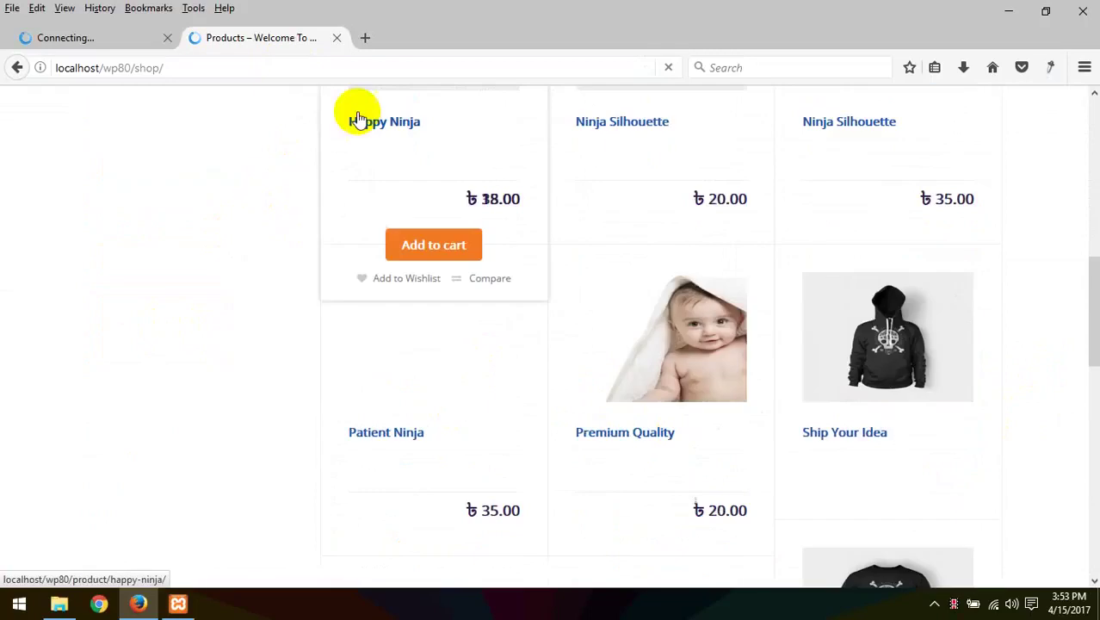
Step: Reload the Shop page and look through the product rows down to the end of the grid and back
right_click(224, 155)
left_click(181, 196)
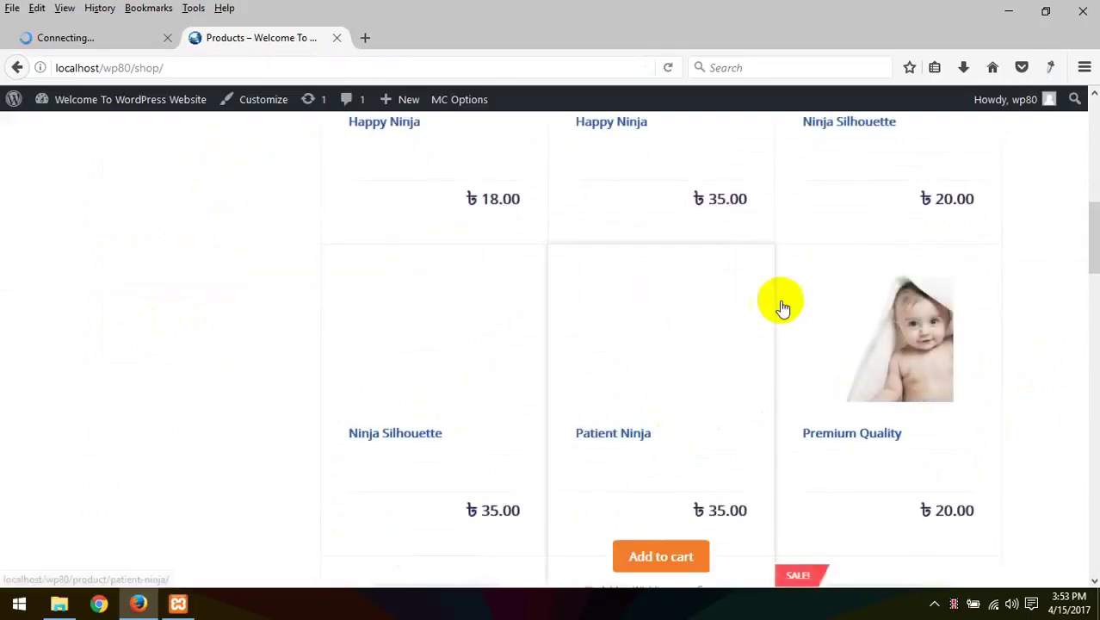
scroll(790, 377, "up", 3)
scroll(585, 379, "up", 2)
scroll(517, 379, "down", 6)
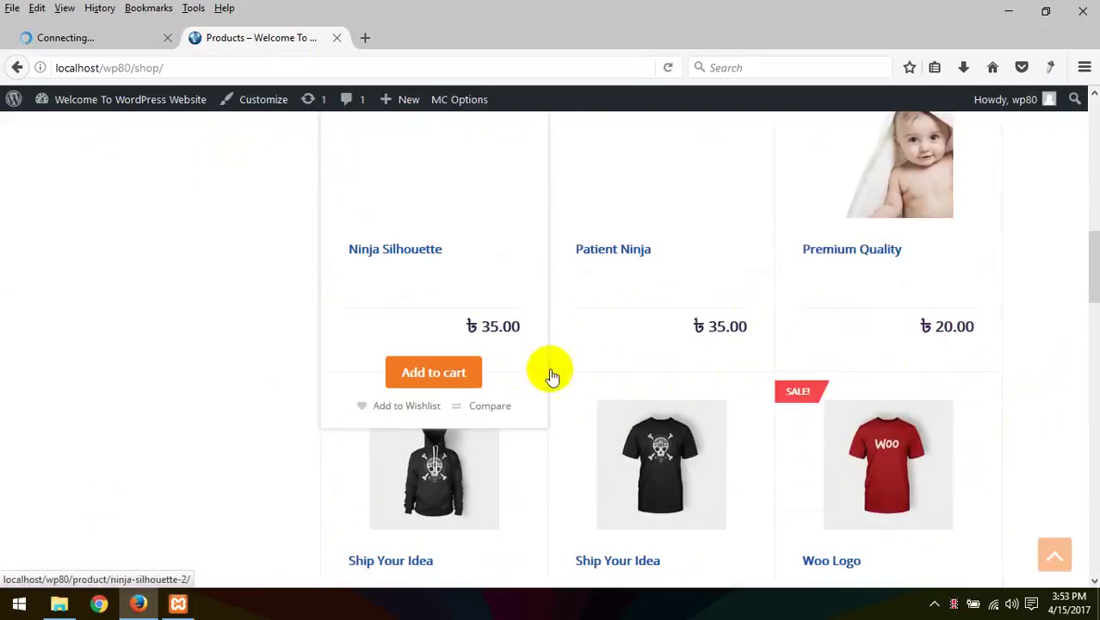
scroll(895, 267, "down", 3)
scroll(541, 268, "down", 8)
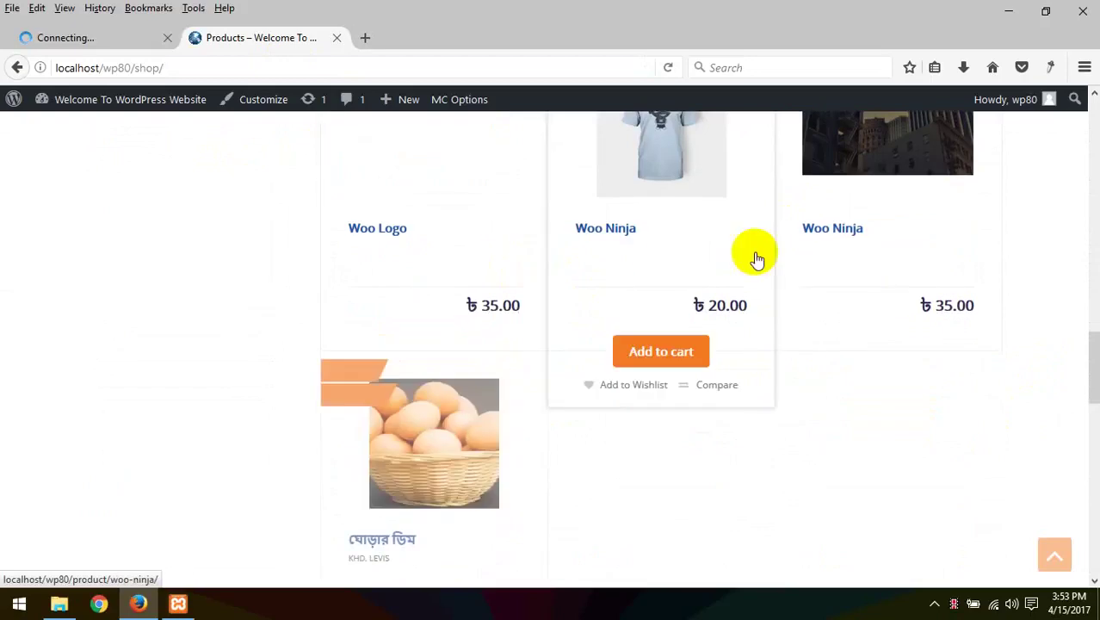
scroll(551, 249, "up", 4)
scroll(482, 251, "up", 12)
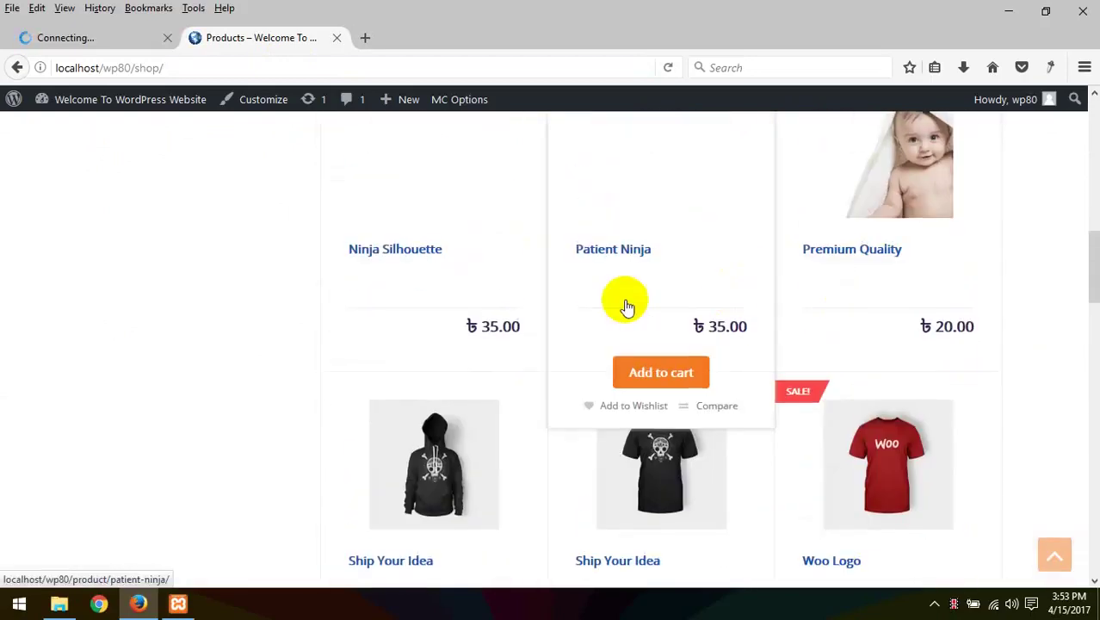
Step: Check whether the WordPress import is still running, and return to the Shop page to review the product thumbnails
left_click(112, 38)
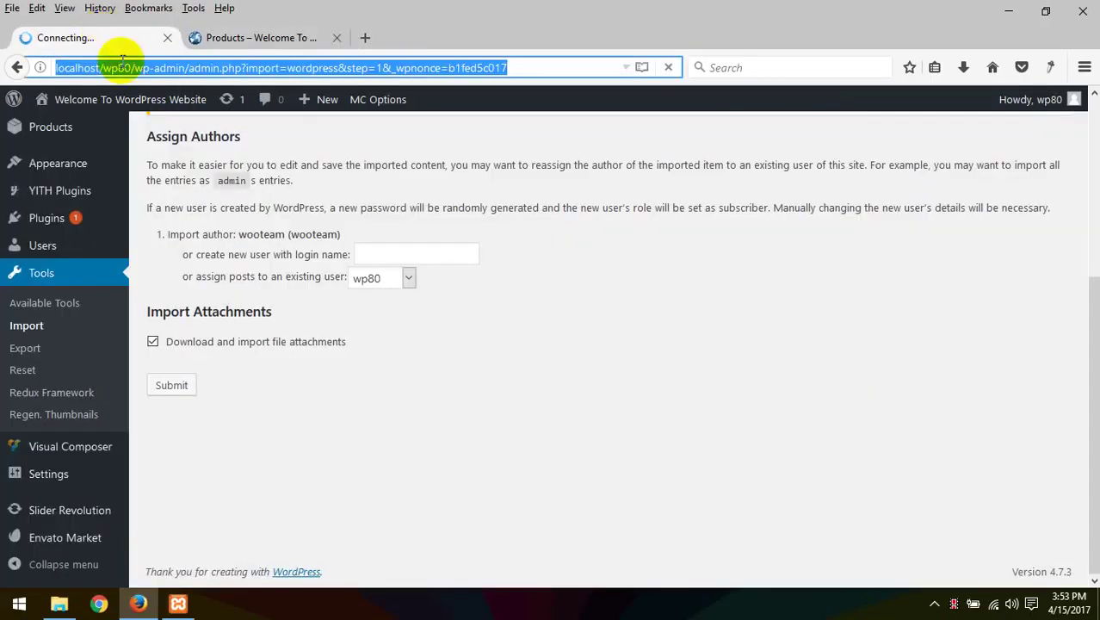
left_click(294, 38)
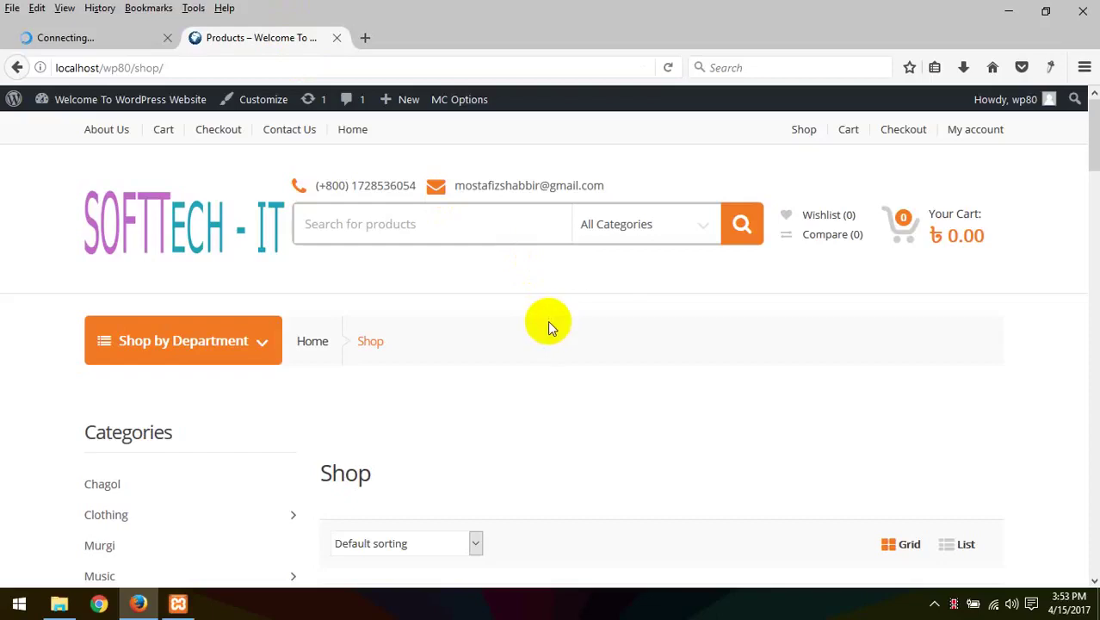
scroll(555, 332, "down", 12)
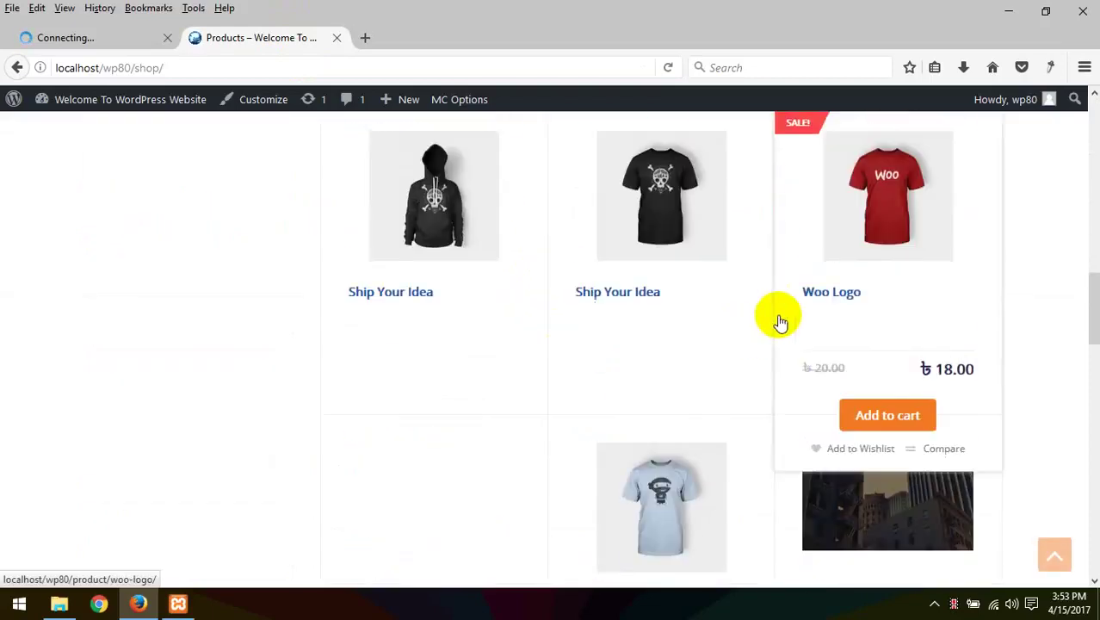
scroll(861, 383, "down", 10)
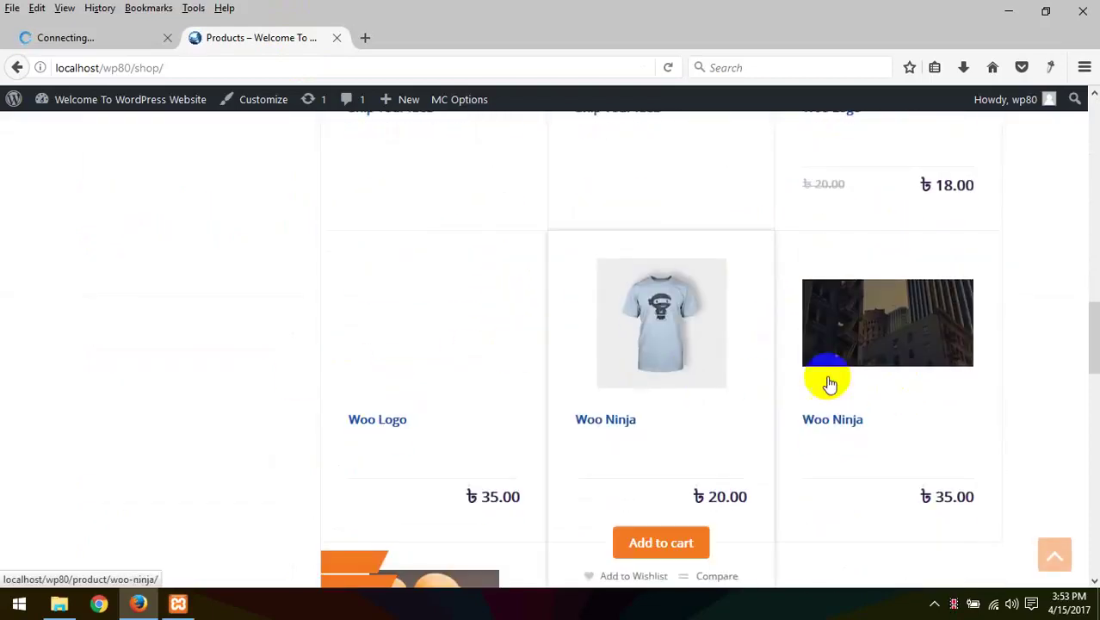
scroll(669, 359, "up", 15)
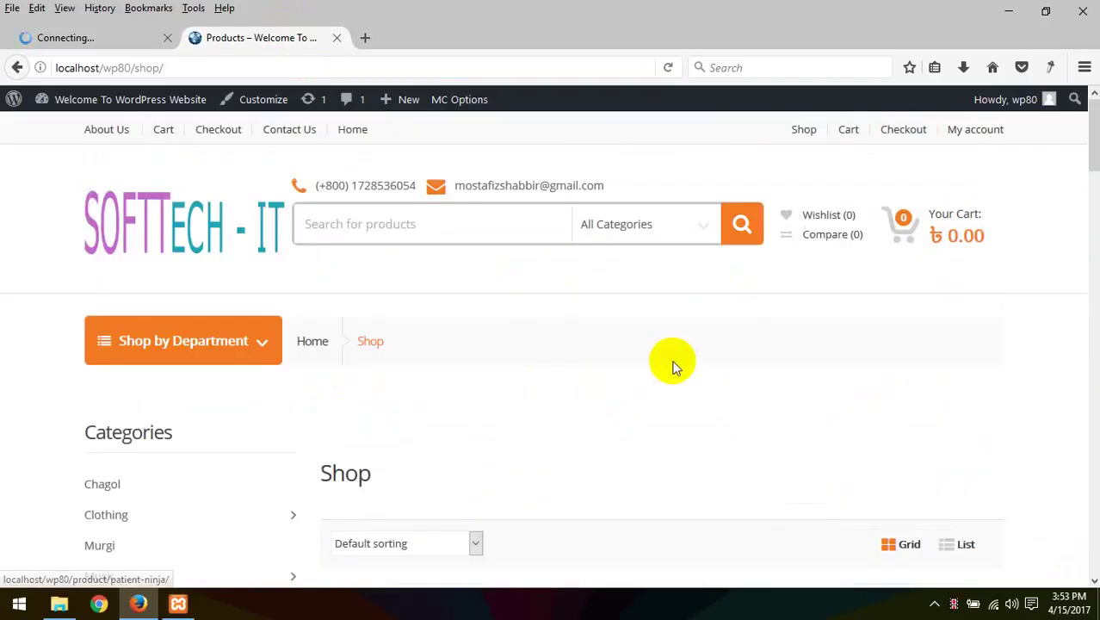
scroll(669, 361, "down", 3)
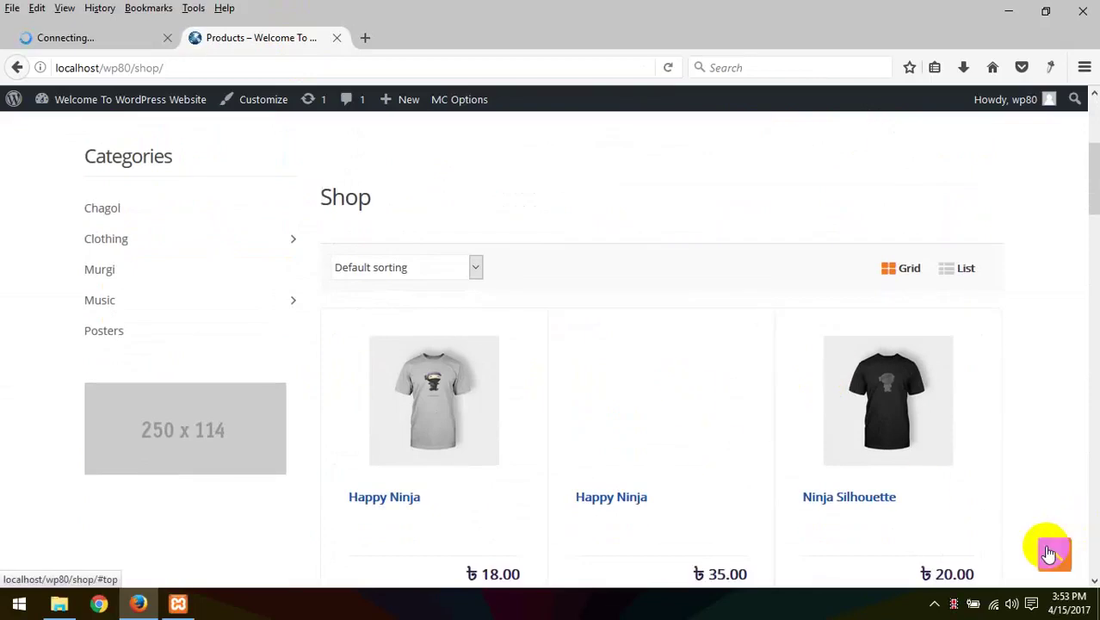
Step: Return to the Import WordPress page and examine the import result, including its message about execution time
left_click(125, 41)
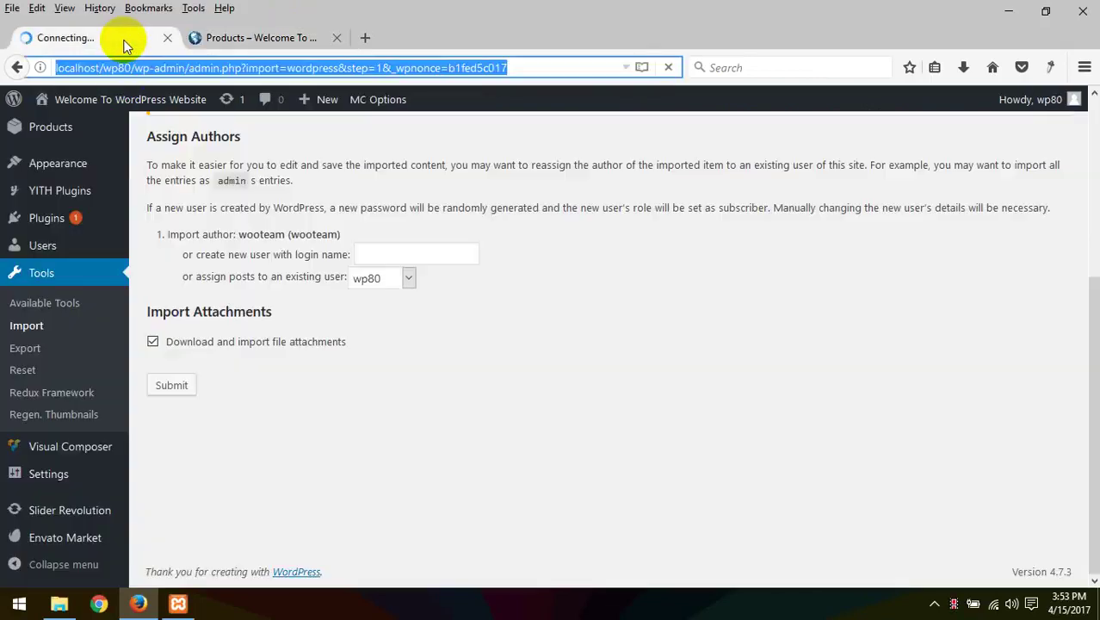
left_click(231, 43)
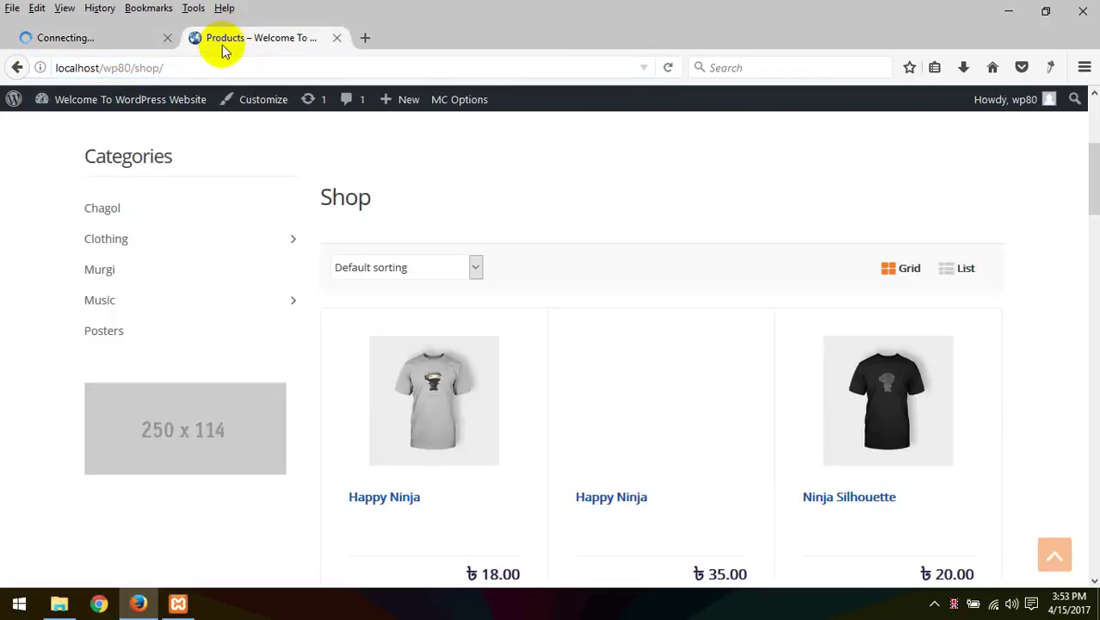
left_click(137, 37)
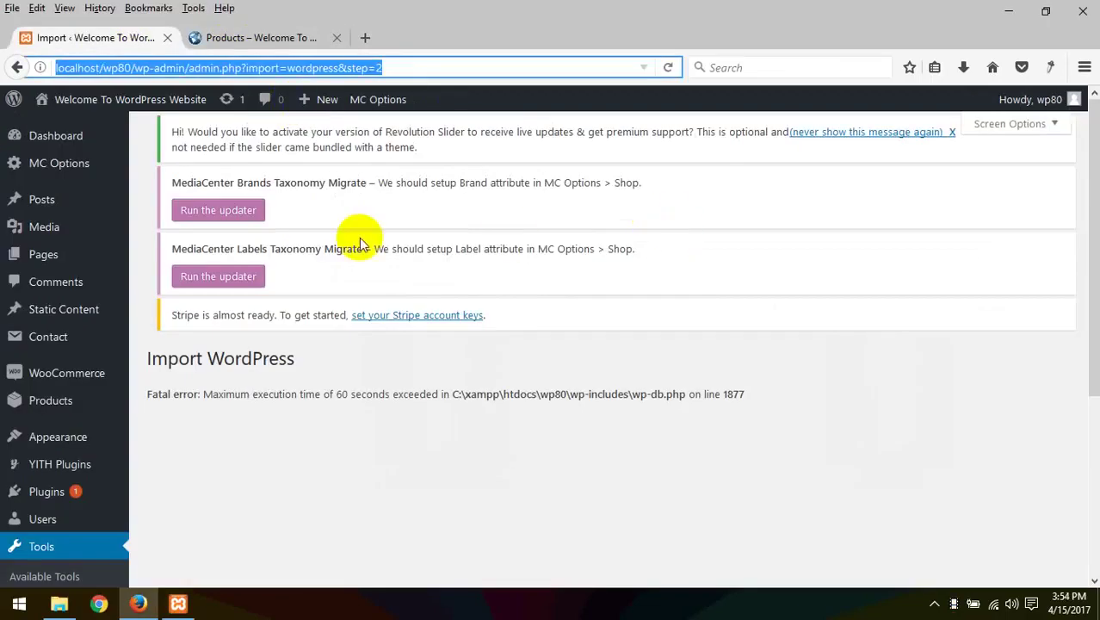
scroll(370, 238, "down", 1)
scroll(387, 231, "up", 1)
scroll(306, 408, "down", 2)
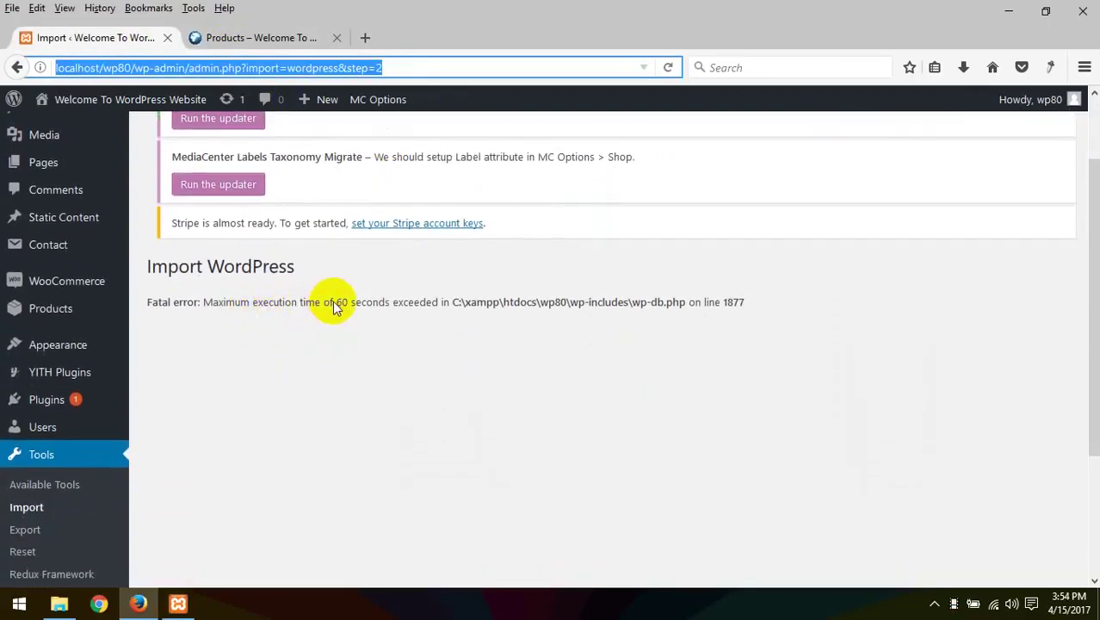
left_click_drag(336, 307, 381, 308)
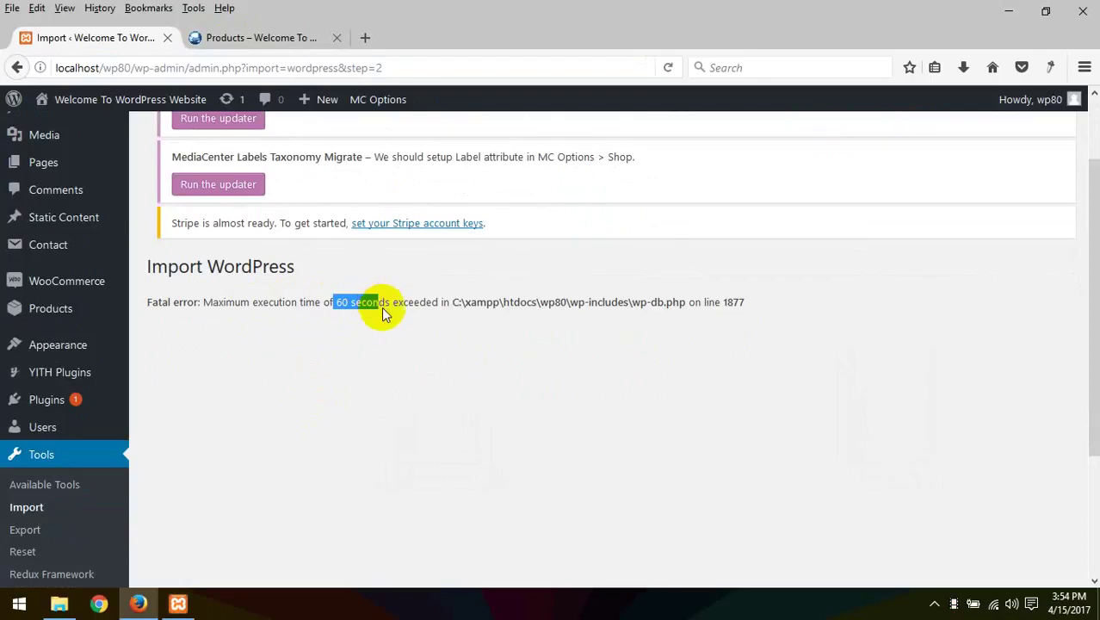
scroll(382, 307, "down", 4)
scroll(362, 317, "up", 6)
left_click(327, 398)
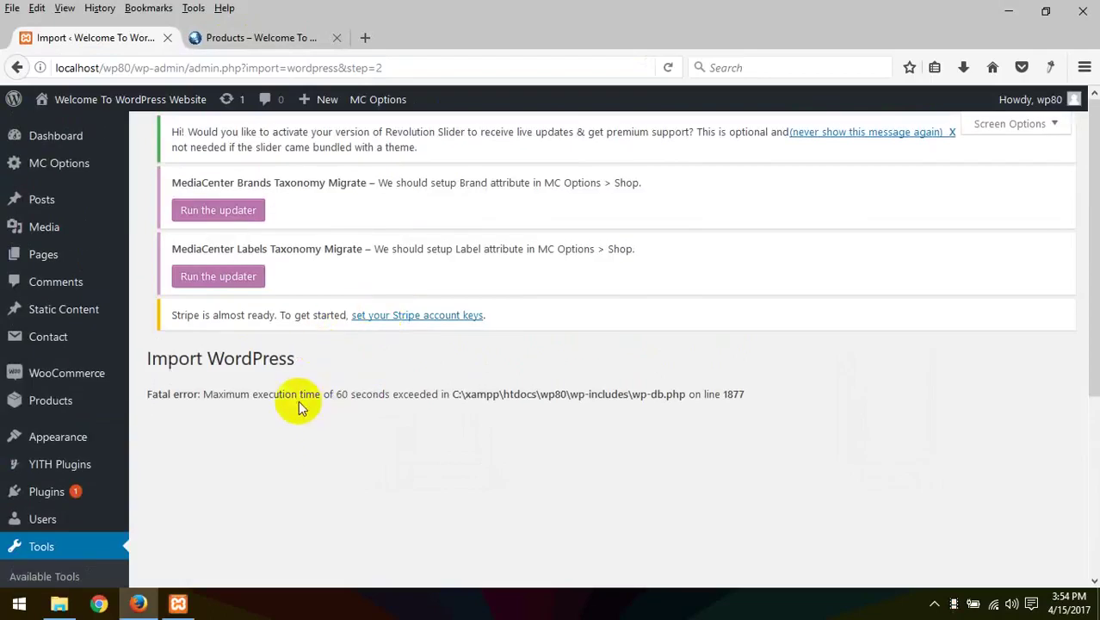
left_click_drag(299, 400, 222, 392)
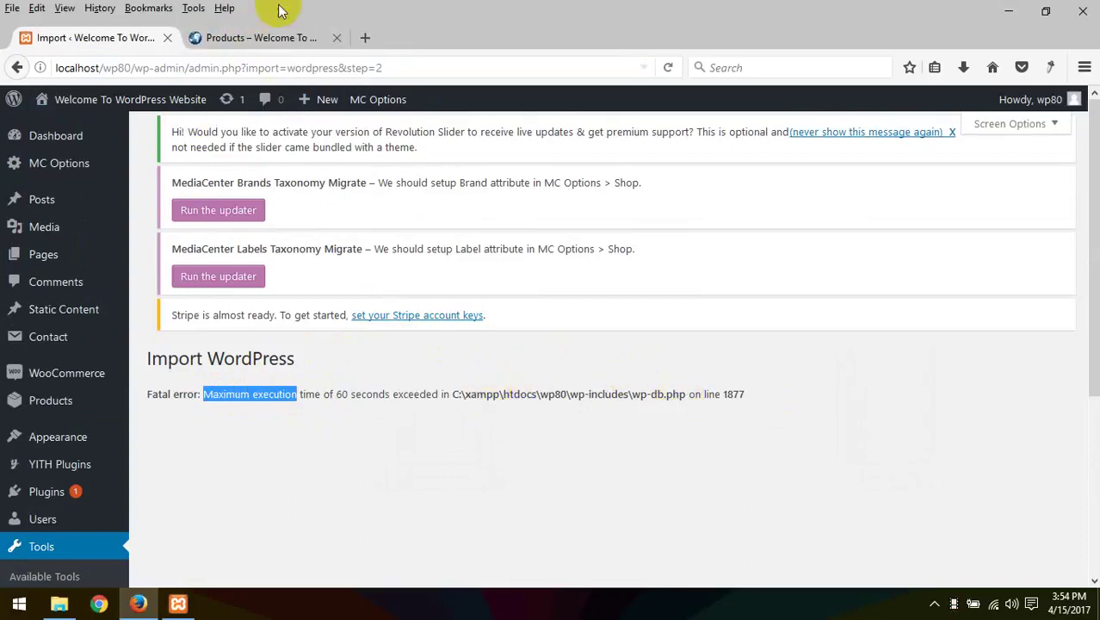
Step: Refresh the Shop page after the import and check the imported products and their images
left_click(250, 40)
right_click(485, 206)
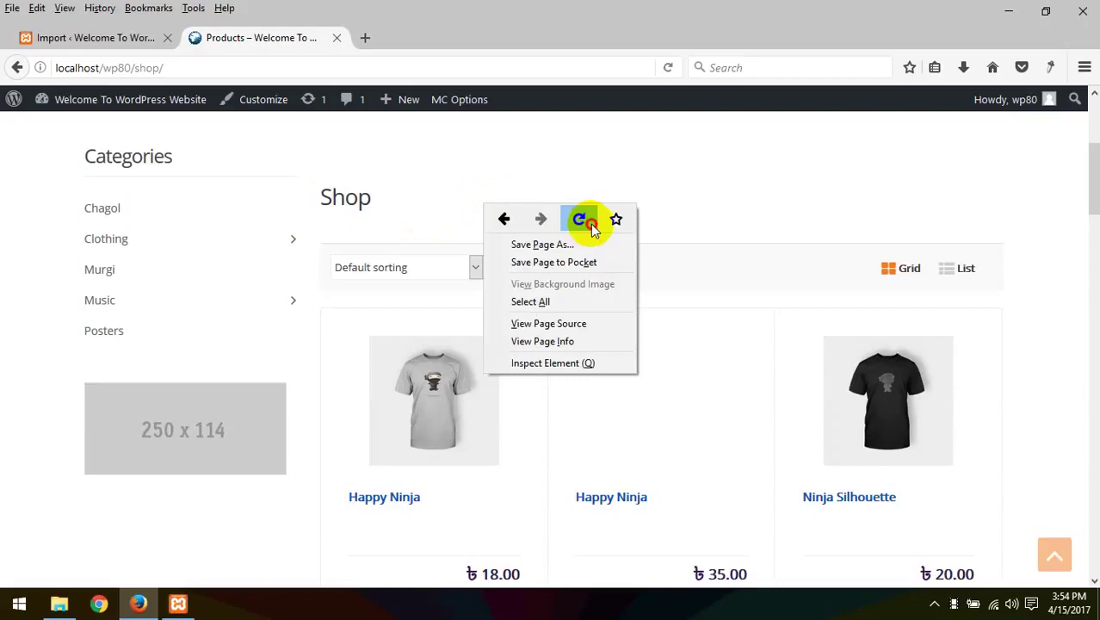
left_click(581, 219)
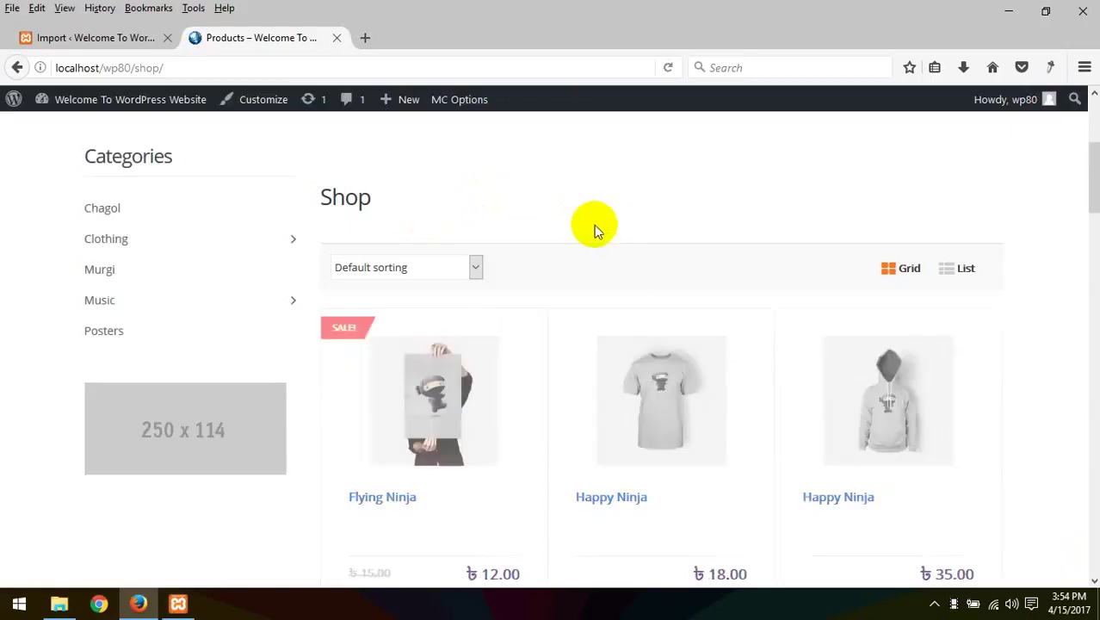
scroll(594, 225, "down", 6)
scroll(600, 230, "up", 9)
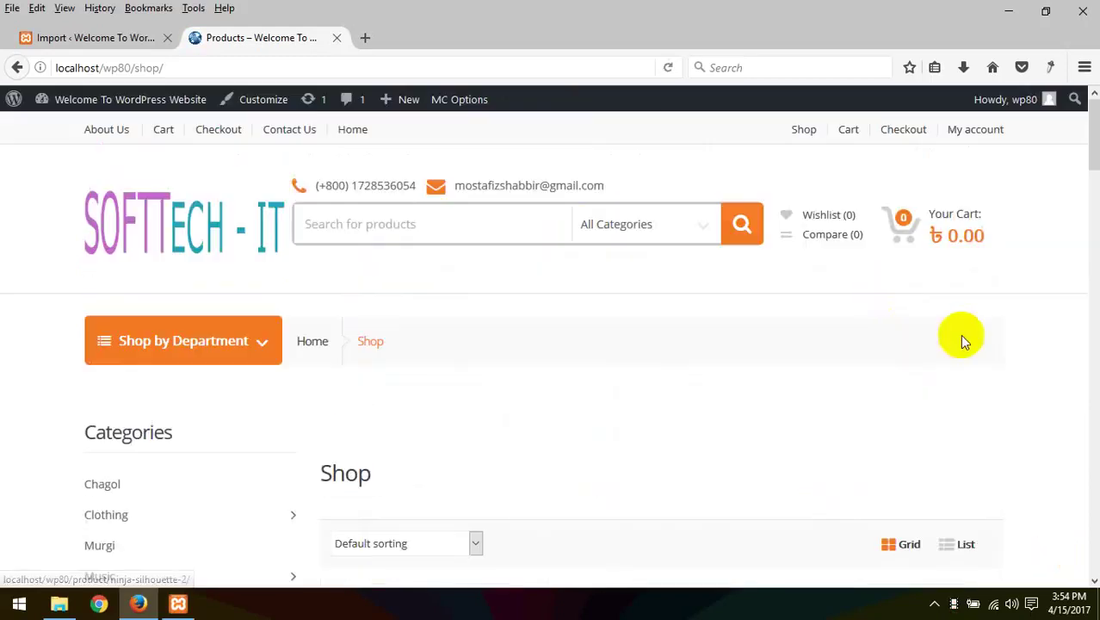
scroll(960, 339, "down", 3)
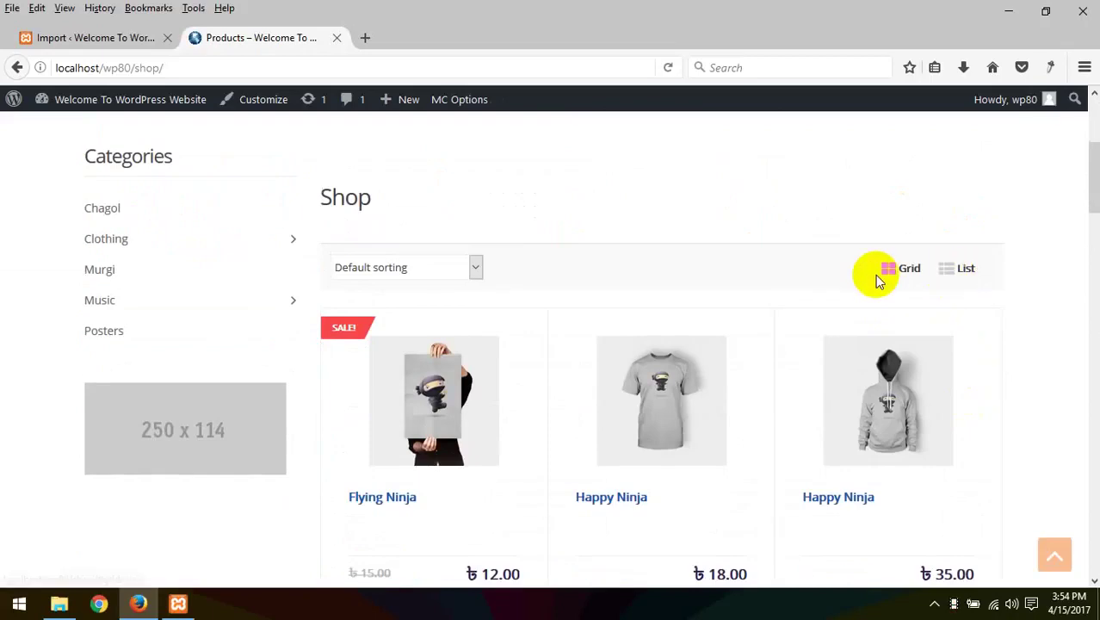
Step: Show the Shop products in List view and look through their descriptions, ratings and prices
left_click(955, 276)
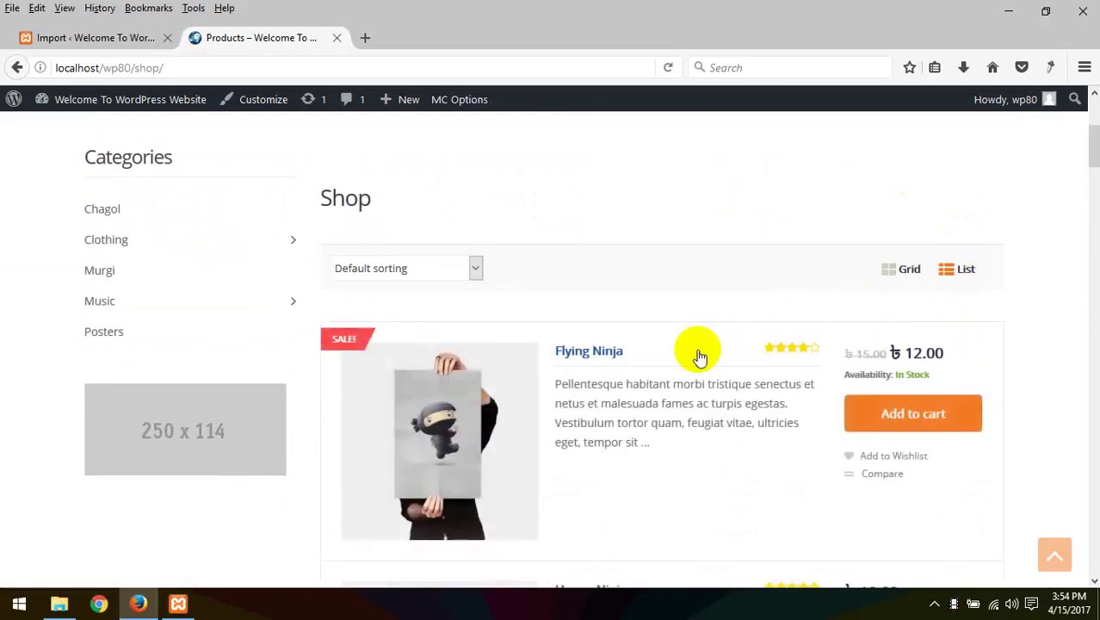
scroll(699, 356, "down", 15)
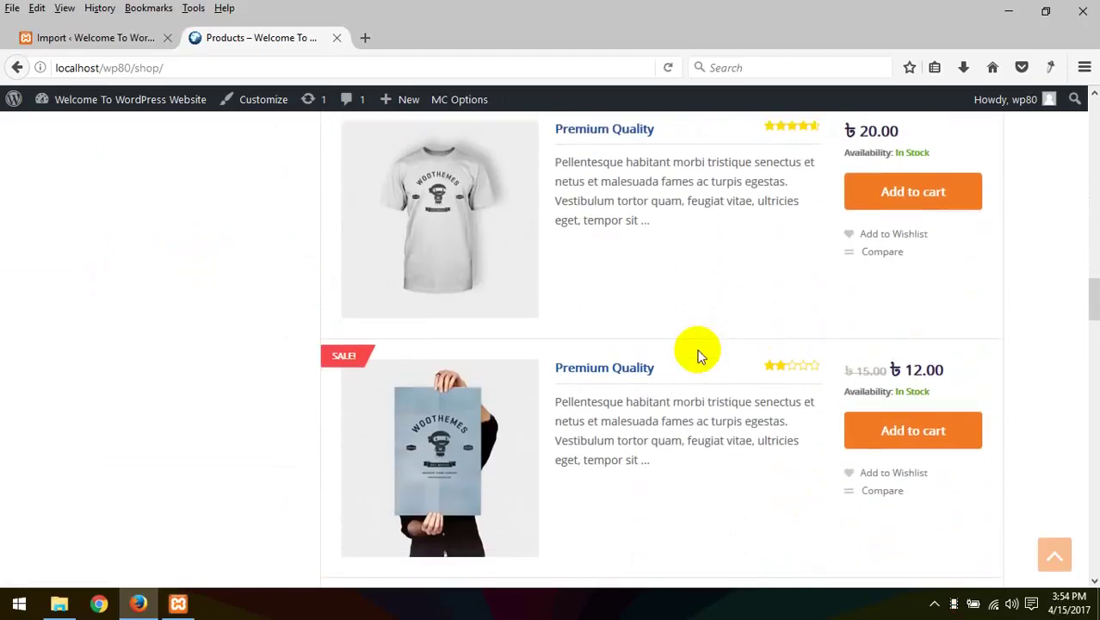
scroll(699, 356, "up", 15)
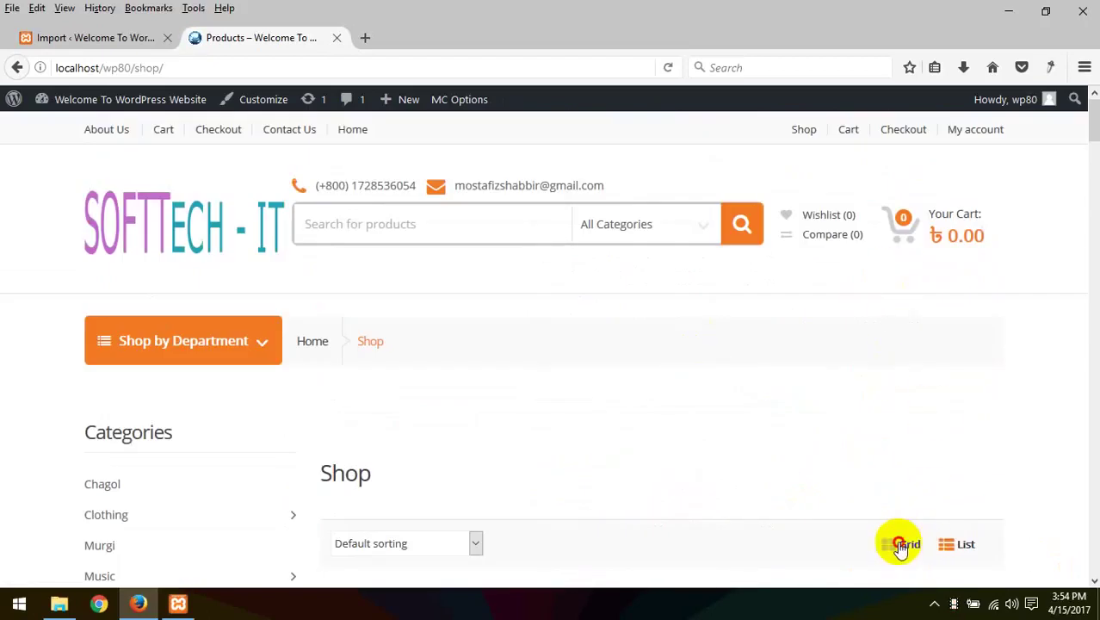
Step: Switch the Shop products back to Grid view and look over the product images
left_click(901, 544)
scroll(869, 444, "down", 5)
scroll(714, 439, "down", 5)
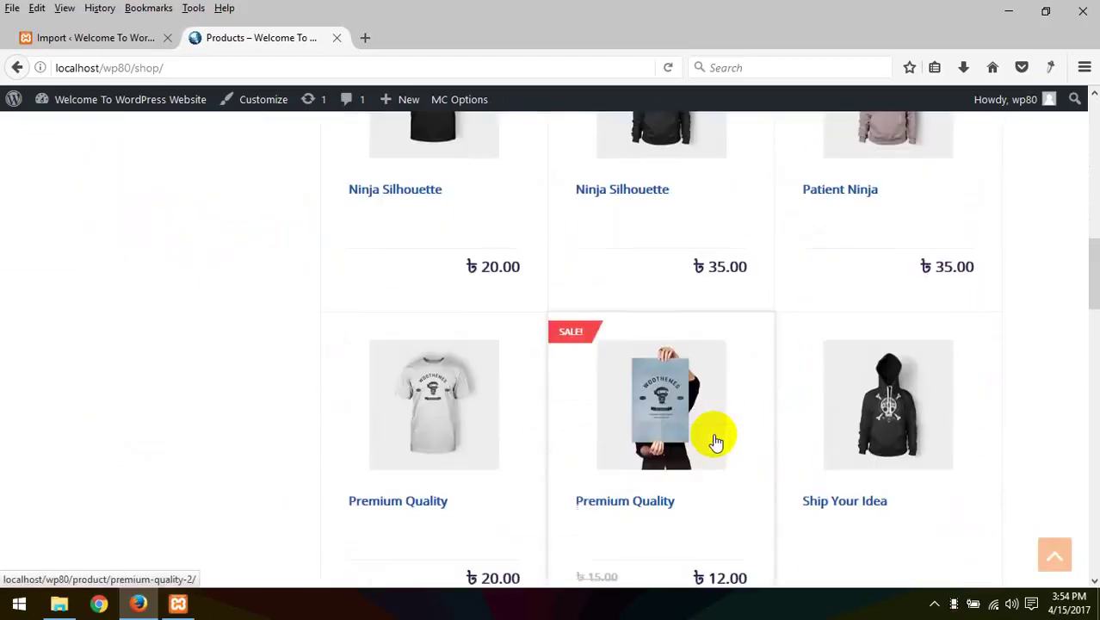
scroll(714, 440, "up", 6)
scroll(594, 409, "down", 1)
scroll(577, 396, "up", 3)
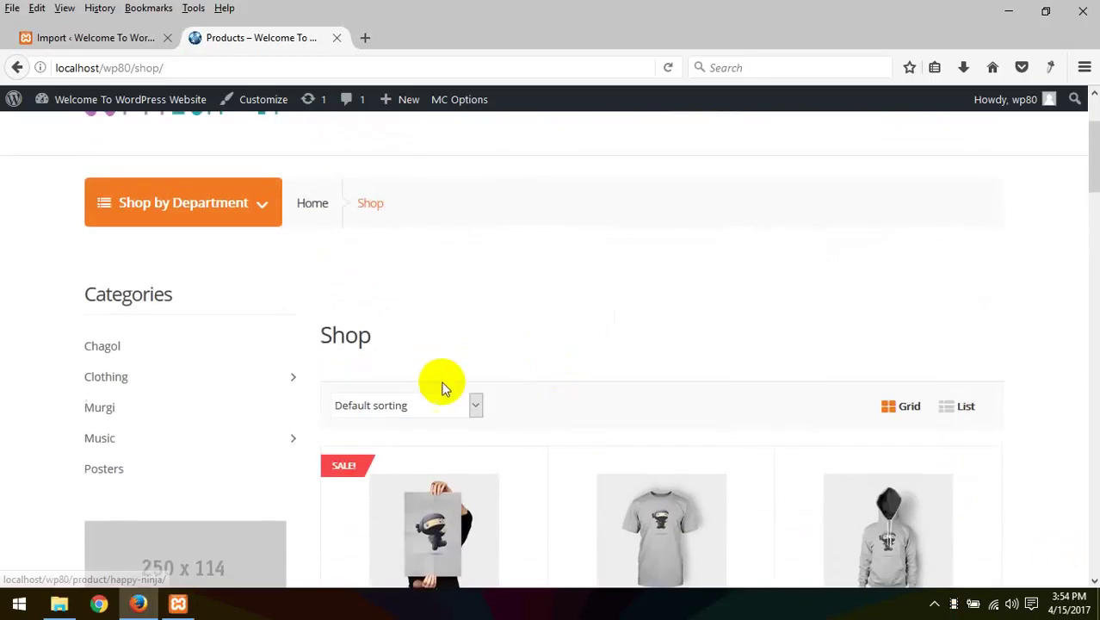
Step: Sort the Shop products by popularity, review the reordered listing, and view the other sorting options
left_click(425, 402)
left_click(406, 441)
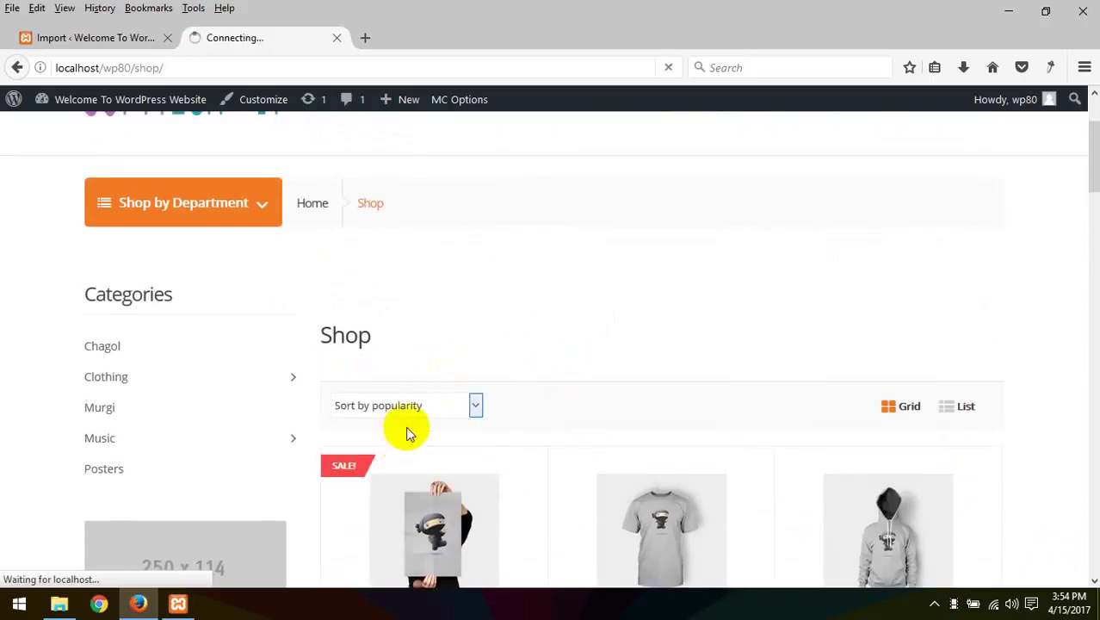
scroll(414, 413, "down", 3)
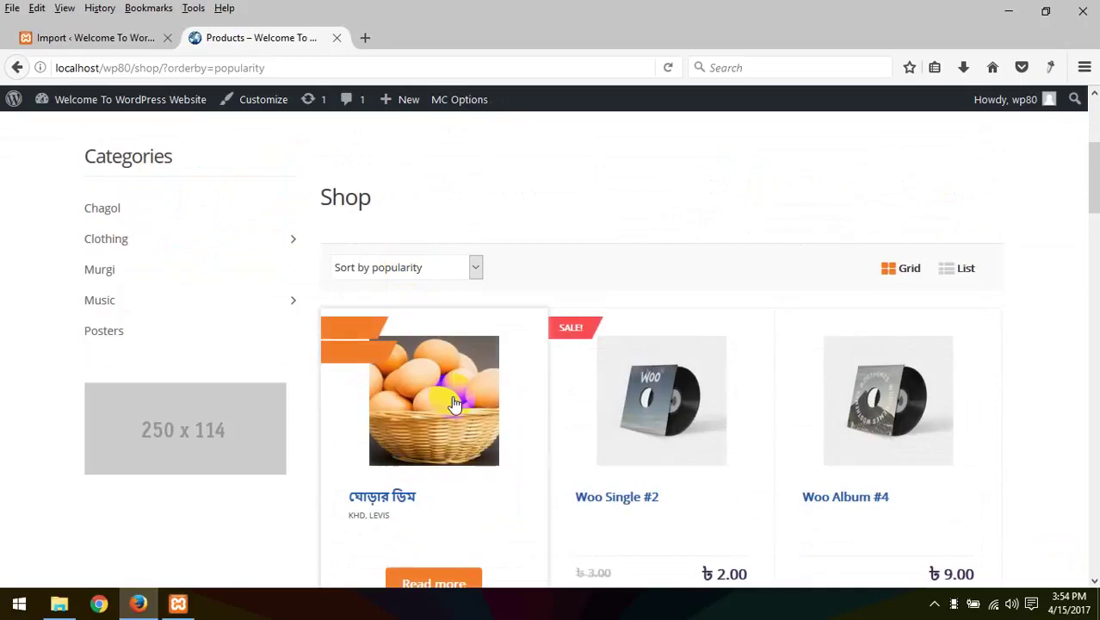
scroll(417, 417, "down", 4)
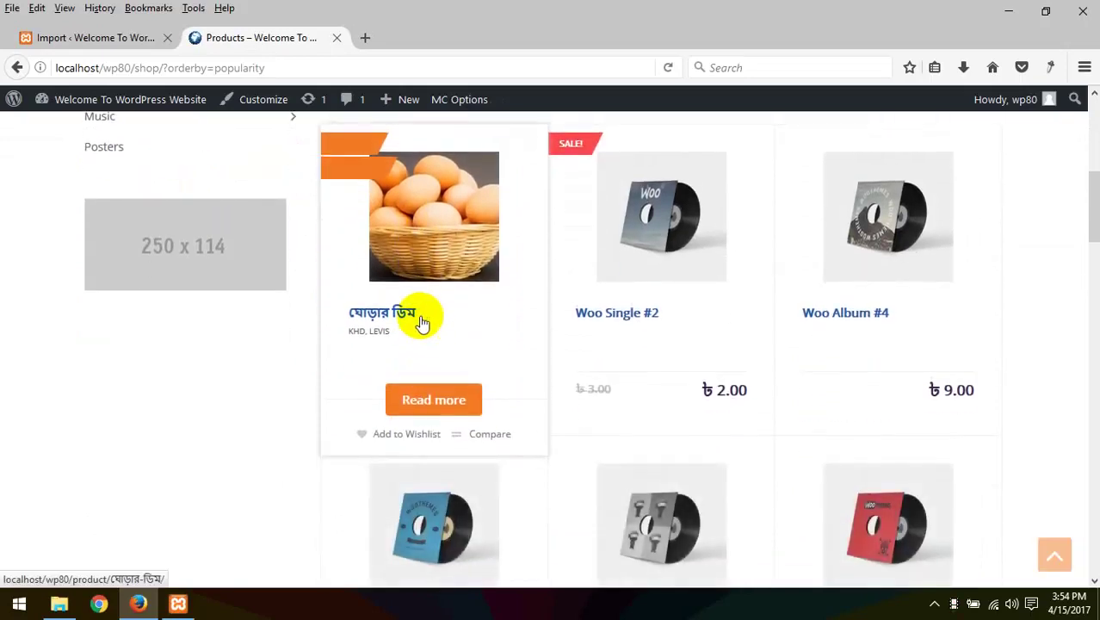
scroll(419, 314, "up", 2)
left_click(423, 184)
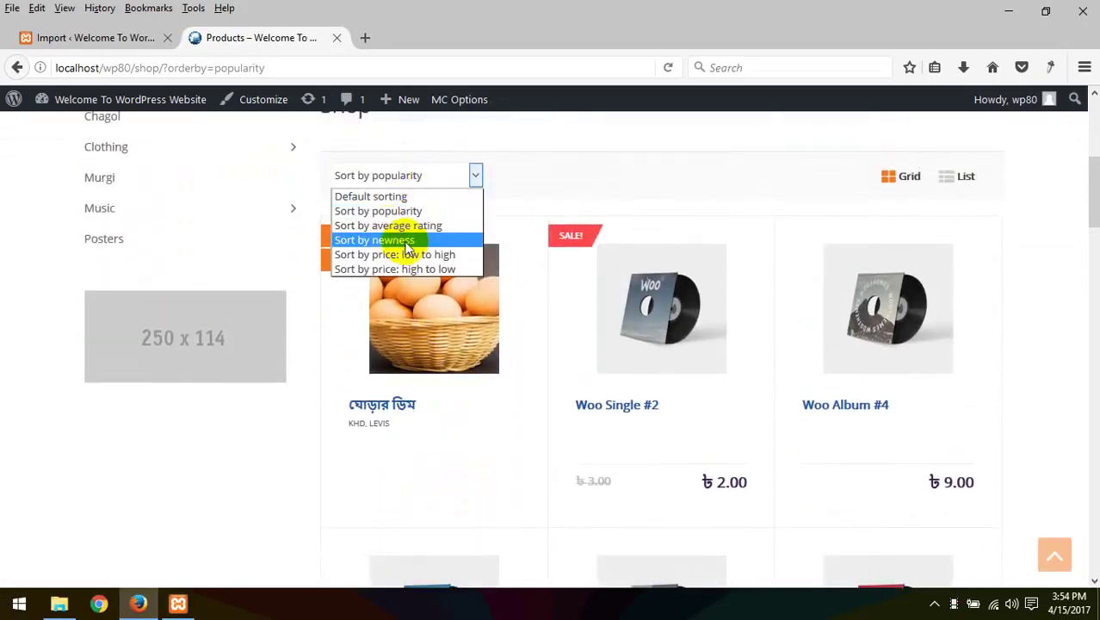
scroll(517, 234, "up", 4)
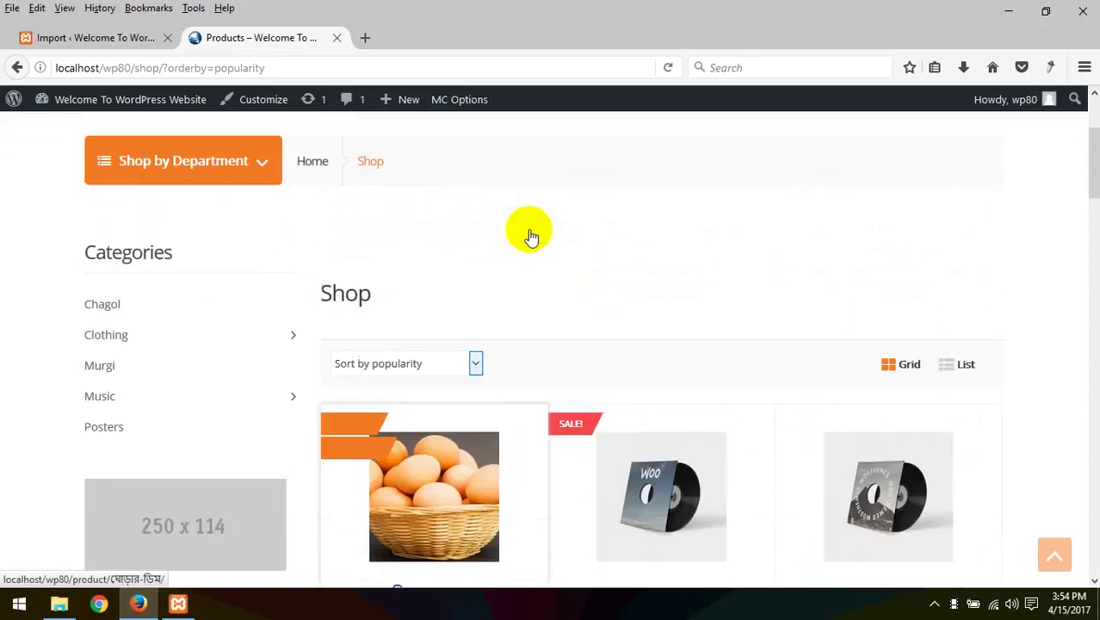
Step: Open the site's home page and look over its blog posts and sidebar
left_click(836, 124)
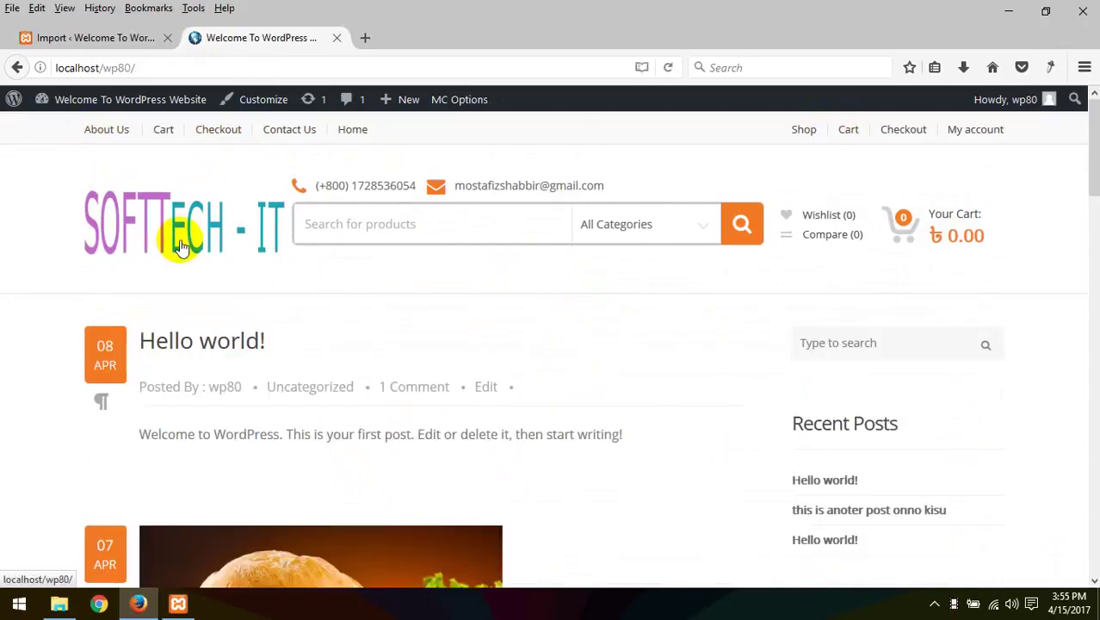
scroll(379, 397, "down", 10)
scroll(379, 398, "up", 10)
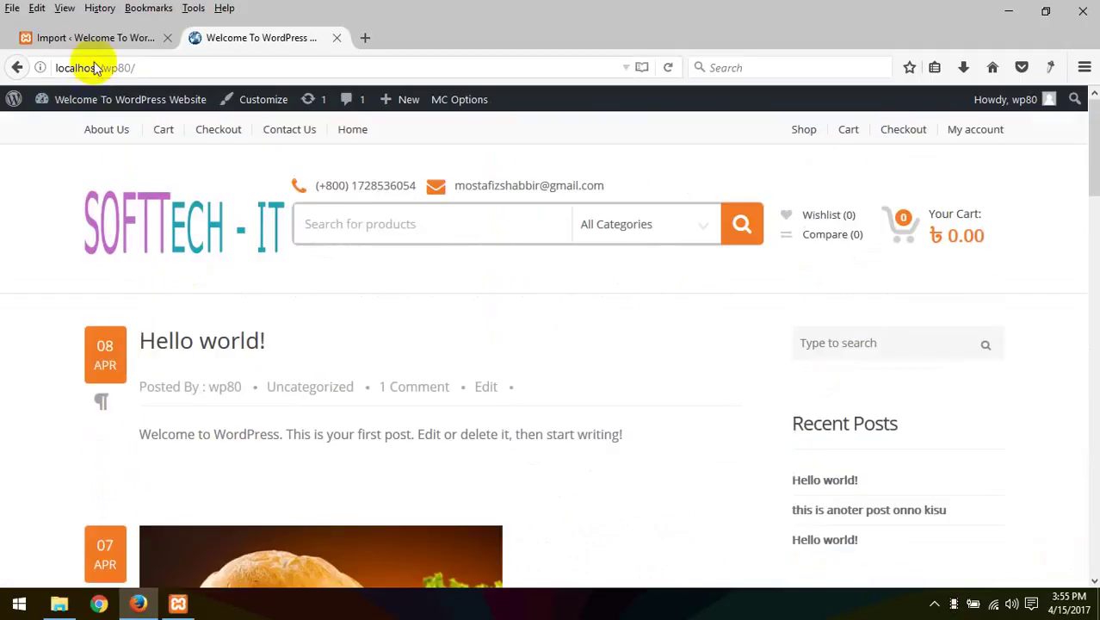
Step: Open the MediaCenter – Electronics WooCommerce Theme demo site, demo2.transvelo.in/mediacenter, in a new browser tab
left_click(90, 37)
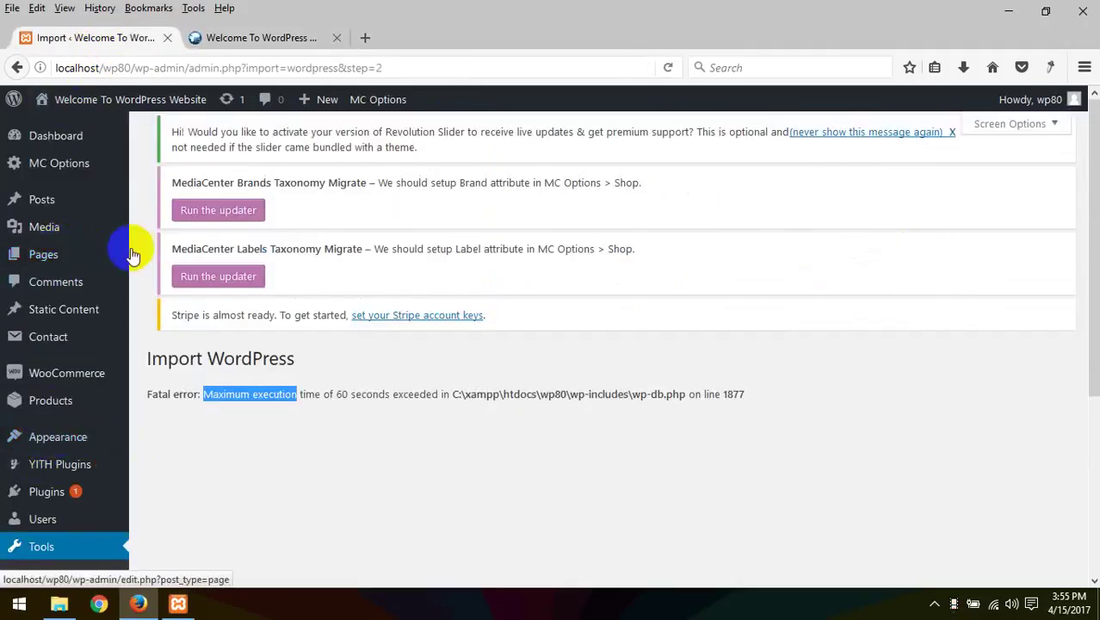
left_click(365, 39)
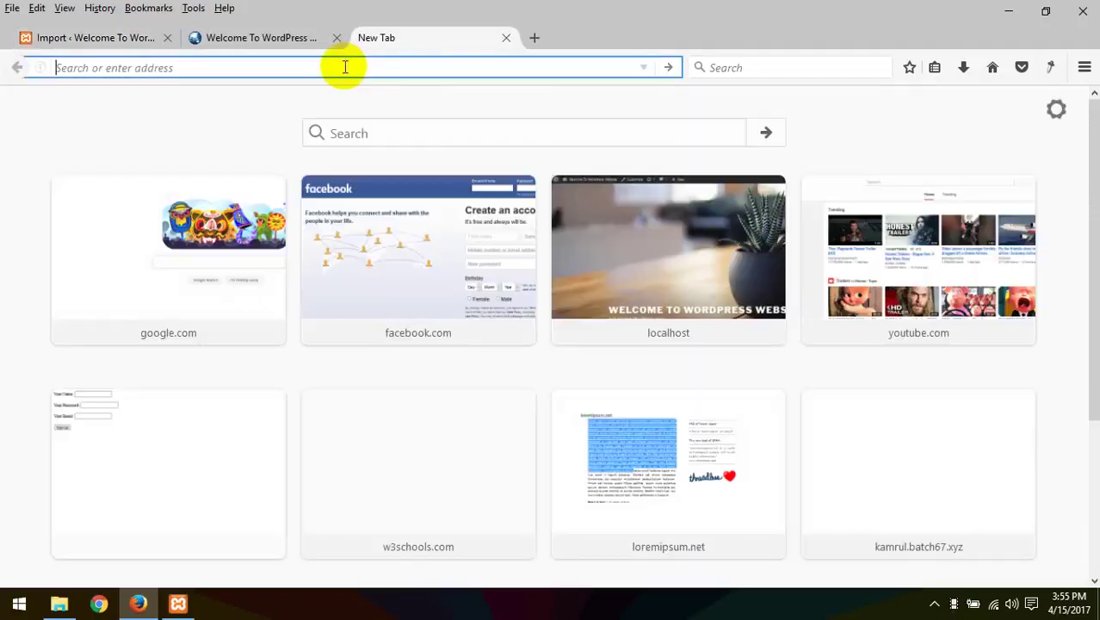
type("me")
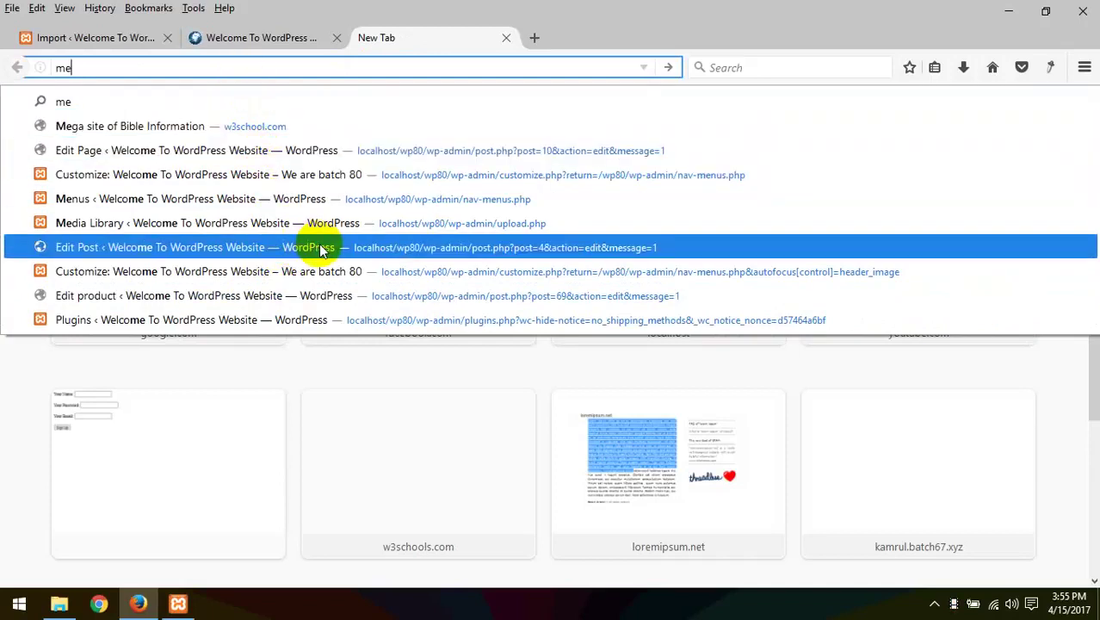
left_click(159, 66)
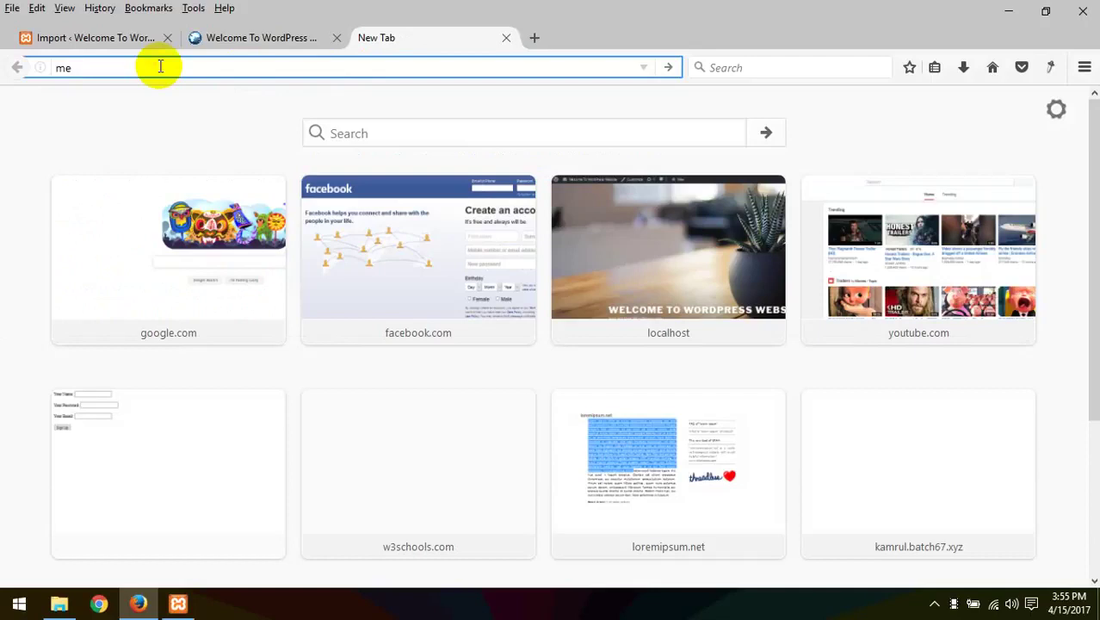
type("dia")
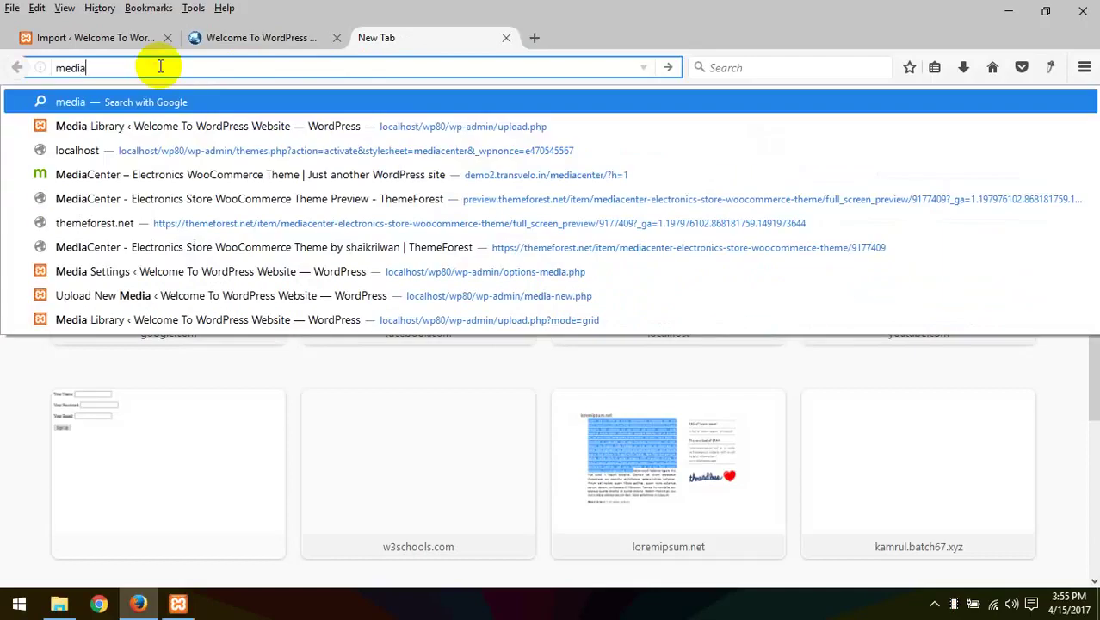
left_click(497, 174)
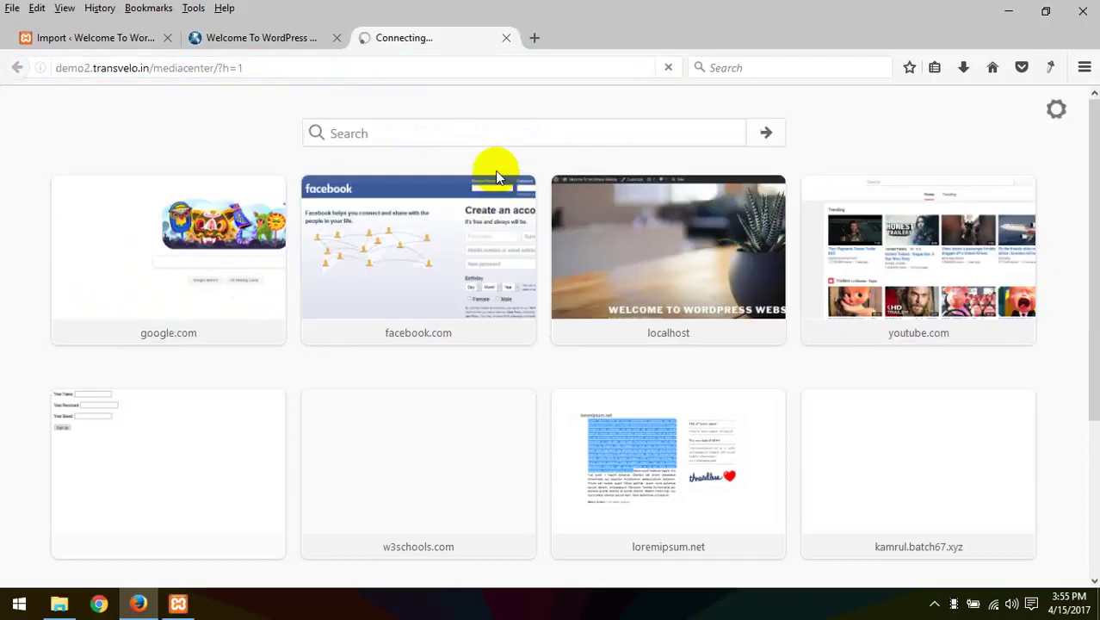
Step: Compare the local site's home page with the MediaCenter demo home page
left_click(320, 37)
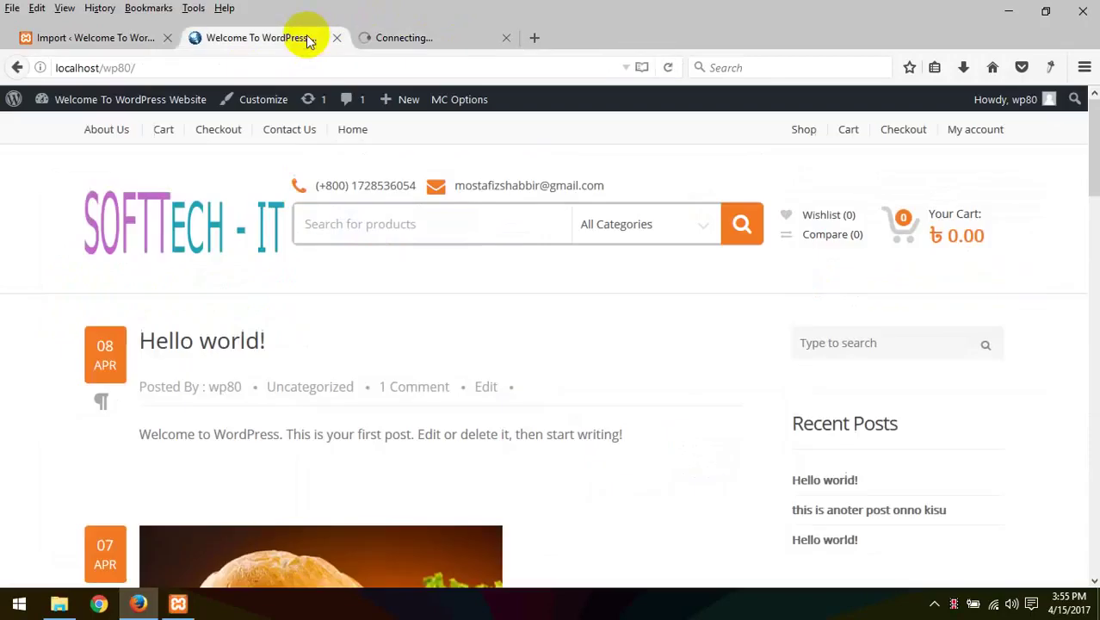
left_click(472, 39)
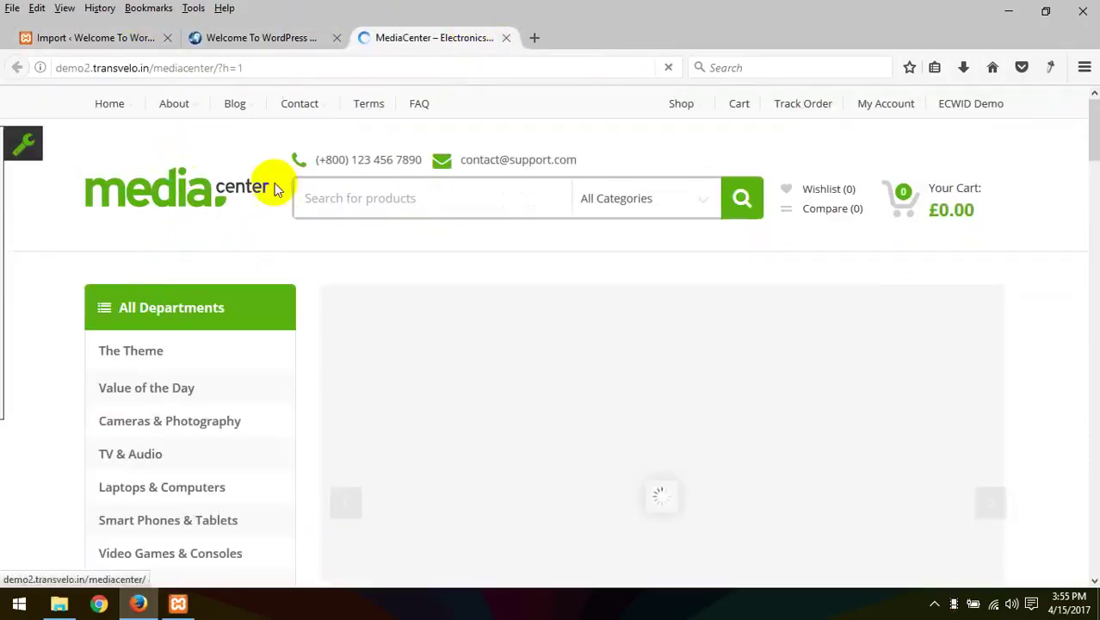
left_click(267, 40)
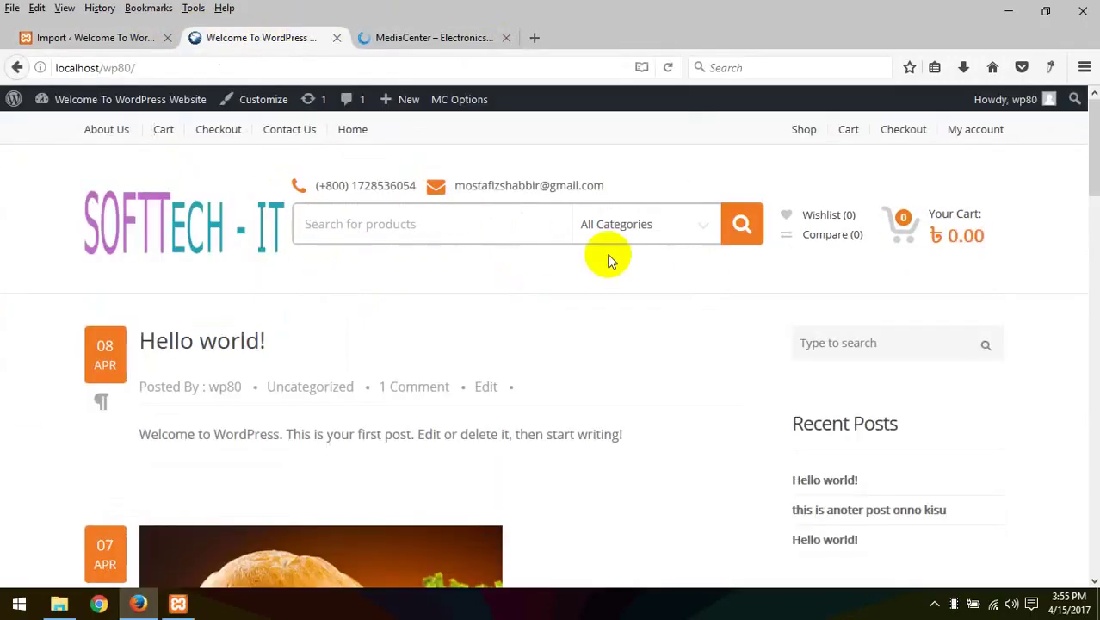
left_click(434, 39)
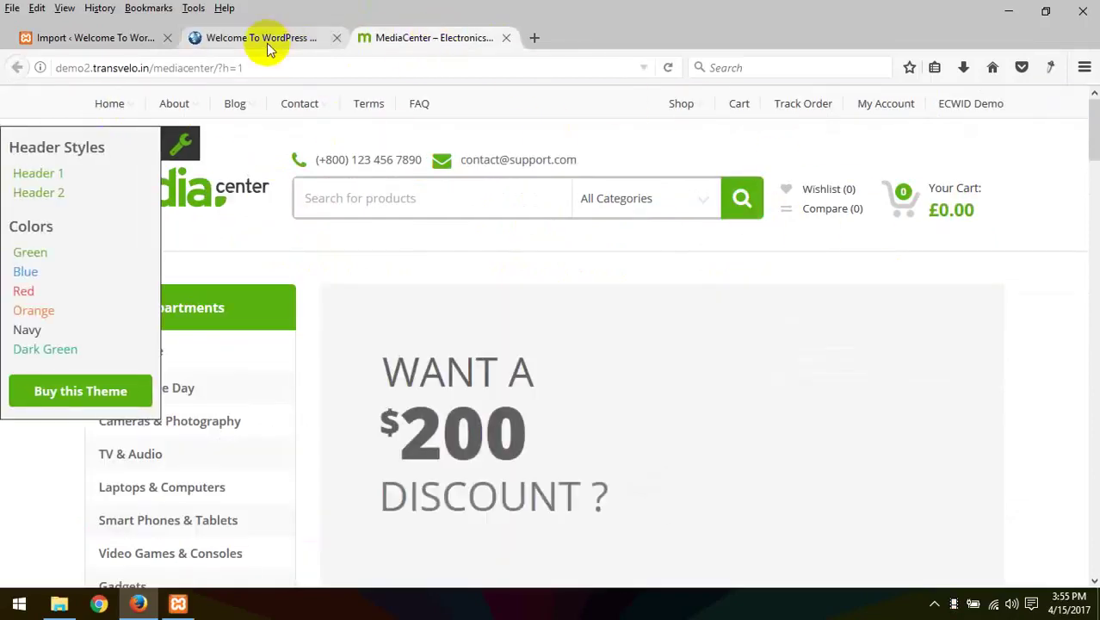
Step: Open the list of all pages in the WordPress admin and look through the published pages
left_click(103, 37)
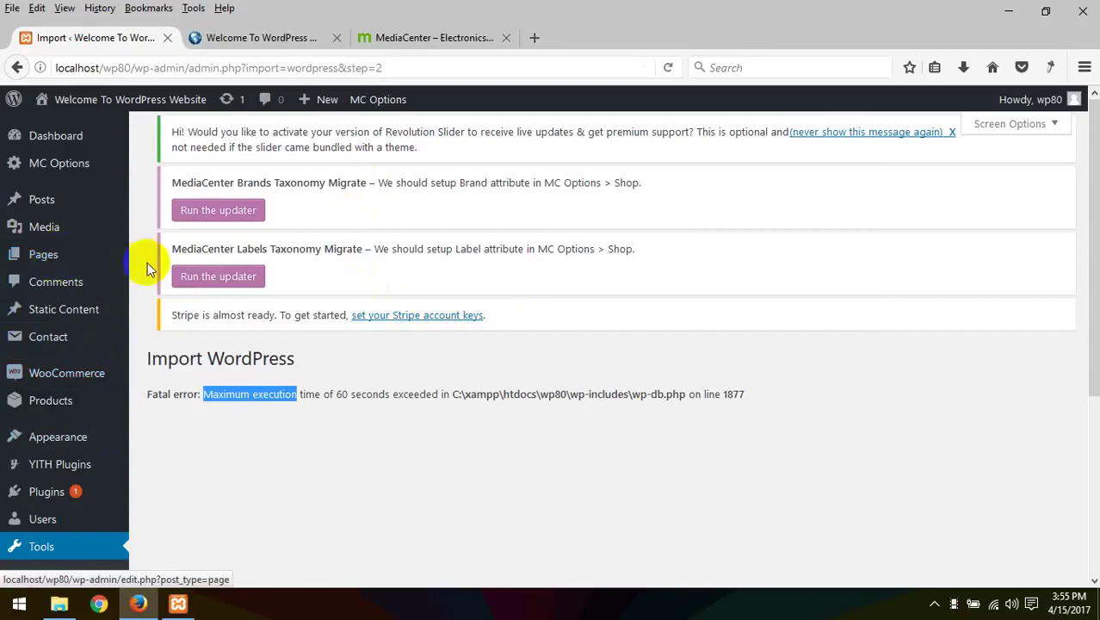
left_click(60, 256)
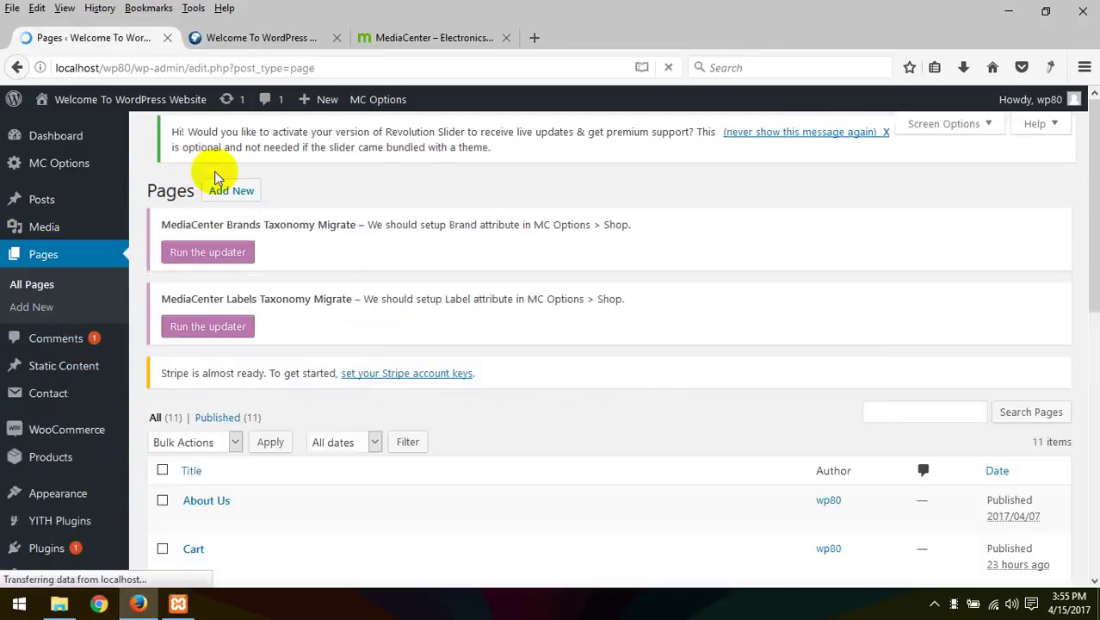
scroll(368, 236, "down", 8)
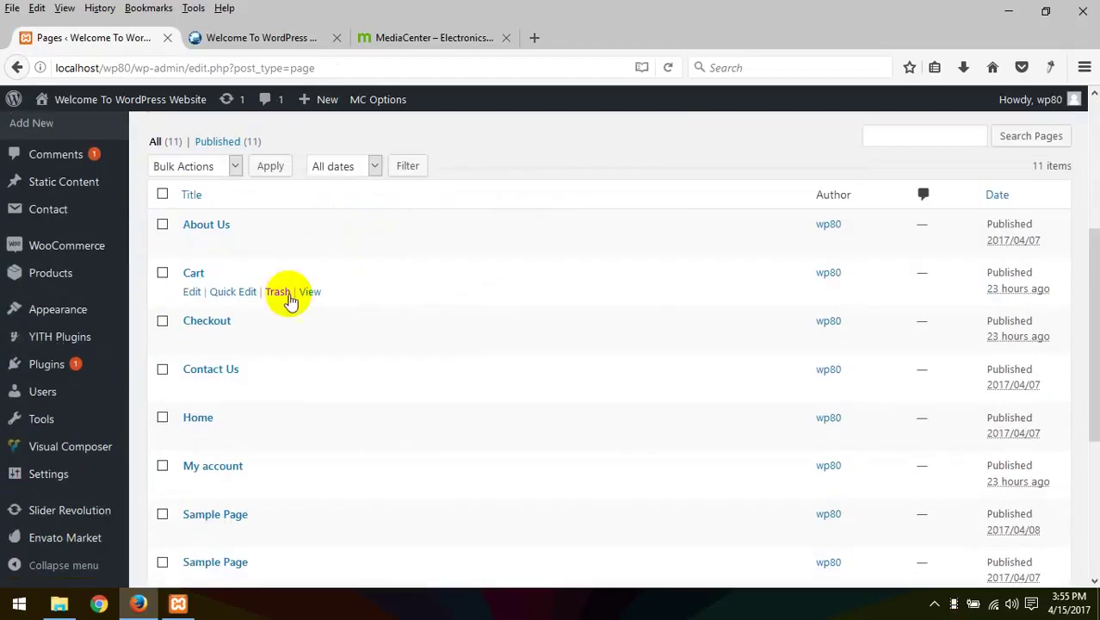
scroll(308, 343, "down", 2)
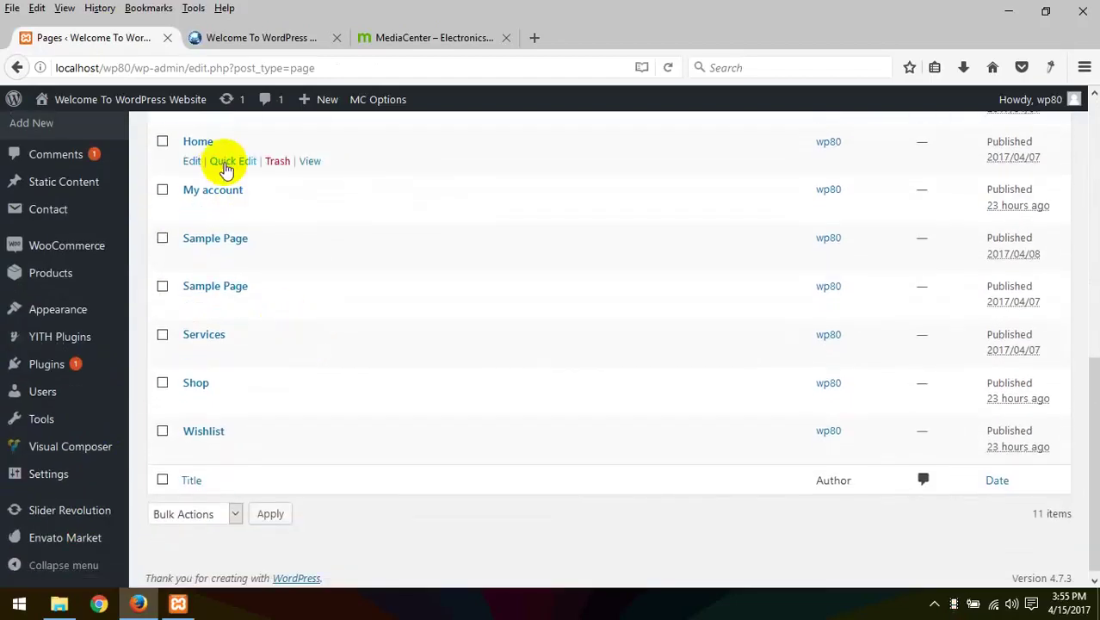
Step: In the Reading settings, make the front page display a static page and choose Home as the front page
mouse_move(34, 475)
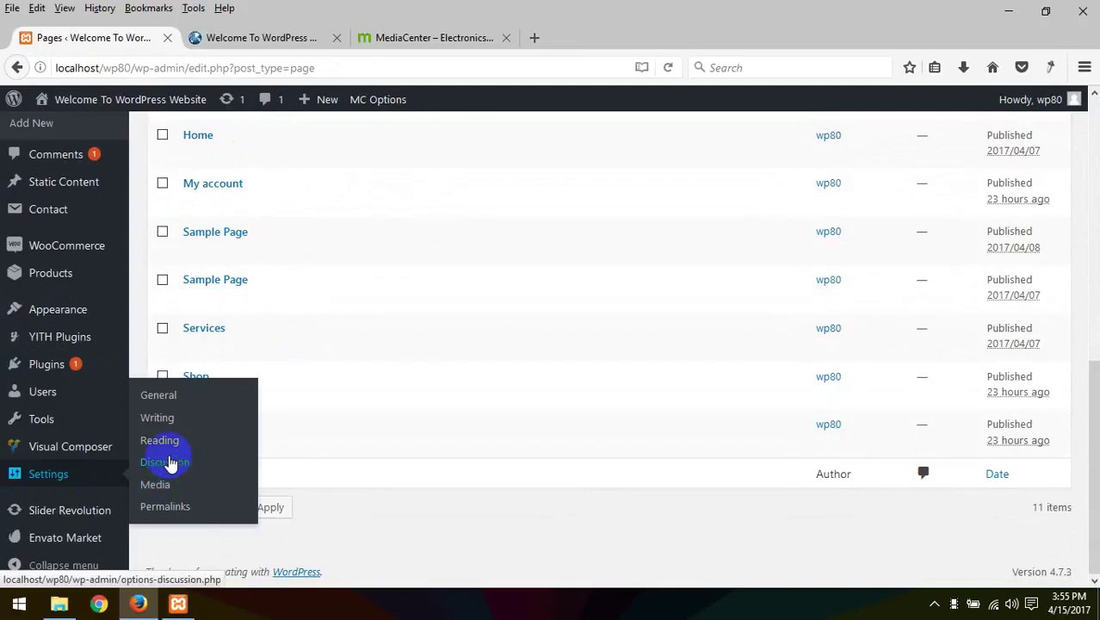
left_click(284, 251)
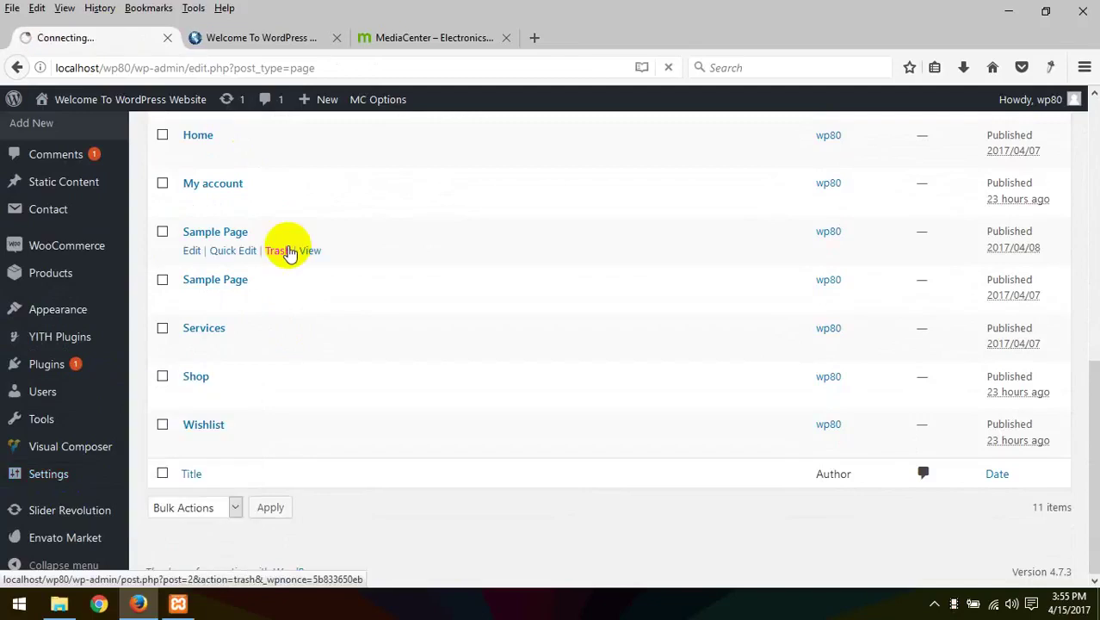
scroll(374, 245, "down", 5)
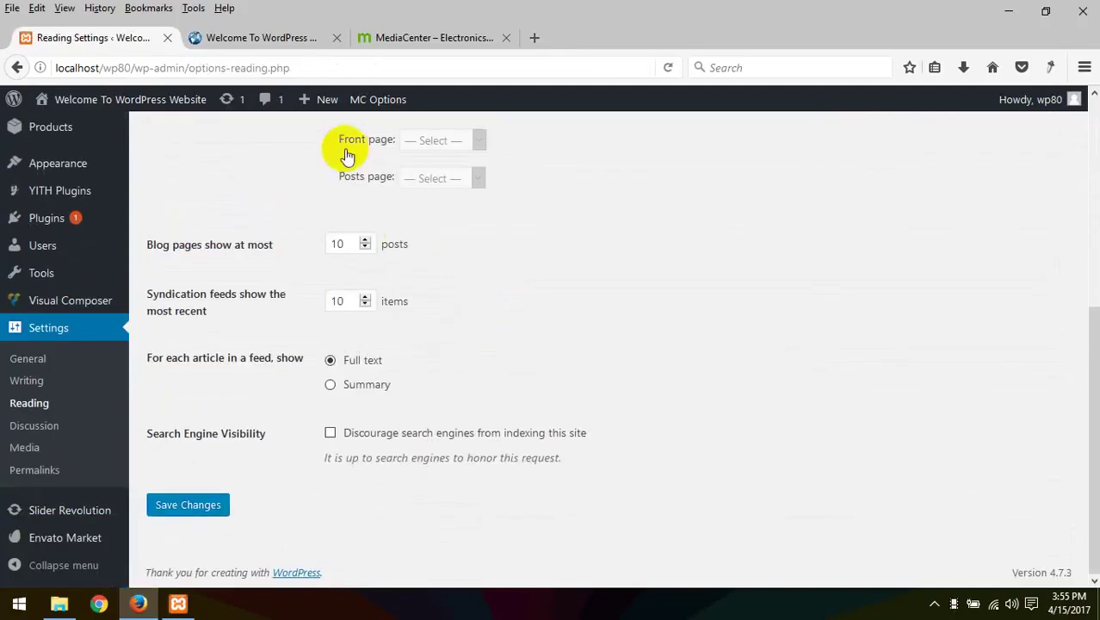
scroll(347, 156, "up", 3)
left_click(329, 285)
left_click(439, 324)
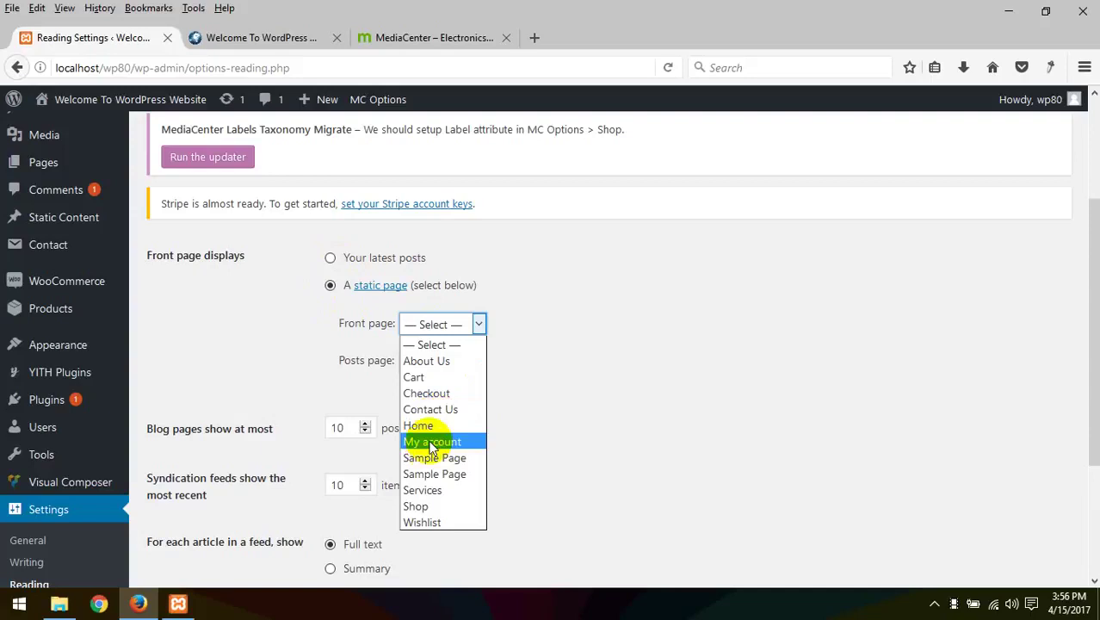
left_click(430, 425)
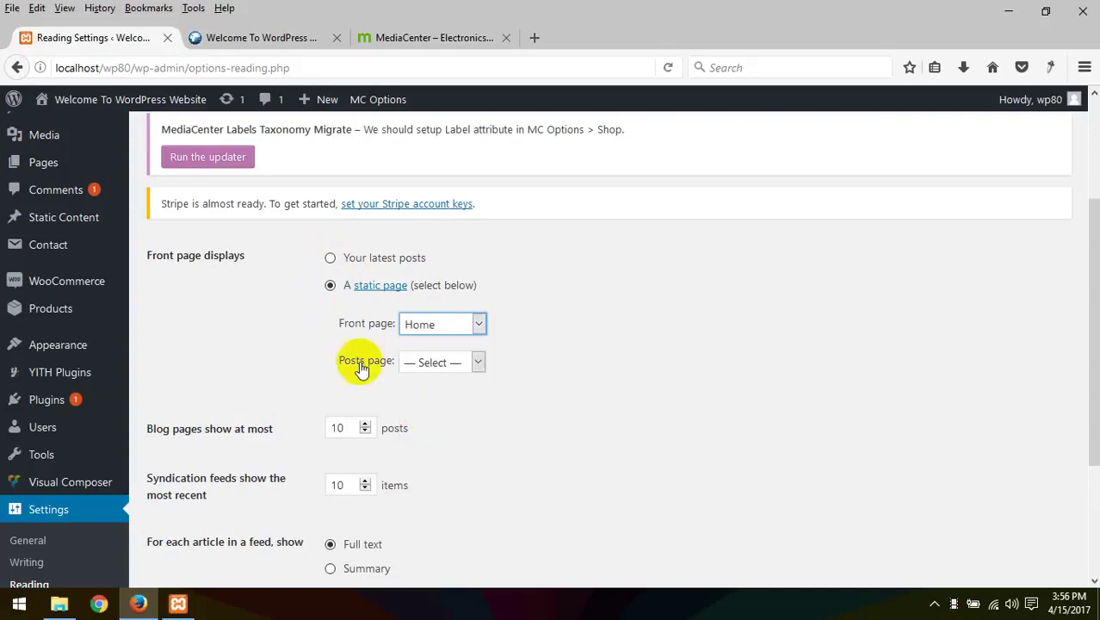
Step: Try Shop and Sample Page as the posts page
left_click(420, 363)
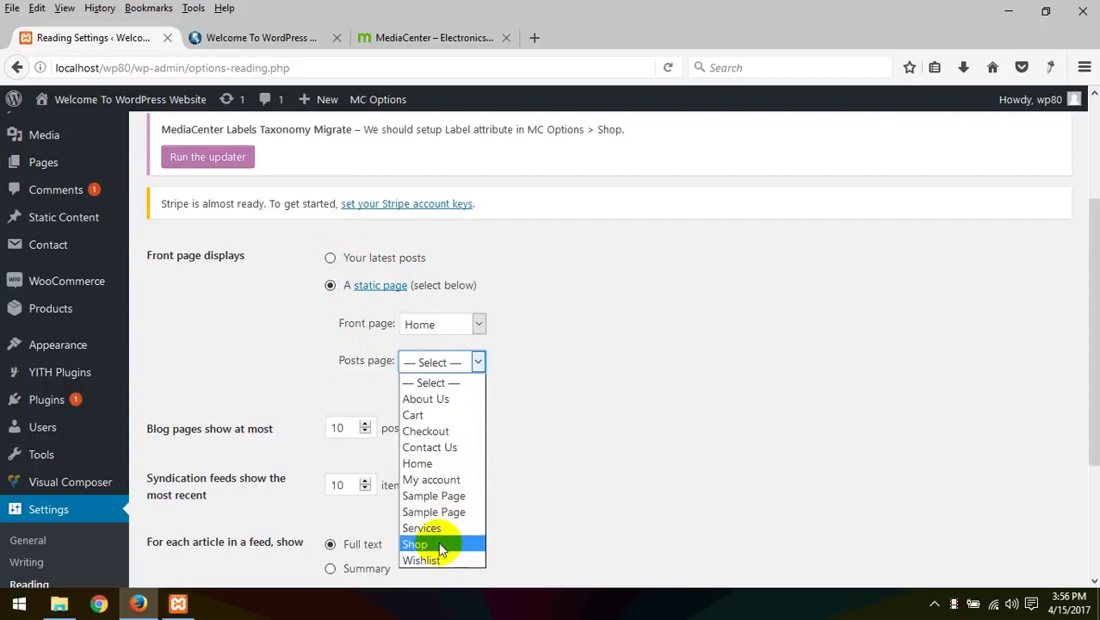
left_click(465, 544)
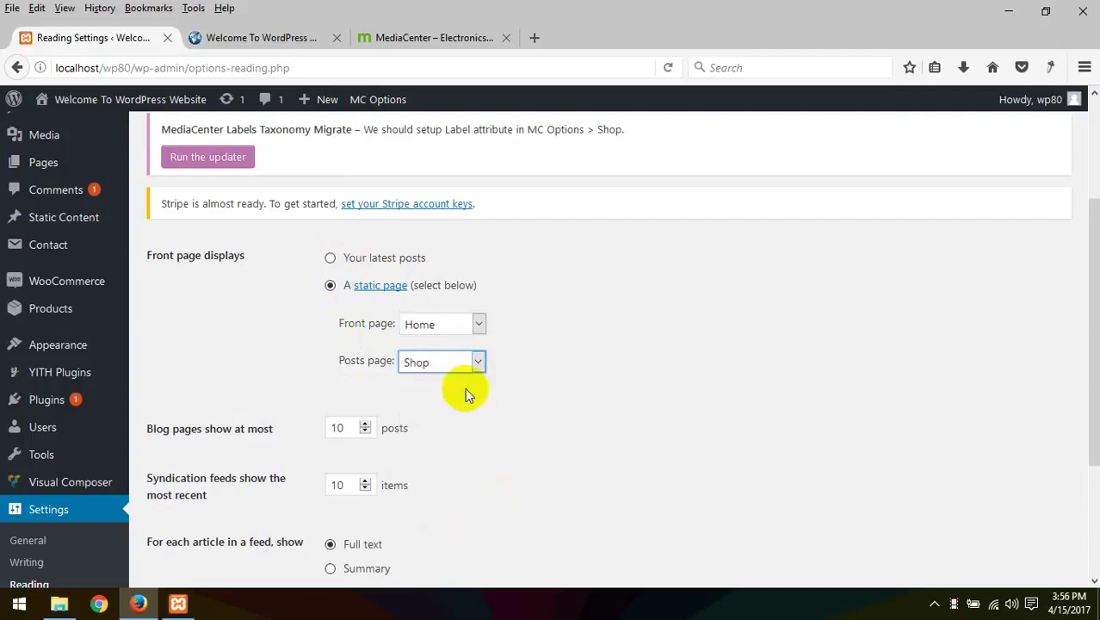
left_click(447, 362)
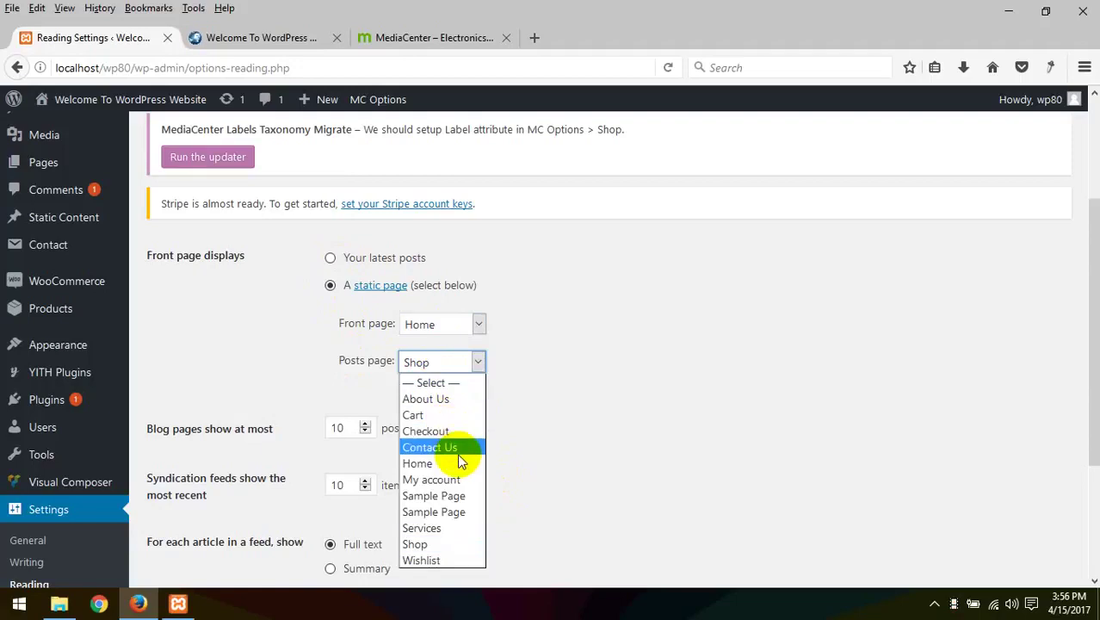
left_click(460, 495)
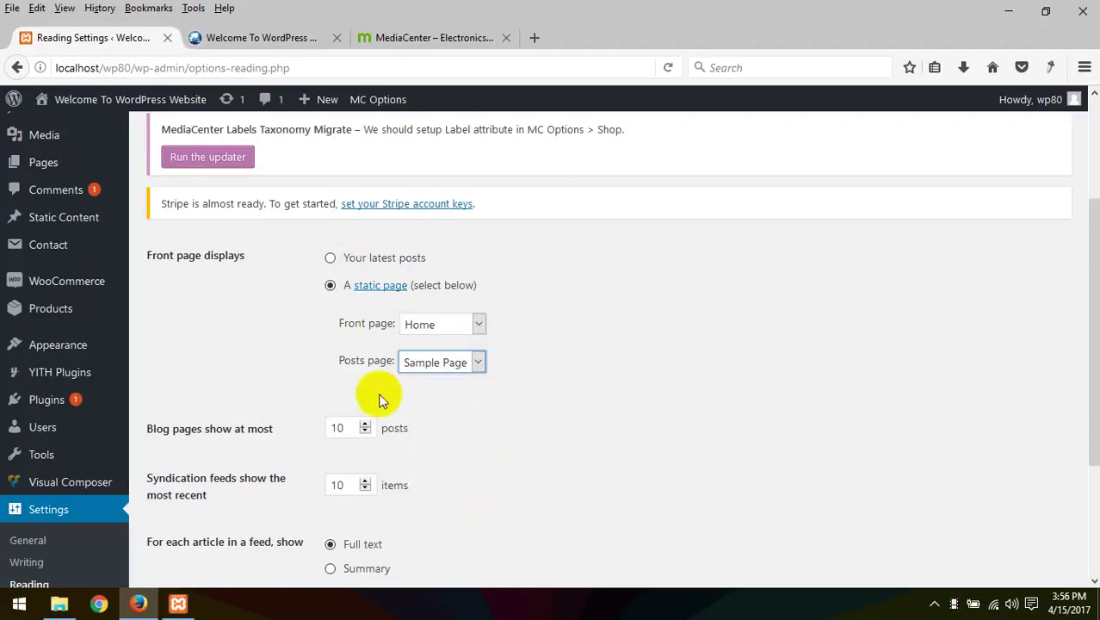
left_click(428, 361)
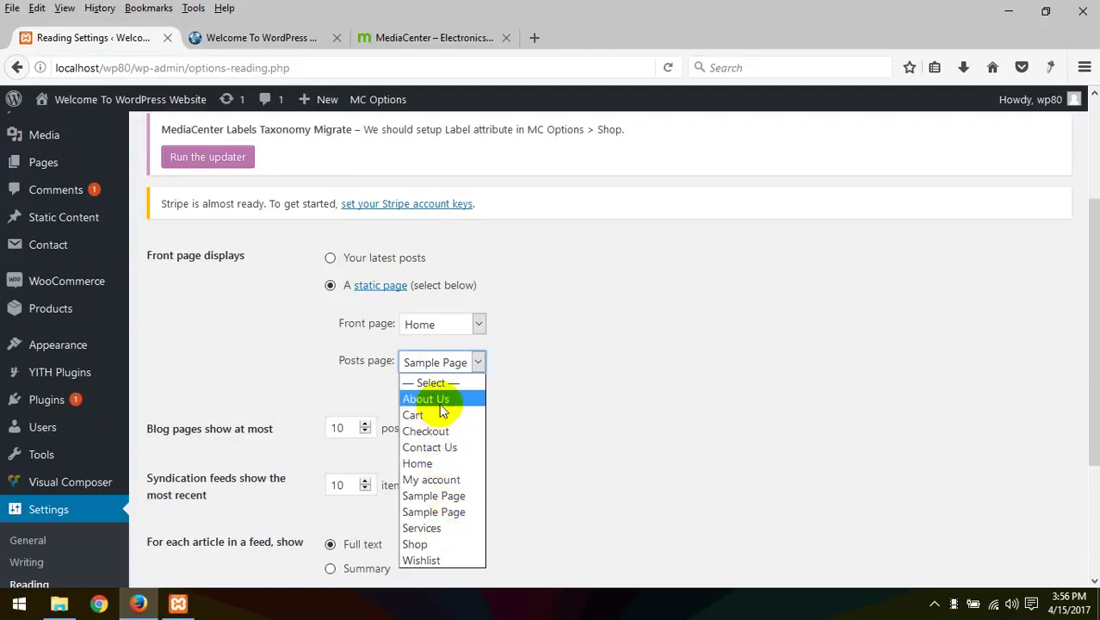
left_click(542, 382)
Step: Reset the posts page to — Select — and save the Reading settings
scroll(261, 477, "down", 3)
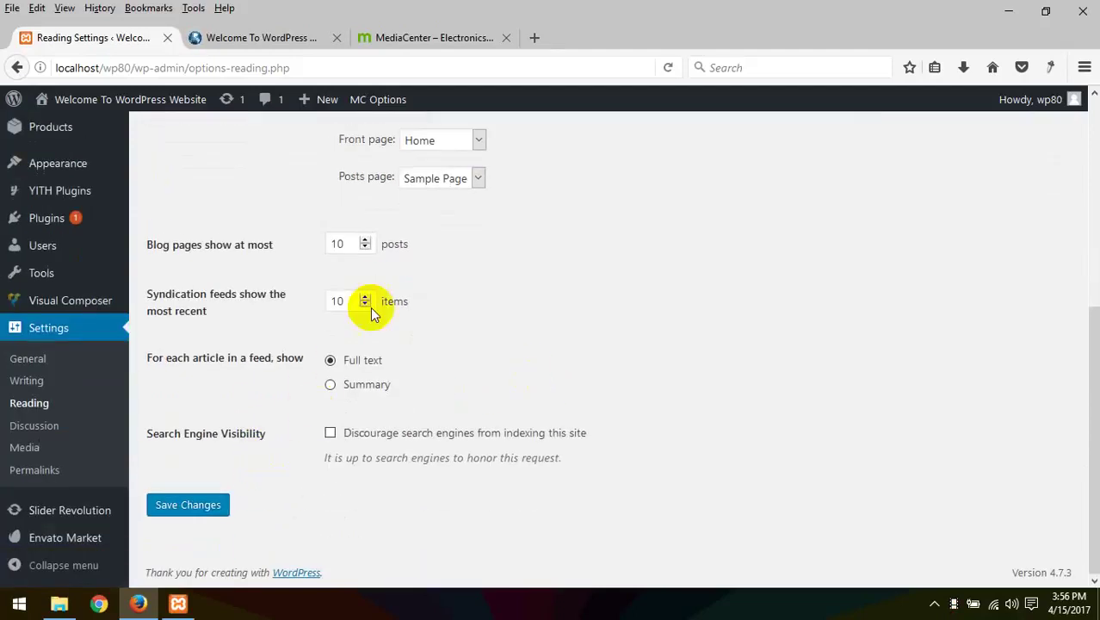
left_click(436, 178)
left_click(431, 185)
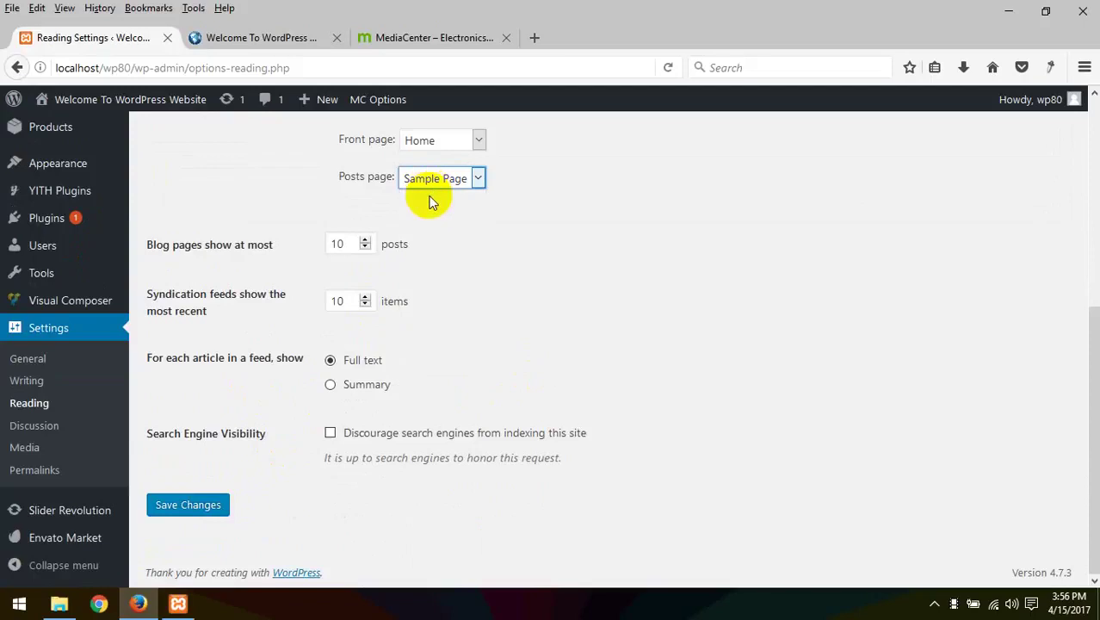
left_click(435, 181)
left_click(425, 203)
left_click(188, 506)
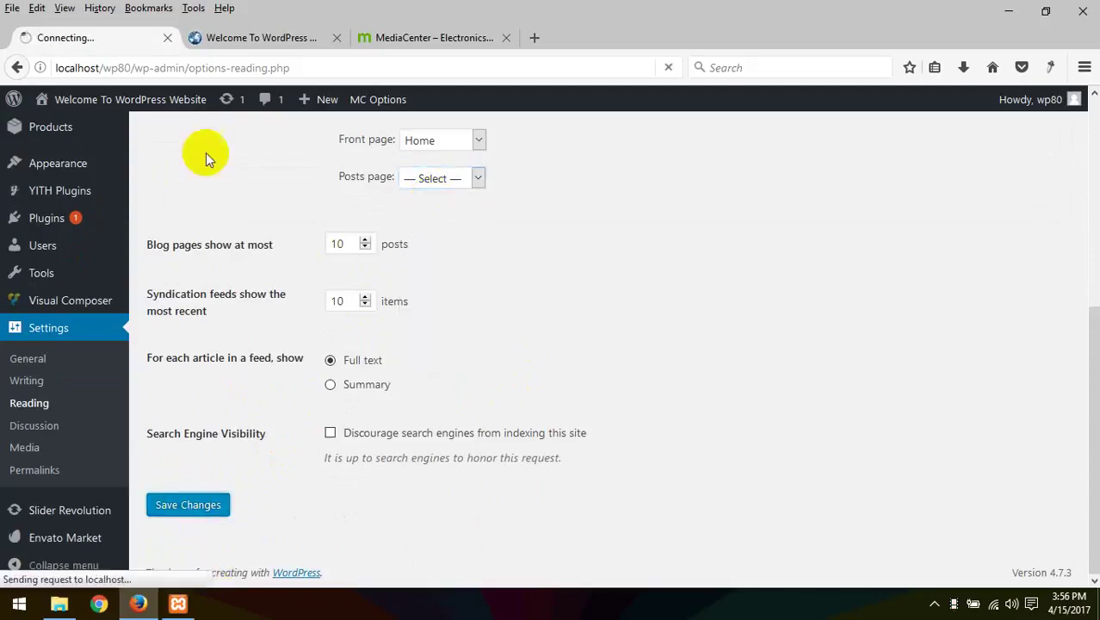
Step: Reload the local site's home page and examine the content of the static Home page, including its metaslider shortcode
left_click(246, 38)
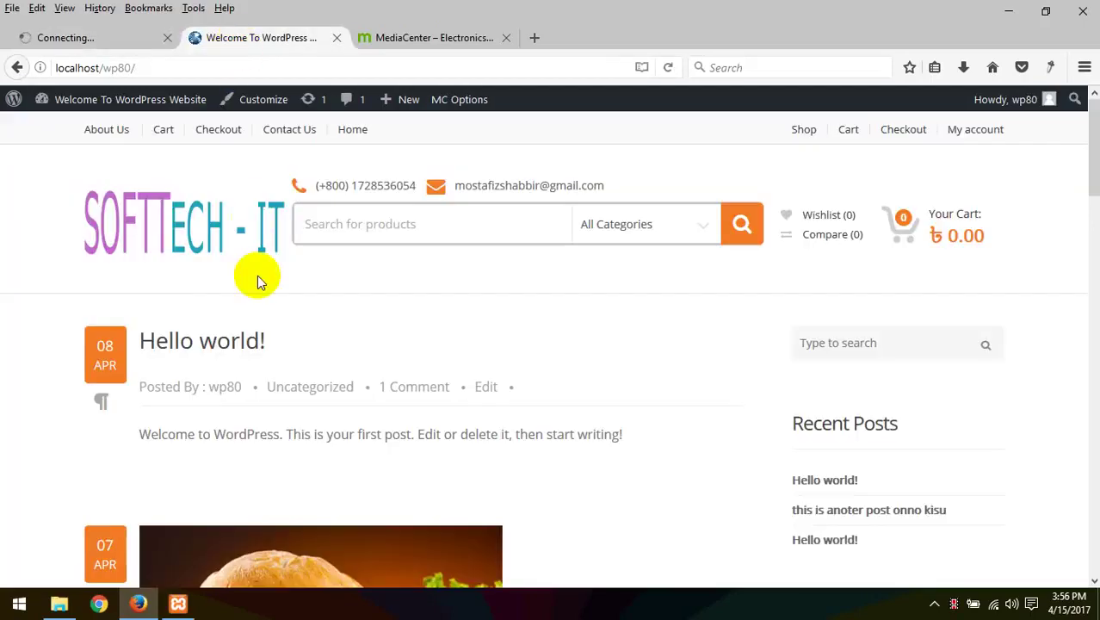
left_click(157, 217)
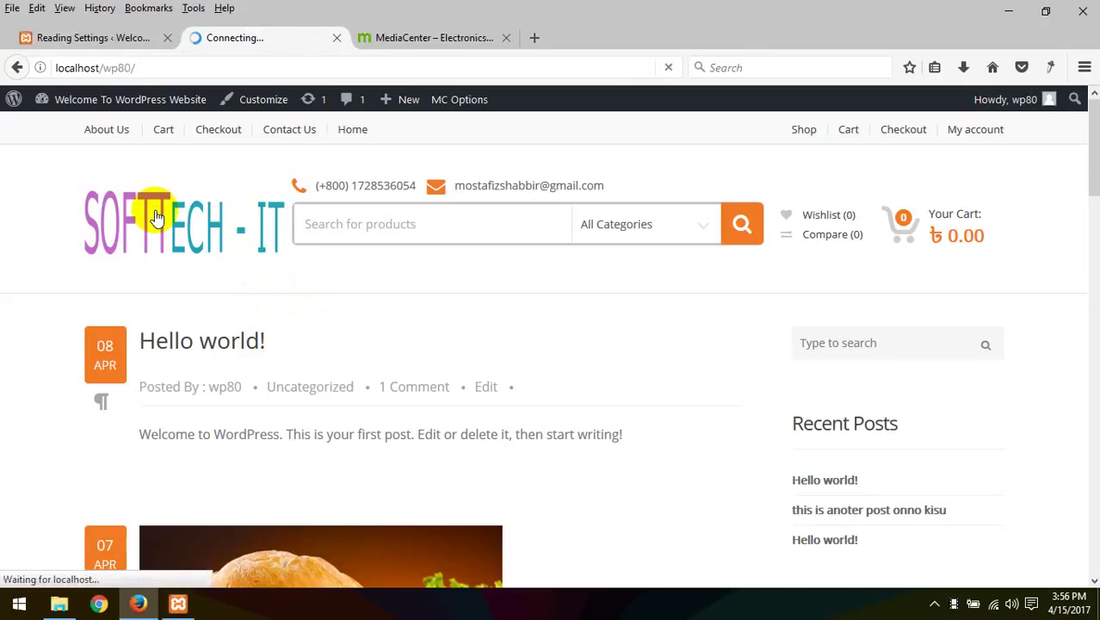
scroll(364, 412, "down", 10)
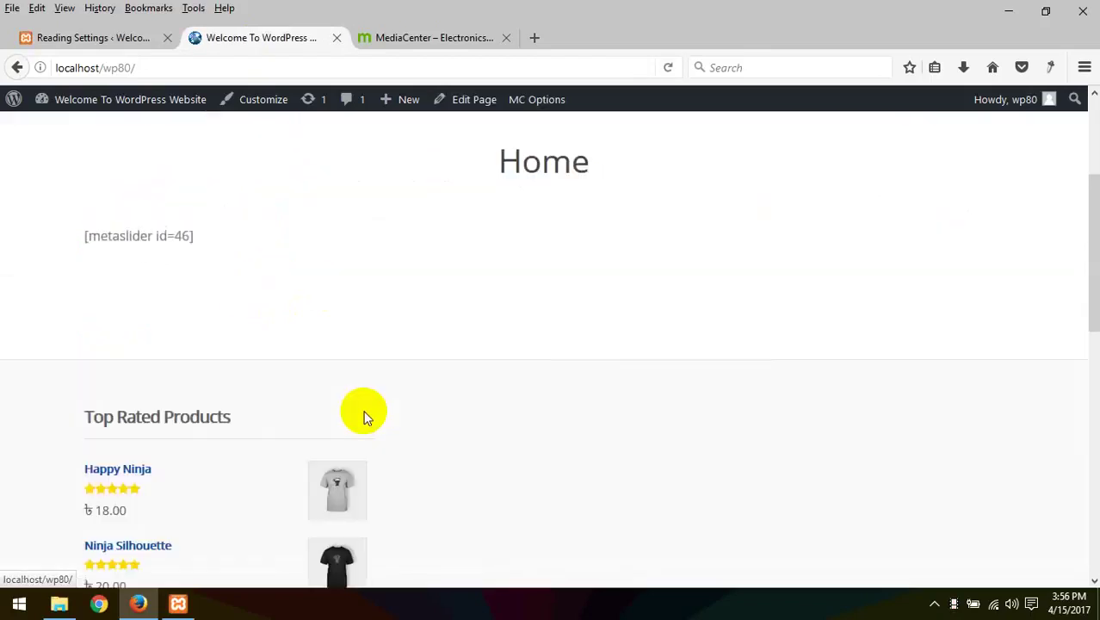
scroll(379, 414, "up", 8)
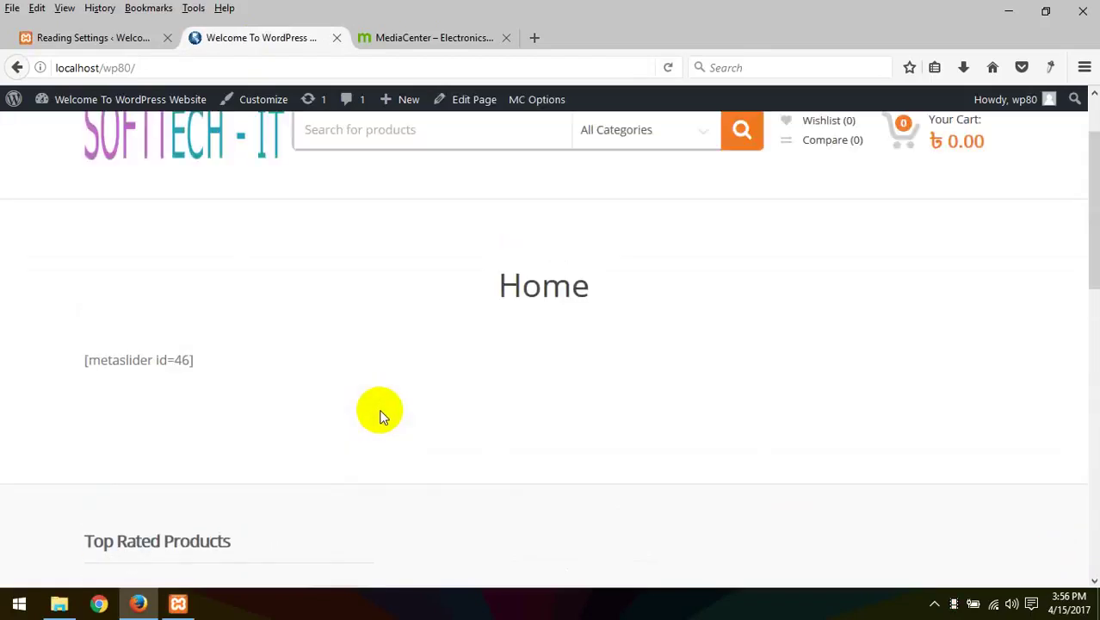
scroll(380, 410, "up", 1)
scroll(258, 383, "down", 1)
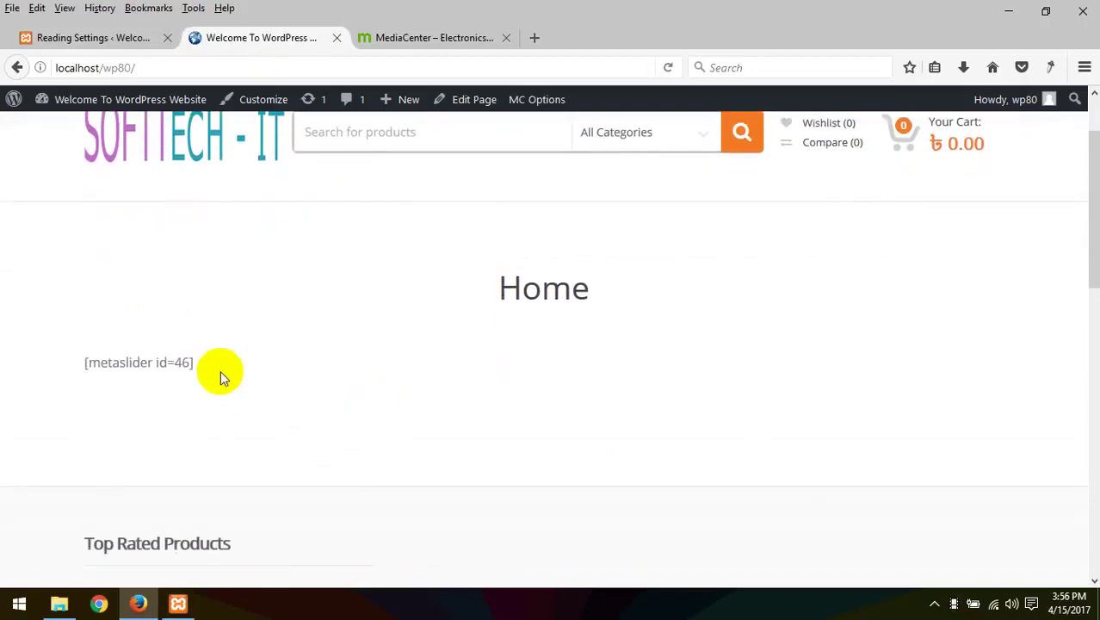
left_click_drag(222, 374, 88, 370)
left_click(175, 371)
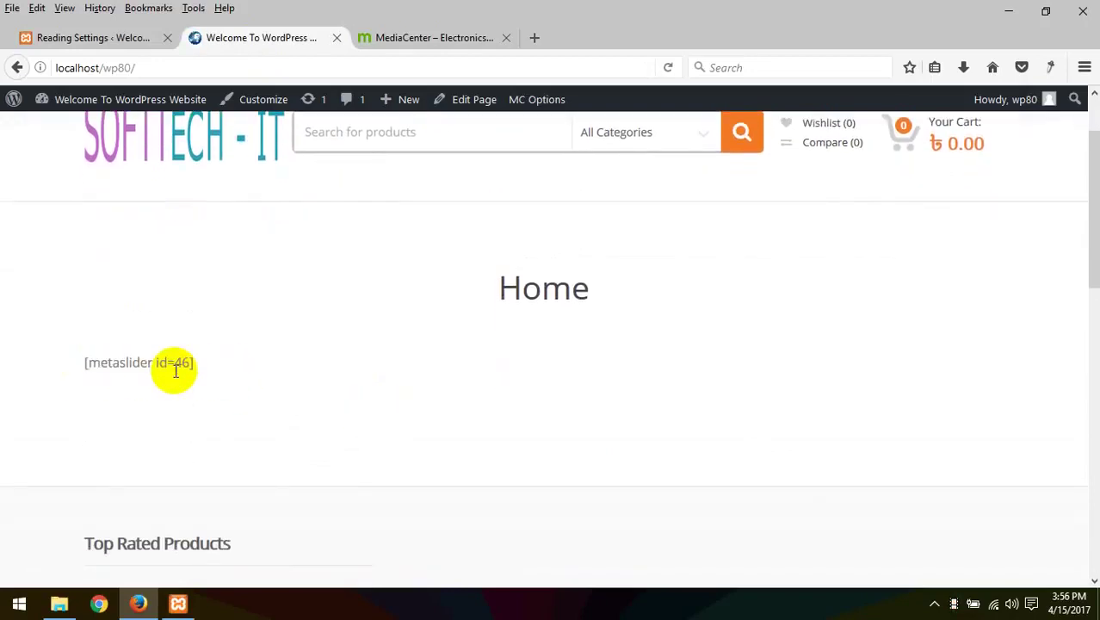
Step: Open the Home page for editing in a new tab, delete its metaslider shortcode and update the page
right_click(487, 102)
left_click(525, 110)
left_click_drag(383, 39, 262, 38)
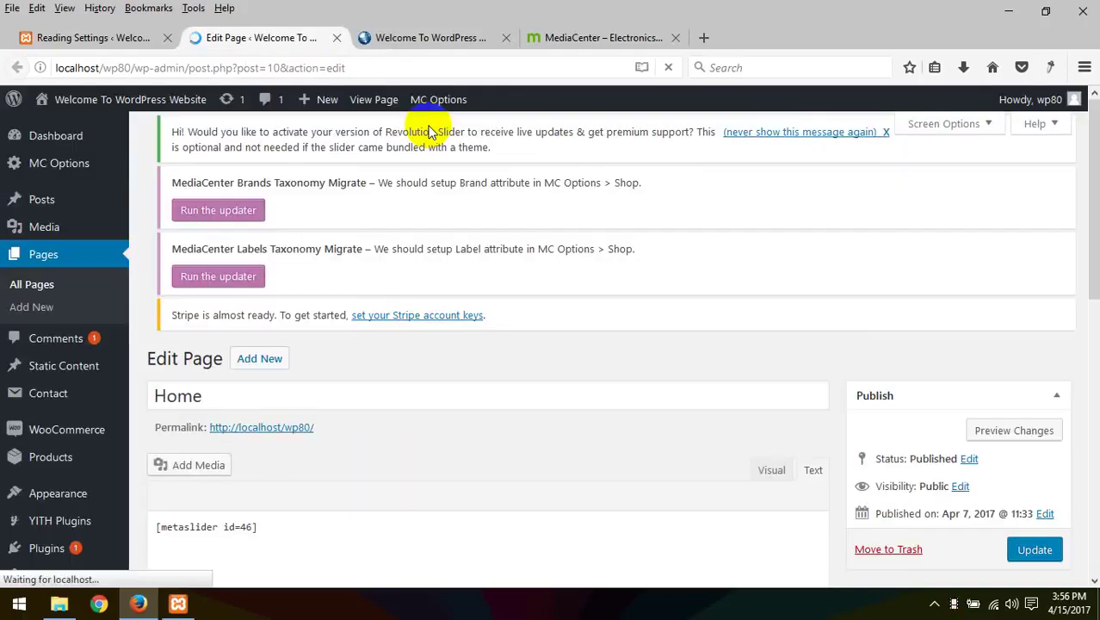
scroll(331, 386, "down", 5)
left_click_drag(326, 312, 37, 300)
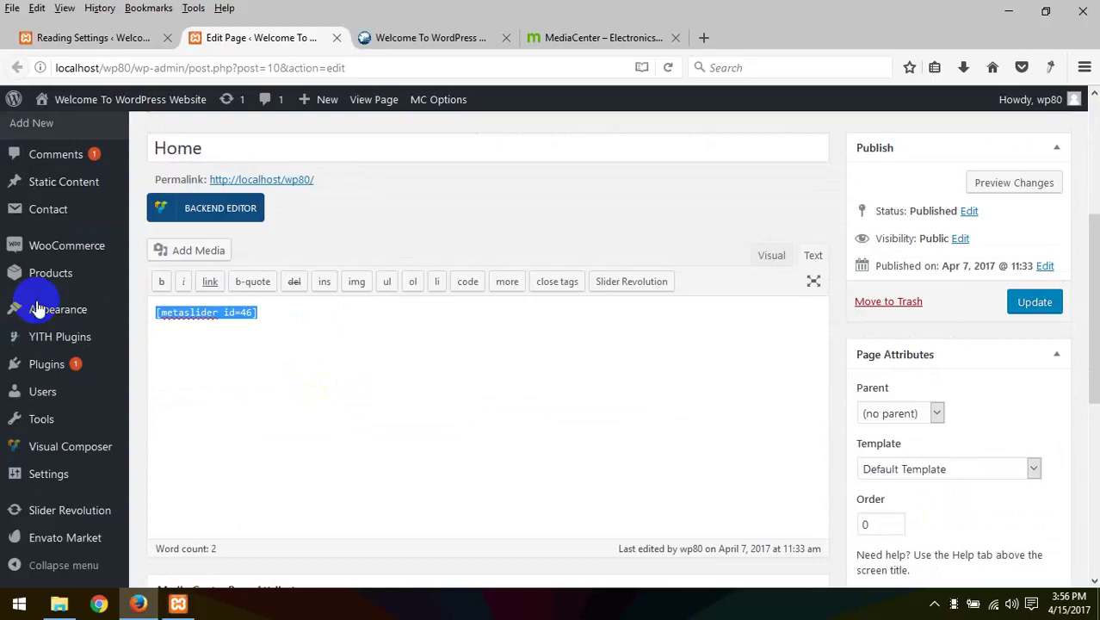
key("BackSpace")
left_click(1020, 301)
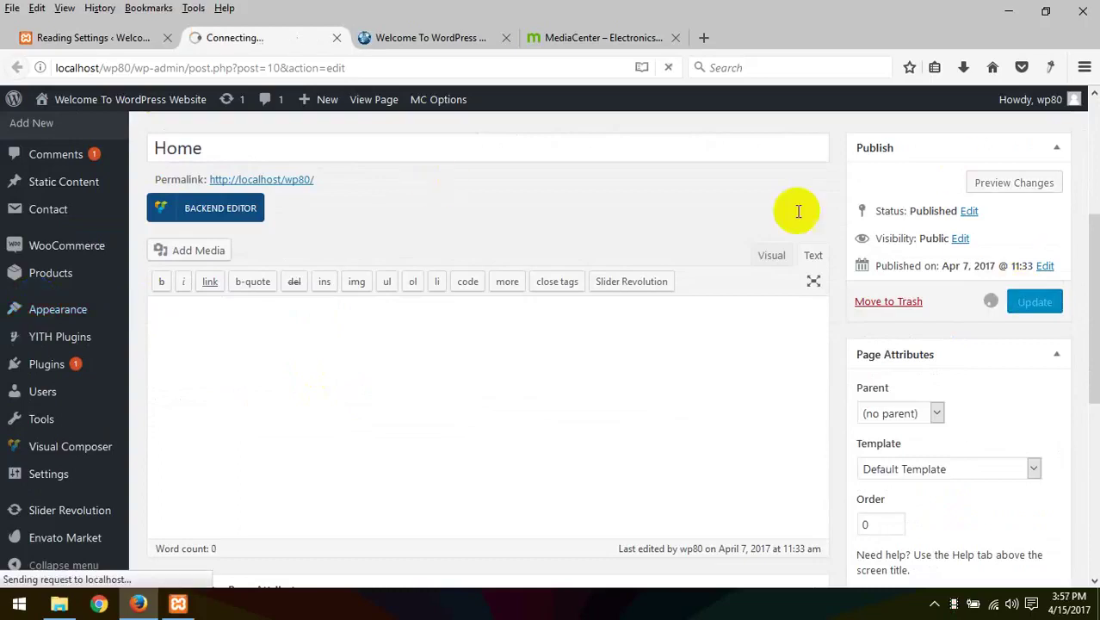
Step: Examine the MediaCenter demo site's home page, including its product sections and the slides of its main slider
left_click(433, 39)
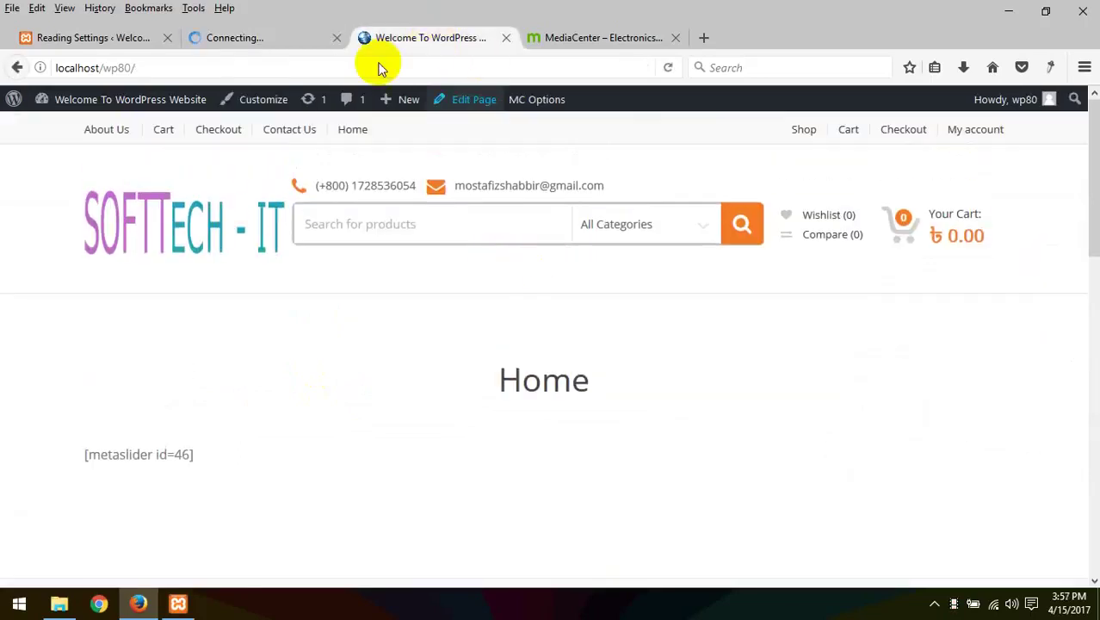
left_click(556, 38)
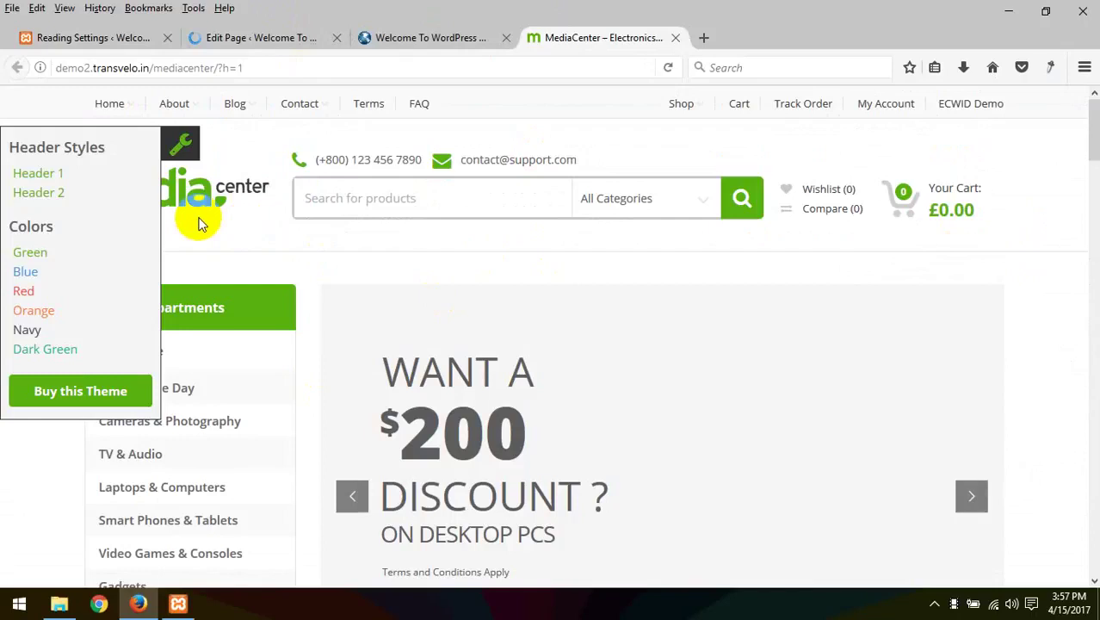
left_click(182, 147)
scroll(305, 312, "down", 12)
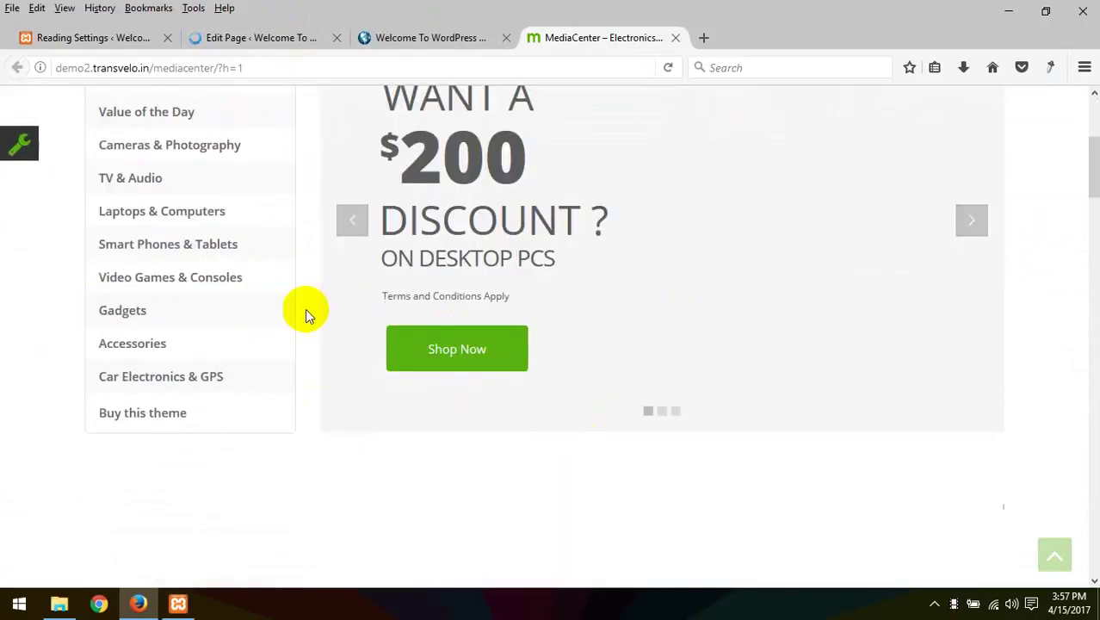
scroll(308, 317, "up", 5)
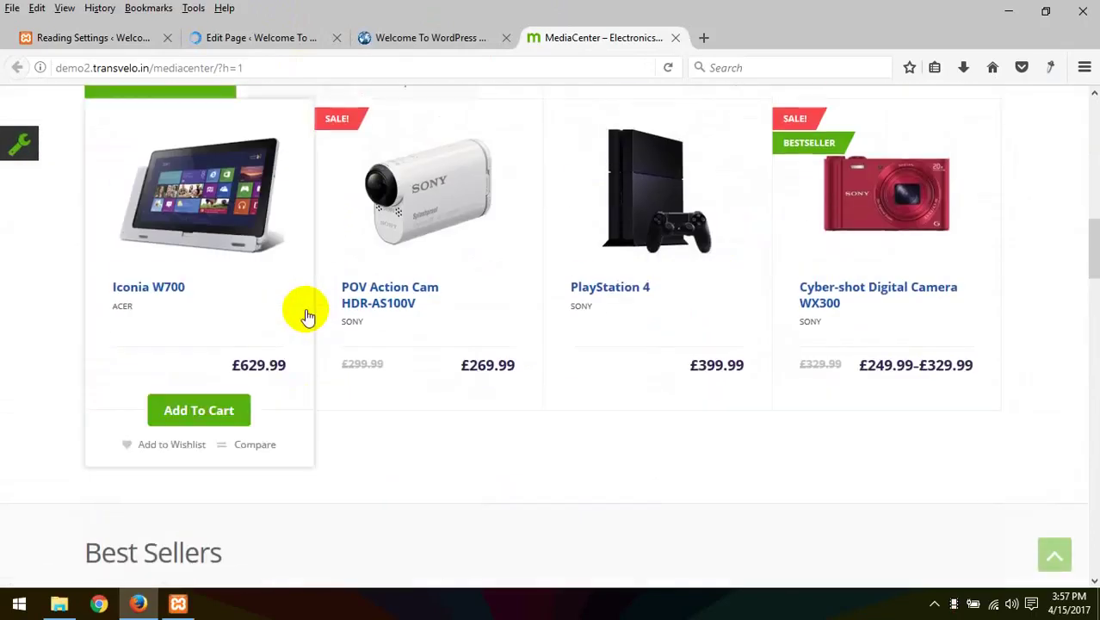
scroll(305, 312, "up", 7)
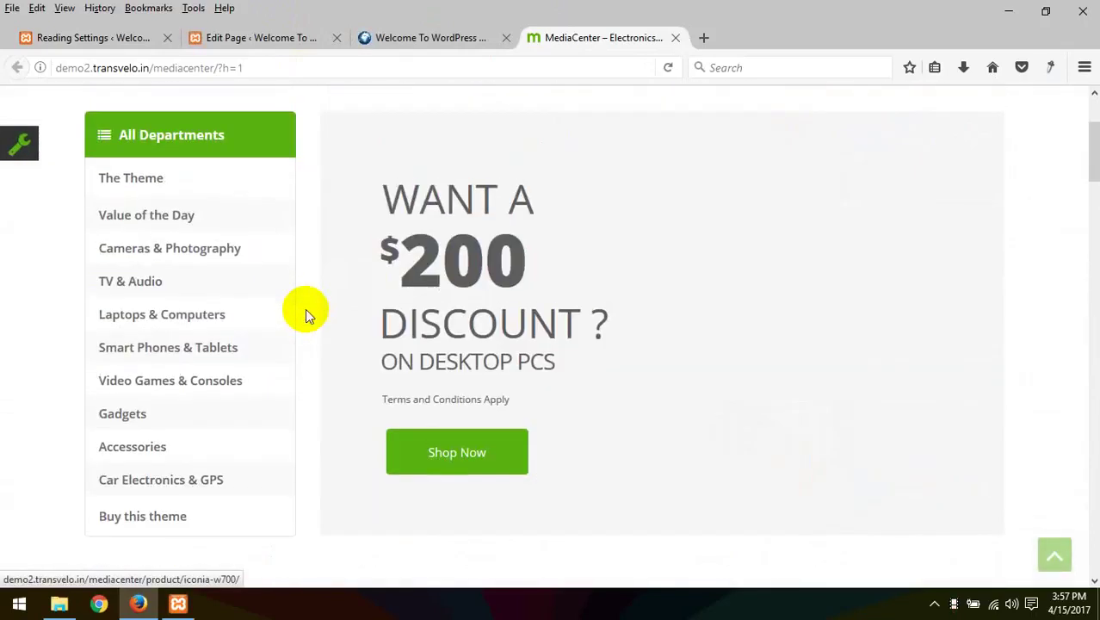
left_click(971, 326)
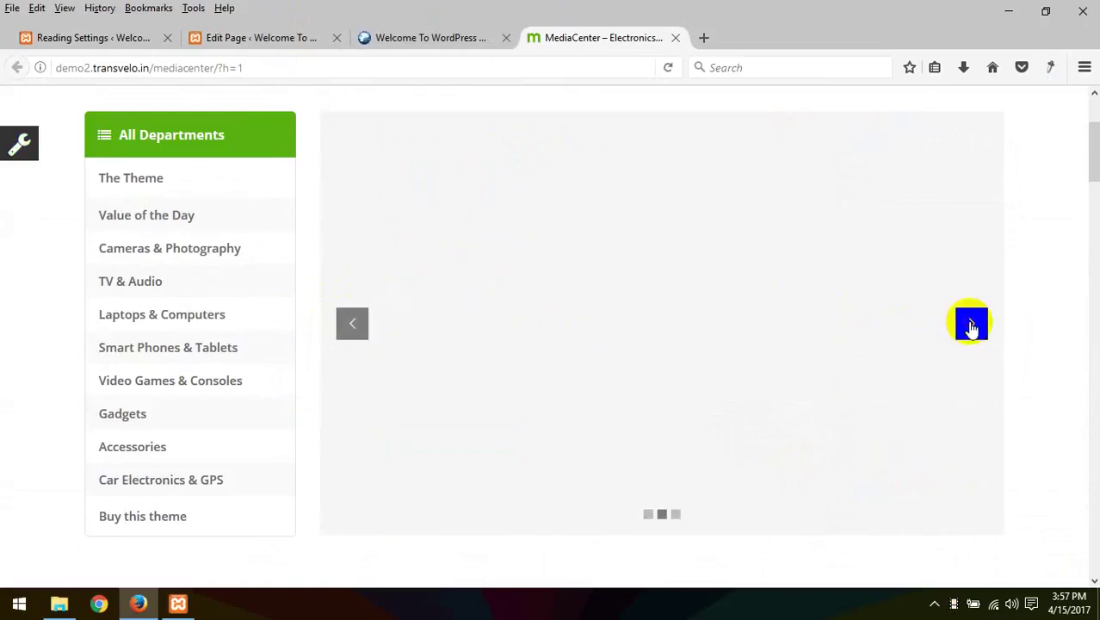
left_click(971, 325)
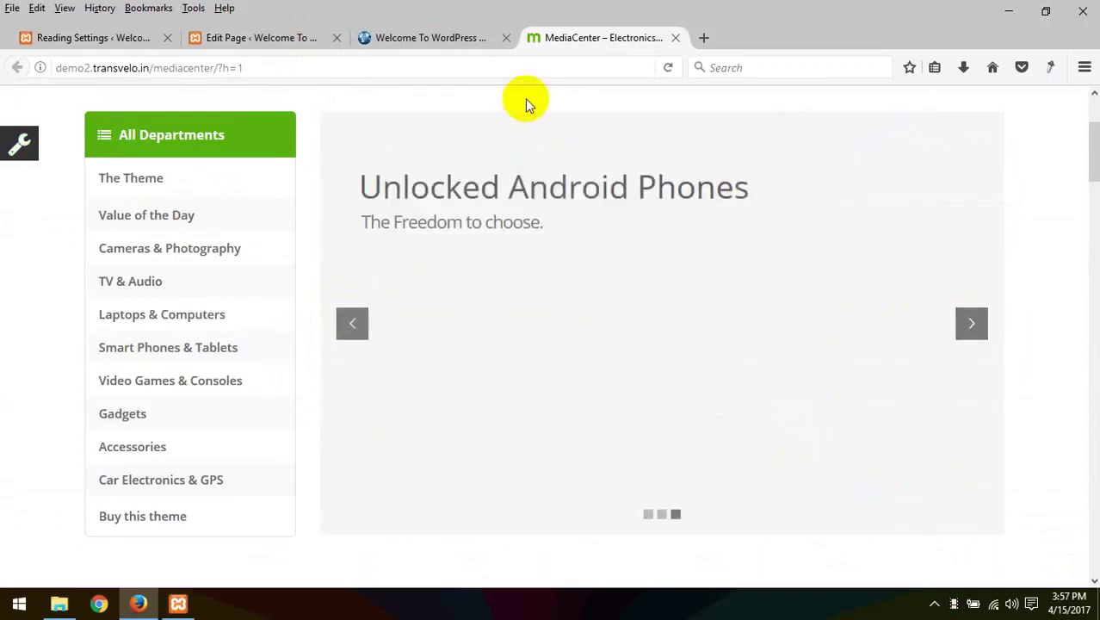
Step: From the Home page editor, open Slider Revolution in a new tab, close the Reading Settings tab and place the new tab first
left_click(430, 44)
left_click(296, 41)
scroll(195, 352, "down", 3)
scroll(194, 352, "down", 3)
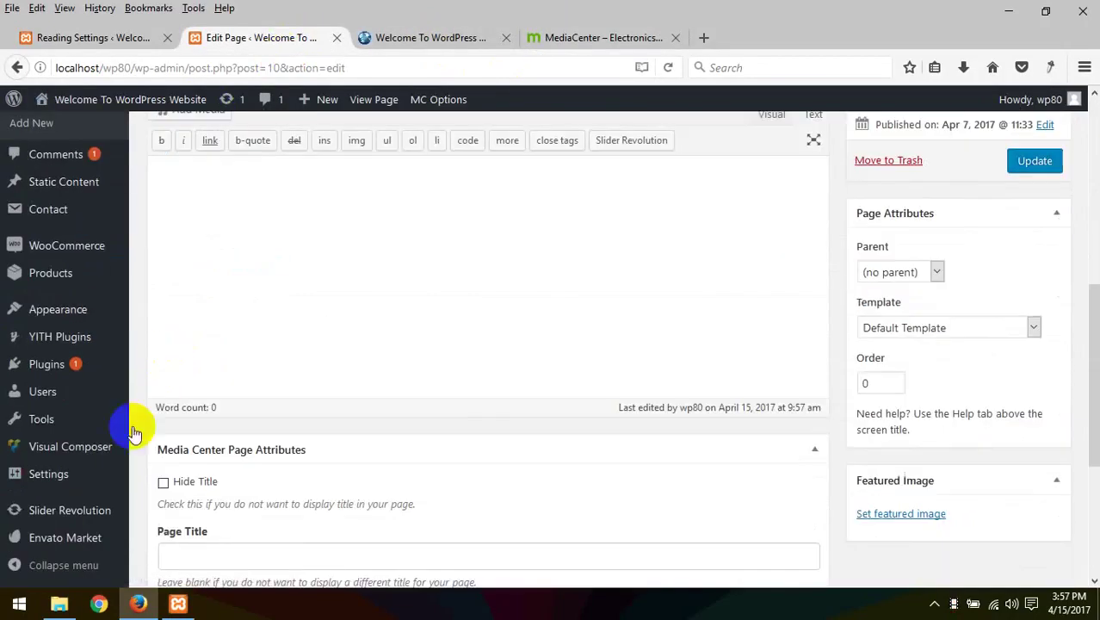
mouse_move(52, 515)
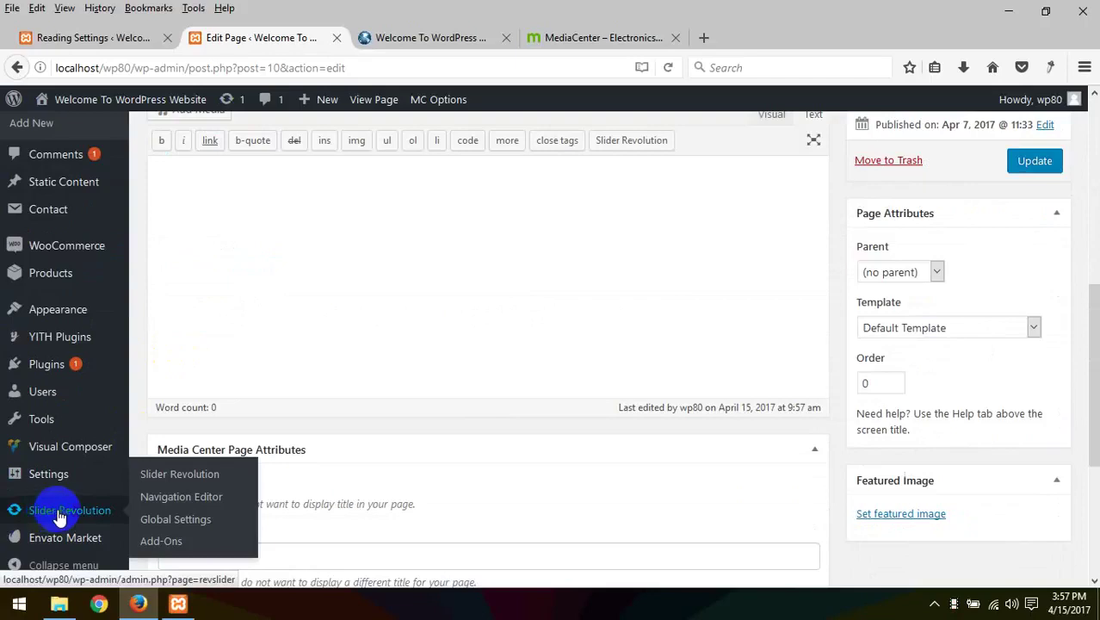
left_click(189, 475)
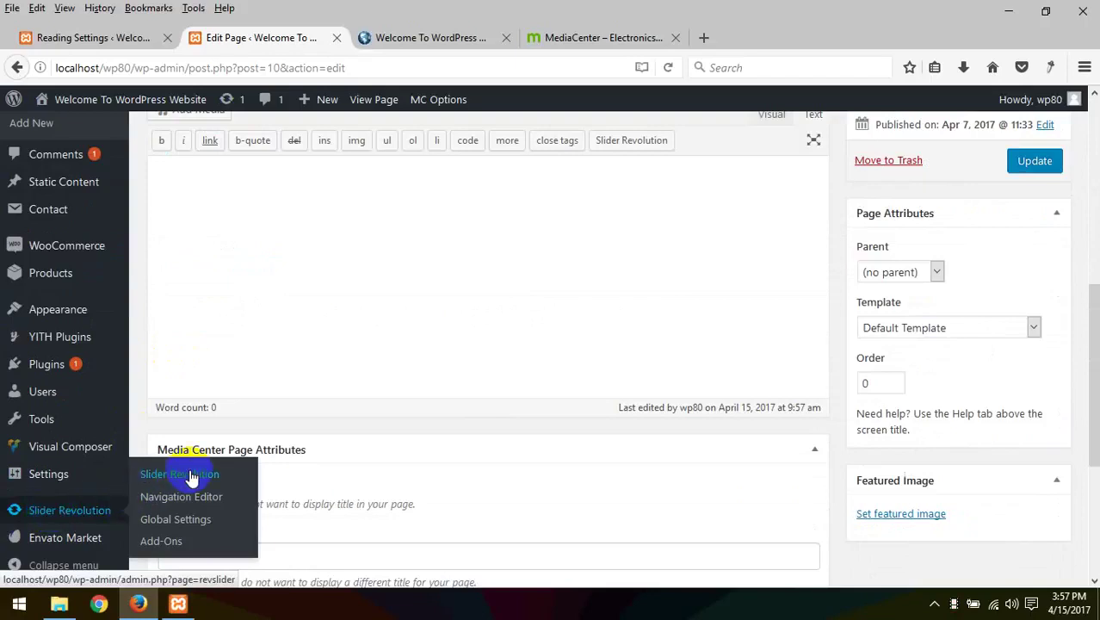
right_click(191, 475)
left_click(276, 307)
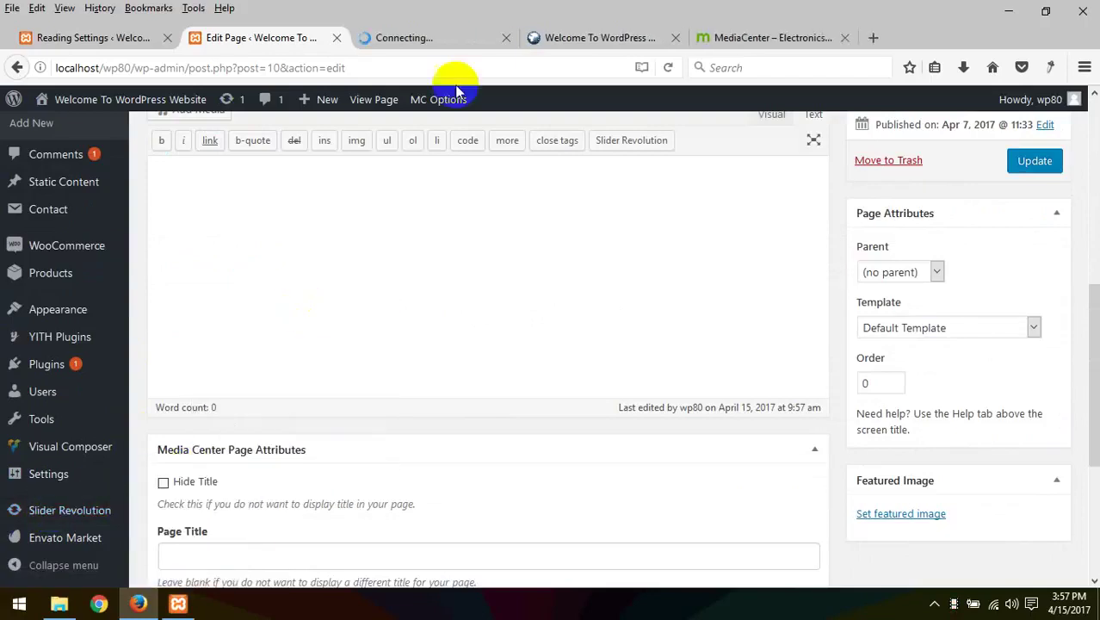
left_click(404, 38)
left_click(167, 37)
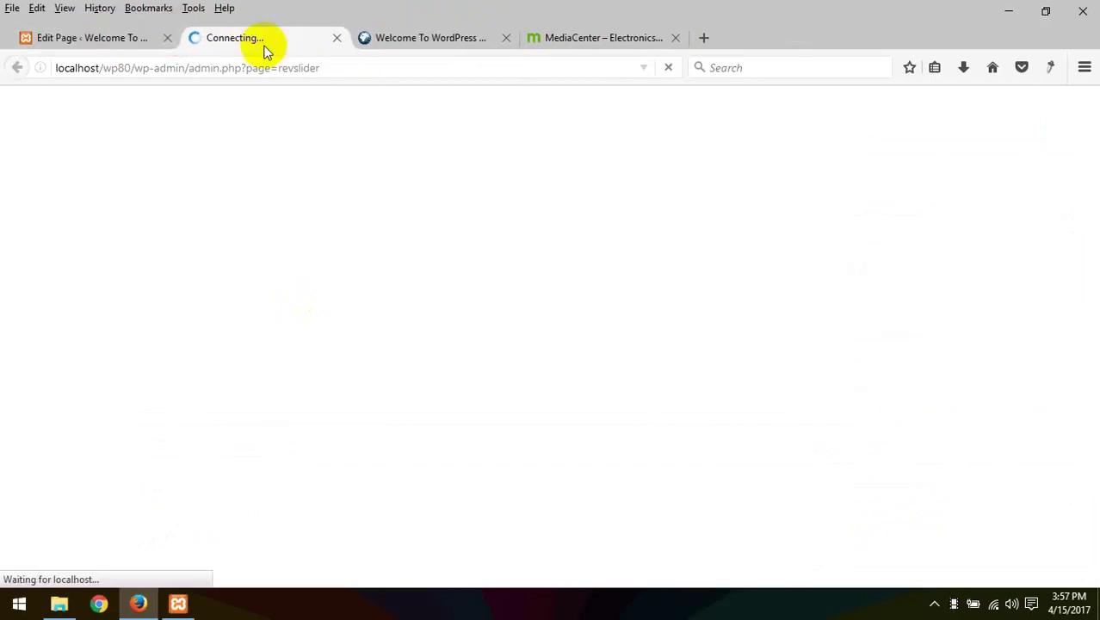
left_click_drag(225, 37, 44, 37)
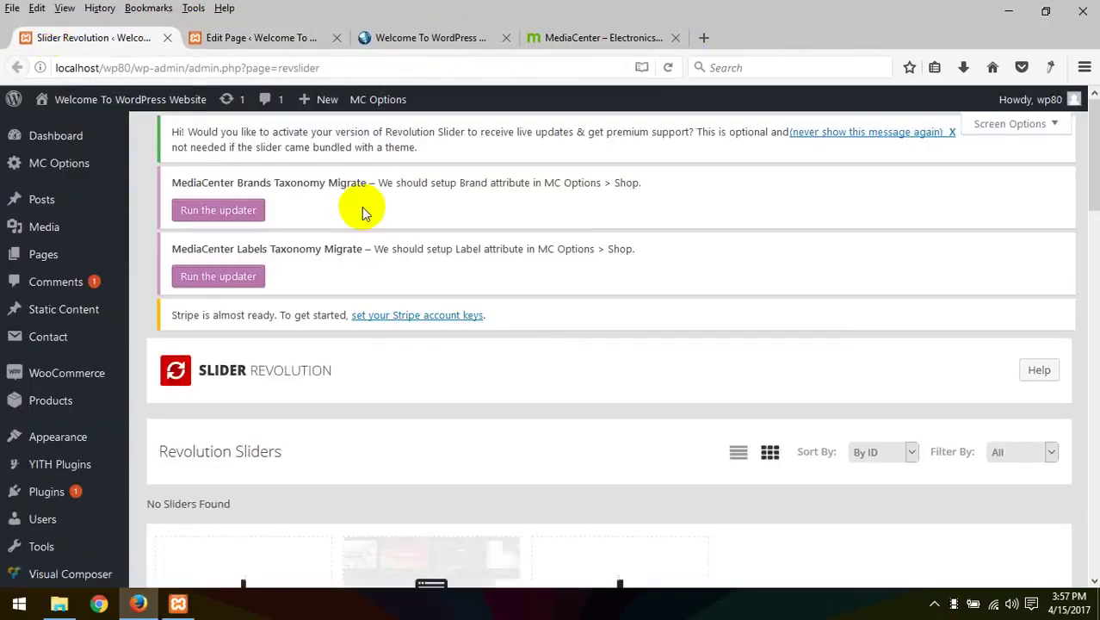
Step: Create a new slider in Slider Revolution with the title batch80 and the alias home-slider
scroll(462, 327, "down", 3)
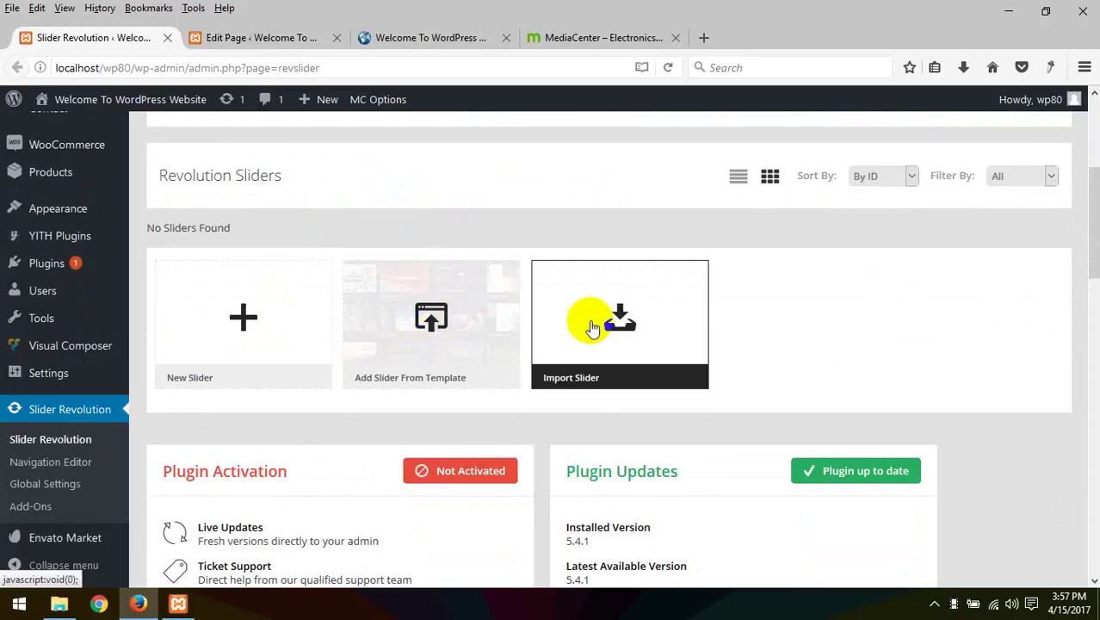
scroll(284, 327, "down", 3)
scroll(282, 339, "up", 3)
left_click(282, 312)
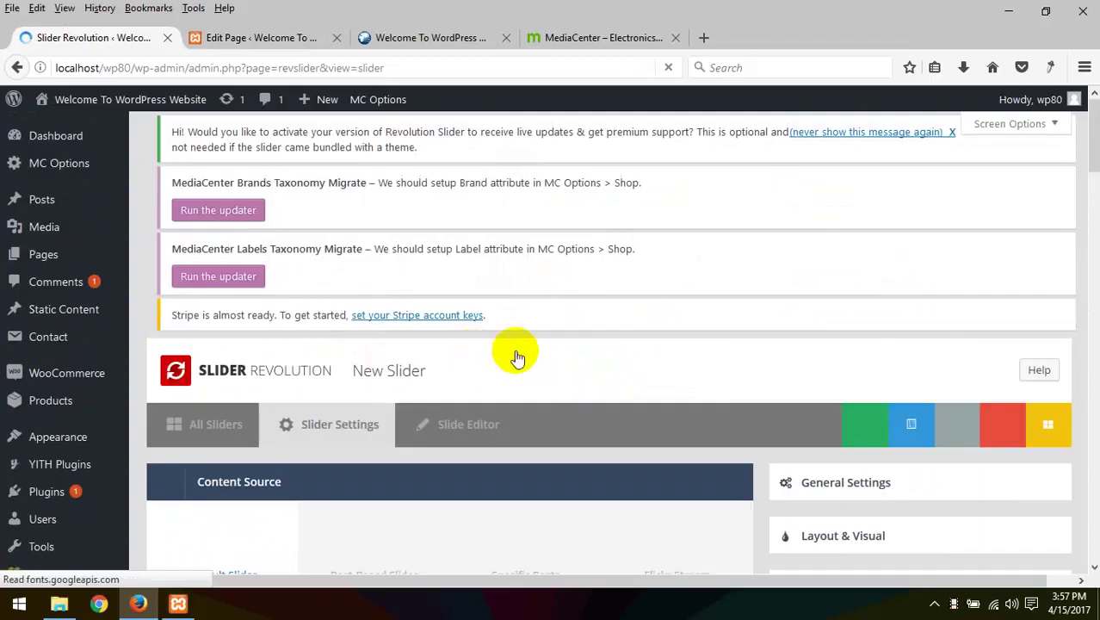
scroll(515, 357, "down", 10)
scroll(491, 308, "up", 4)
scroll(333, 317, "down", 2)
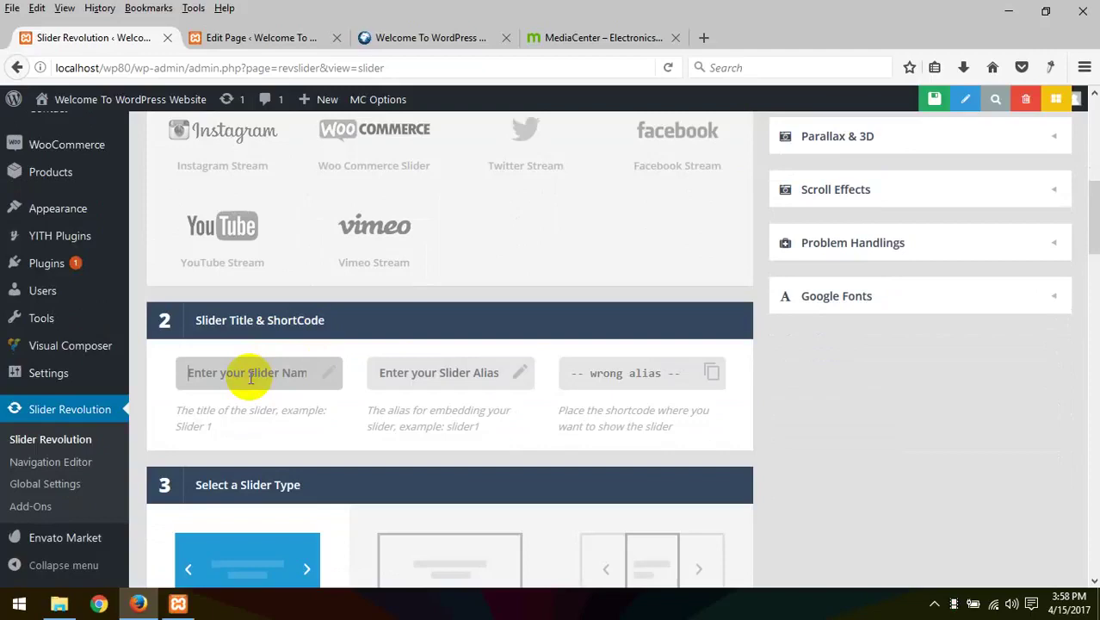
type("batch80")
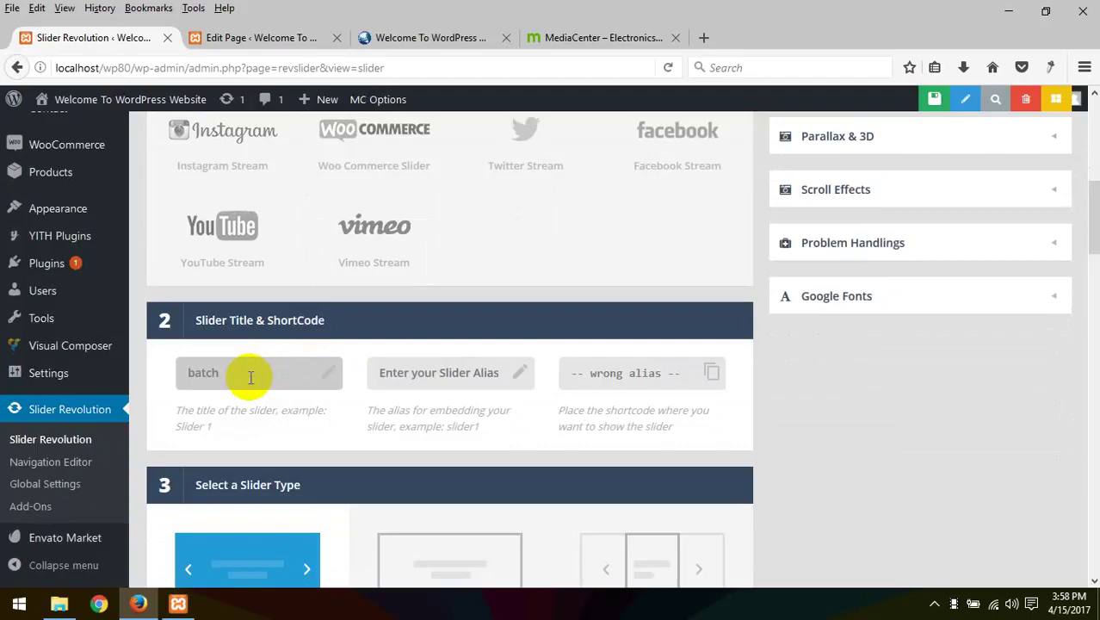
left_click(292, 401)
left_click(453, 372)
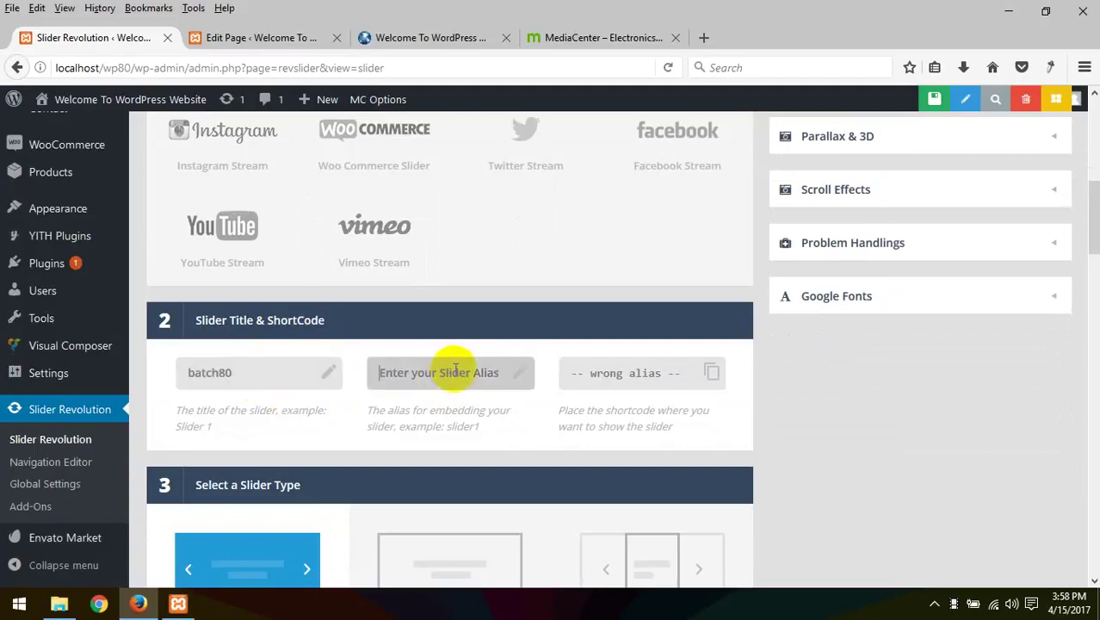
type("home-slider")
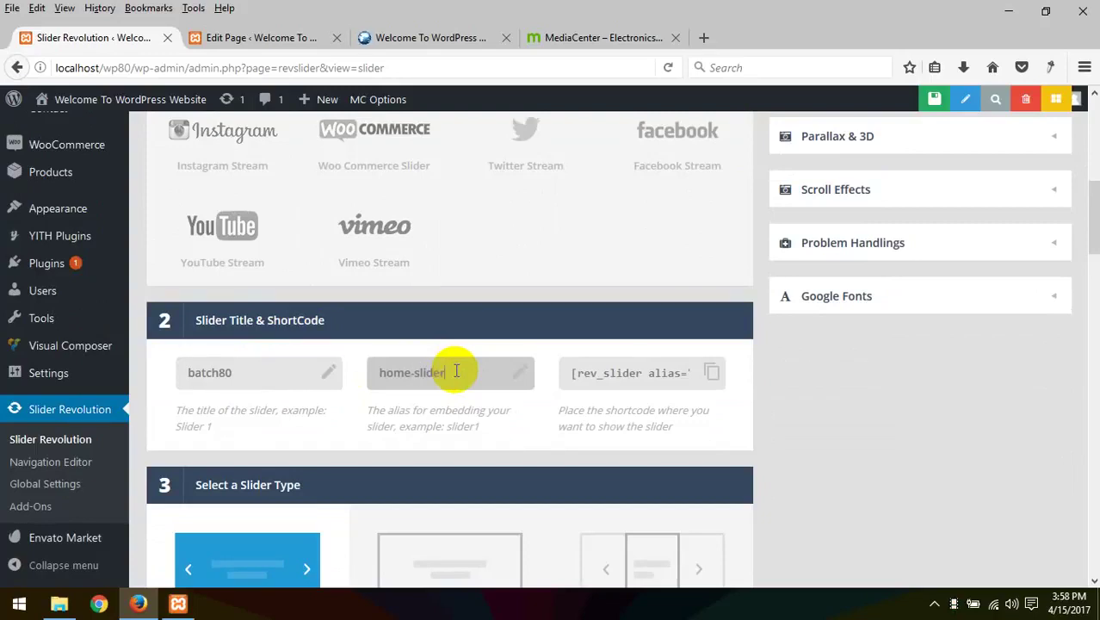
Step: Review the batch80 slider's shortcode, type and layout options, and save the slider settings
left_click_drag(570, 370, 734, 368)
scroll(624, 475, "down", 10)
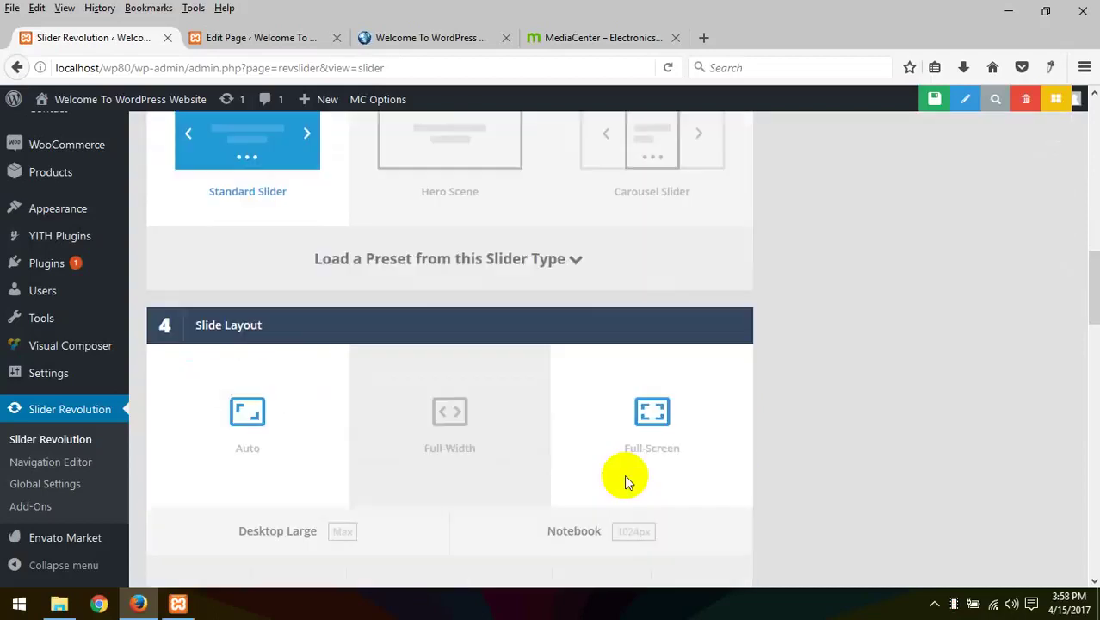
scroll(623, 478, "up", 12)
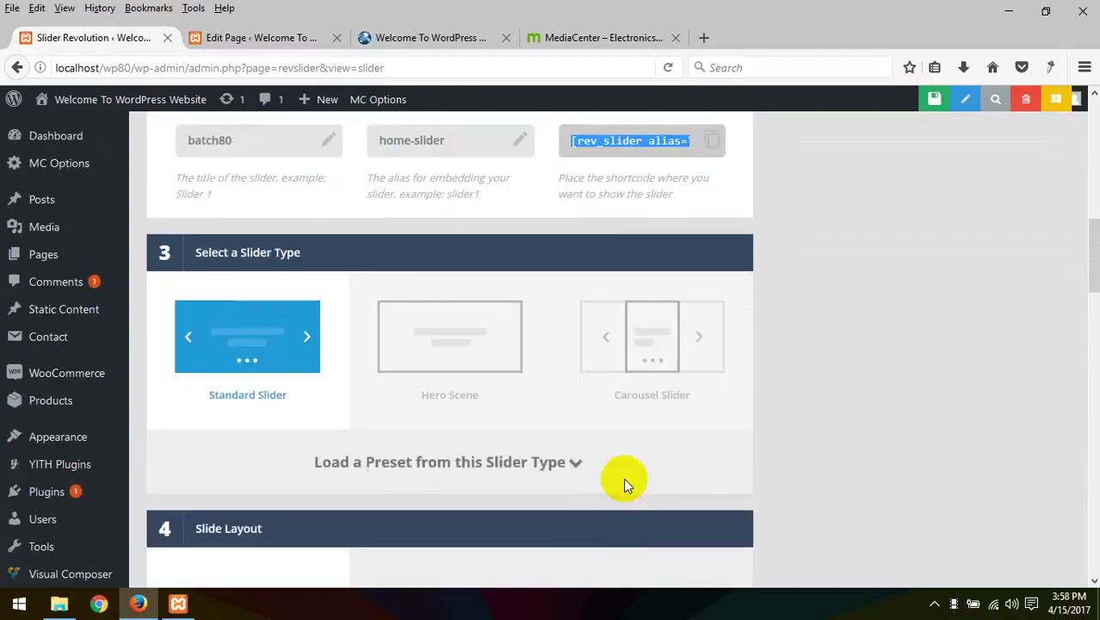
scroll(473, 330, "up", 2)
left_click(470, 326)
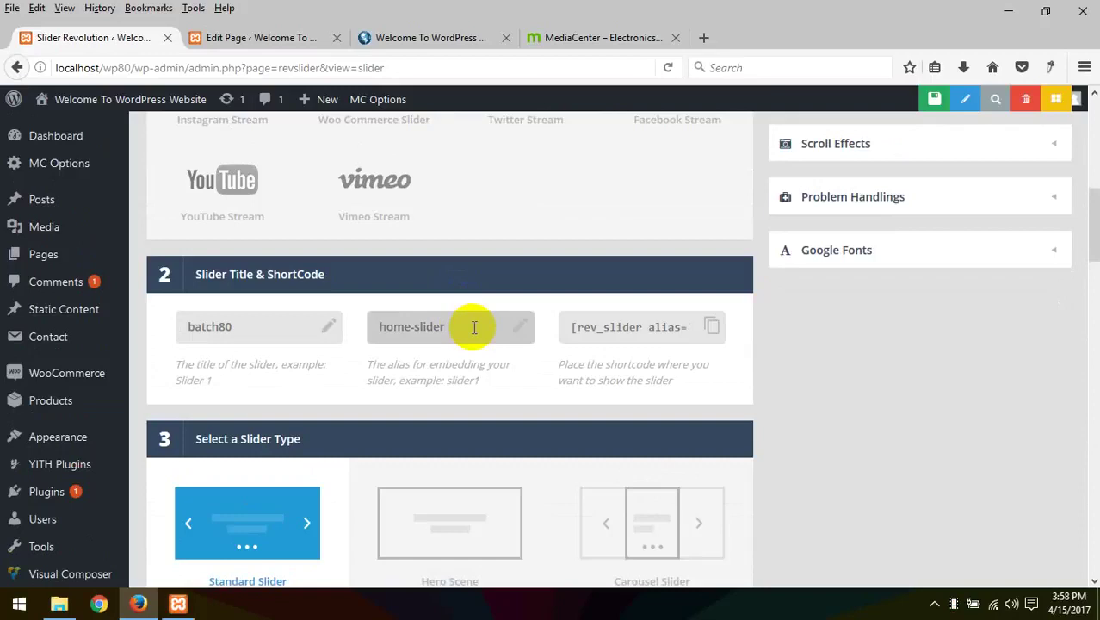
left_click_drag(474, 327, 208, 320)
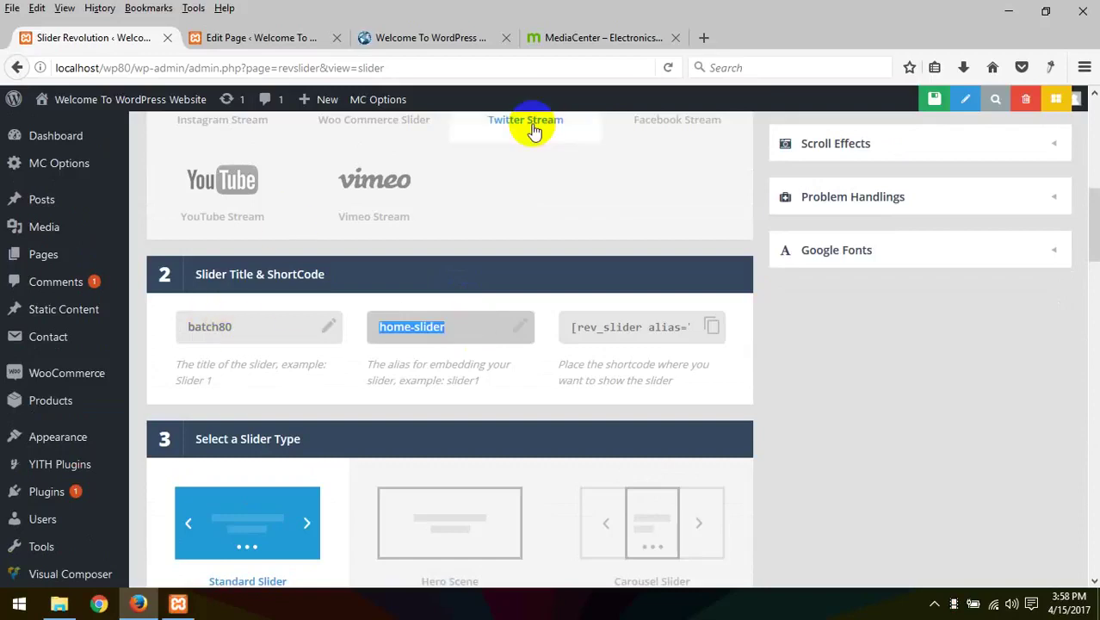
left_click(882, 100)
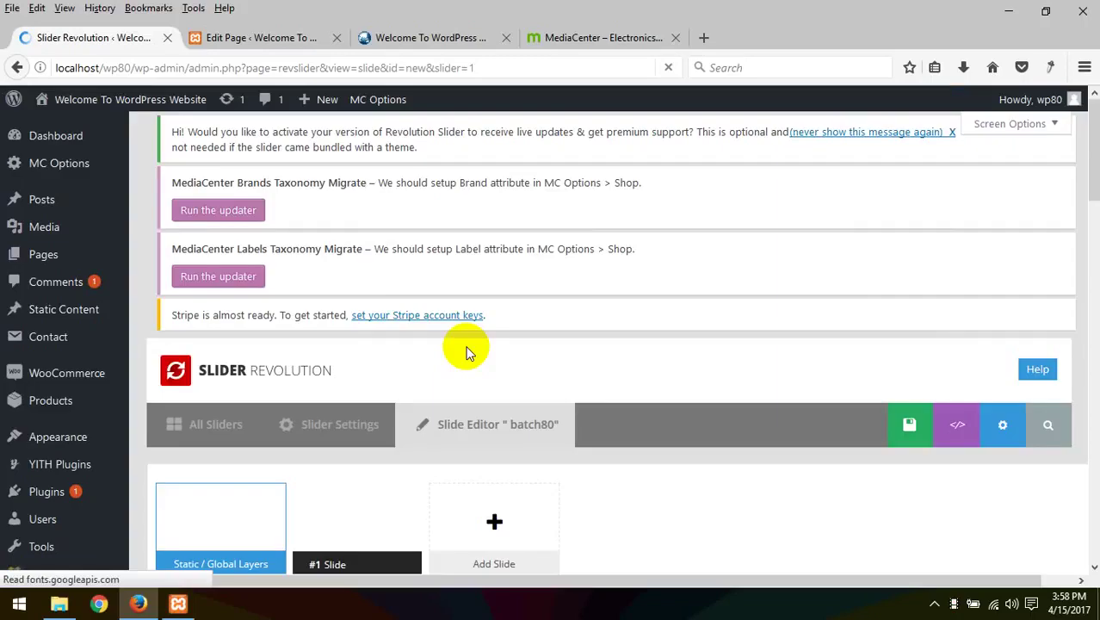
Step: Set the first slide's main background to the image slider1-1.jpg from the media library
scroll(393, 353, "down", 5)
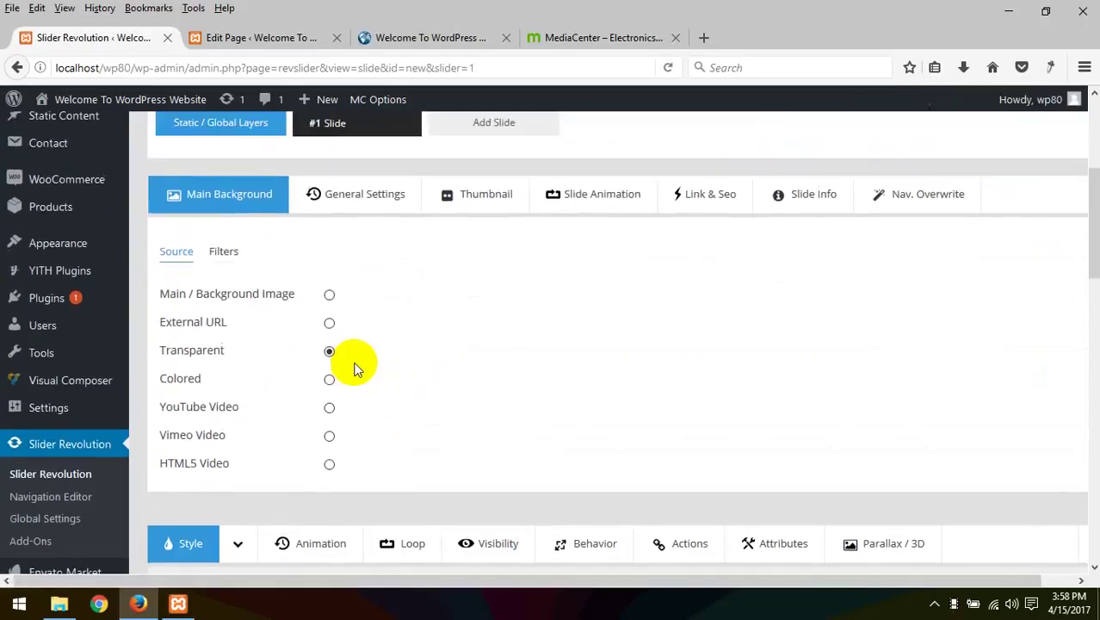
scroll(342, 271, "up", 5)
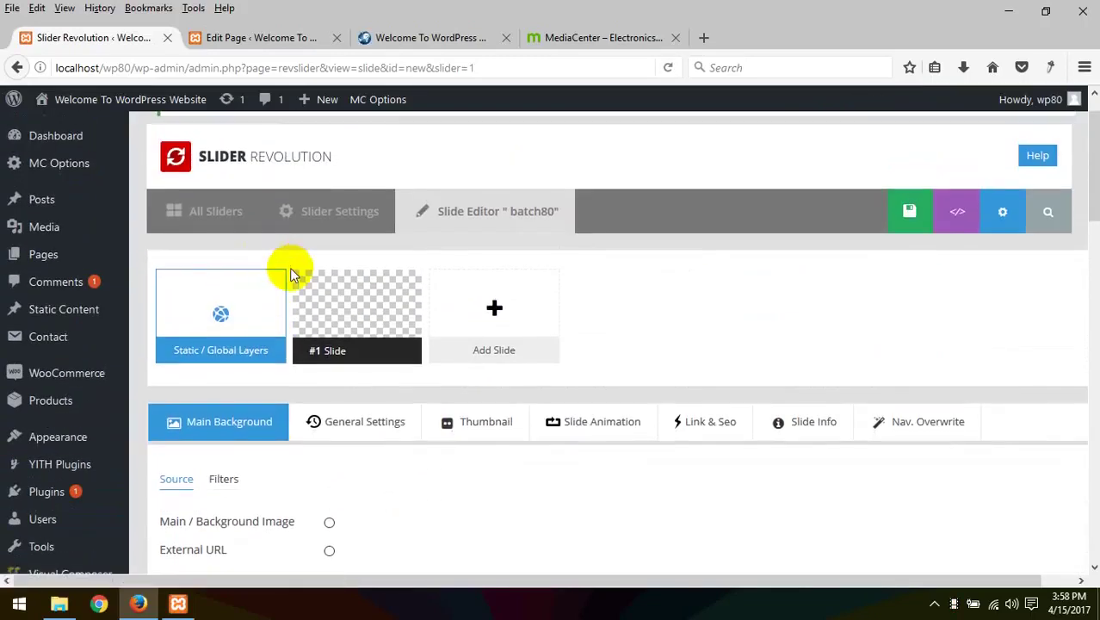
mouse_move(376, 311)
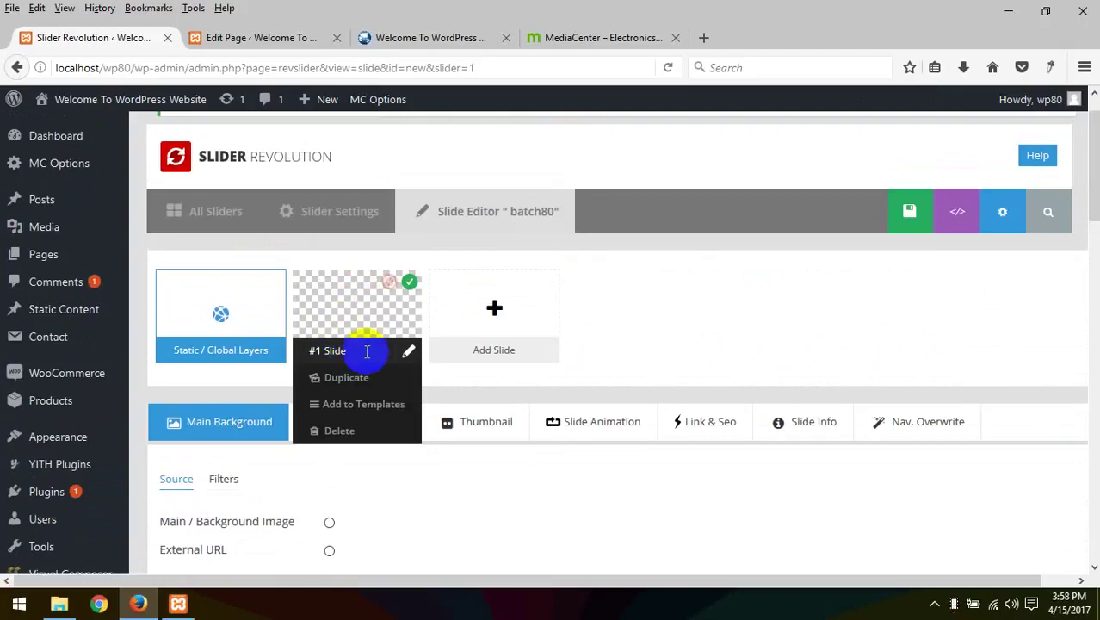
scroll(496, 478, "down", 1)
scroll(496, 479, "down", 3)
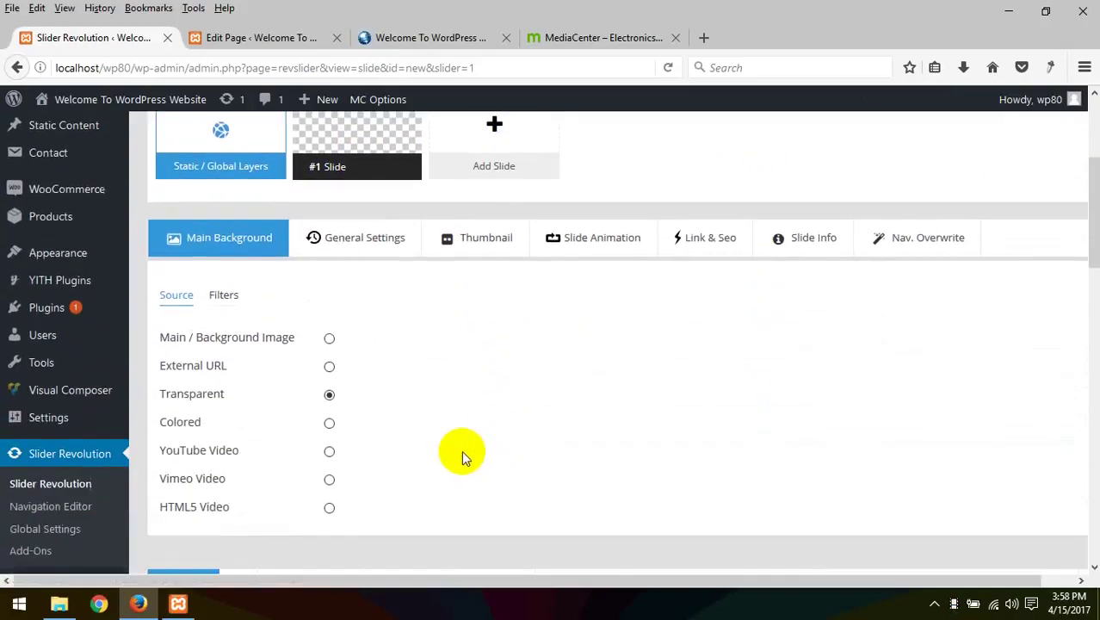
left_click(329, 338)
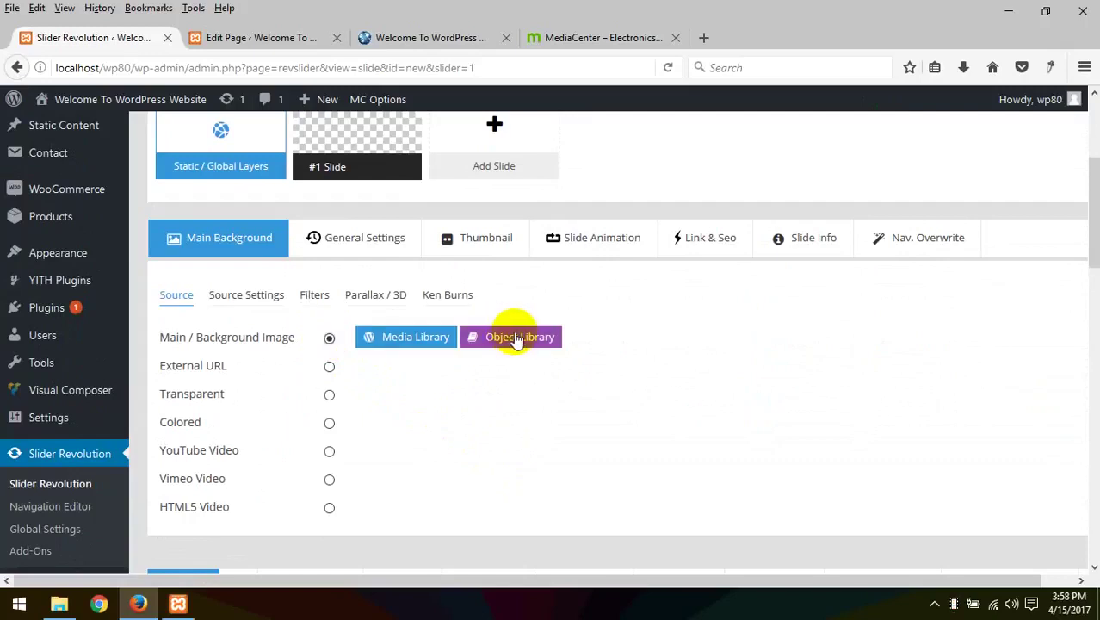
left_click(430, 339)
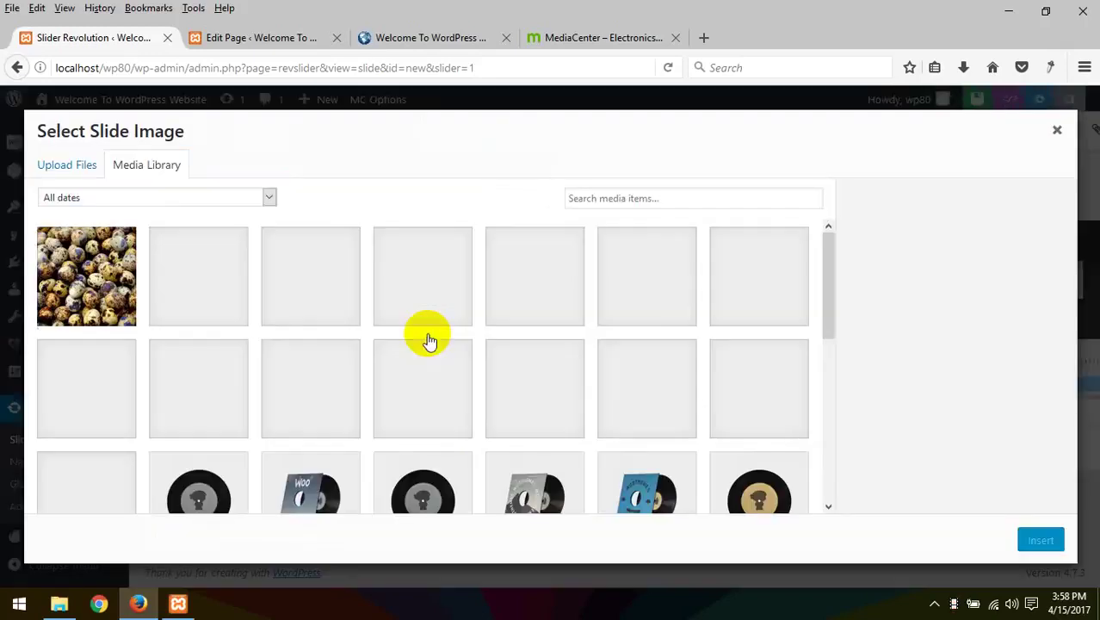
scroll(422, 332, "down", 4)
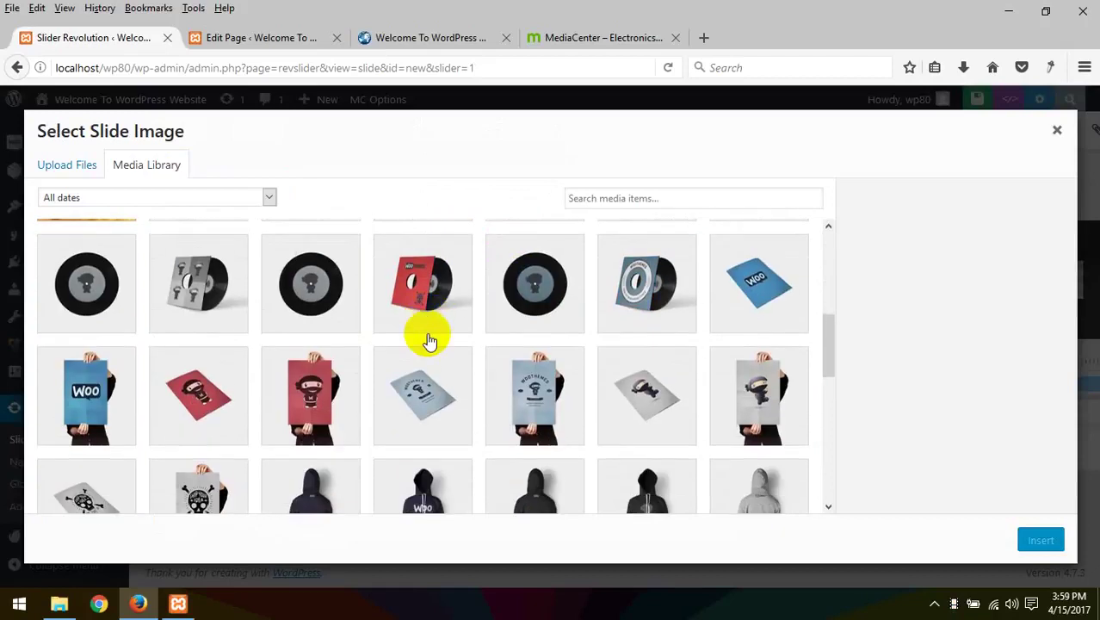
scroll(425, 339, "up", 4)
left_click(224, 391)
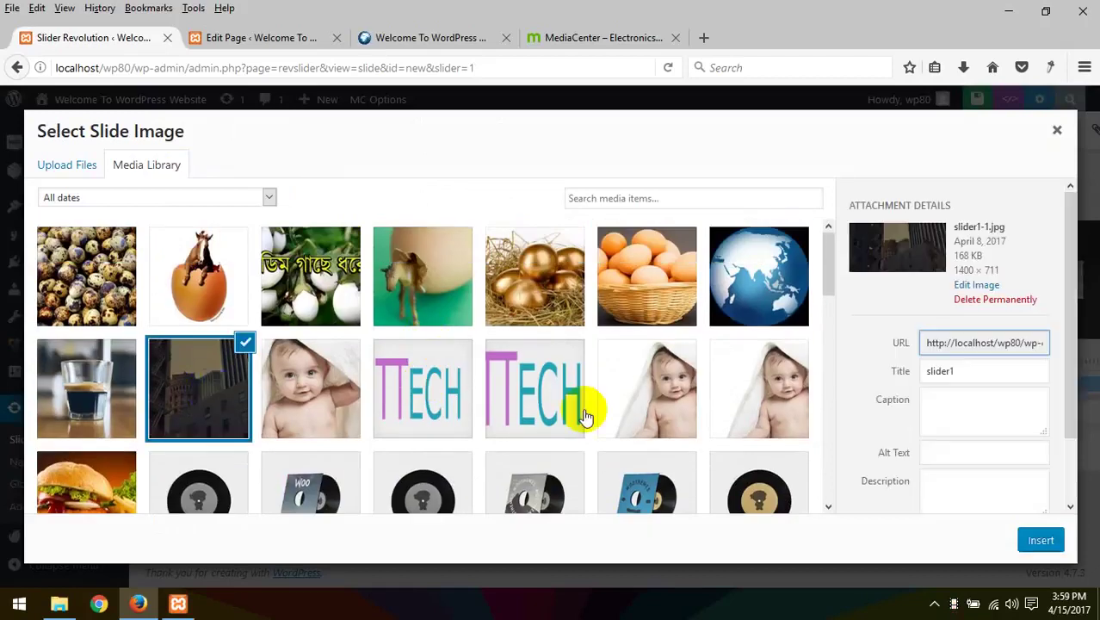
left_click(1041, 541)
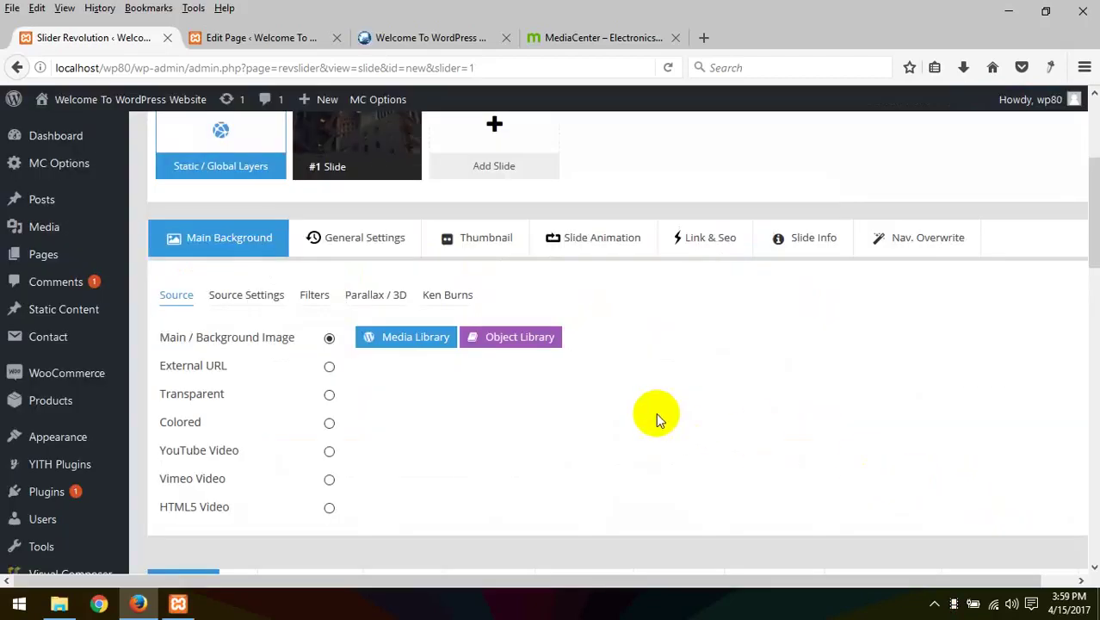
Step: Examine the slide's background image on the editing canvas along with the layer tools above it
scroll(606, 415, "down", 5)
scroll(607, 415, "down", 3)
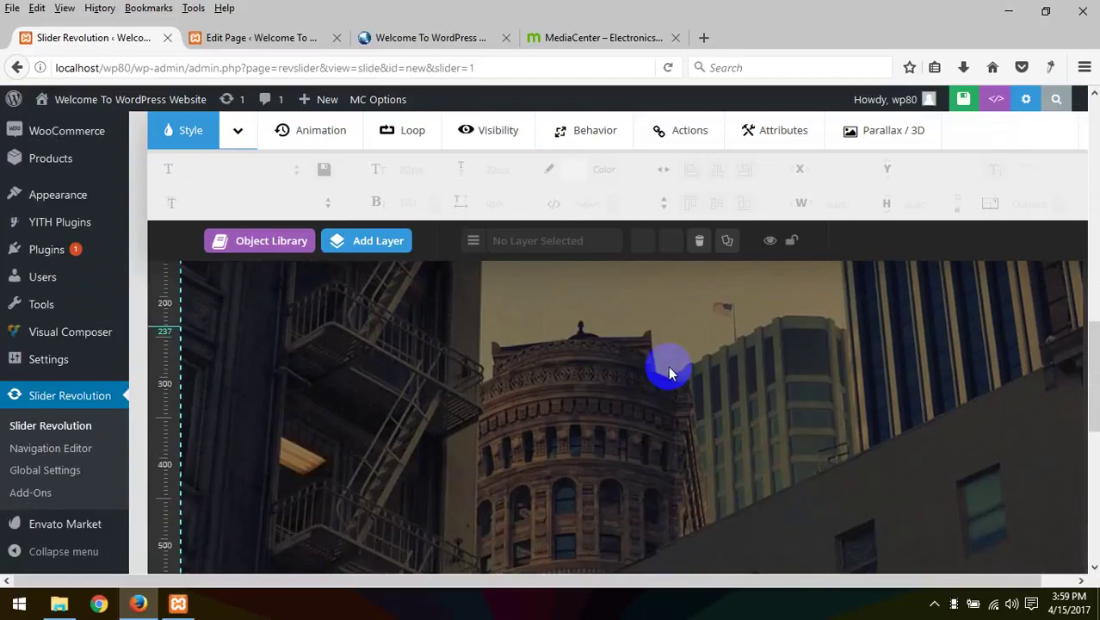
scroll(545, 213, "up", 2)
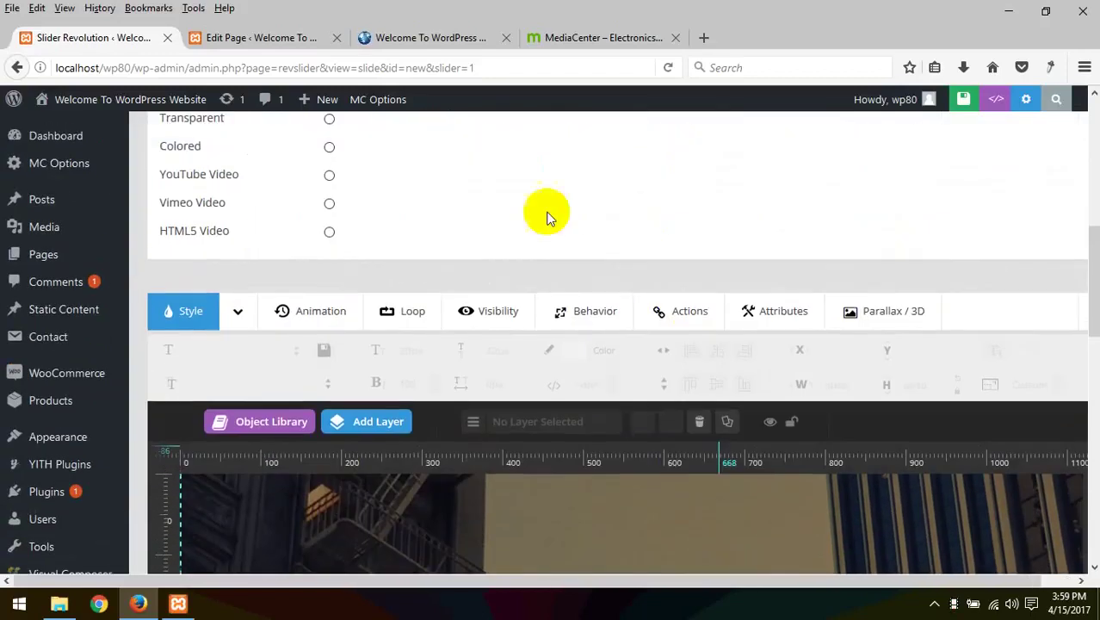
scroll(602, 327, "down", 2)
scroll(603, 379, "down", 4)
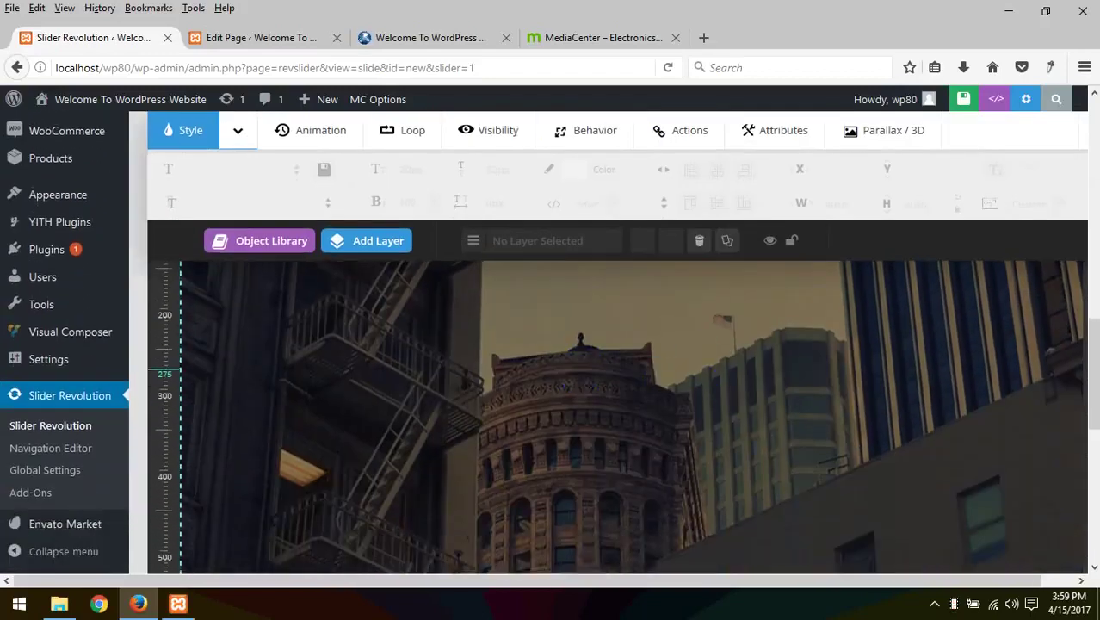
scroll(933, 357, "down", 2)
scroll(813, 364, "up", 5)
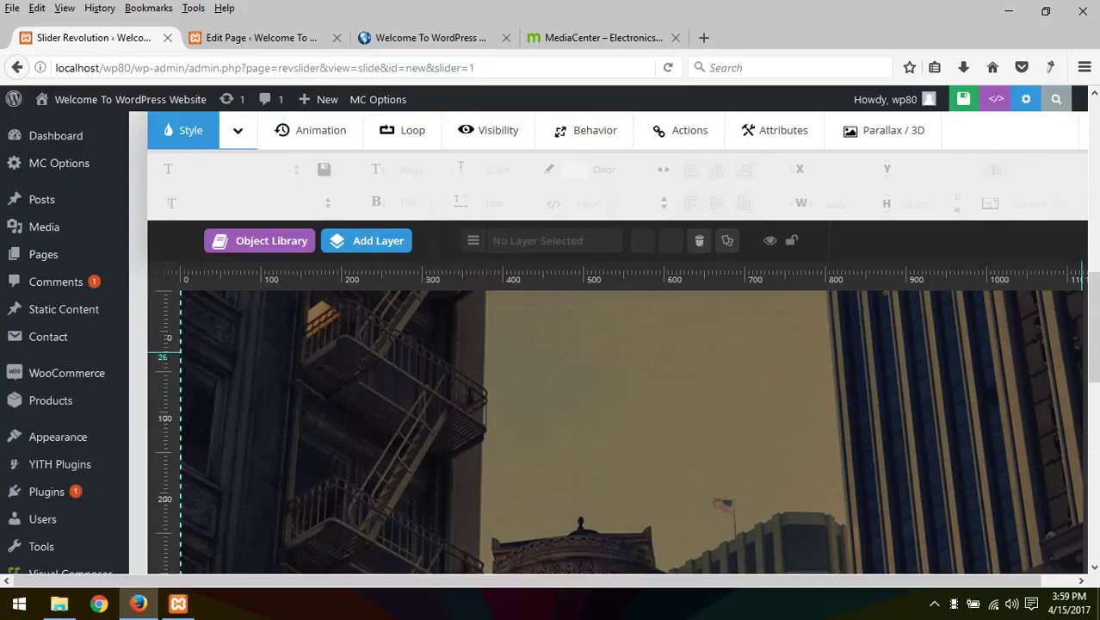
left_click(1093, 567)
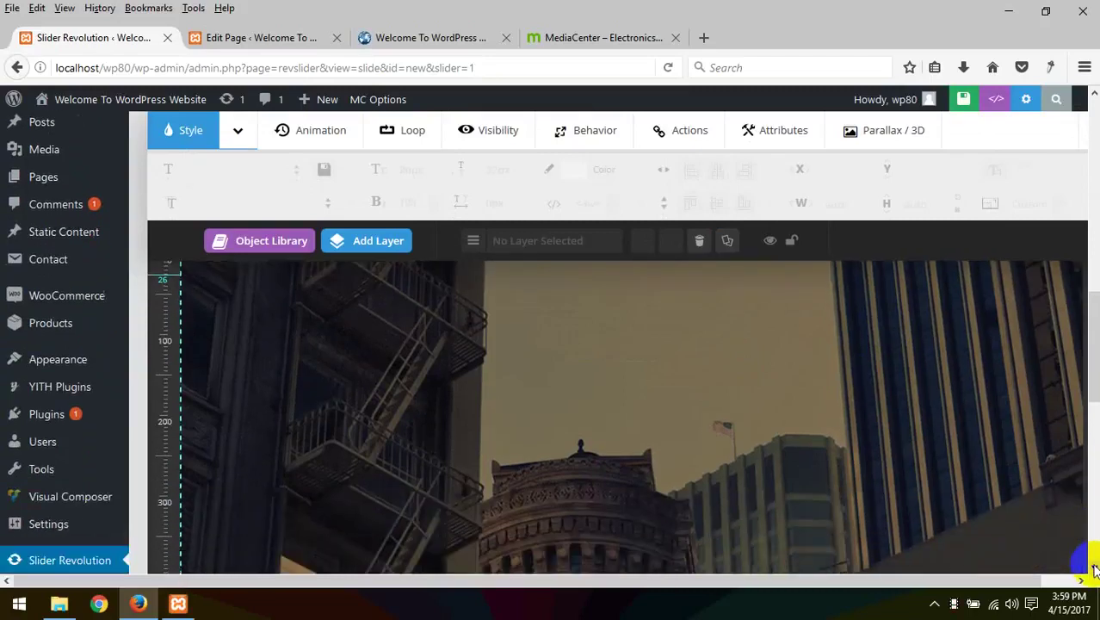
scroll(947, 465, "up", 3)
scroll(523, 364, "up", 3)
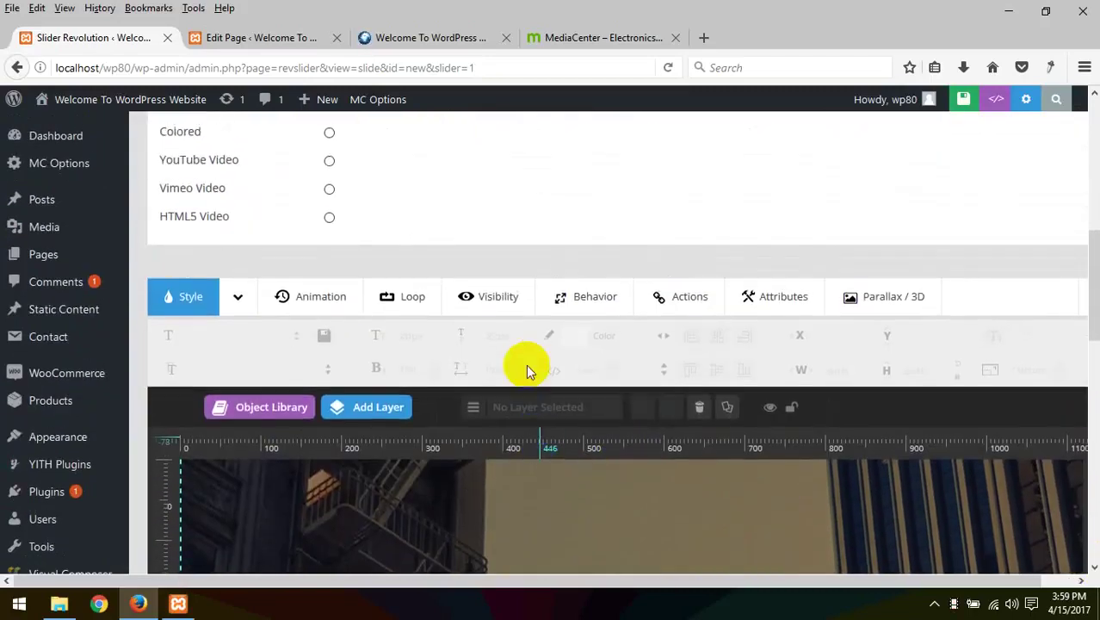
Step: Add a Text/Html layer to the slide with the text "Welcome To Our Website"
scroll(552, 278, "down", 1)
left_click(359, 332)
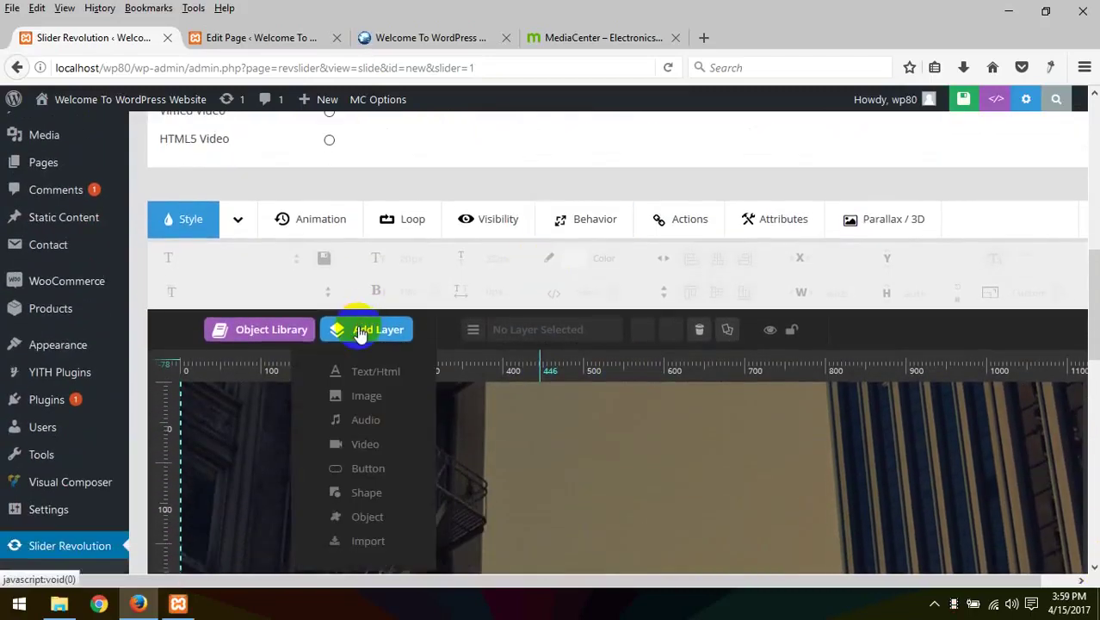
left_click(359, 383)
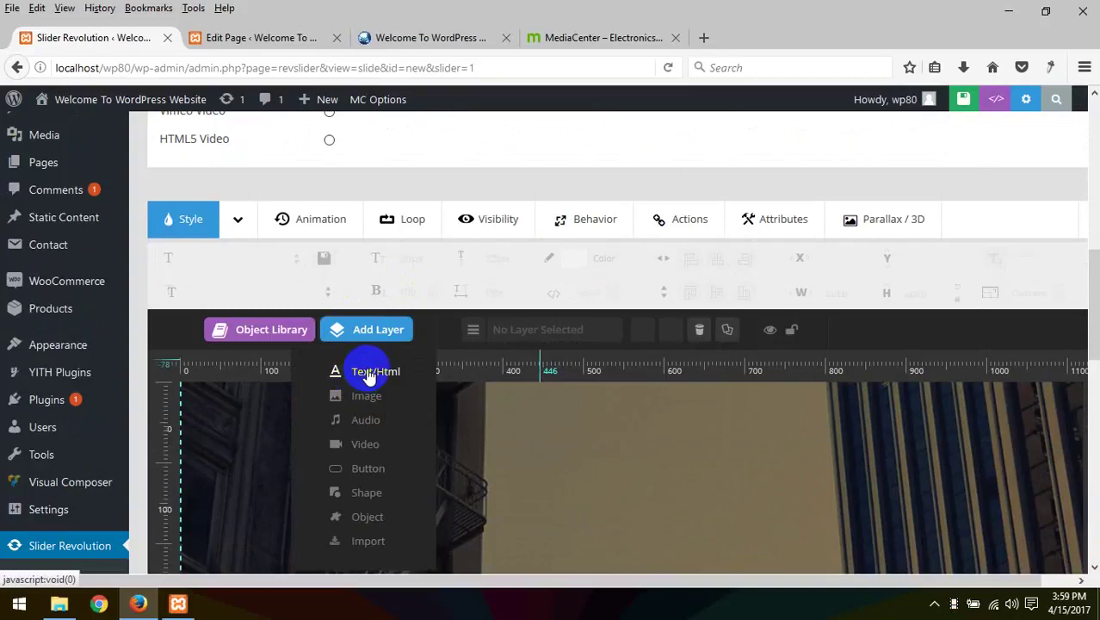
left_click(368, 375)
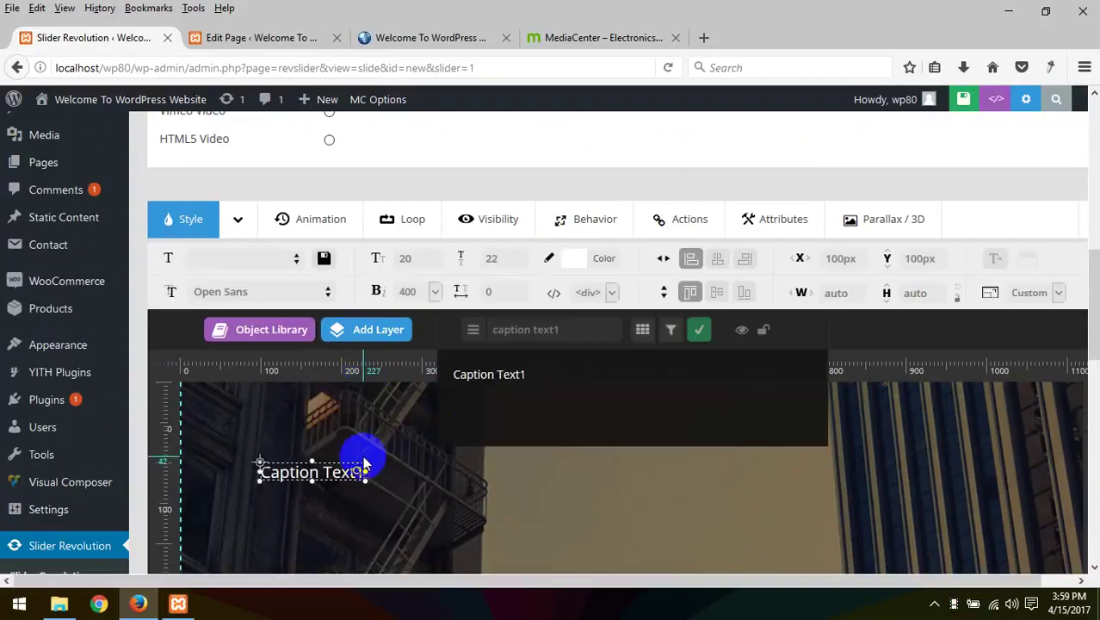
left_click_drag(531, 410, 304, 359)
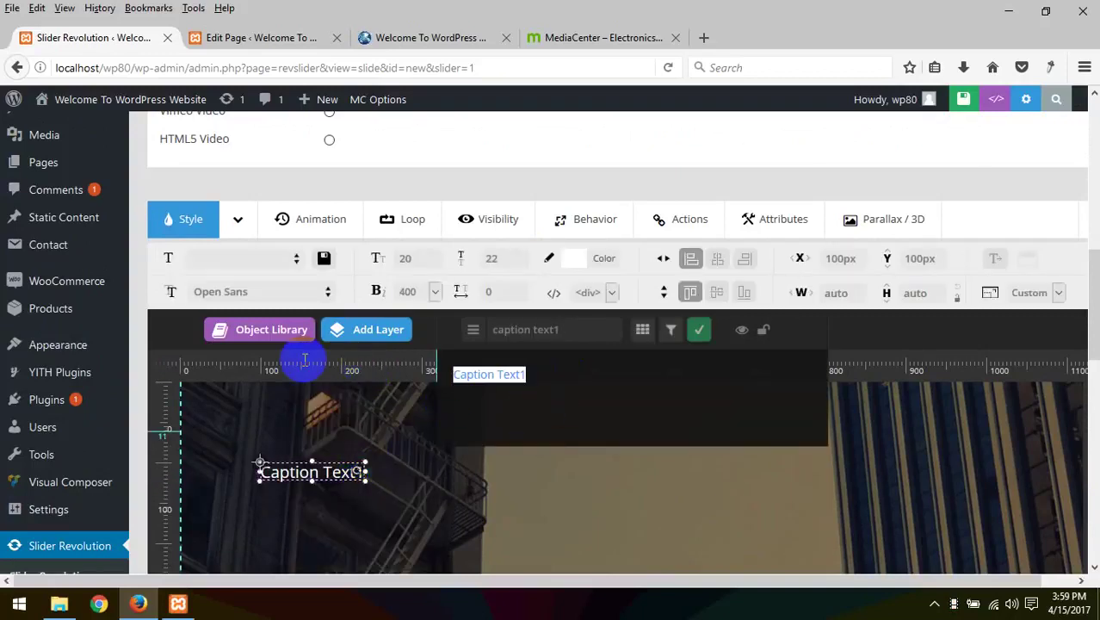
type("Welcome To Our Website")
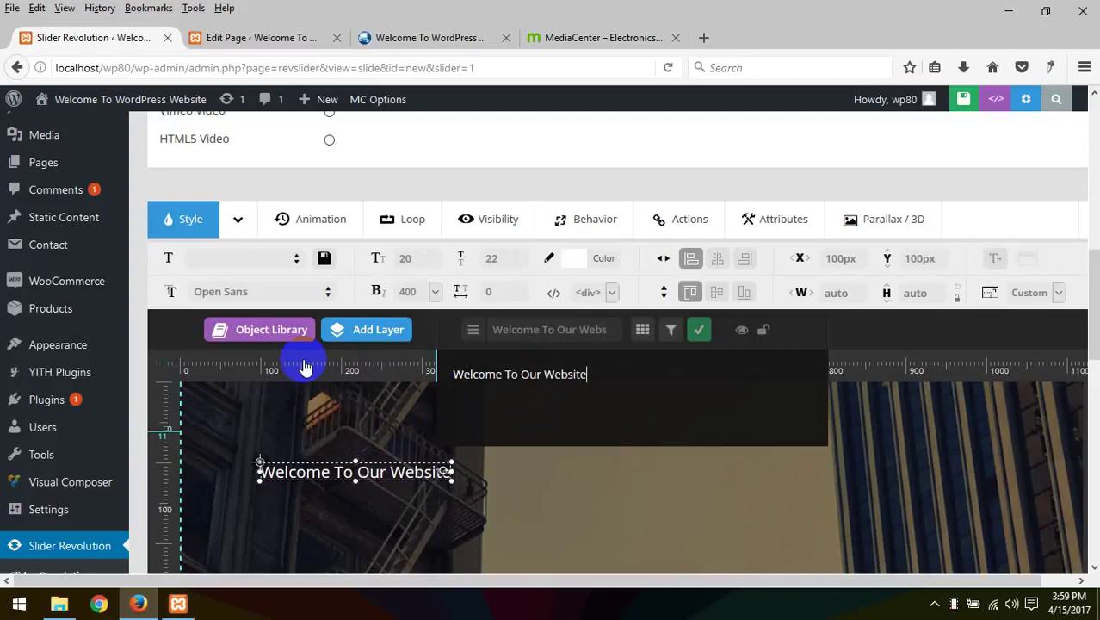
left_click(638, 388)
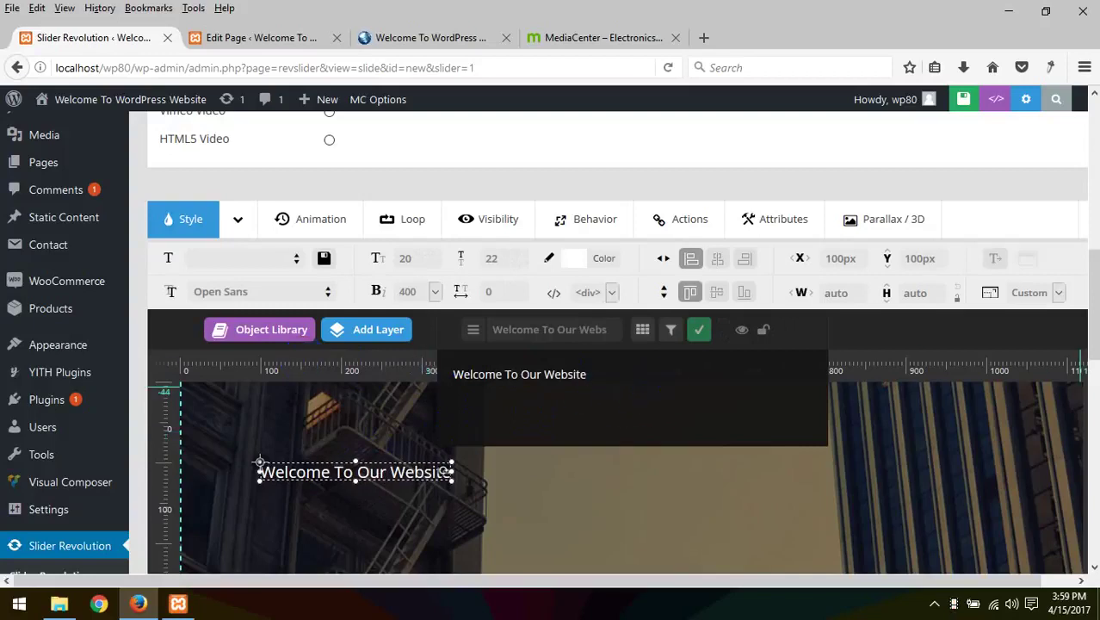
scroll(1090, 528, "down", 5)
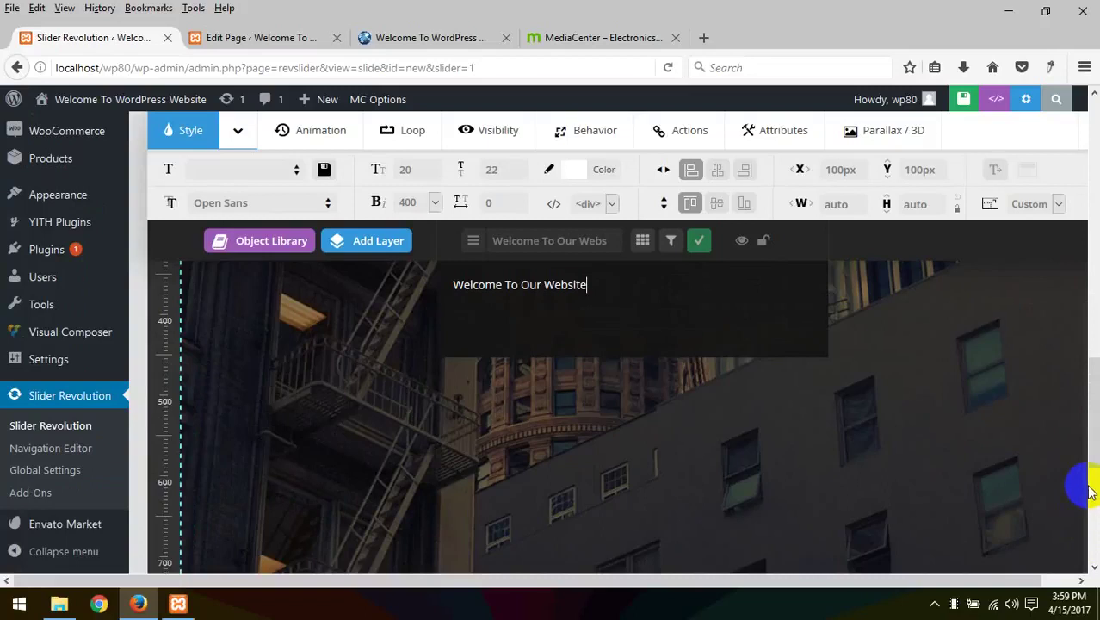
left_click_drag(1090, 491, 1090, 417)
left_click_drag(594, 285, 395, 270)
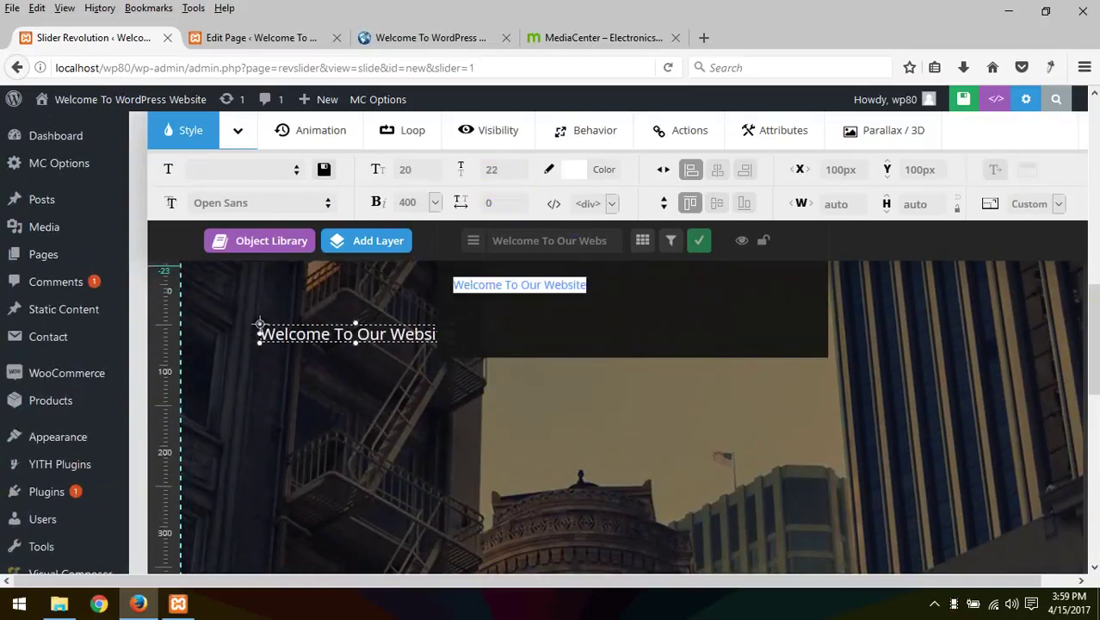
left_click_drag(1090, 353, 1080, 300)
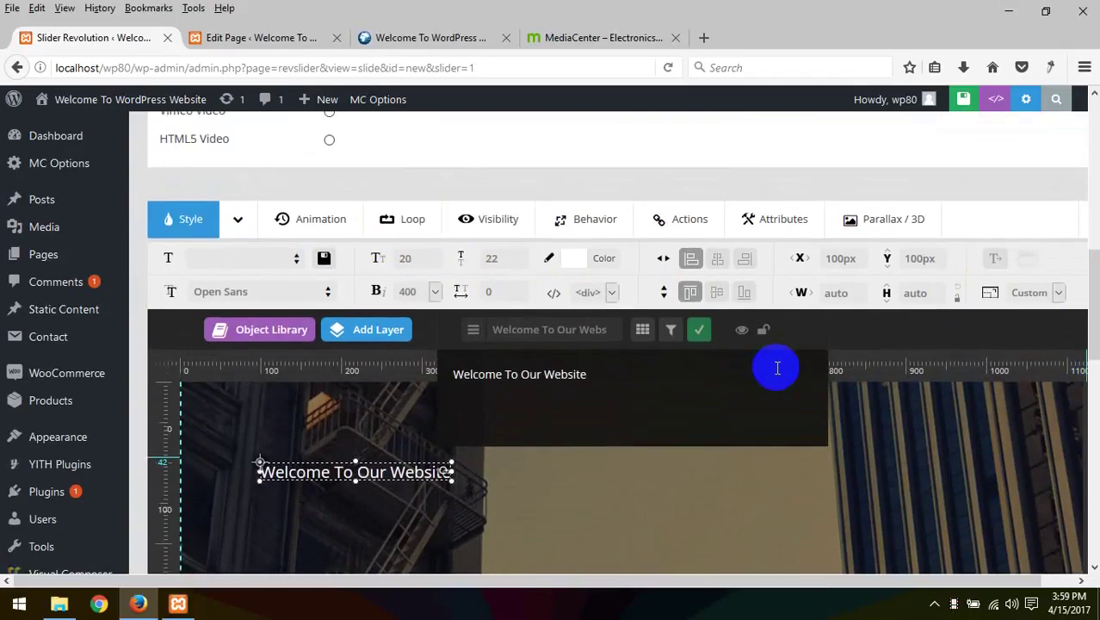
left_click(609, 370)
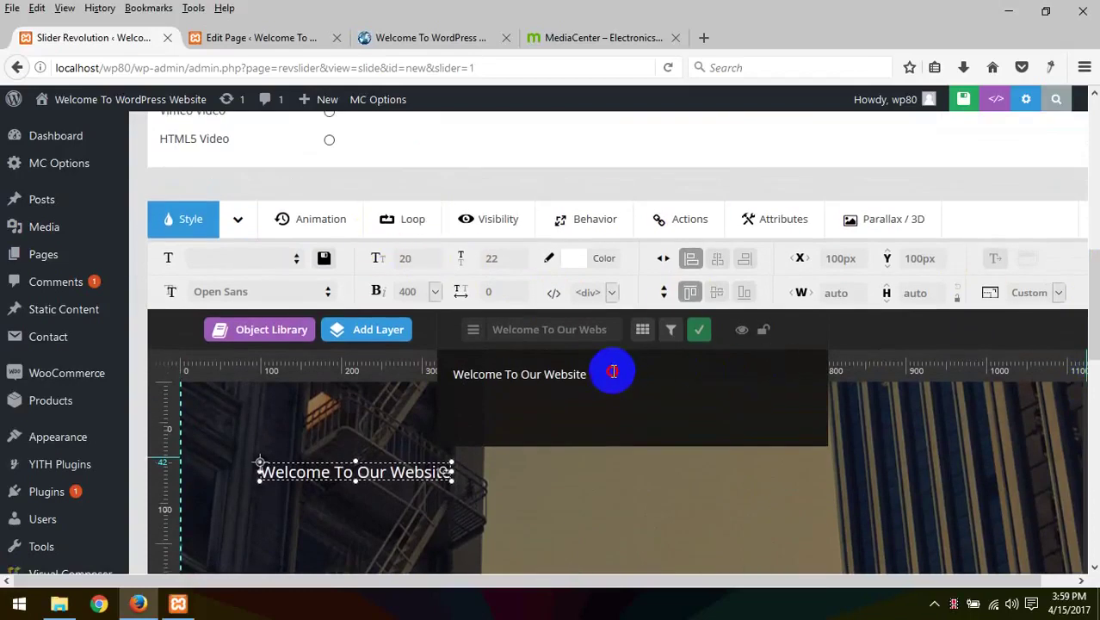
left_click(644, 330)
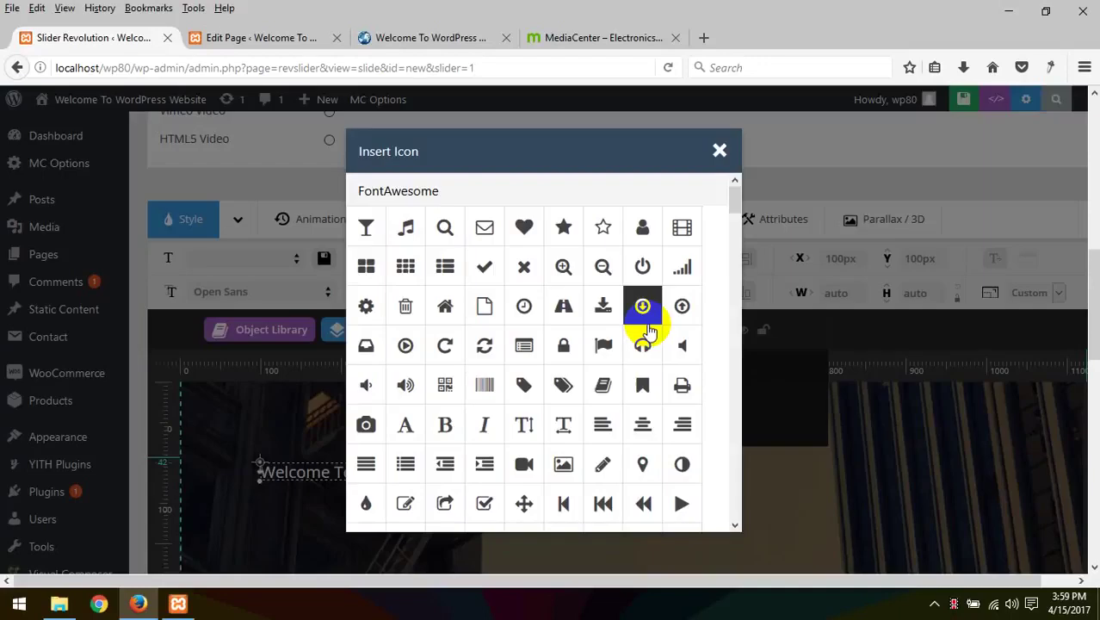
left_click(720, 154)
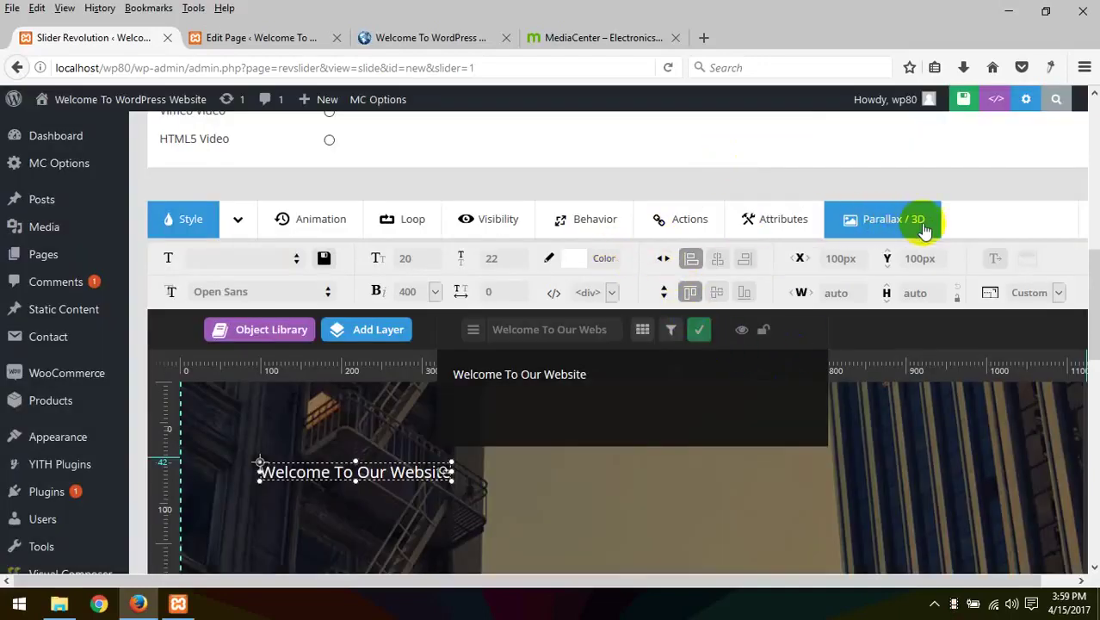
Step: Set the font size of the "Welcome To Our Website" text layer to 40 px
left_click(418, 258)
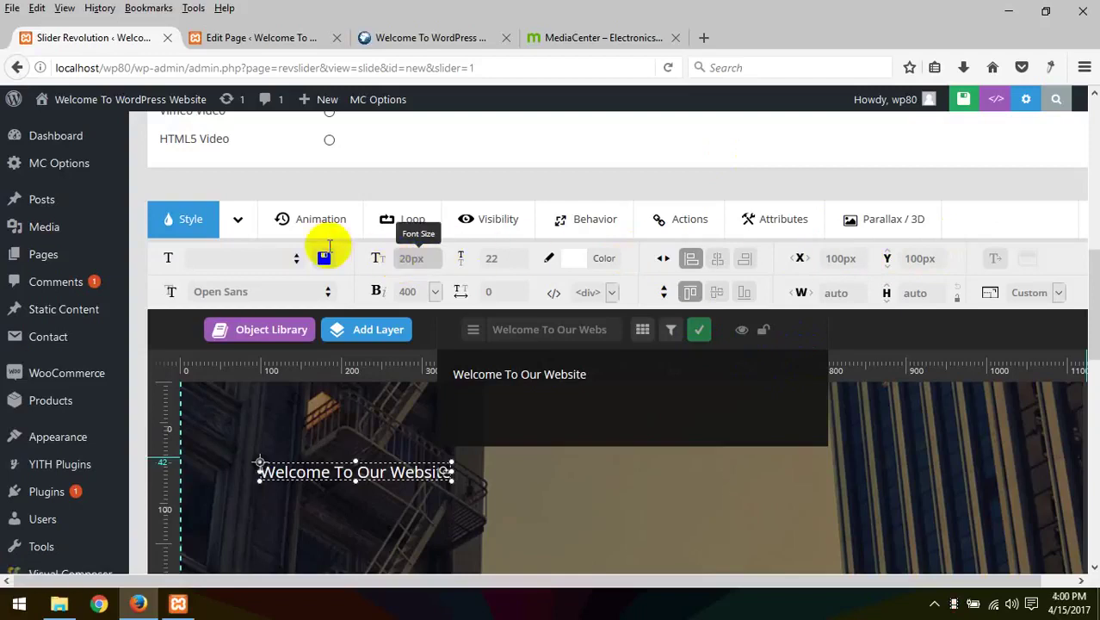
left_click_drag(617, 376, 362, 362)
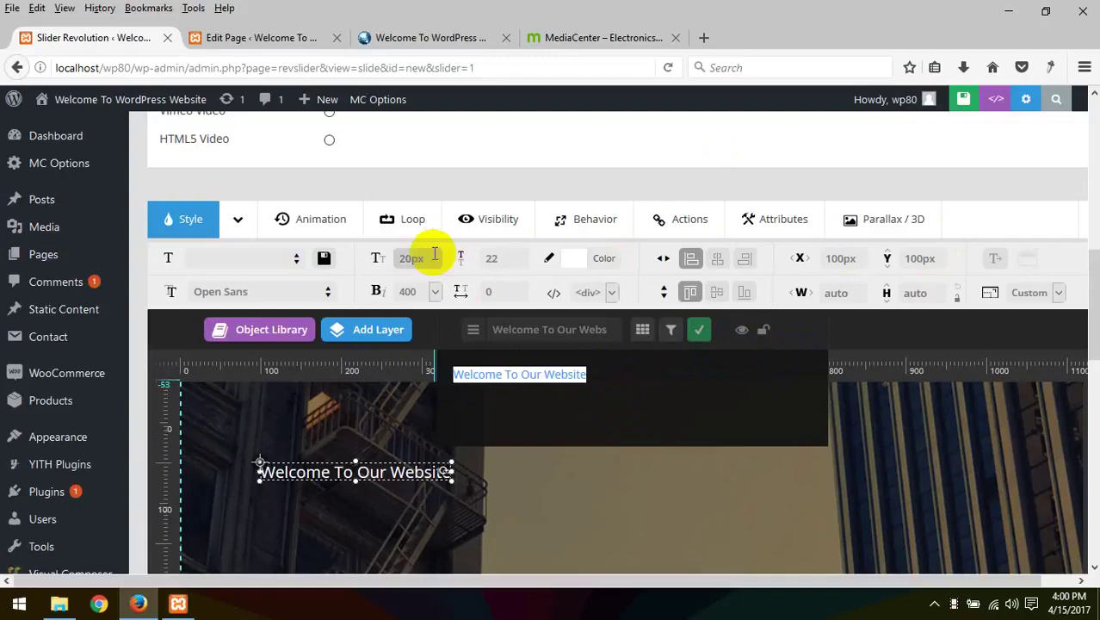
left_click(406, 262)
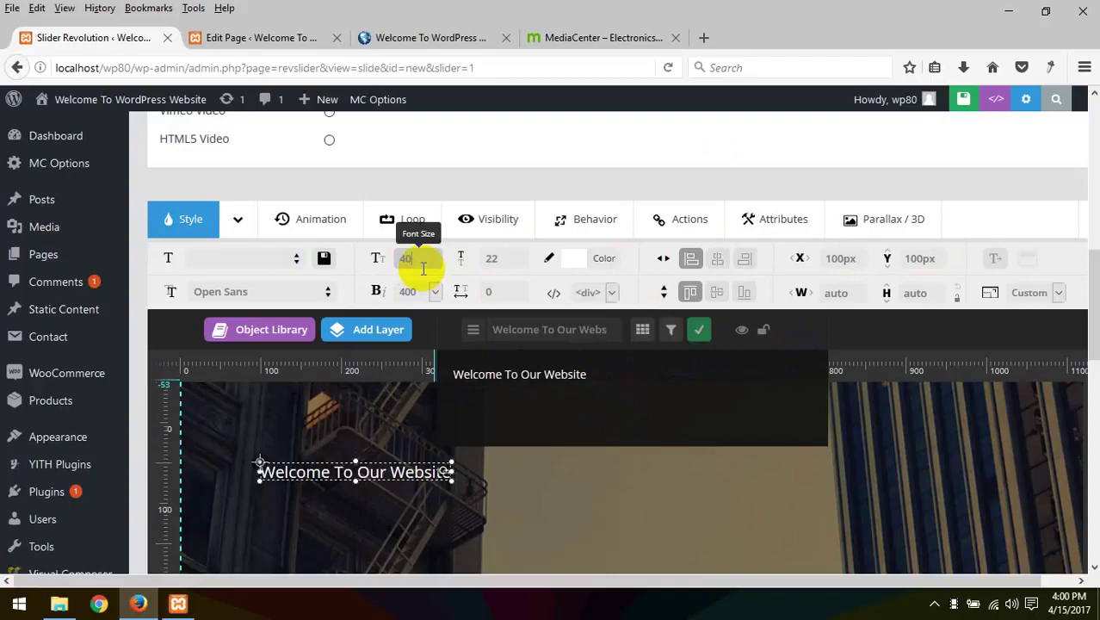
left_click(652, 412)
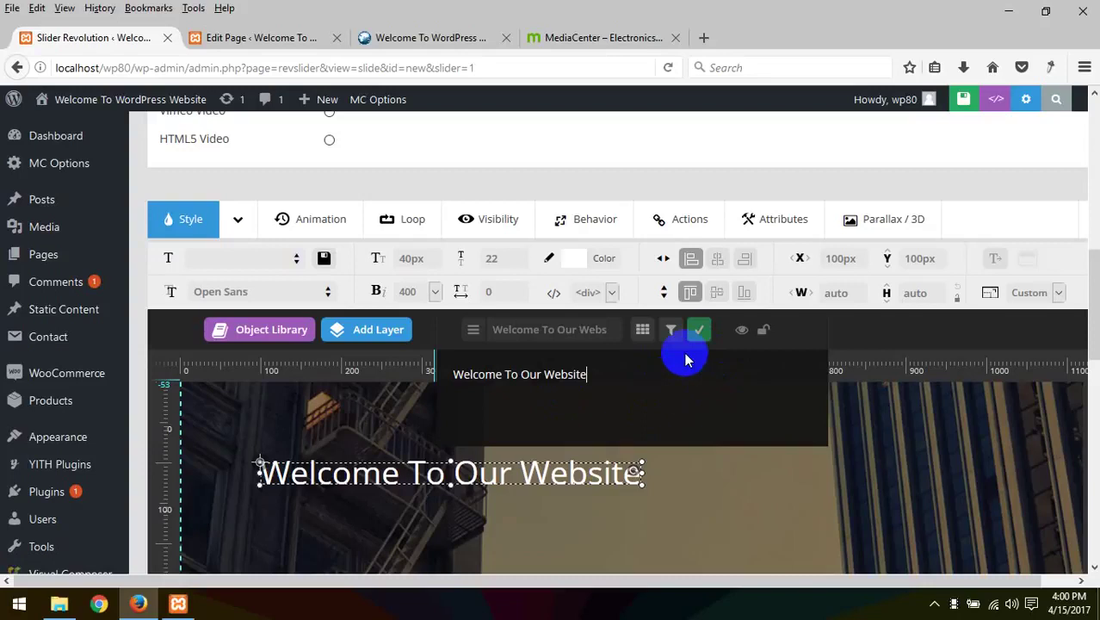
Step: Try adding the FontAwesome hand-o-up icon after the "Welcome To Our Website" text, and delete its code from the layer text
left_click(643, 331)
scroll(524, 385, "down", 10)
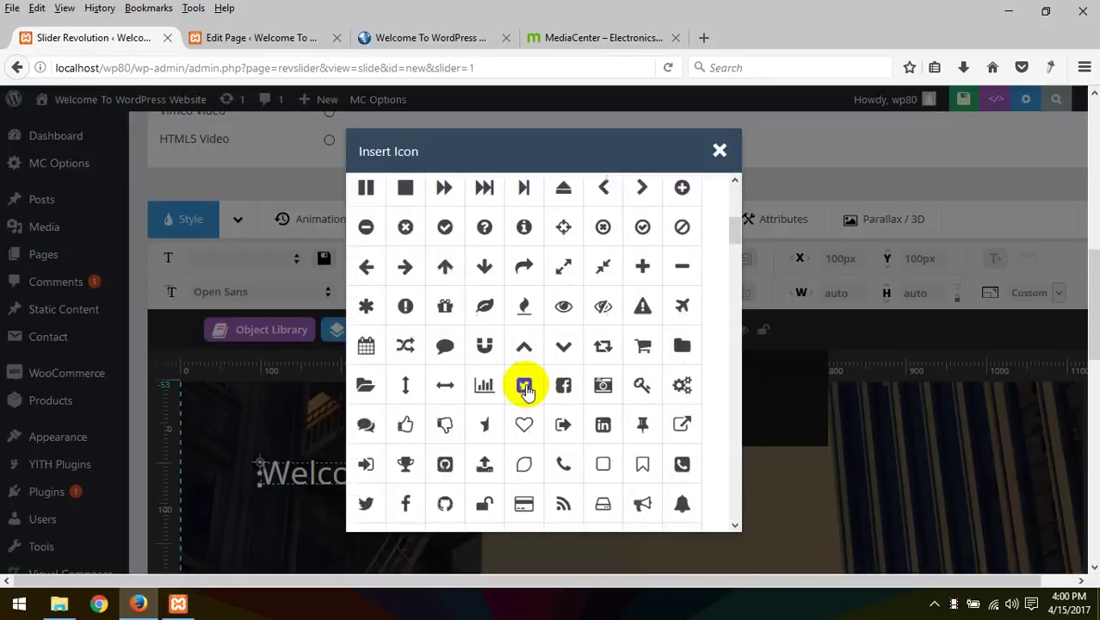
scroll(525, 390, "down", 5)
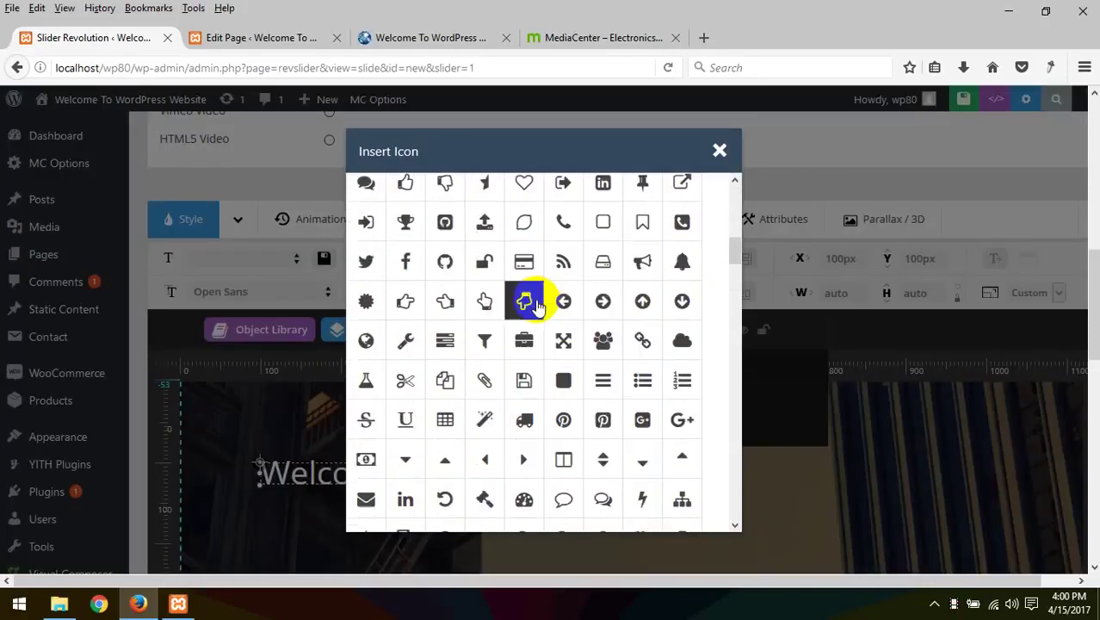
left_click(484, 300)
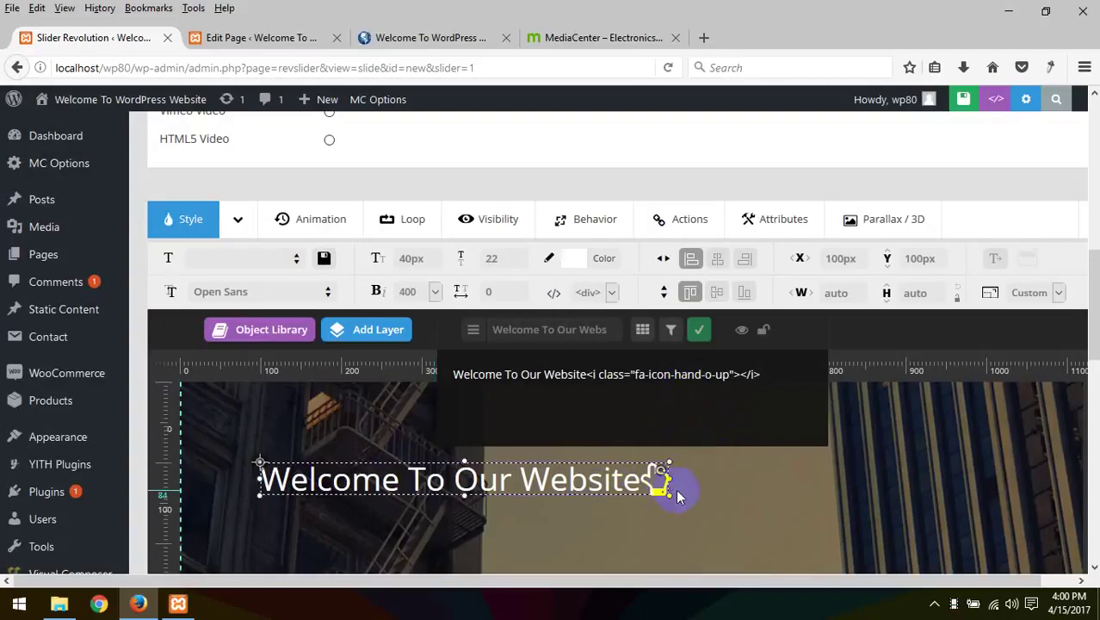
left_click_drag(761, 375, 600, 375)
key("BackSpace")
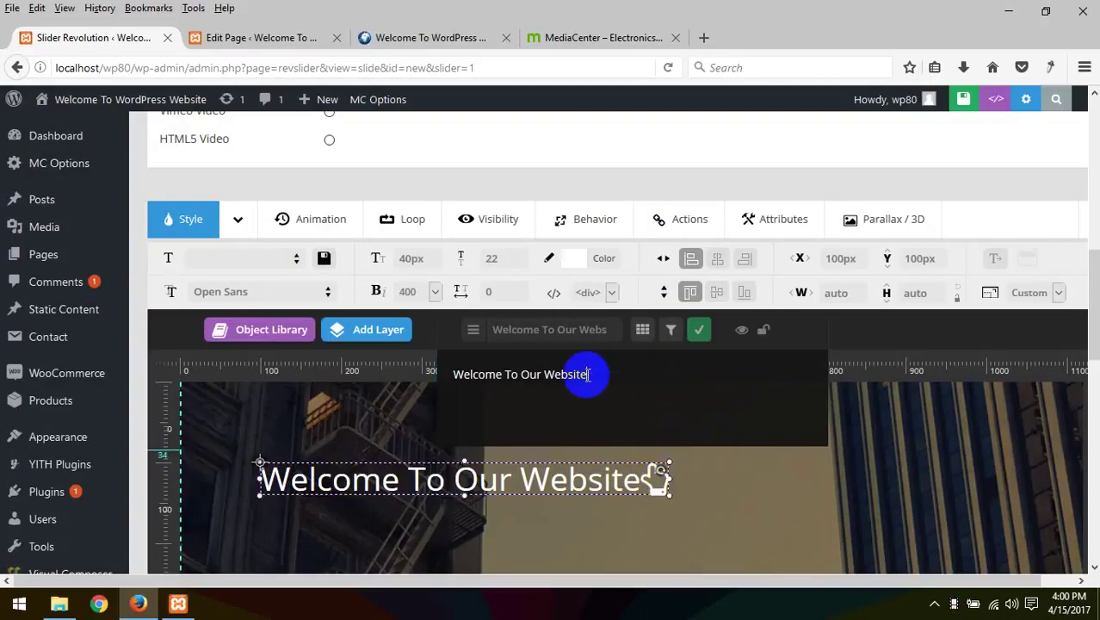
left_click(672, 332)
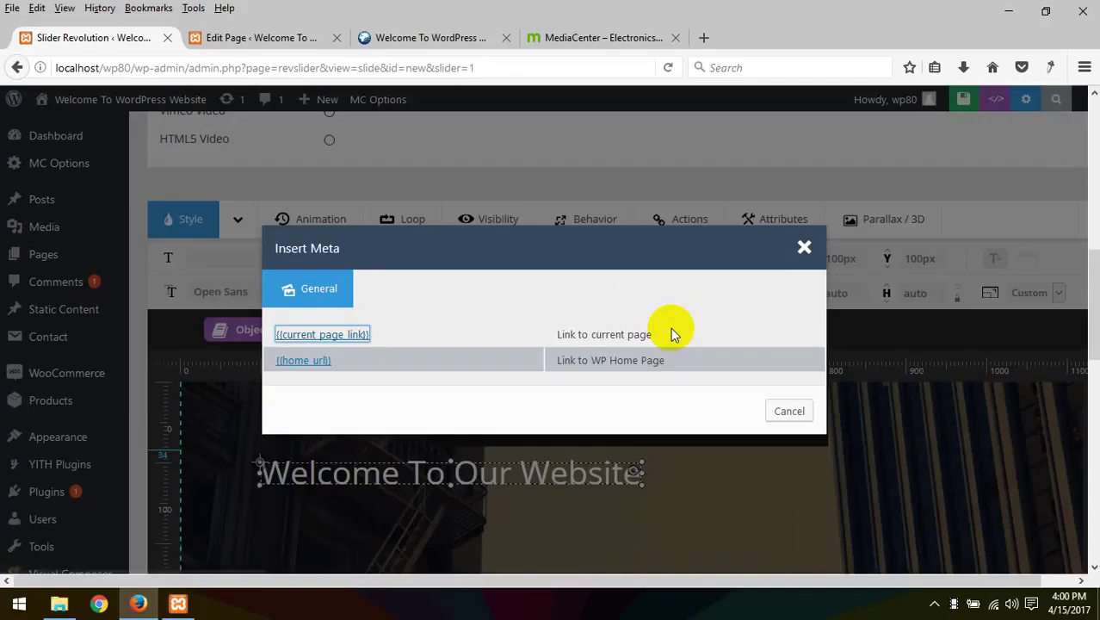
scroll(527, 372, "down", 1)
scroll(527, 371, "down", 2)
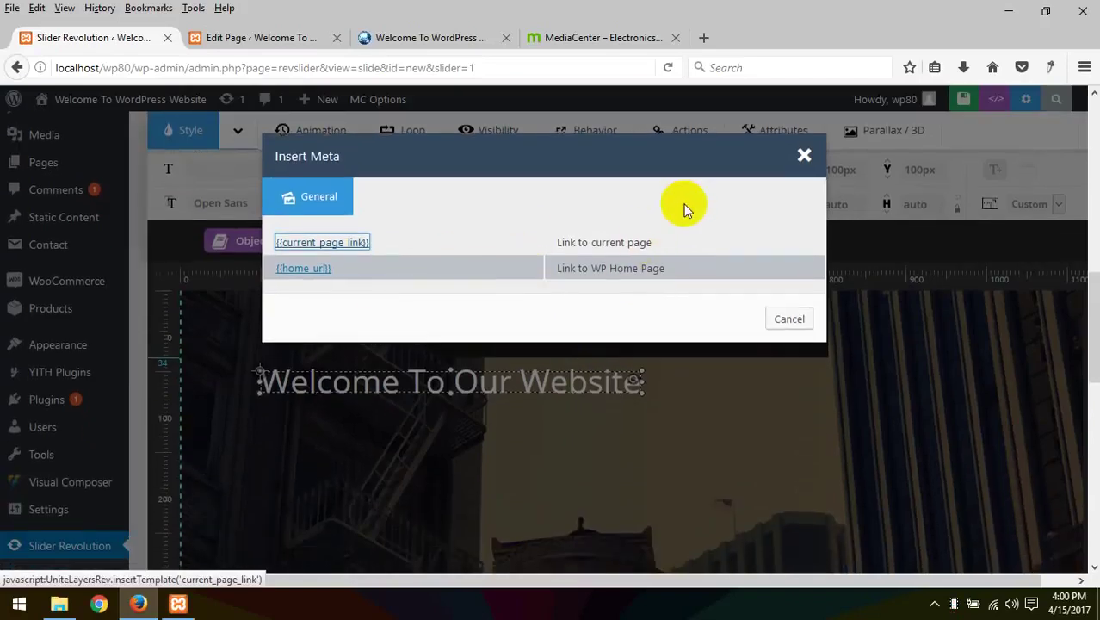
left_click(806, 157)
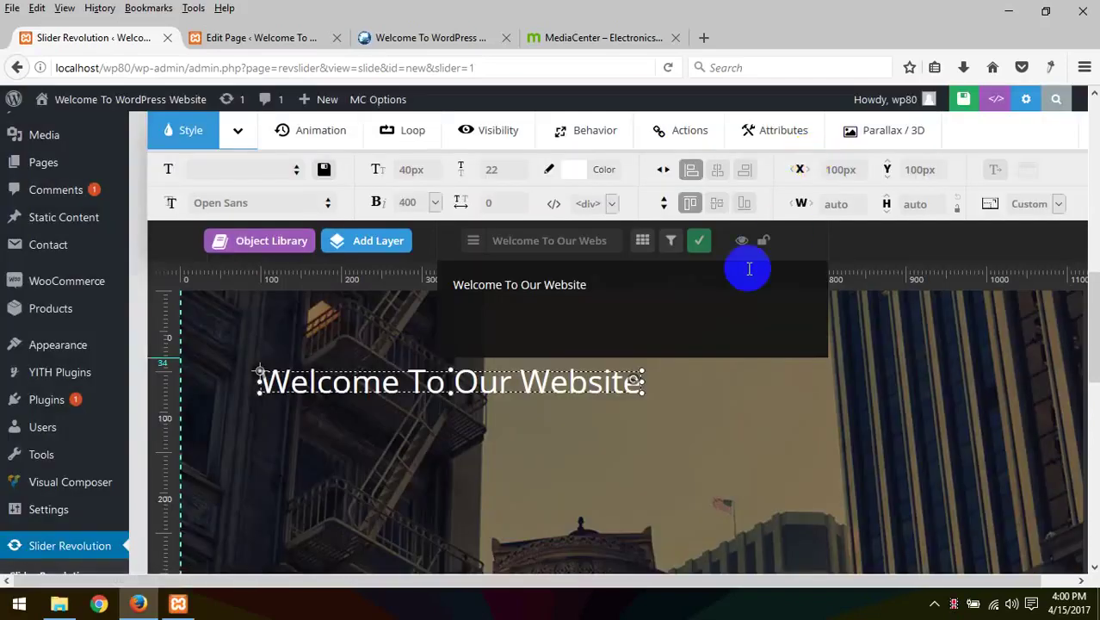
left_click(699, 241)
left_click(701, 243)
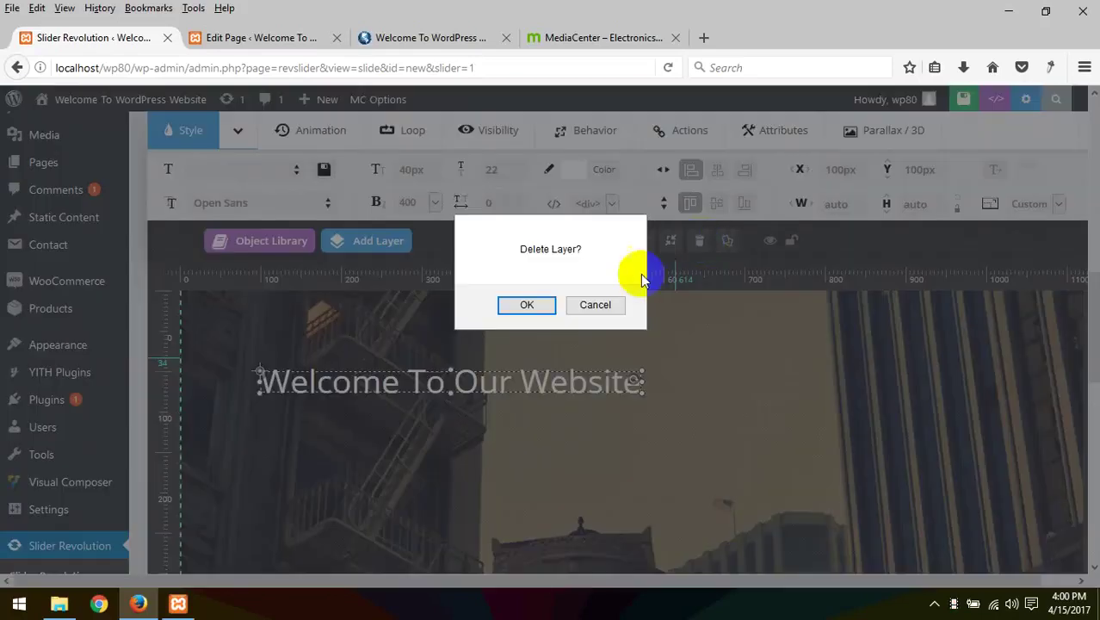
left_click(595, 305)
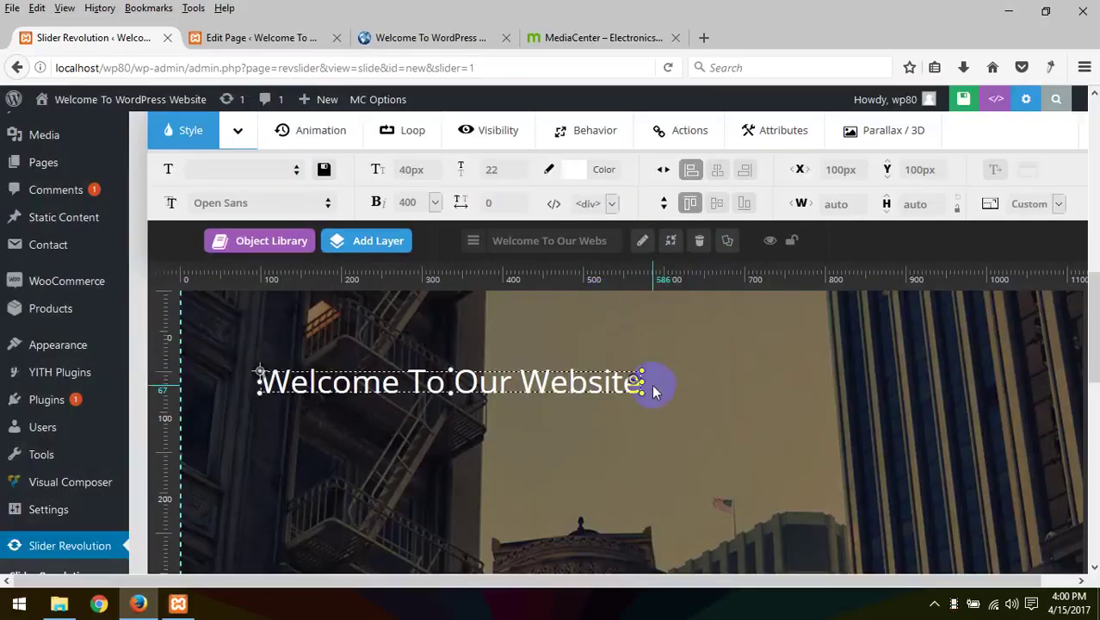
Step: Set the text color of the "Welcome To Our Website" layer to the red core preset #ff3a2d
double_click(545, 385)
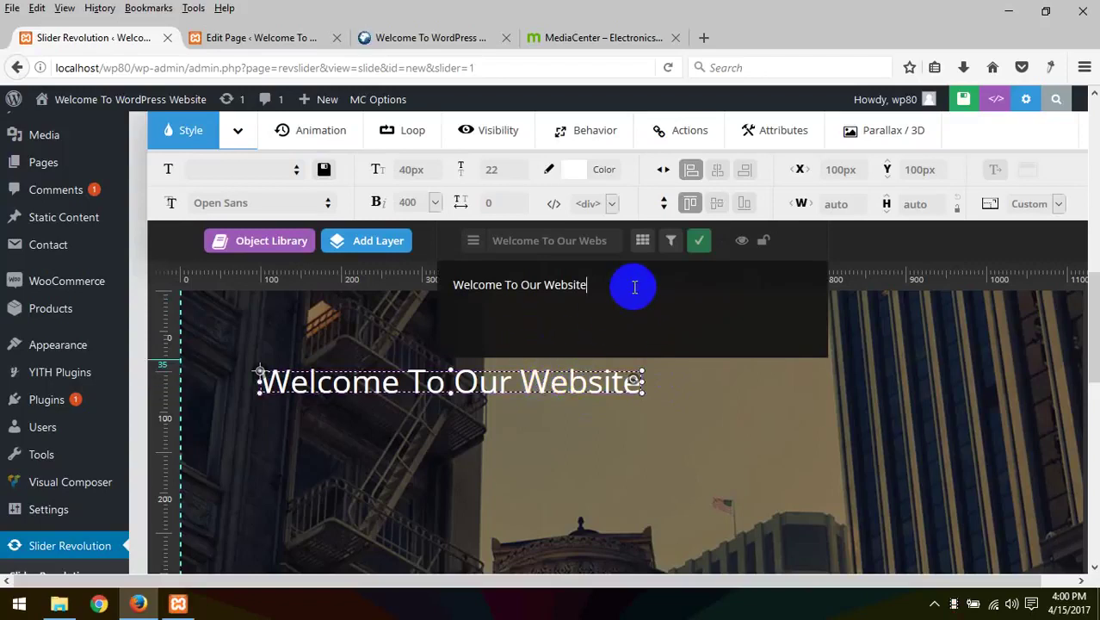
scroll(642, 281, "up", 3)
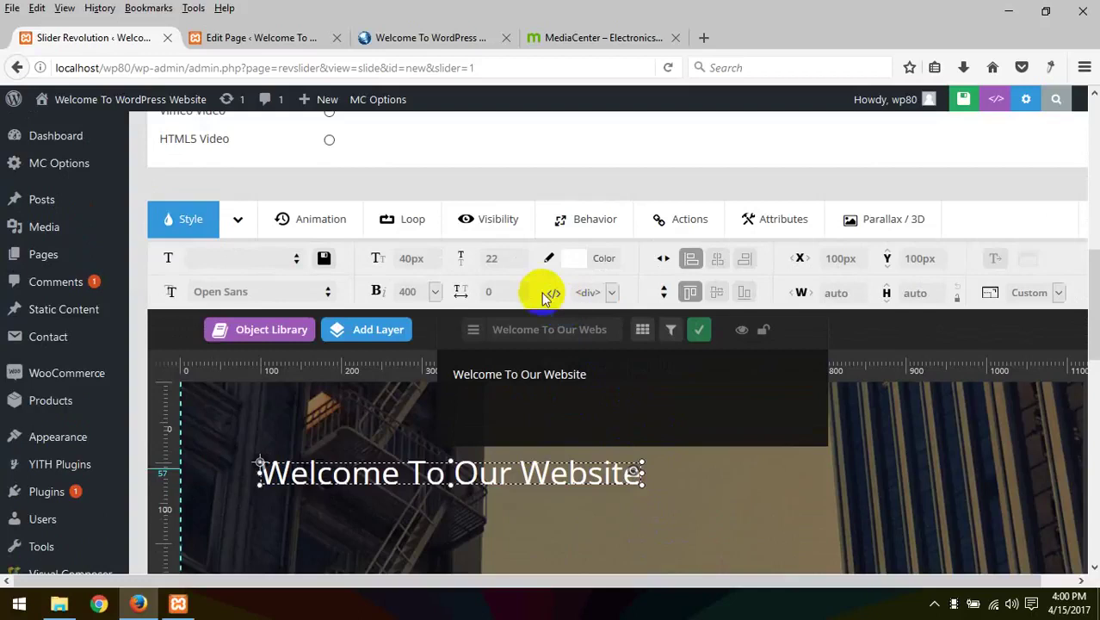
left_click(585, 270)
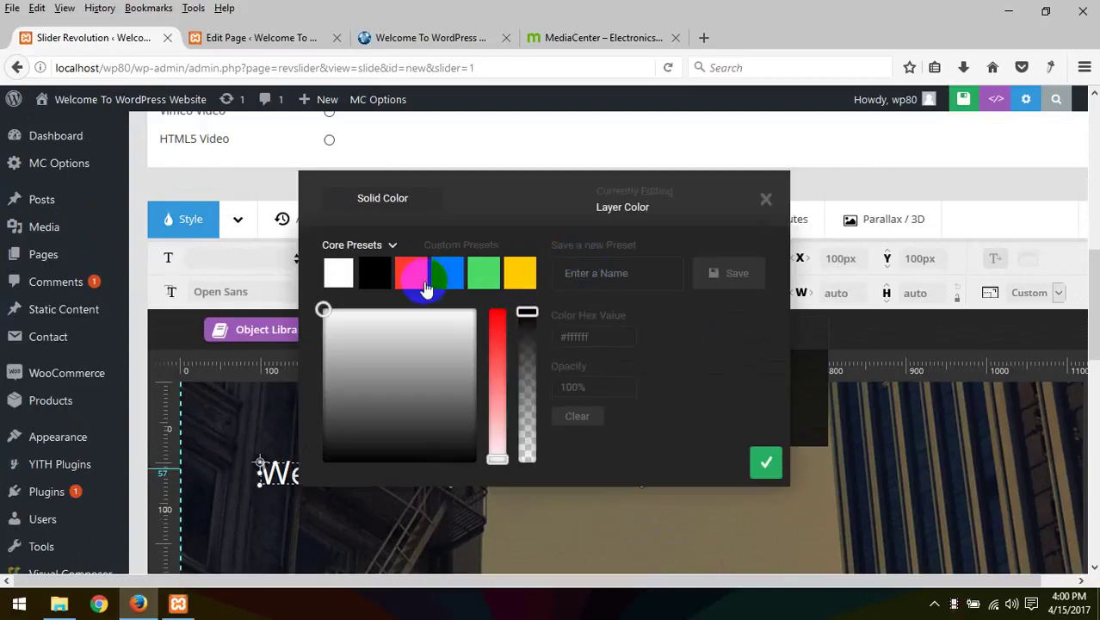
left_click(422, 277)
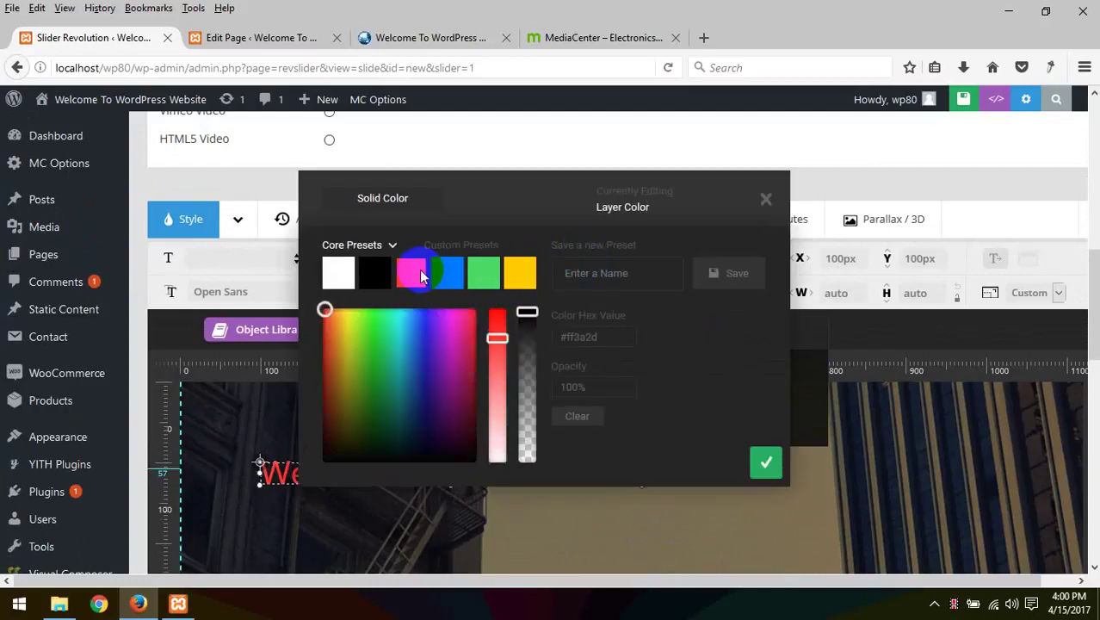
left_click(763, 468)
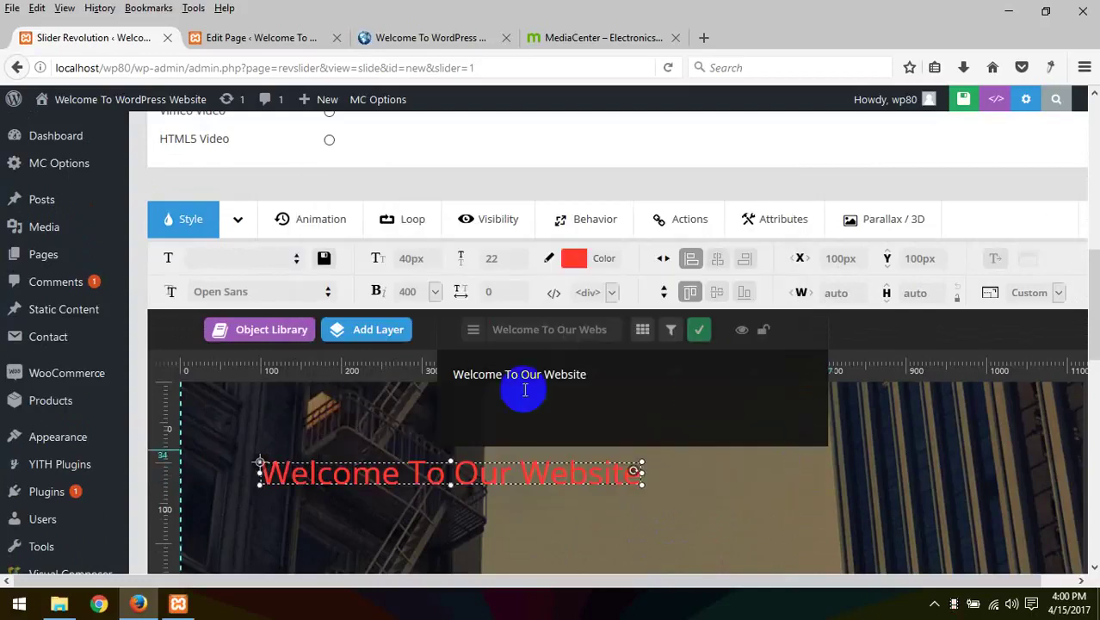
left_click(661, 268)
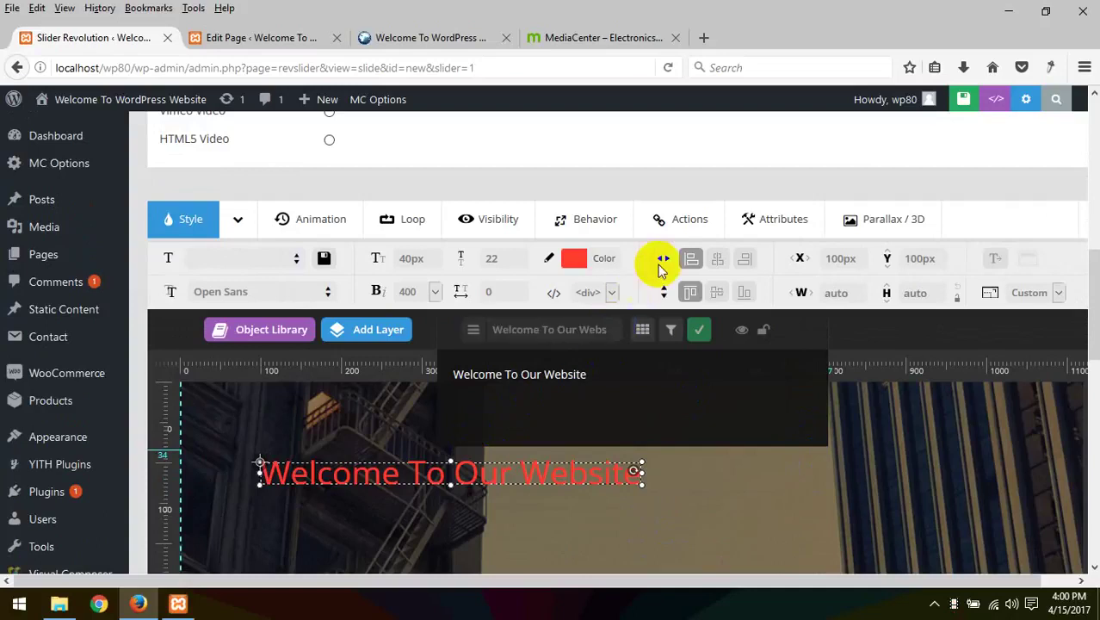
Step: Examine the start animation templates available for the "Welcome To Our Website" layer, from the special effects to the version 4.0 animations
left_click(303, 217)
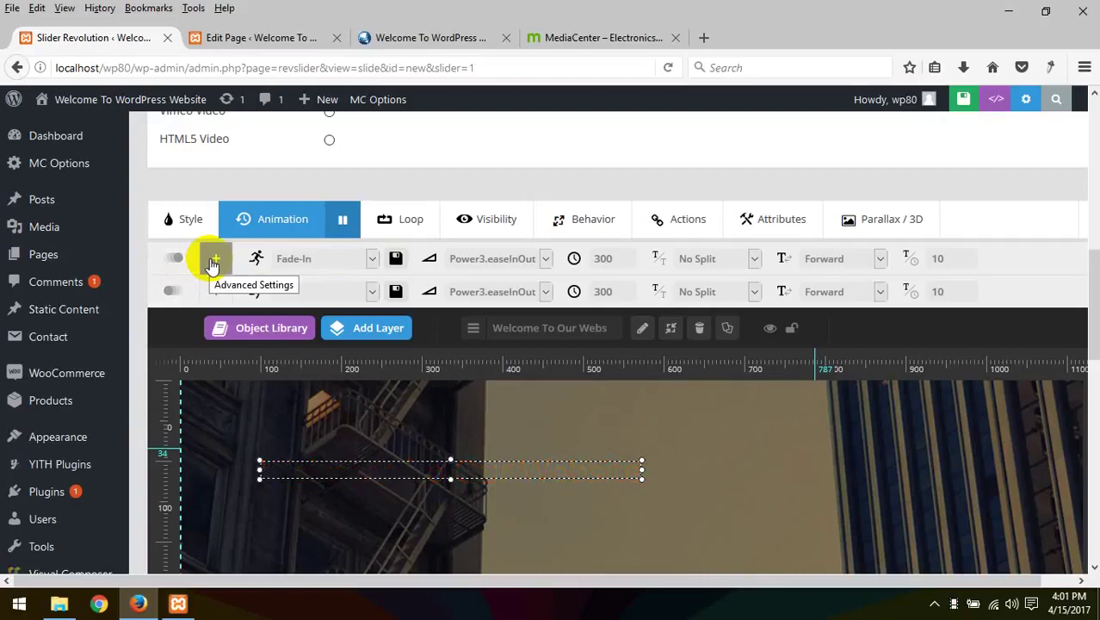
left_click(346, 259)
scroll(345, 416, "down", 5)
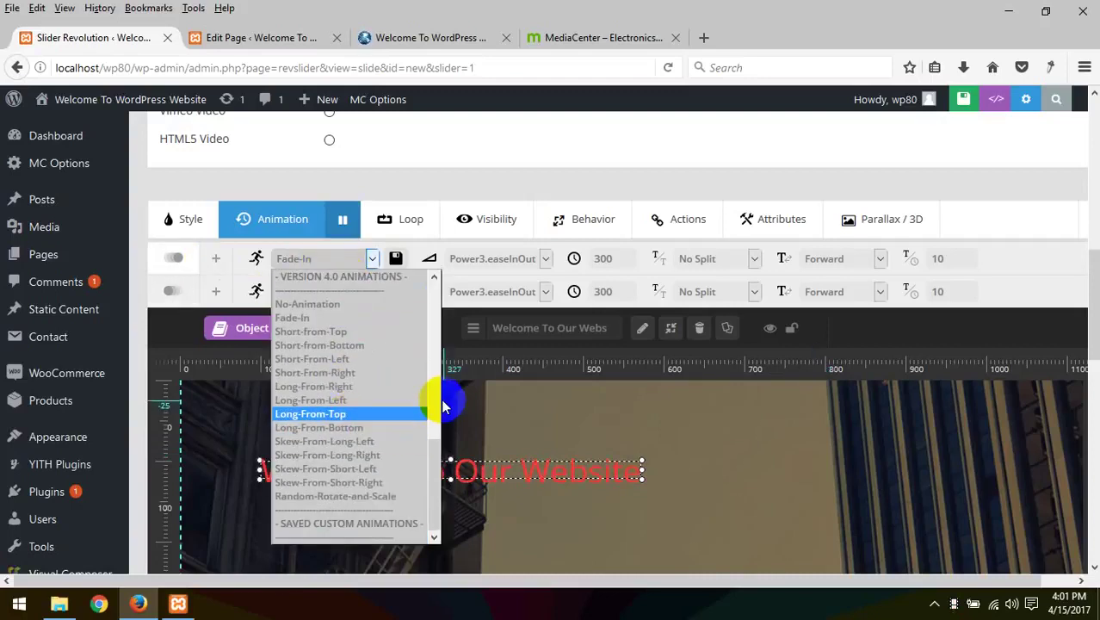
left_click_drag(436, 459, 432, 366)
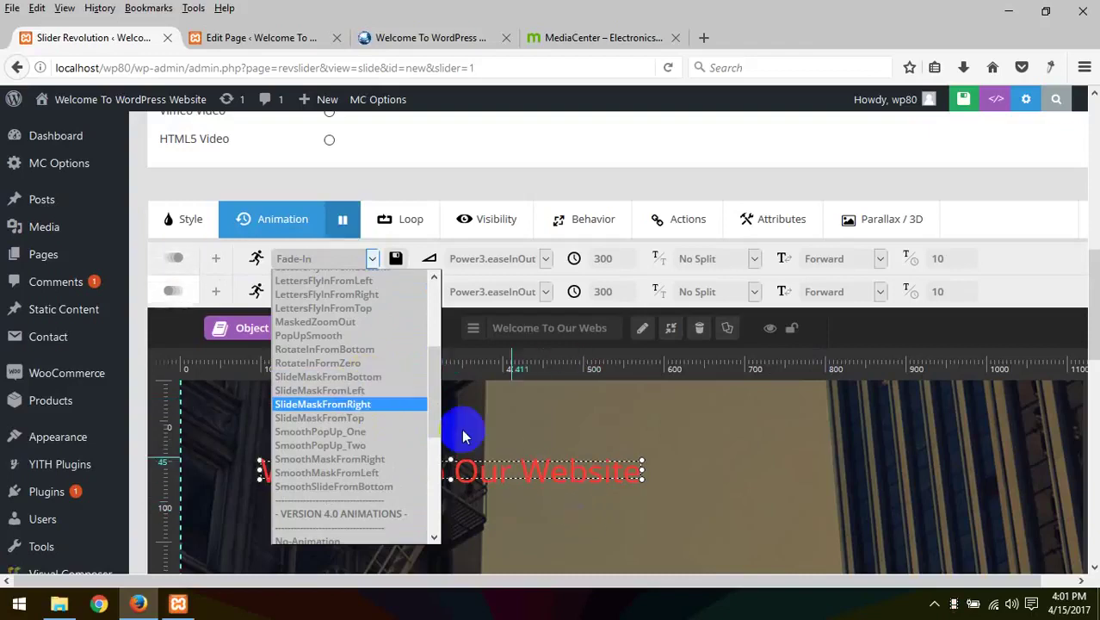
scroll(360, 353, "up", 3)
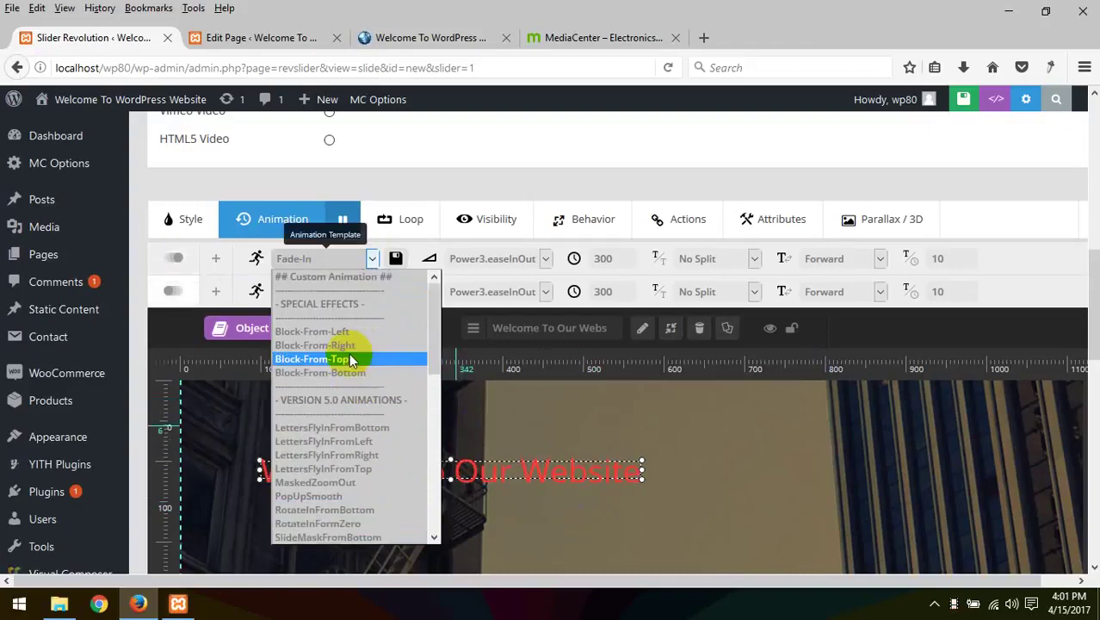
scroll(349, 362, "down", 1)
scroll(347, 376, "down", 2)
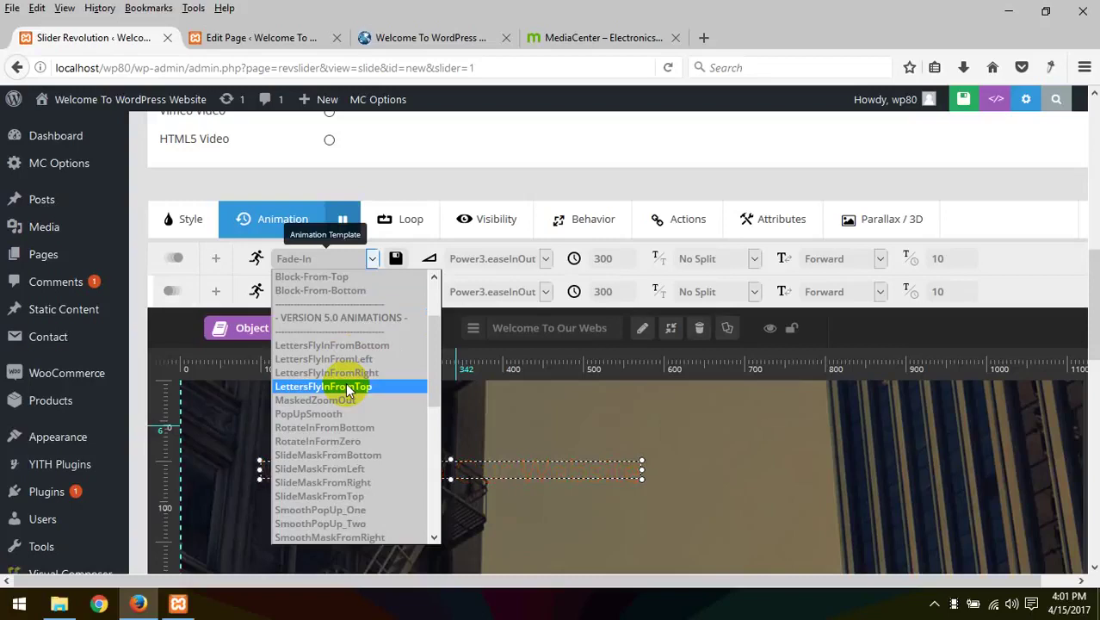
scroll(349, 389, "down", 7)
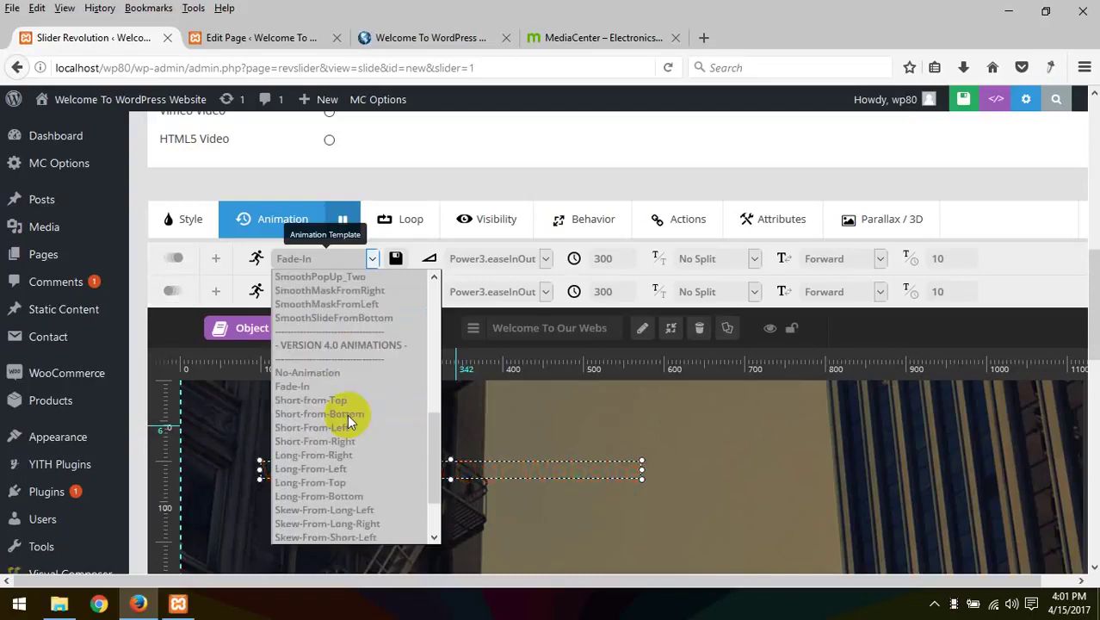
scroll(347, 432, "down", 2)
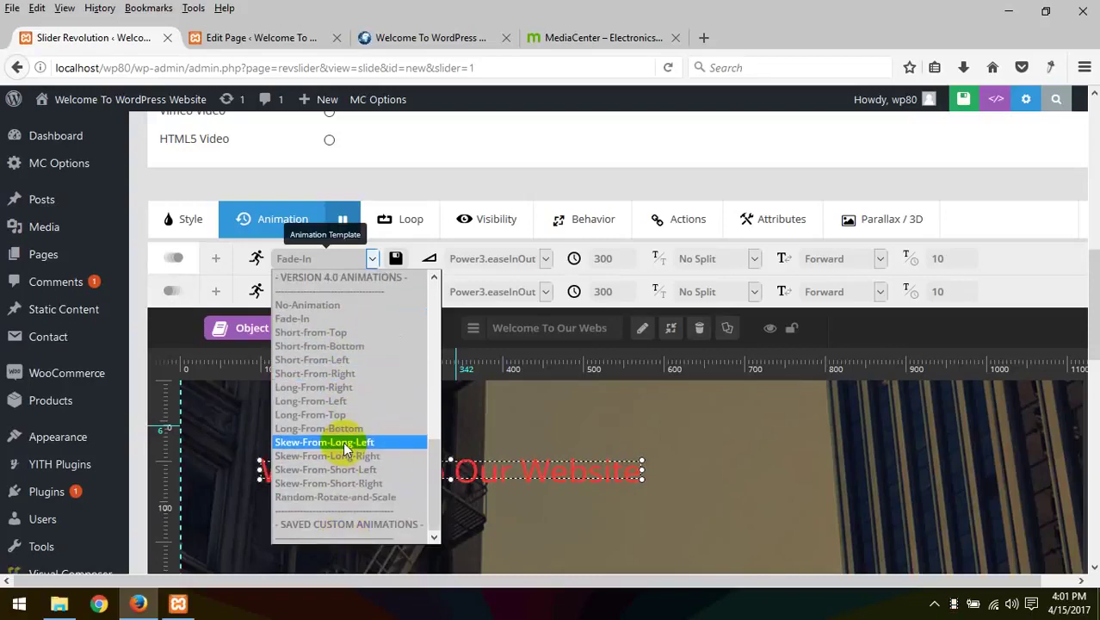
scroll(342, 430, "up", 7)
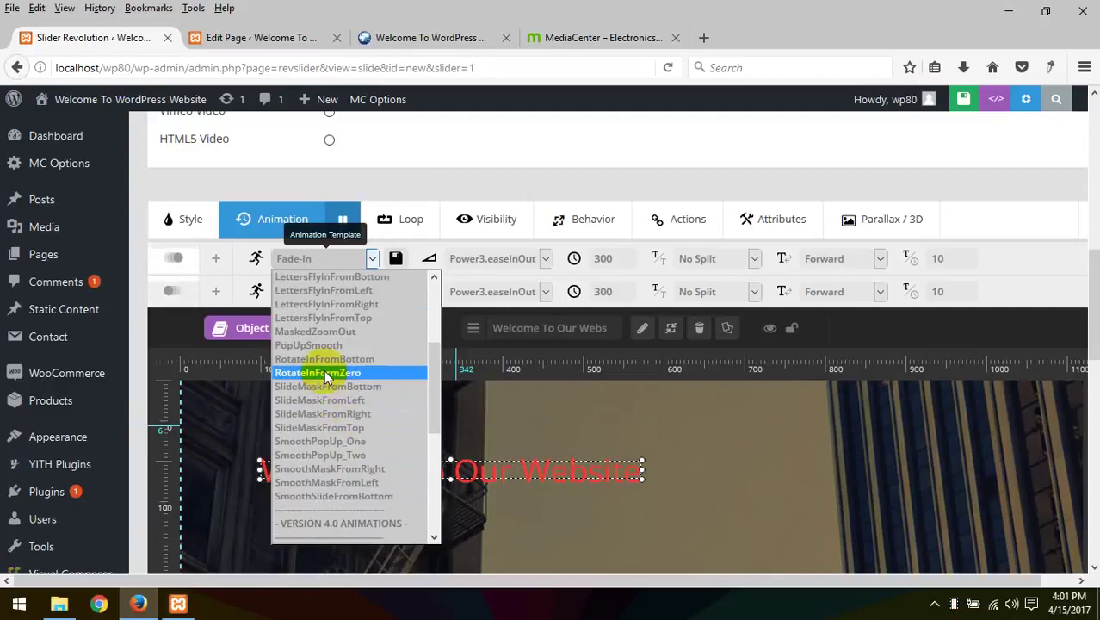
left_click(497, 136)
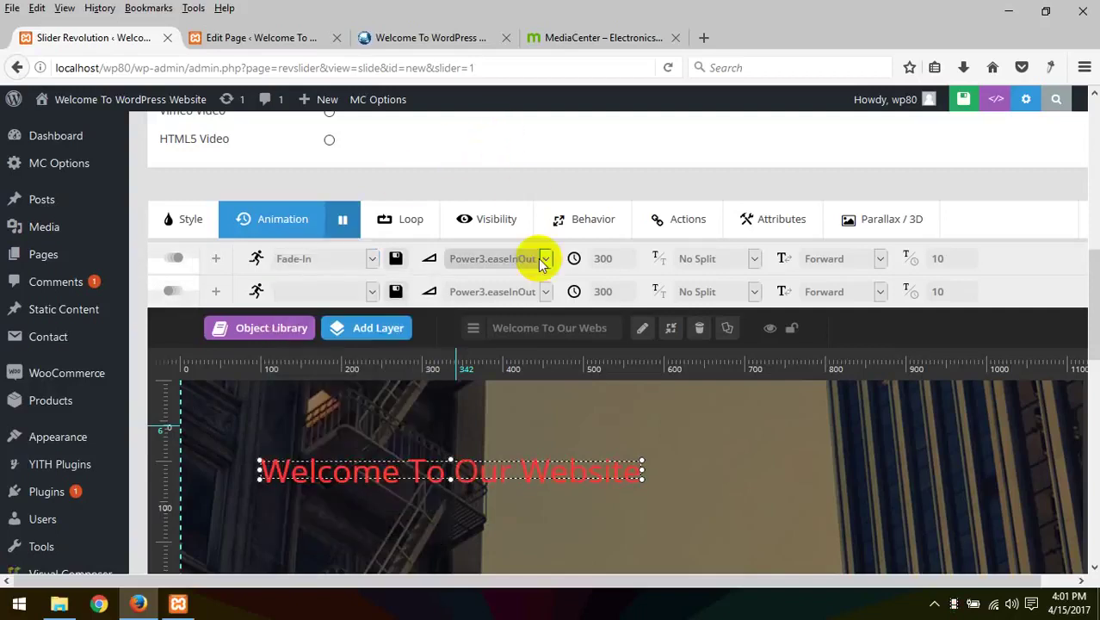
Step: Set the "Welcome To Our Website" layer's start animation to Long-From-Right with a speed of 2000 ms
double_click(603, 258)
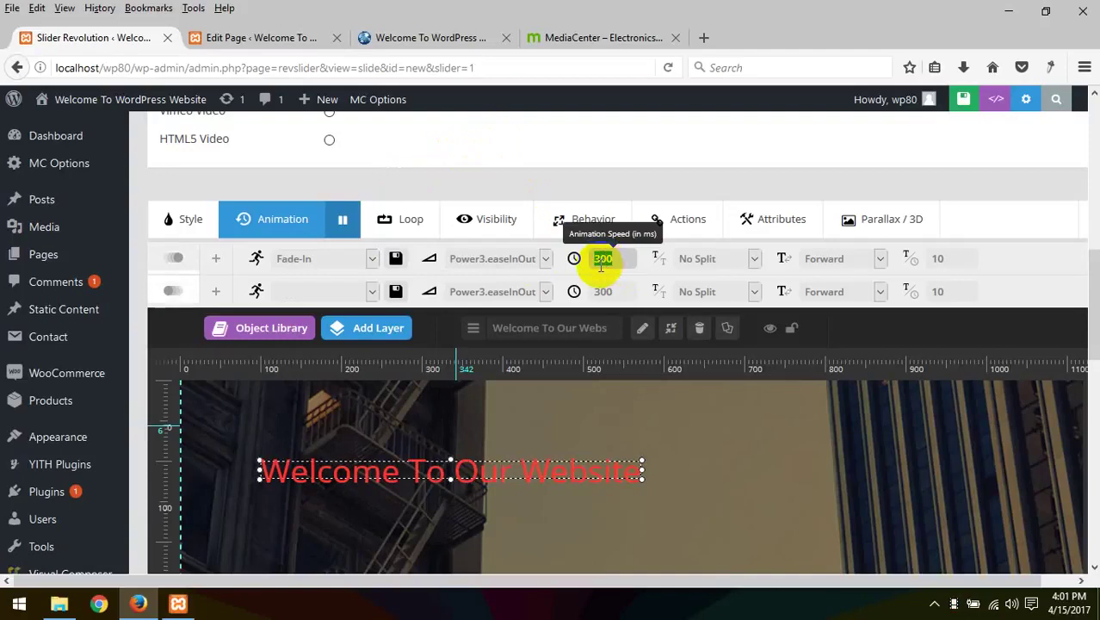
key("BackSpace")
type("2000")
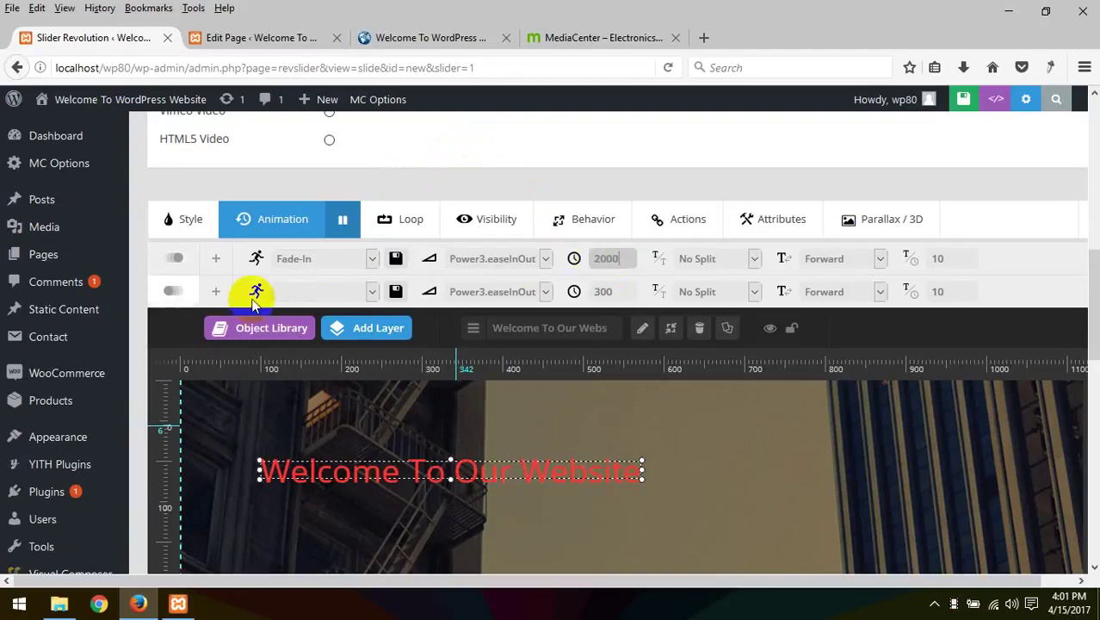
left_click(288, 260)
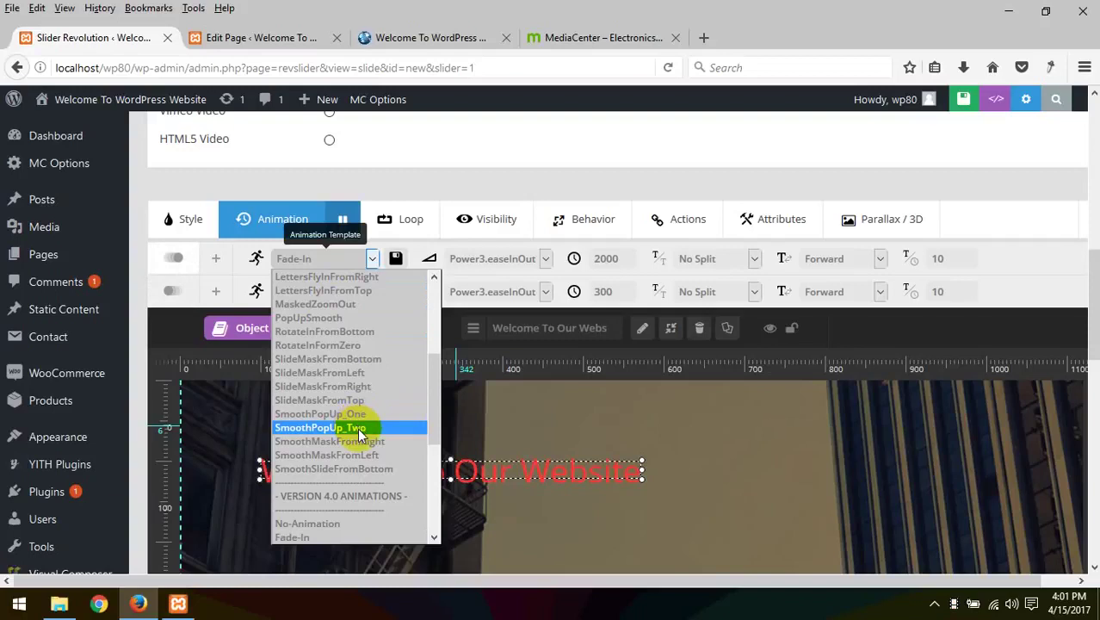
scroll(358, 427, "down", 4)
scroll(358, 428, "down", 1)
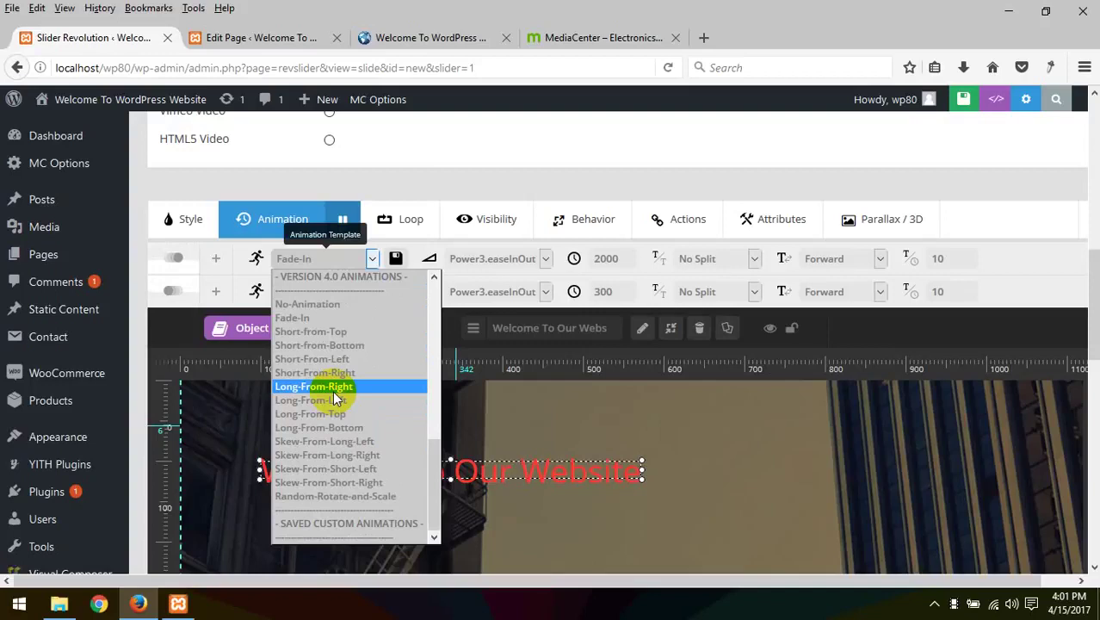
left_click(333, 392)
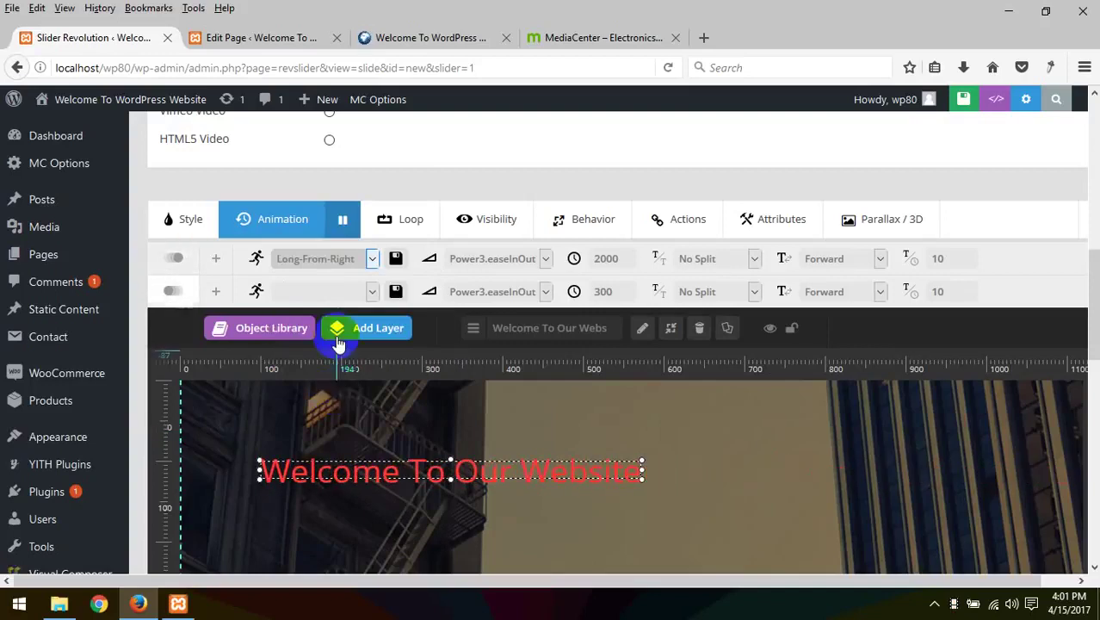
Step: Set the "Welcome To Our Website" layer's end animation to Long-To-Left with a speed of 1000 ms
left_click(324, 295)
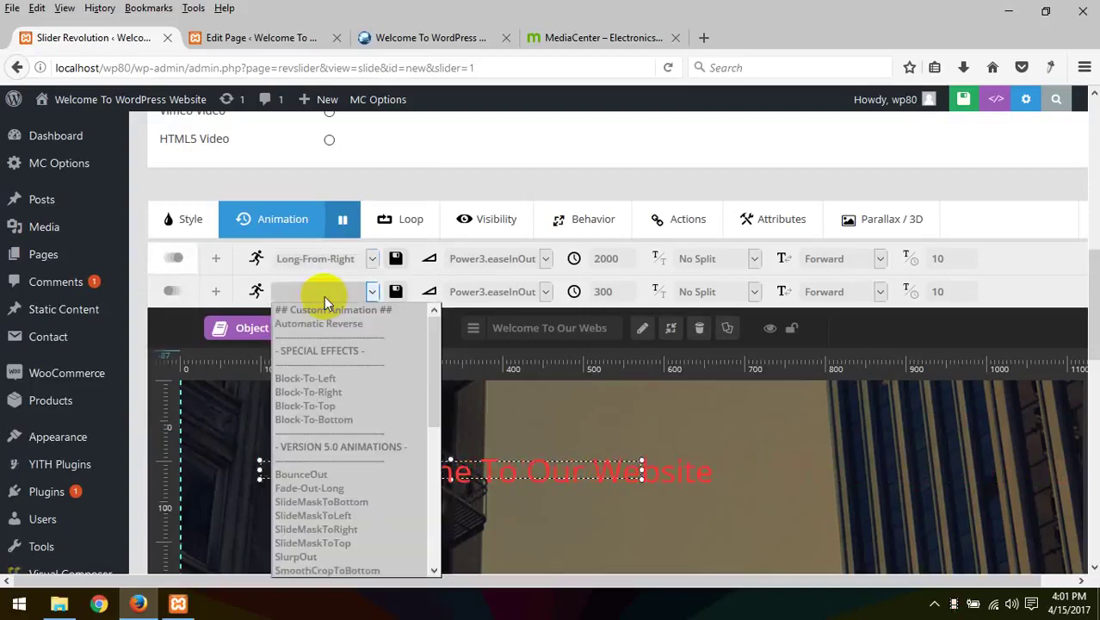
scroll(348, 401, "down", 5)
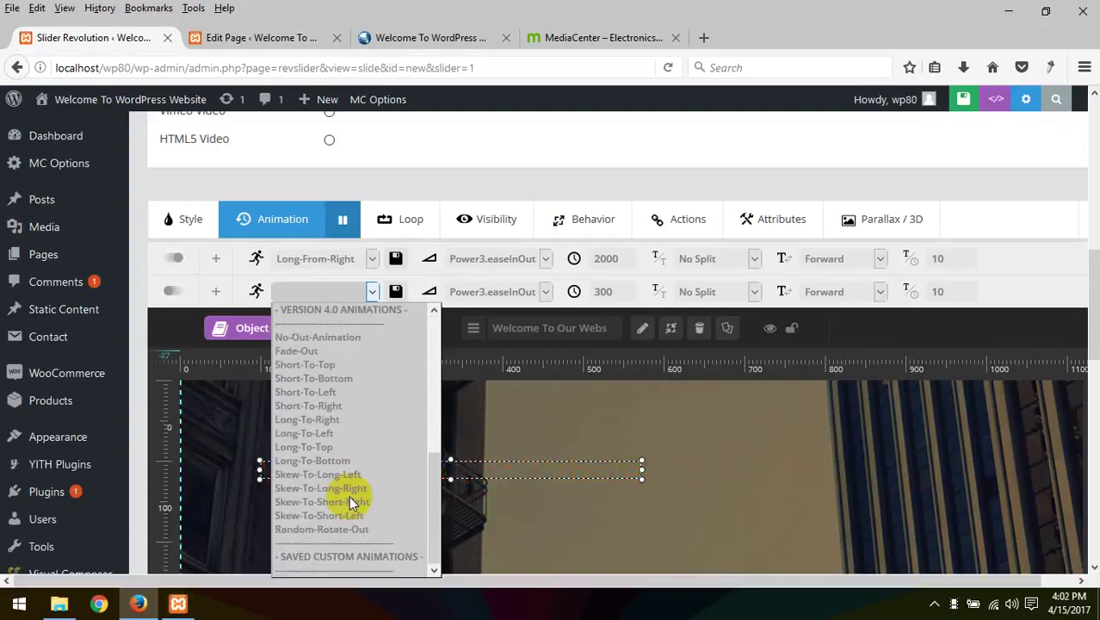
left_click(346, 432)
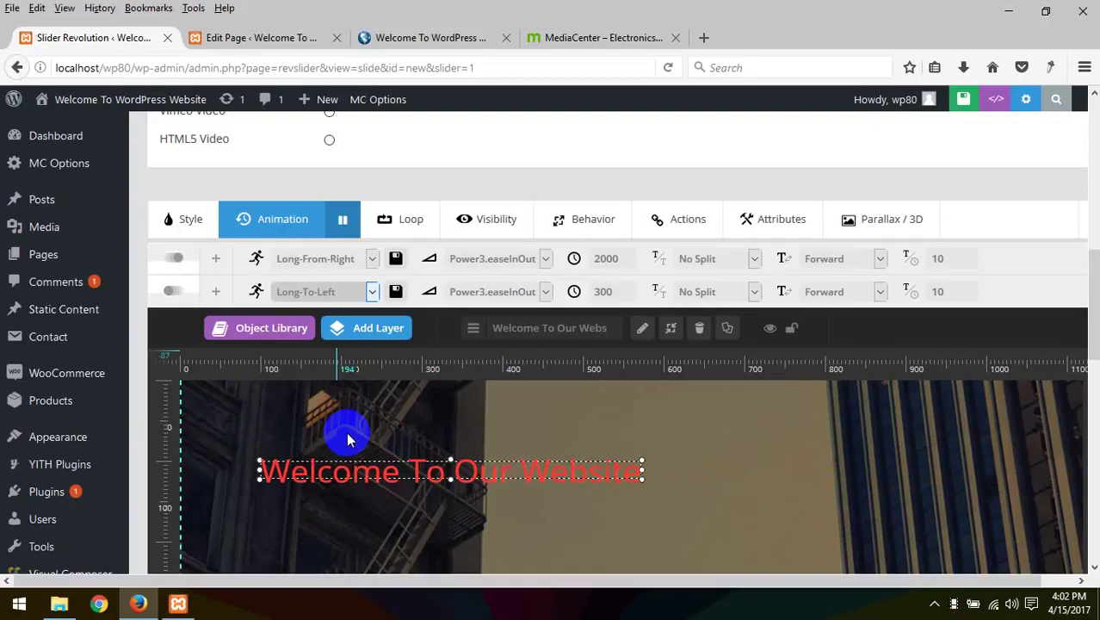
double_click(602, 291)
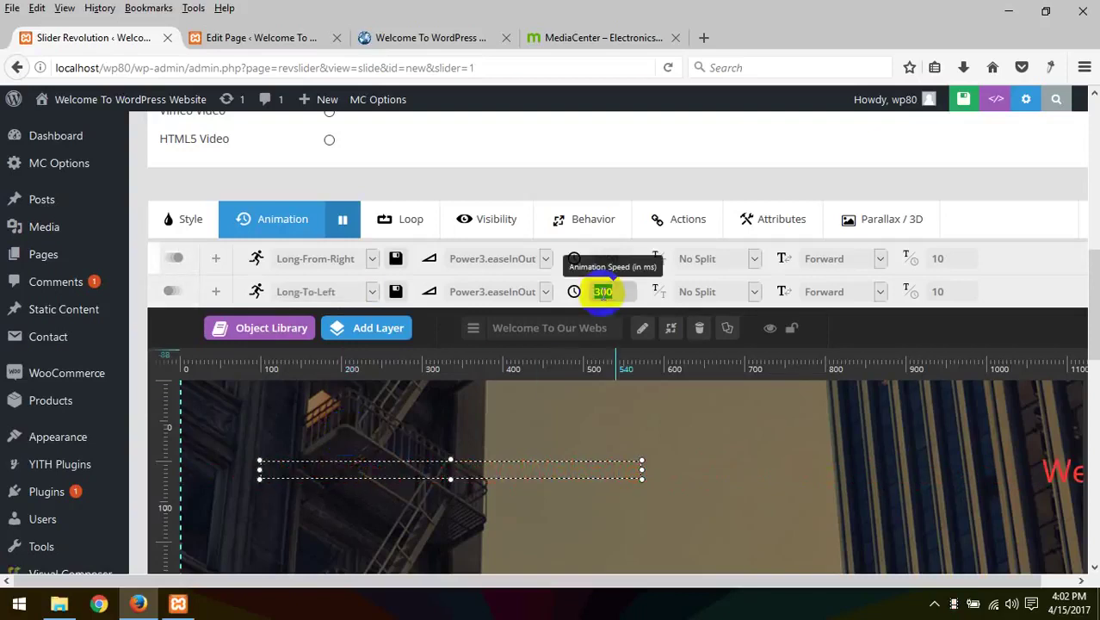
type("1500")
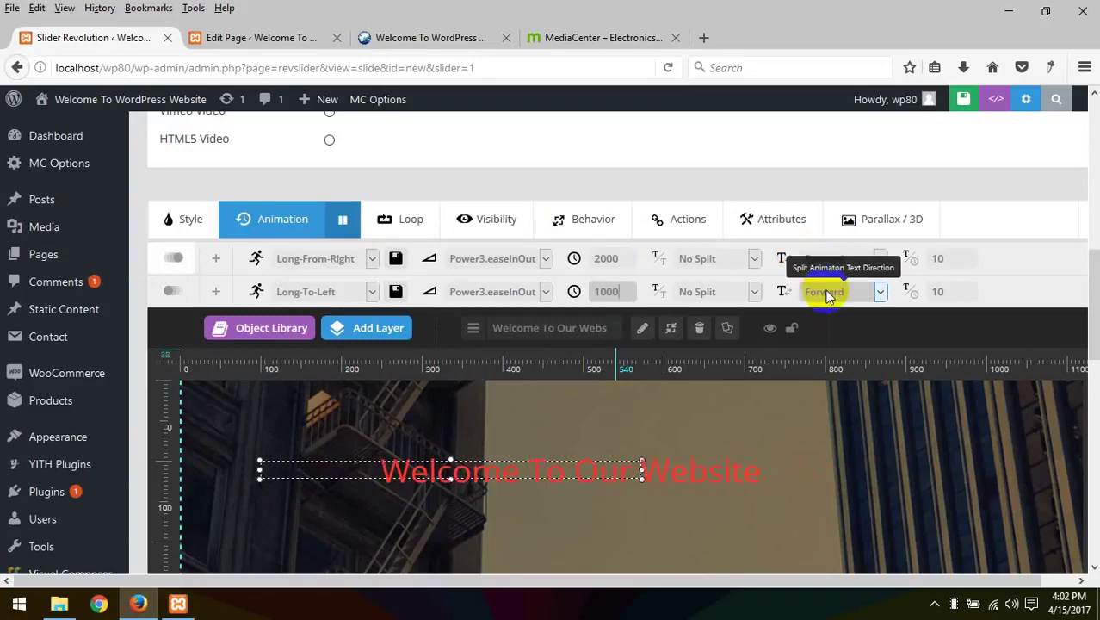
Step: Enlarge the "Welcome To Our Website" layer's box to about 600 px wide and make it slightly taller
scroll(991, 179, "down", 2)
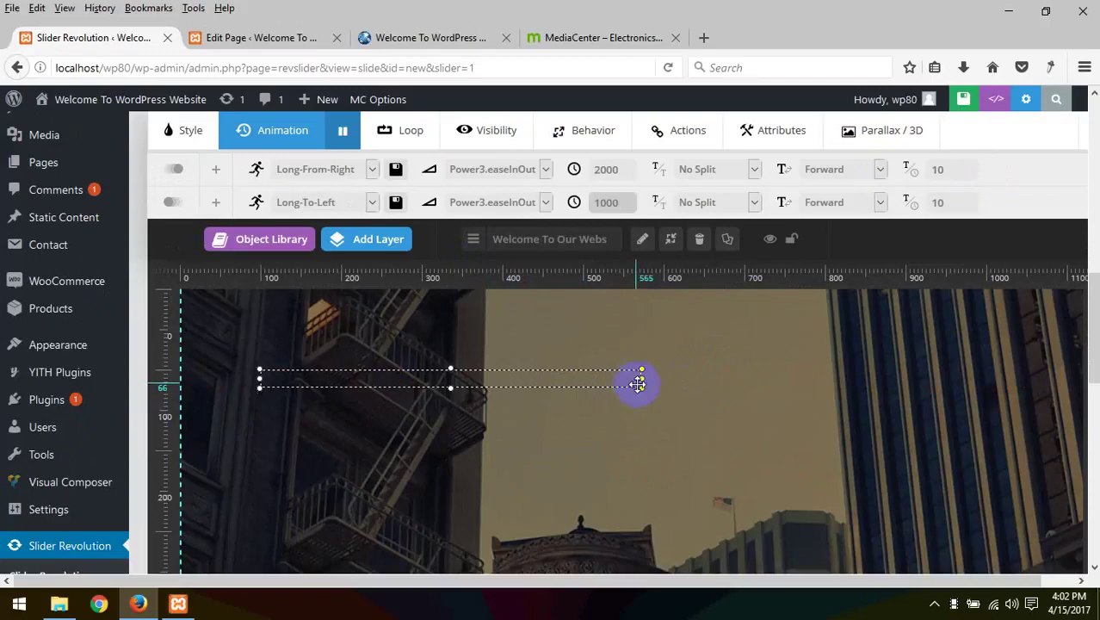
left_click_drag(641, 385, 745, 414)
Step: Add an image layer to the slide using the golden eggs in a straw nest picture from the media library
left_click(397, 249)
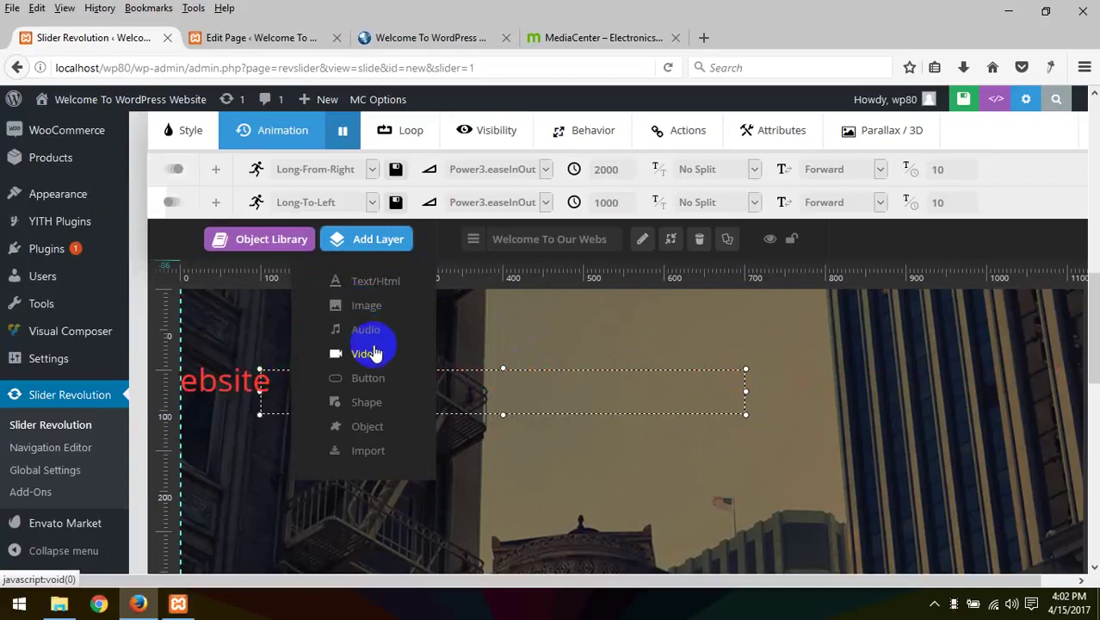
scroll(448, 236, "up", 5)
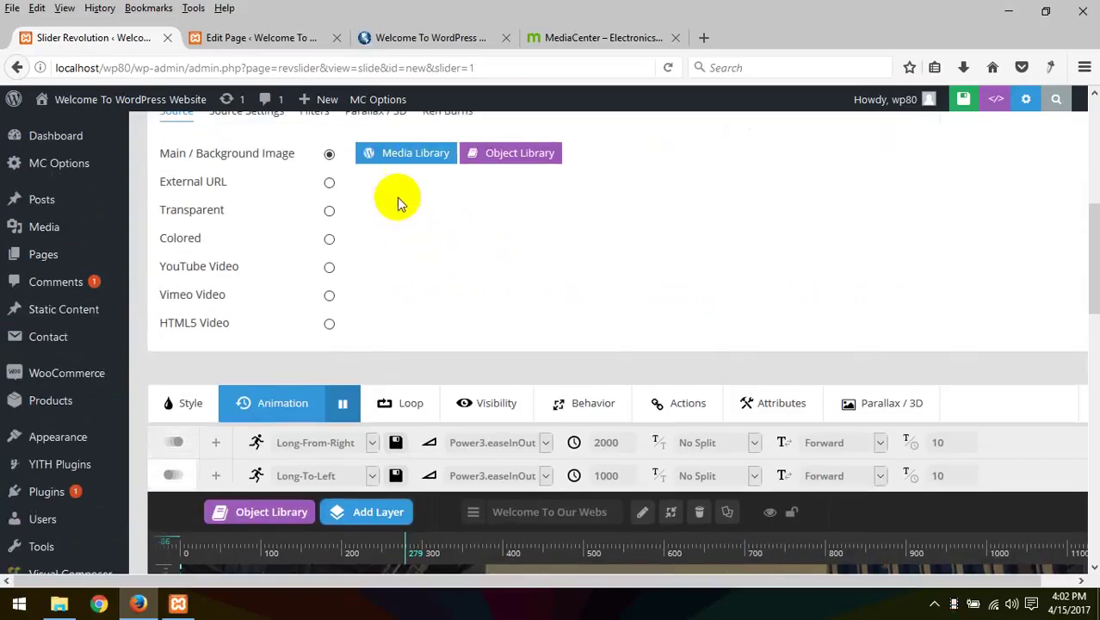
scroll(423, 276, "down", 5)
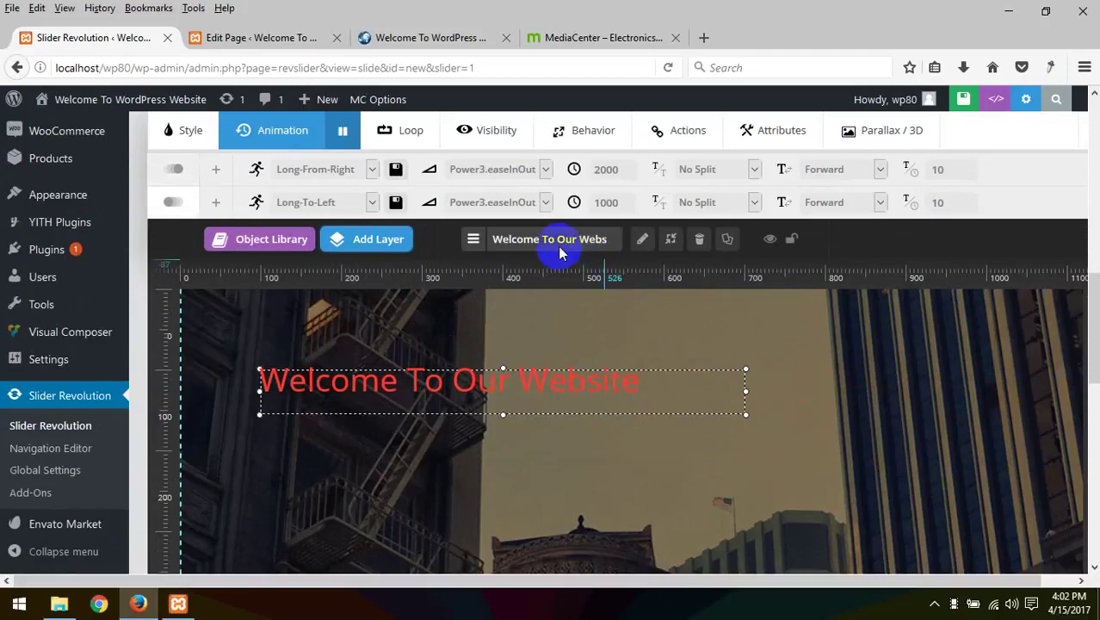
mouse_move(385, 247)
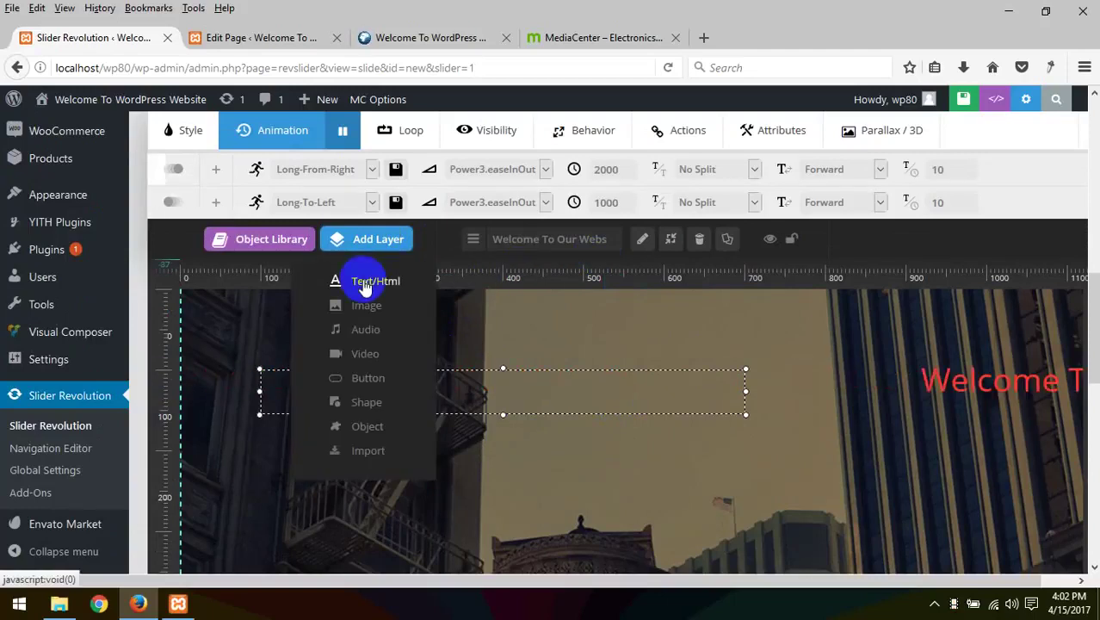
left_click(367, 306)
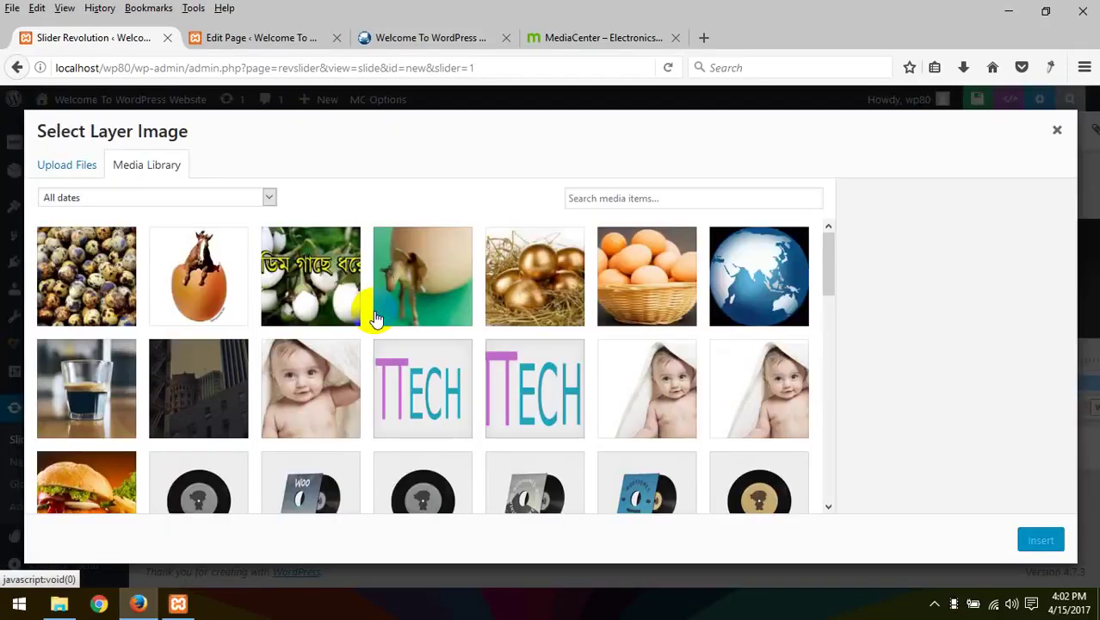
scroll(385, 315, "down", 2)
scroll(437, 356, "up", 2)
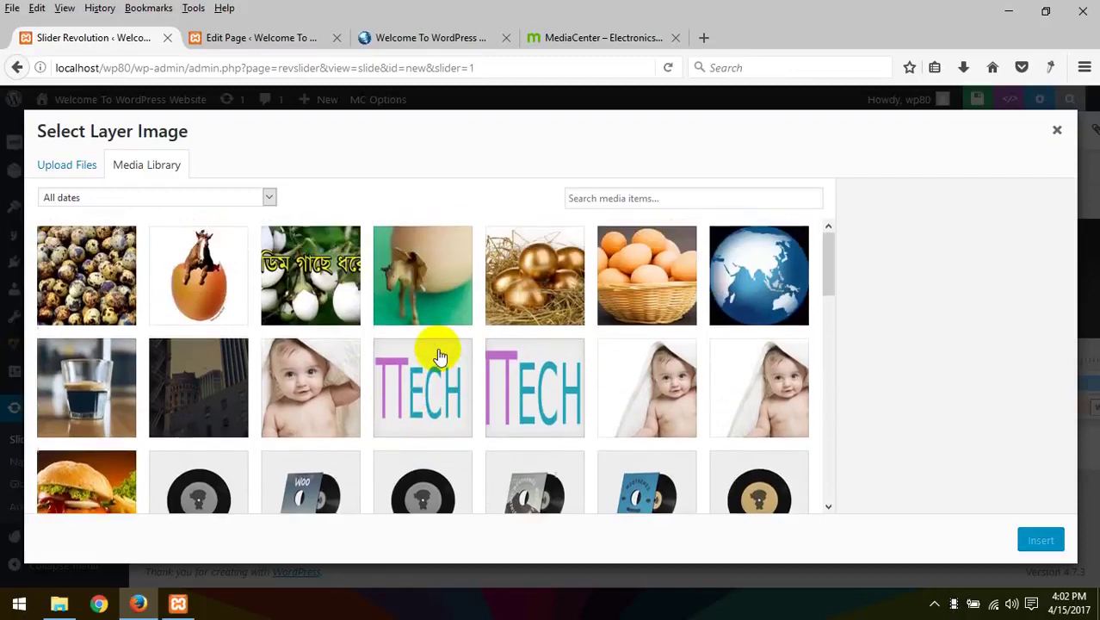
scroll(439, 356, "down", 10)
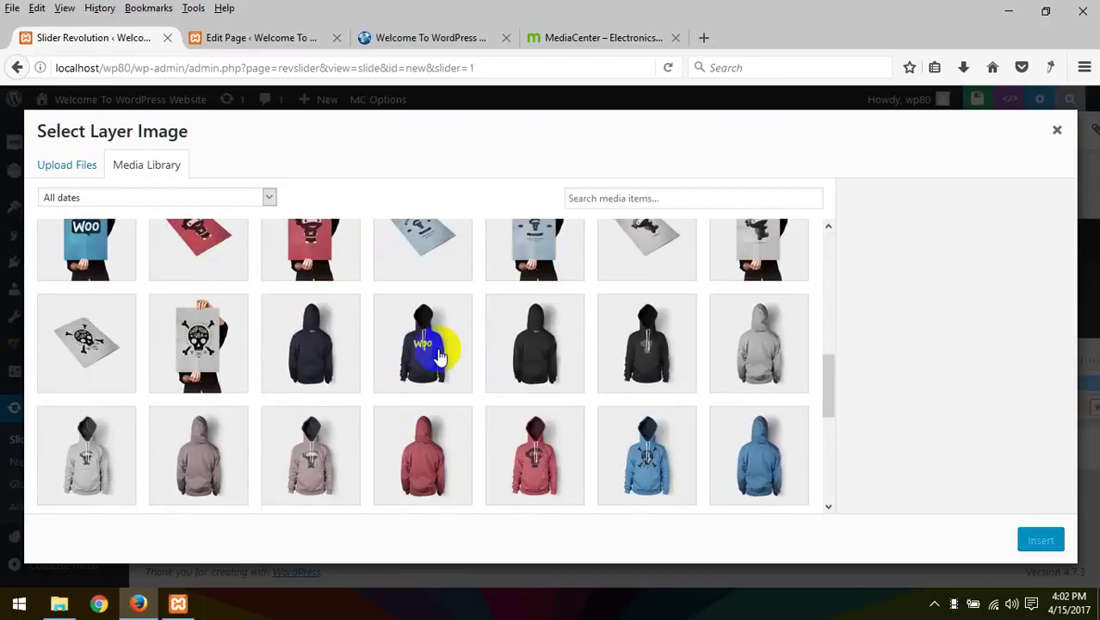
scroll(439, 356, "up", 10)
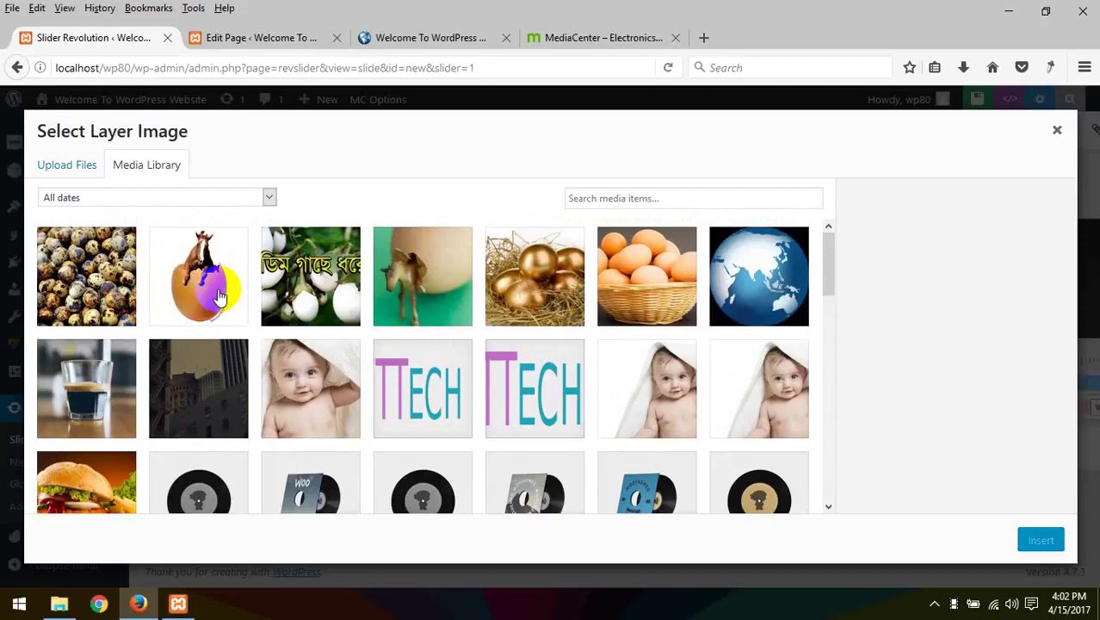
scroll(221, 294, "down", 2)
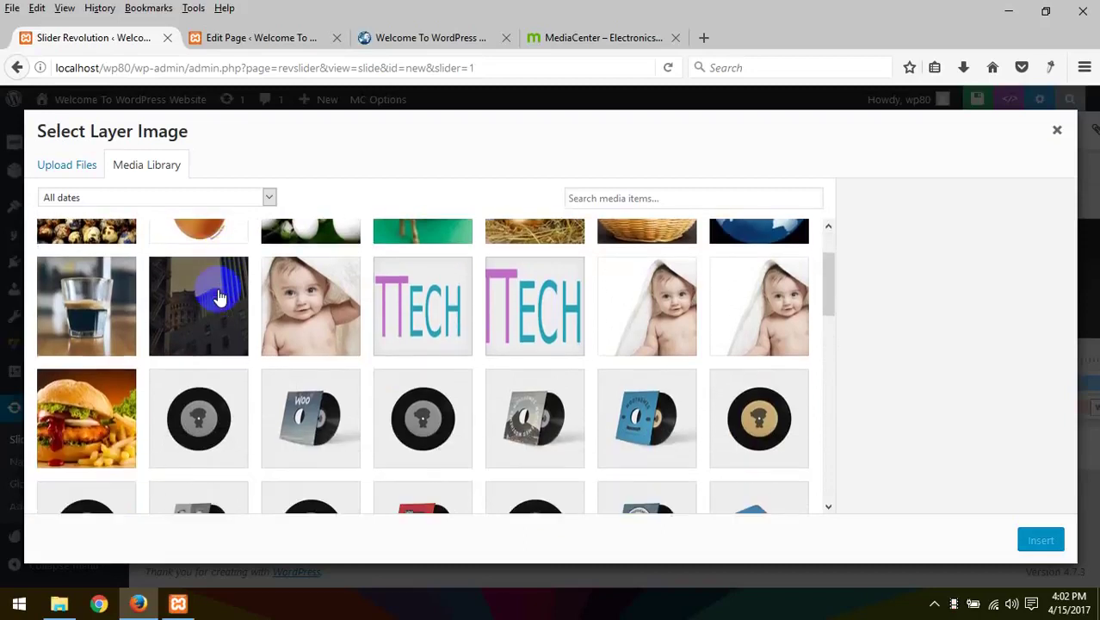
scroll(221, 294, "down", 6)
scroll(581, 330, "up", 10)
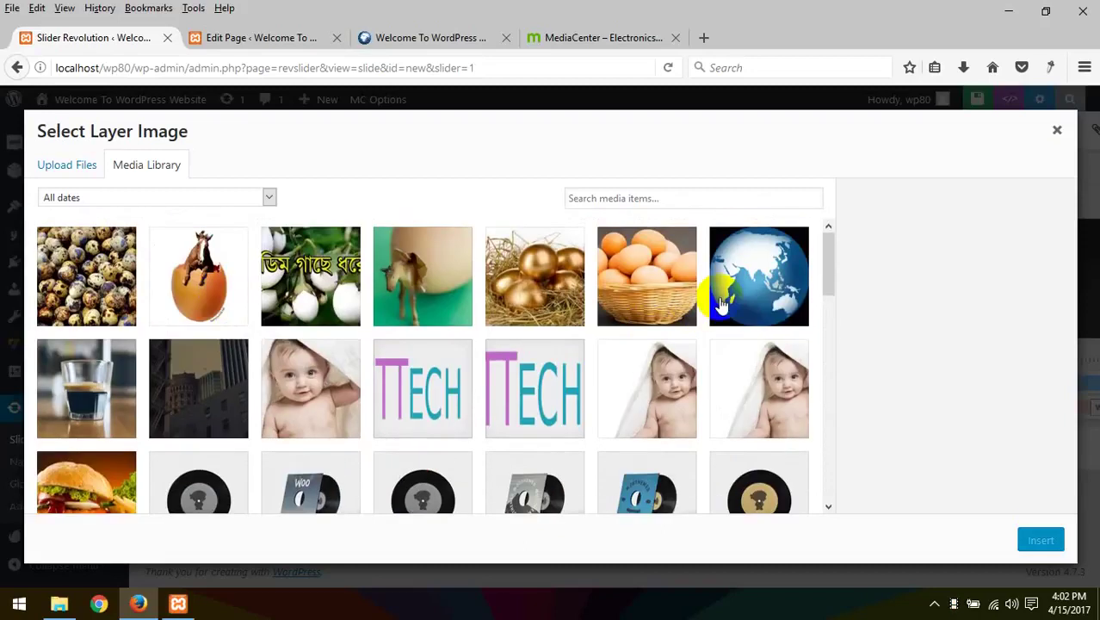
left_click(530, 292)
left_click(1042, 541)
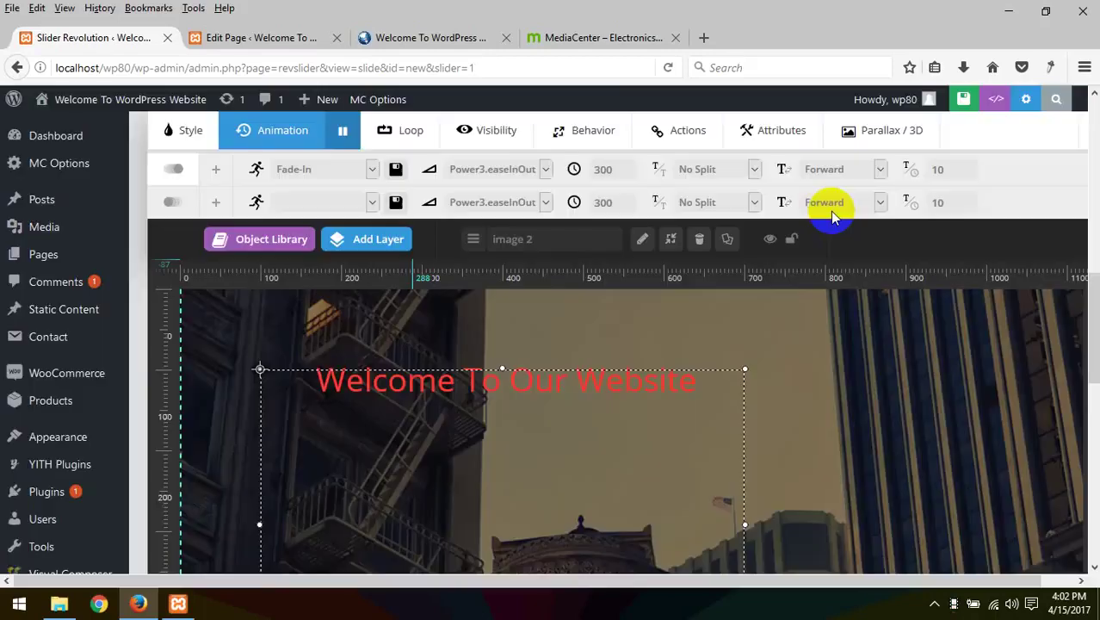
scroll(744, 326, "down", 2)
scroll(689, 360, "up", 2)
scroll(689, 359, "up", 1)
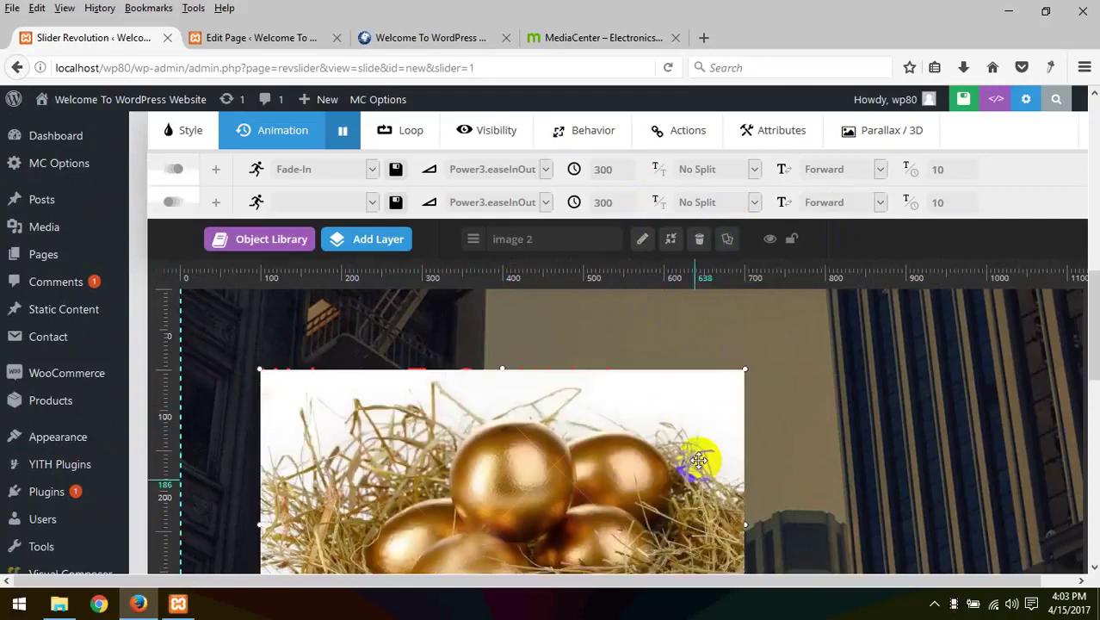
double_click(741, 380)
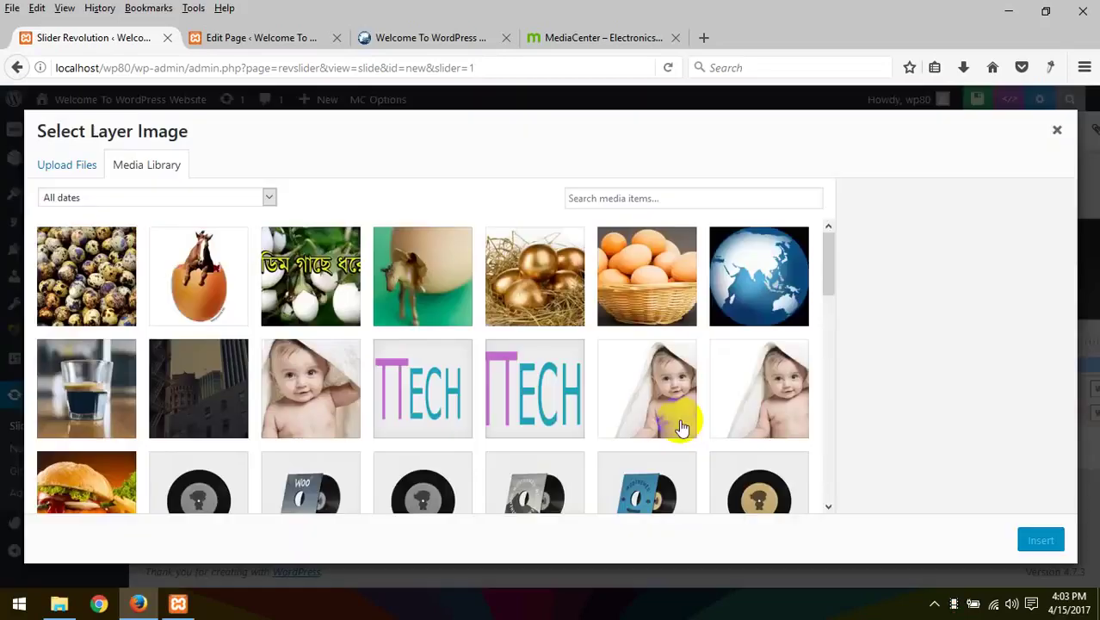
left_click(678, 422)
left_click(1057, 131)
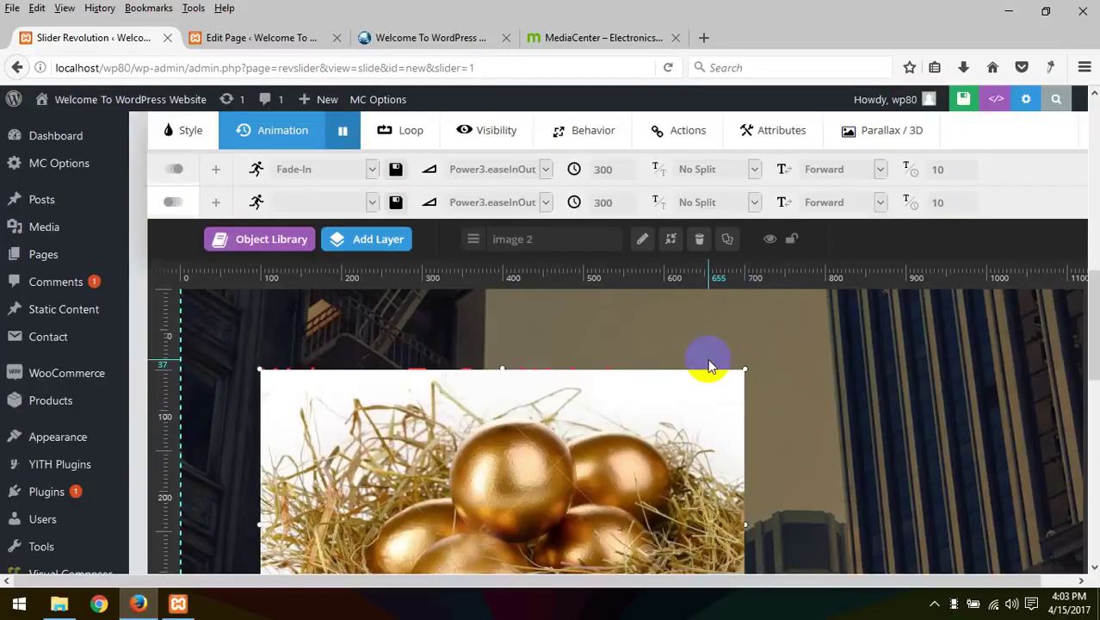
Step: Delete the golden eggs image layer from the slide
right_click(728, 379)
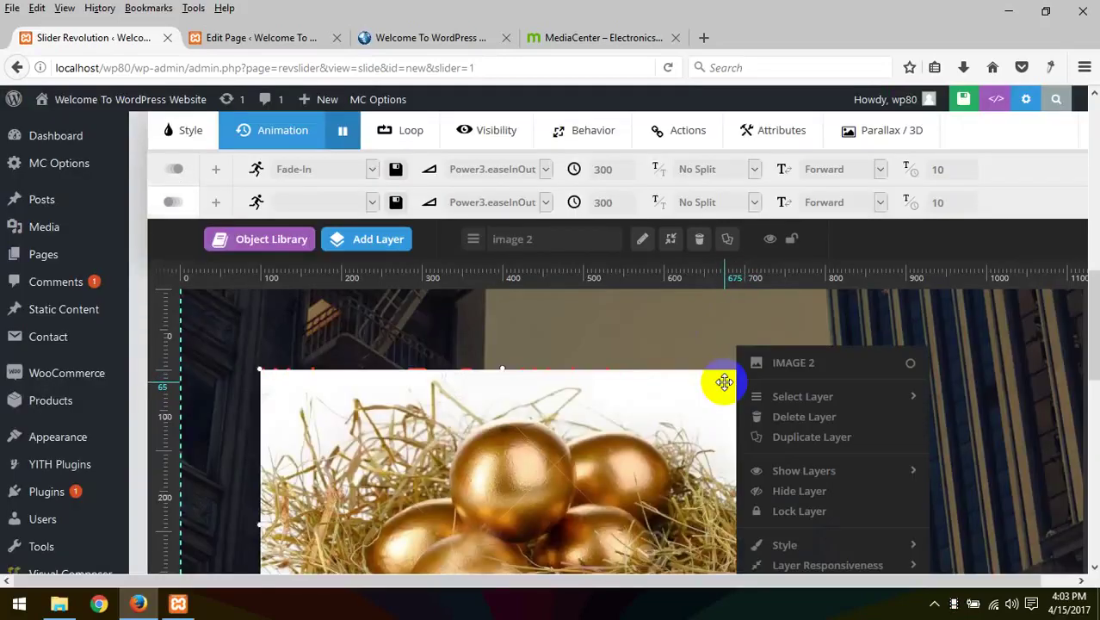
left_click(827, 418)
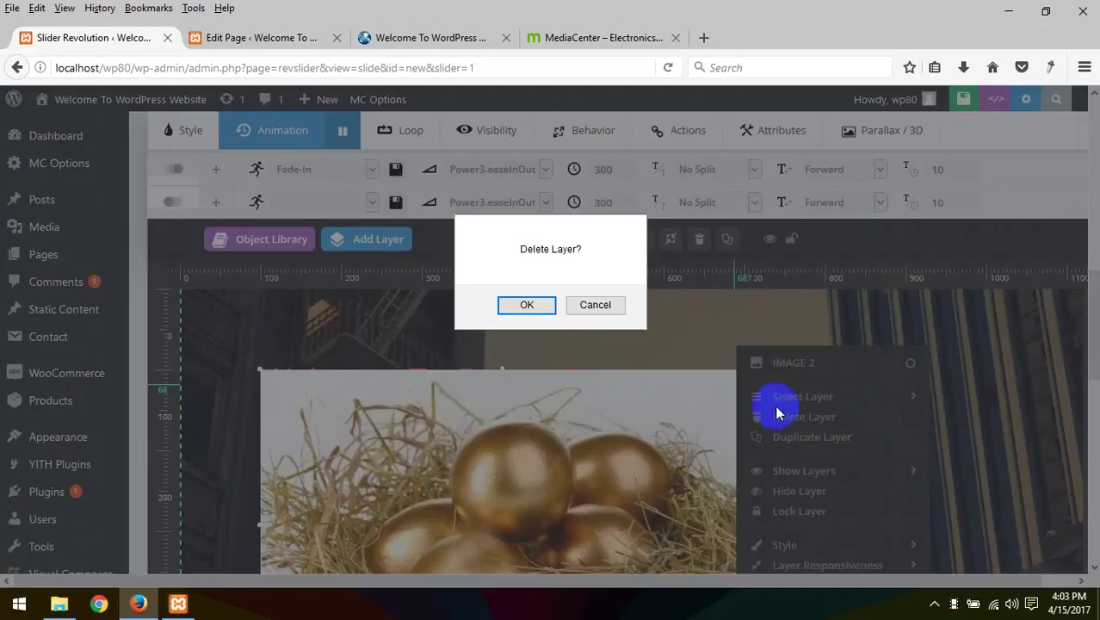
left_click(527, 305)
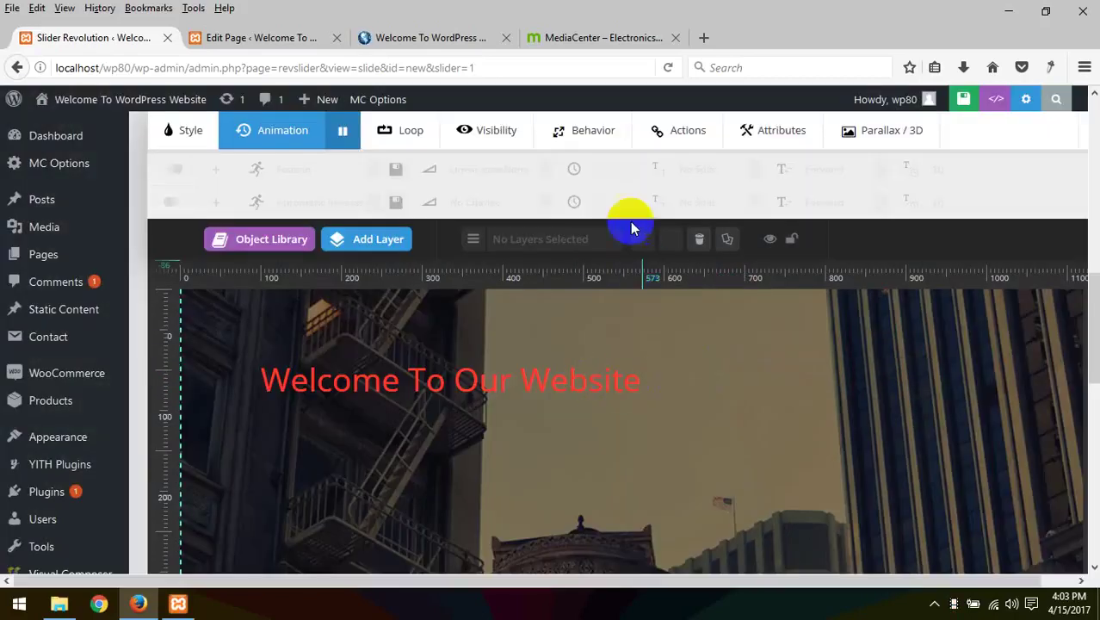
Step: Search Google in a new browser tab for "girl png image" and switch to the image results
left_click(702, 41)
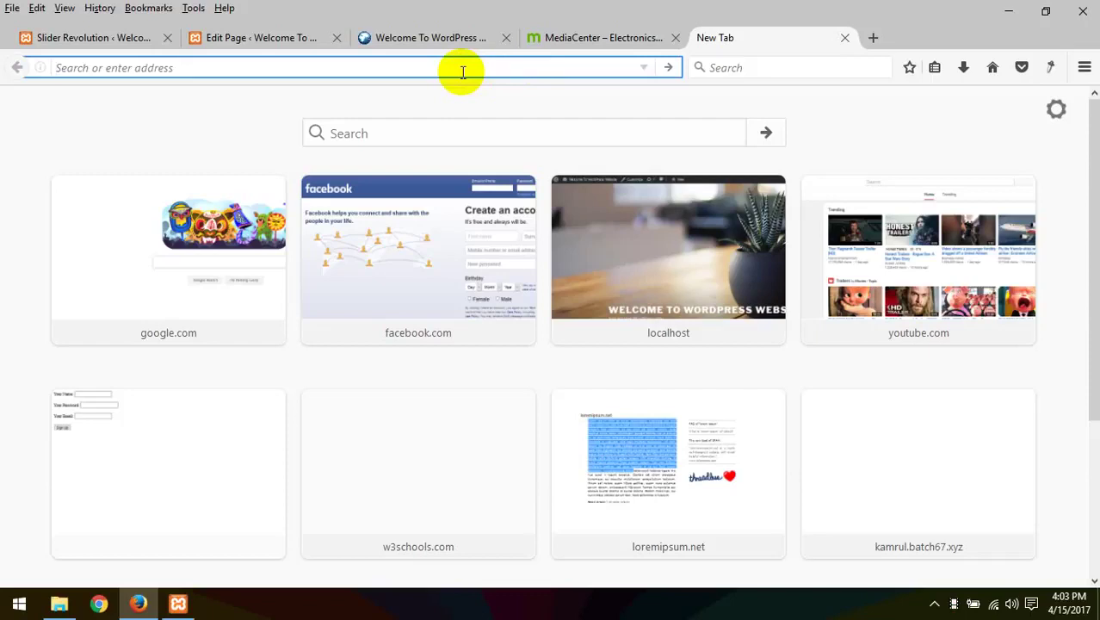
type("girl ")
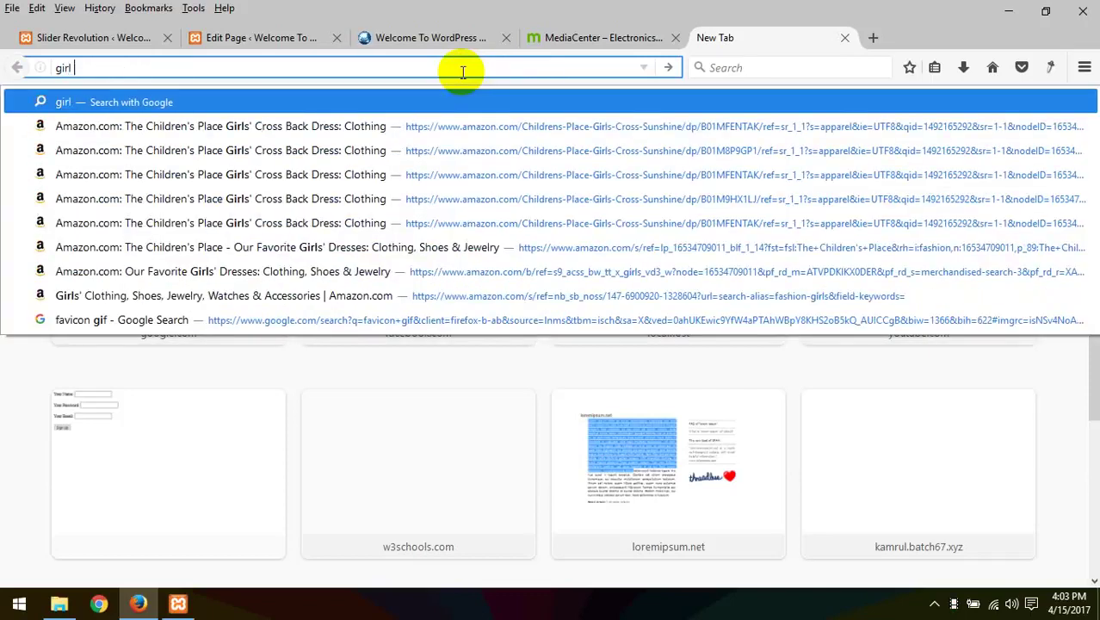
type("png im")
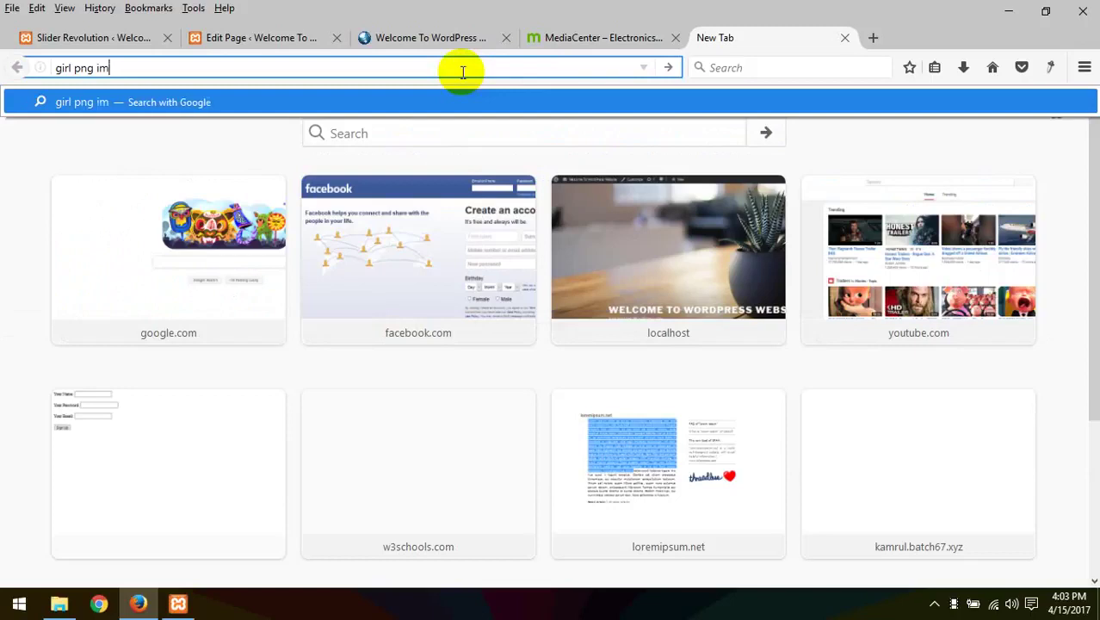
type("age")
key("Return")
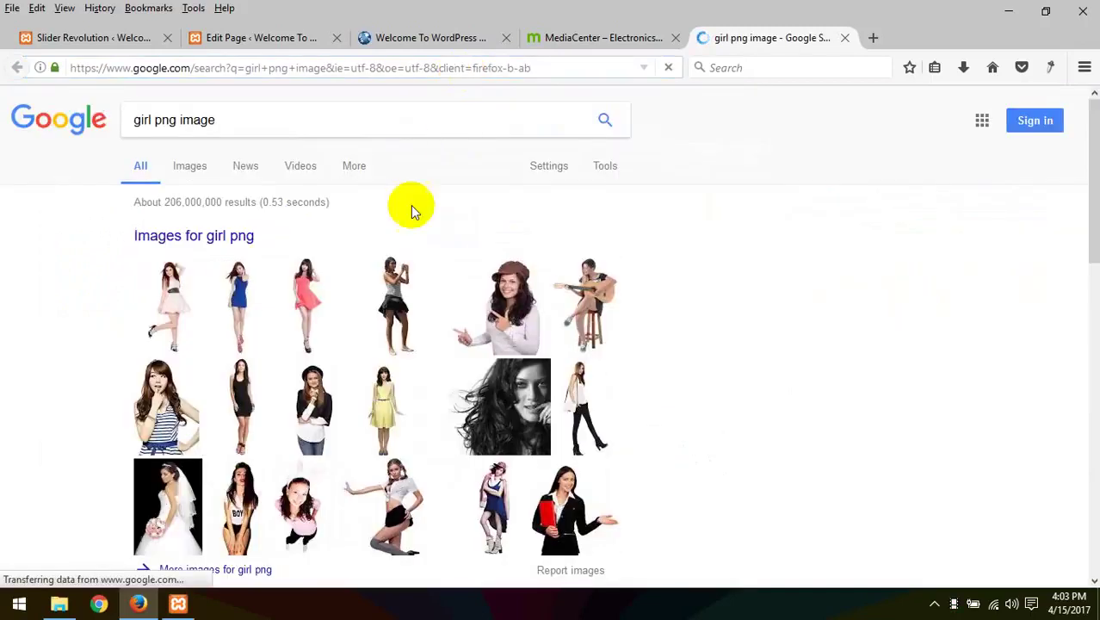
left_click(201, 167)
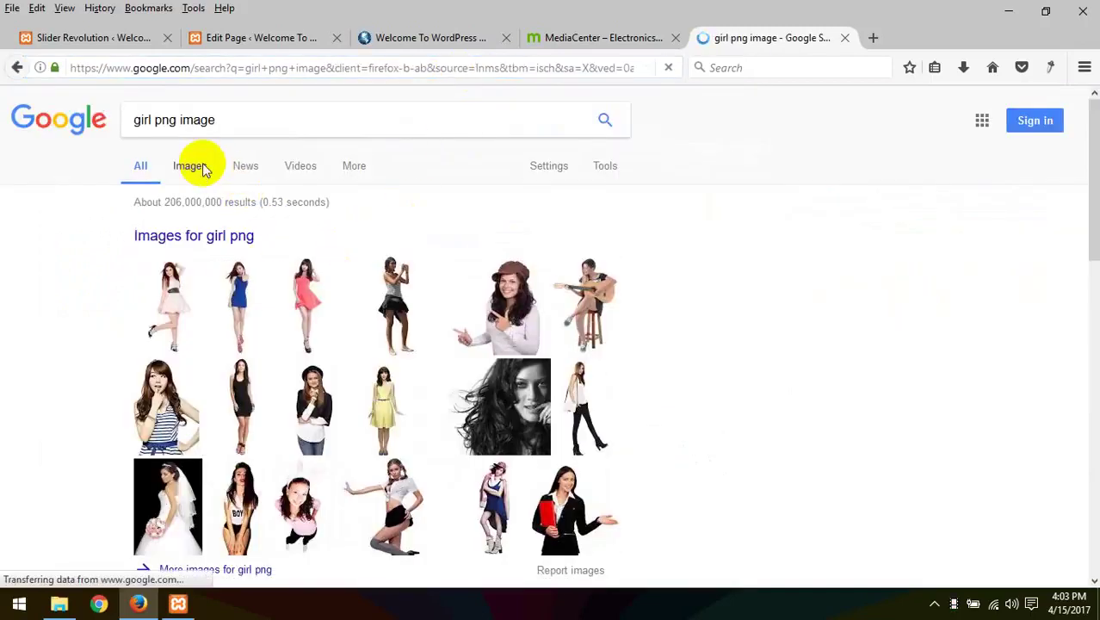
Step: Preview the 540 × 425 pngimg picture of the long-haired girl pointing, view it full size, and return to the search results
scroll(654, 237, "down", 4)
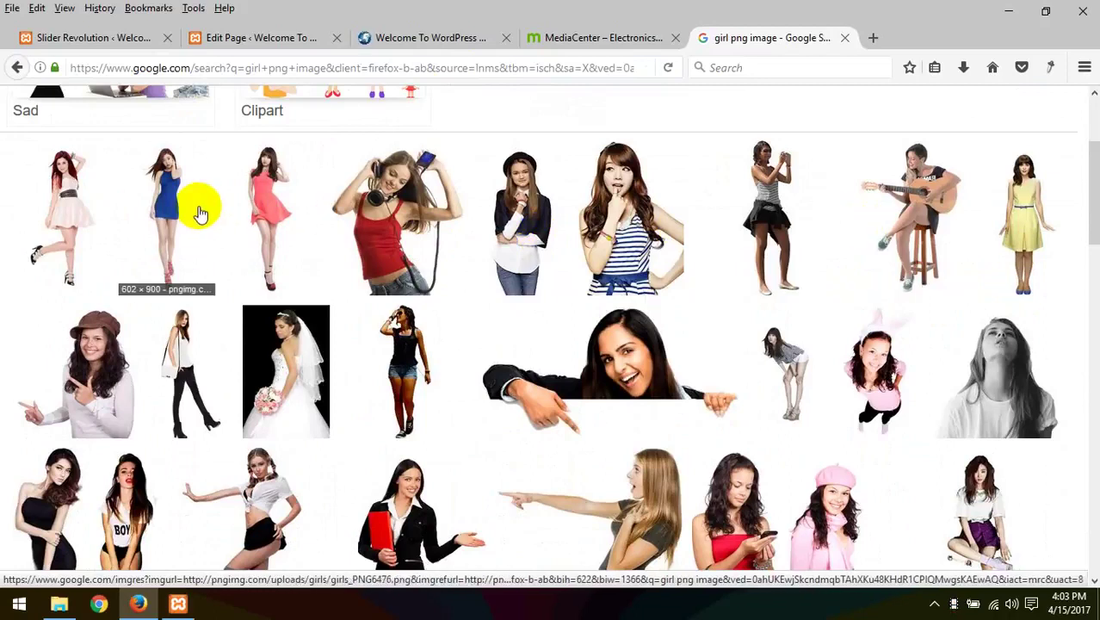
scroll(334, 256, "down", 2)
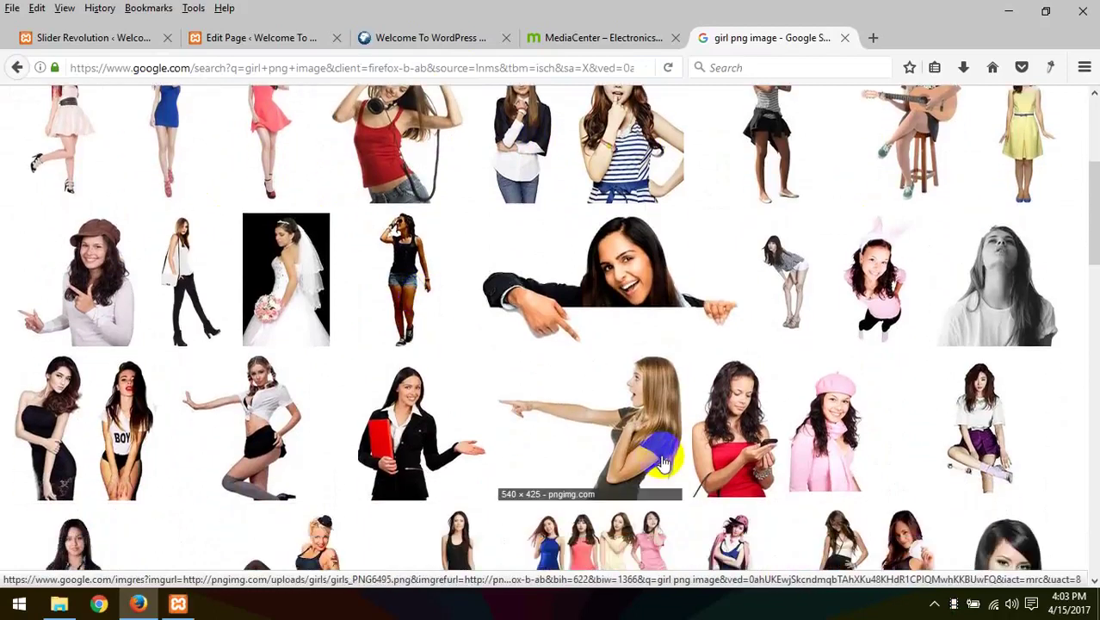
left_click(641, 430)
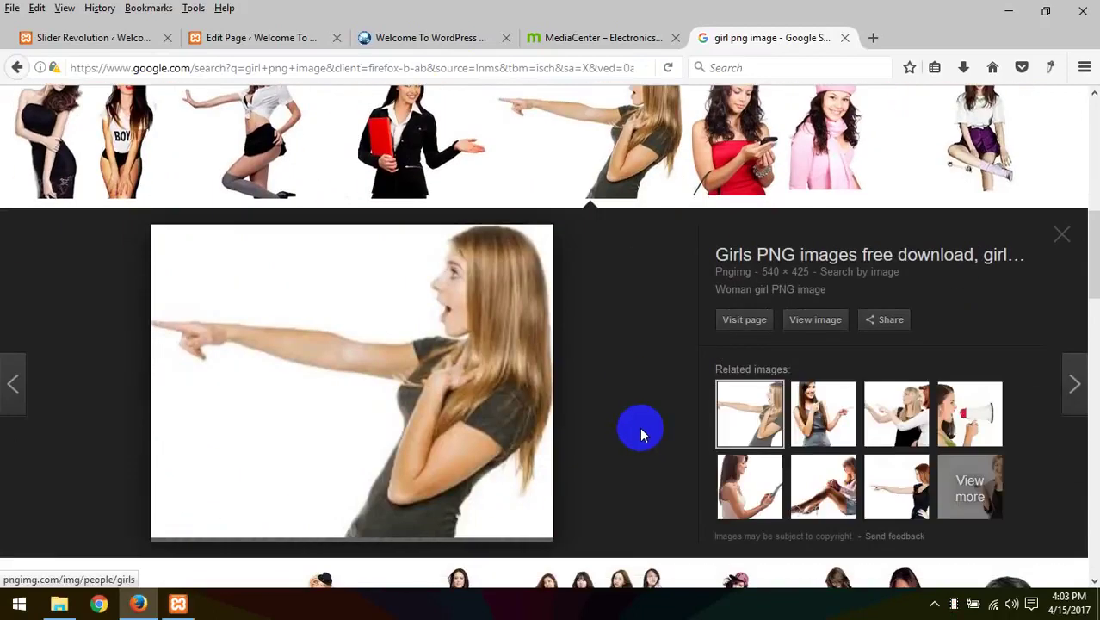
left_click(816, 332)
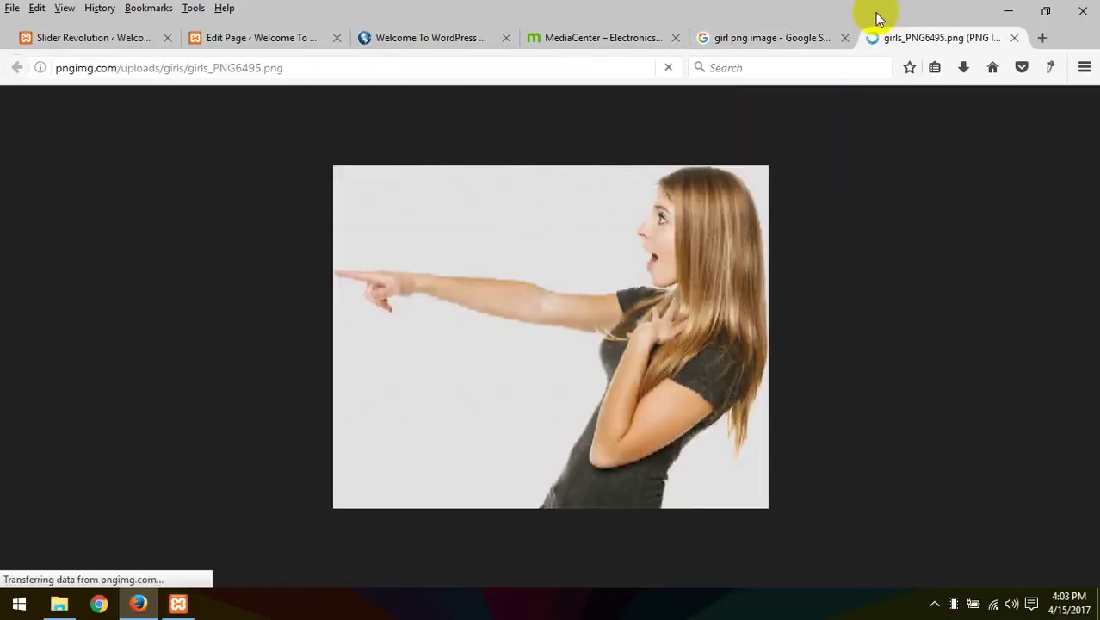
left_click(775, 37)
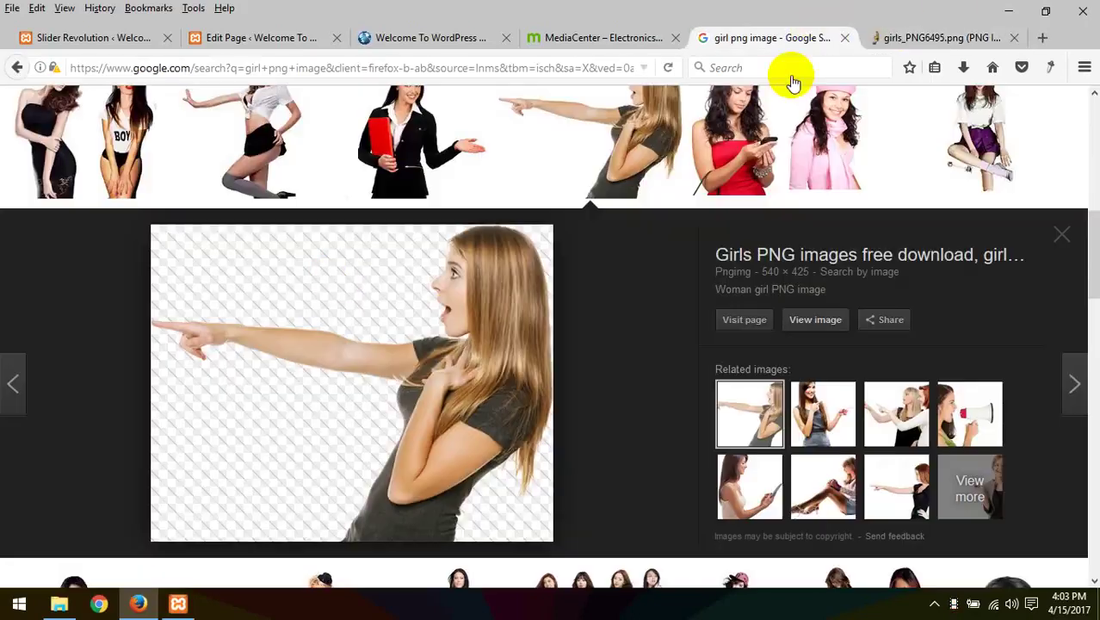
Step: Save the previewed girl picture as girls_PNG6495.png in the WordPress Batch 80 Class 21 folder on drive F
right_click(337, 282)
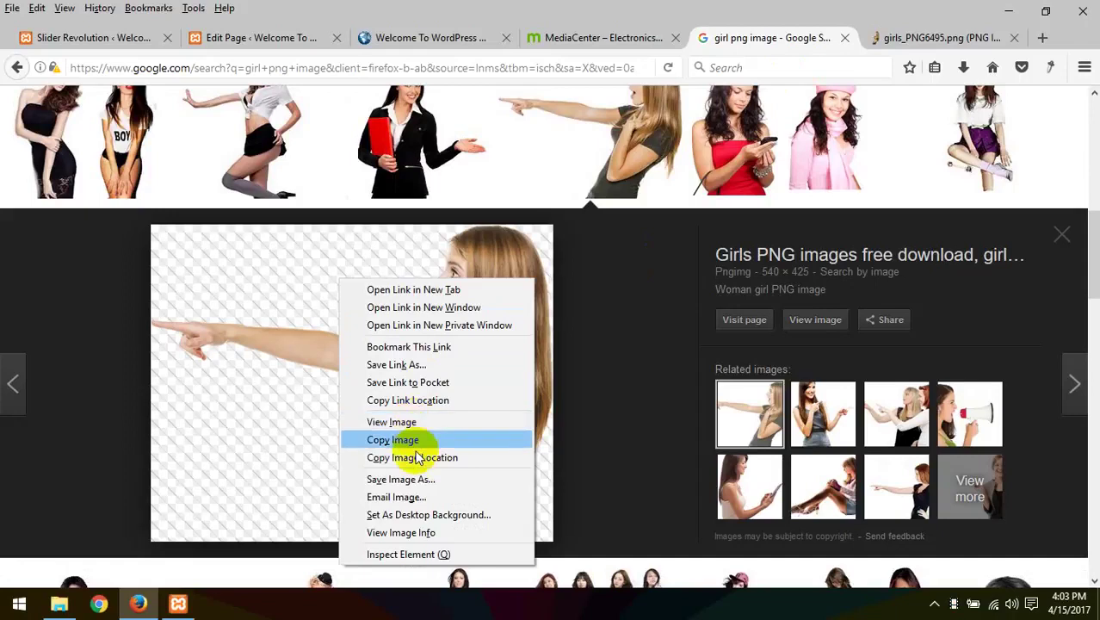
left_click(405, 479)
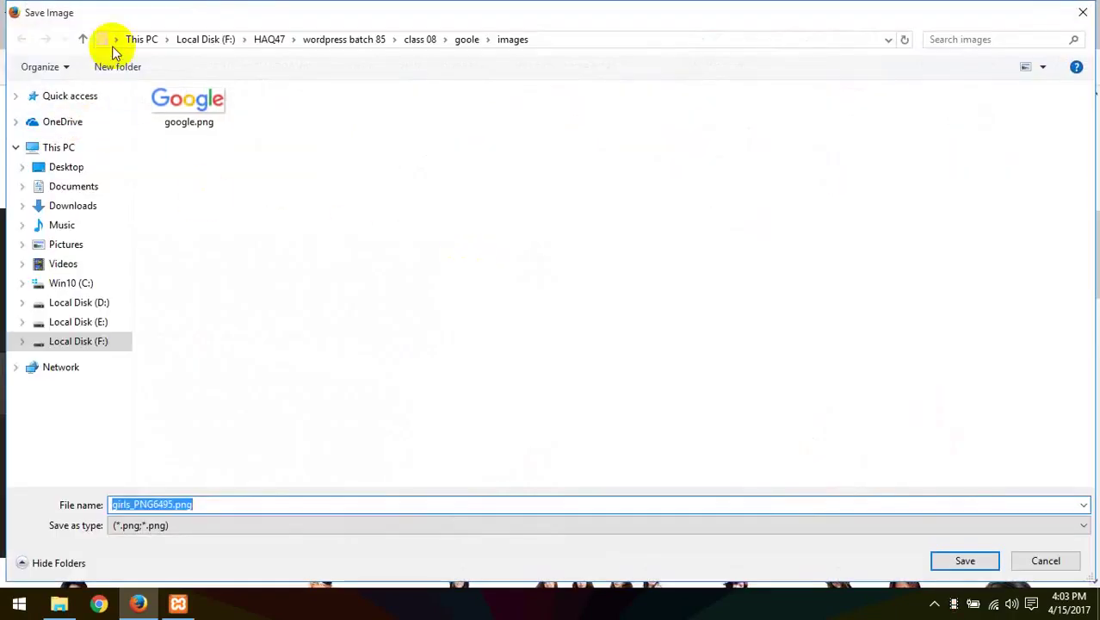
left_click(86, 341)
double_click(200, 129)
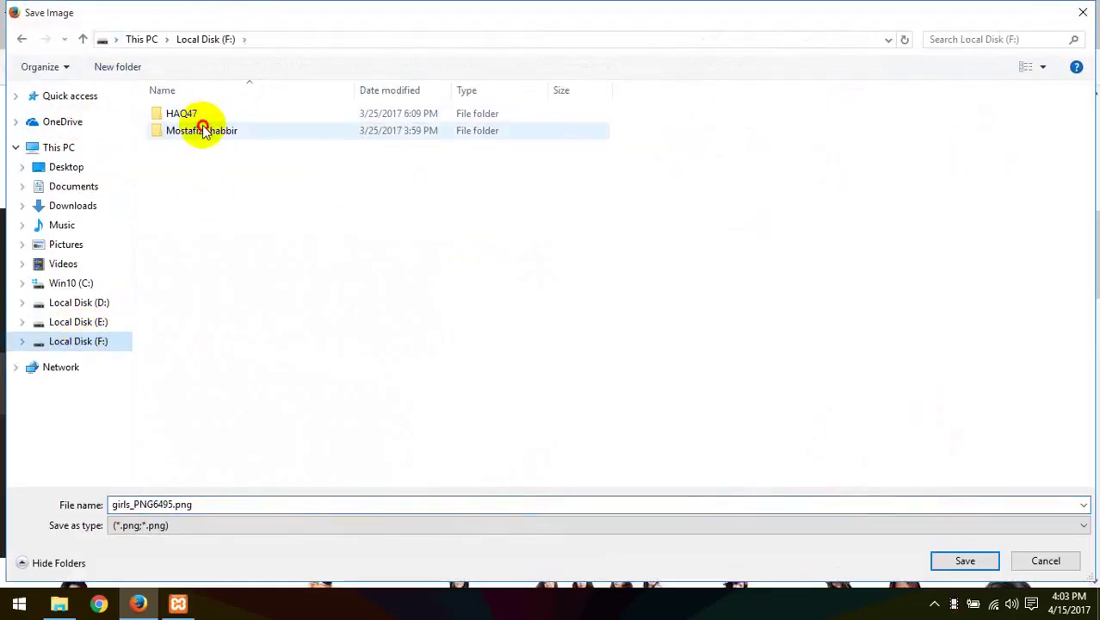
double_click(248, 113)
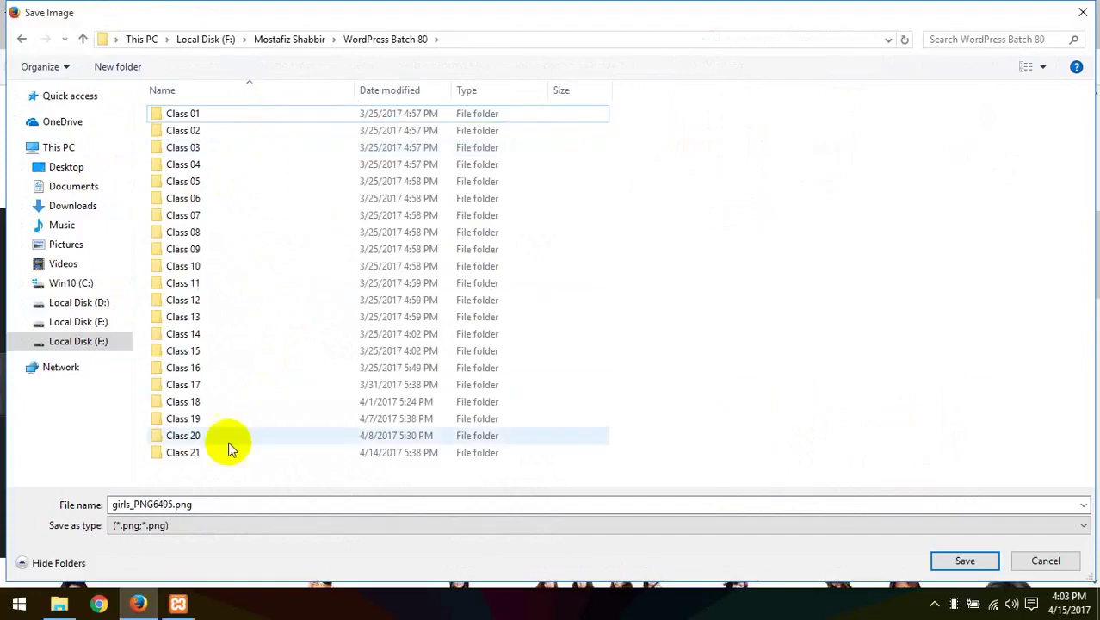
double_click(221, 454)
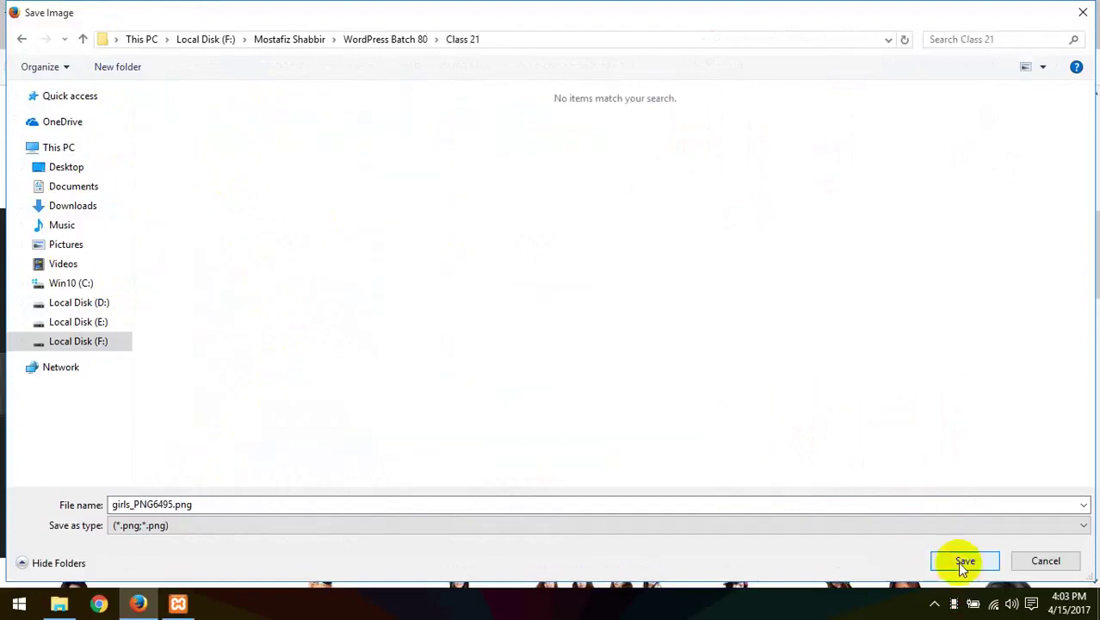
left_click(962, 562)
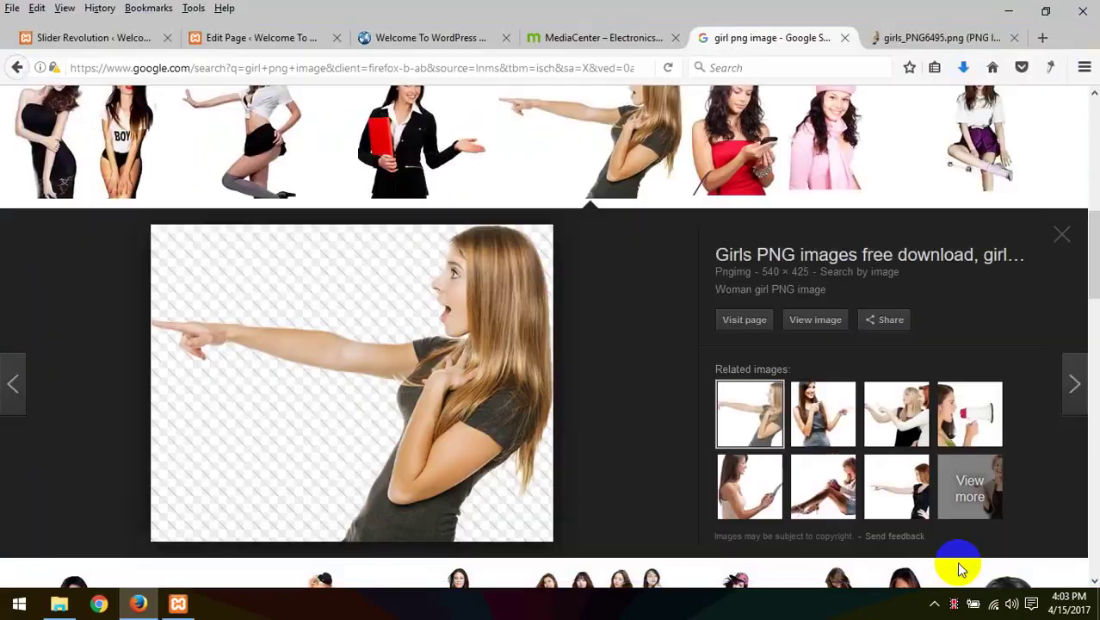
Step: Close the Google image results and add an image layer to the slide, uploading the downloaded girls_PNG6495.png to the media library and inserting it
left_click(846, 39)
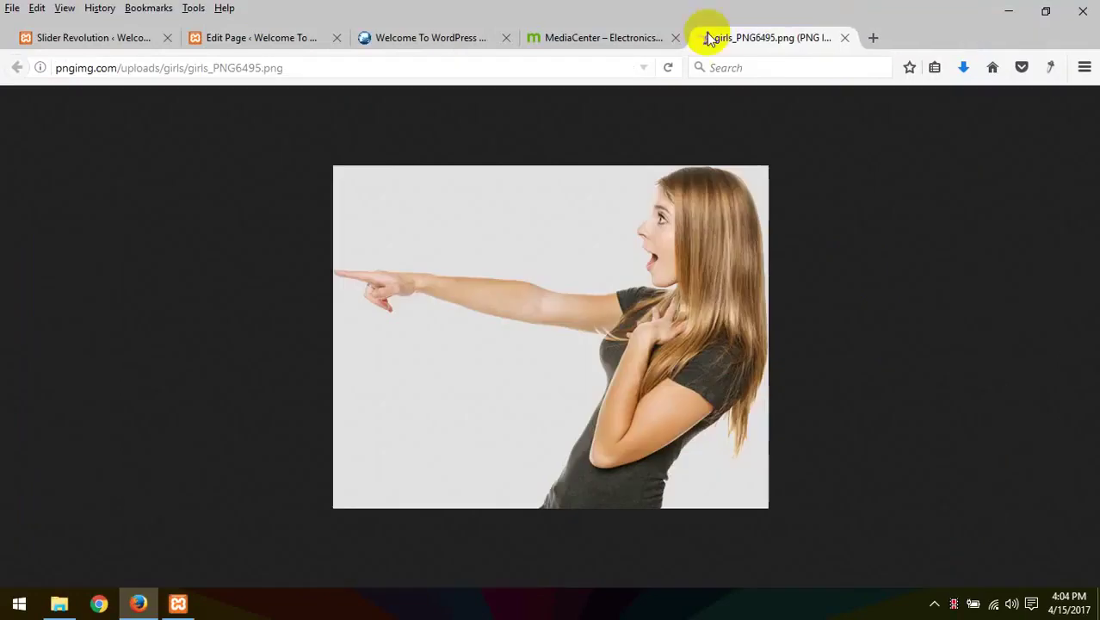
left_click(88, 38)
mouse_move(358, 239)
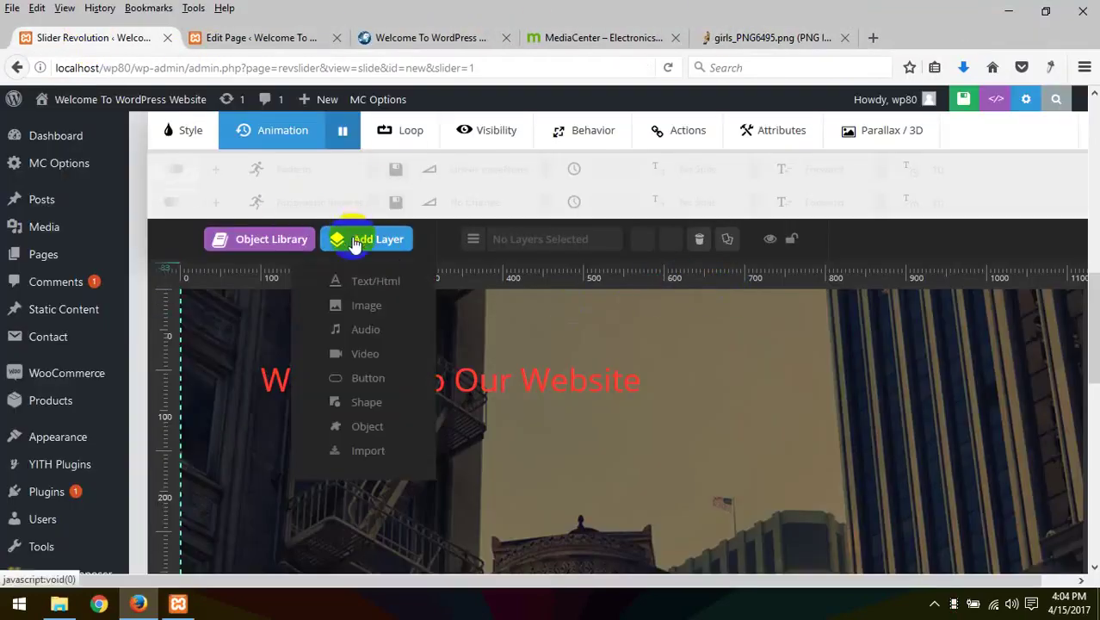
left_click(366, 308)
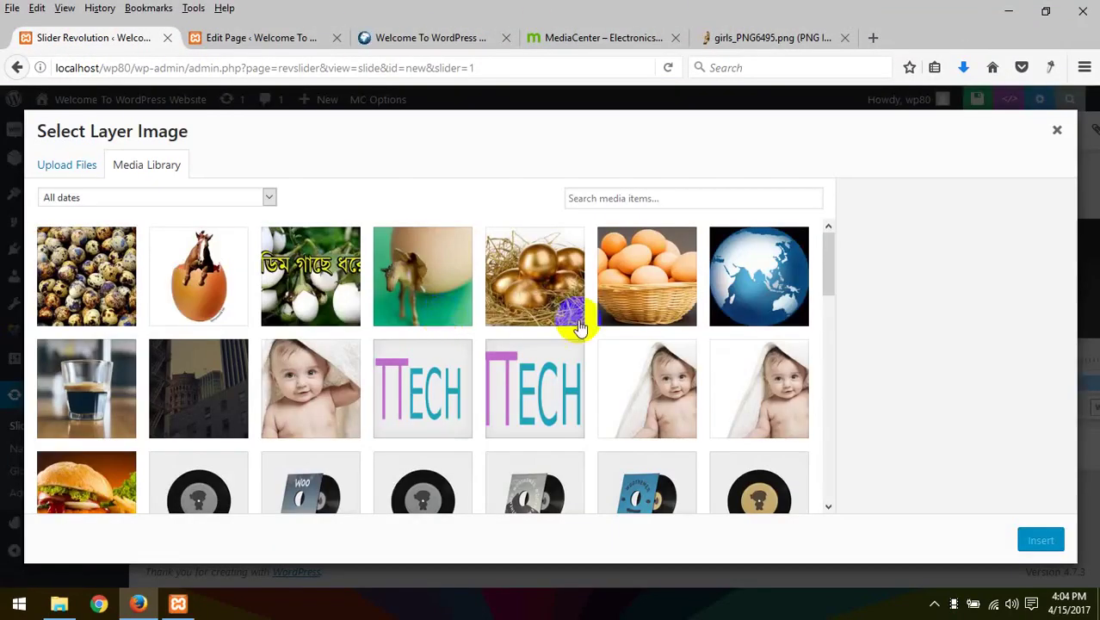
left_click(966, 69)
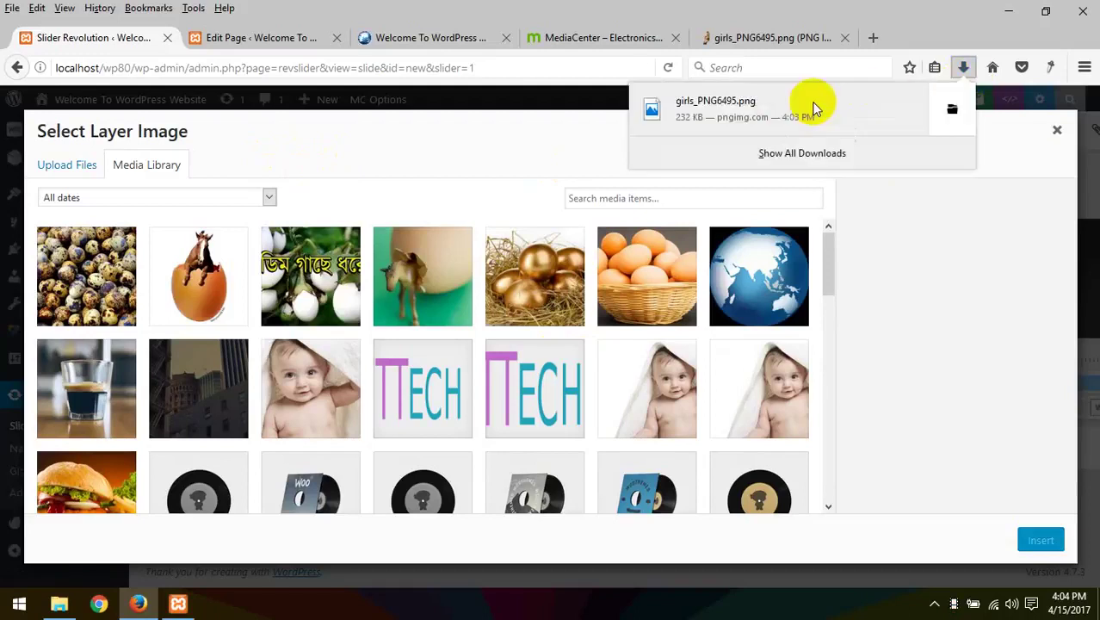
left_click_drag(810, 103, 708, 314)
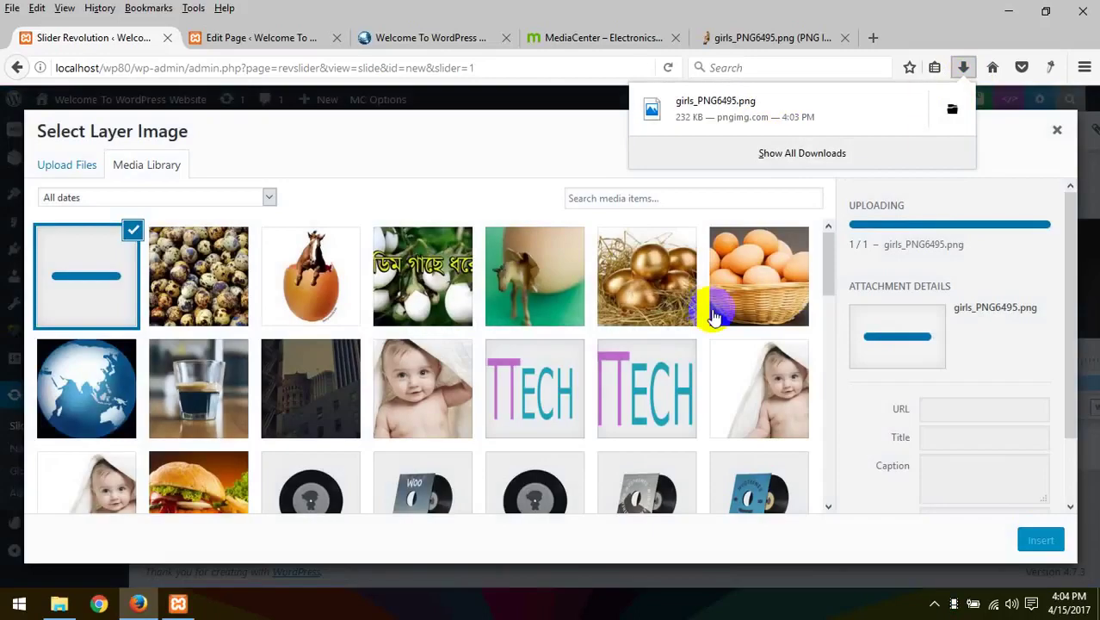
left_click(1041, 541)
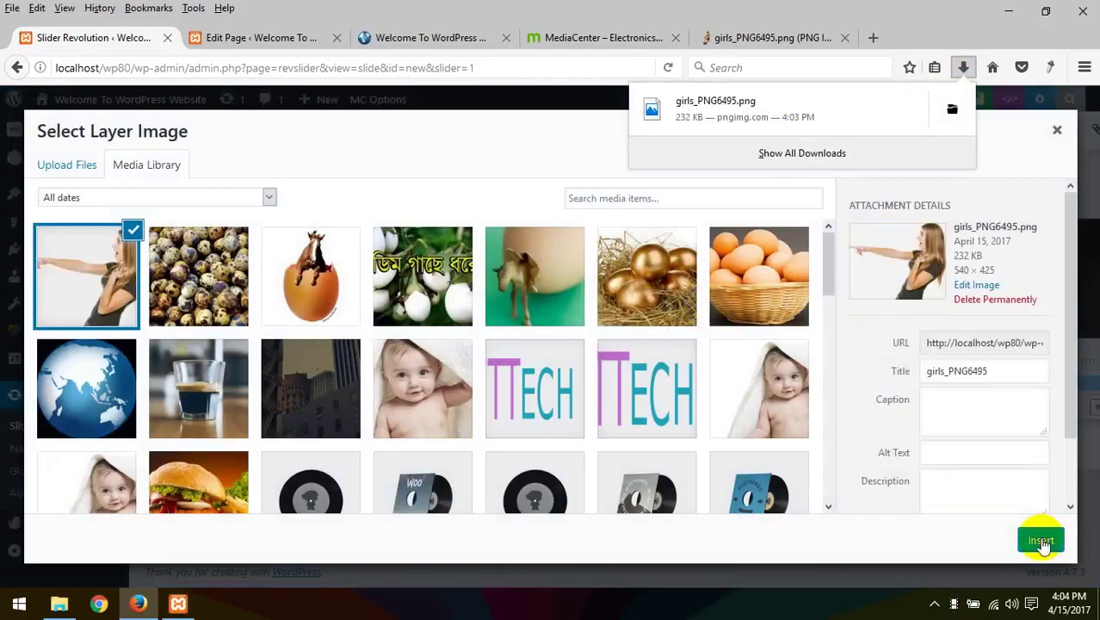
Step: Move the girl image layer to the right side of the slide, with her fingertip at the end of the "Welcome To Our Website" text
scroll(865, 395, "down", 3)
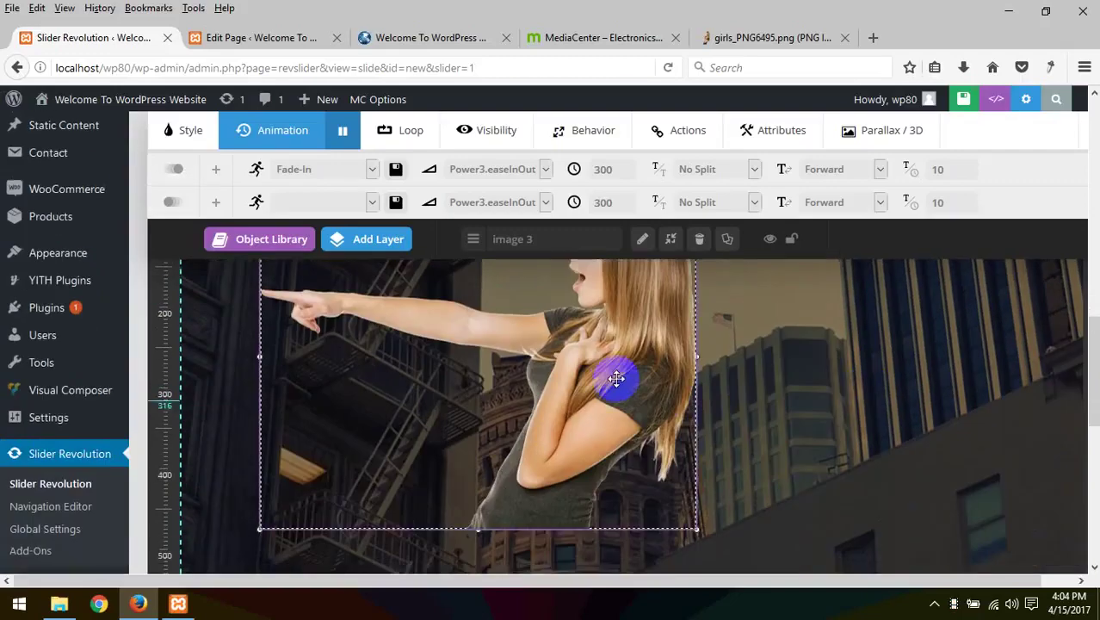
left_click_drag(614, 374, 908, 373)
scroll(432, 434, "up", 3)
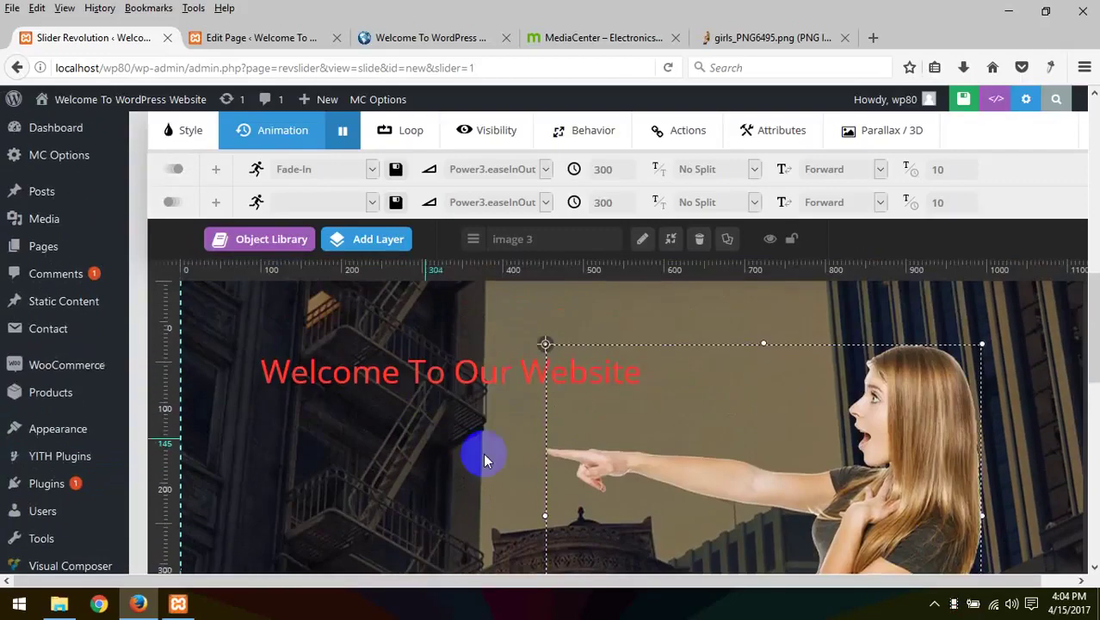
mouse_move(697, 462)
left_mouse_down()
mouse_move(769, 392)
mouse_move(761, 413)
mouse_move(816, 406)
left_mouse_up()
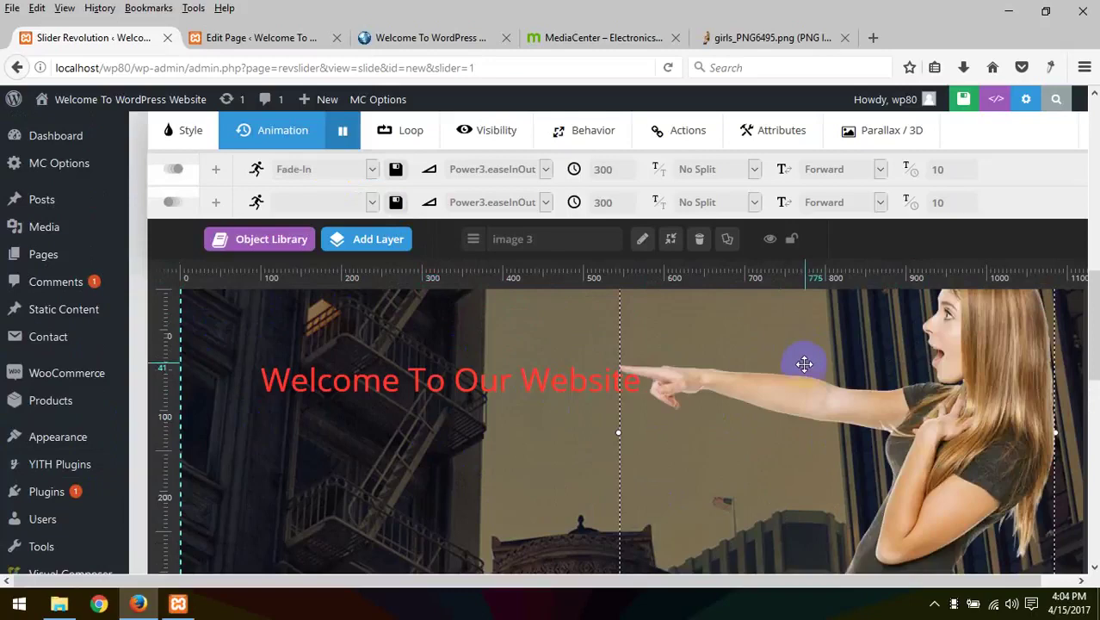
Step: Give the girl image layer the Long-From-Right entrance animation with a speed of 1000 ms
left_click(326, 171)
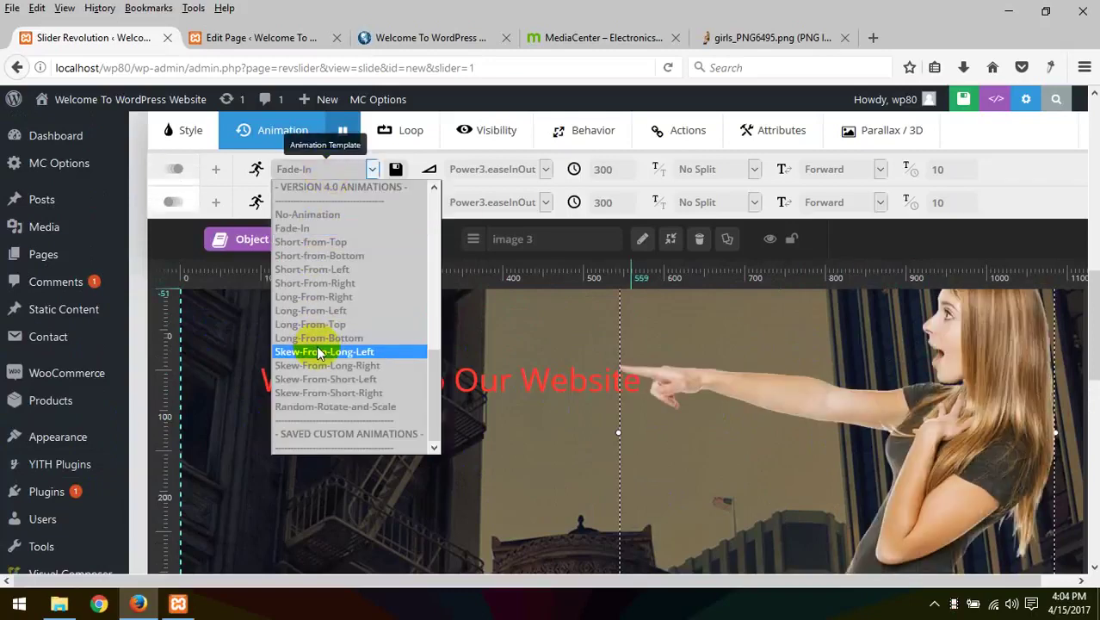
left_click(334, 298)
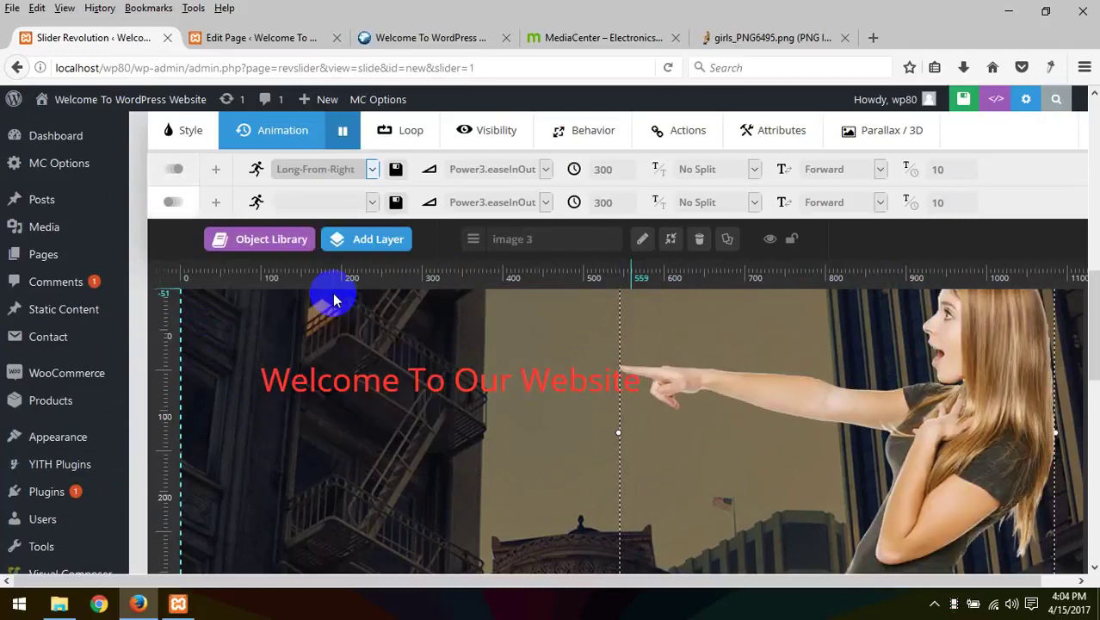
double_click(602, 169)
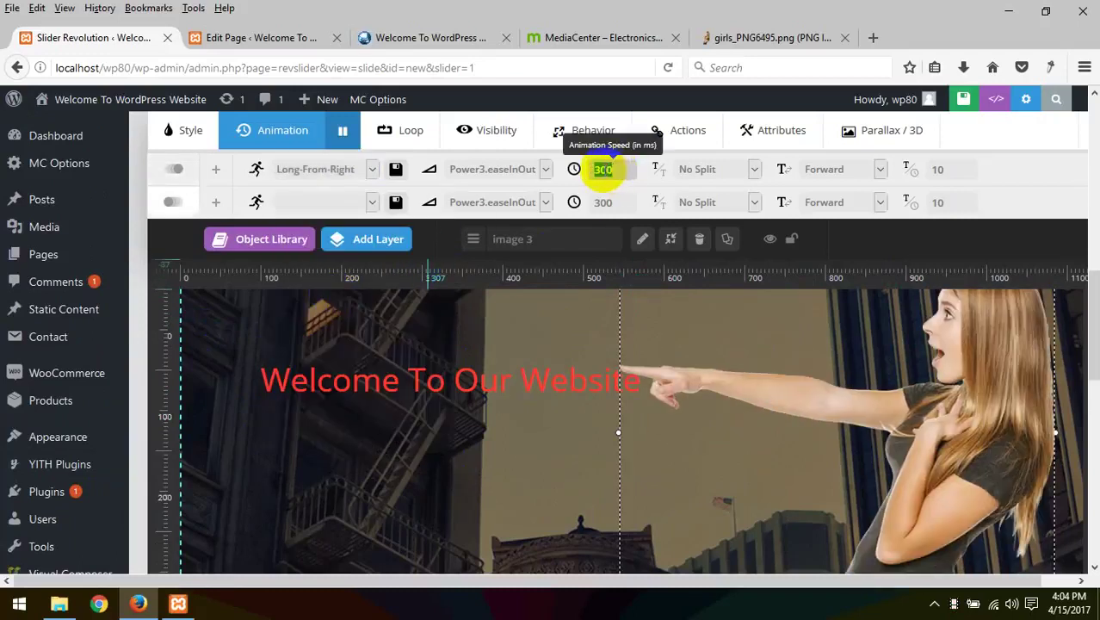
type("100")
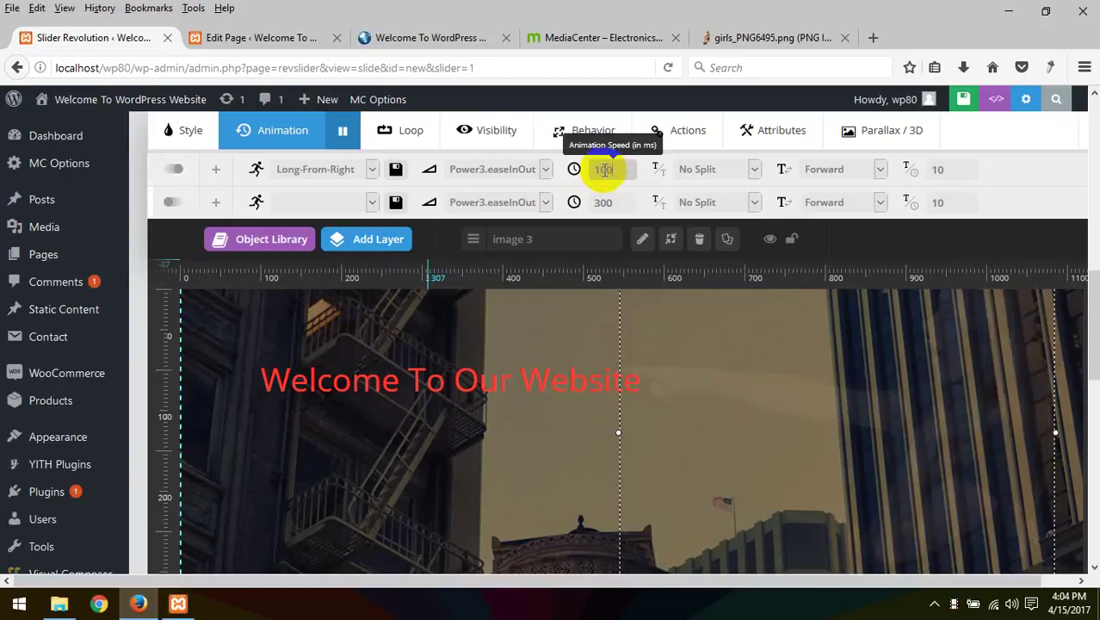
type("0")
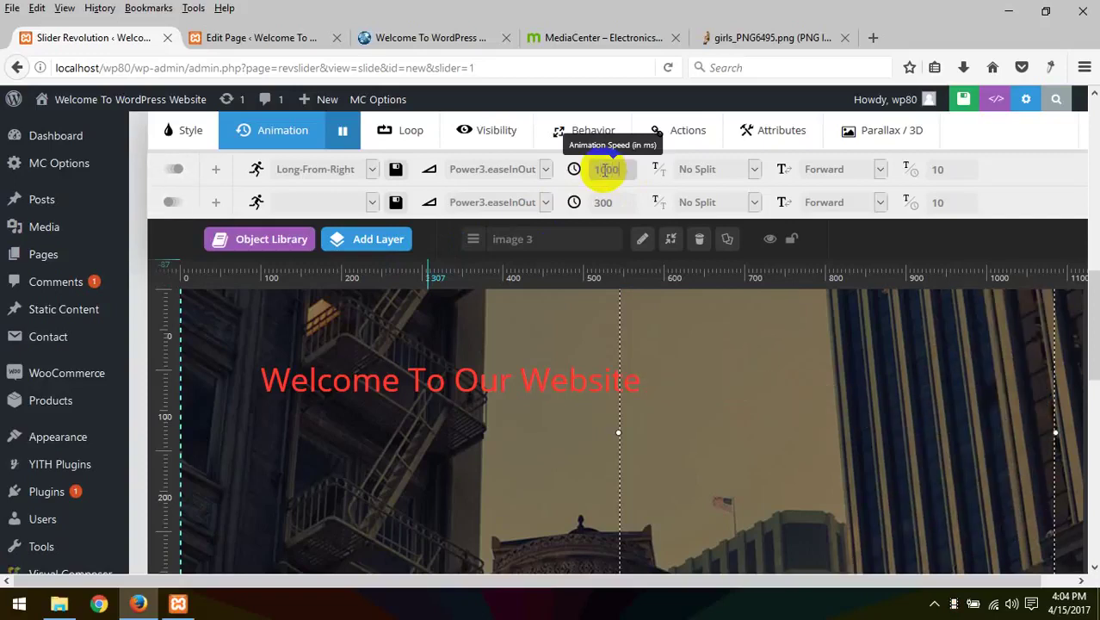
Step: Set the girl image layer's exit animation to Long-To-Bottom
left_click(297, 204)
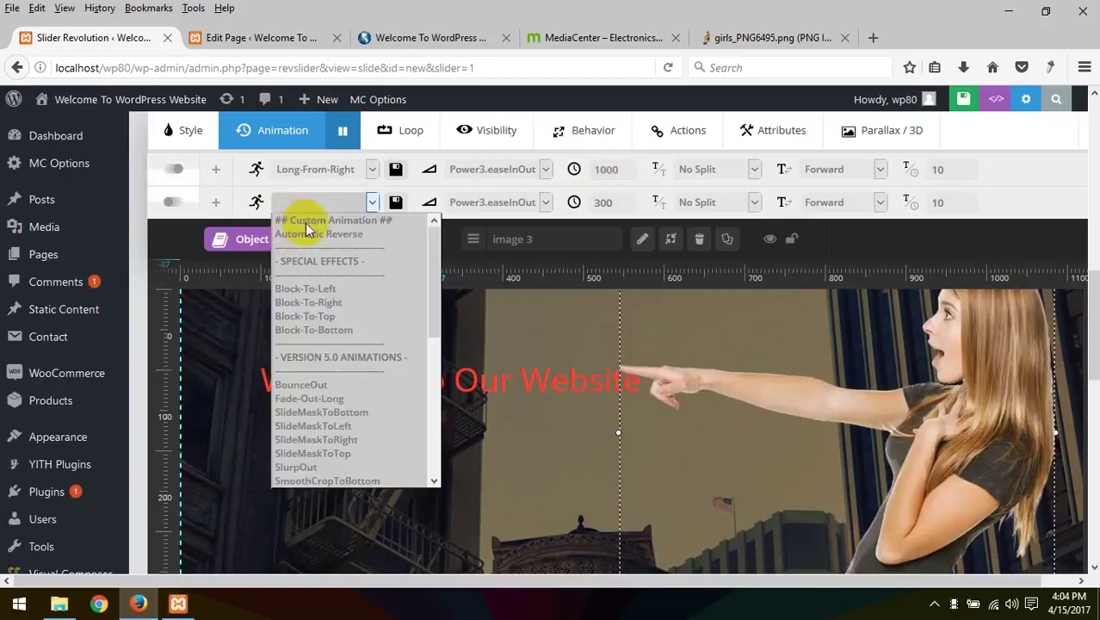
scroll(327, 361, "down", 6)
scroll(336, 368, "up", 4)
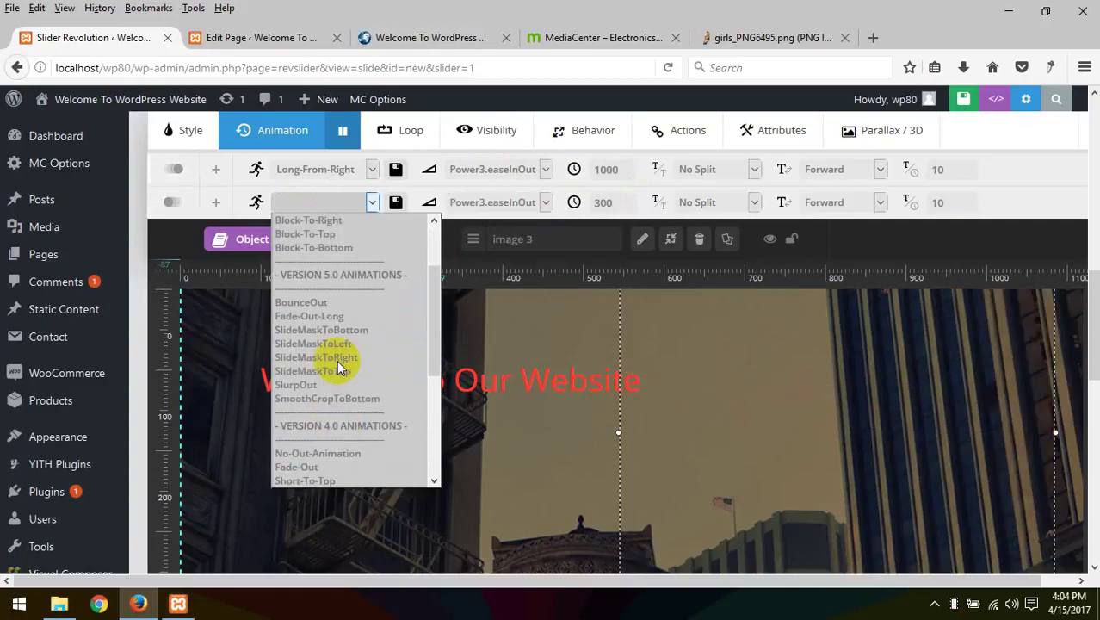
scroll(338, 366, "down", 4)
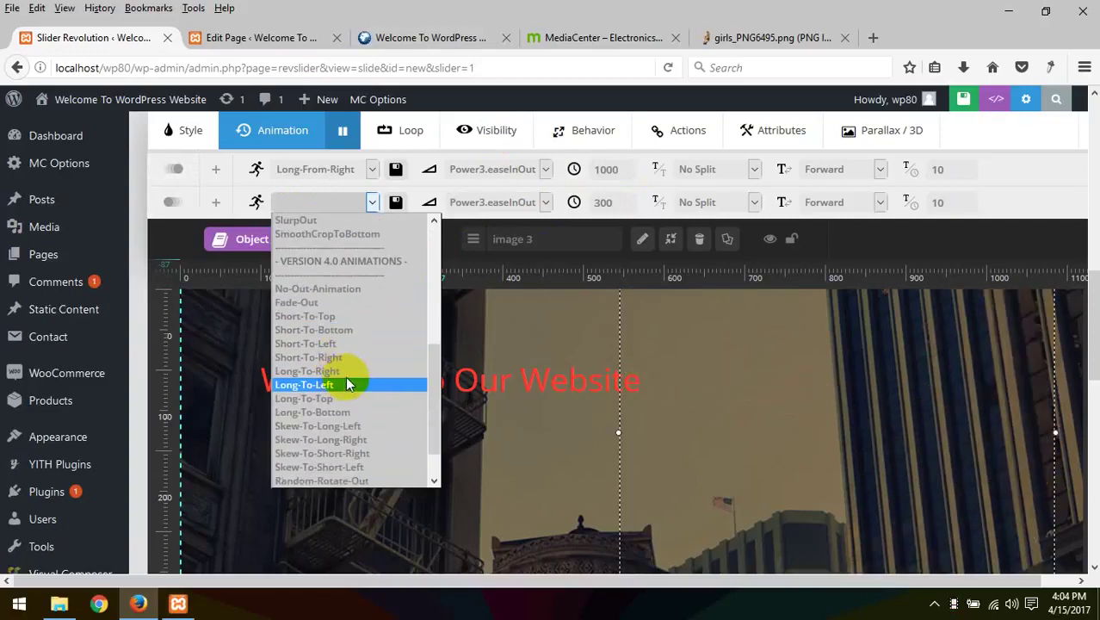
left_click(343, 411)
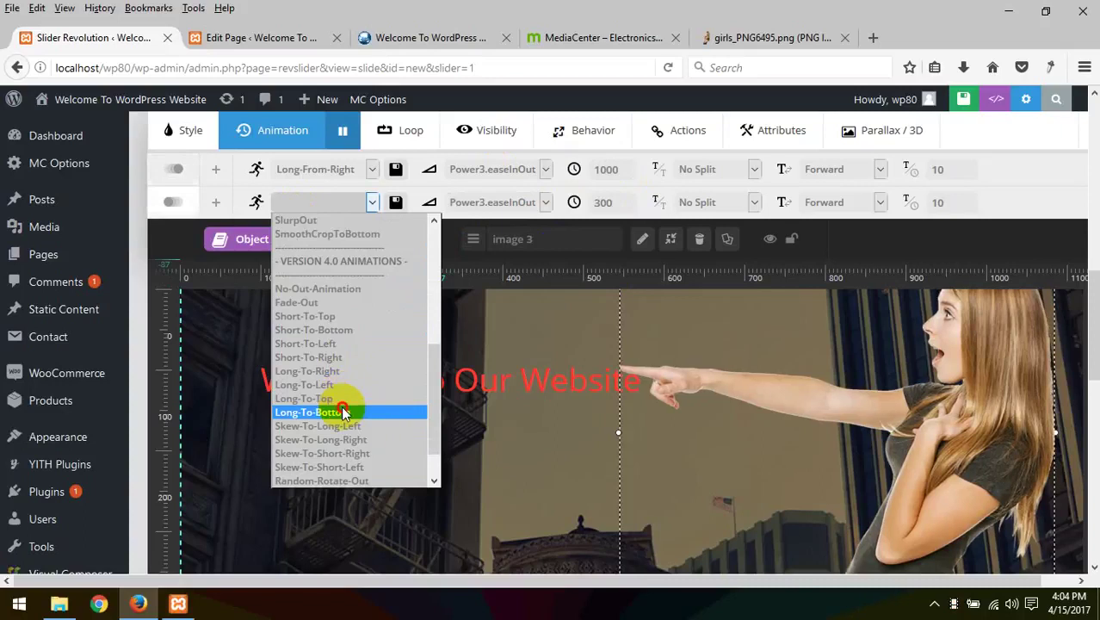
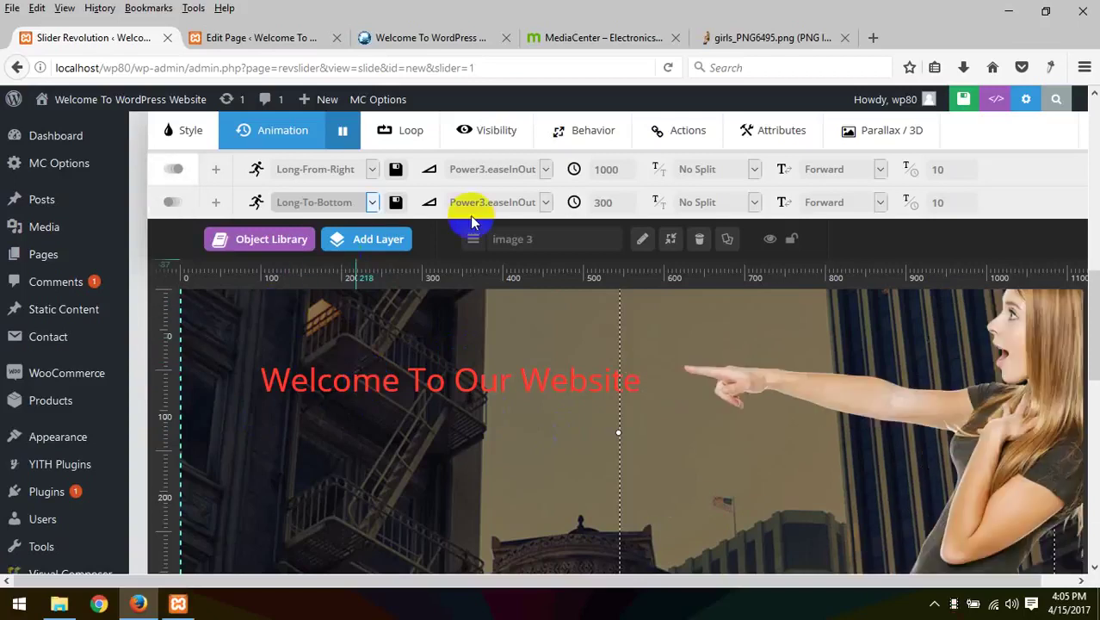
Step: Save the batch80 slide with the new image layer
scroll(473, 215, "up", 6)
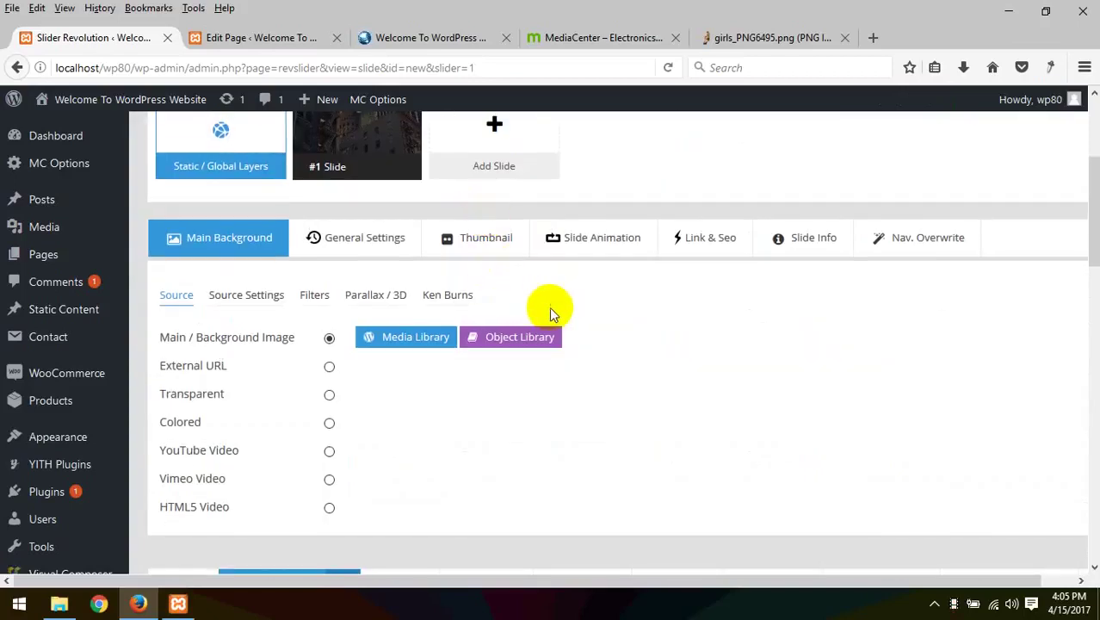
scroll(487, 272, "up", 5)
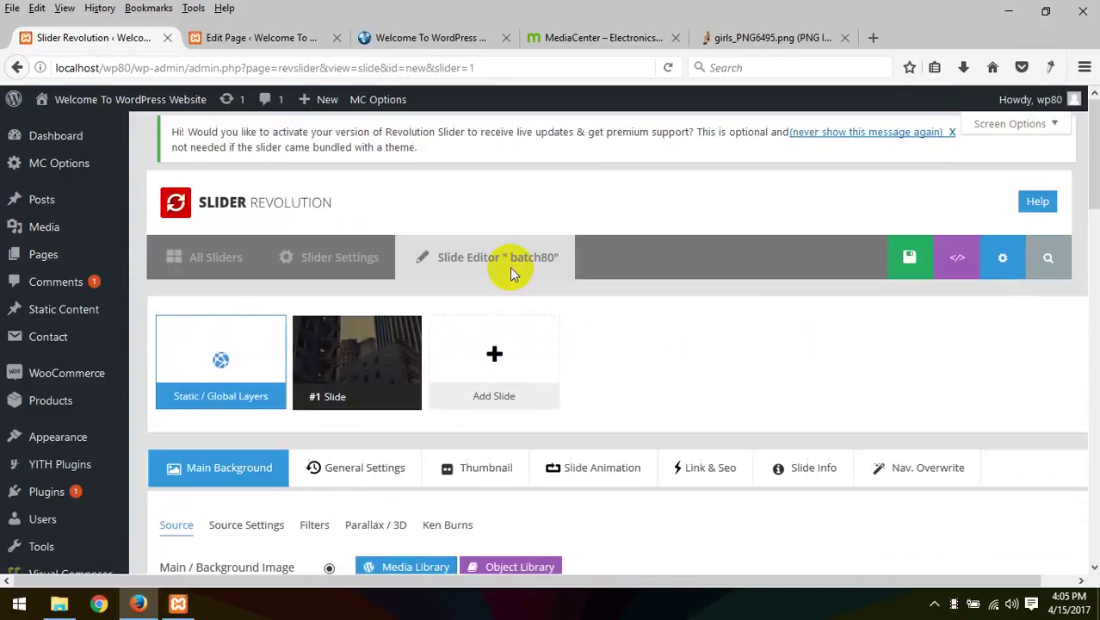
left_click(837, 257)
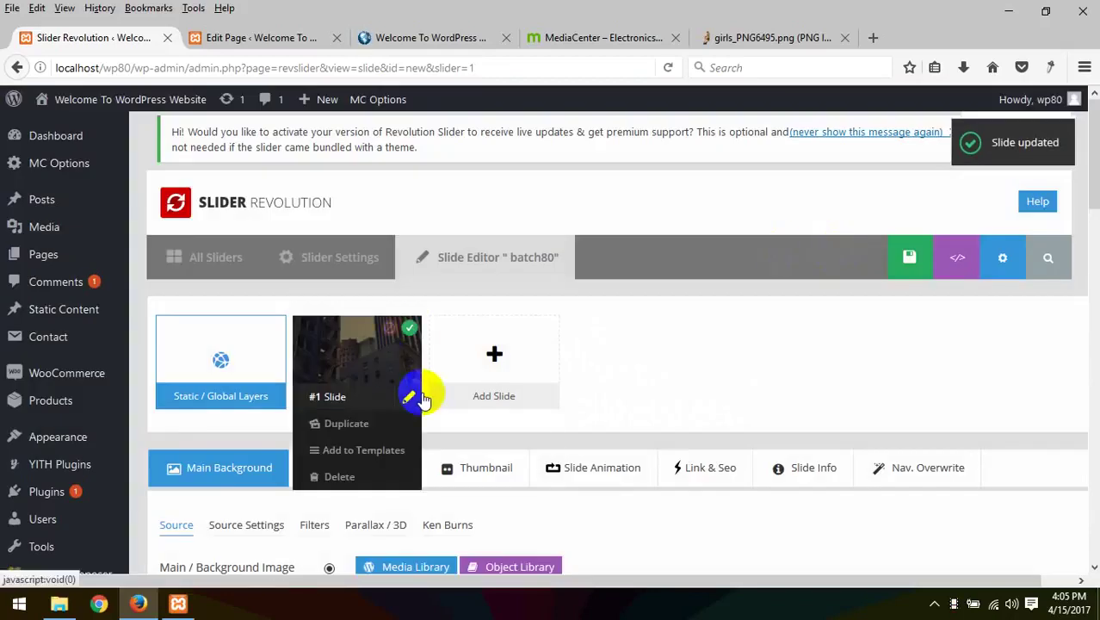
Step: Review the slide's main background options, covering source settings, filters and parallax
scroll(418, 383, "down", 2)
mouse_move(368, 287)
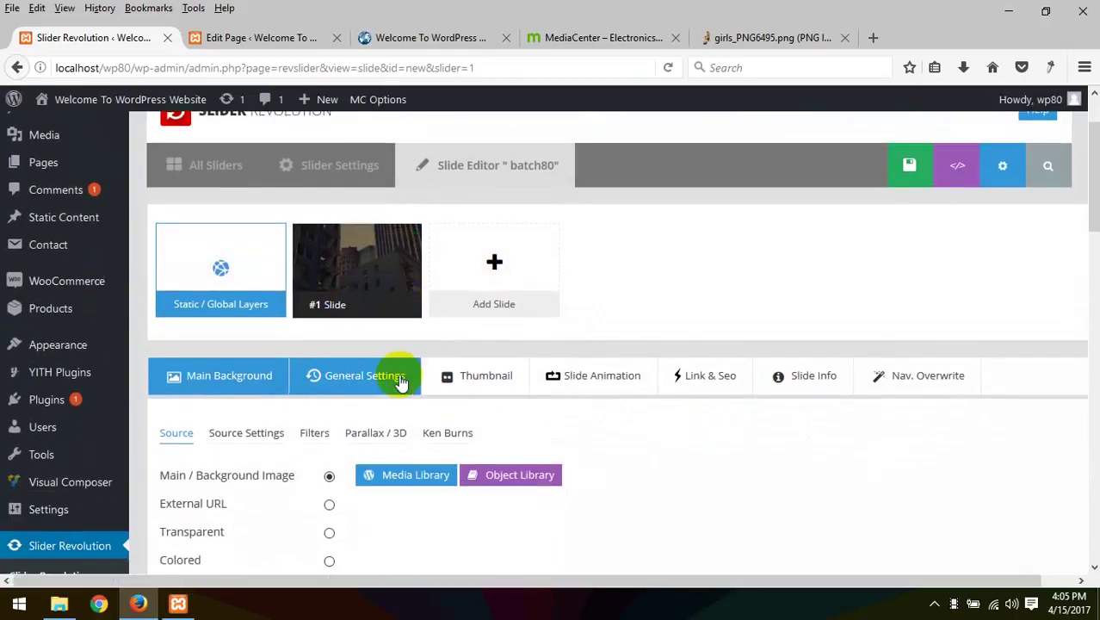
scroll(458, 413, "down", 4)
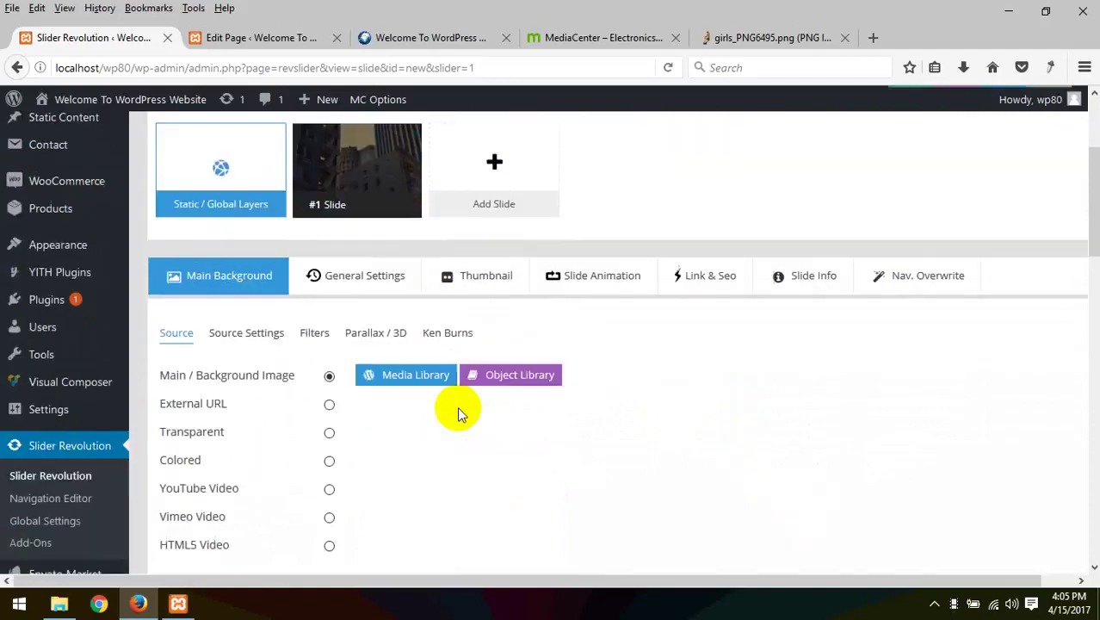
left_click(252, 249)
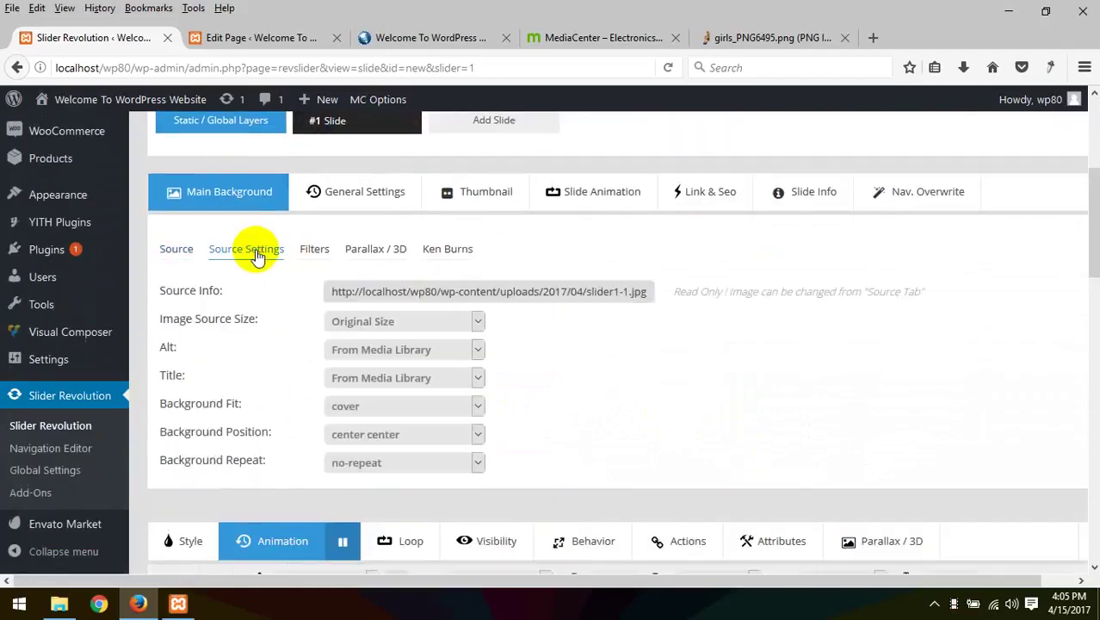
left_click(311, 252)
left_click(355, 255)
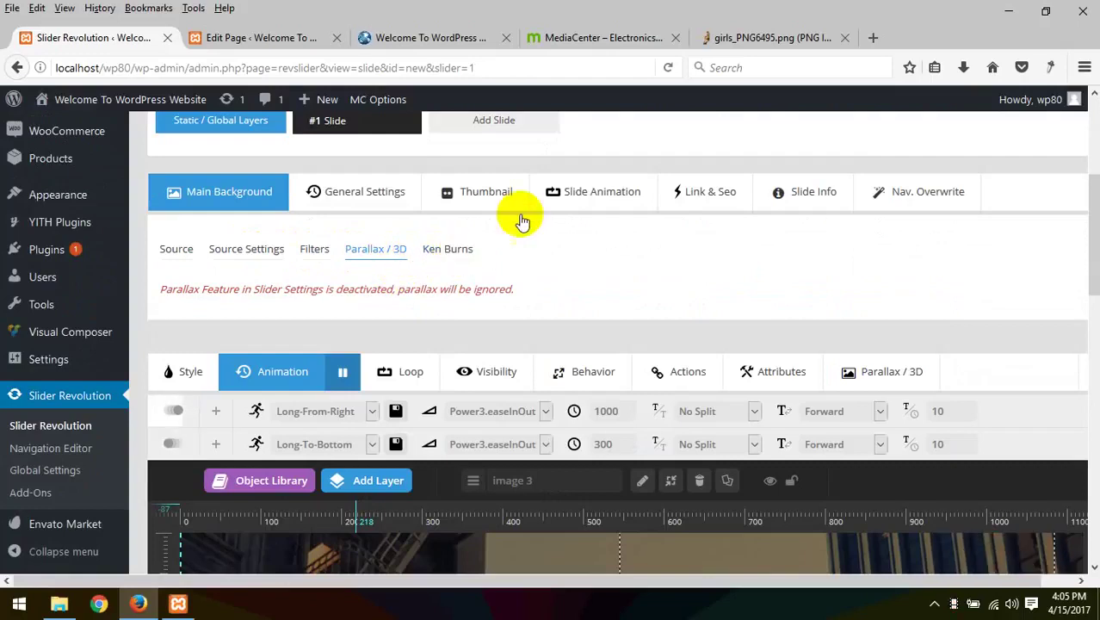
Step: Review the slide's transition options, covering the Slide Simple, Slide Over, Slide Remove and Sliding Overlays categories
left_click(620, 200)
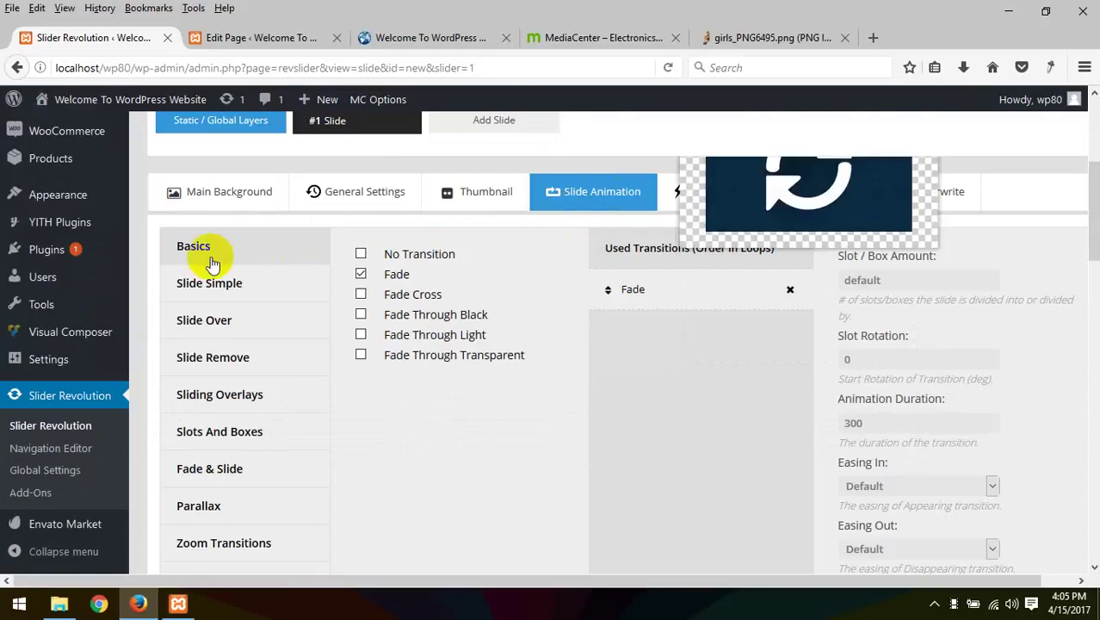
left_click(207, 282)
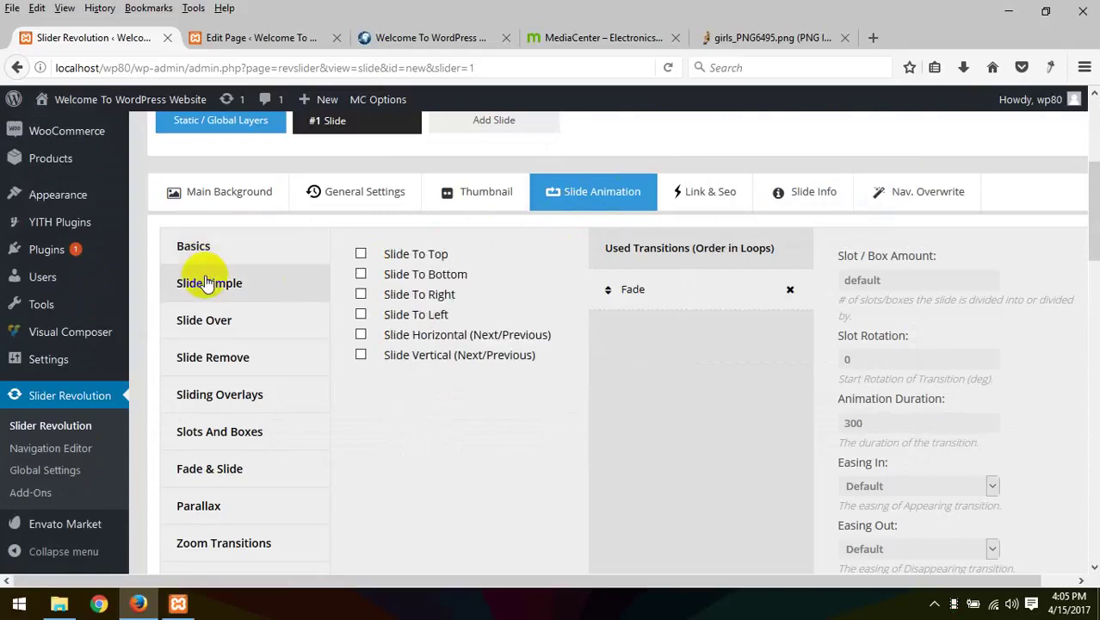
mouse_move(389, 261)
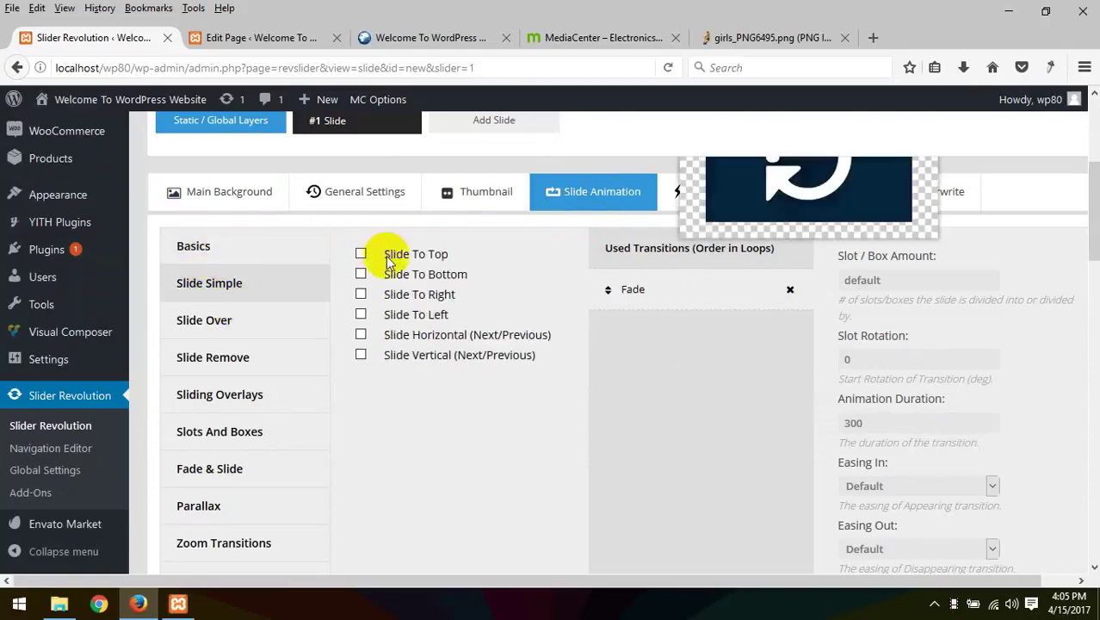
scroll(387, 258, "up", 2)
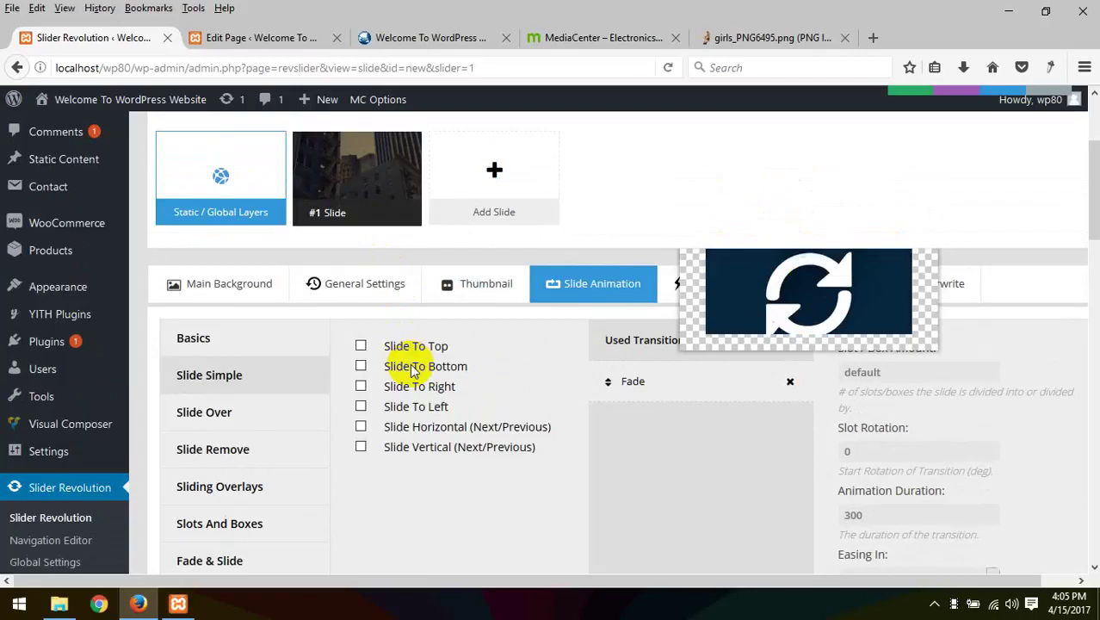
scroll(448, 233, "up", 2)
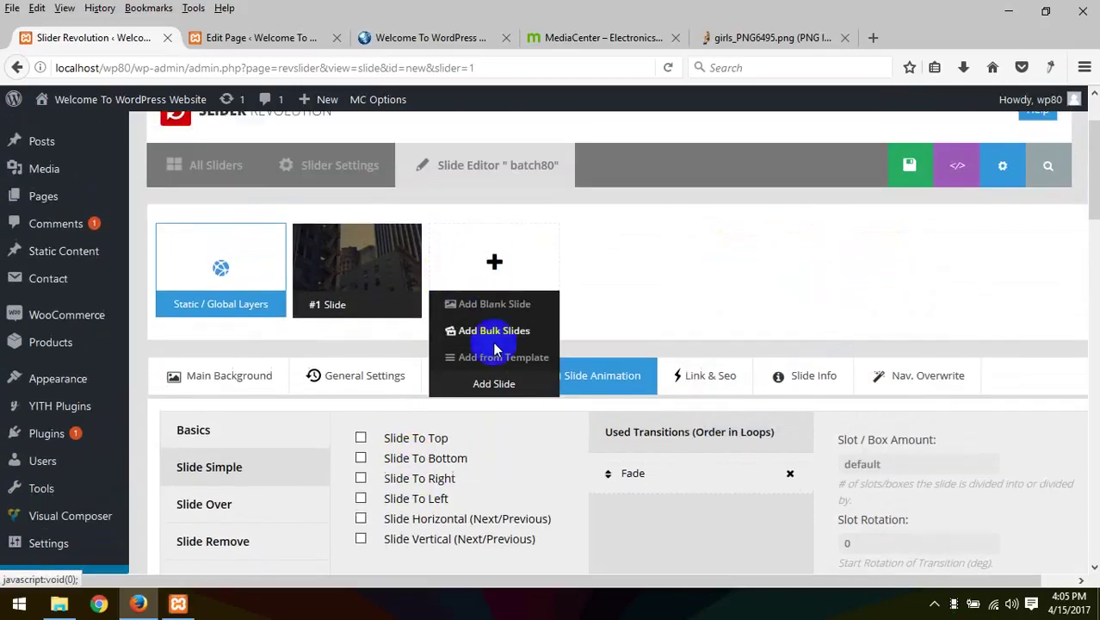
scroll(459, 503, "down", 2)
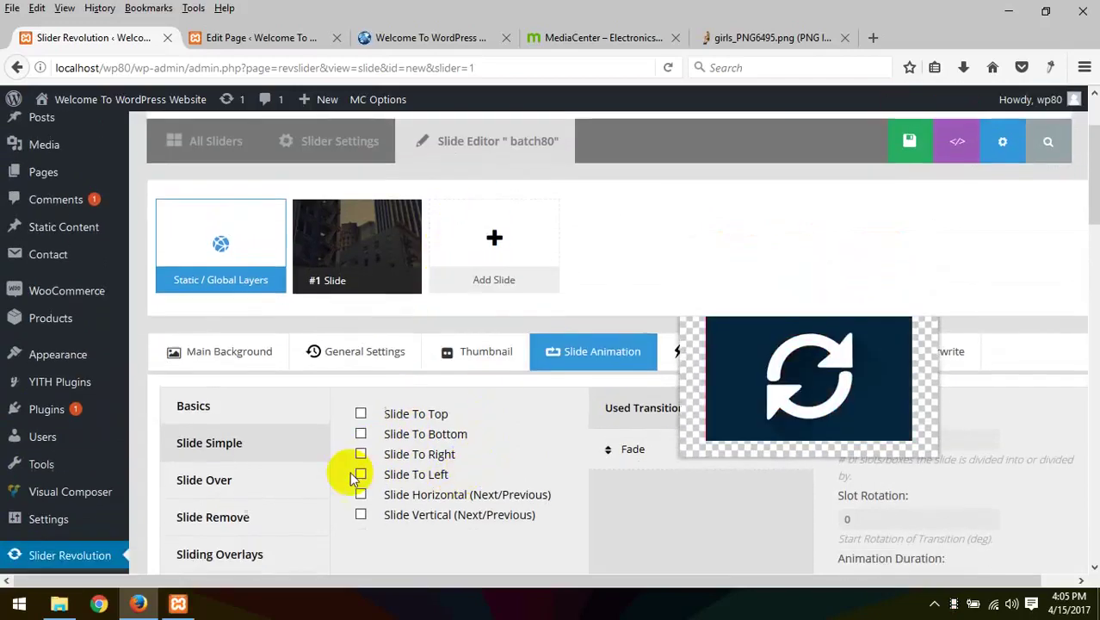
left_click(245, 416)
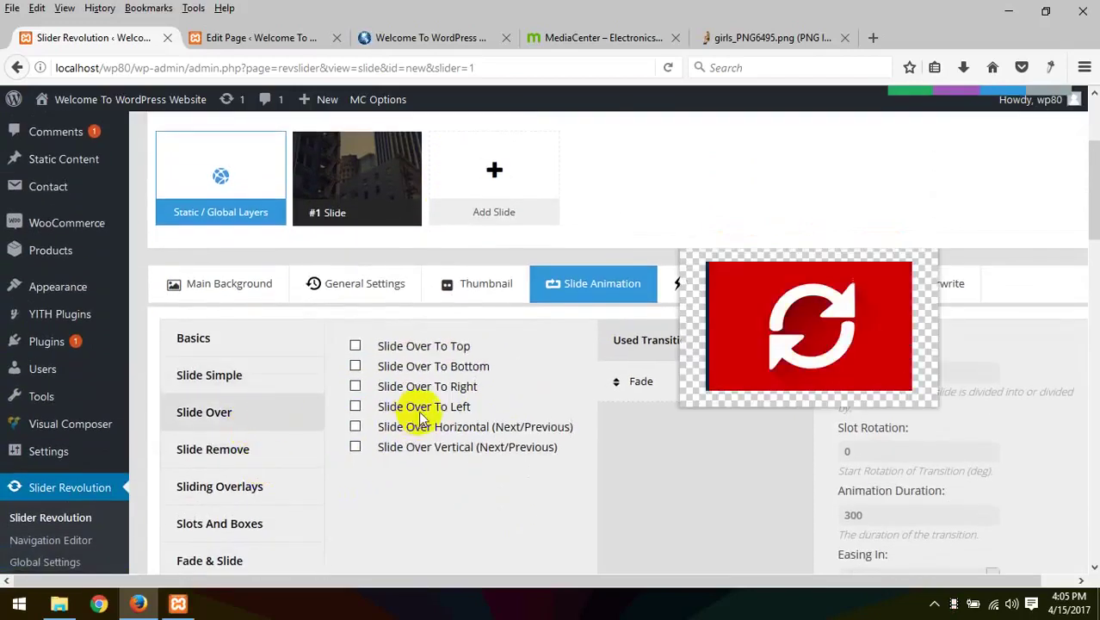
scroll(189, 443, "down", 2)
left_click(217, 357)
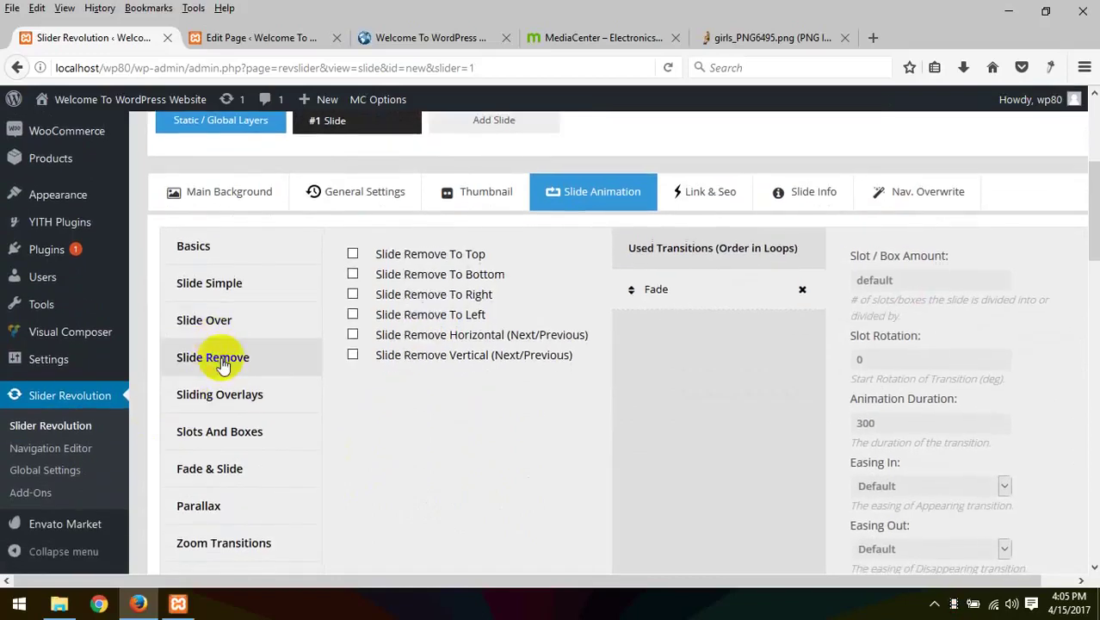
scroll(232, 362, "up", 2)
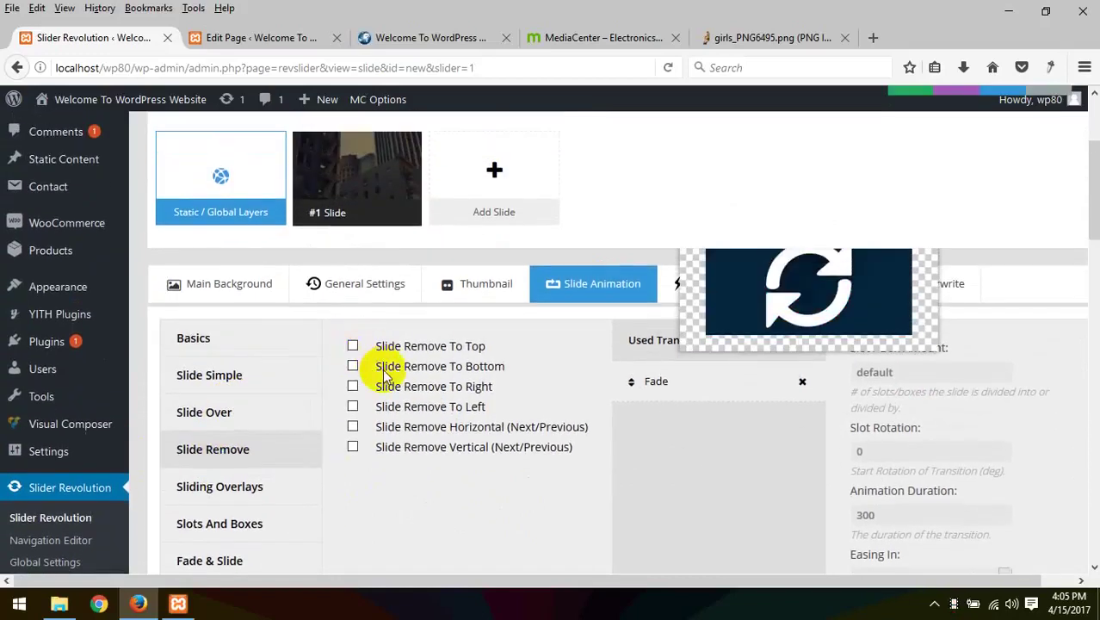
left_click(220, 486)
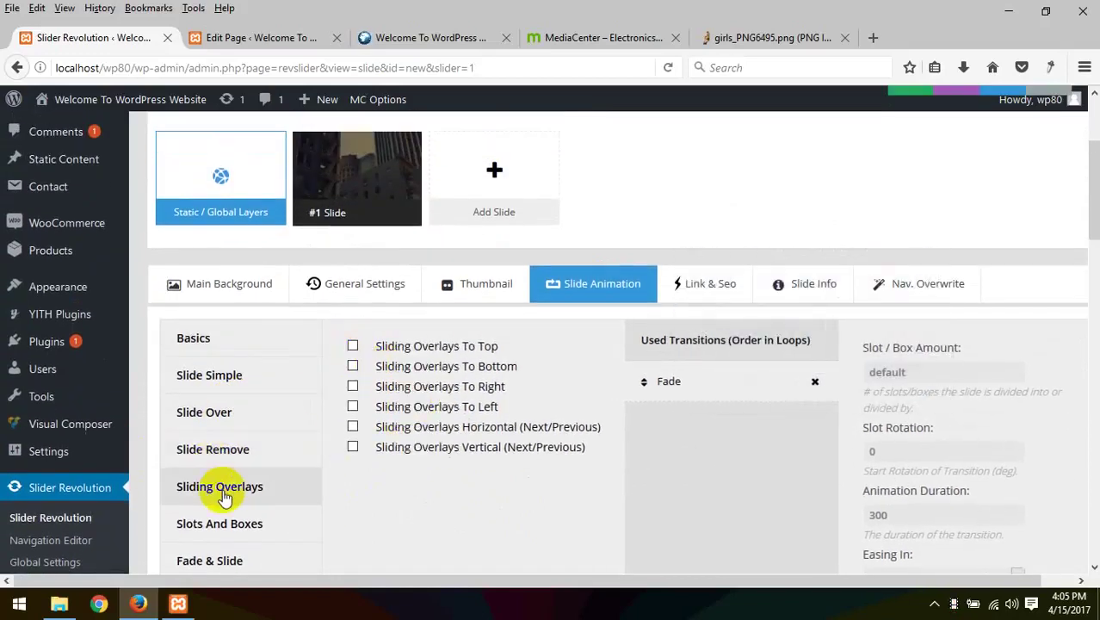
mouse_move(370, 426)
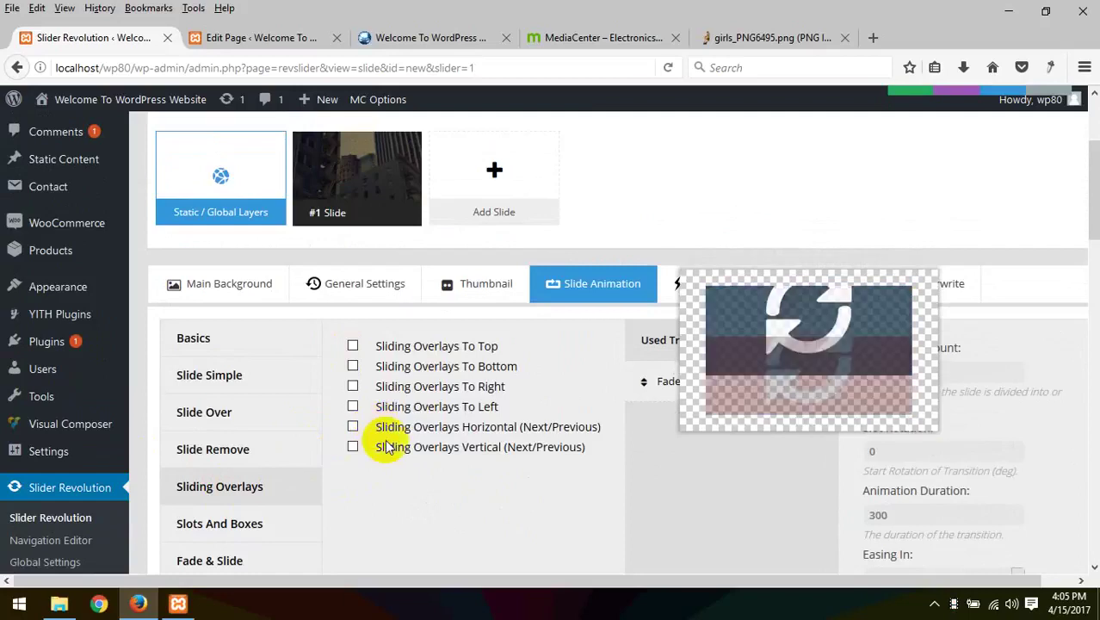
Step: Add the Slide Boxes transition from Slots And Boxes to the slide's used transitions and save the slide
left_click(218, 523)
mouse_move(441, 423)
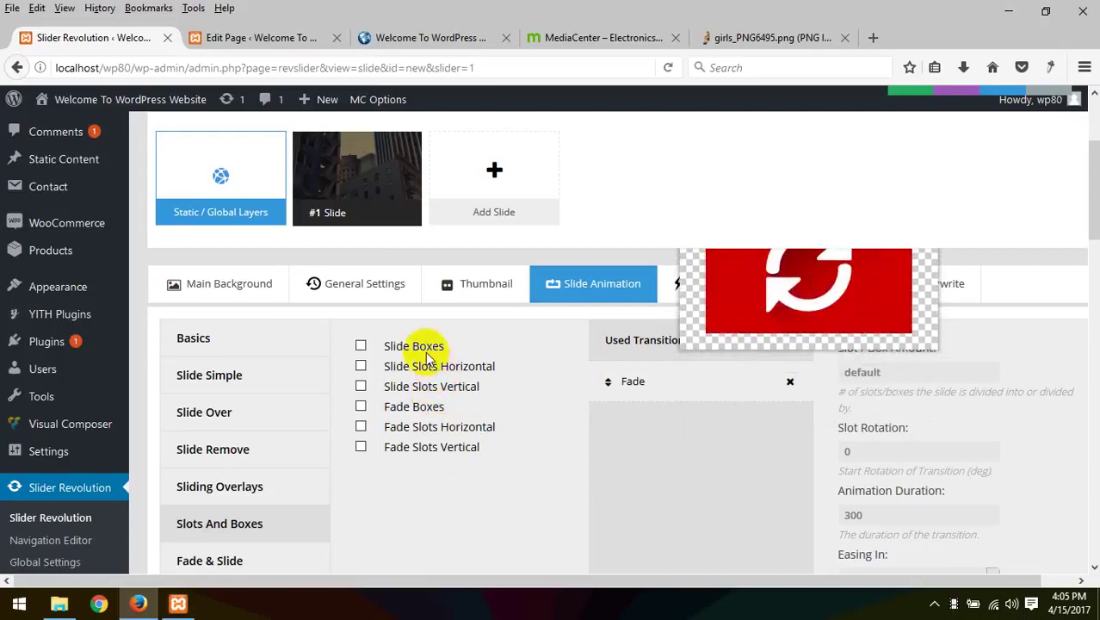
left_click(363, 346)
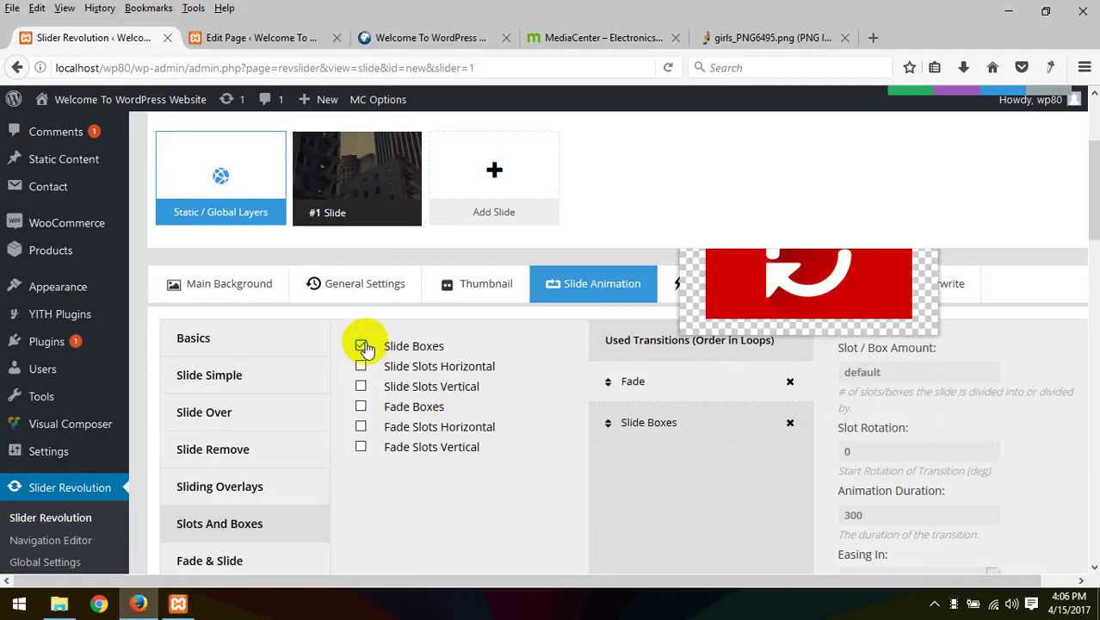
scroll(356, 406, "down", 2)
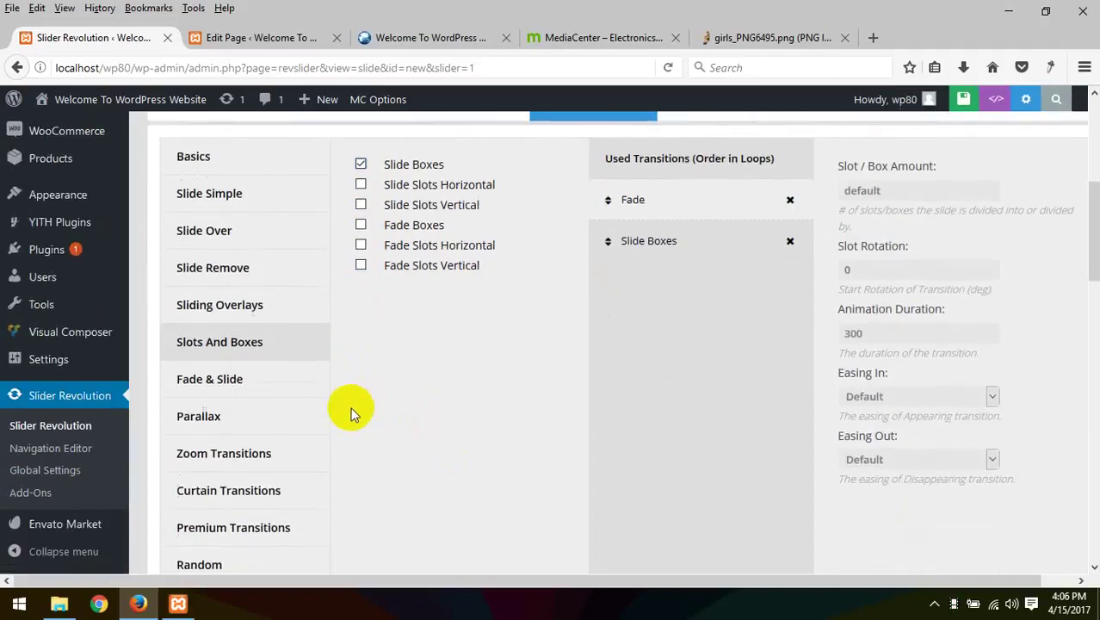
scroll(411, 402, "up", 1)
scroll(411, 402, "up", 3)
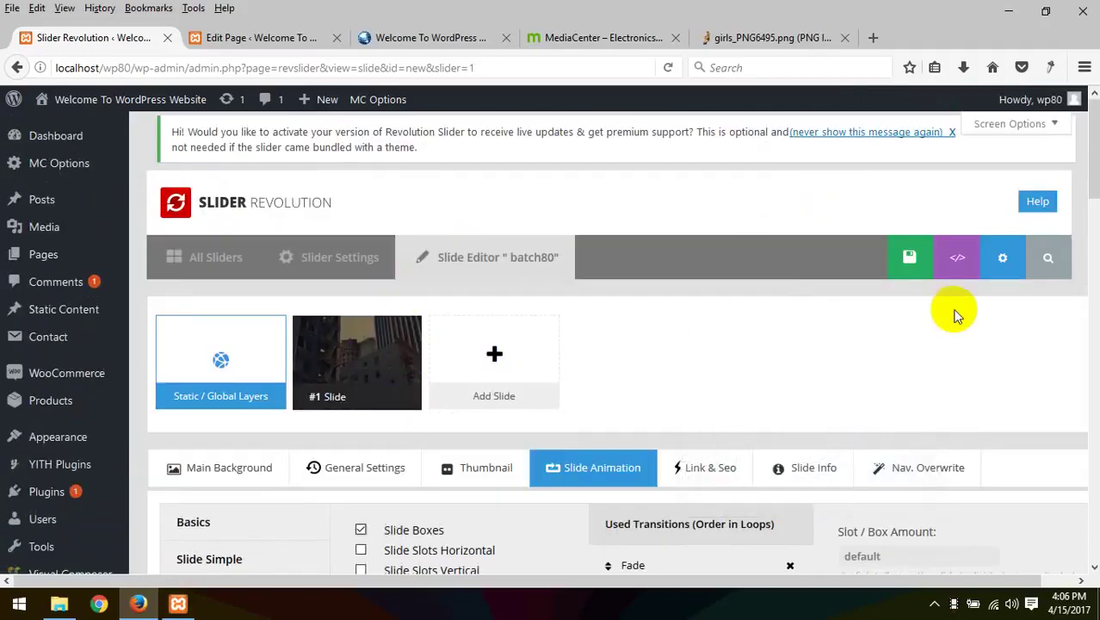
left_click(888, 262)
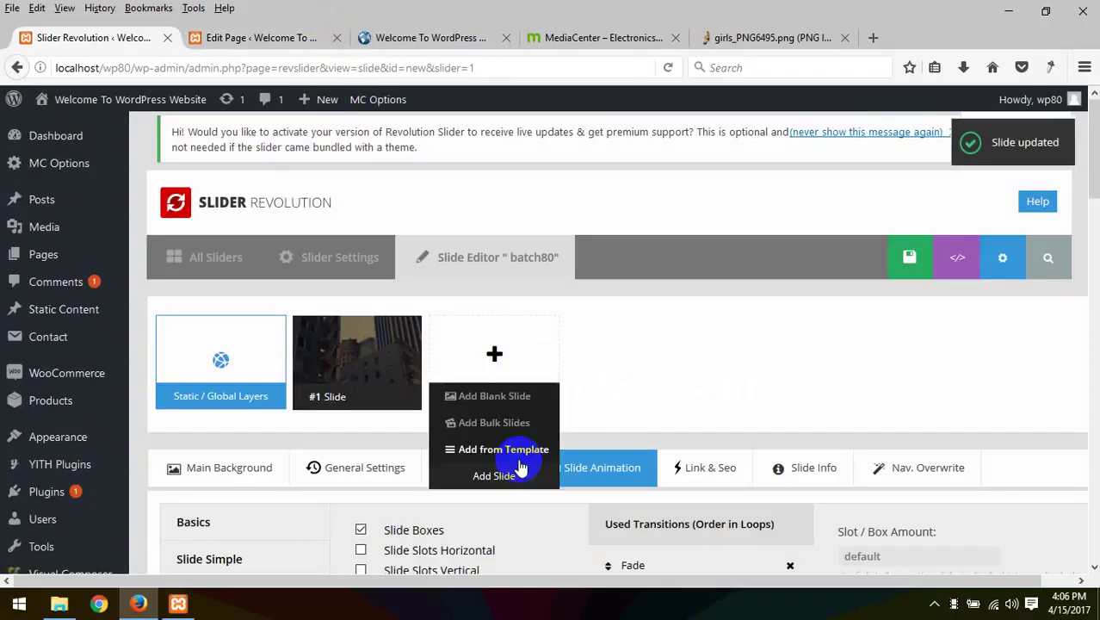
Step: Duplicate slide #1 and open the duplicate, slide #2, for editing
mouse_move(358, 368)
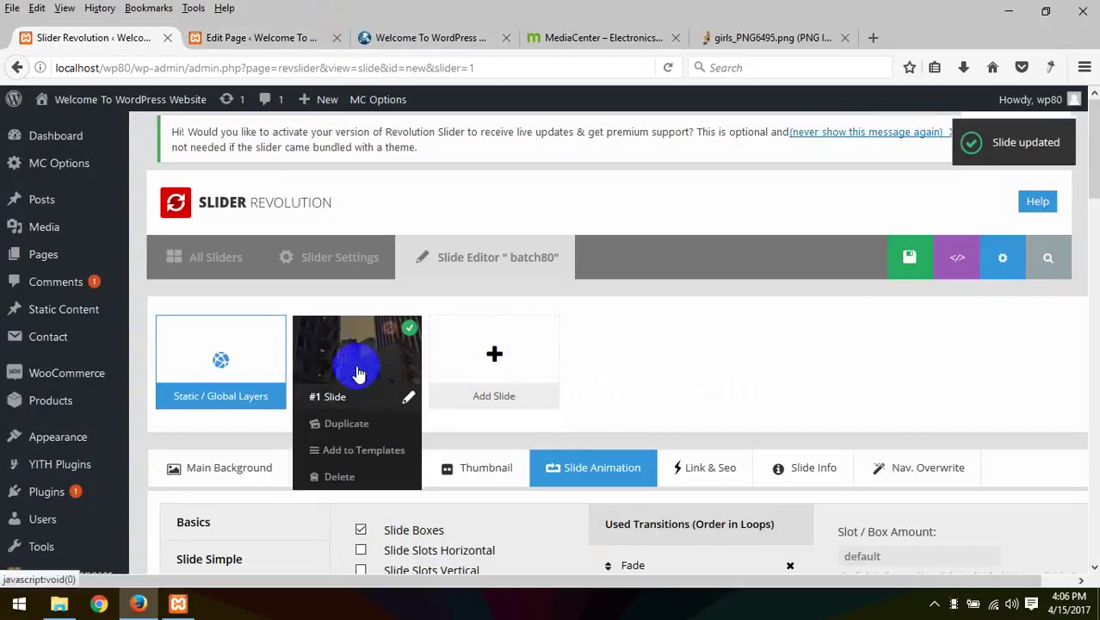
left_click(346, 425)
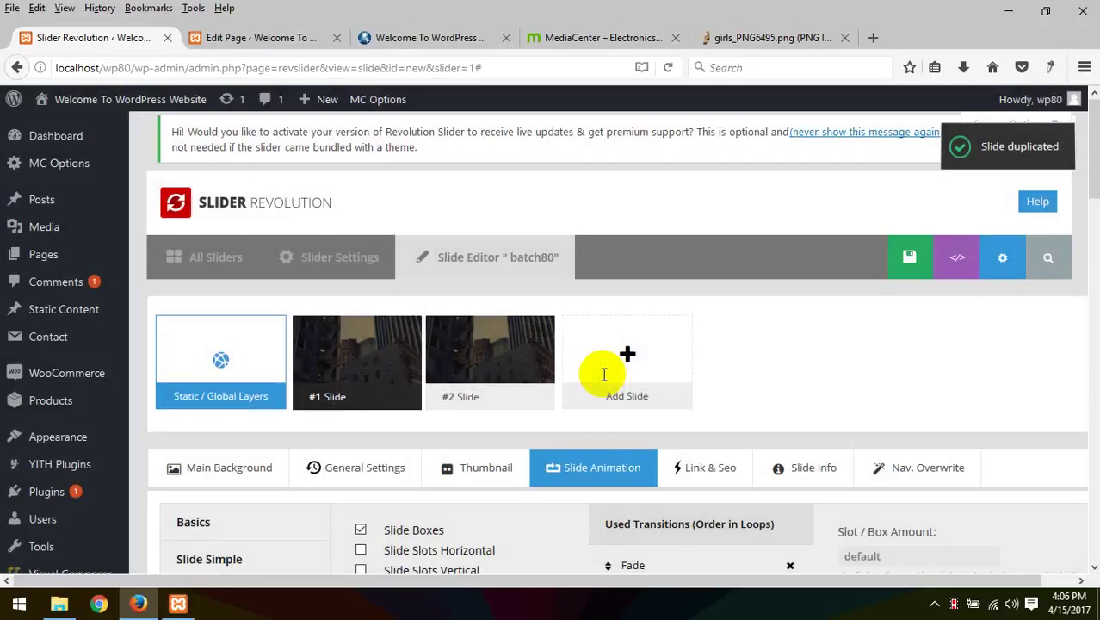
mouse_move(491, 356)
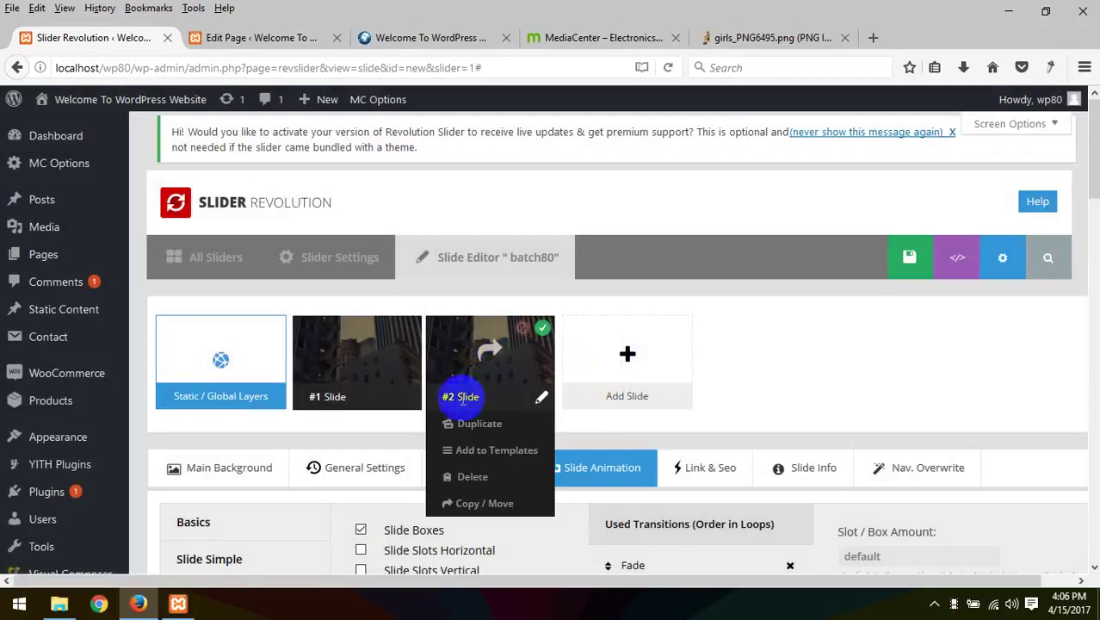
left_click(465, 369)
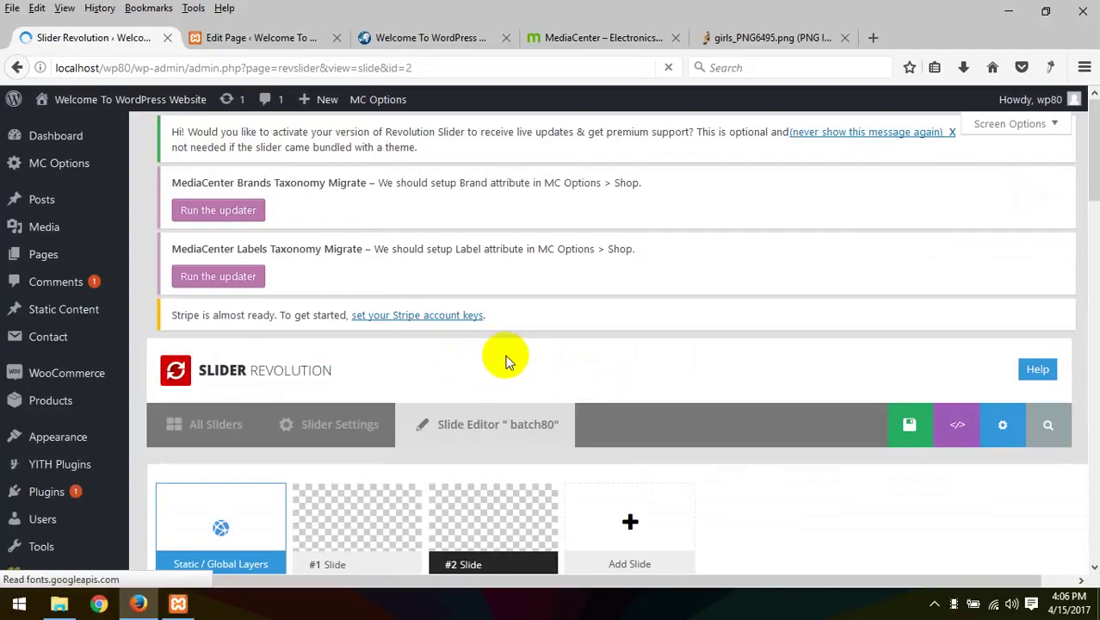
Step: Set slide #2's main background to the coffee glass image slider4-1.jpg from the media library and save the slide
scroll(523, 413, "down", 4)
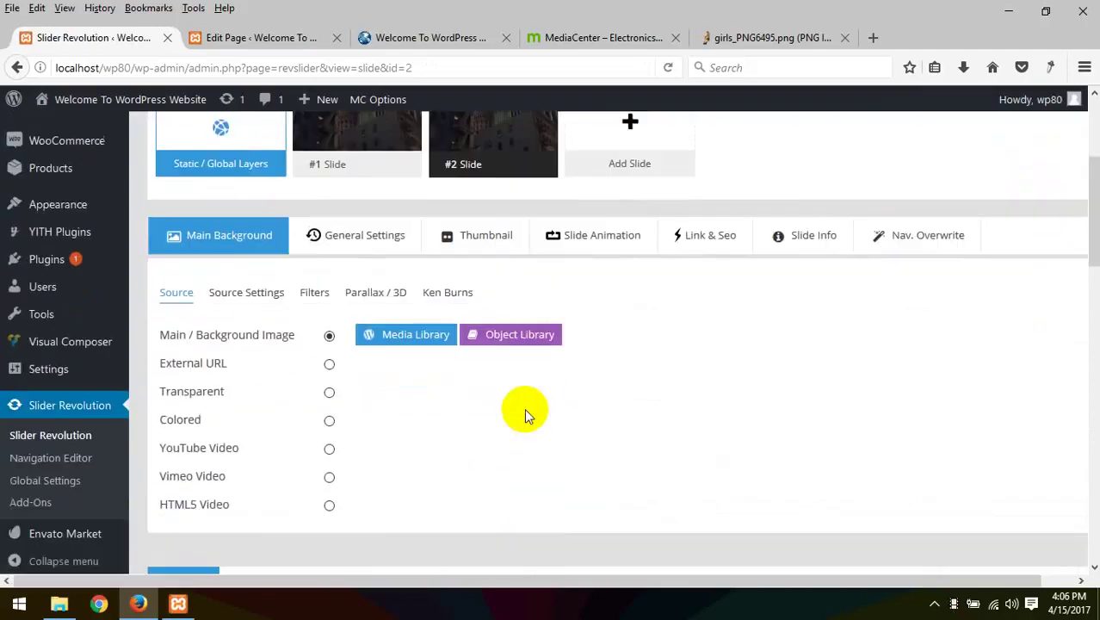
scroll(432, 269, "down", 4)
scroll(545, 347, "up", 4)
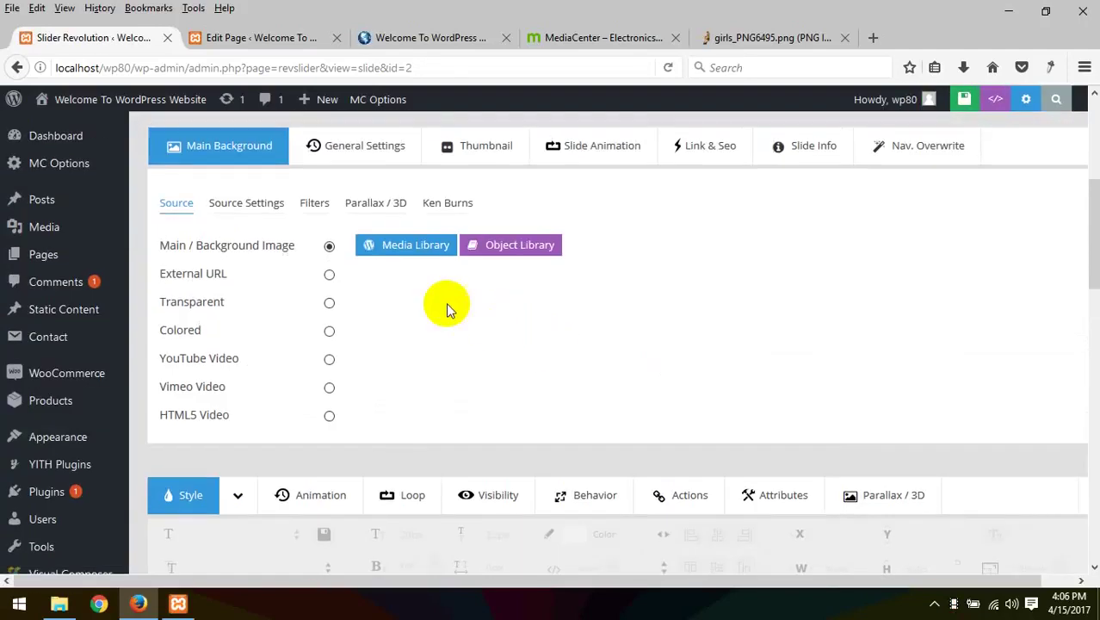
left_click(387, 246)
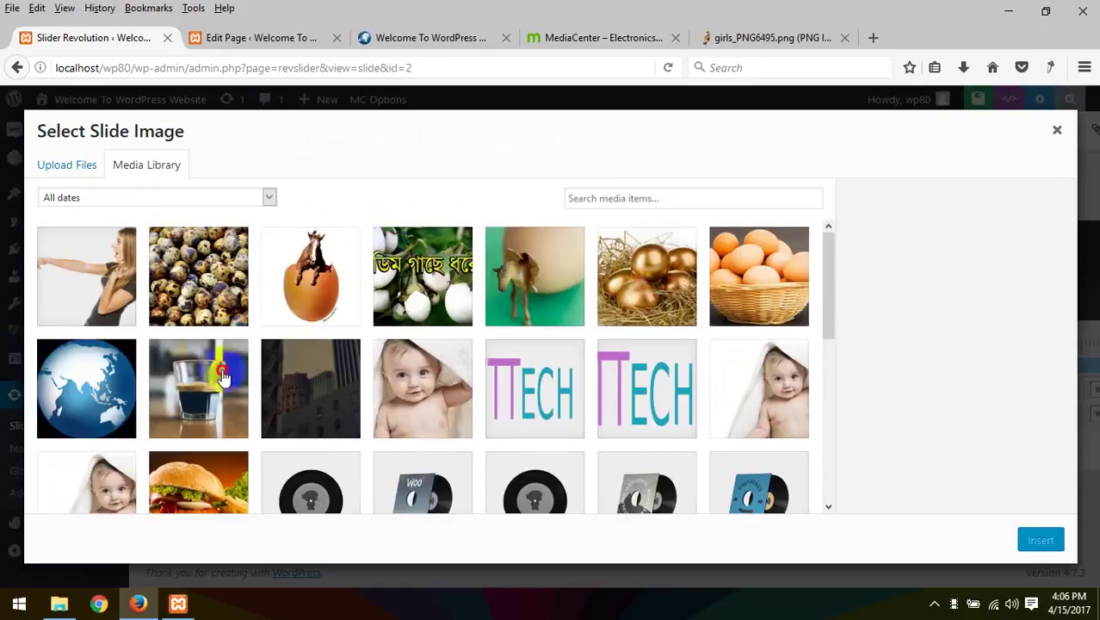
left_click(222, 377)
left_click(1042, 540)
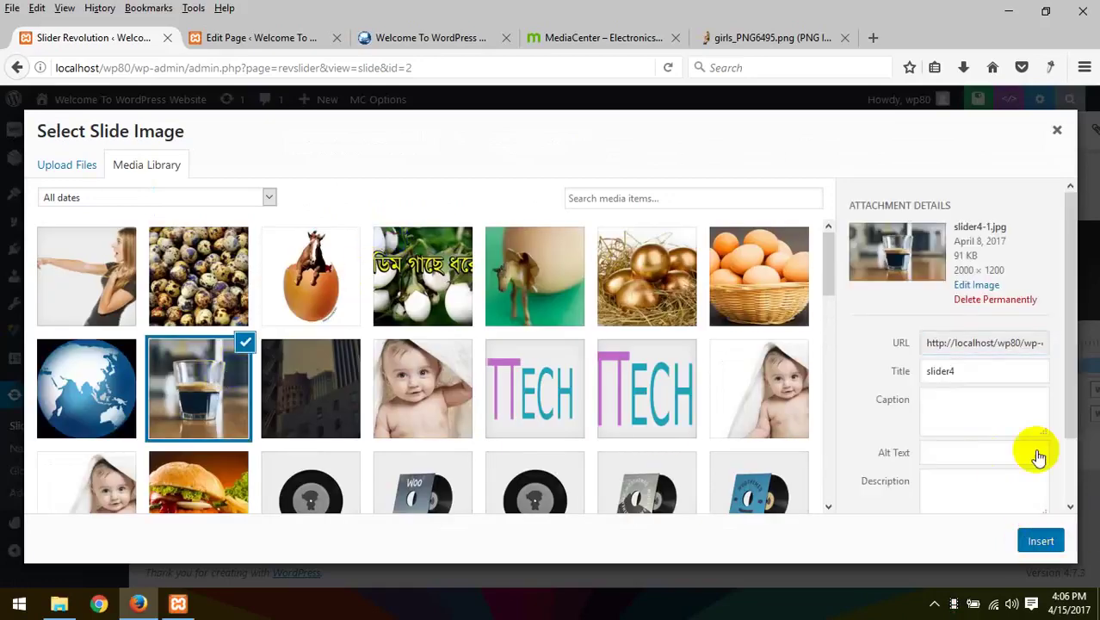
scroll(759, 311, "down", 5)
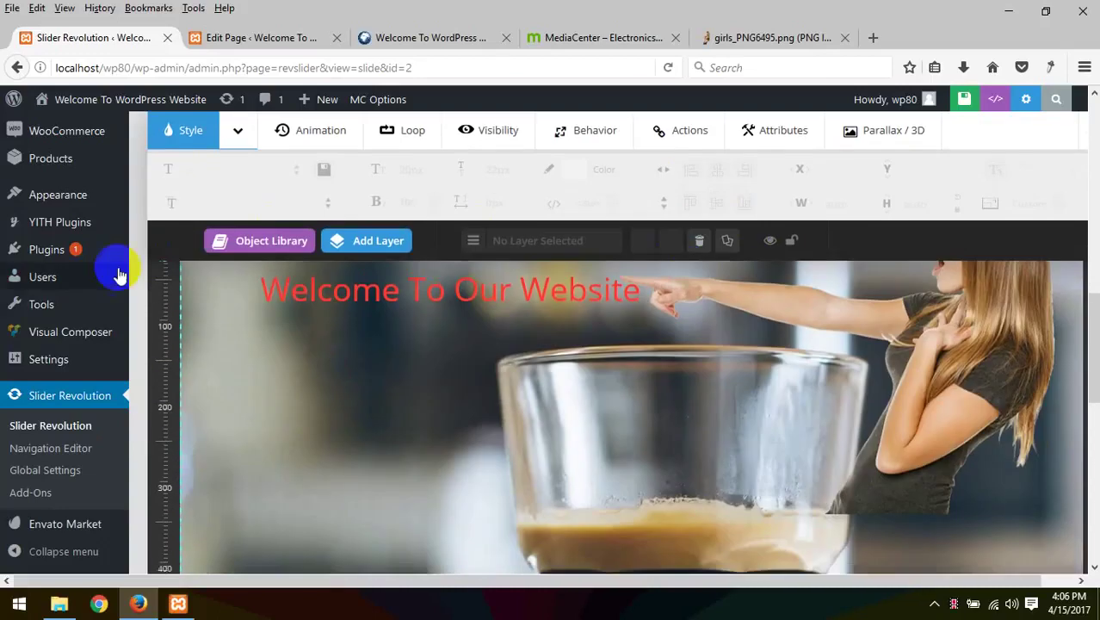
mouse_move(54, 299)
scroll(263, 335, "up", 2)
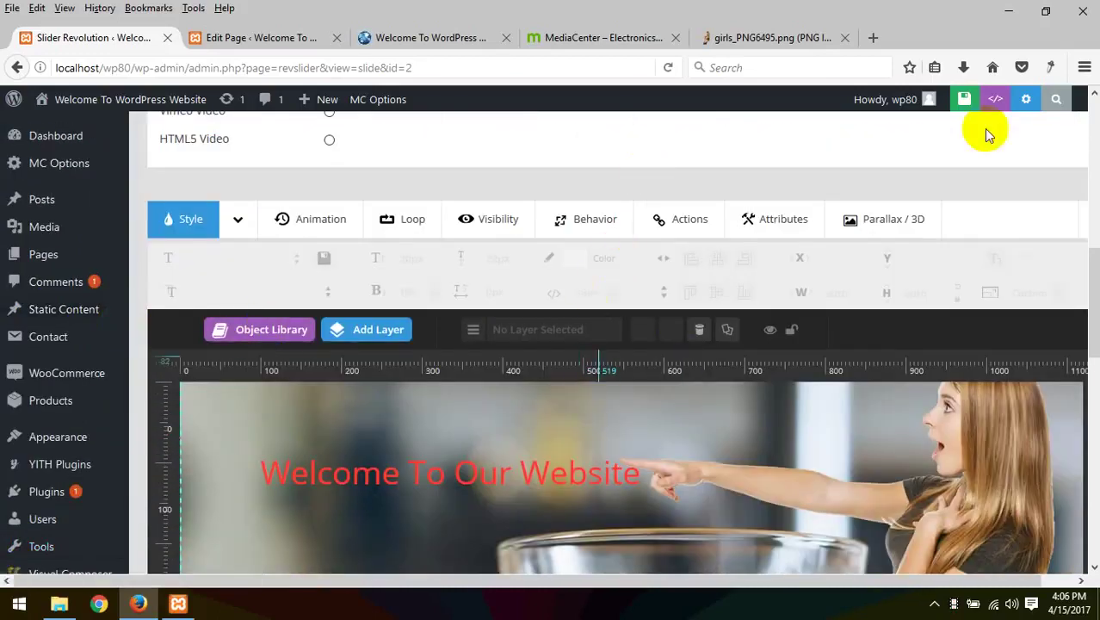
left_click(882, 102)
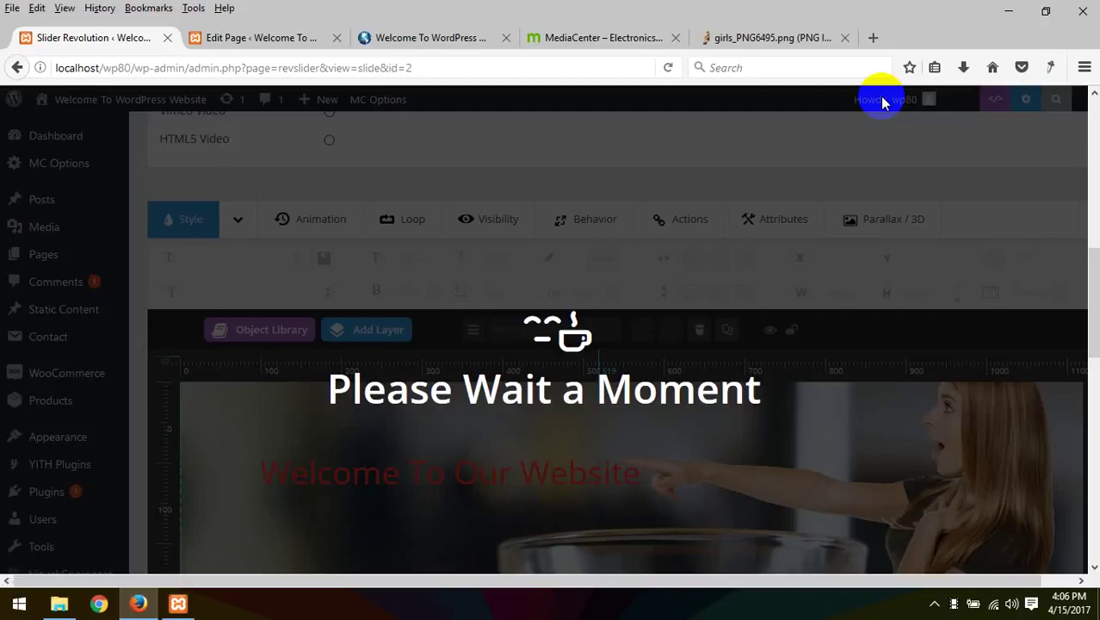
scroll(334, 150, "up", 7)
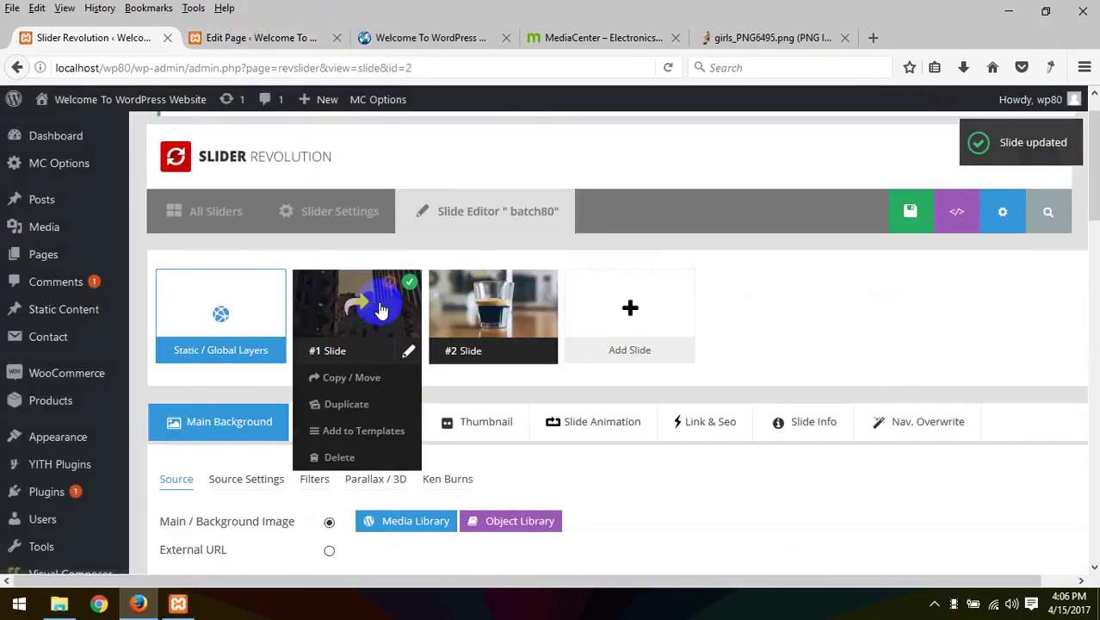
scroll(449, 486, "down", 7)
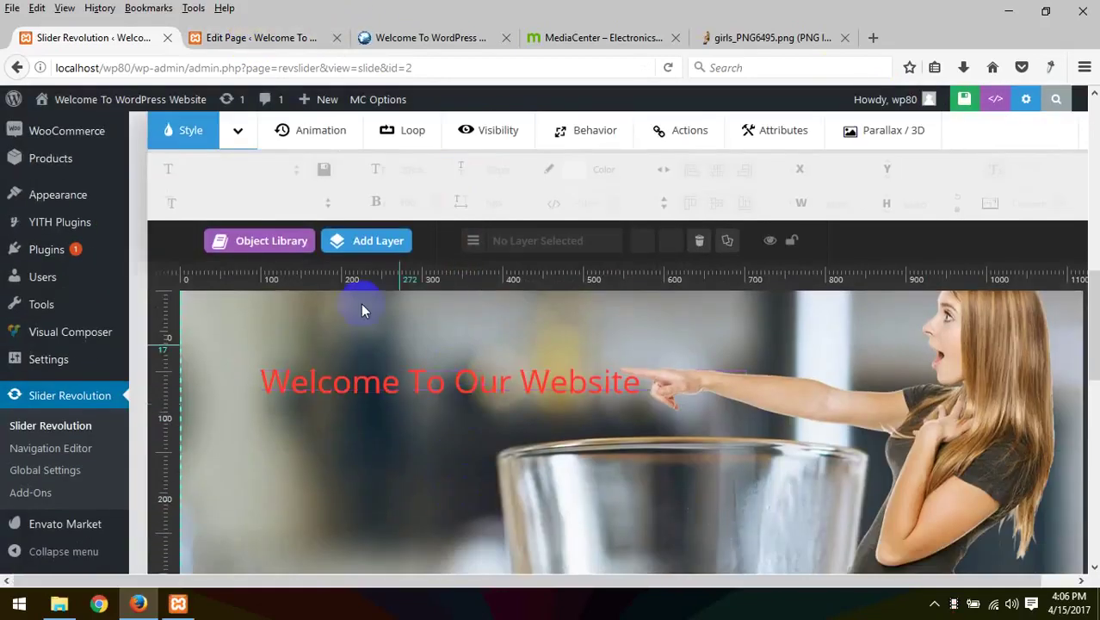
mouse_move(381, 257)
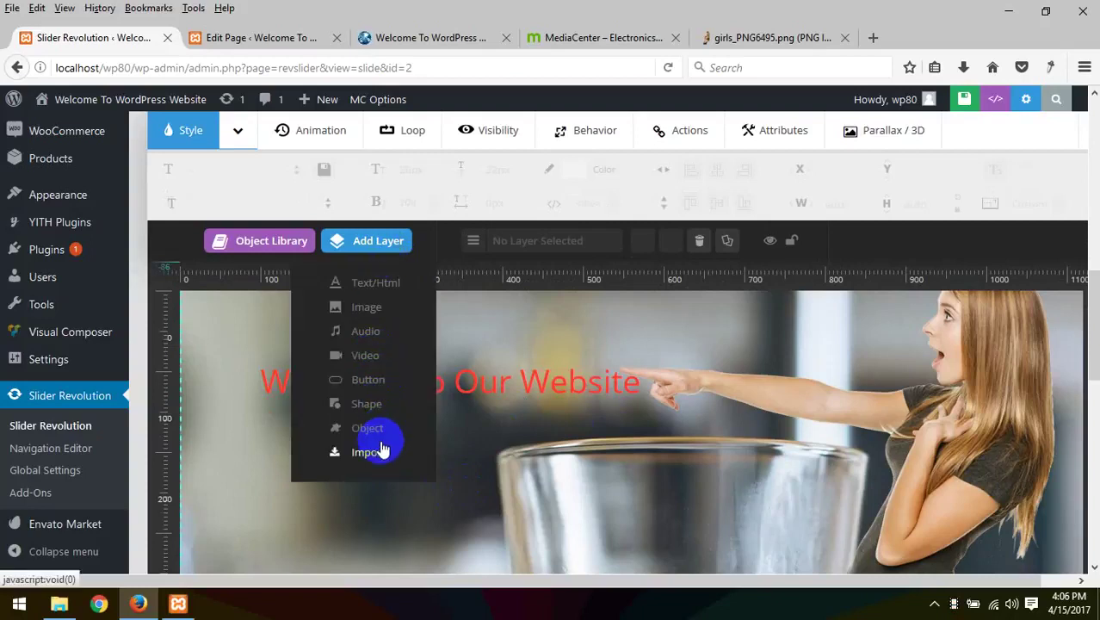
scroll(415, 315, "up", 10)
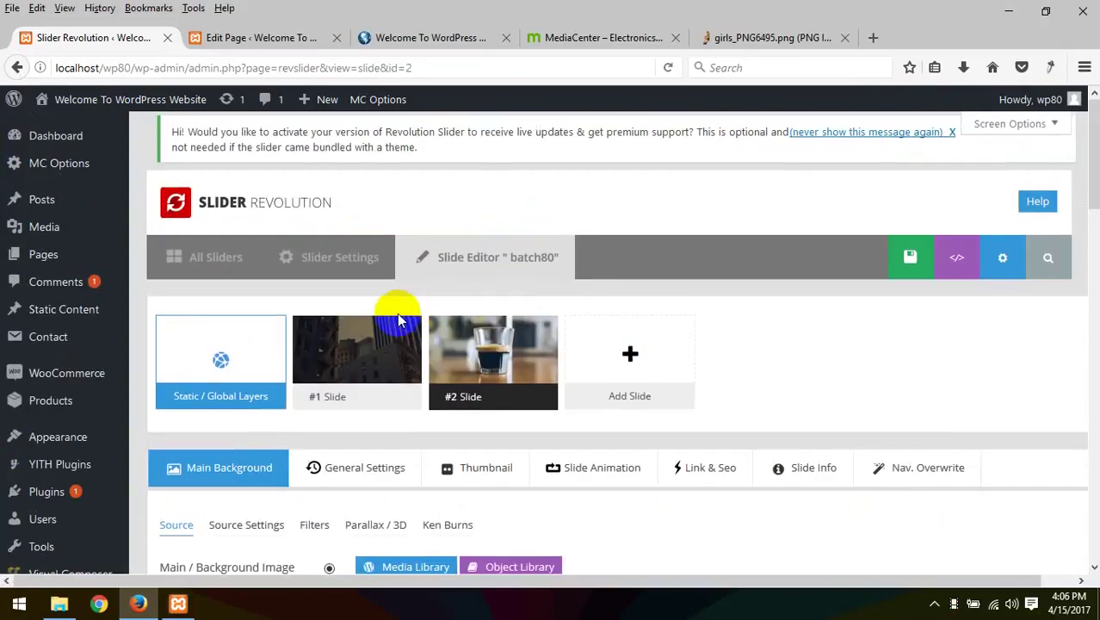
Step: Reload the Home page's editing screen and return to the batch80 slide editor
left_click(262, 37)
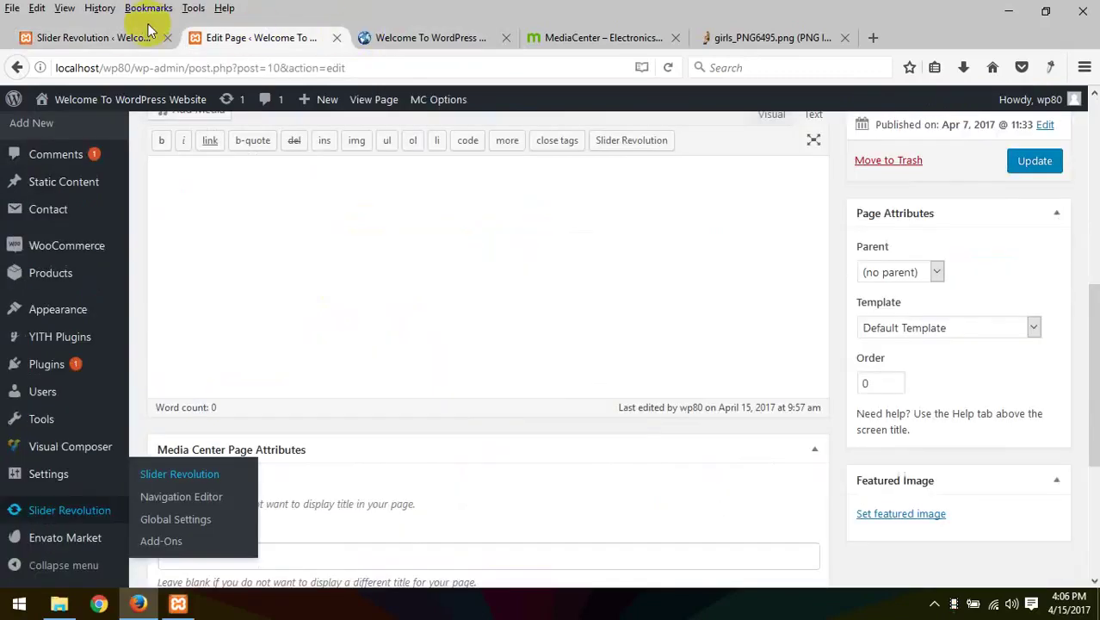
scroll(545, 314, "up", 5)
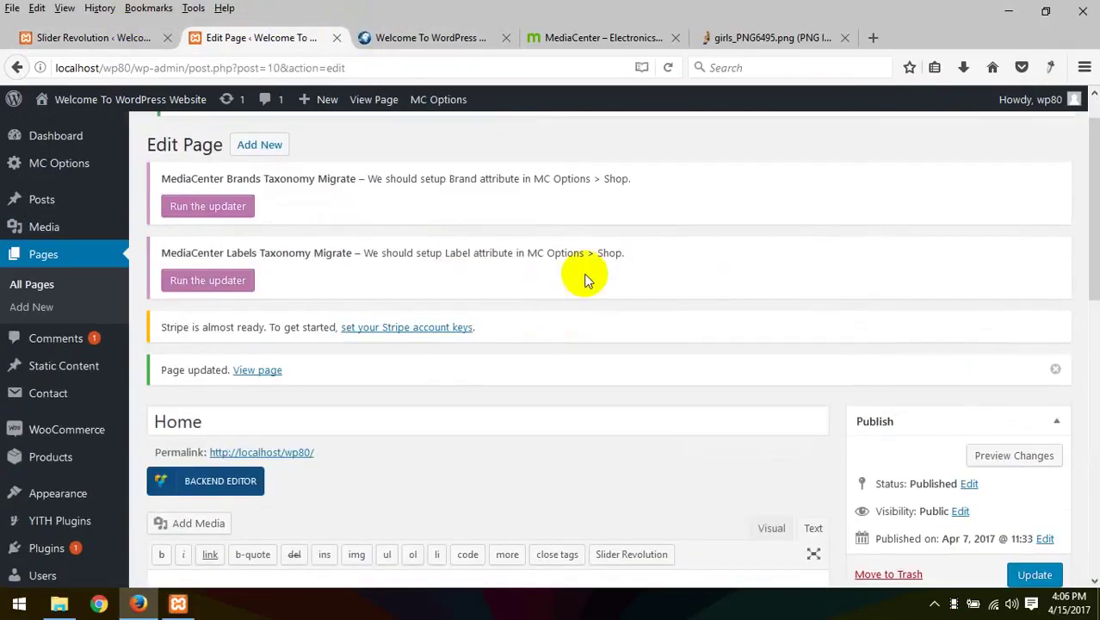
right_click(667, 217)
left_click(764, 230)
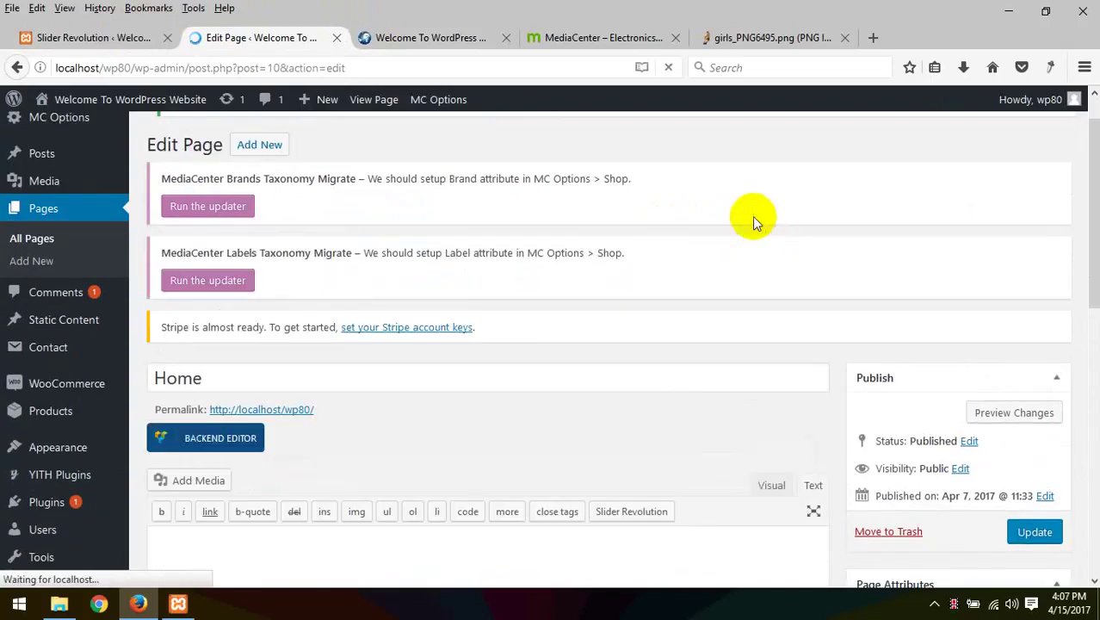
left_click(61, 37)
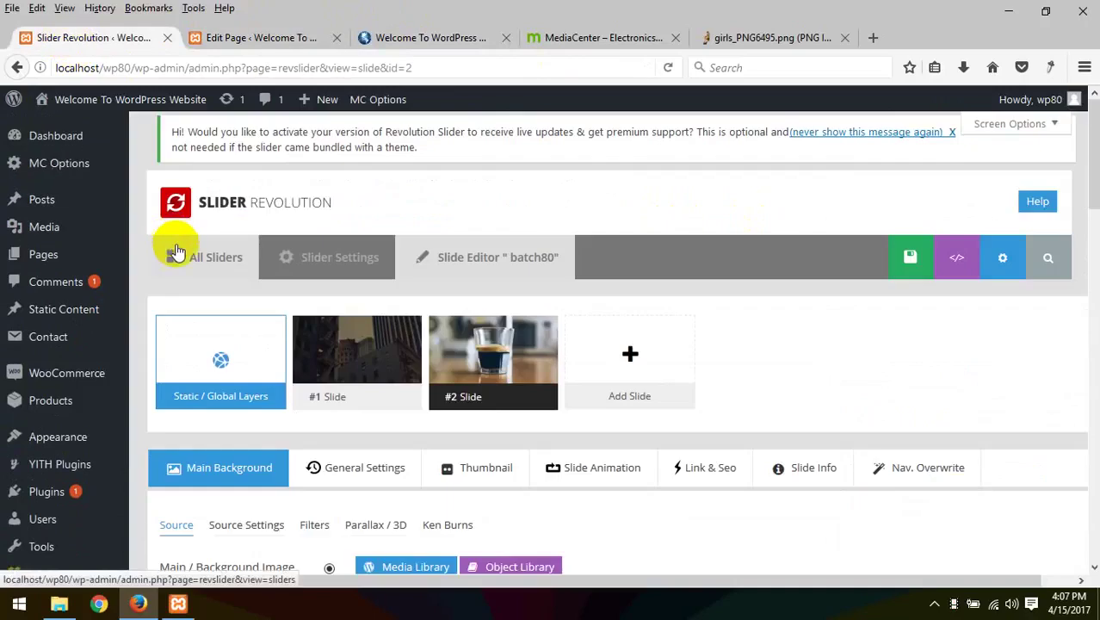
Step: Reload the shop's live Home page to check its current content
left_click(393, 37)
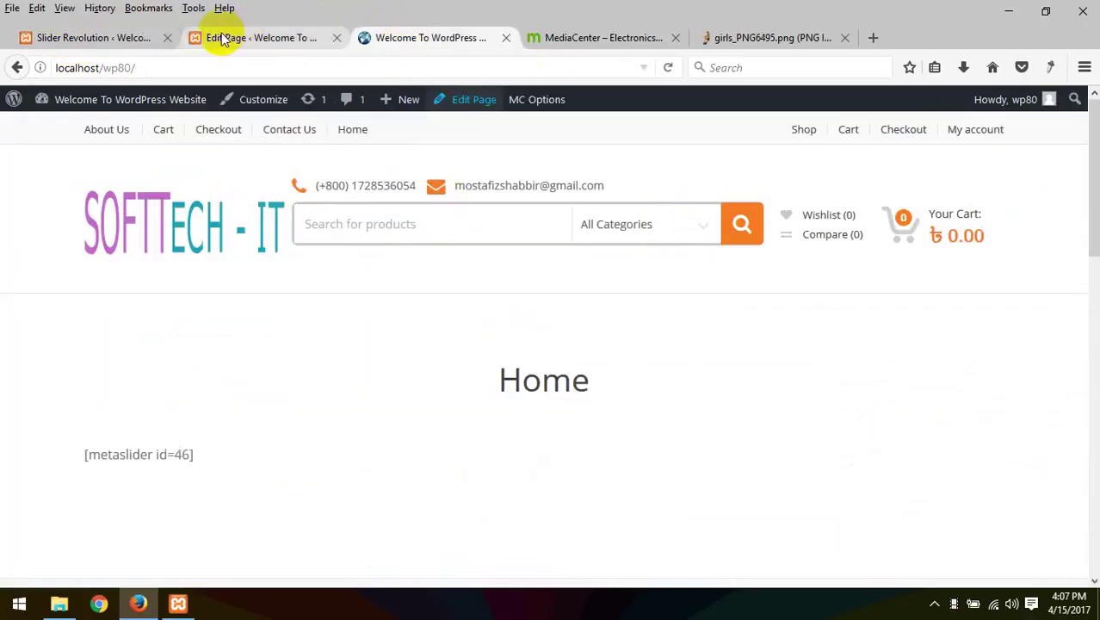
right_click(321, 340)
left_click(413, 348)
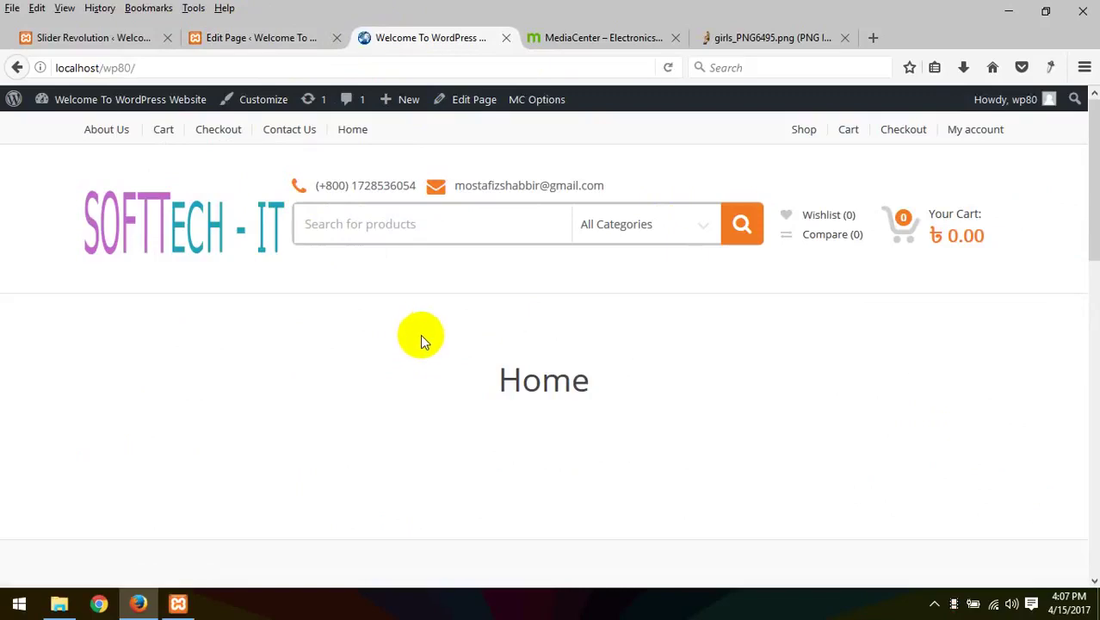
Step: Enable Hide Title in the Home page's Media Center Page Attributes and update the page
left_click(254, 38)
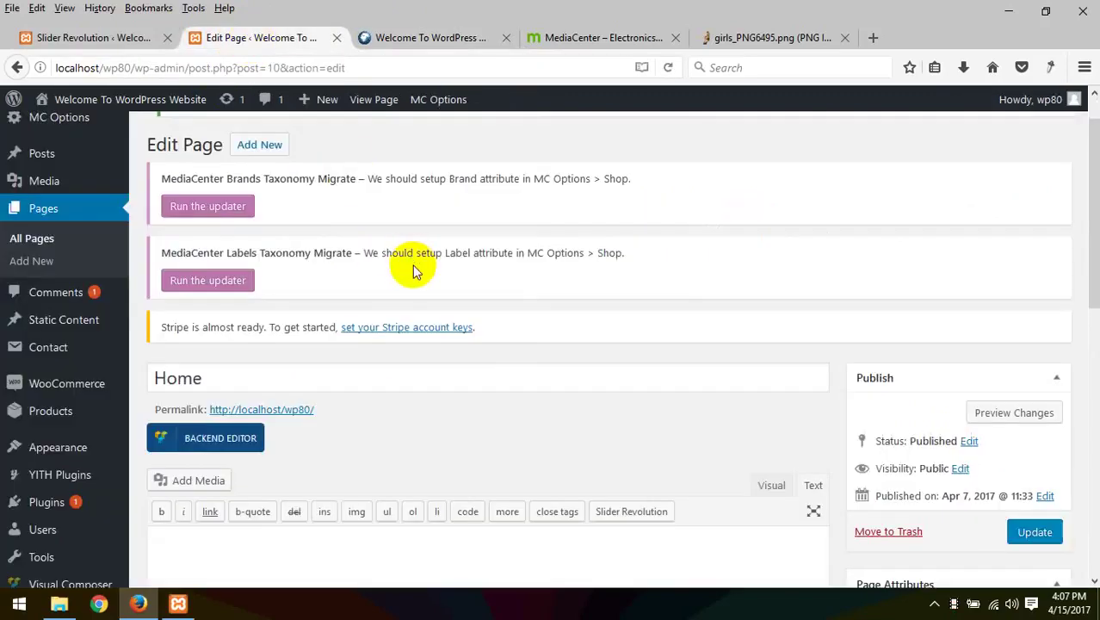
scroll(414, 430, "down", 6)
scroll(416, 498, "down", 3)
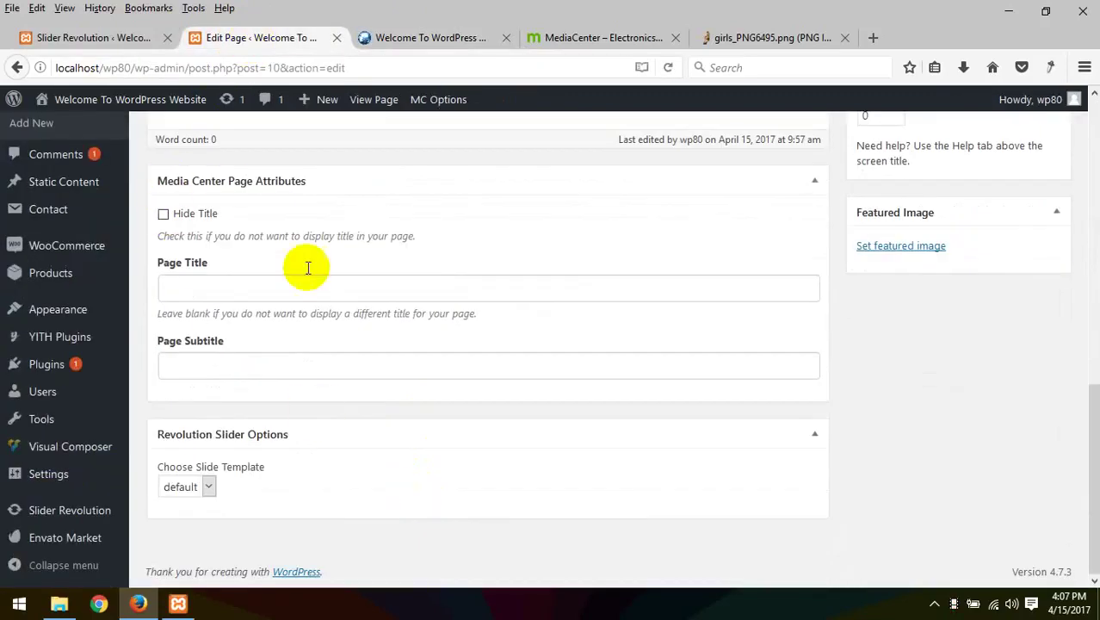
left_click(162, 215)
scroll(207, 265, "up", 10)
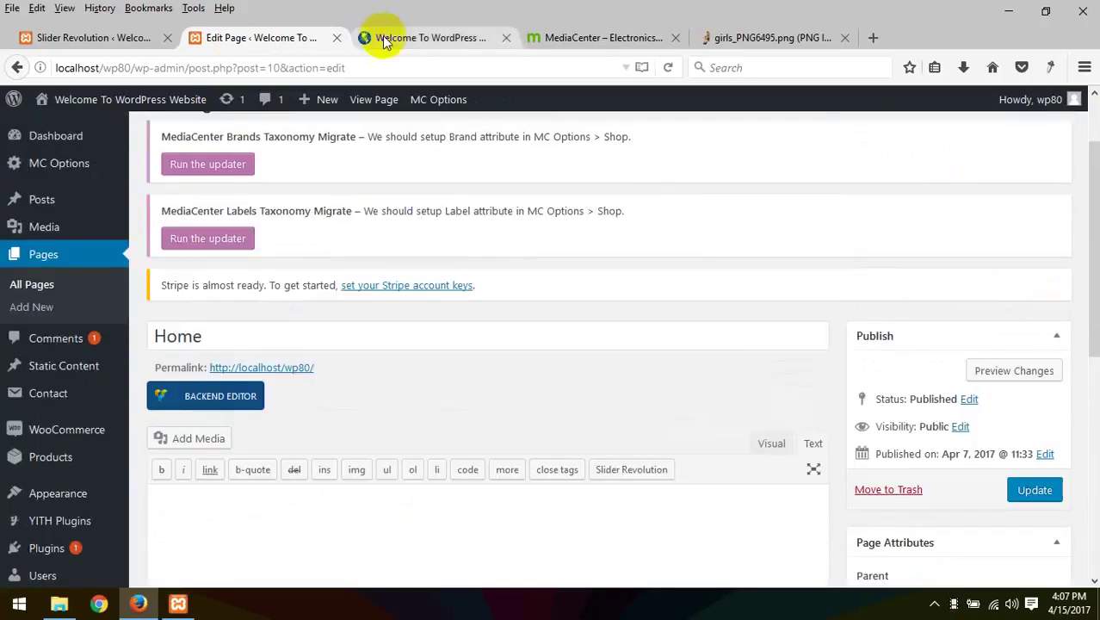
left_click(385, 43)
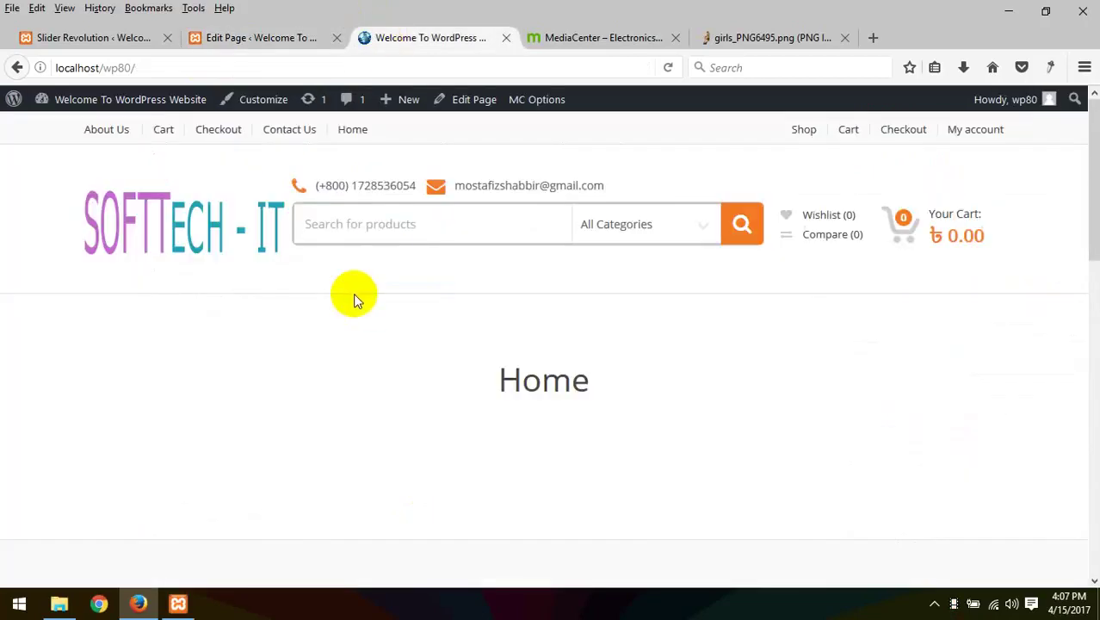
left_click(284, 38)
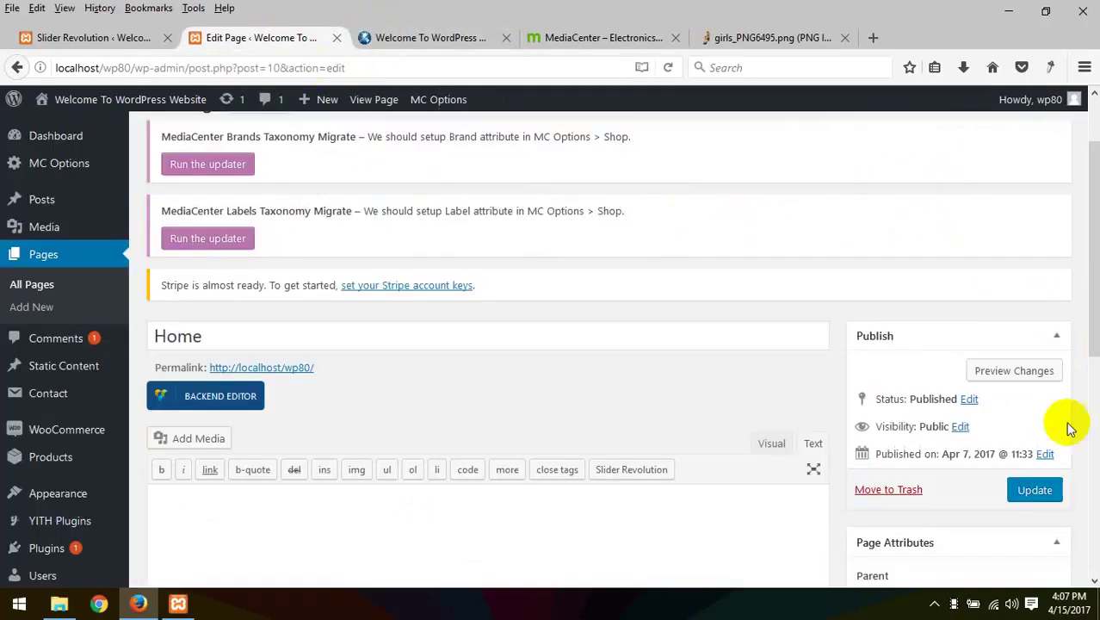
left_click(1034, 489)
Step: Reload the live Home page and look through it down to the footer
left_click(452, 37)
right_click(381, 284)
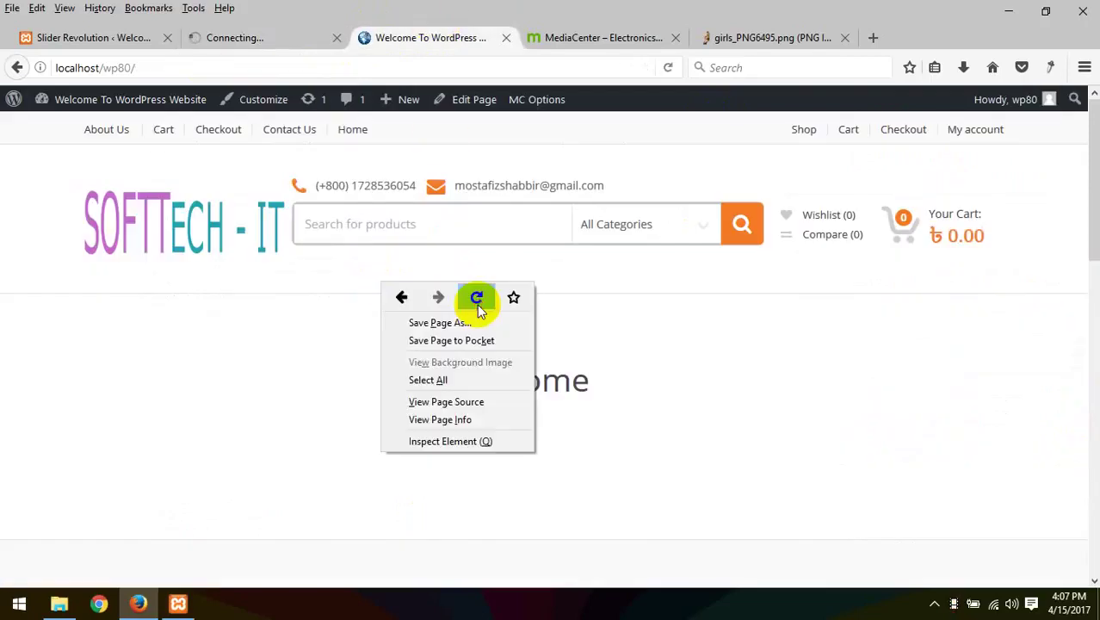
left_click(478, 297)
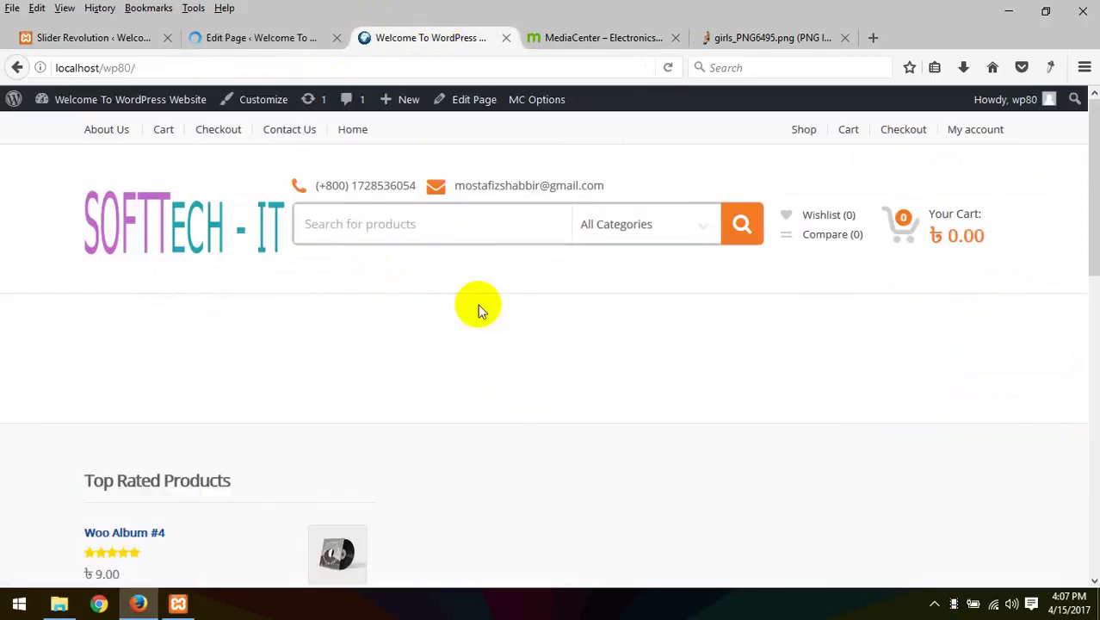
scroll(508, 327, "down", 10)
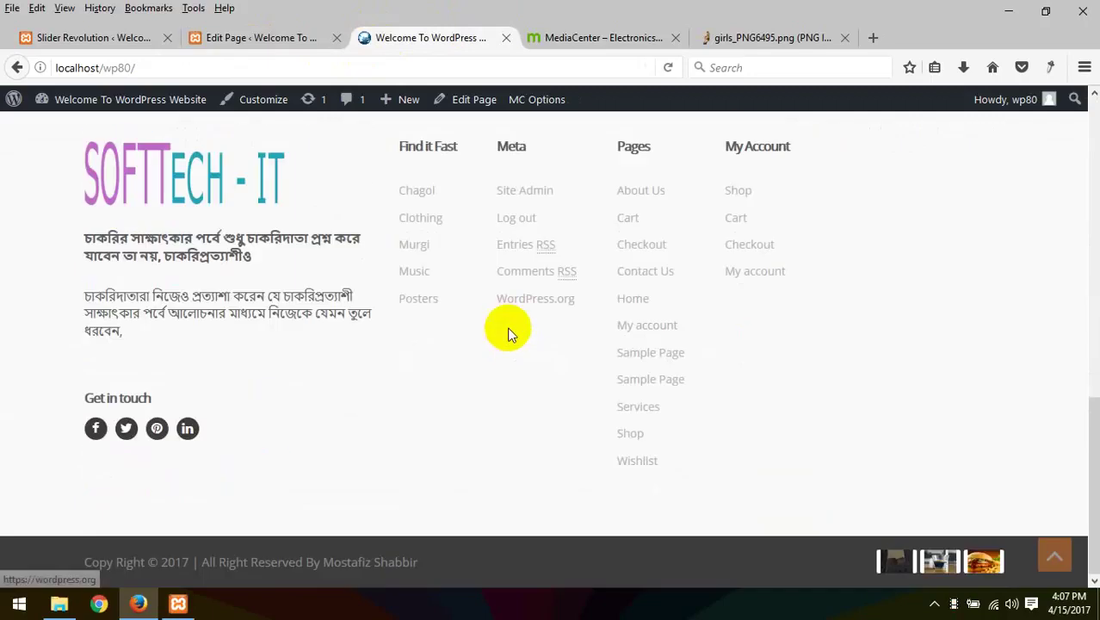
scroll(508, 332, "up", 10)
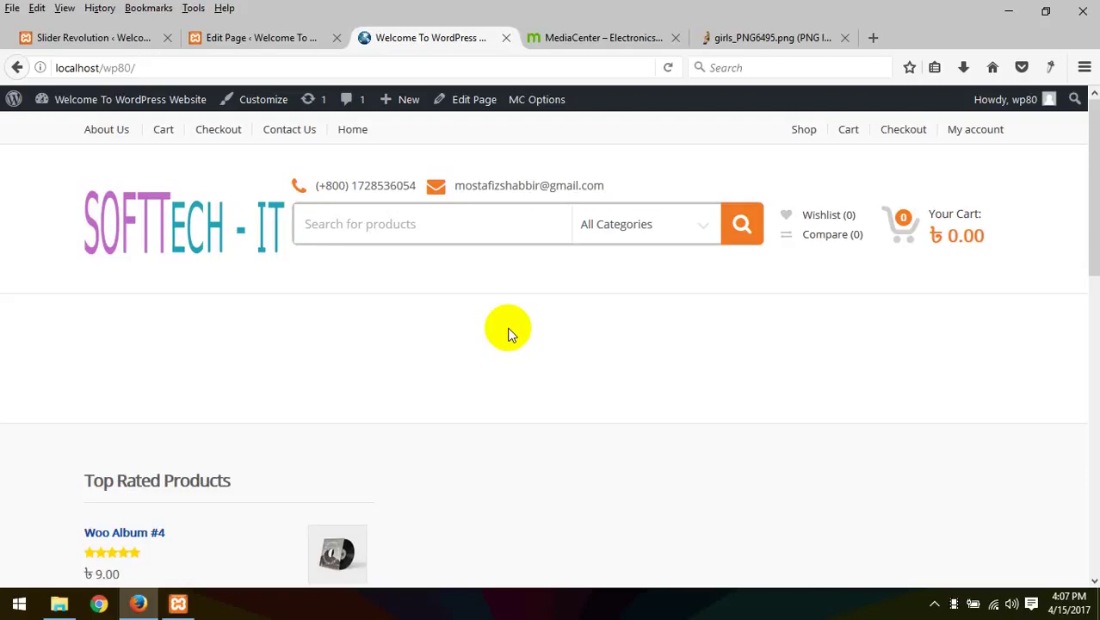
Step: Review the Home page's editing screen, including its content area, page attributes, Revolution Slider options and Visual Composer entries
left_click(254, 37)
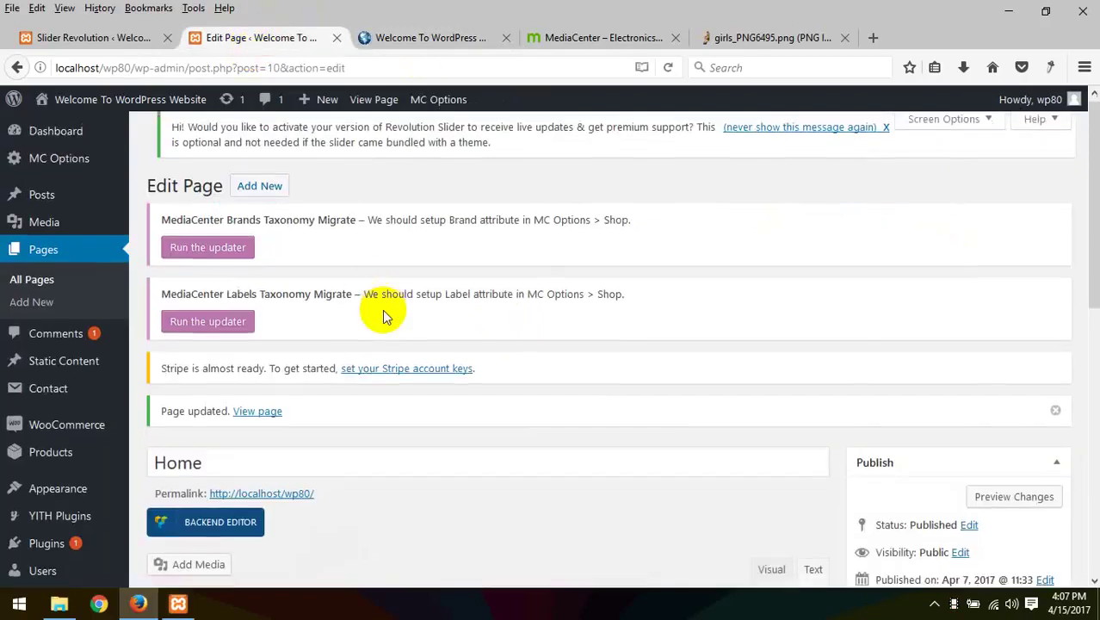
scroll(382, 312, "down", 3)
scroll(384, 310, "down", 3)
scroll(673, 305, "down", 3)
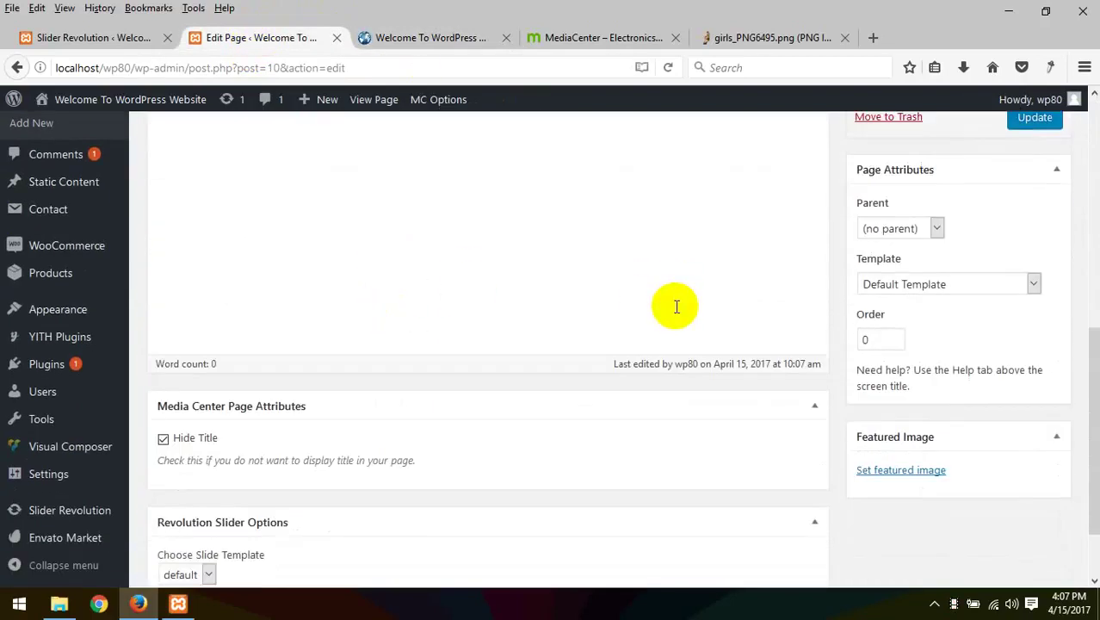
scroll(528, 358, "down", 1)
scroll(530, 363, "up", 2)
scroll(545, 348, "up", 2)
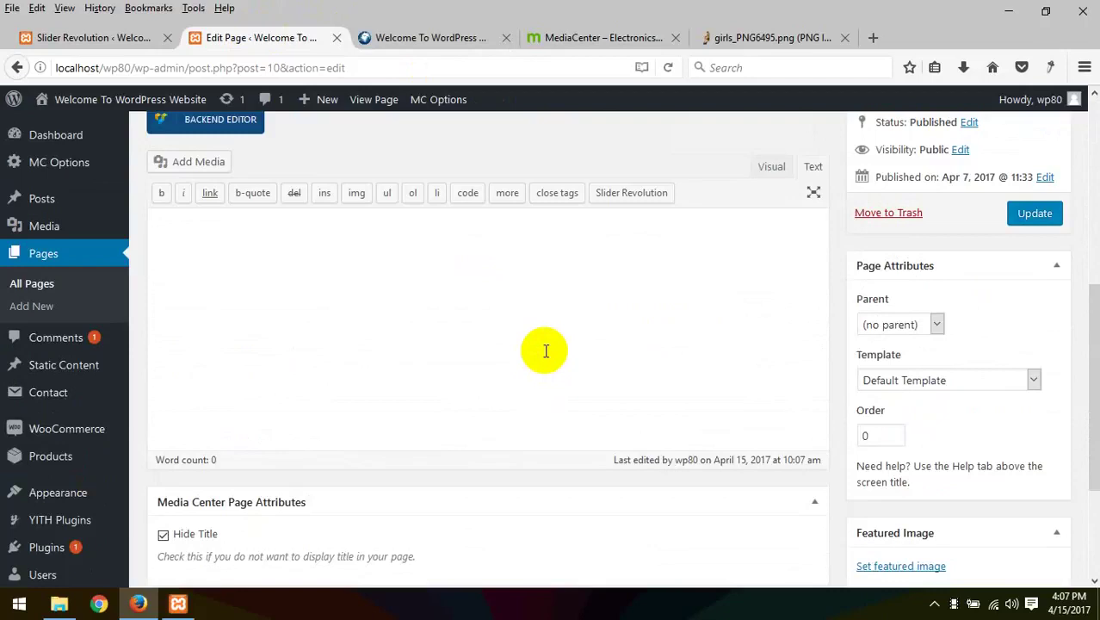
scroll(431, 422, "down", 4)
left_click(191, 488)
scroll(345, 487, "up", 6)
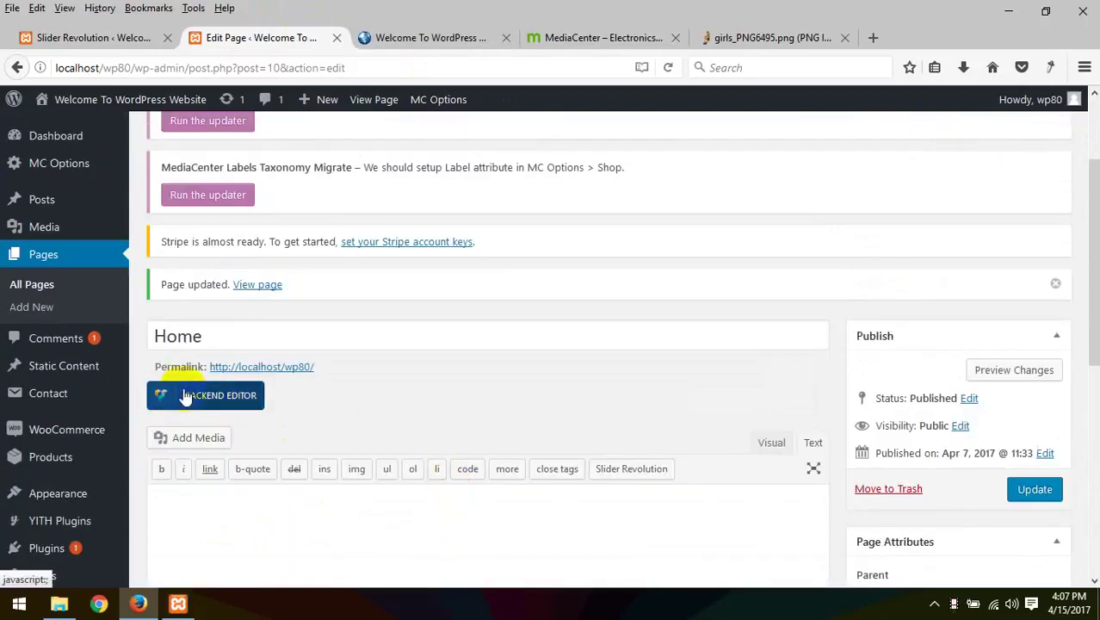
scroll(98, 455, "down", 4)
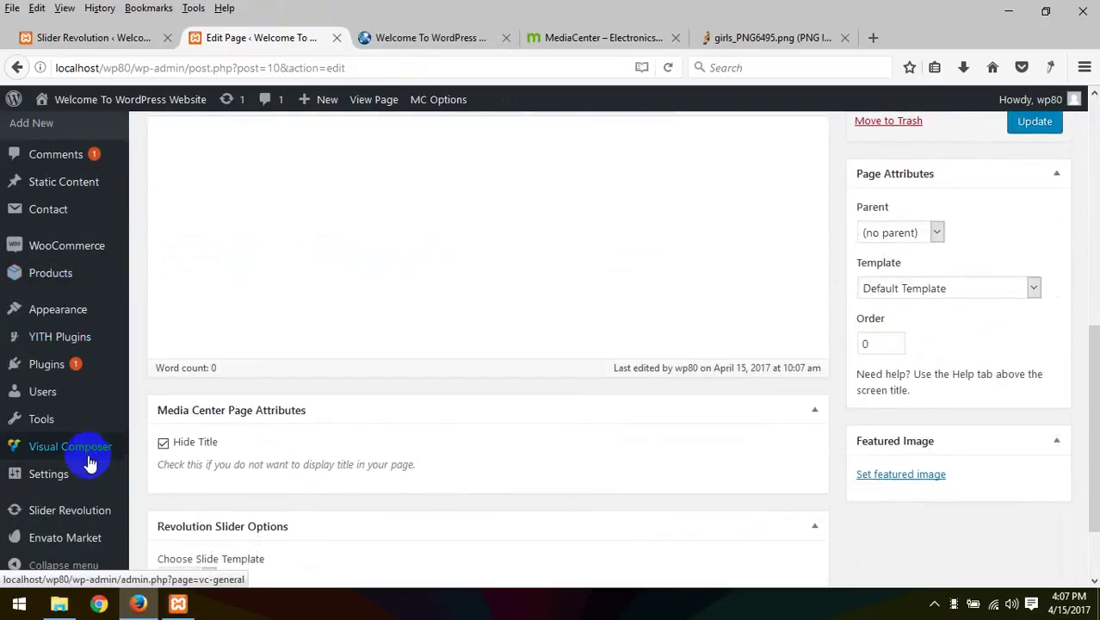
mouse_move(21, 469)
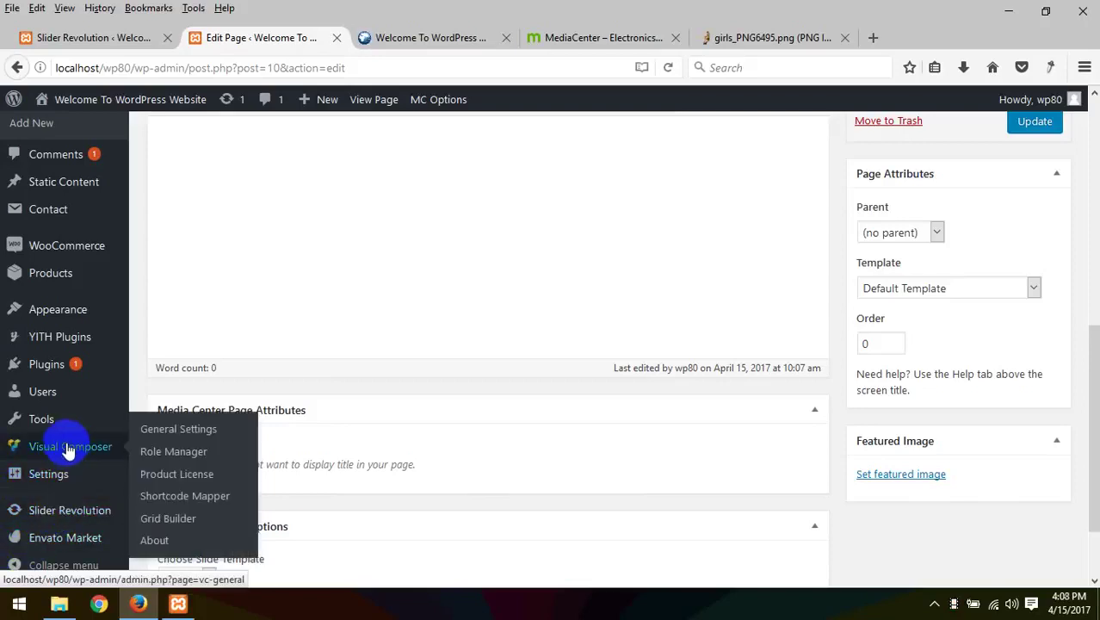
scroll(471, 285, "up", 5)
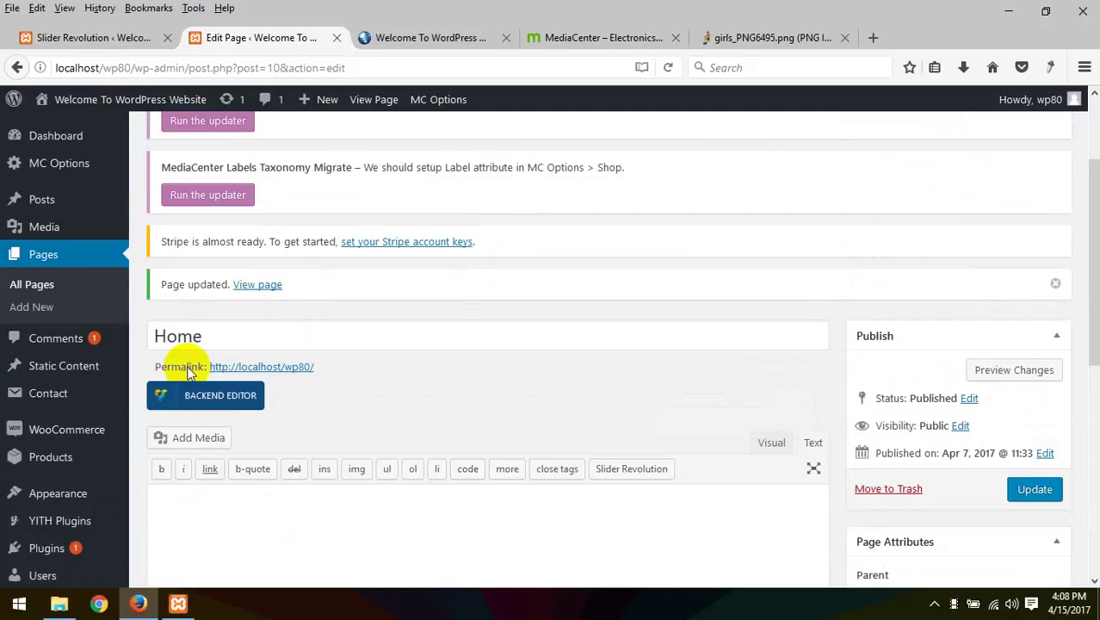
Step: Examine the MediaCenter demo home page's layout from the slider and banners to the product tabs and Recent Products
left_click(592, 37)
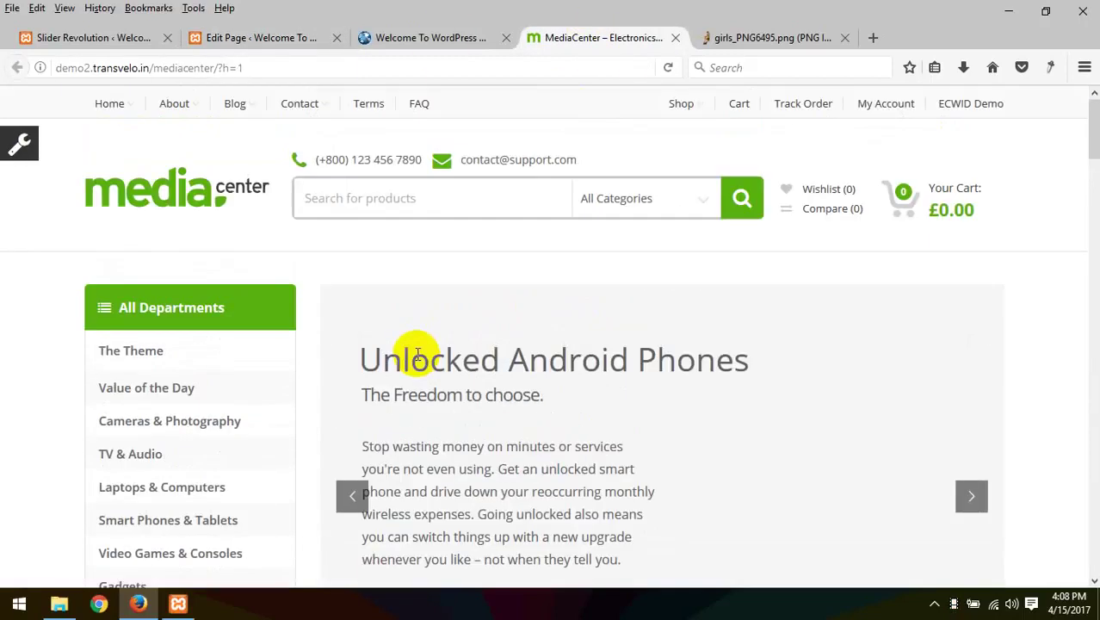
scroll(627, 364, "down", 5)
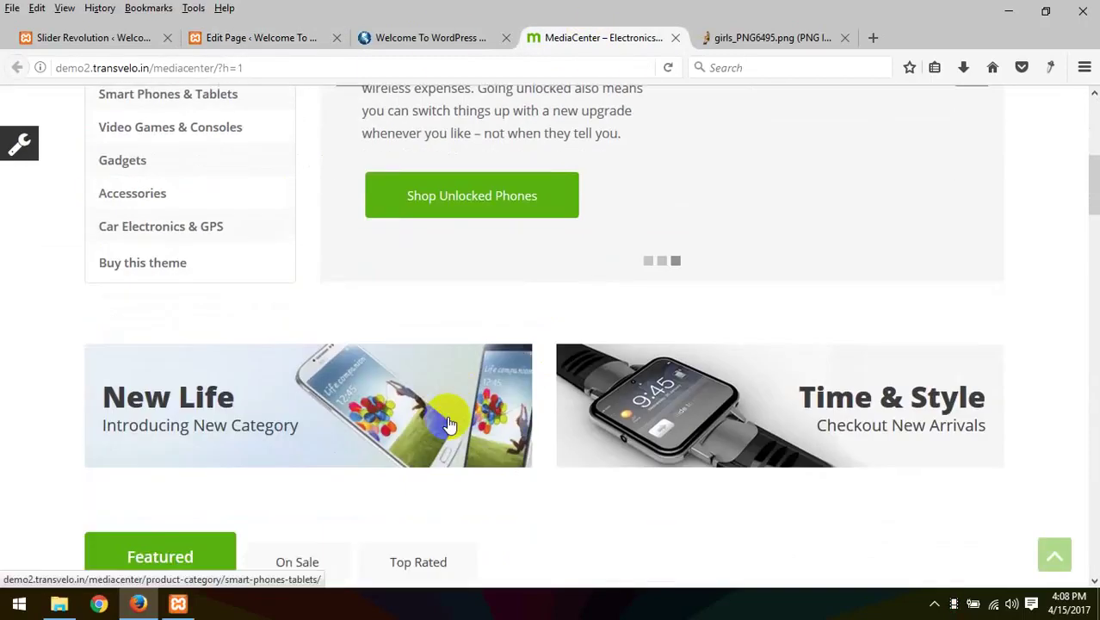
scroll(447, 424, "down", 2)
scroll(393, 353, "down", 4)
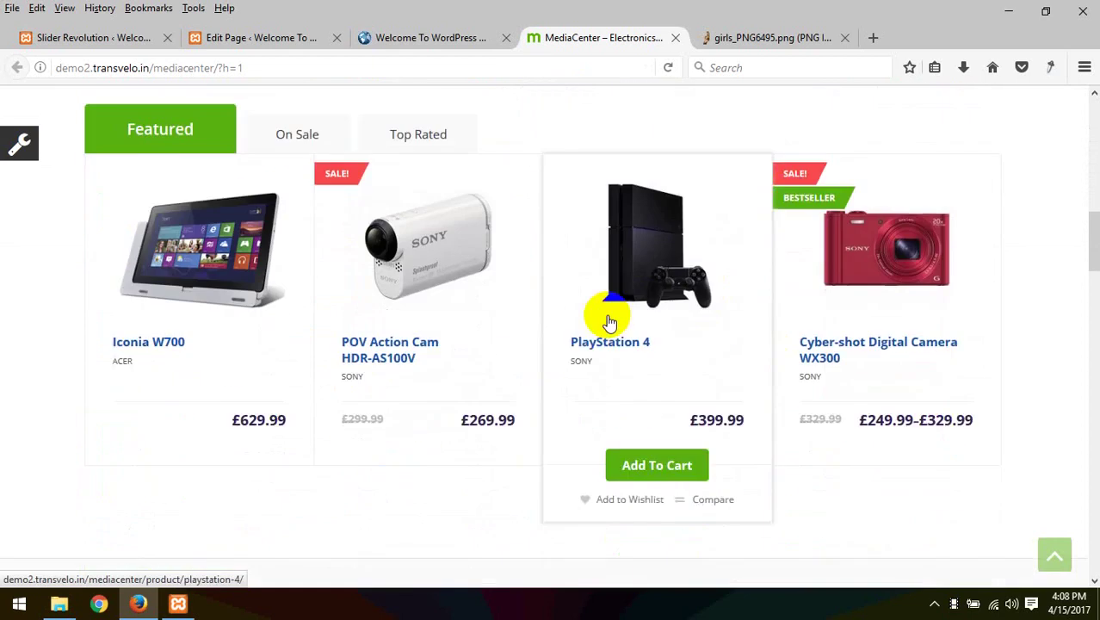
scroll(339, 339, "down", 8)
scroll(341, 339, "down", 2)
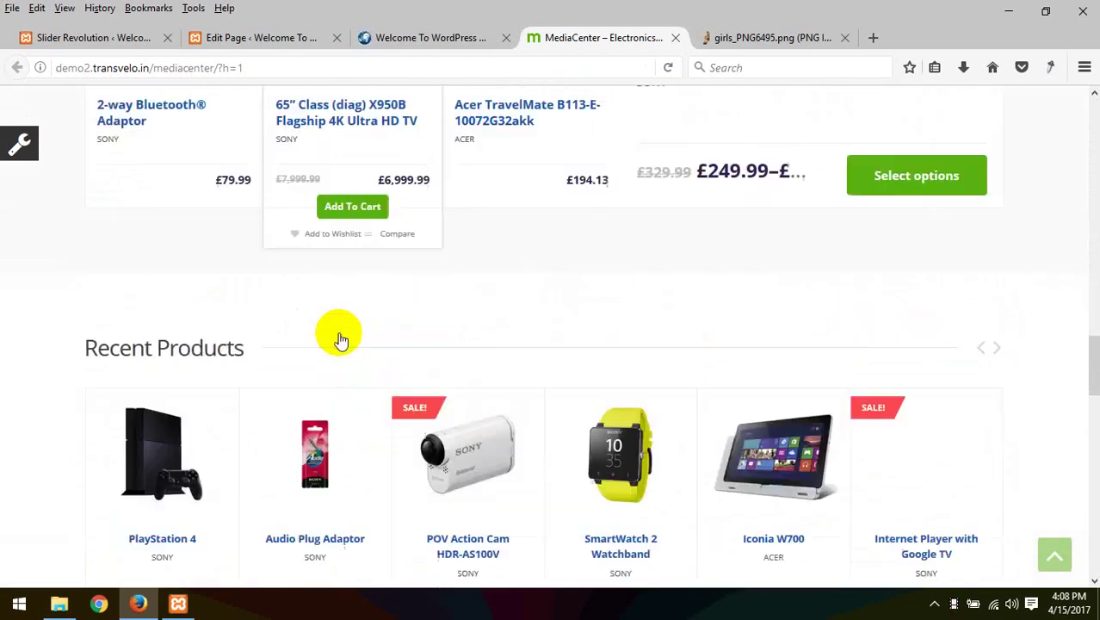
scroll(340, 337, "up", 20)
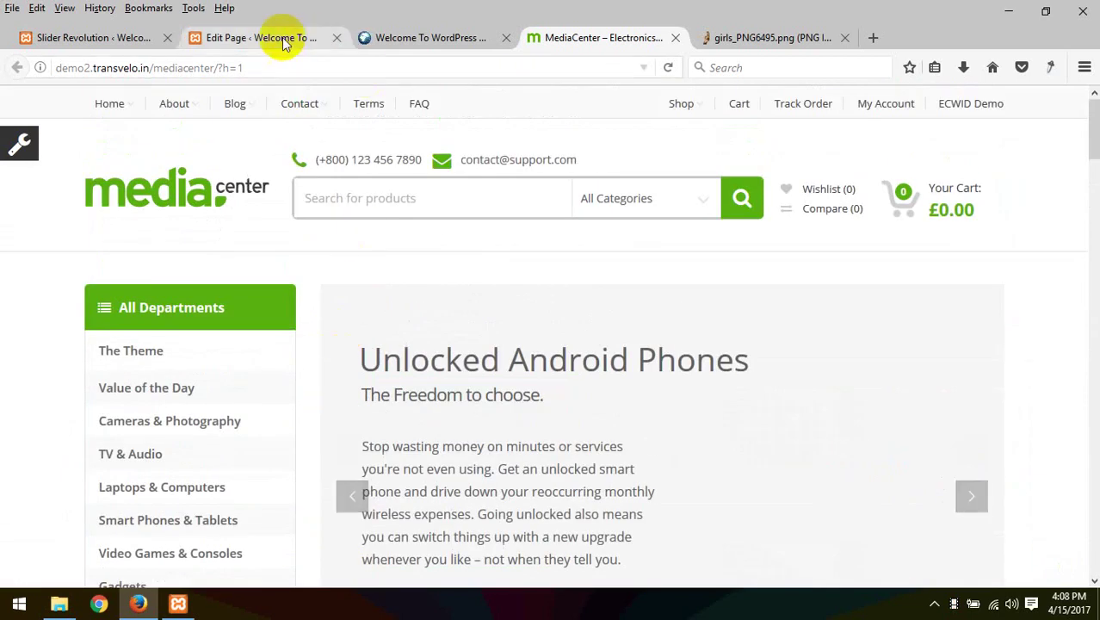
Step: Switch the Home page to Visual Composer's Backend Editor
left_click(284, 43)
scroll(587, 299, "up", 1)
scroll(508, 309, "down", 2)
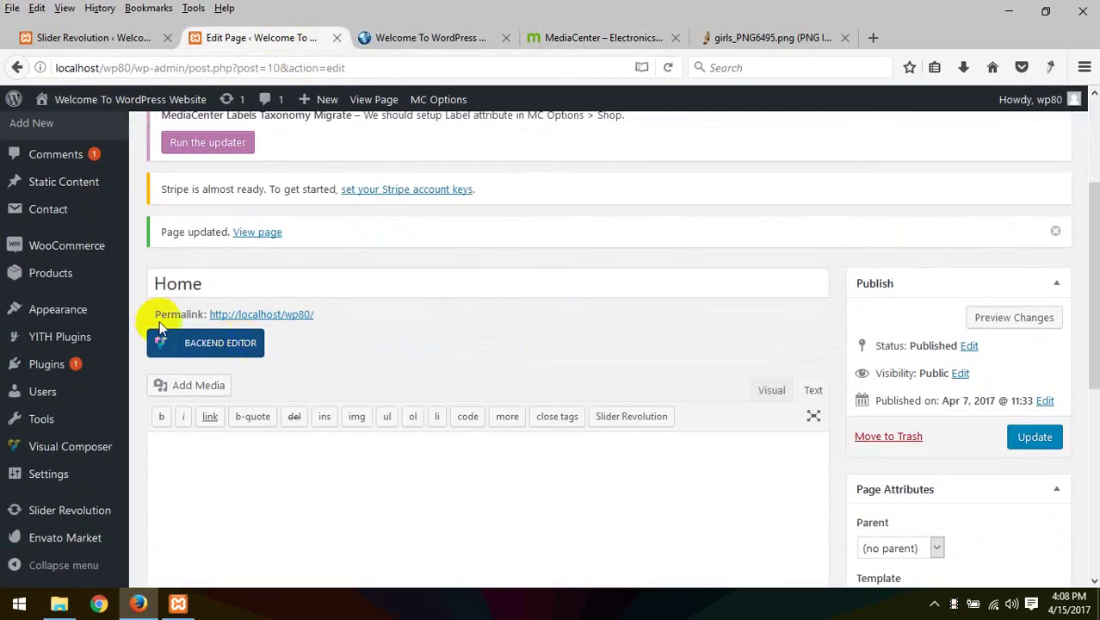
left_click(220, 343)
scroll(327, 327, "down", 3)
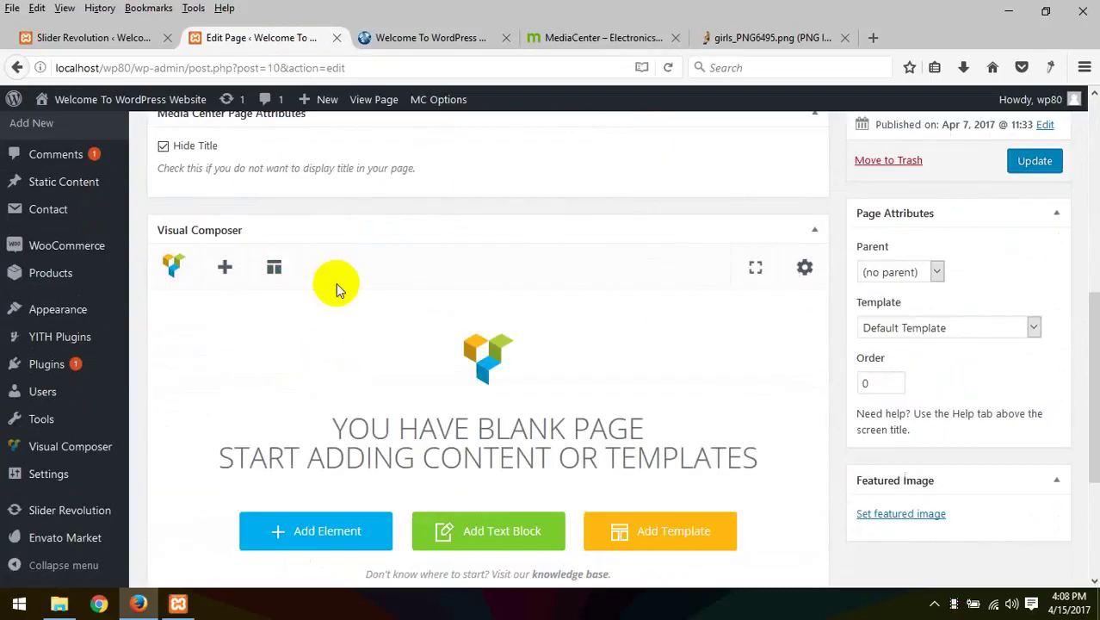
scroll(668, 248, "down", 2)
scroll(504, 271, "up", 4)
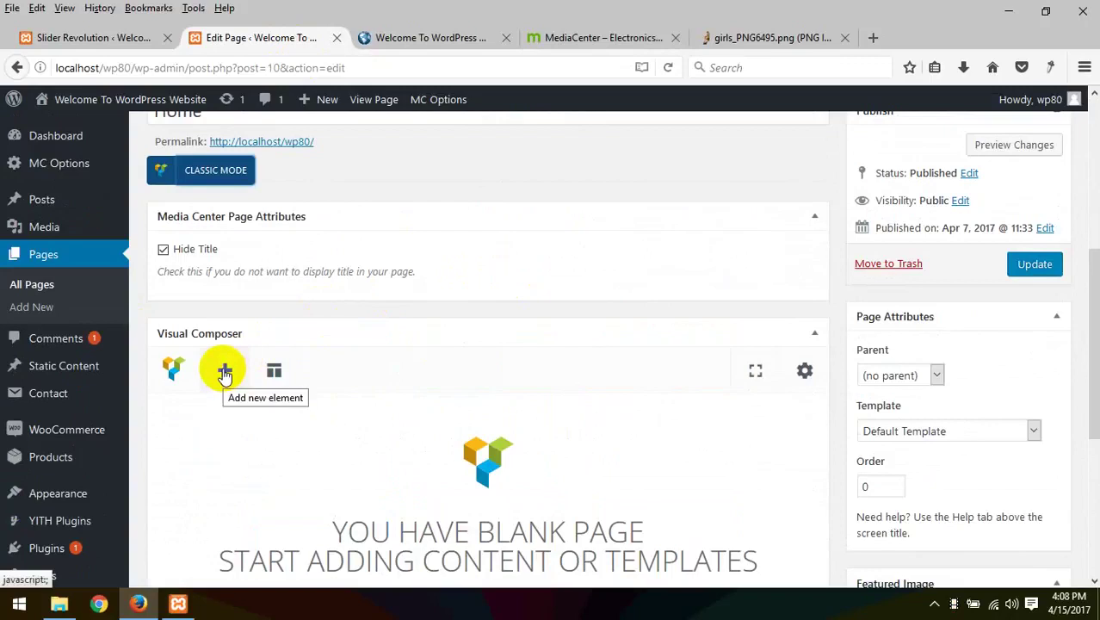
Step: Look through Visual Composer's saved templates and template library, and close the Templates window
left_click(274, 370)
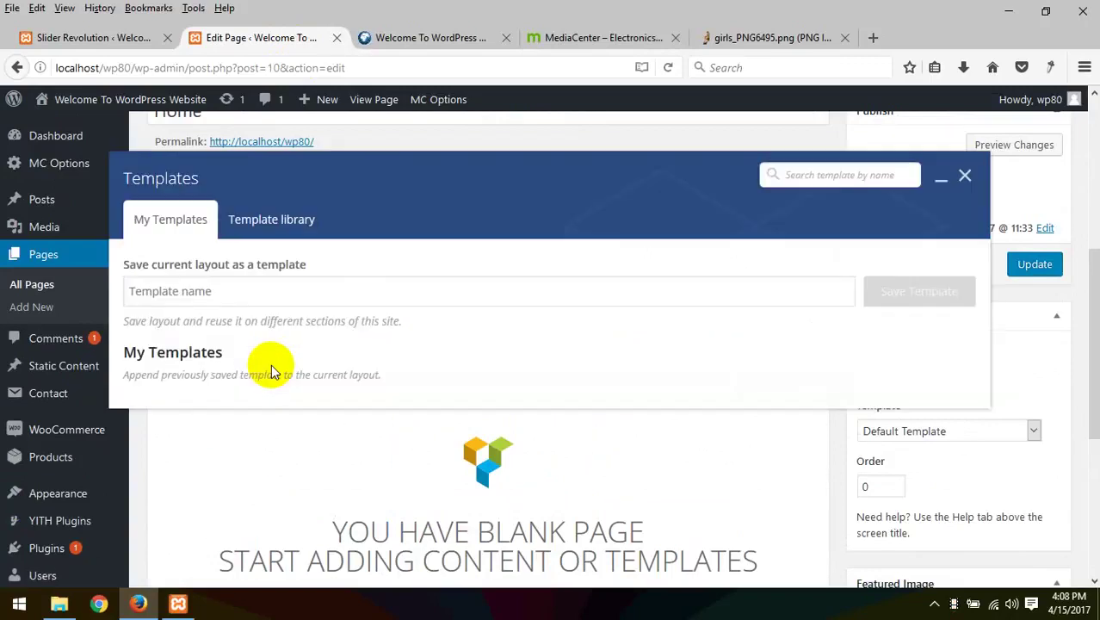
left_click(260, 222)
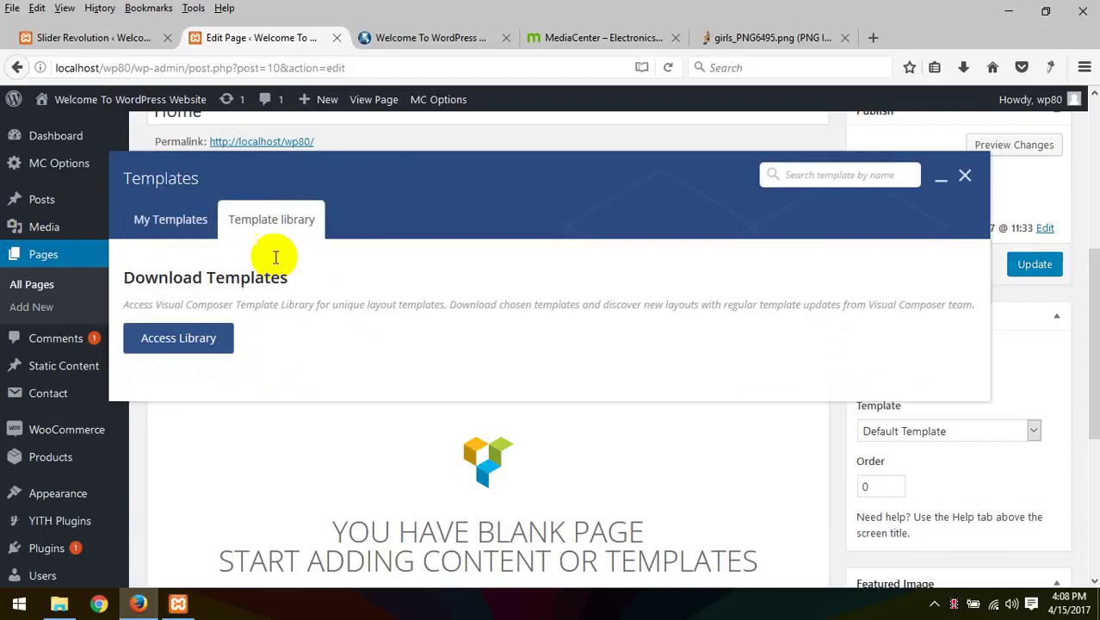
left_click(209, 339)
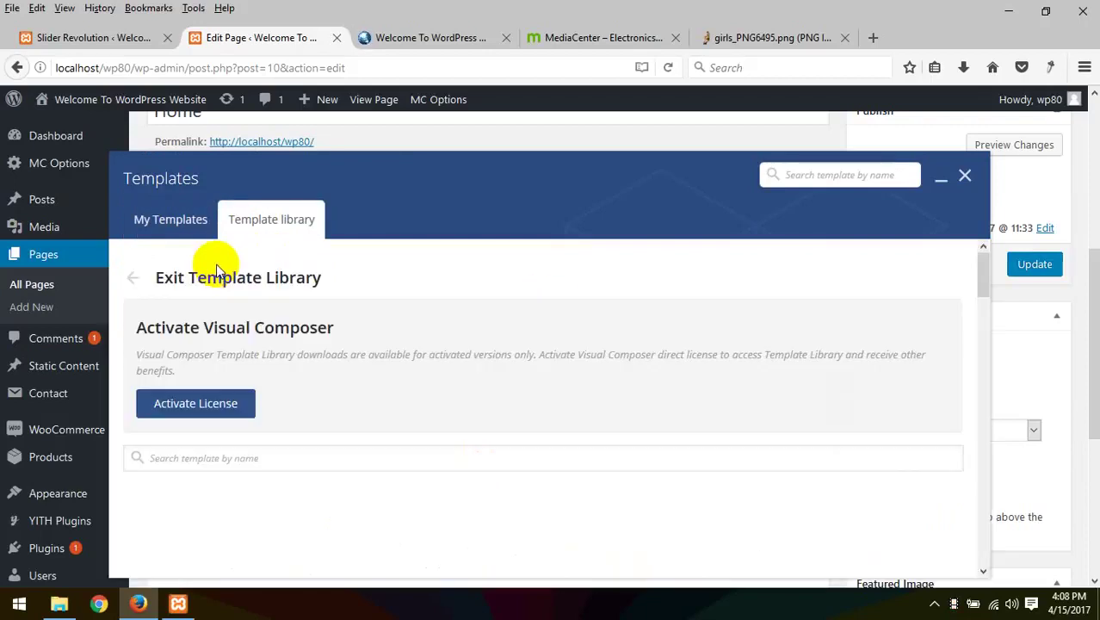
left_click(184, 223)
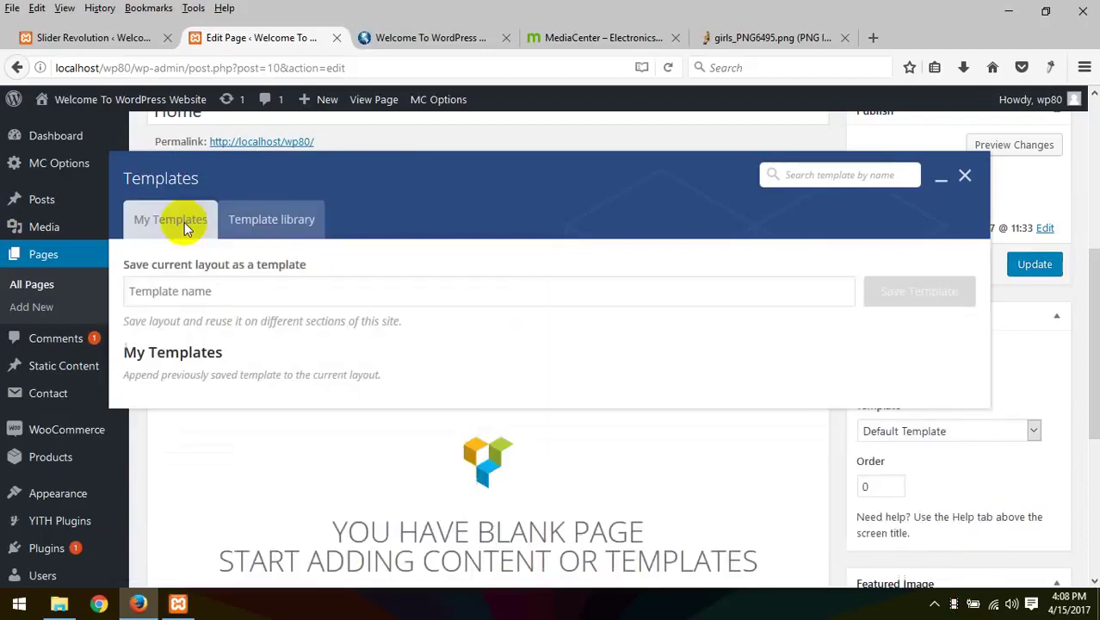
left_click(191, 291)
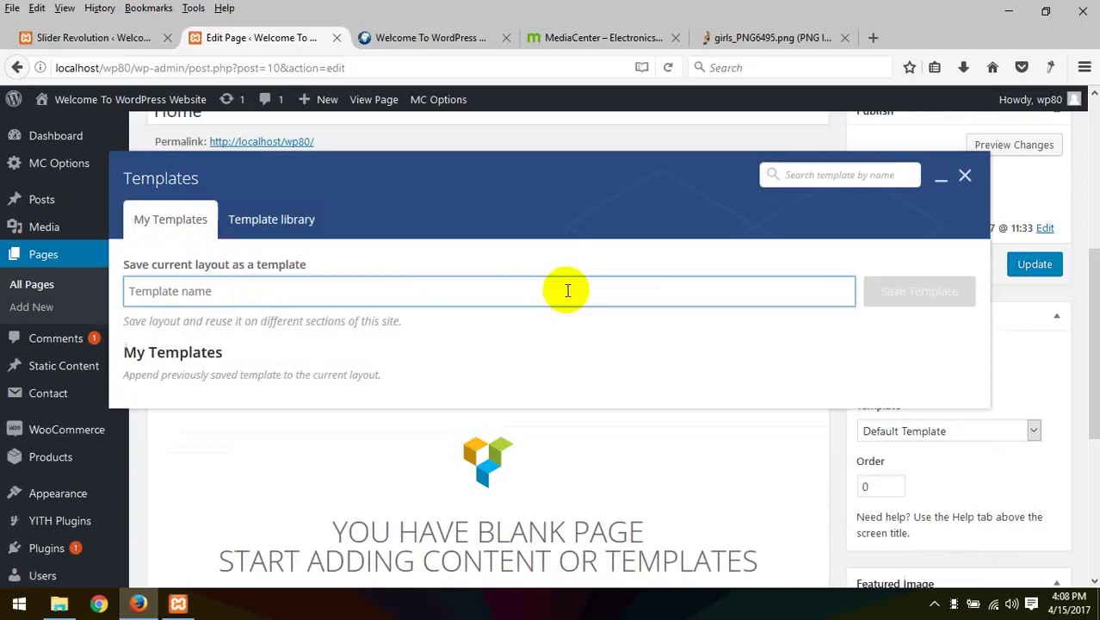
left_click(965, 175)
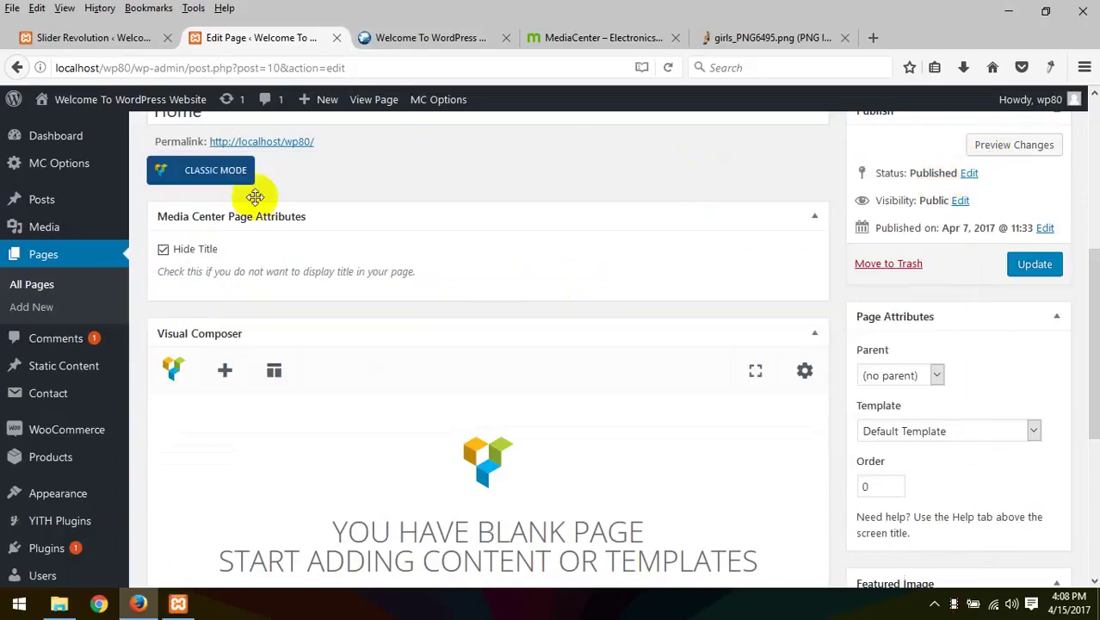
Step: Browse the full list of Visual Composer elements available for the page and close it without adding any
left_click(224, 370)
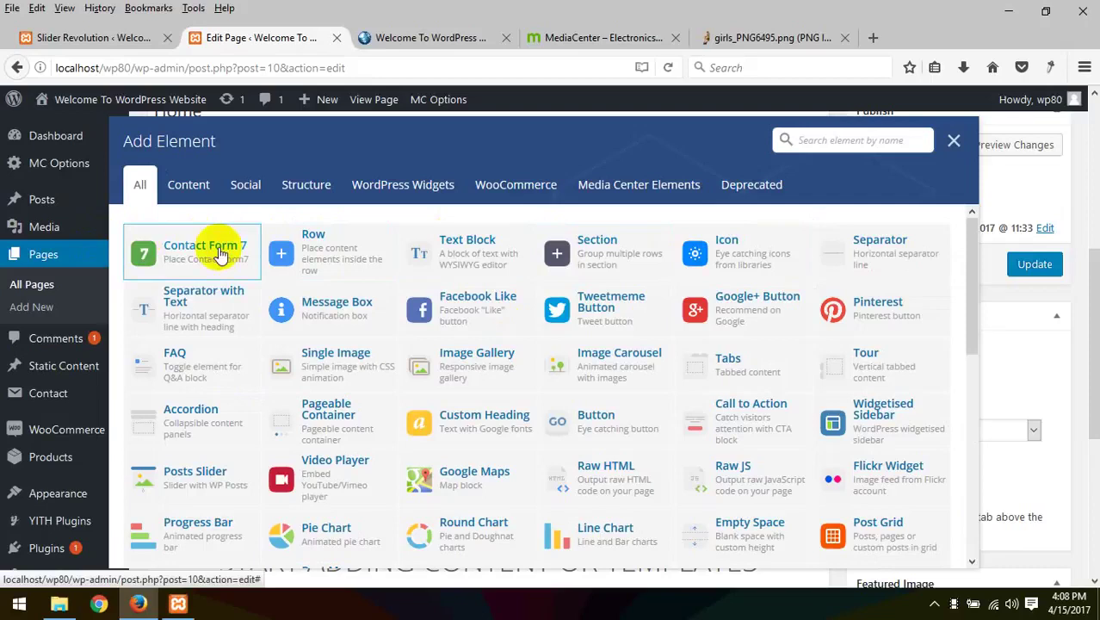
scroll(757, 267, "down", 3)
scroll(774, 284, "down", 2)
scroll(774, 293, "up", 5)
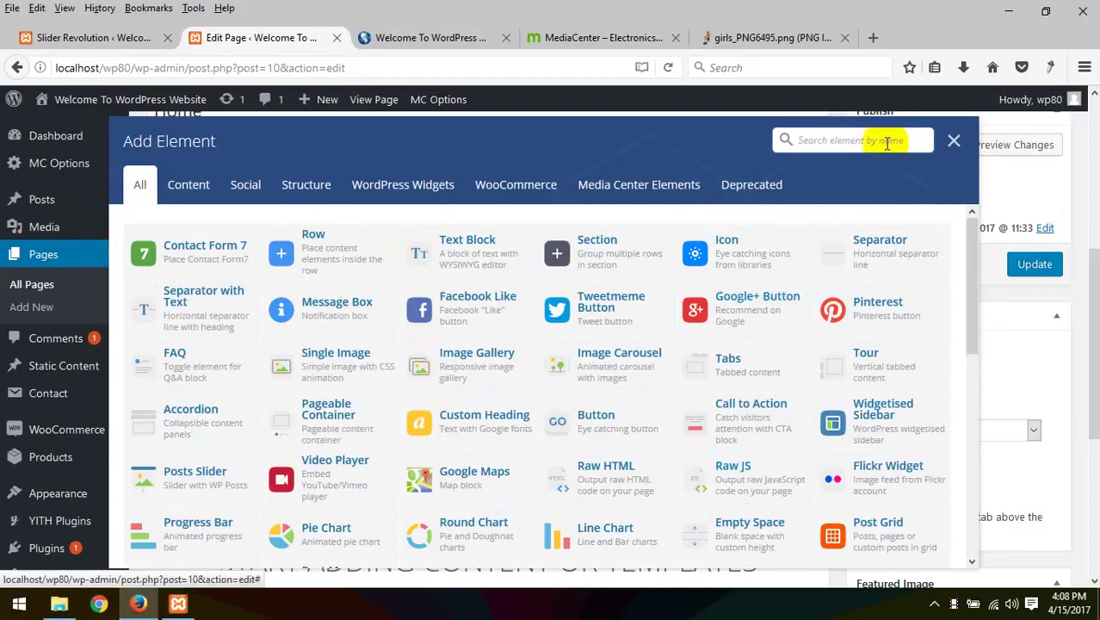
left_click(953, 140)
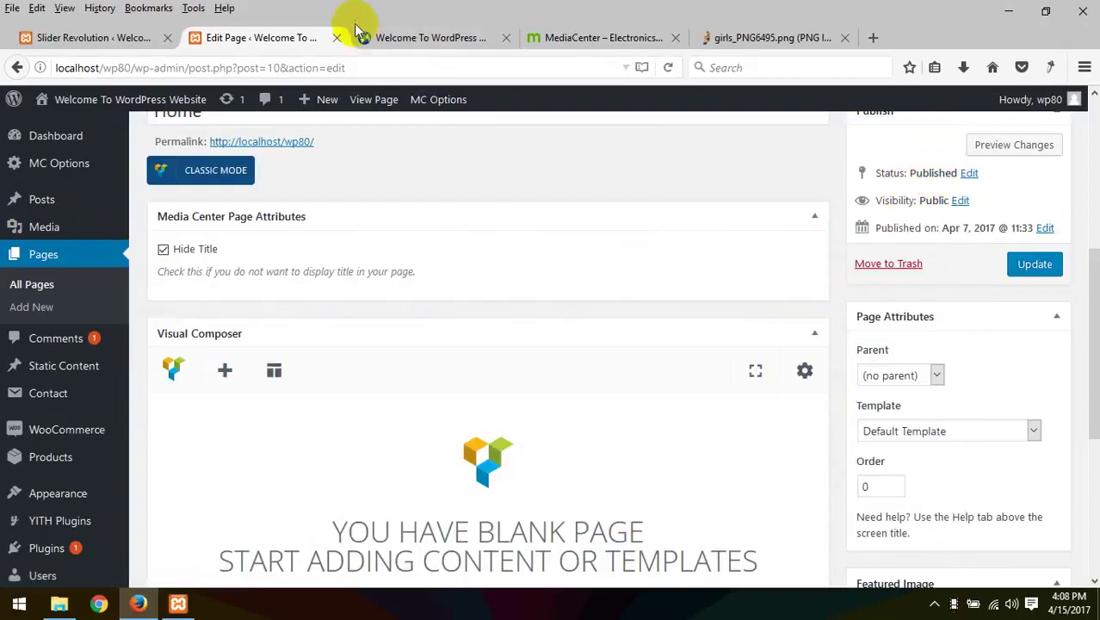
Step: Compare the local shop's front page with the MediaCenter demo's departments menu and slider area
left_click(441, 39)
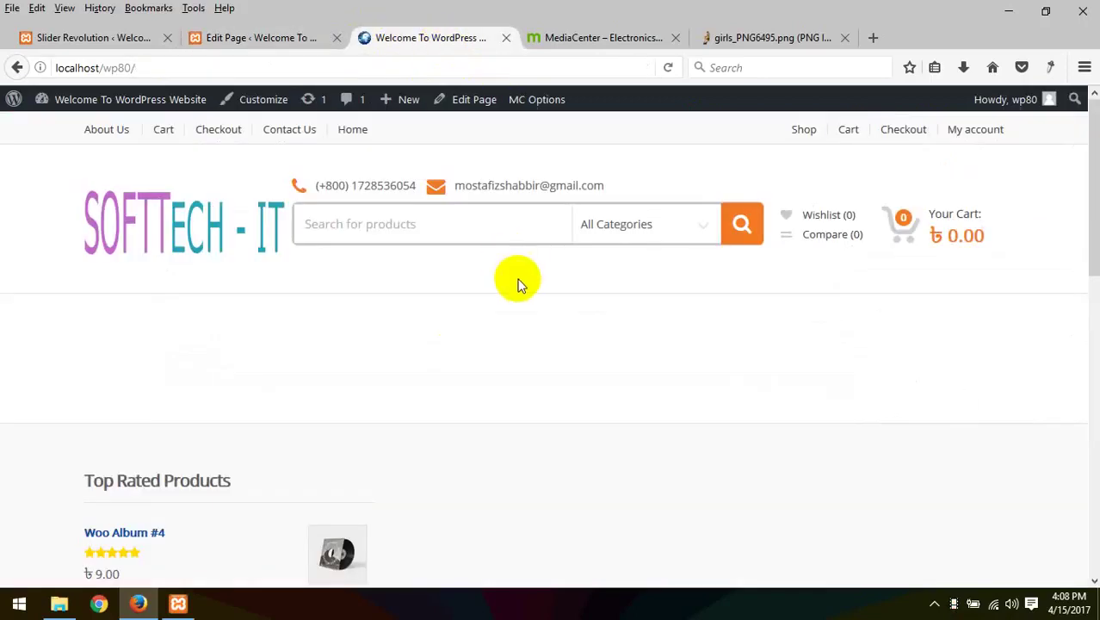
left_click(594, 38)
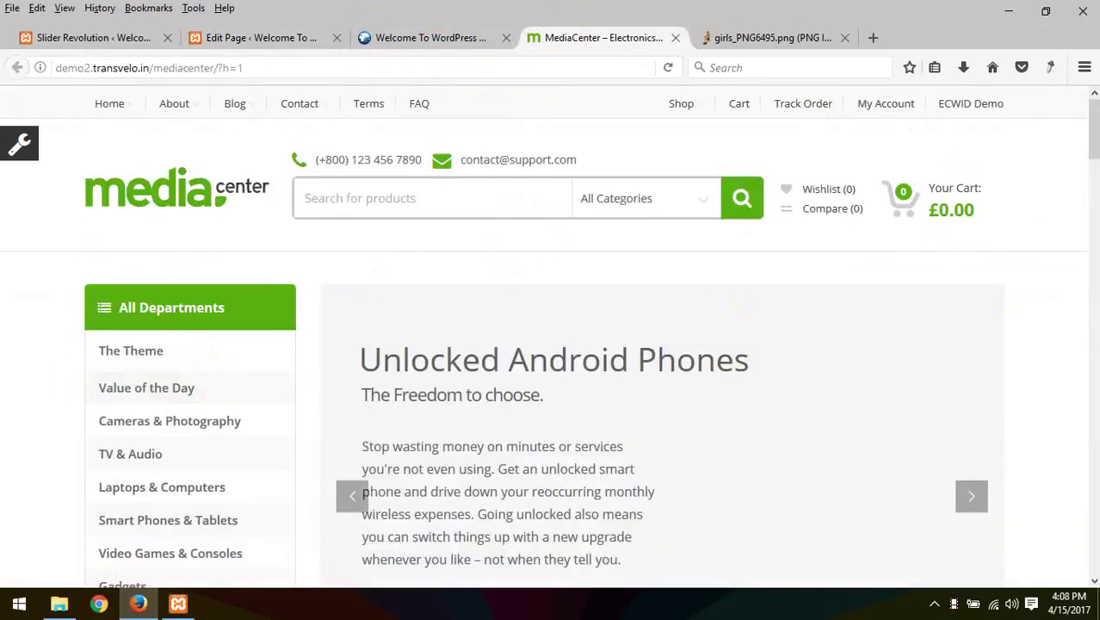
scroll(766, 385, "down", 2)
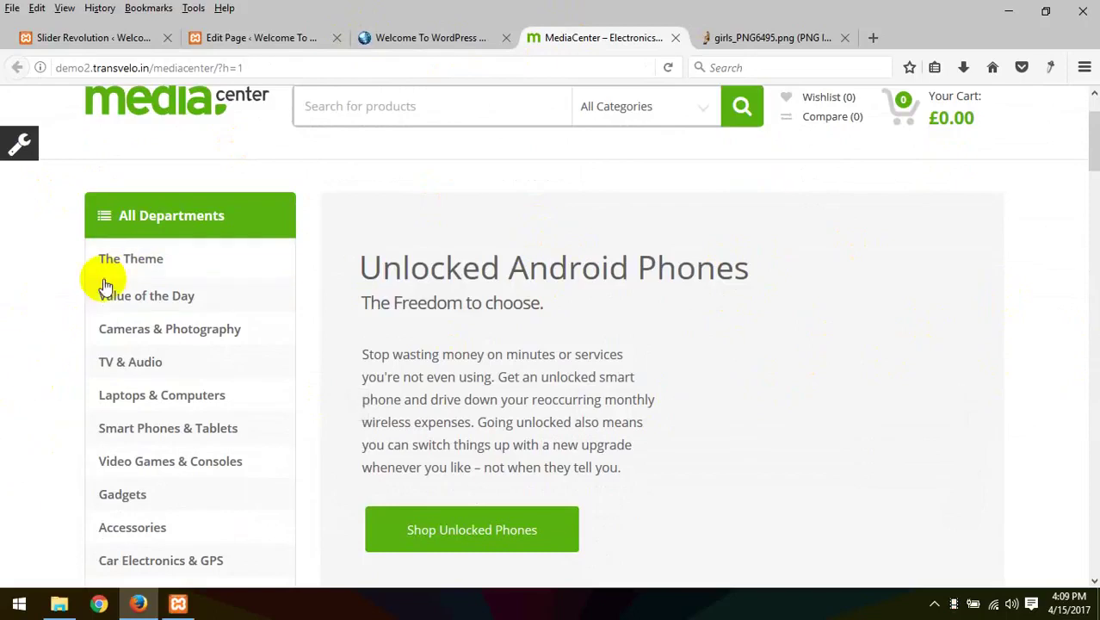
left_click(274, 38)
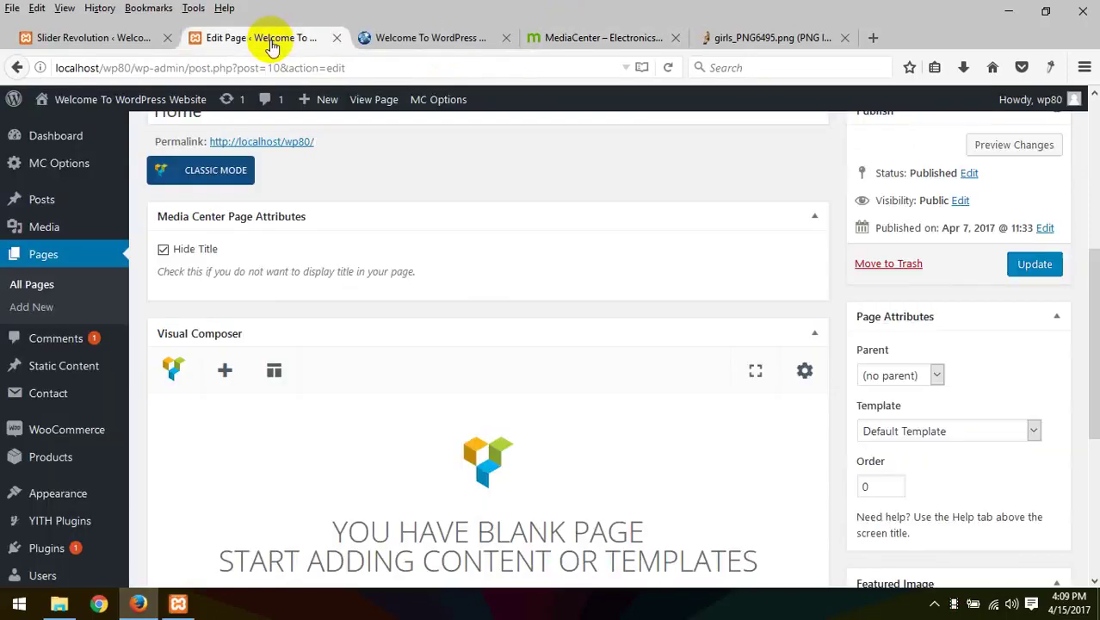
left_click(563, 38)
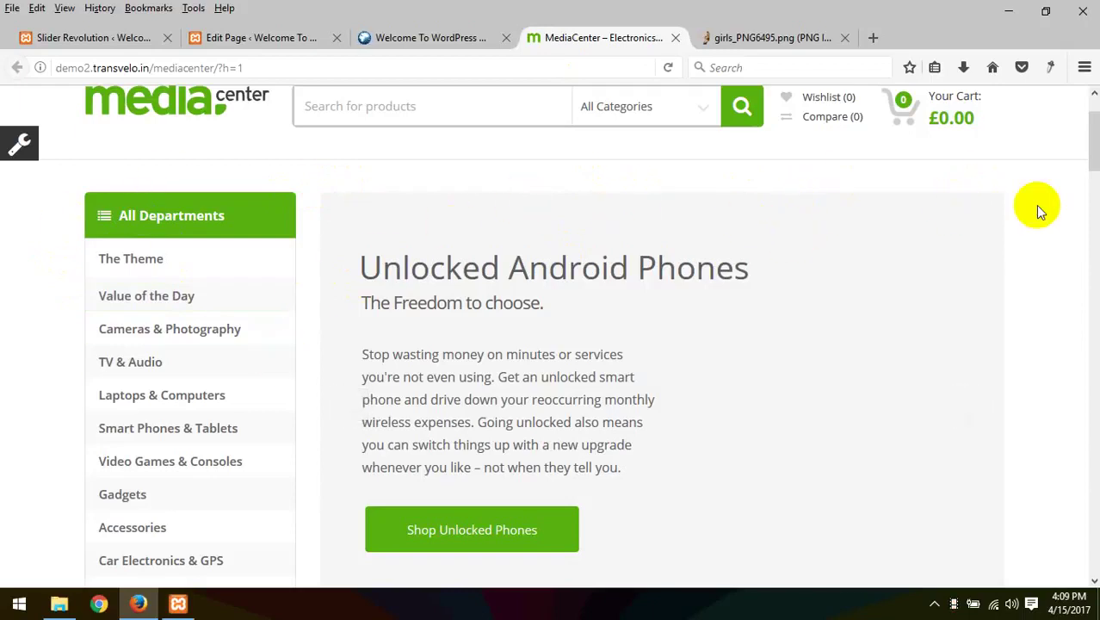
Step: Add a Row element to the blank Home page in Visual Composer
left_click(258, 37)
left_click(223, 372)
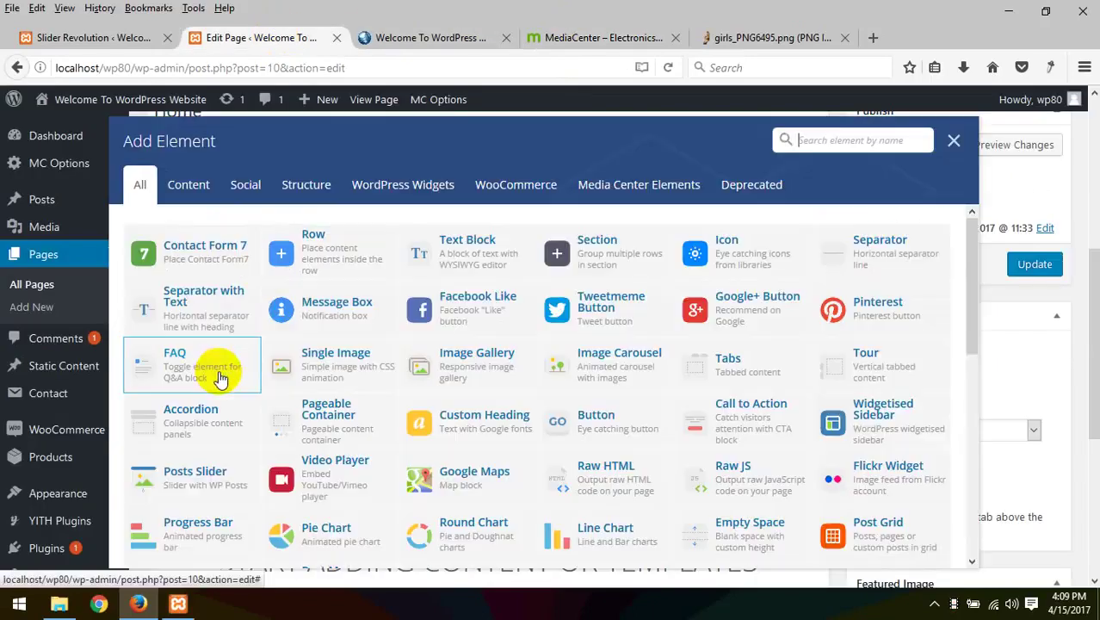
left_click(323, 254)
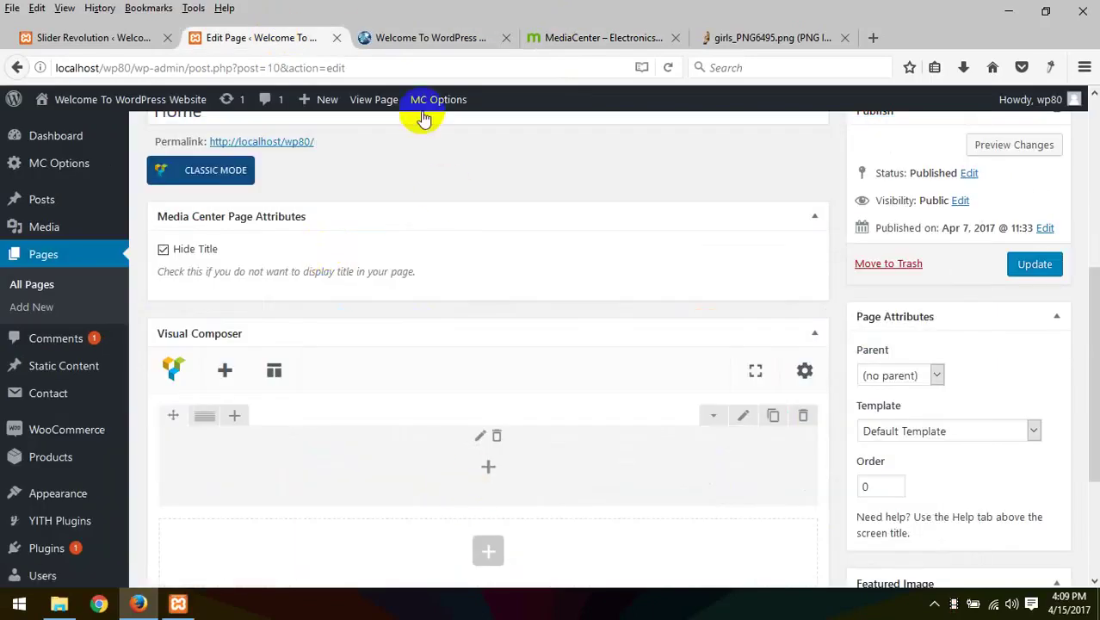
Step: Check the demo layout and try two equal columns, followed by a 2/3 + 1/3 split, on the new row
left_click(560, 37)
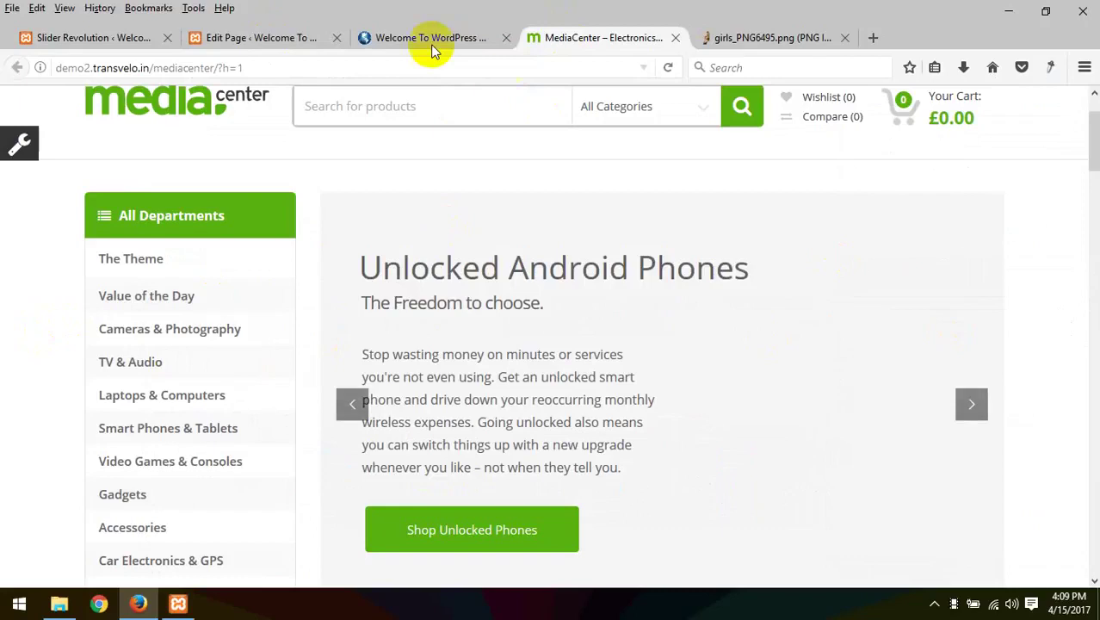
left_click(292, 38)
mouse_move(207, 419)
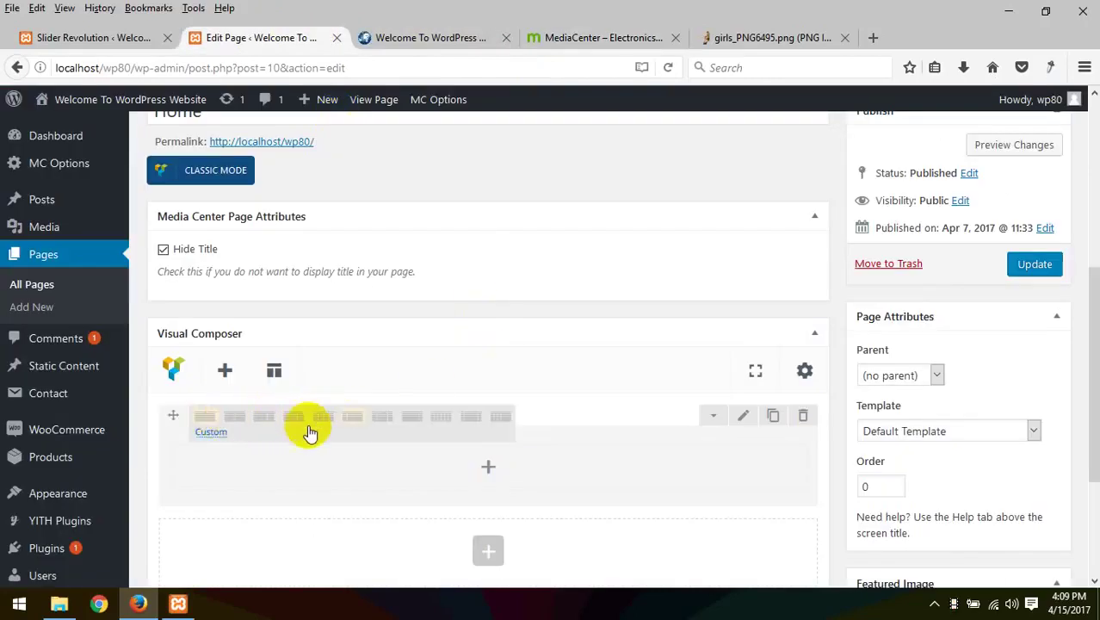
left_click(235, 423)
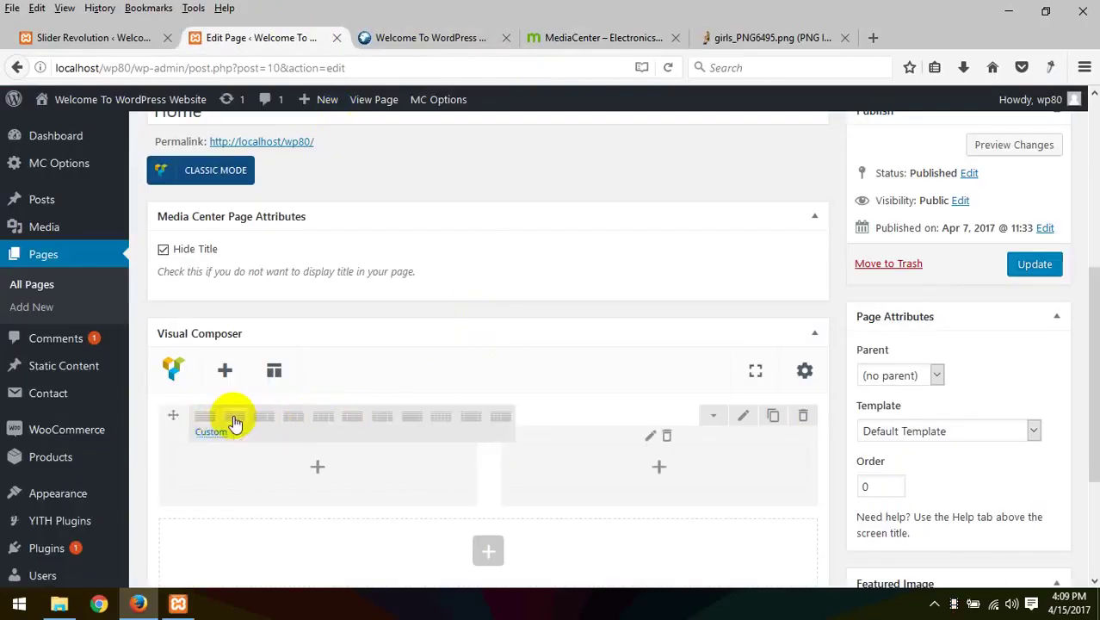
mouse_move(213, 422)
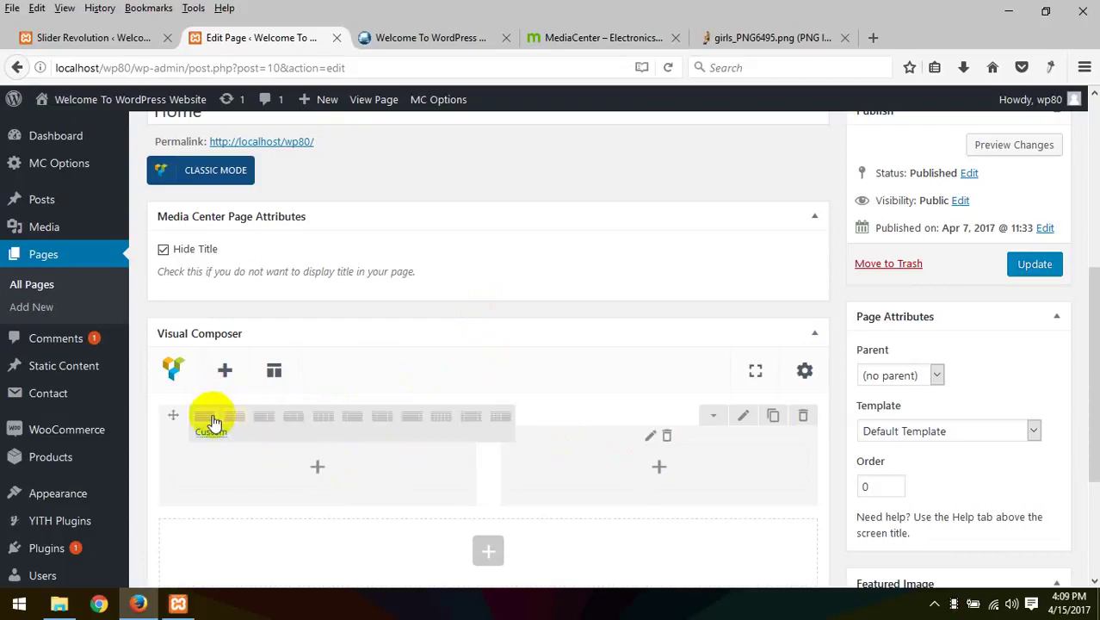
left_click(272, 421)
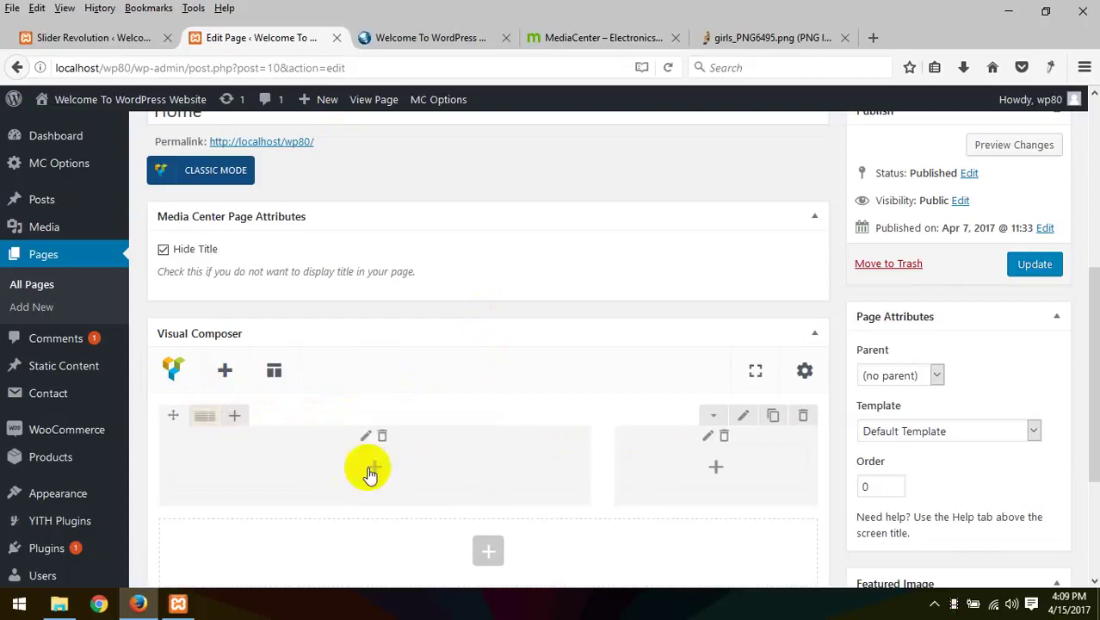
Step: Set the row's column layout to 1/4 + 3/4
mouse_move(215, 422)
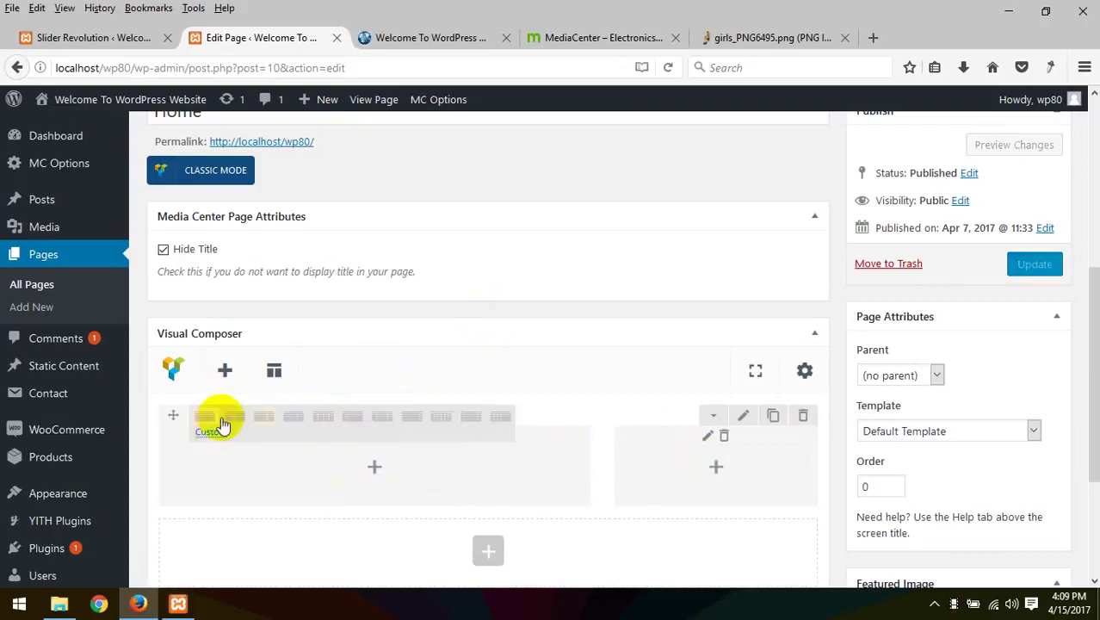
left_click(363, 419)
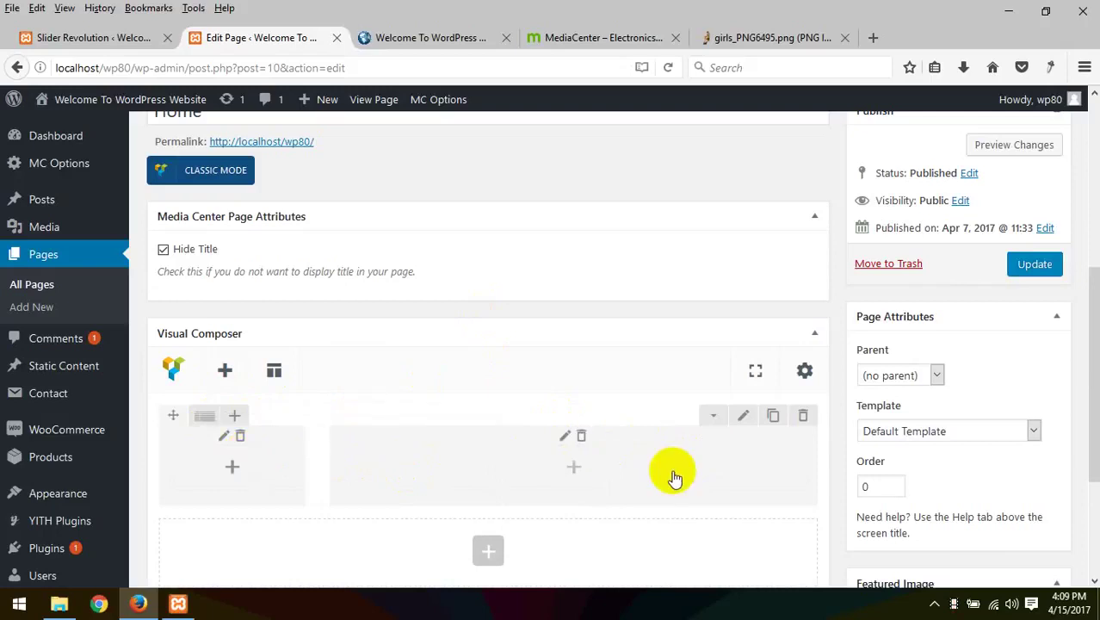
Step: Open the element picker for the row's narrow 1/4 column
left_click(233, 467)
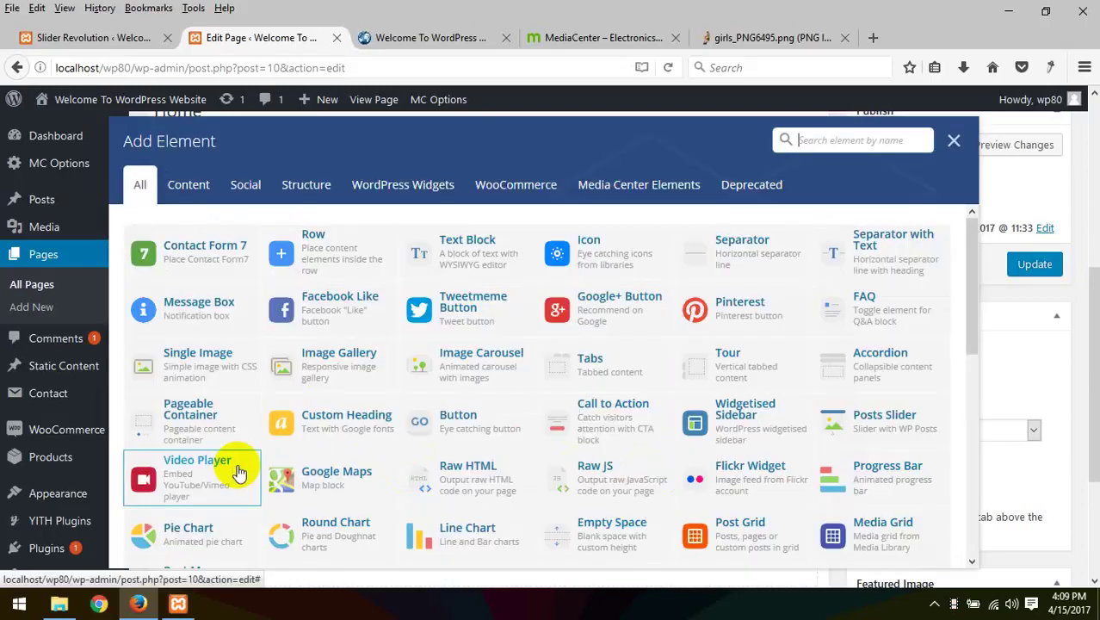
Step: Open the Add Element list for the row's narrow column and check the All Departments menu on the MediaCenter demo site
left_click(954, 141)
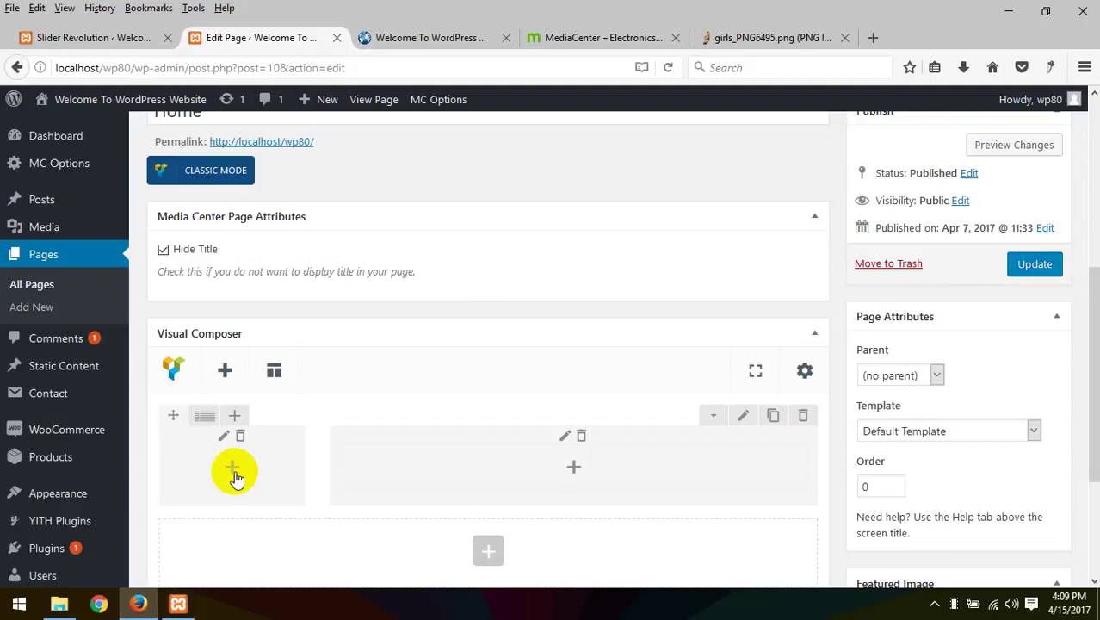
left_click(234, 465)
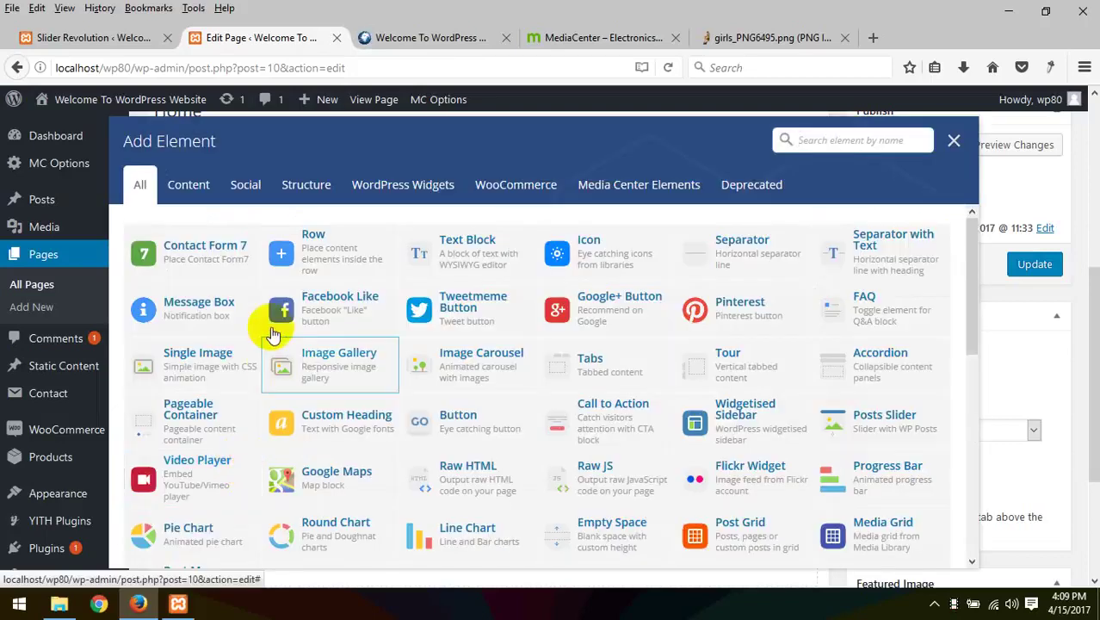
left_click(414, 37)
left_click(603, 37)
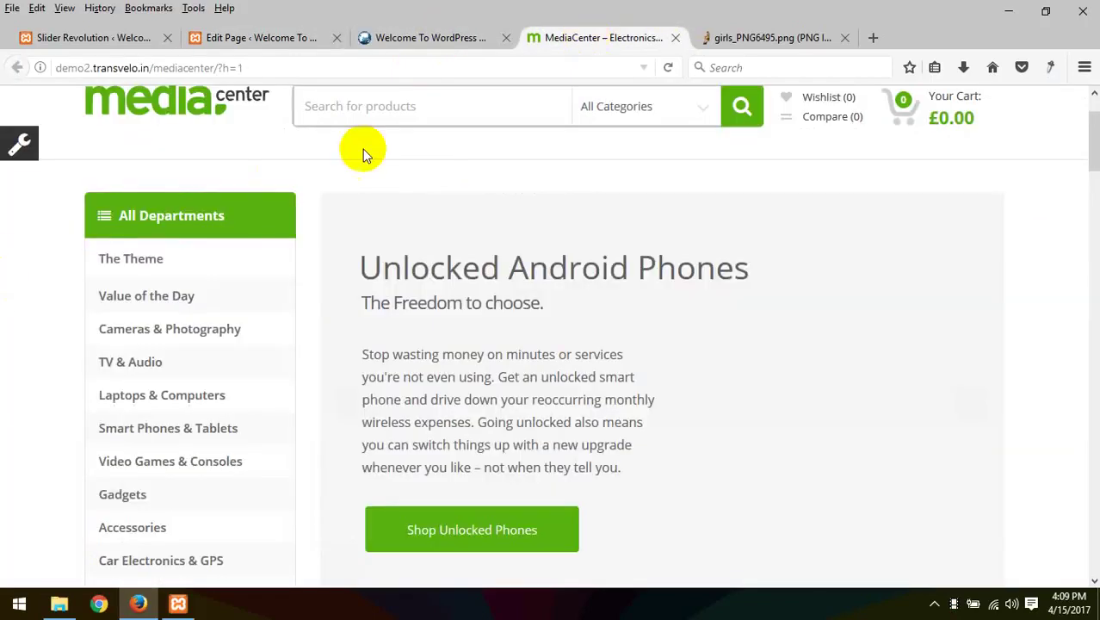
left_click(142, 216)
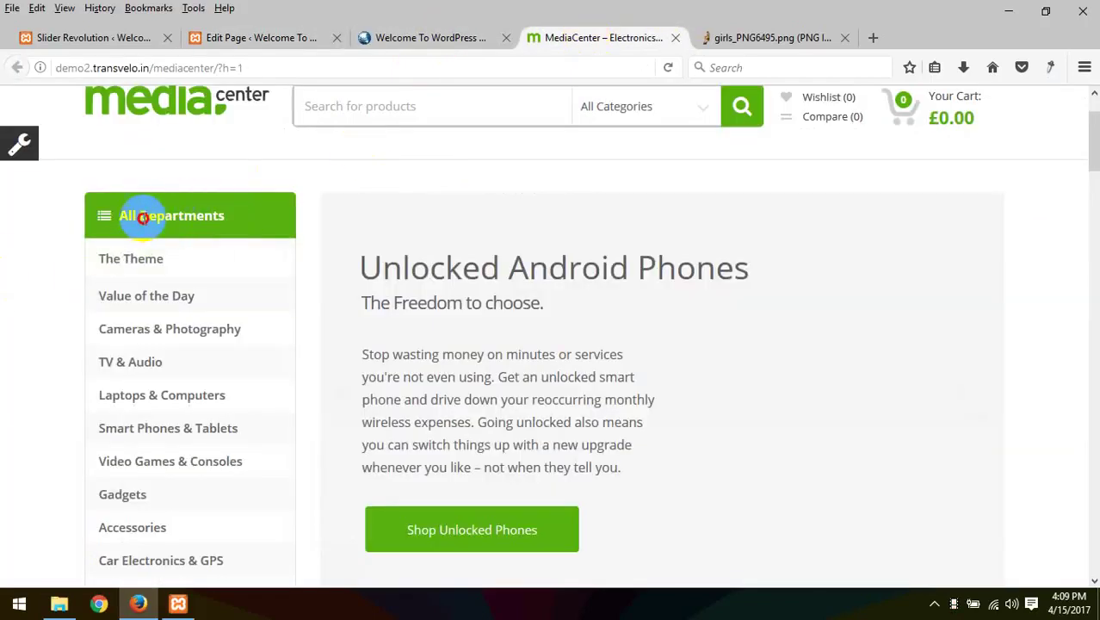
Step: Search the page builder's elements for "de" and "all" and clear the search
left_click(228, 37)
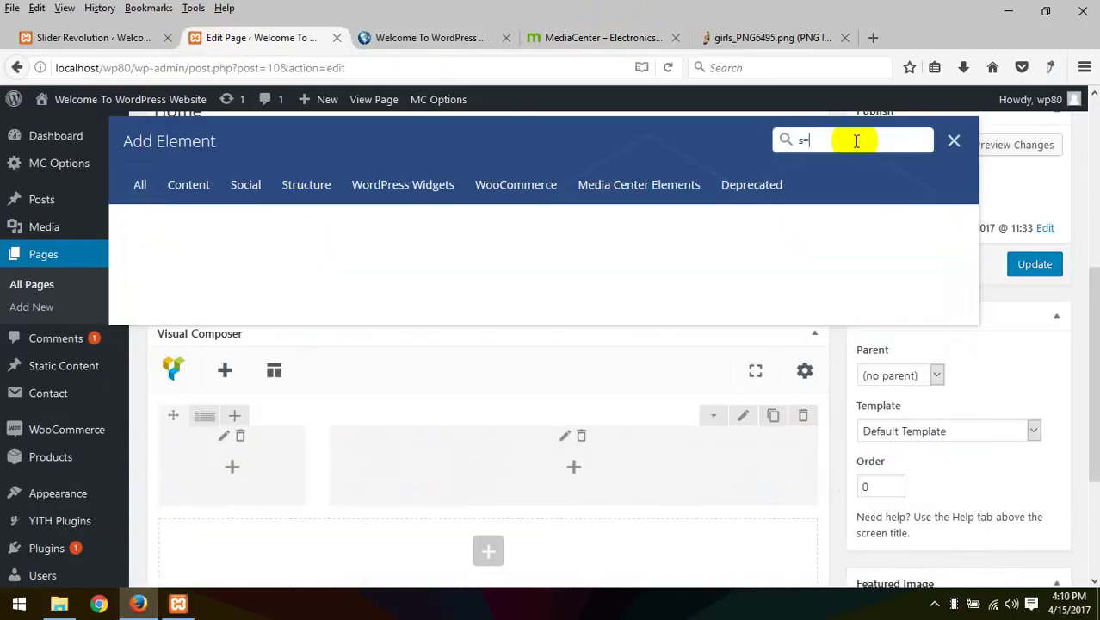
key("BackSpace")
type("de")
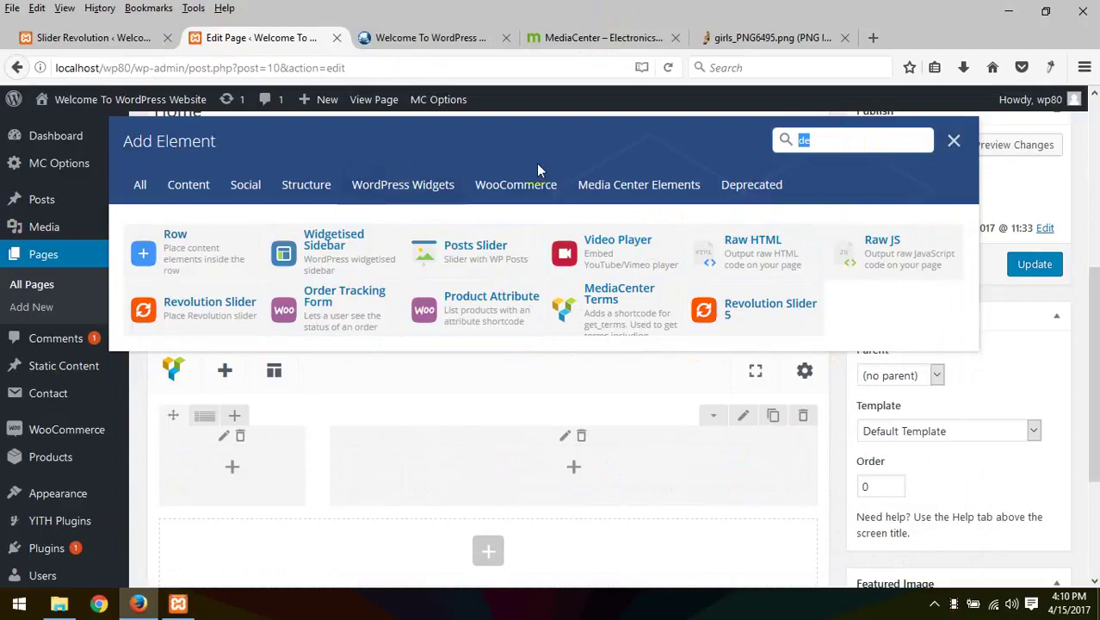
type("all")
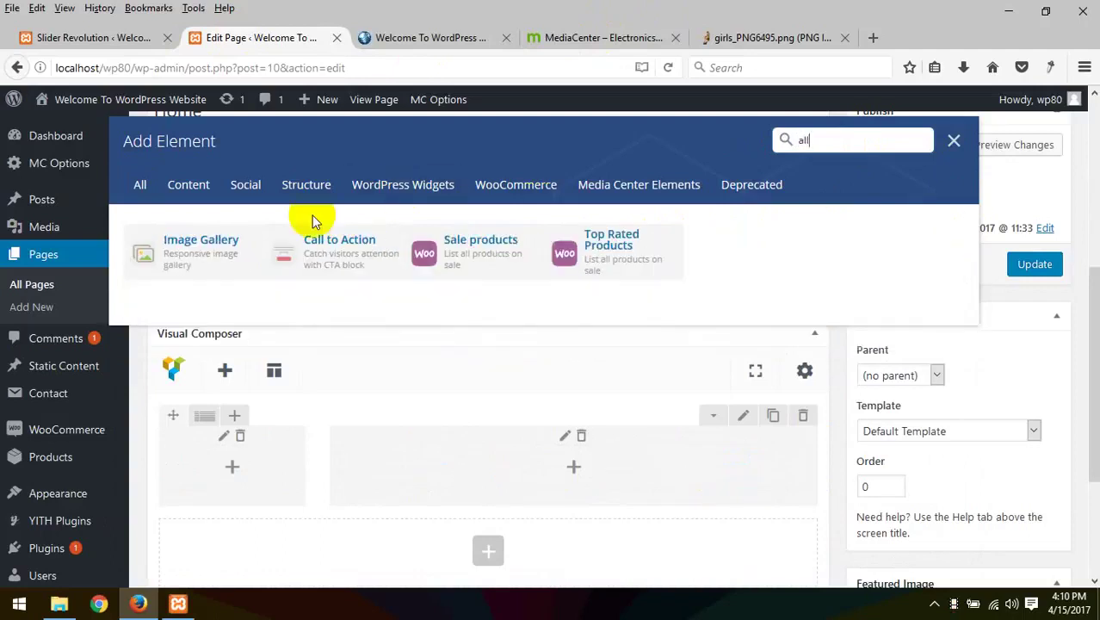
left_click_drag(848, 137, 754, 138)
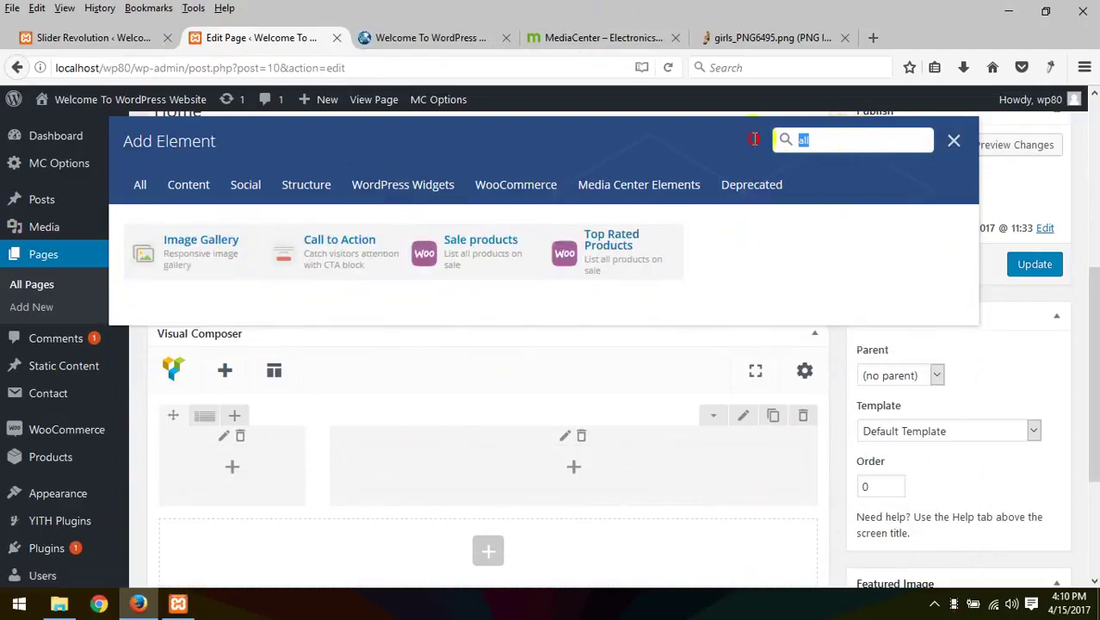
key("BackSpace")
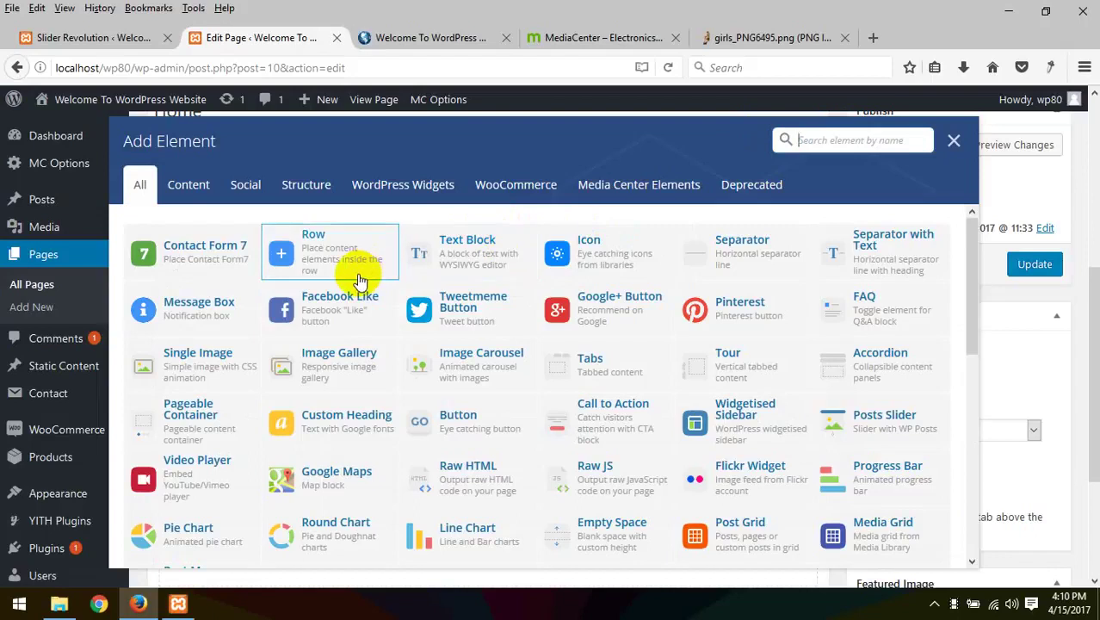
Step: Add a Vertical Menu element to the row's narrow column
scroll(485, 307, "down", 5)
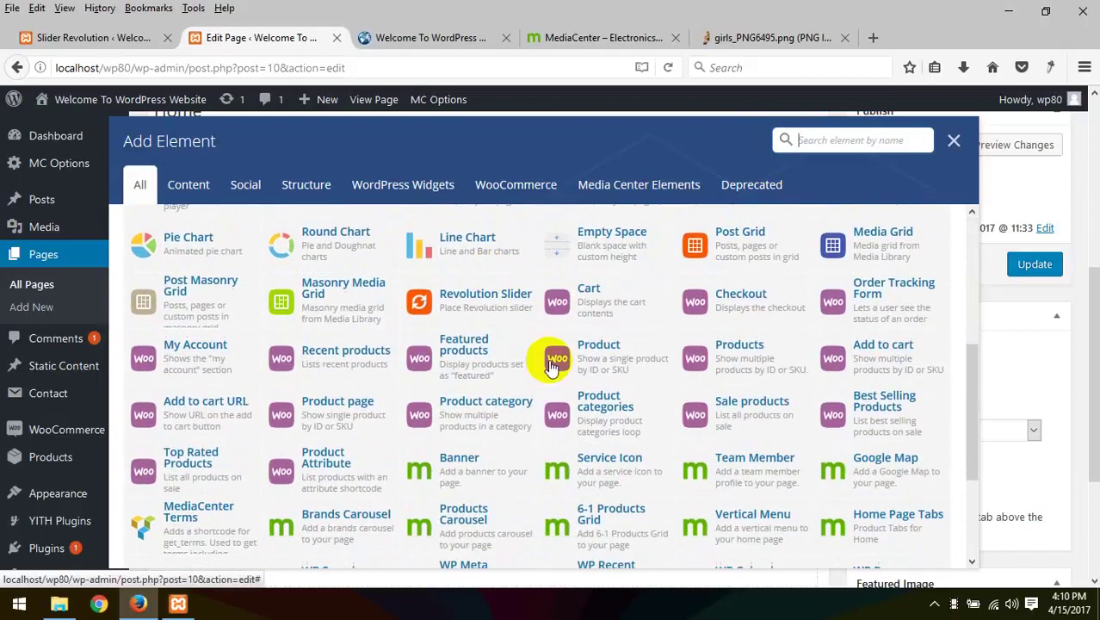
scroll(551, 383, "down", 2)
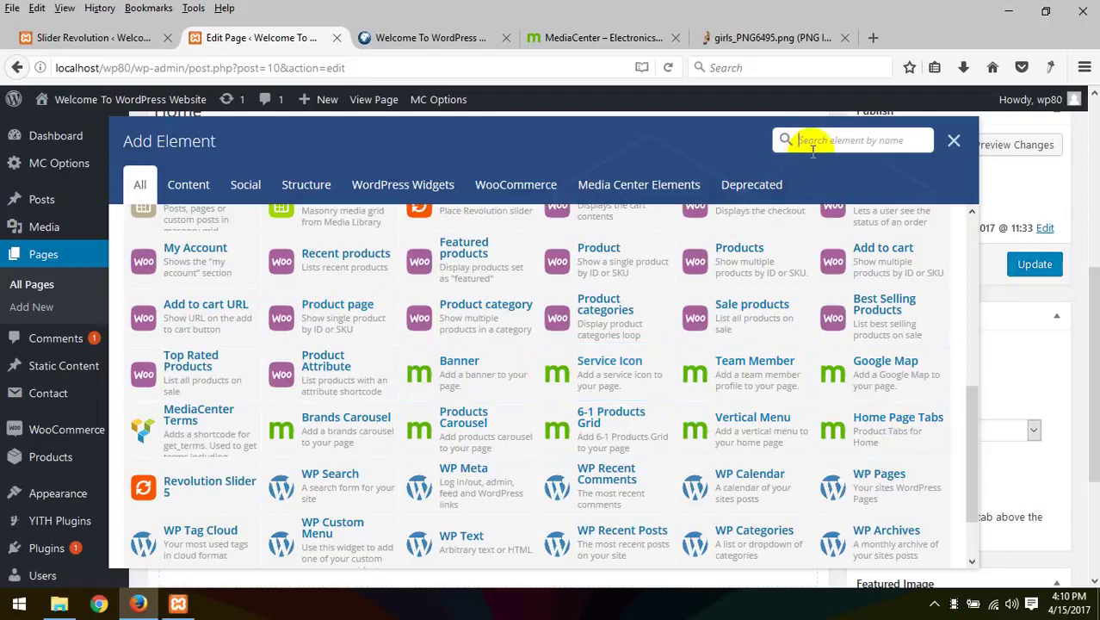
left_click(725, 422)
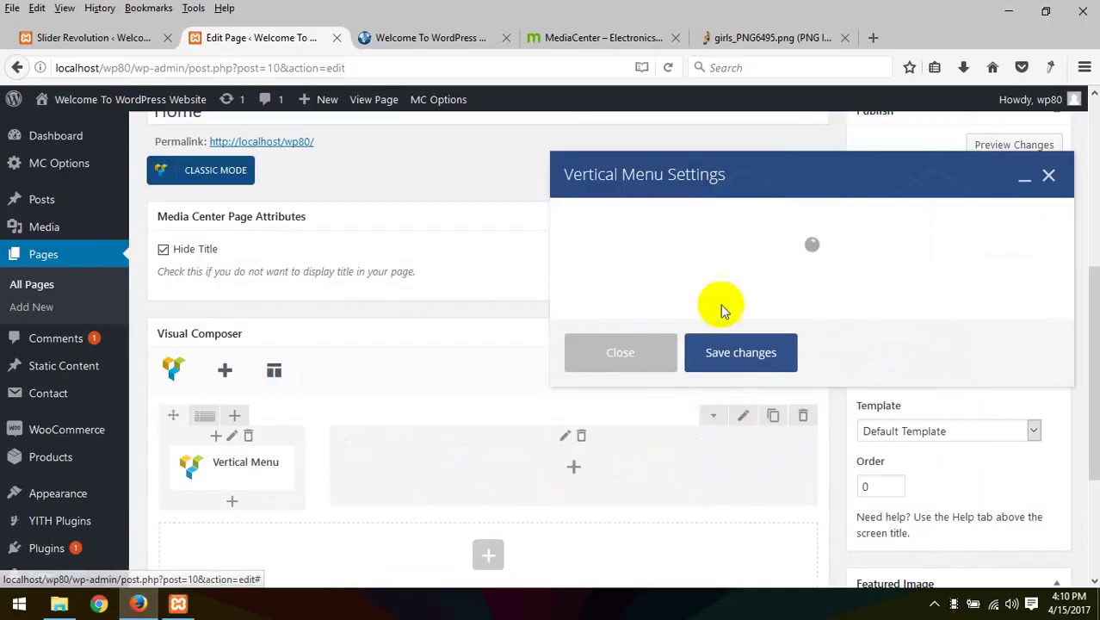
Step: Examine the title, icon class, menu, dropdown trigger and dropdown animation options of the Vertical Menu element
left_click(632, 242)
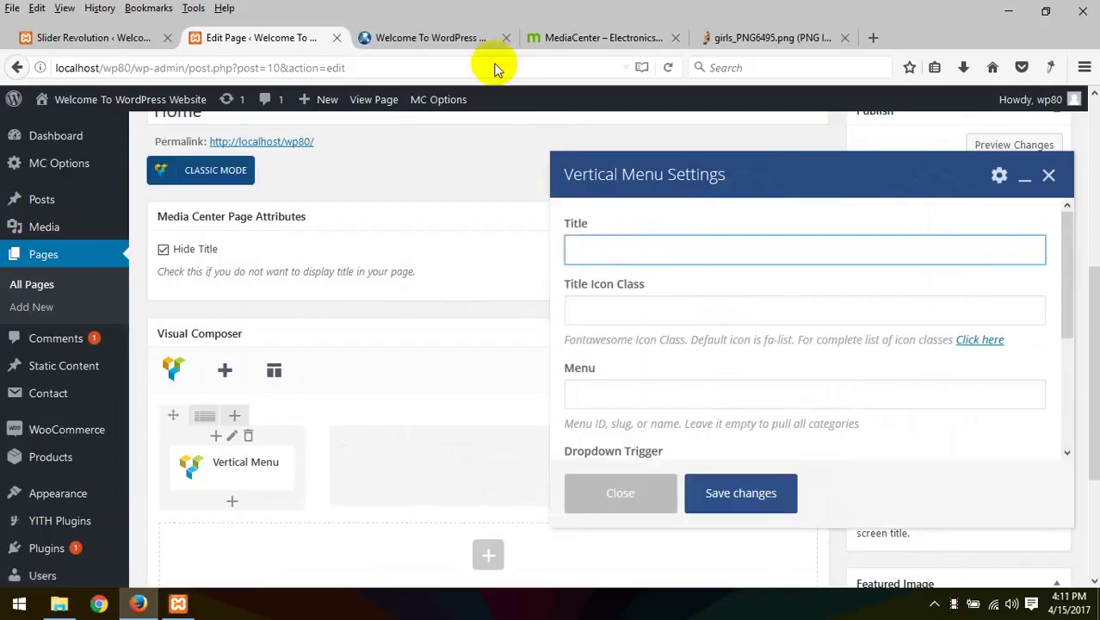
left_click(640, 317)
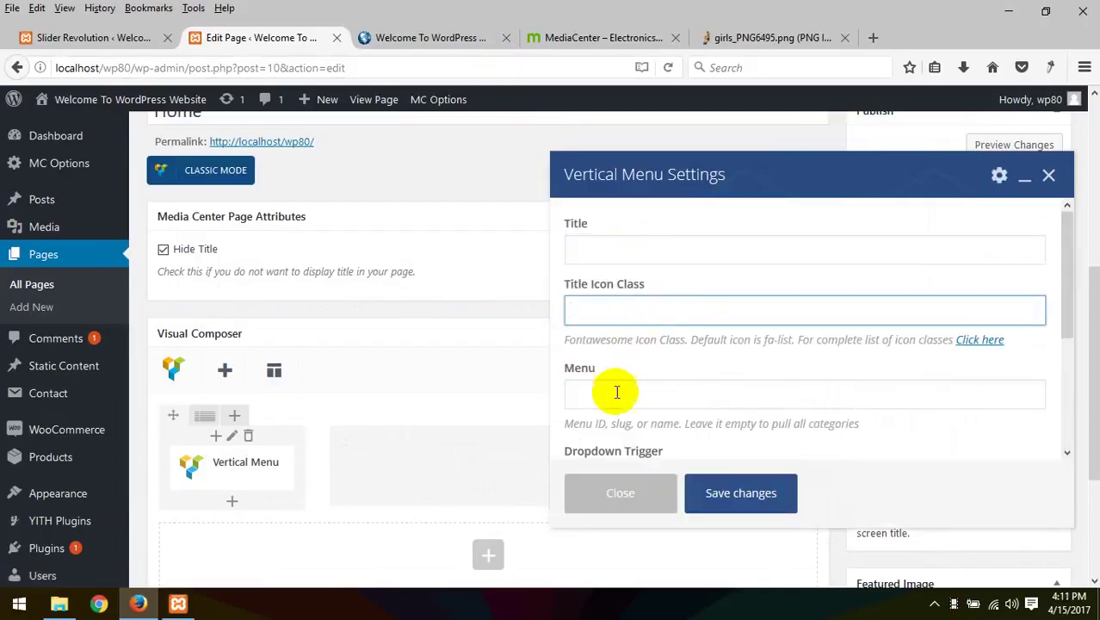
scroll(720, 430, "down", 3)
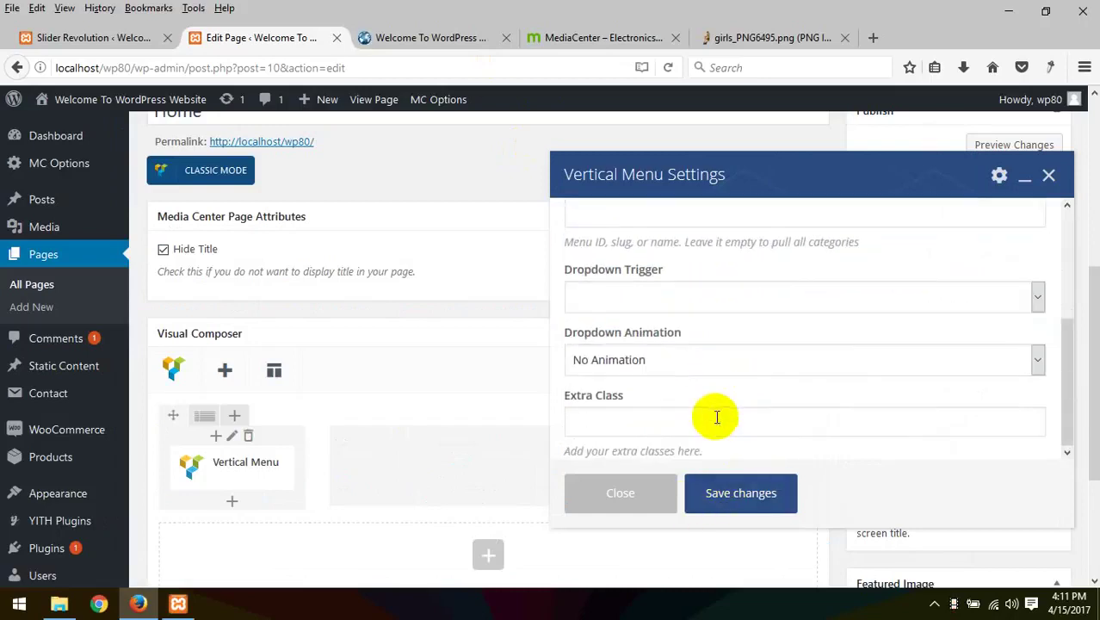
scroll(728, 448, "down", 3)
left_click(721, 353)
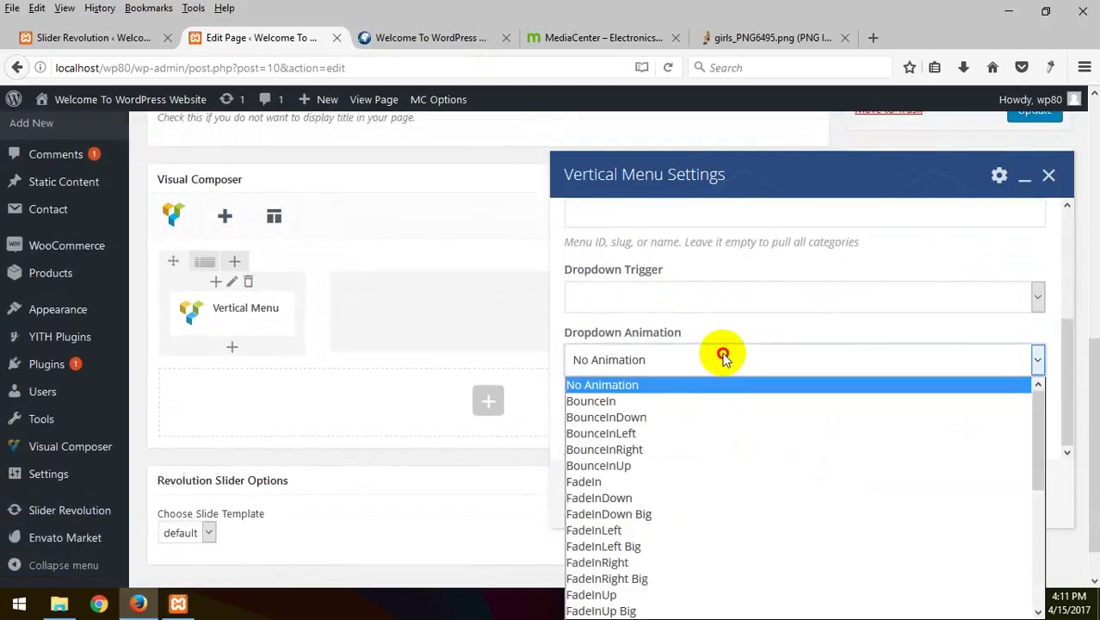
left_click(725, 303)
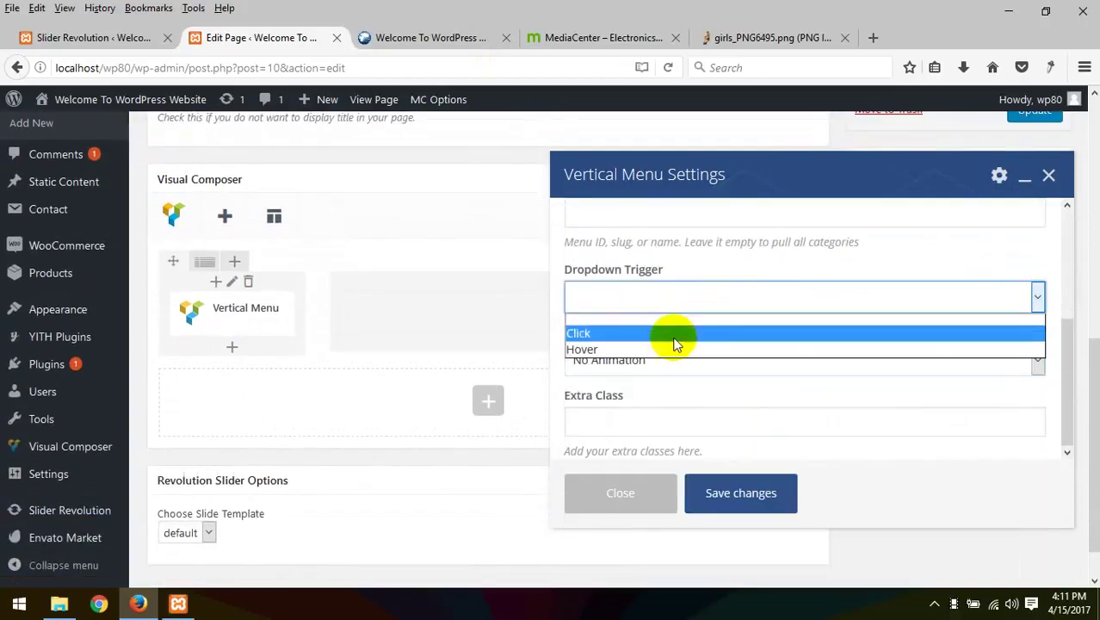
left_click(652, 314)
scroll(686, 284, "up", 3)
left_click(648, 383)
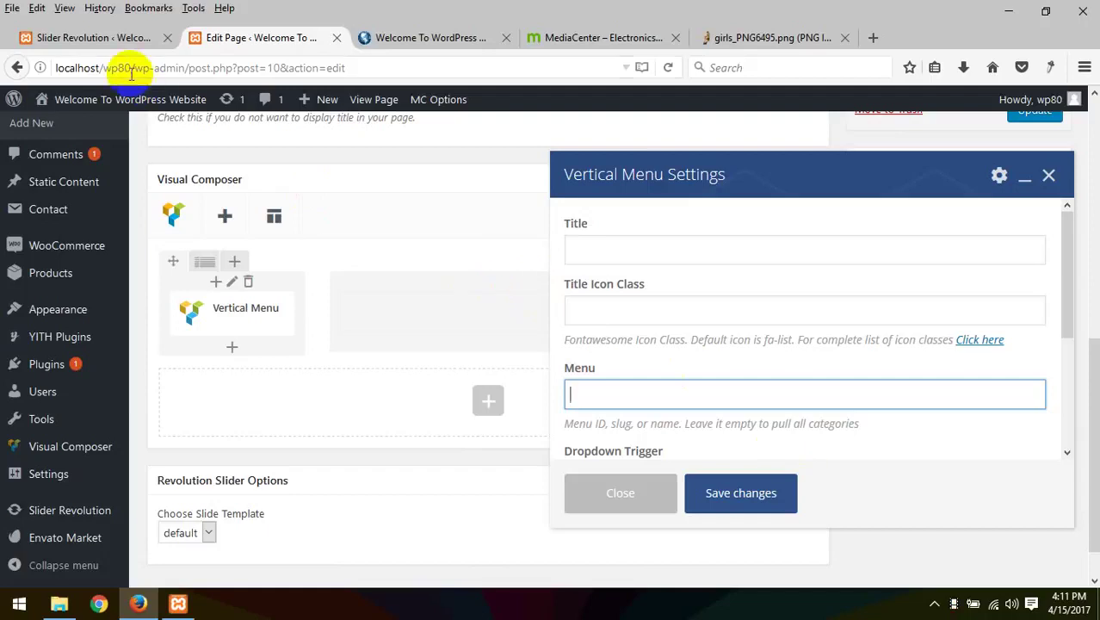
Step: Open the site's Menus admin page in a new browser tab
left_click(112, 38)
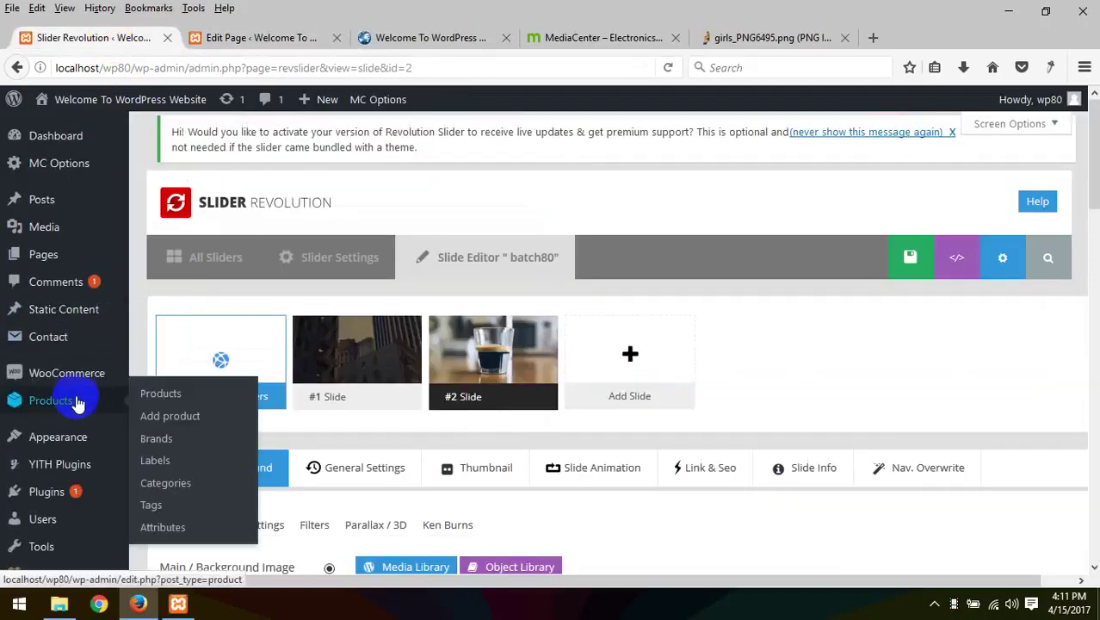
mouse_move(49, 433)
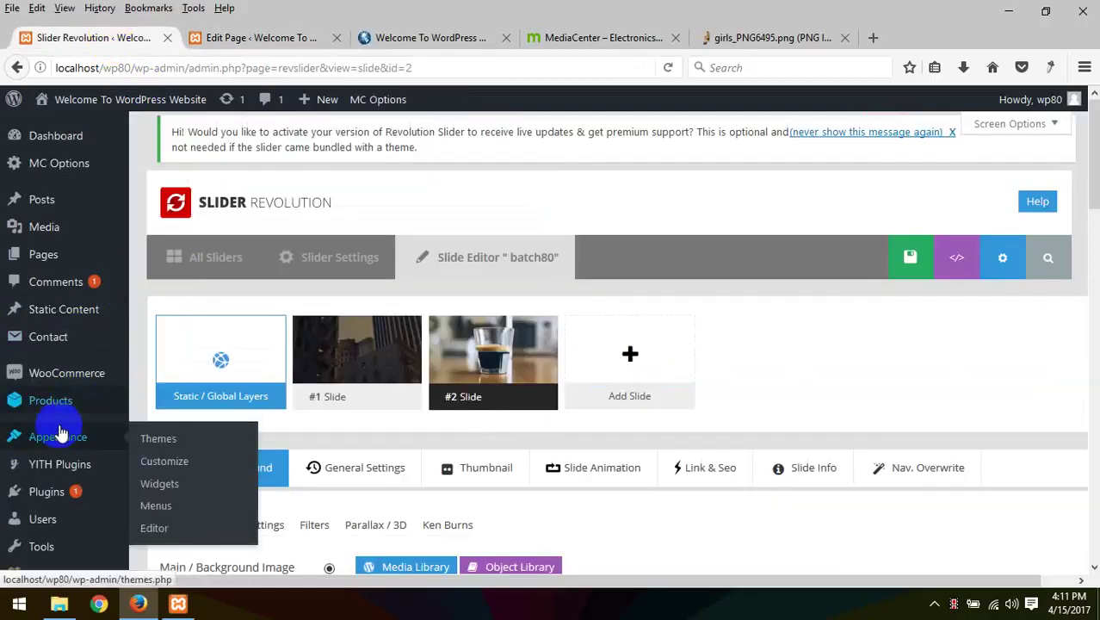
right_click(159, 503)
left_click(264, 336)
left_click(216, 40)
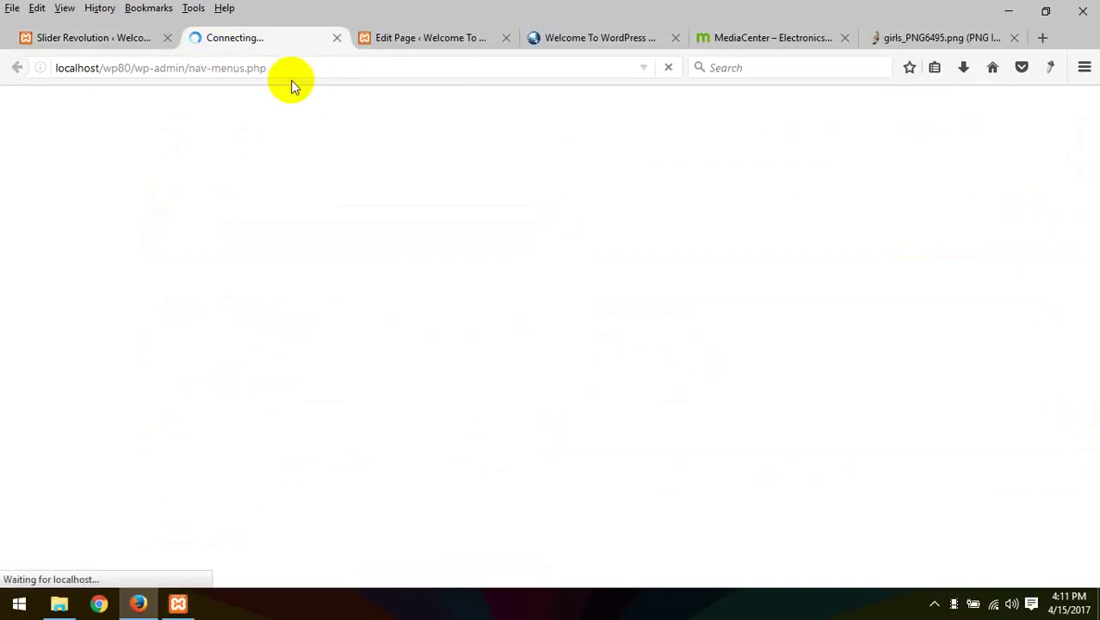
Step: Examine the existing menu's name, its items and its display location settings
scroll(472, 401, "down", 5)
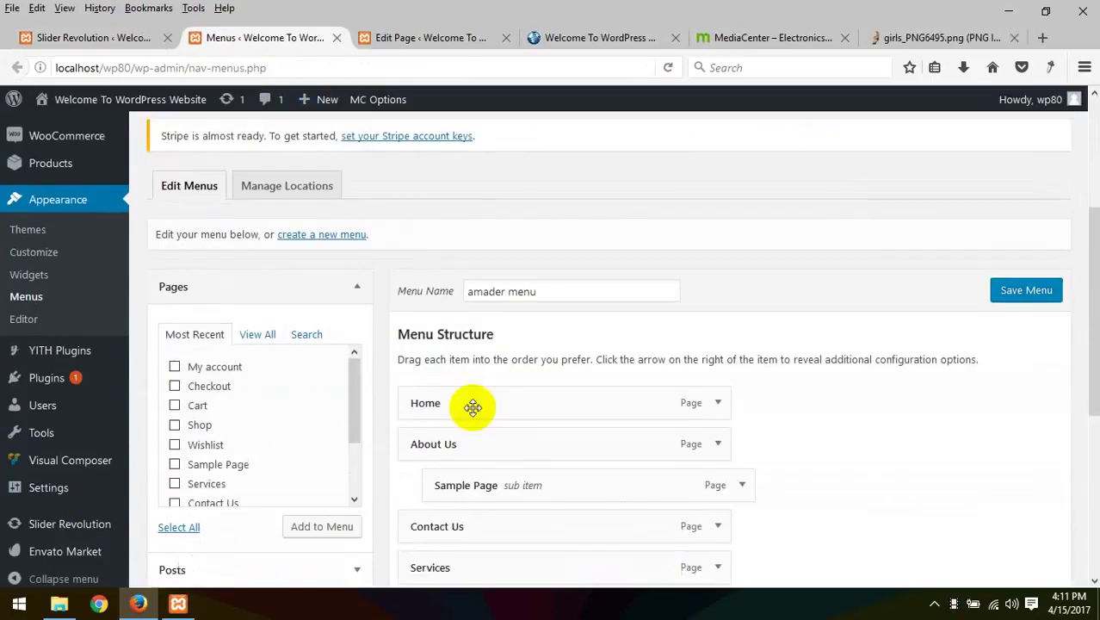
triple_click(573, 252)
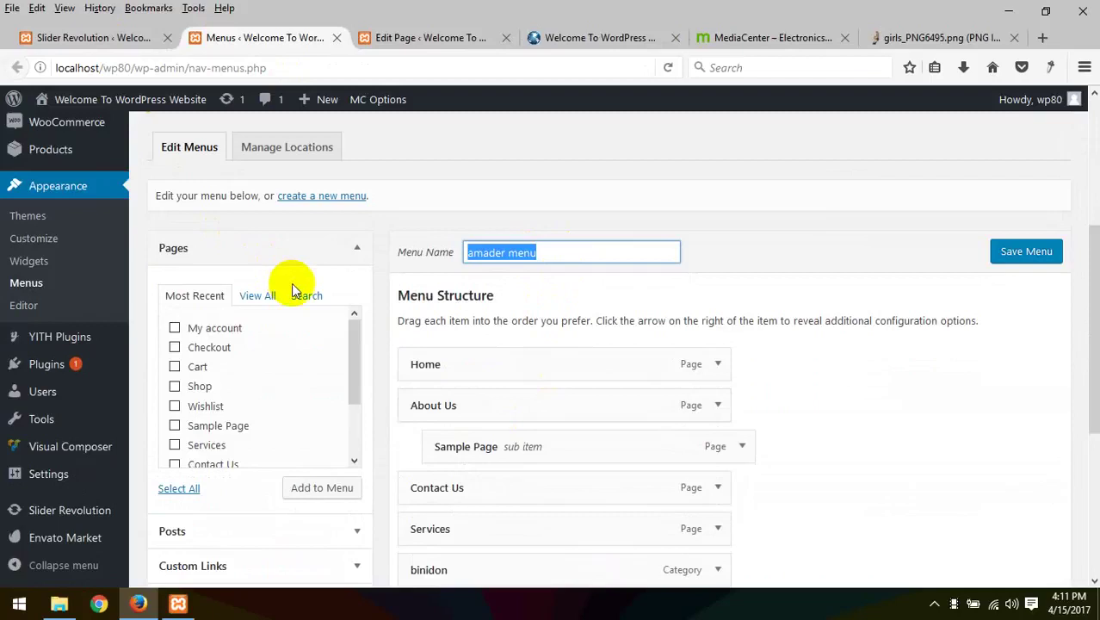
scroll(369, 302, "down", 1)
scroll(471, 396, "down", 5)
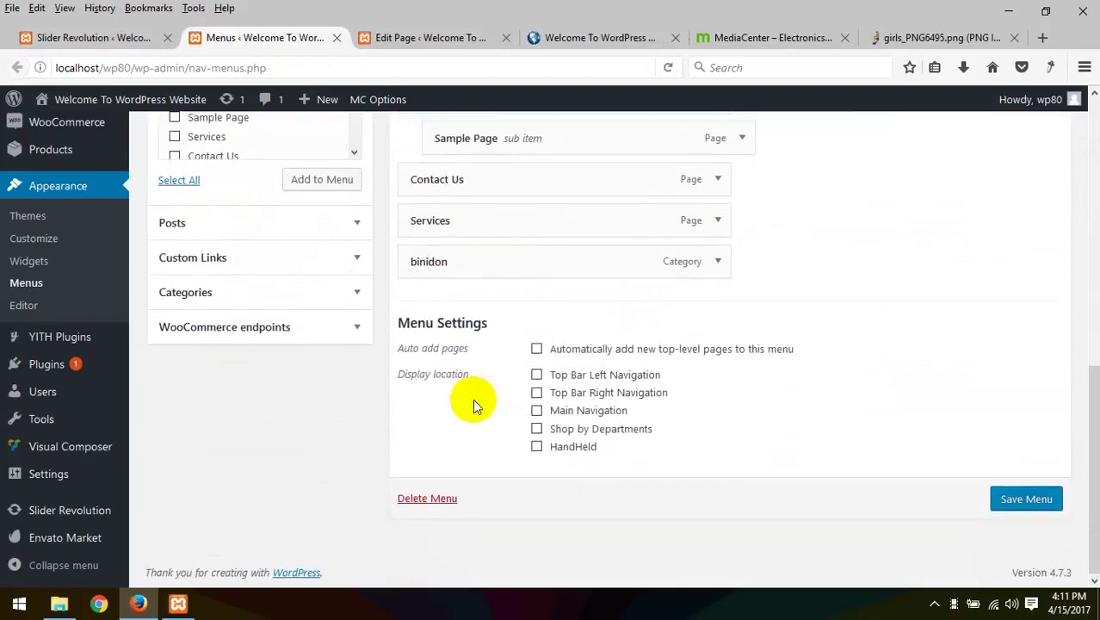
scroll(506, 389, "up", 6)
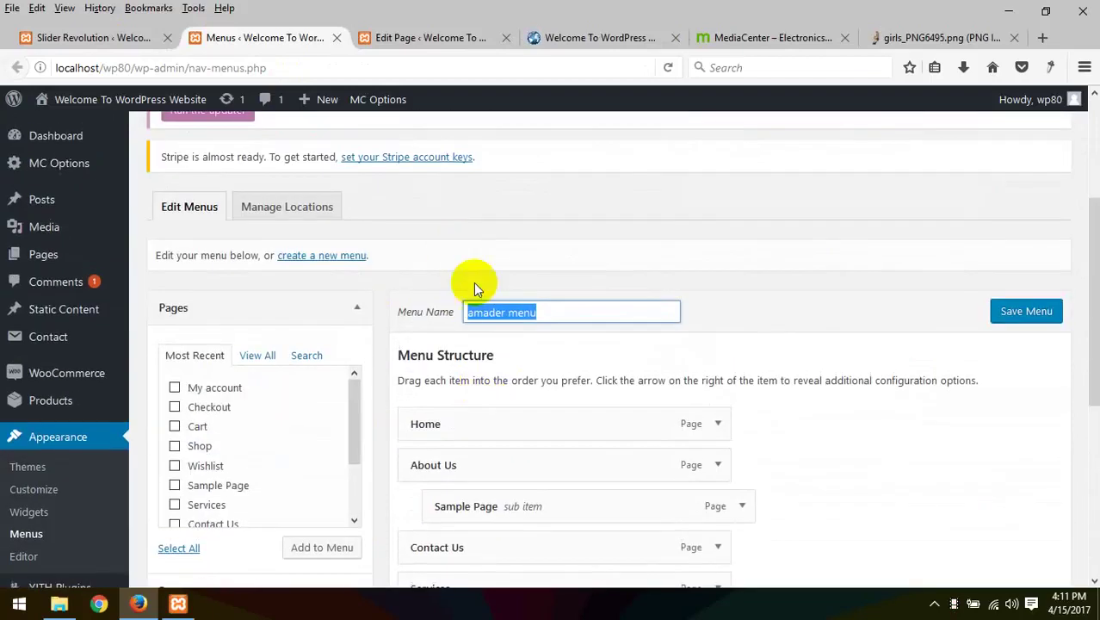
left_click(555, 315)
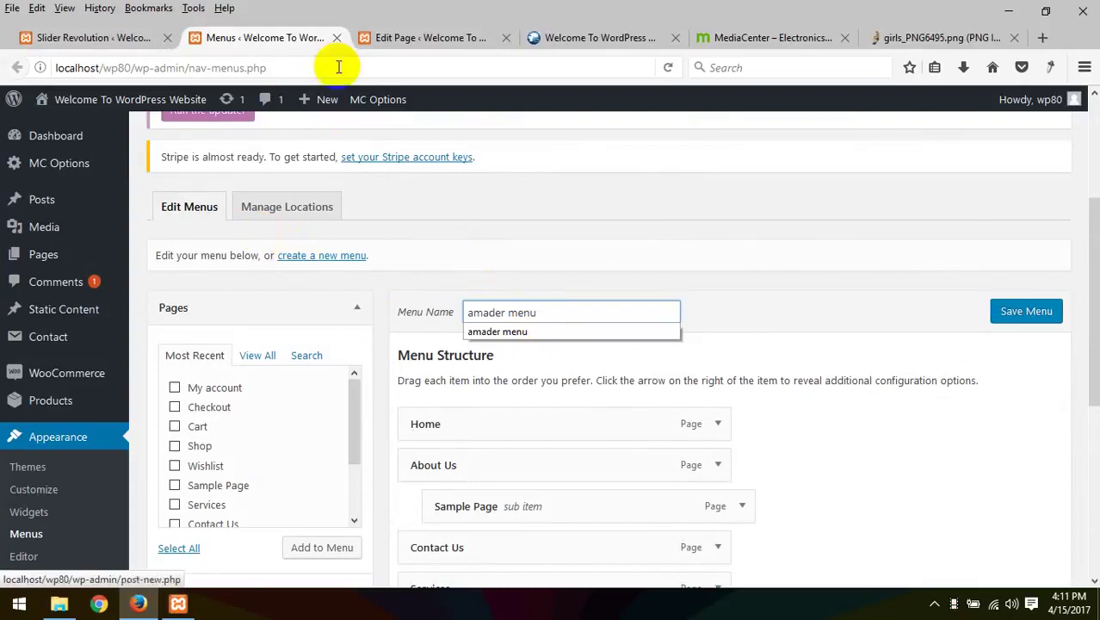
key("ctrl+a")
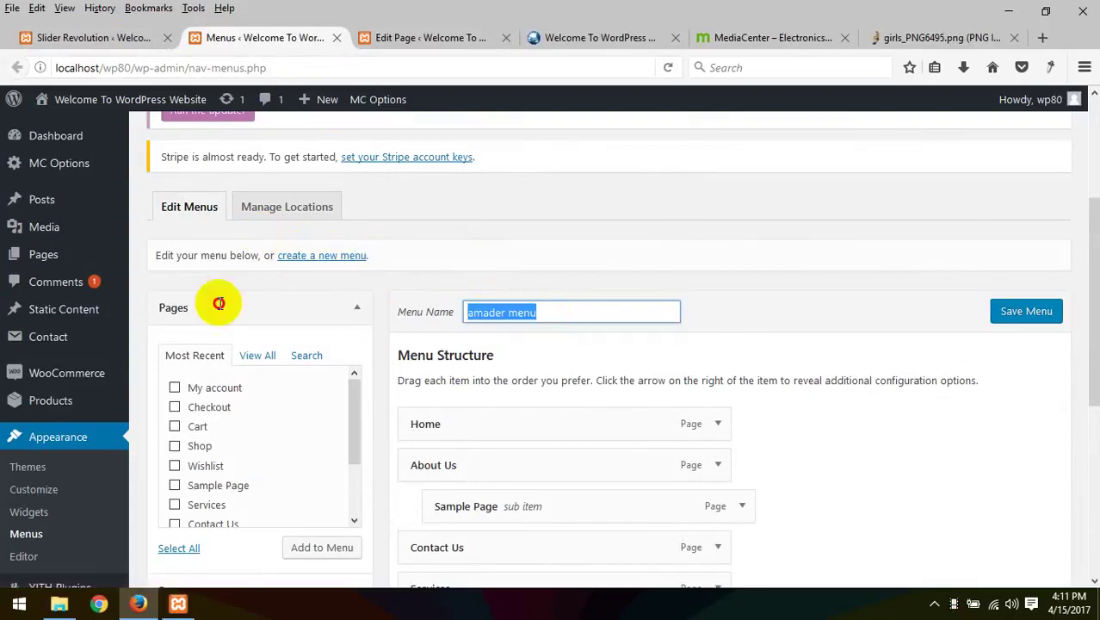
Step: Check which menu identifiers the Menu field in the Vertical Menu settings accepts
left_click(420, 39)
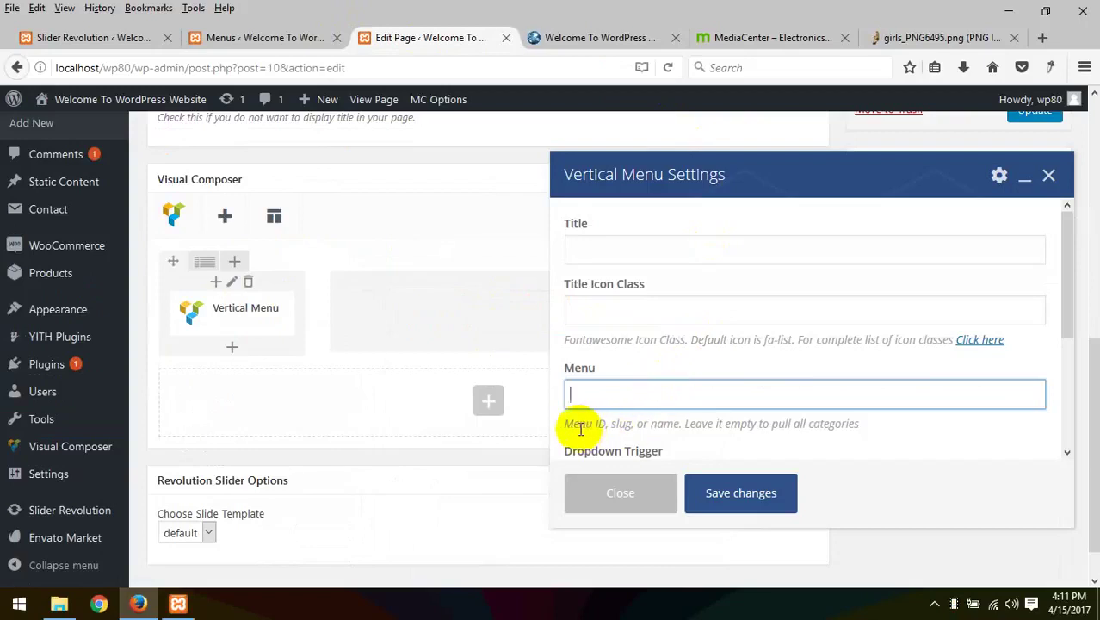
double_click(621, 423)
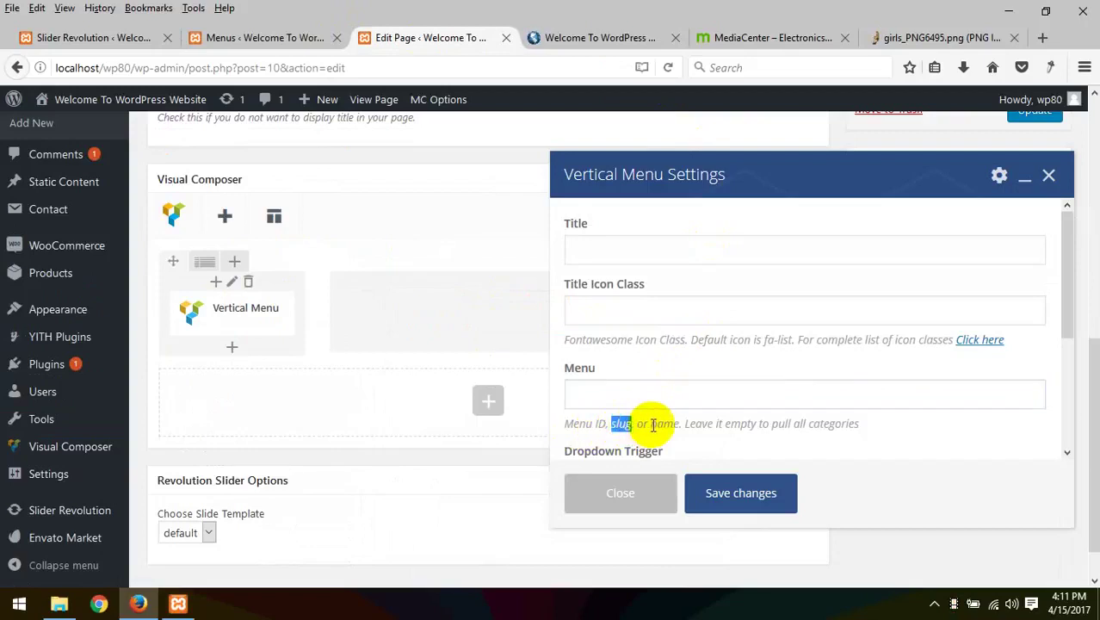
double_click(664, 423)
left_click(738, 426)
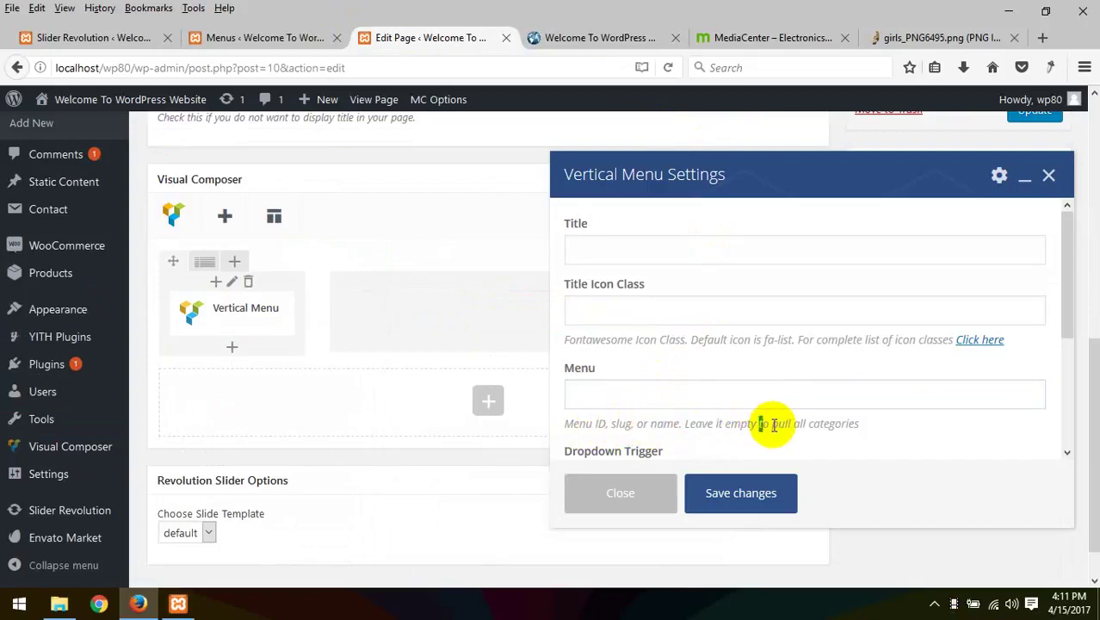
Step: Copy the menu name "amader menu" from the Menus page
left_click(264, 38)
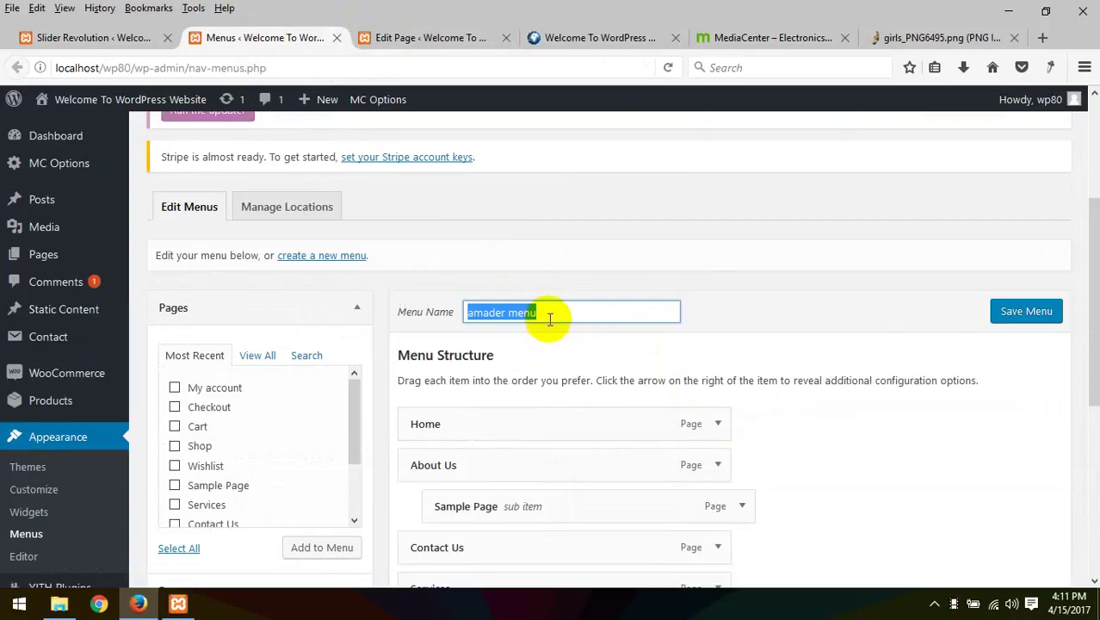
right_click(510, 315)
left_click(543, 366)
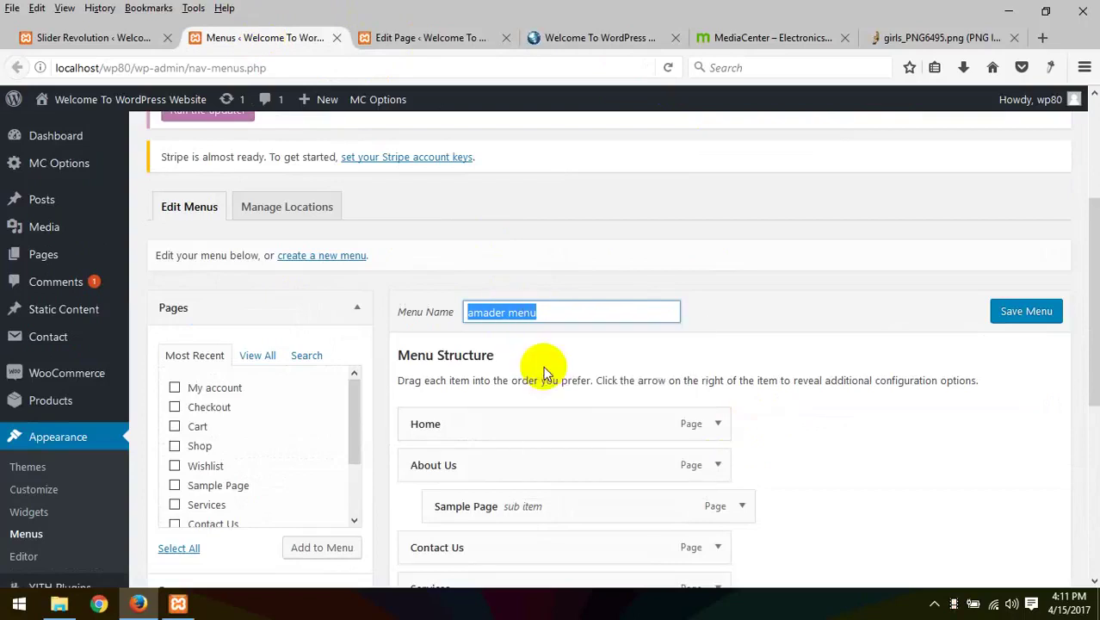
Step: Set the Vertical Menu element's Menu field to "amader menu" and save both the element and the Home page
left_click(401, 37)
right_click(630, 394)
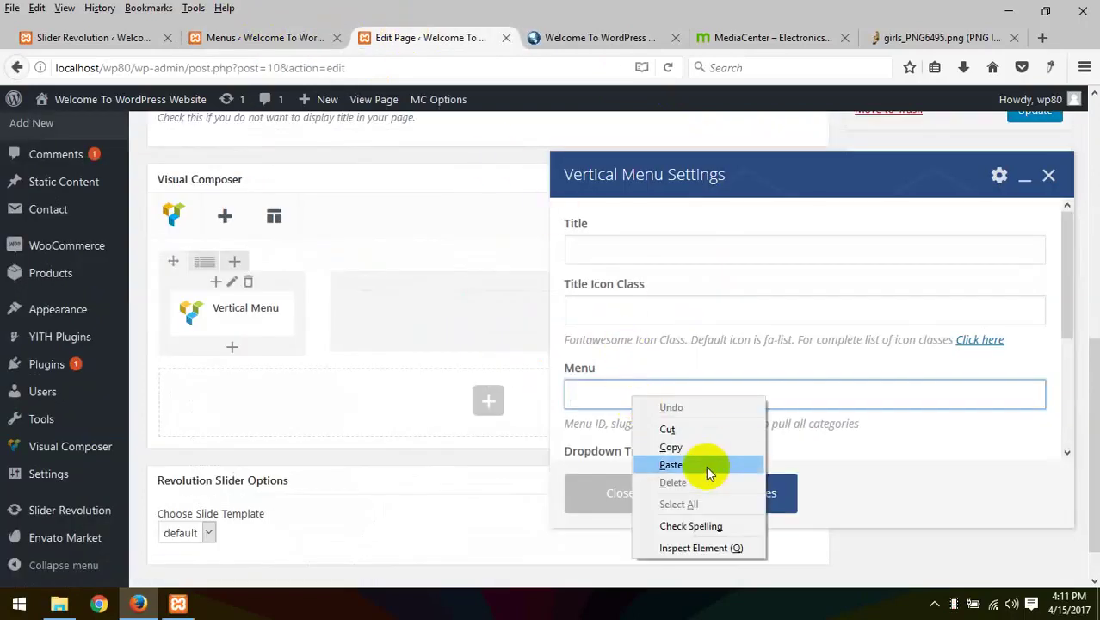
left_click(705, 463)
left_click(729, 495)
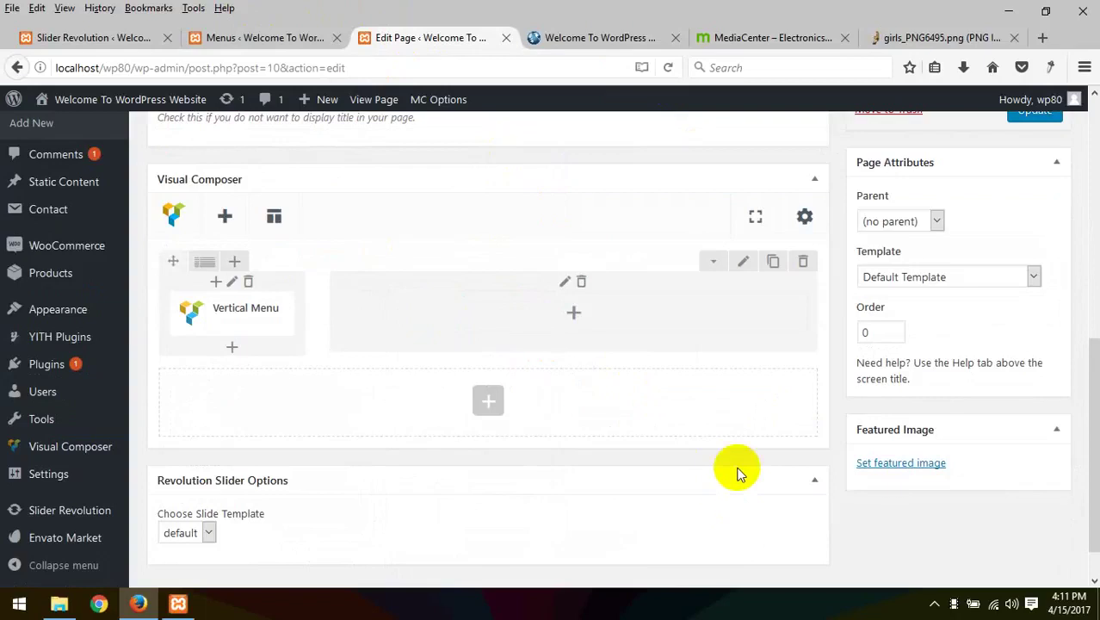
scroll(990, 289, "up", 2)
left_click(1036, 206)
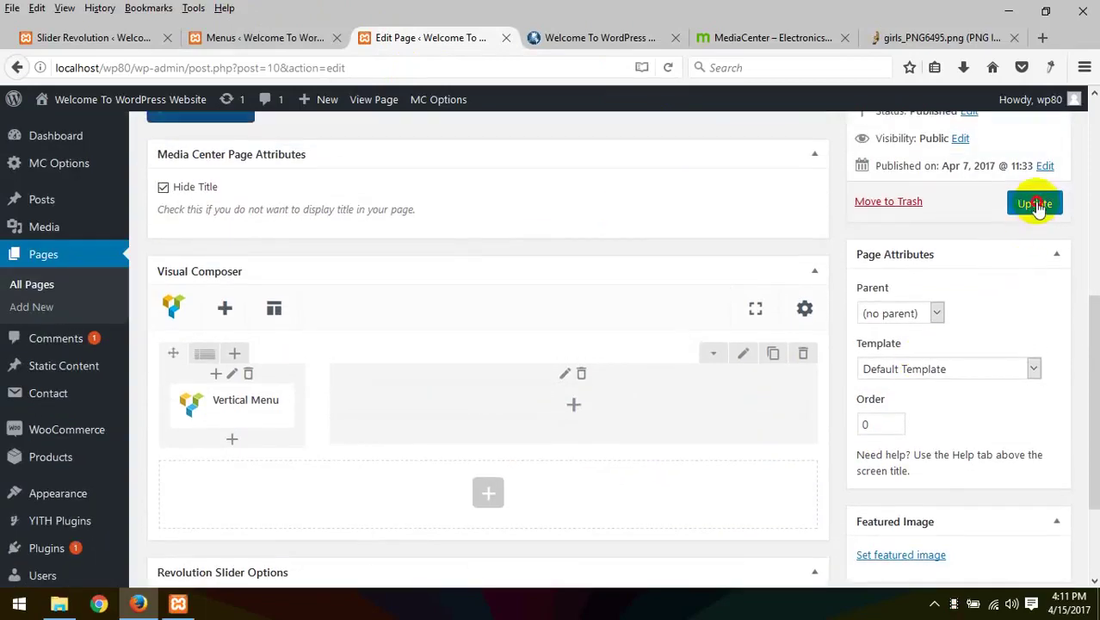
Step: Reload the site's home page and compare its vertical menu with the one on the MediaCenter demo
left_click(582, 38)
right_click(277, 316)
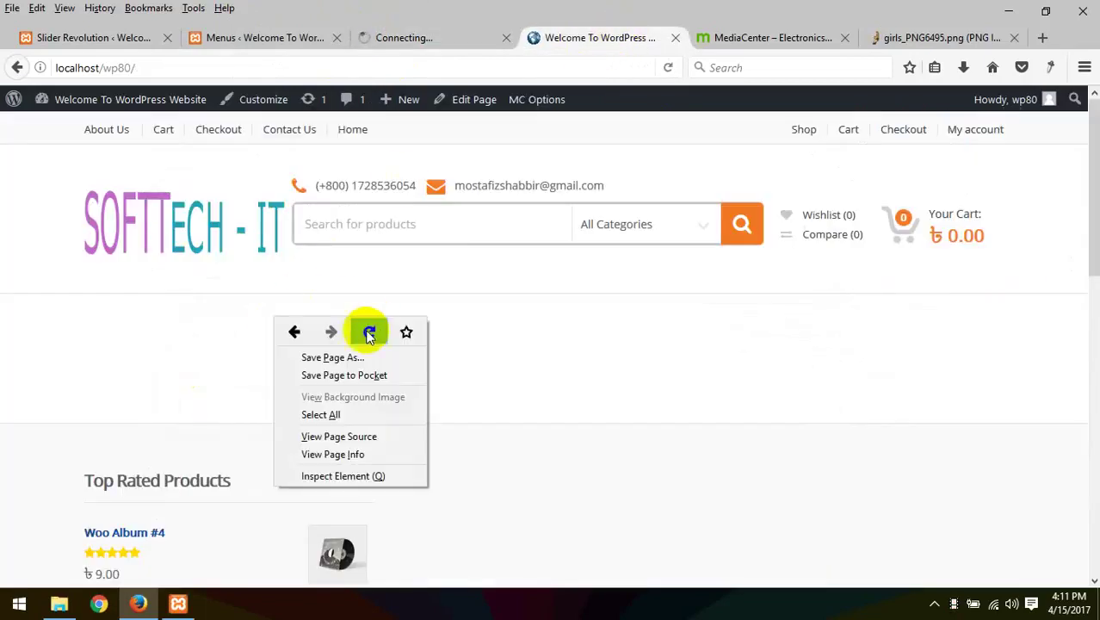
left_click(369, 328)
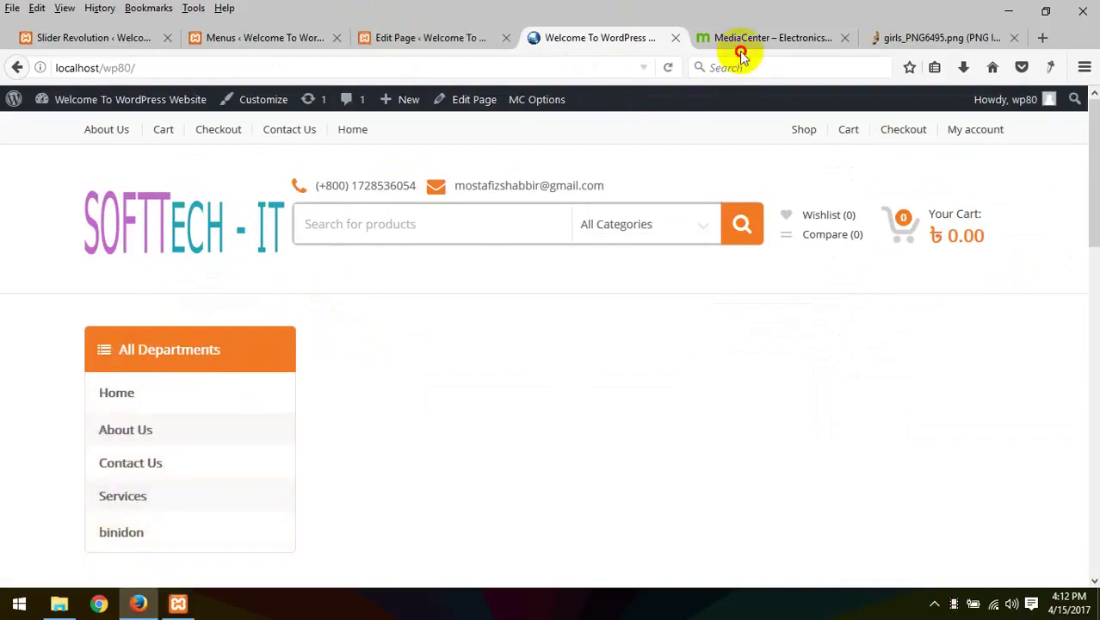
left_click(779, 37)
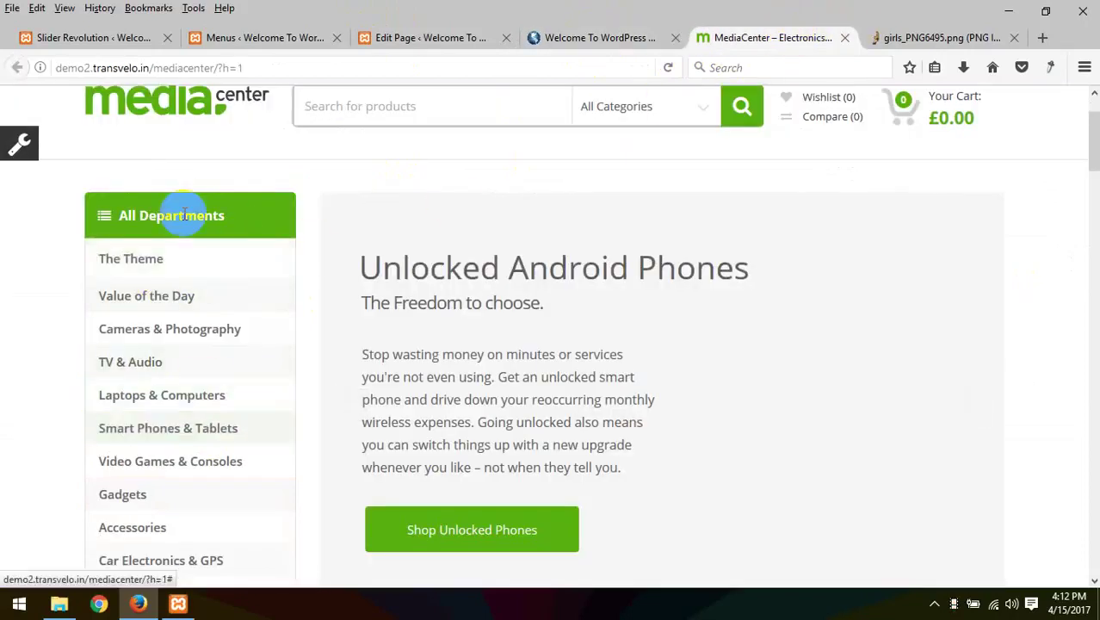
Step: Review the menu structure and the Home page's Visual Composer layout against the live site and the MediaCenter demo
left_click(259, 37)
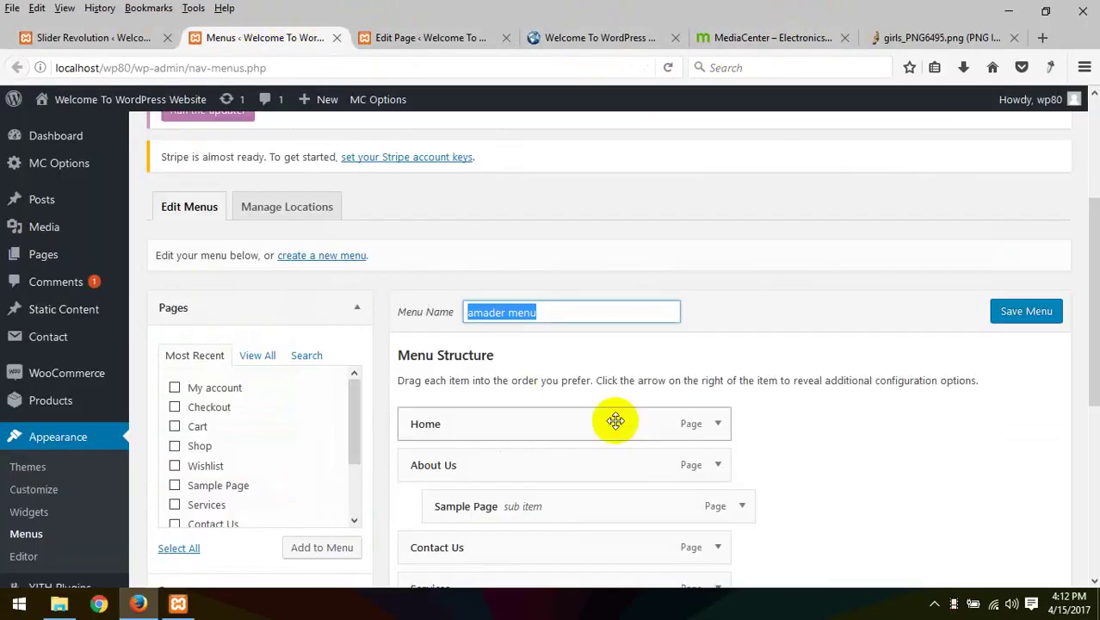
scroll(616, 421, "down", 5)
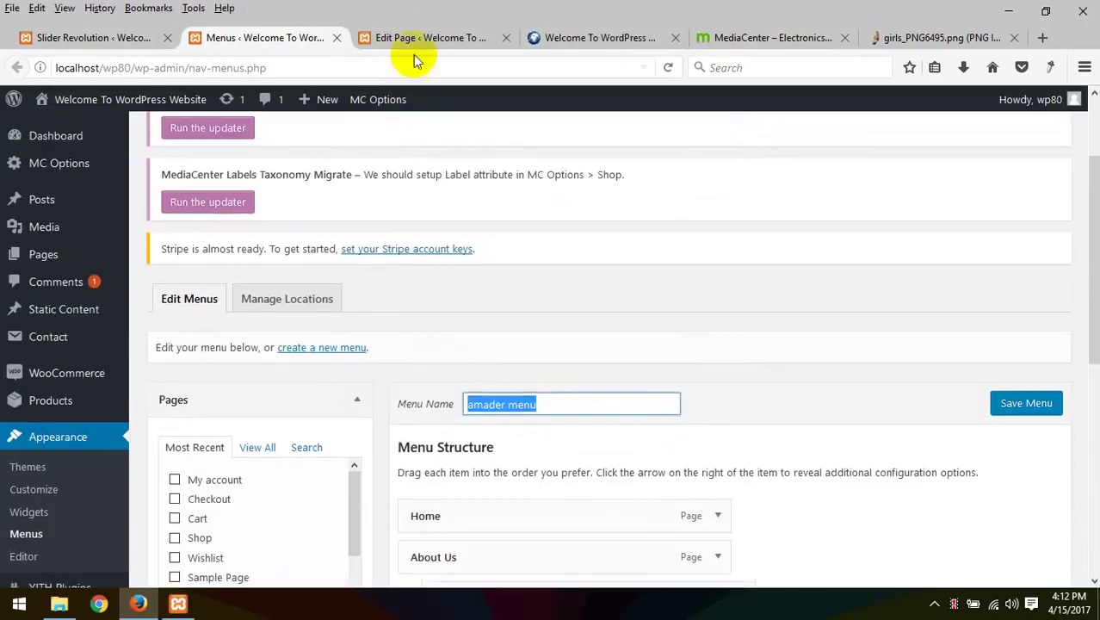
left_click(410, 40)
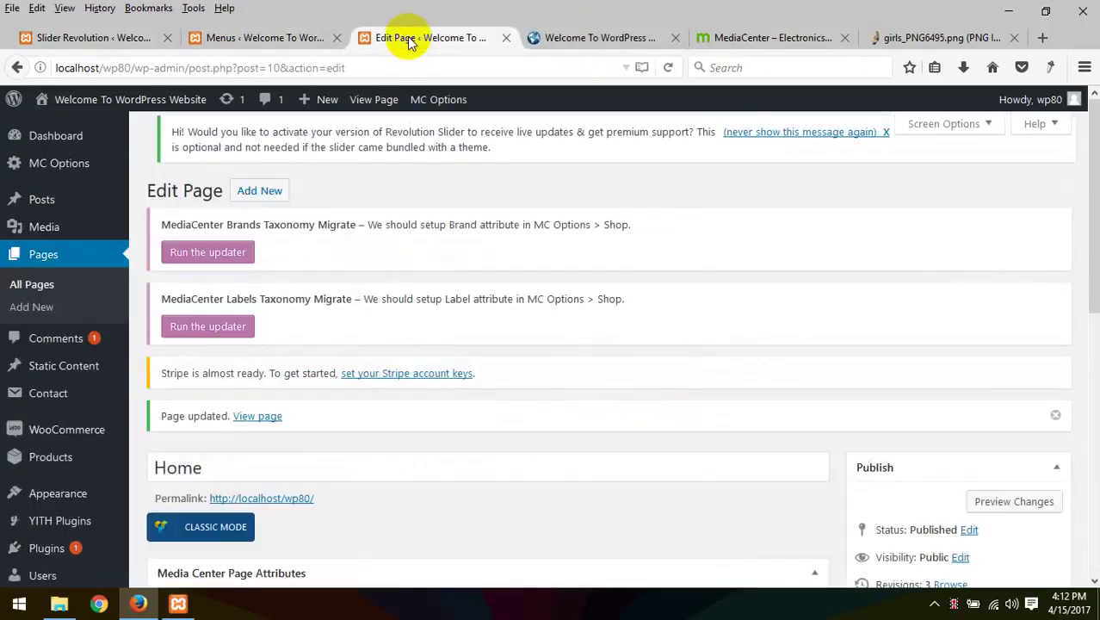
left_click(560, 39)
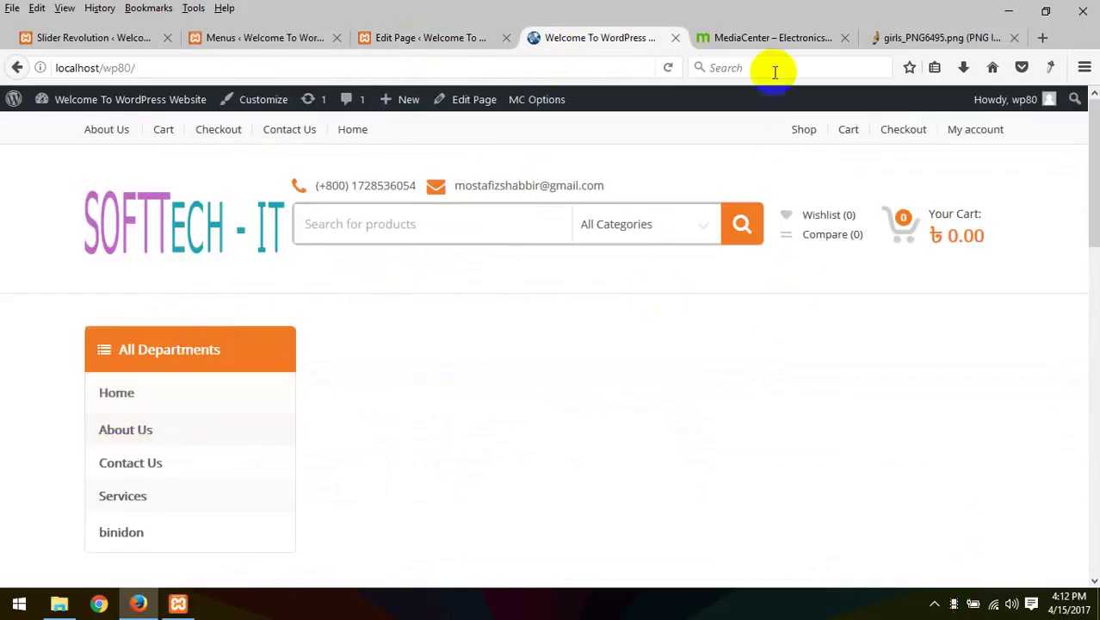
left_click(749, 38)
left_click(363, 40)
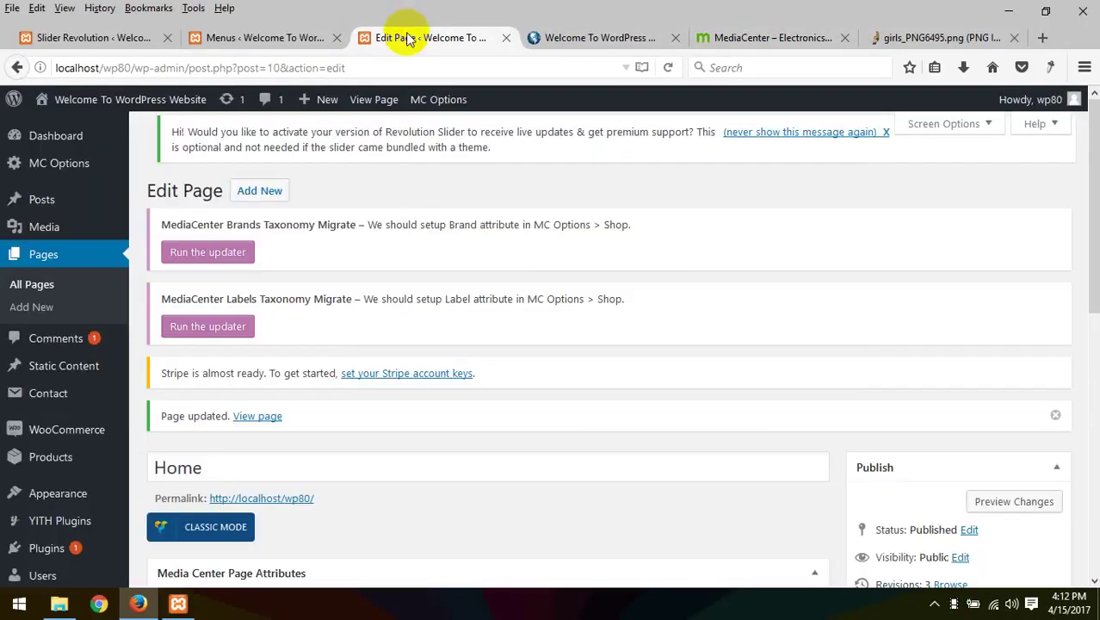
scroll(430, 336, "down", 3)
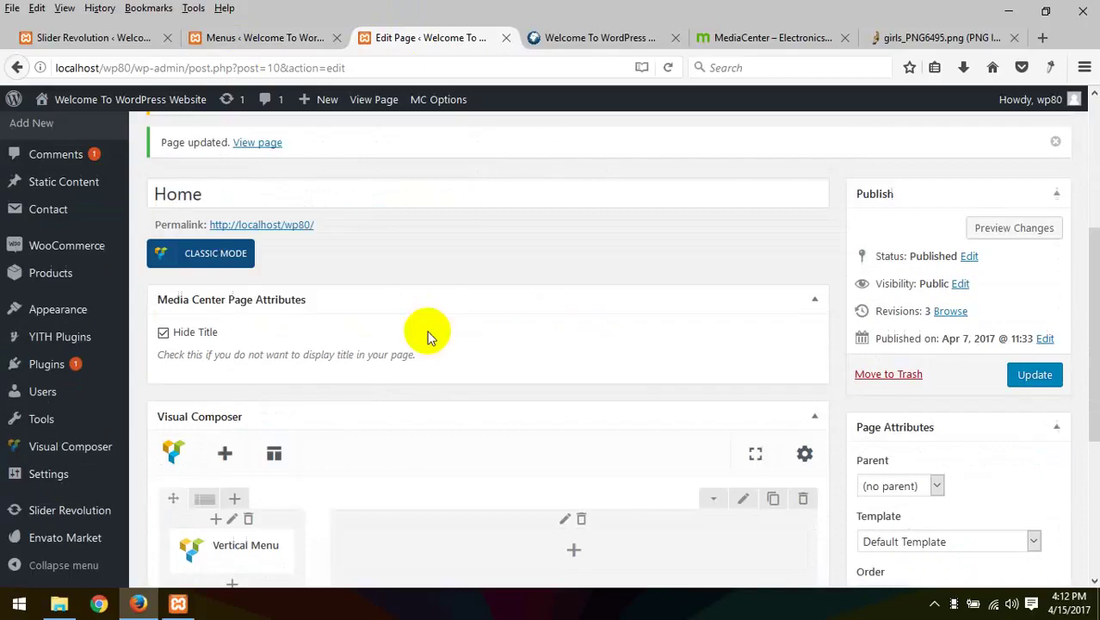
Step: Set the Main Theme Color to Green in the MC Options styling settings and save the changes
left_click(249, 38)
left_click(82, 38)
scroll(270, 263, "down", 7)
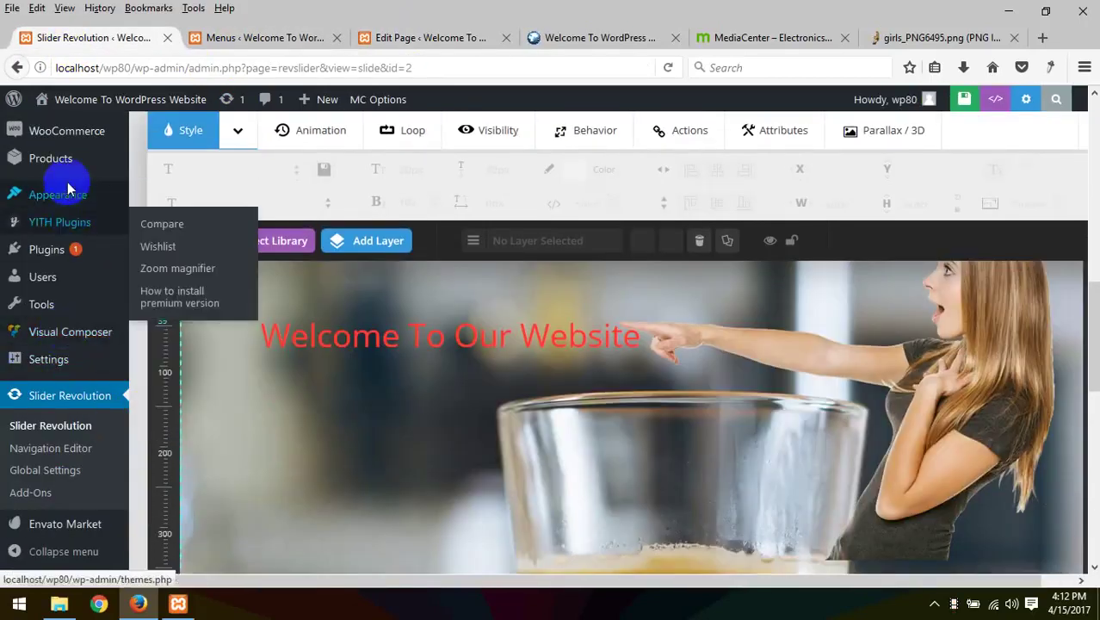
scroll(69, 184, "up", 4)
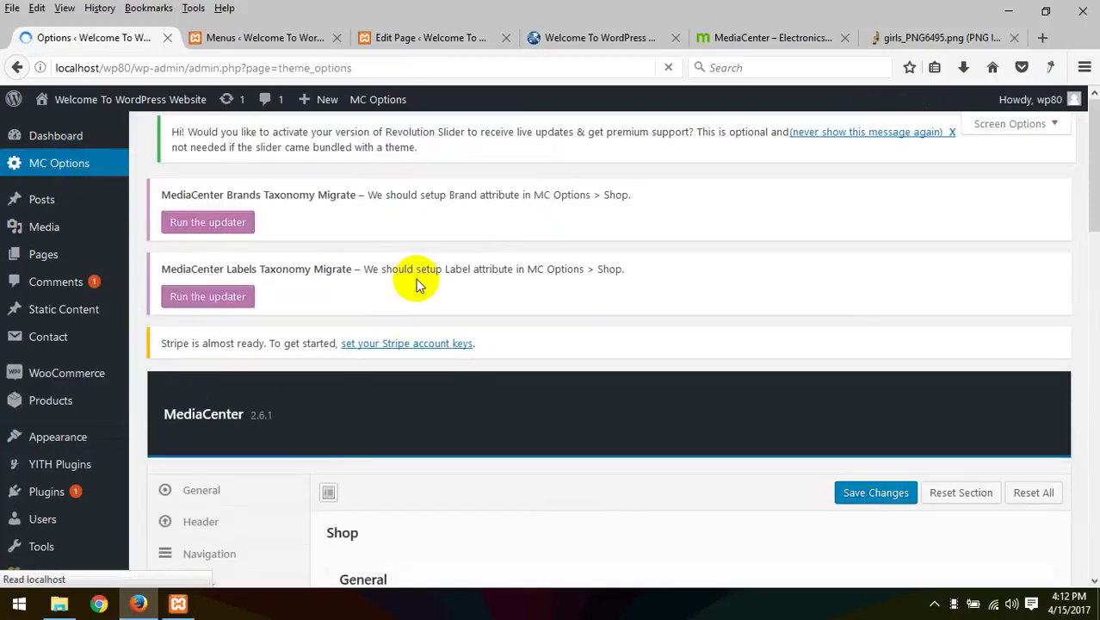
scroll(417, 282, "down", 5)
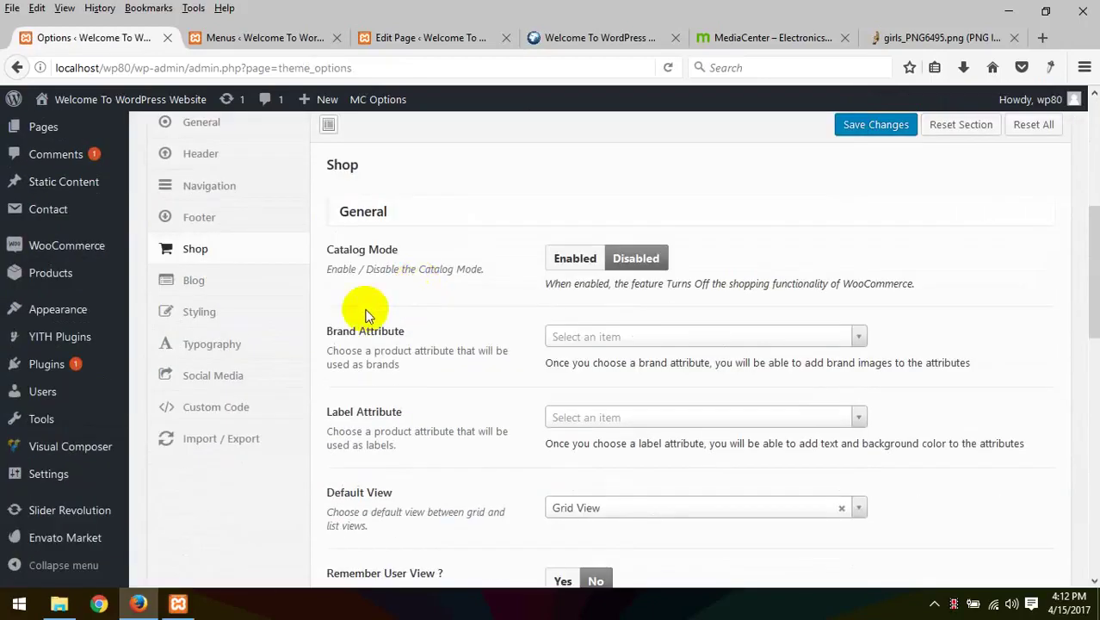
left_click(219, 319)
left_click(589, 326)
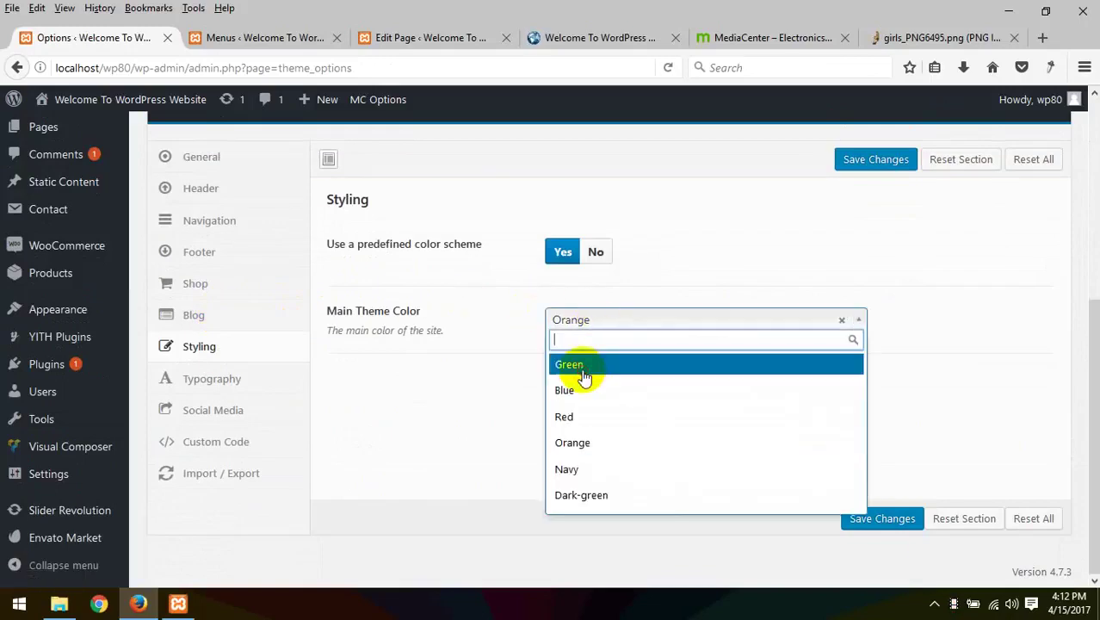
left_click(583, 377)
left_click(882, 518)
Step: Reload the site's home page to check the theme color
left_click(422, 38)
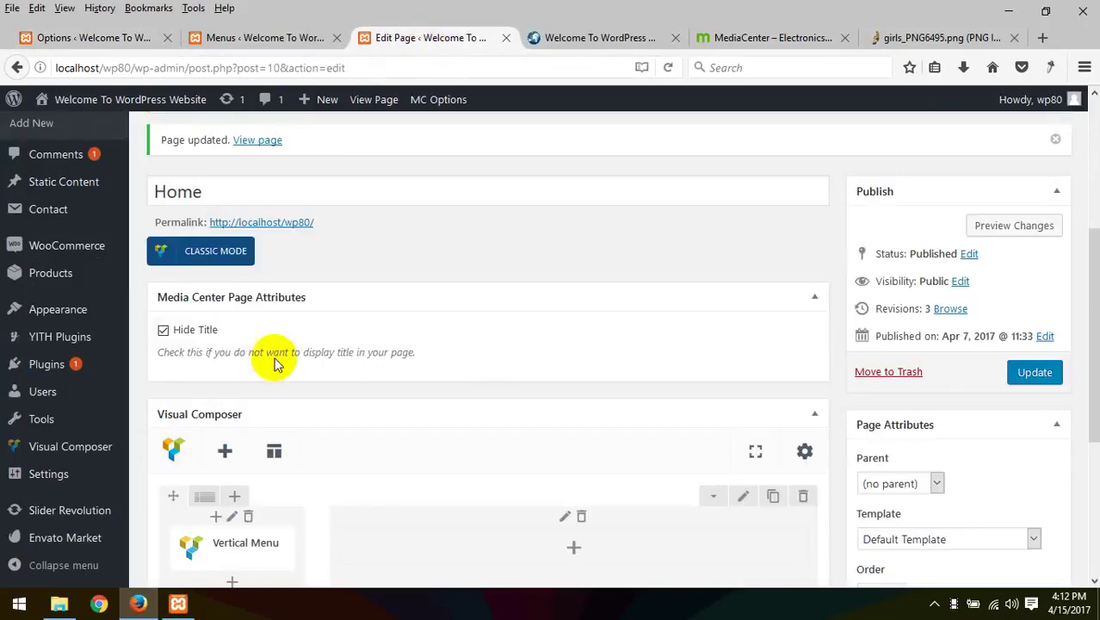
left_click(533, 38)
right_click(349, 316)
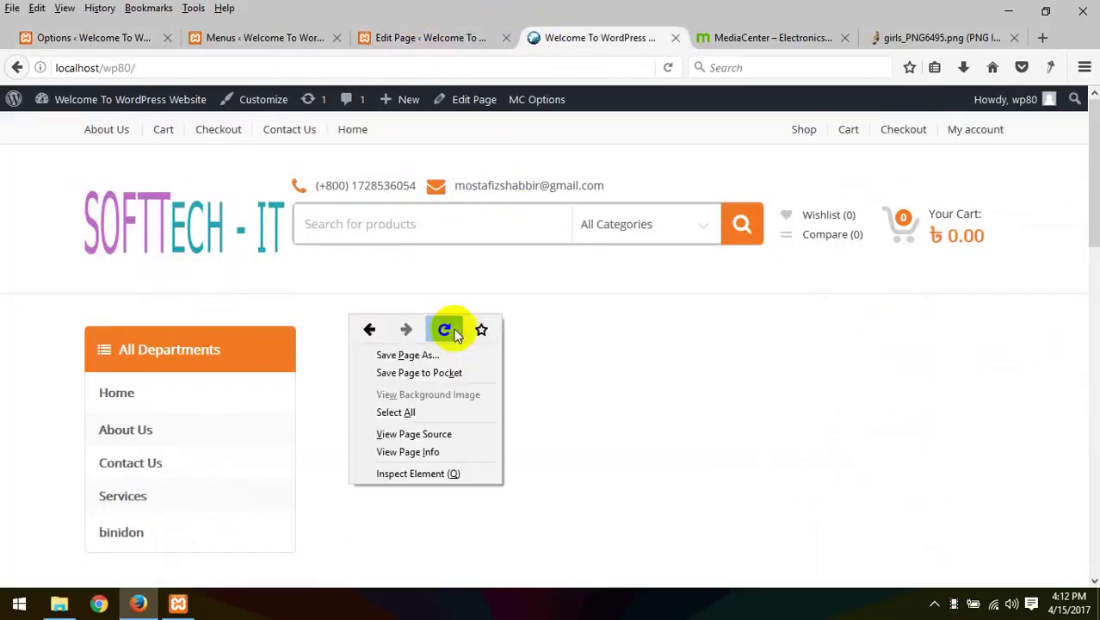
left_click(444, 330)
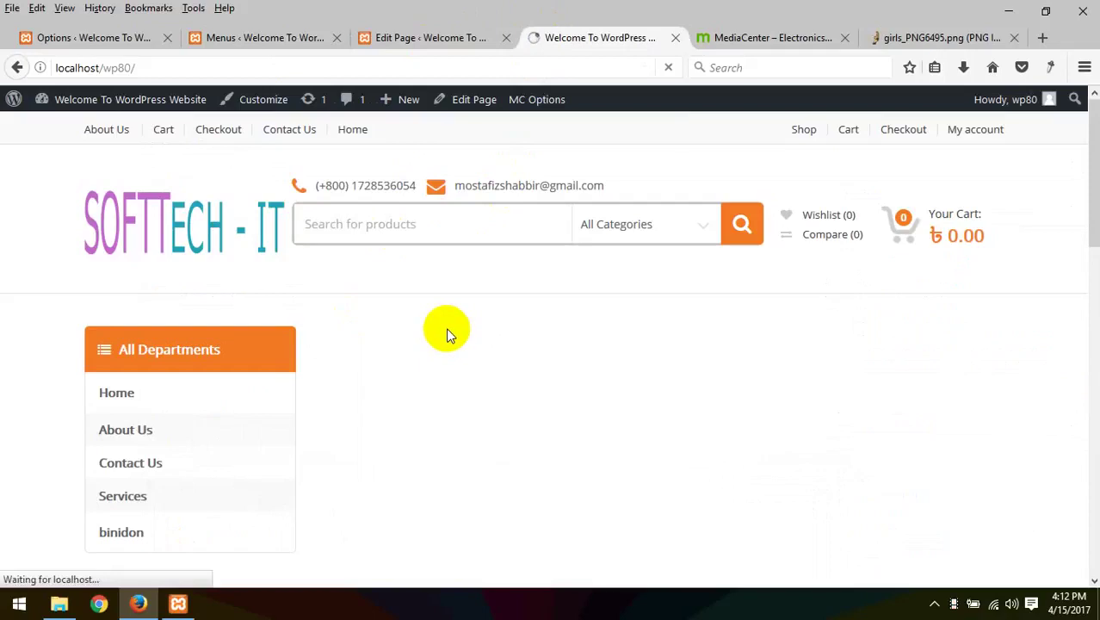
Step: Try to save the header logo of the MediaCenter demo page as an image
left_click(719, 38)
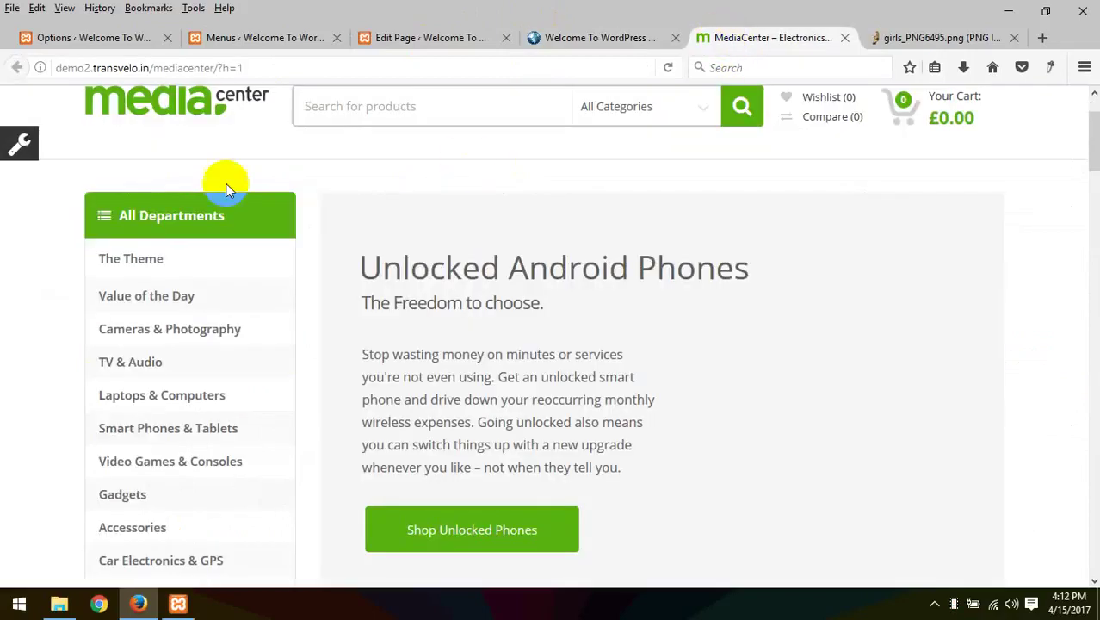
scroll(228, 189, "up", 2)
right_click(165, 184)
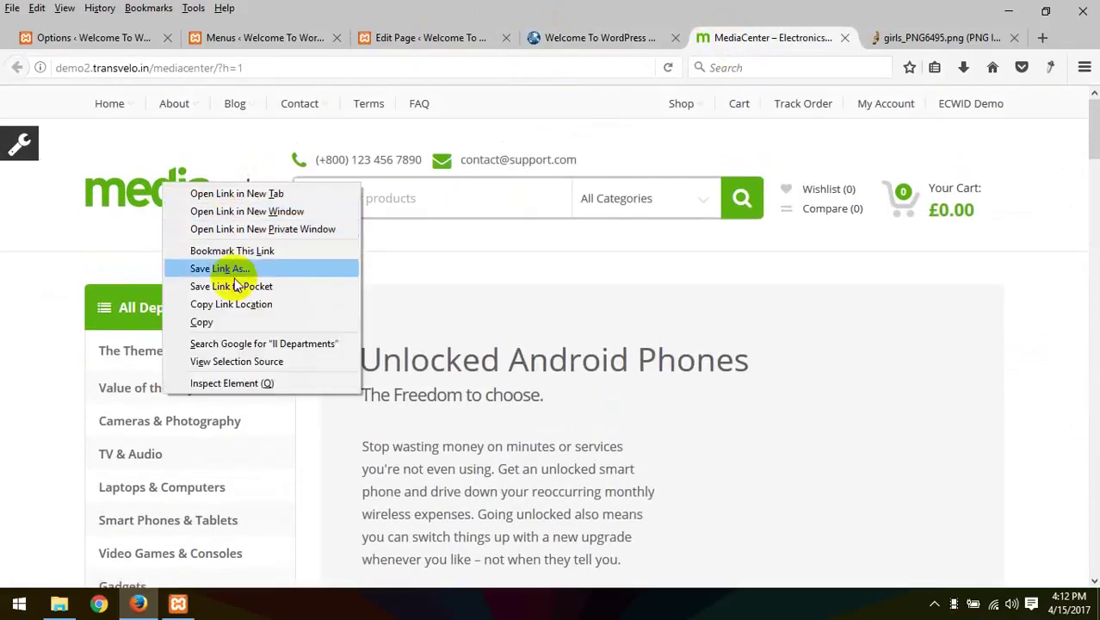
right_click(155, 184)
right_click(119, 207)
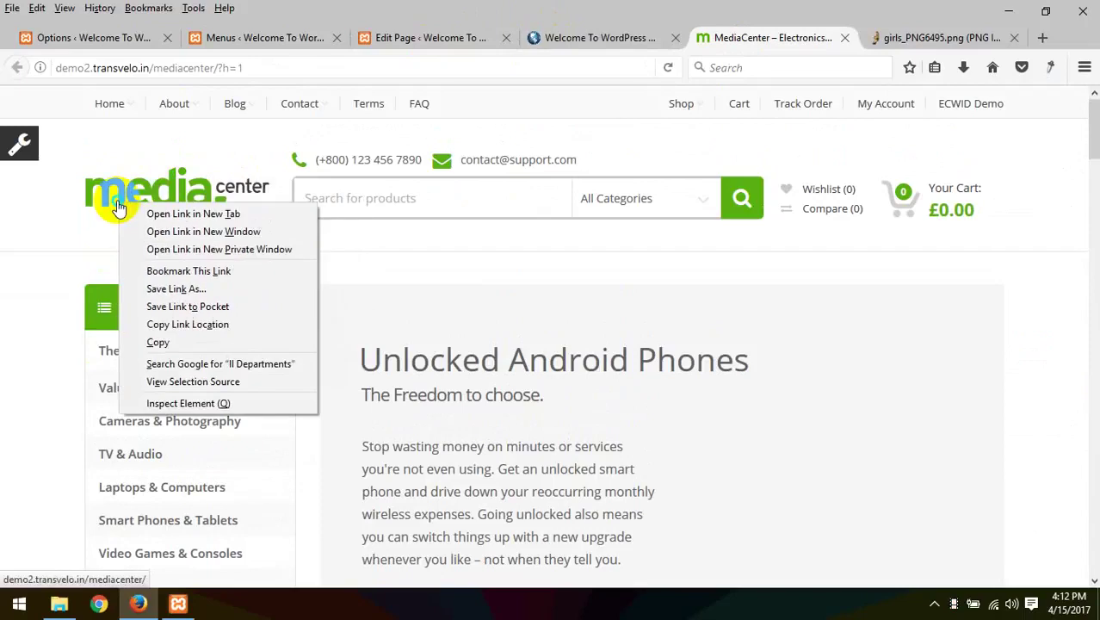
right_click(203, 198)
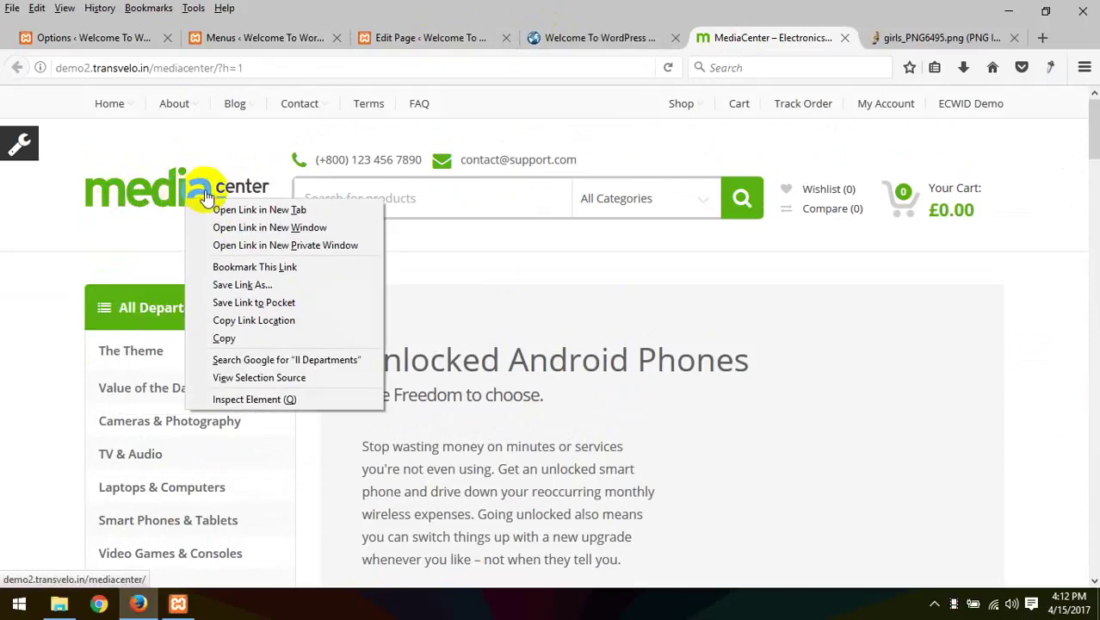
right_click(218, 183)
right_click(220, 169)
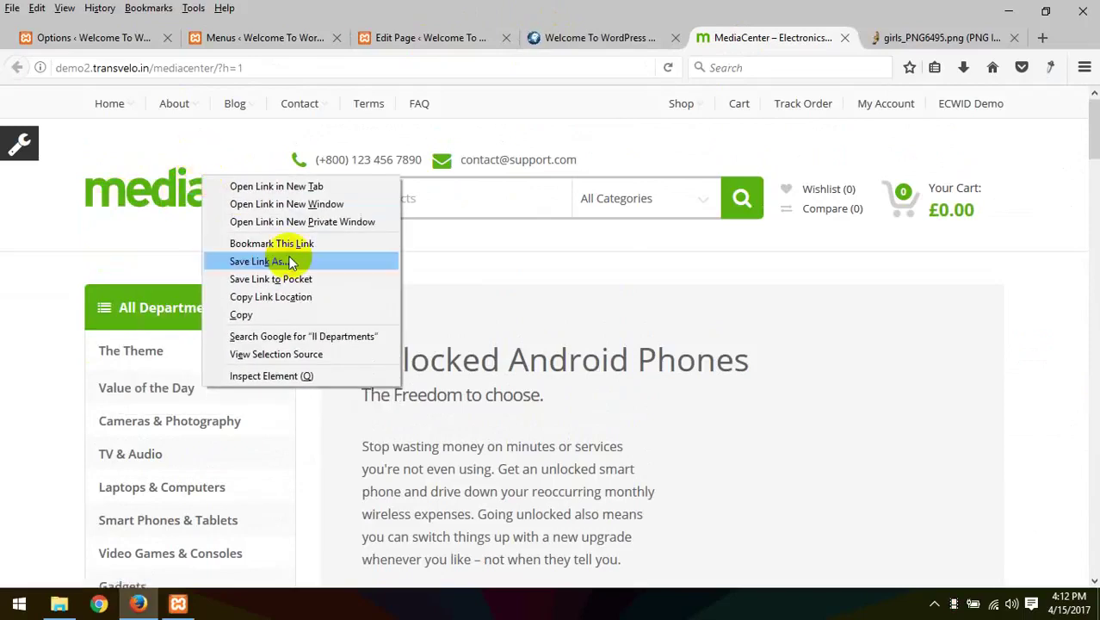
right_click(97, 198)
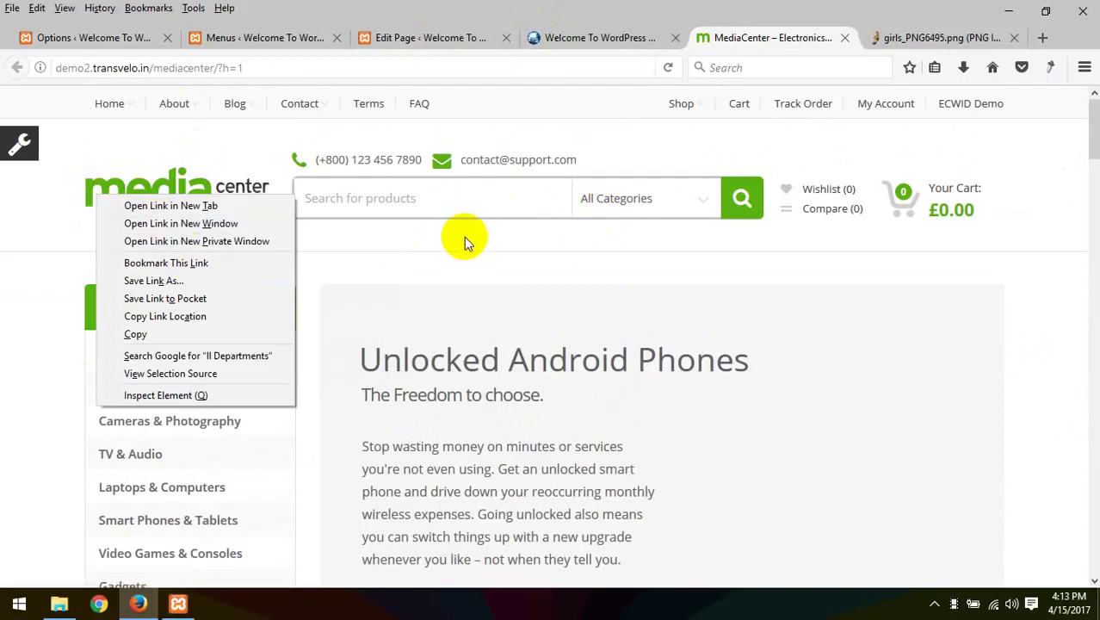
left_click(368, 251)
Step: Save the logo image from the MediaCenter demo's footer as index.png in the Class 21 folder
scroll(370, 255, "down", 5)
scroll(370, 256, "down", 20)
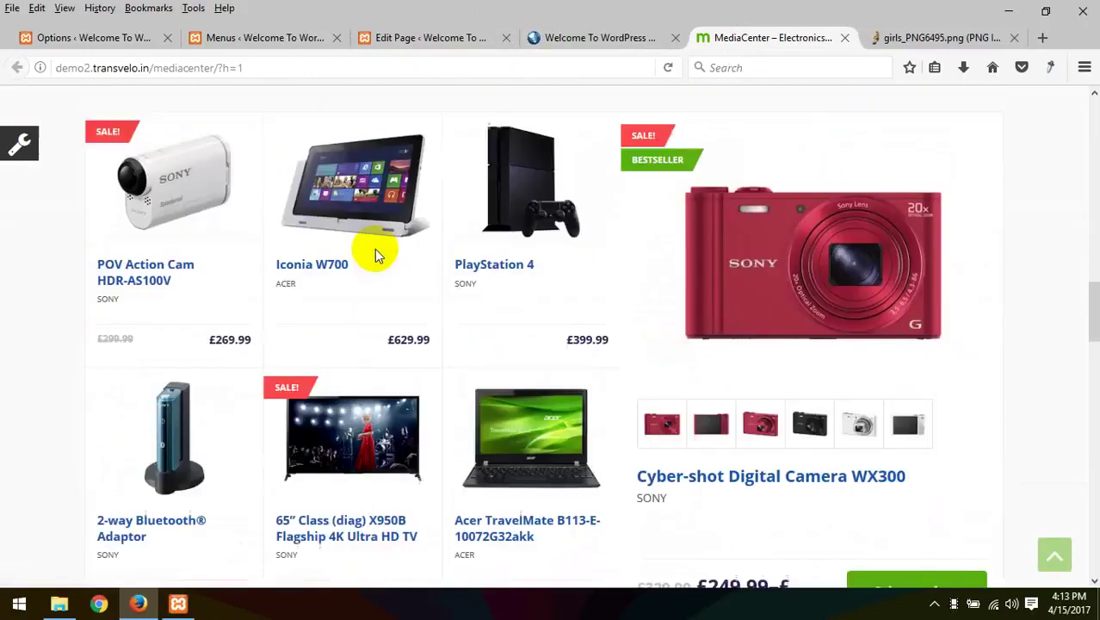
right_click(148, 158)
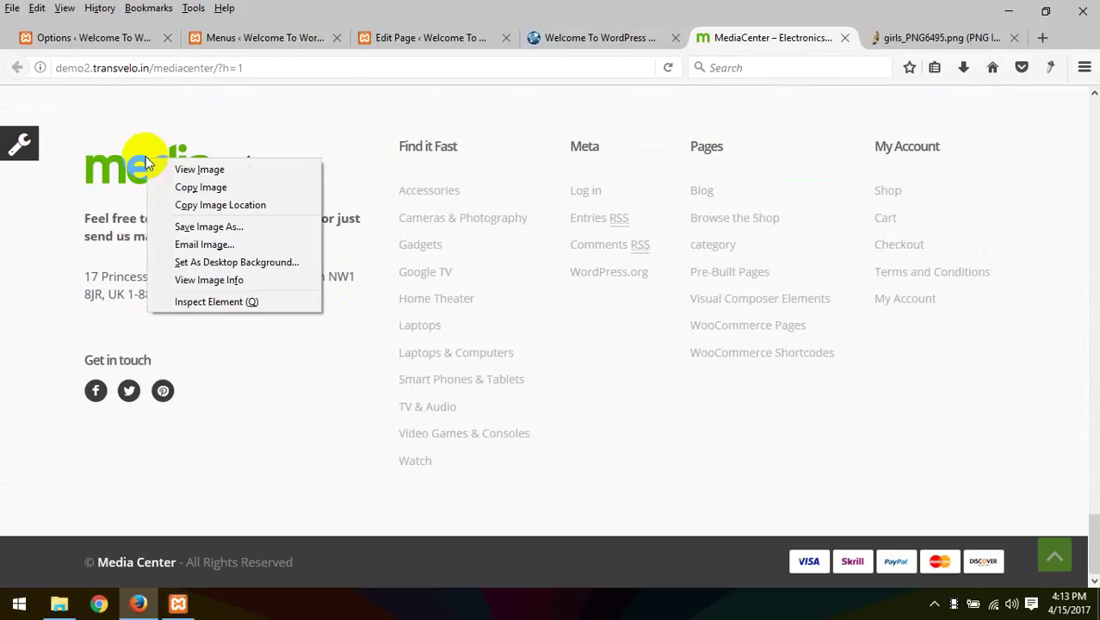
left_click(231, 205)
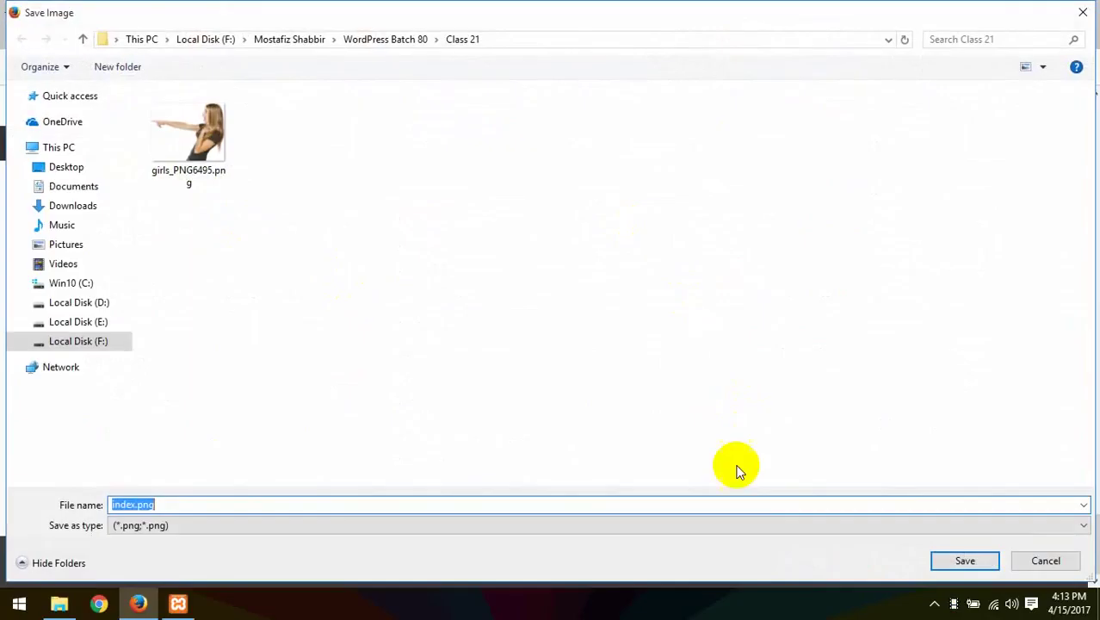
left_click(947, 555)
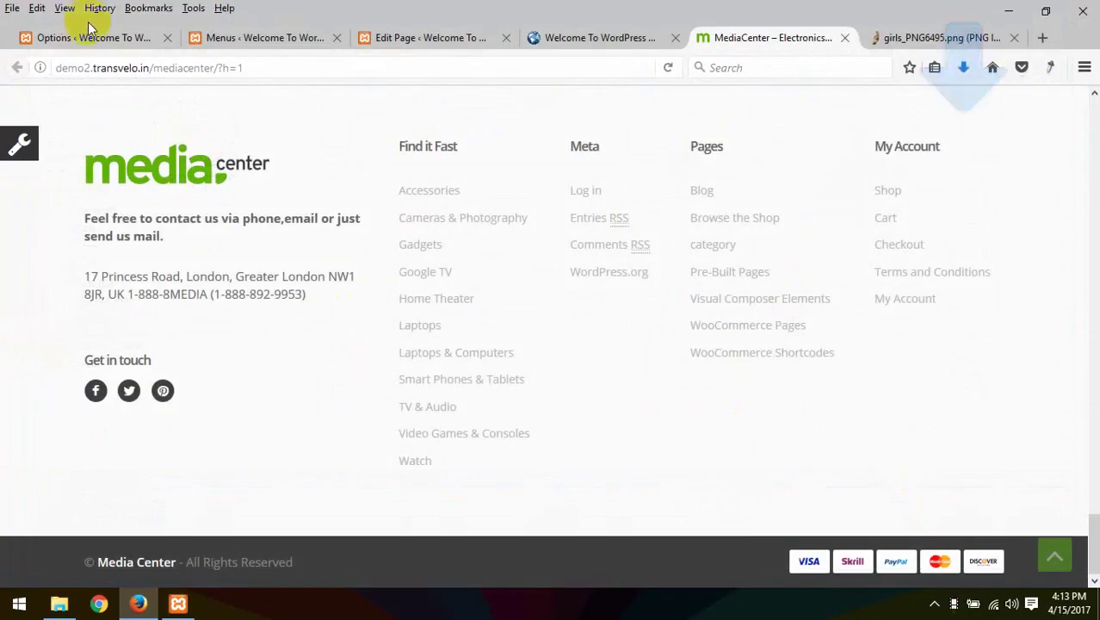
Step: Upload the downloaded index.png as Your Logo in the general MC Options settings and save the changes
left_click(48, 37)
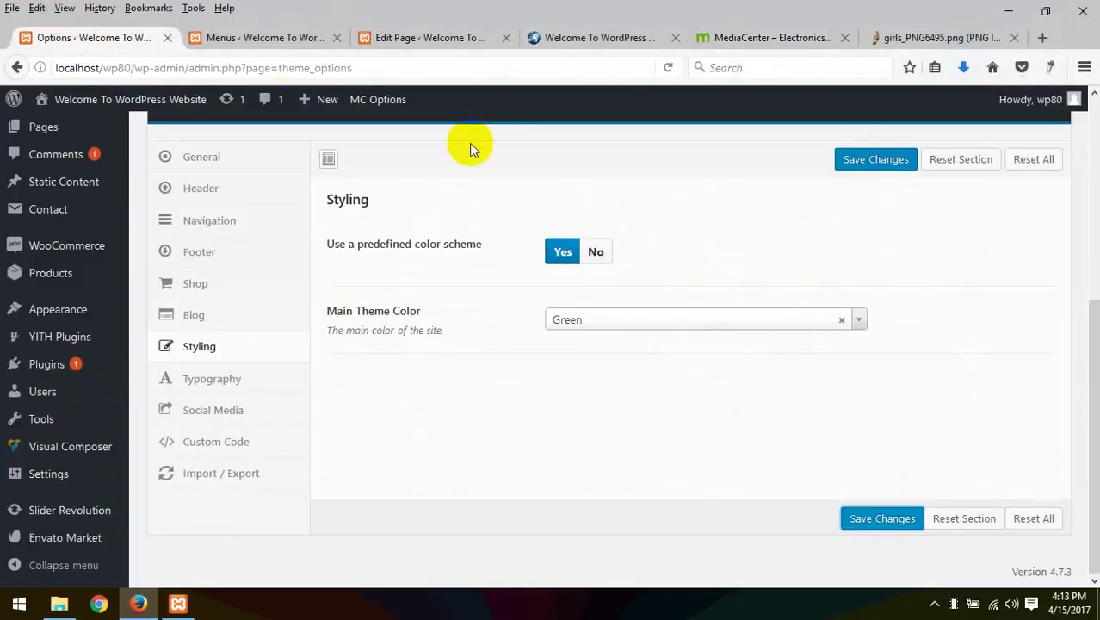
scroll(370, 171, "up", 4)
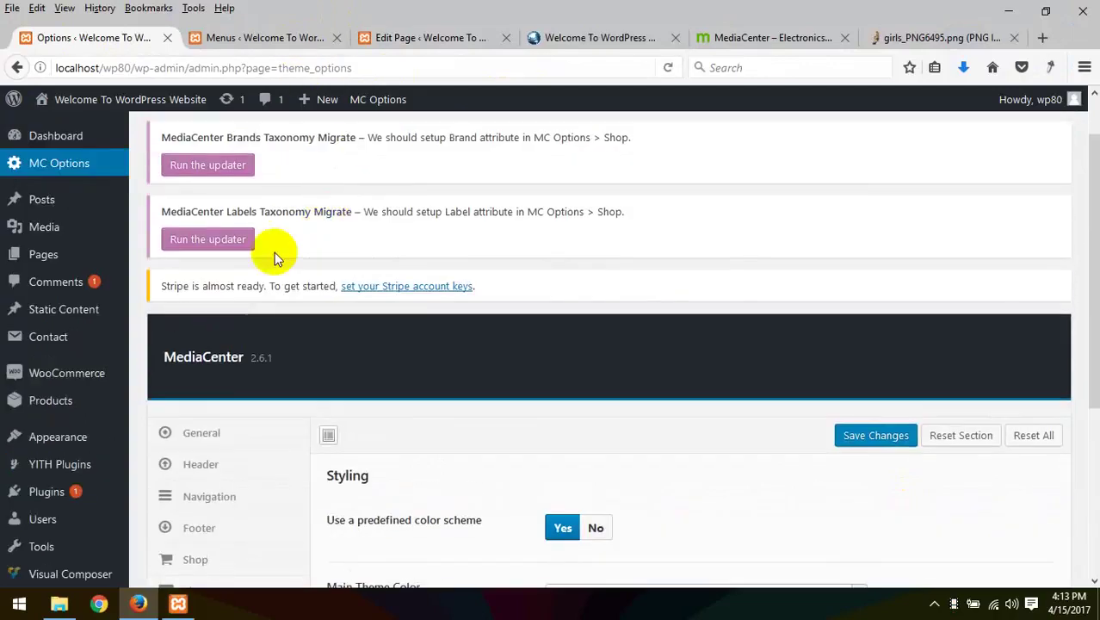
left_click(209, 456)
left_click(226, 434)
scroll(624, 361, "down", 1)
scroll(624, 362, "down", 6)
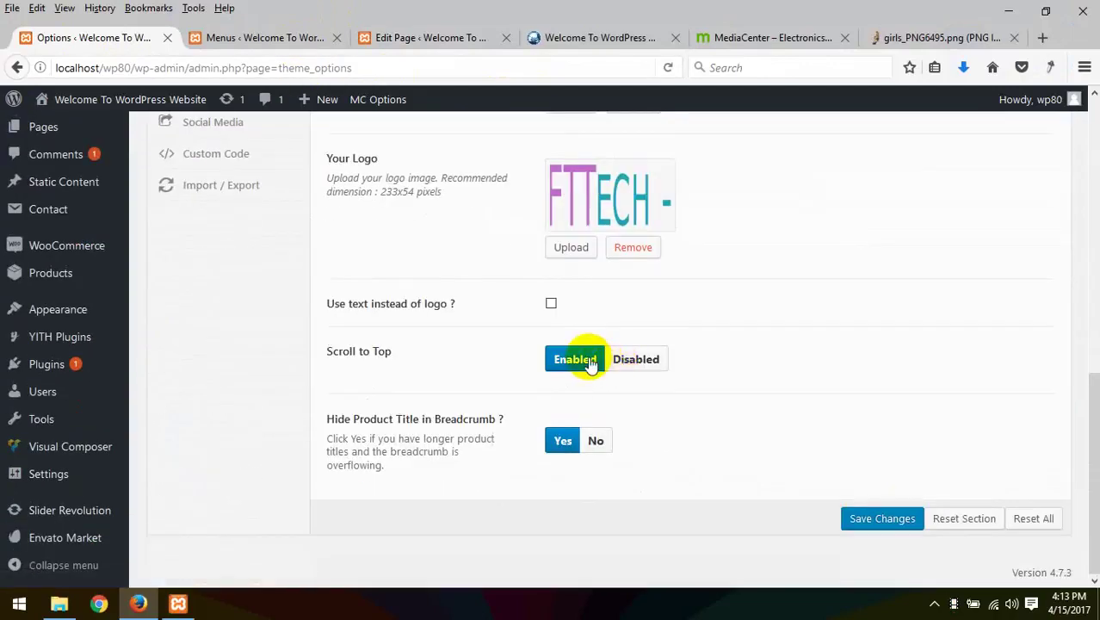
left_click(571, 249)
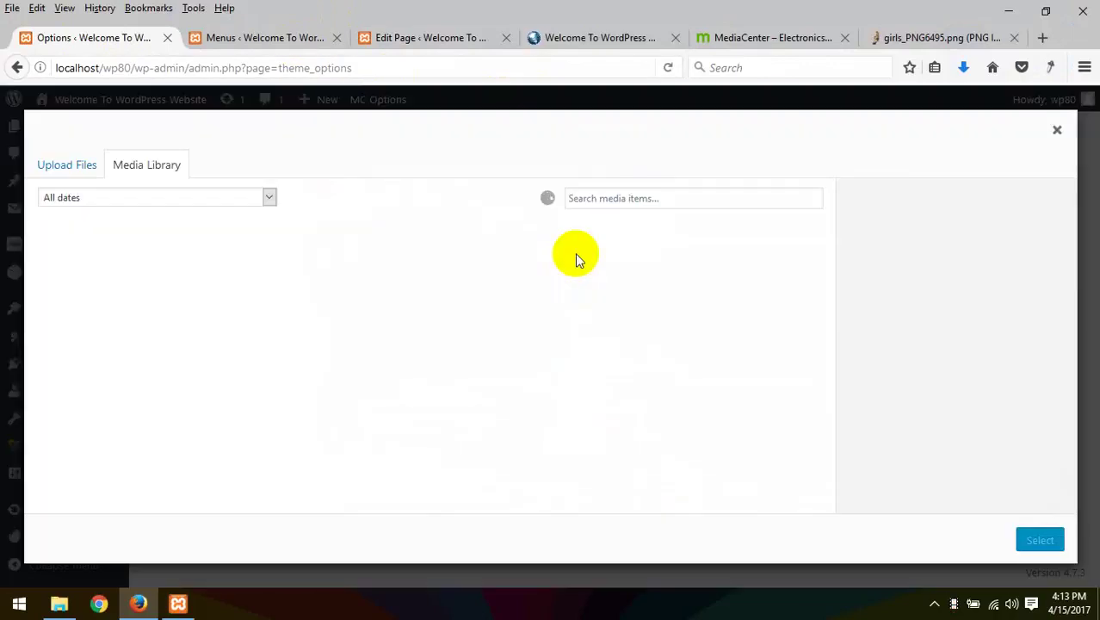
left_click(962, 67)
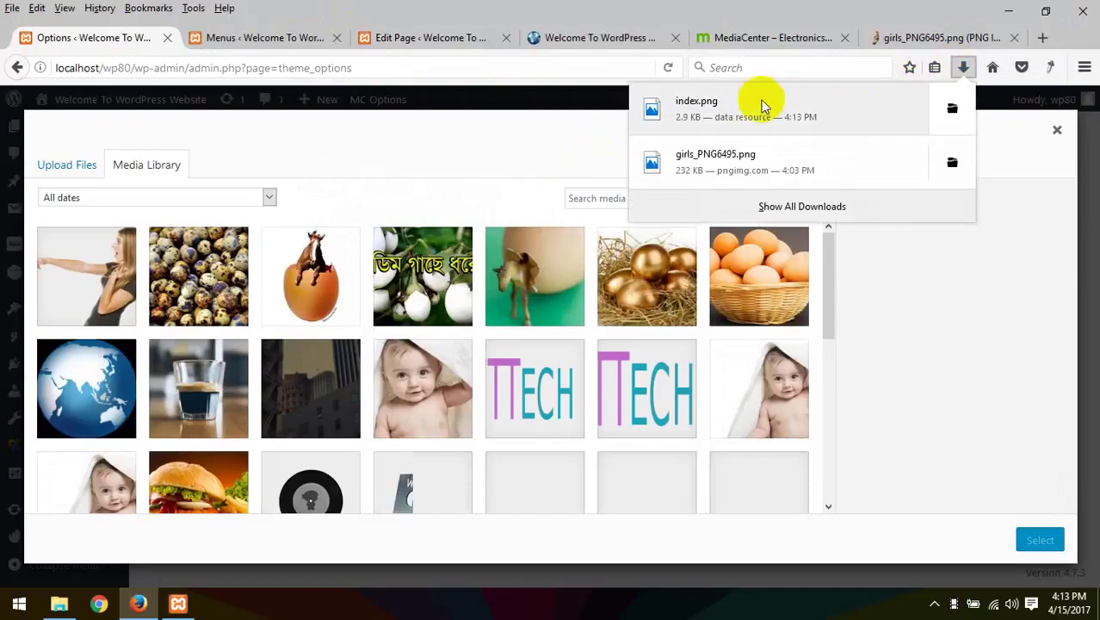
left_click_drag(758, 98, 502, 245)
left_click(1046, 556)
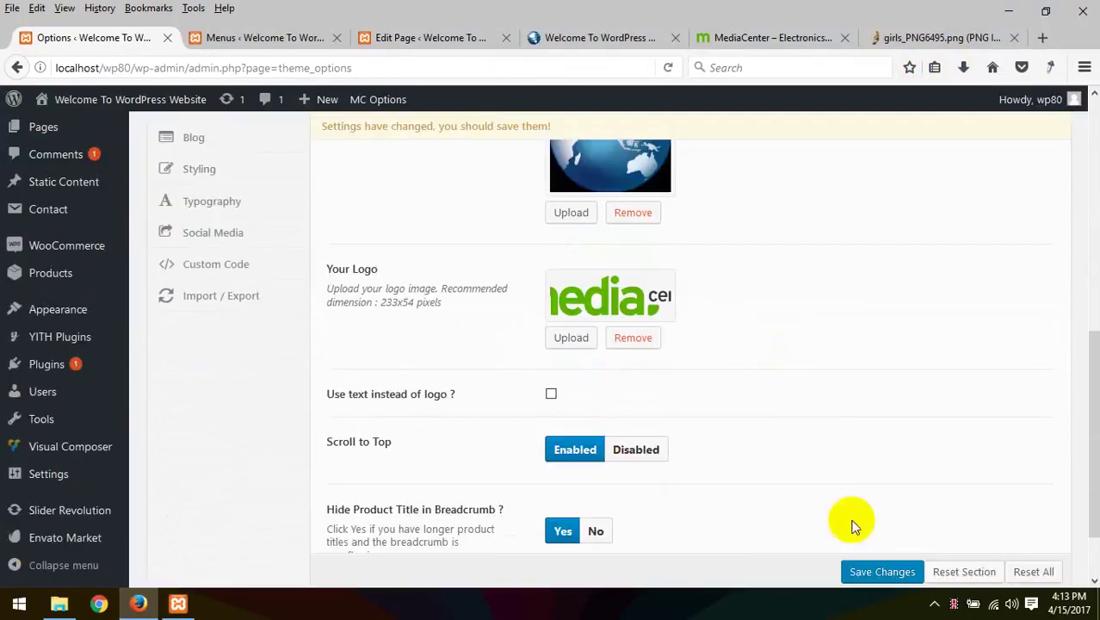
left_click(878, 572)
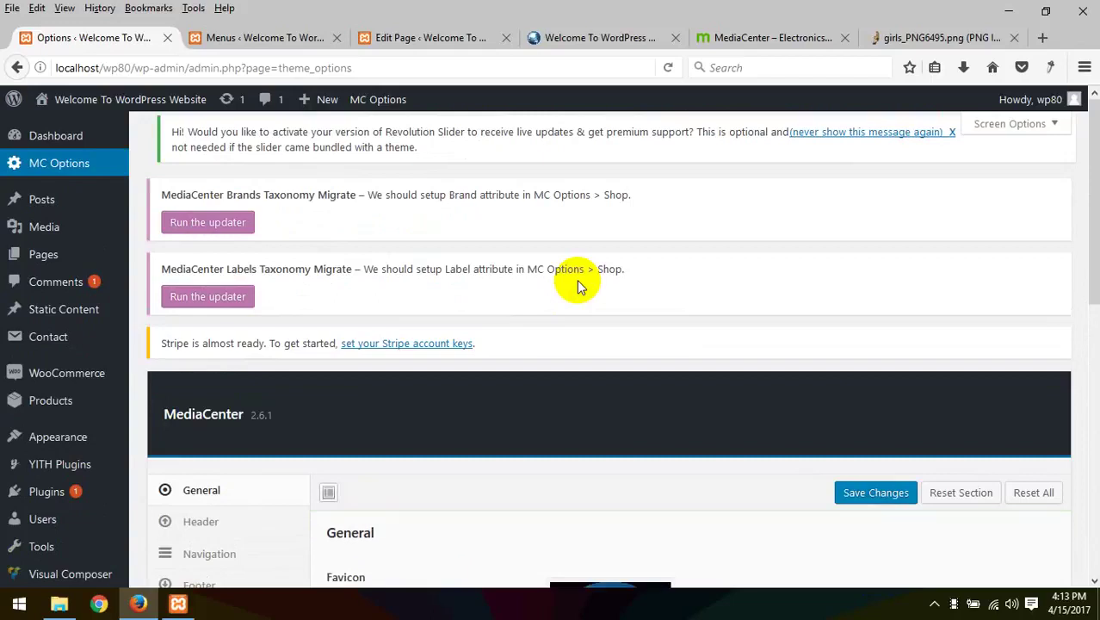
Step: Reload the site's home page to check the replaced logo and the theme color together
left_click(475, 37)
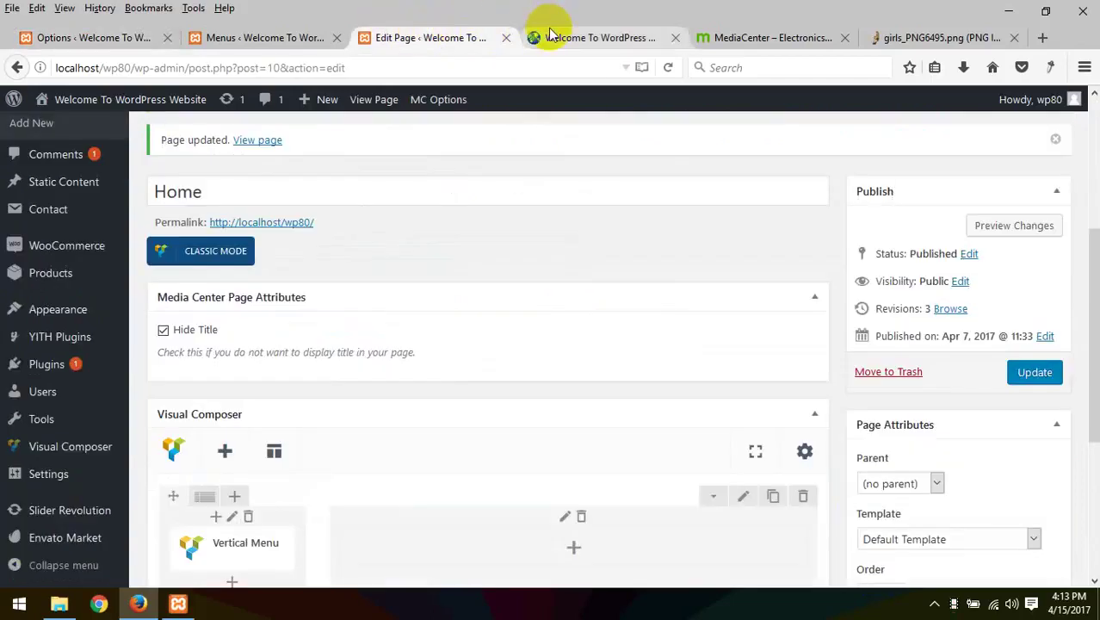
left_click(536, 31)
right_click(349, 321)
left_click(442, 337)
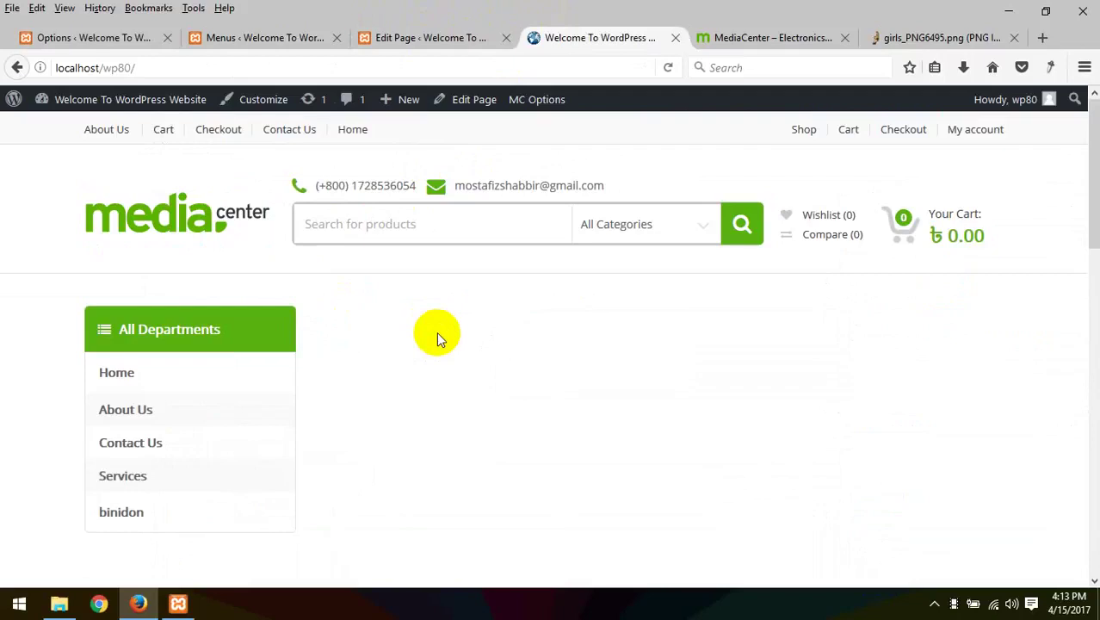
Step: Review the site's home page down to the footer, reload it, and compare it with the MediaCenter demo's slider area
scroll(522, 331, "down", 15)
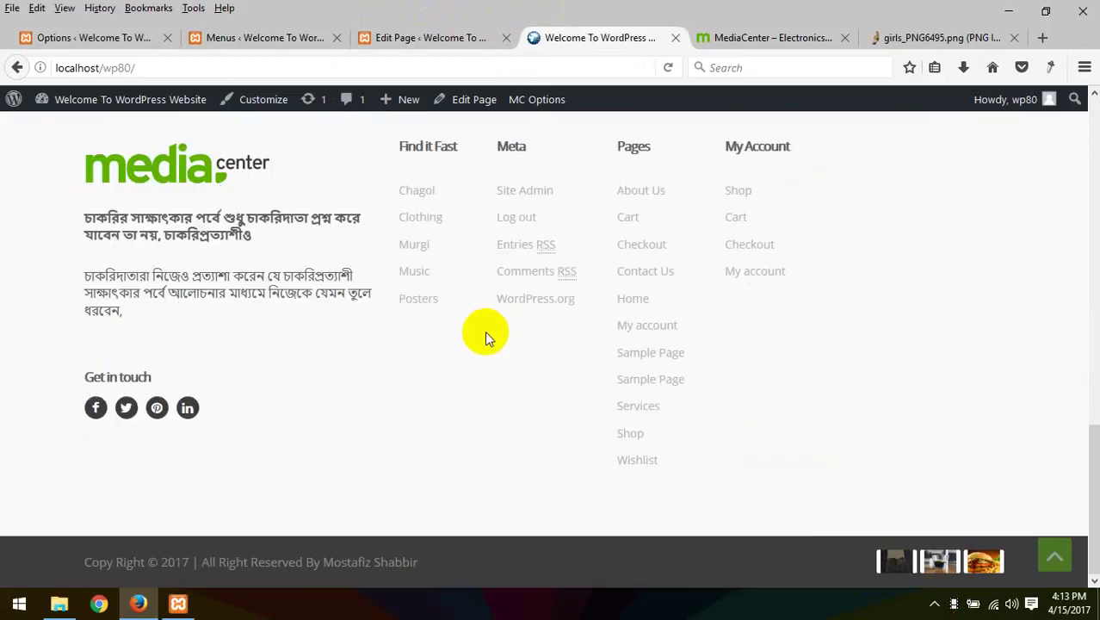
key("F5")
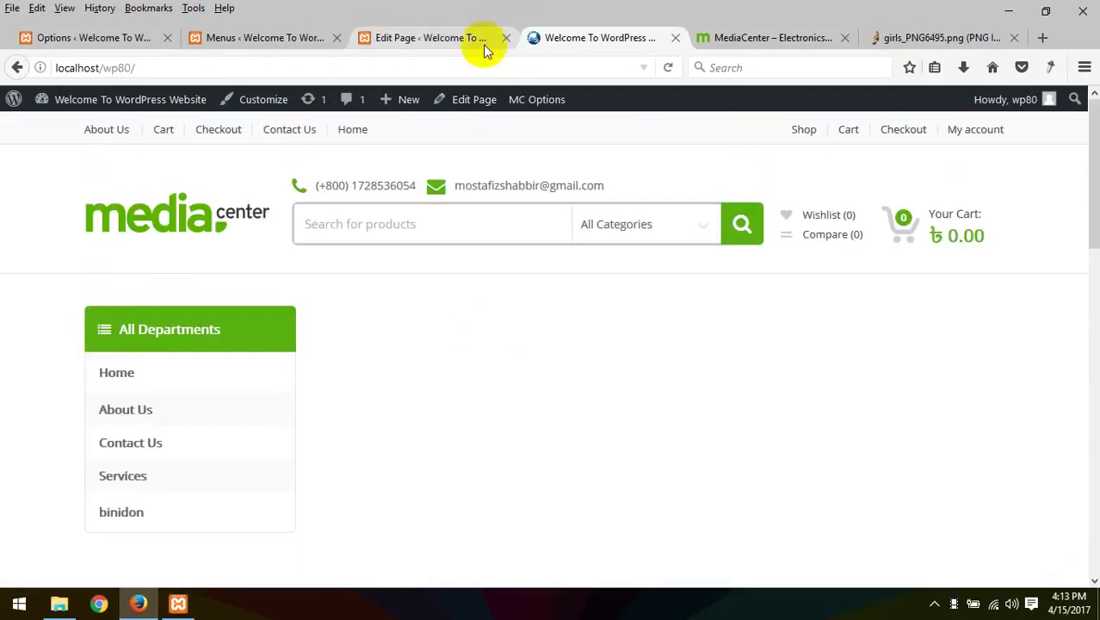
left_click(736, 37)
scroll(428, 261, "up", 5)
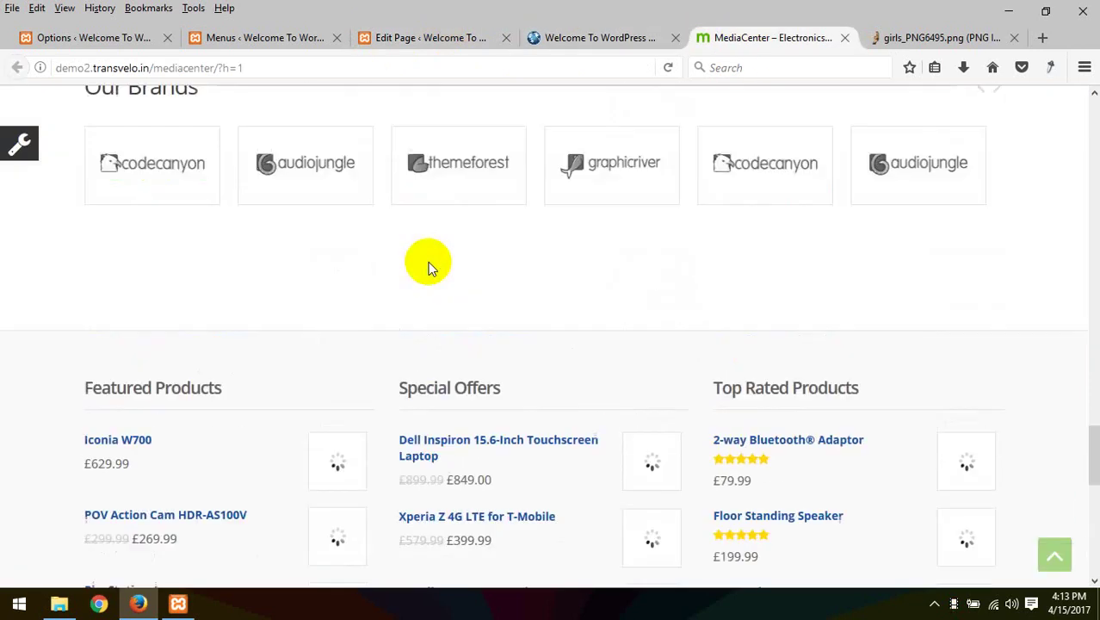
scroll(428, 262, "up", 10)
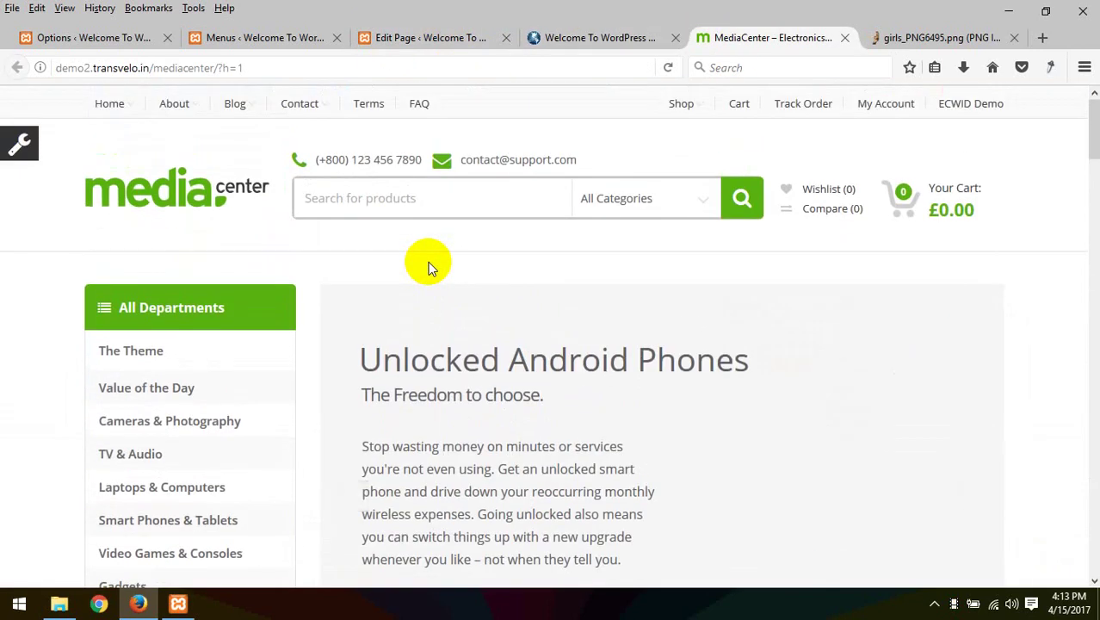
scroll(428, 262, "down", 3)
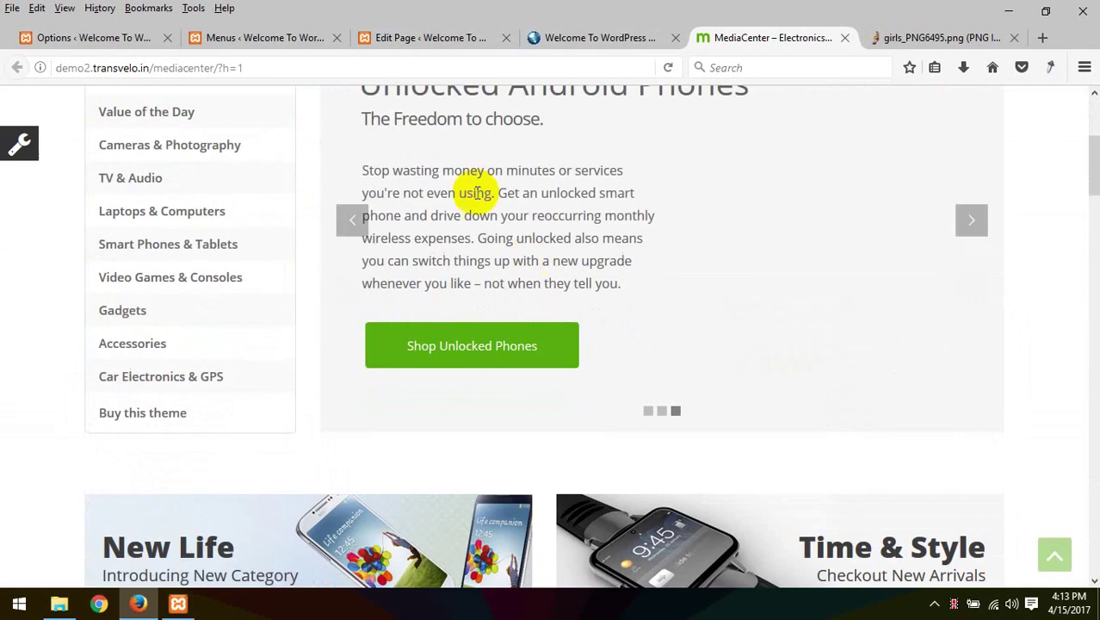
Step: Add a Revolution Slider 5 element using the batch80 slider to the empty wide column beside the Vertical Menu on the Home page
left_click(253, 31)
left_click(109, 41)
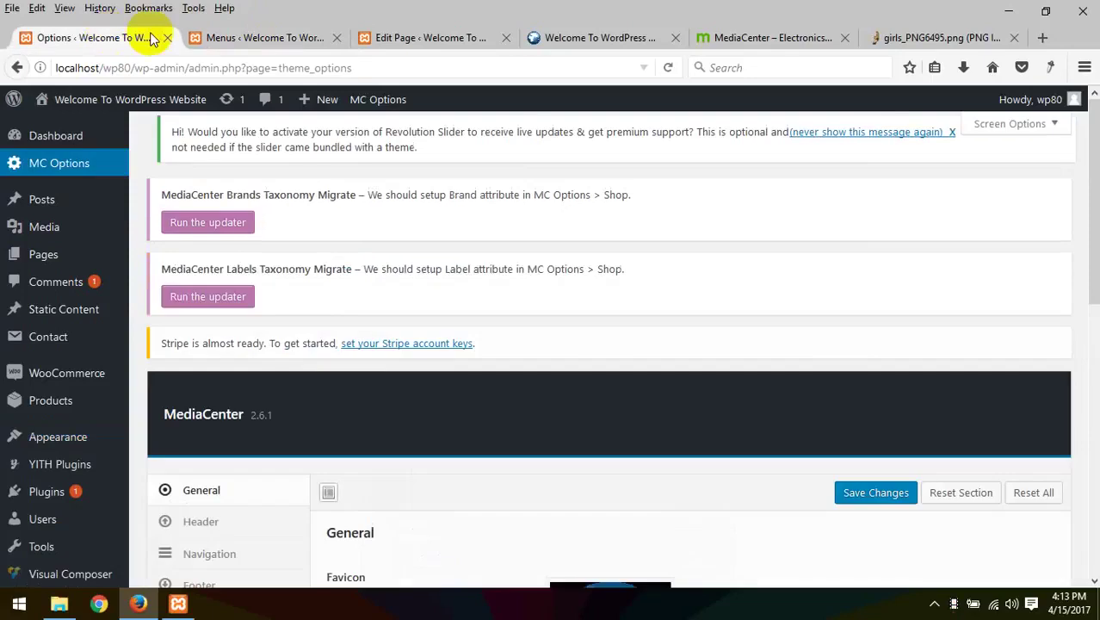
left_click(383, 37)
scroll(439, 328, "down", 3)
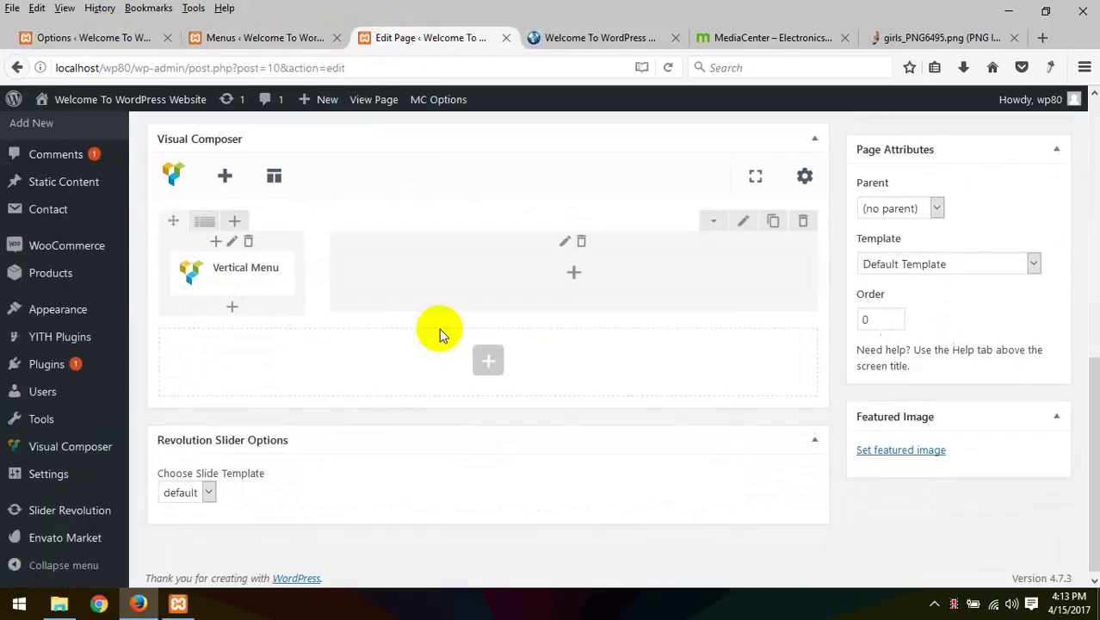
left_click(574, 272)
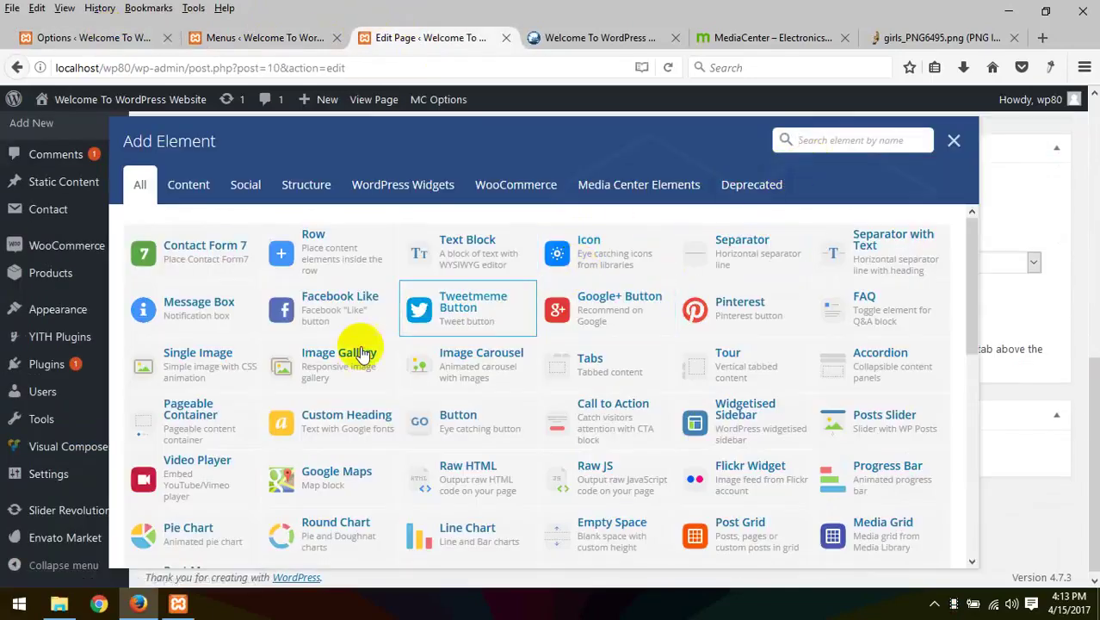
scroll(607, 413, "down", 2)
scroll(592, 410, "down", 5)
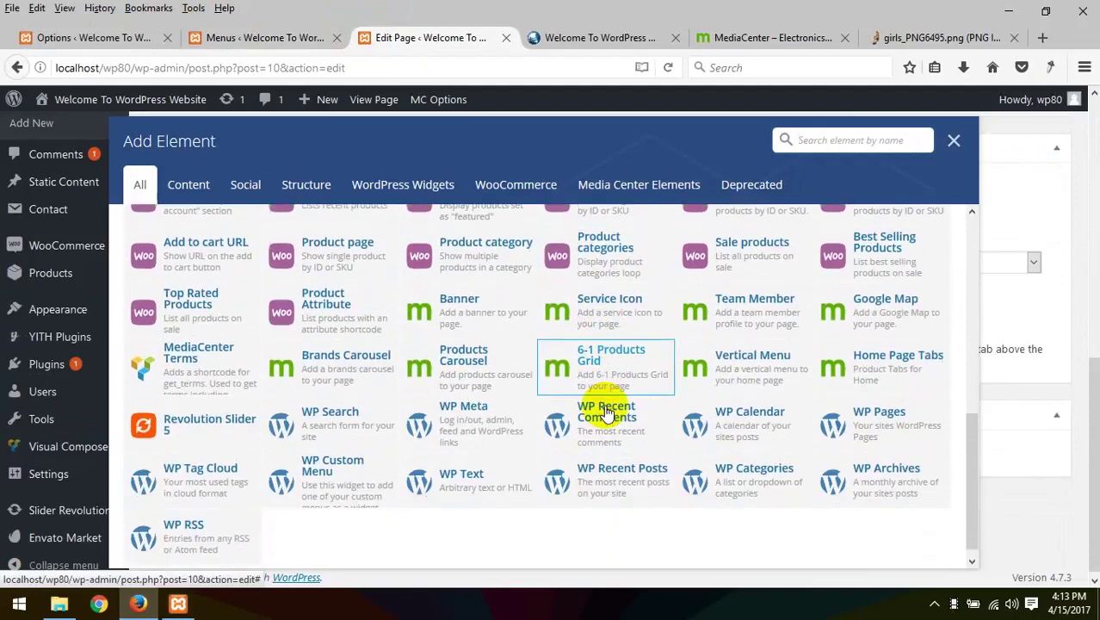
left_click(237, 417)
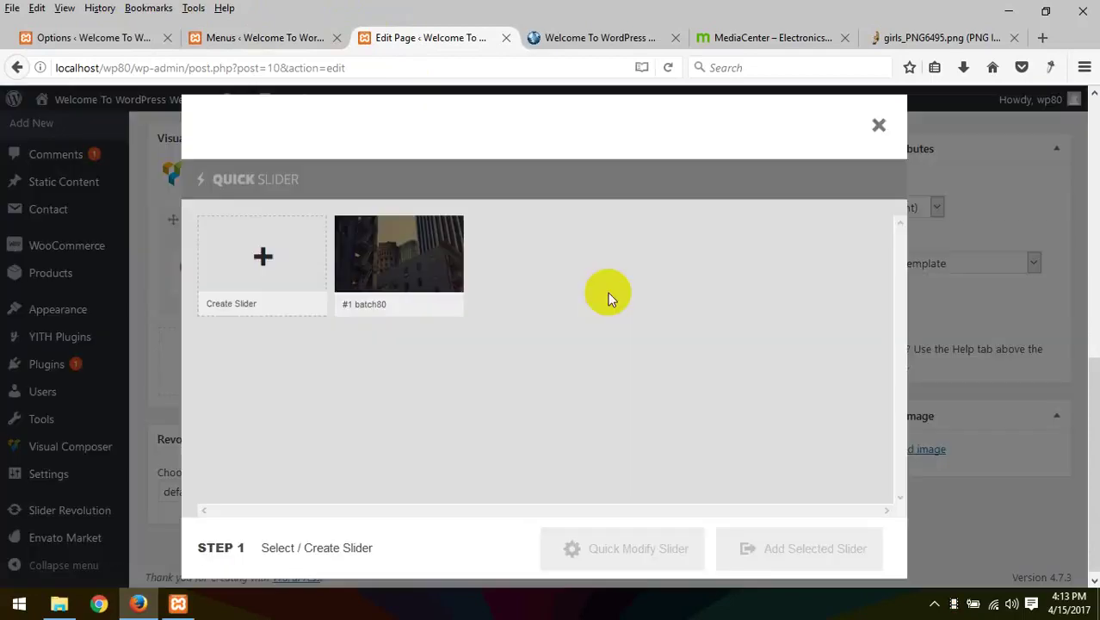
left_click(393, 277)
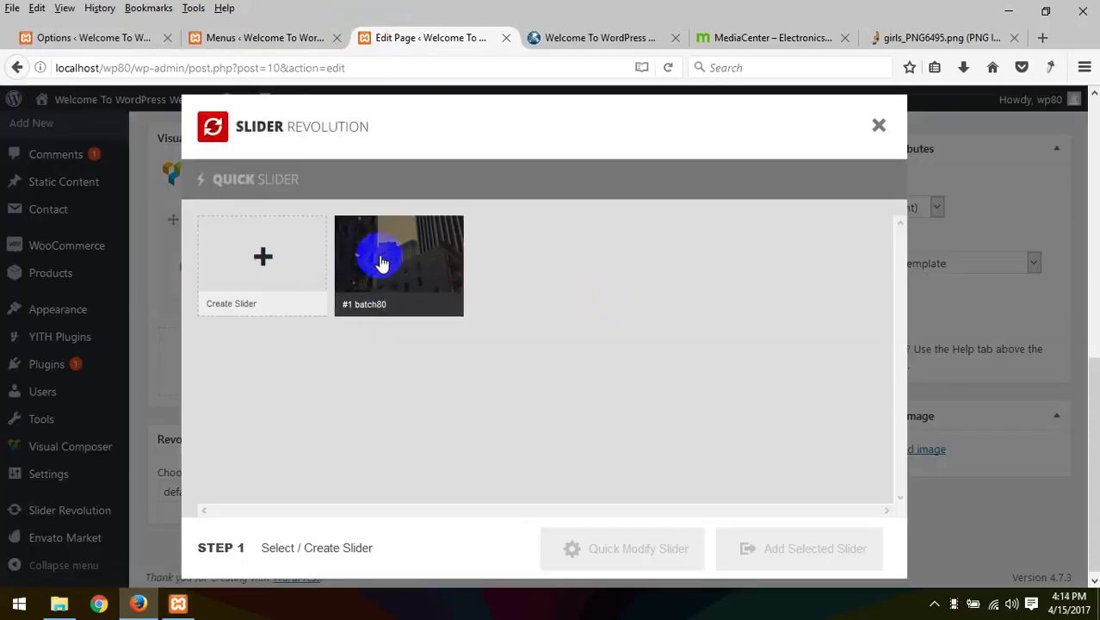
left_click(382, 262)
left_click(773, 552)
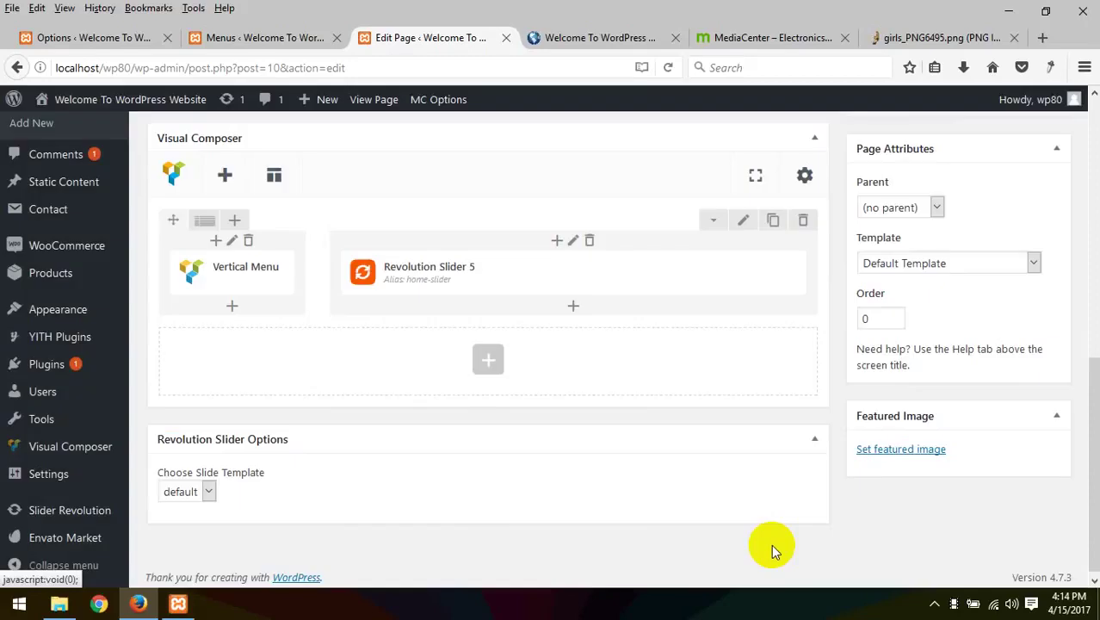
Step: Update the Home page to save the added slider element
scroll(659, 222, "up", 5)
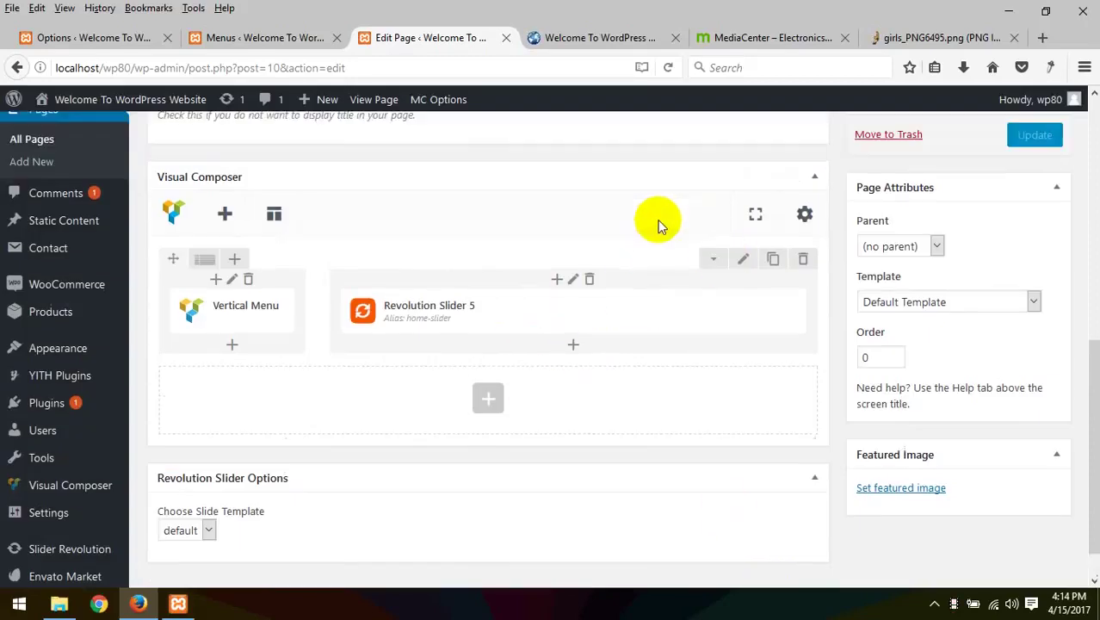
left_click(1037, 279)
scroll(1016, 301, "down", 2)
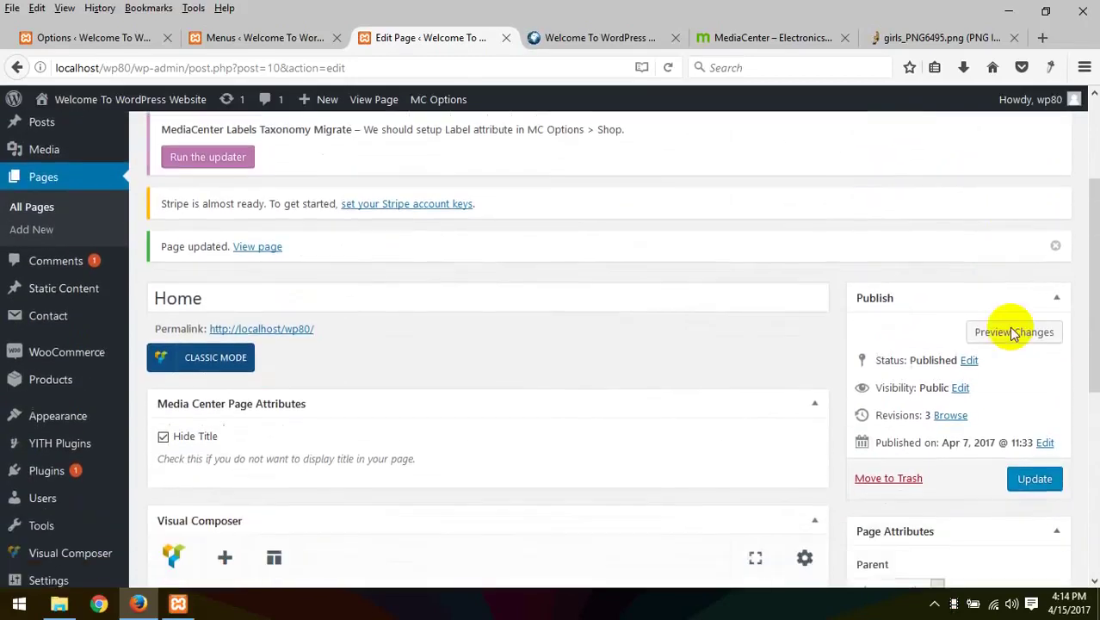
left_click(1029, 461)
Step: Reload the site's home page and examine how the slider sits next to the All Departments menu
left_click(600, 39)
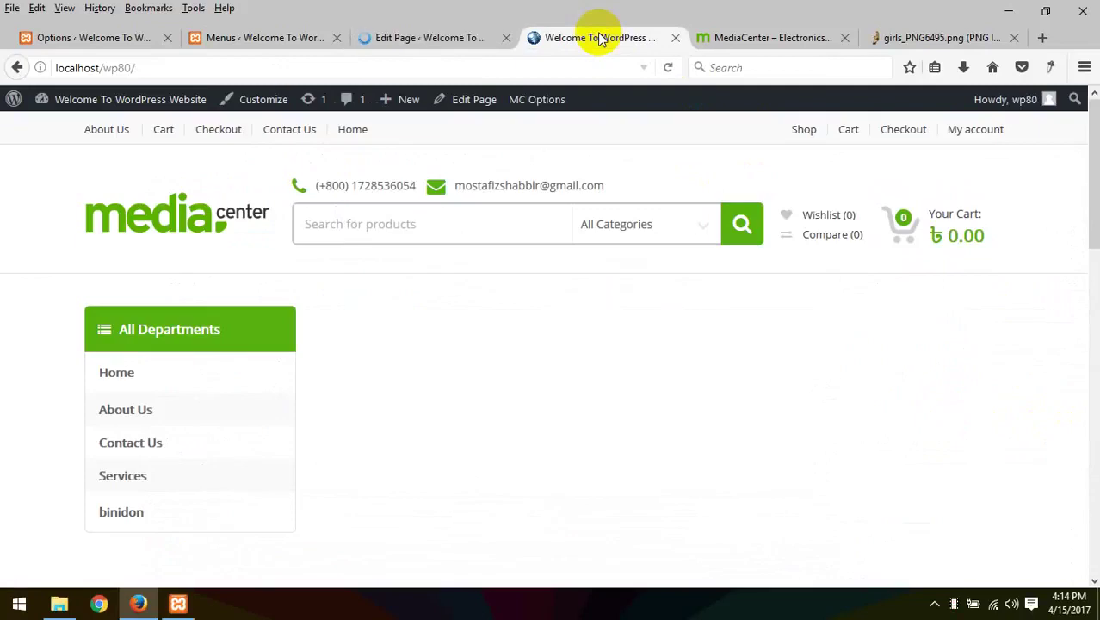
right_click(7, 295)
left_click(93, 319)
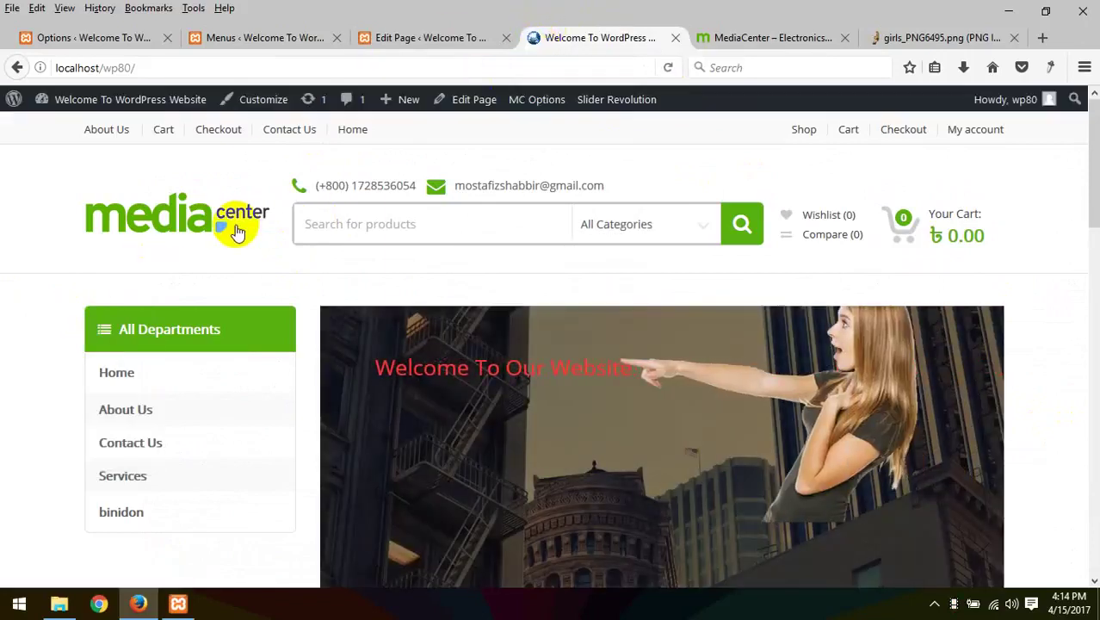
scroll(69, 287, "down", 5)
scroll(70, 293, "up", 3)
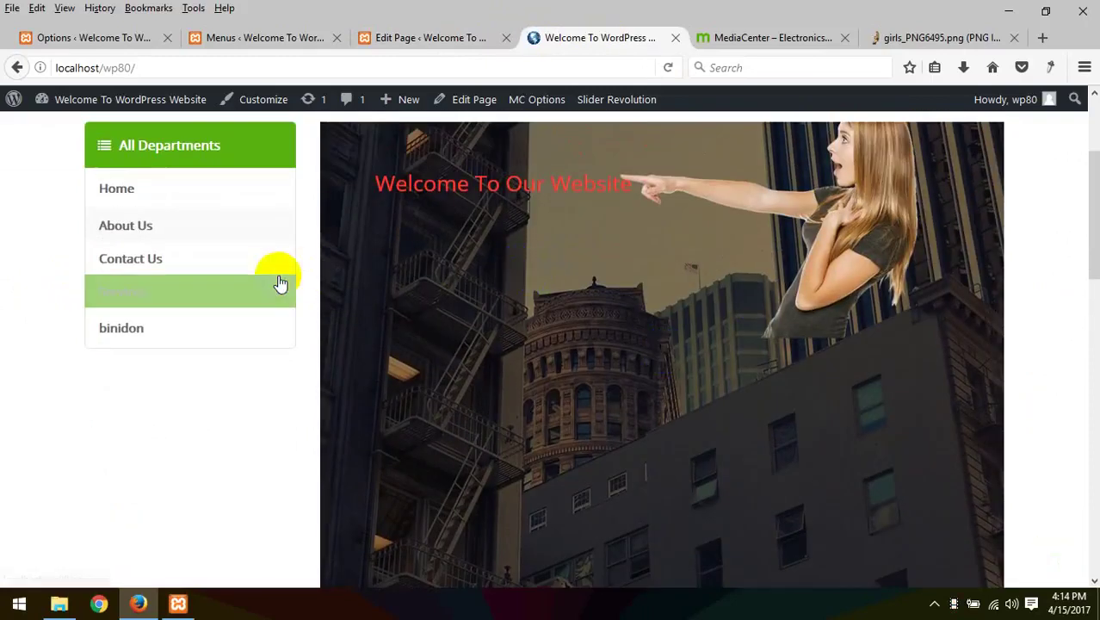
scroll(172, 295, "up", 2)
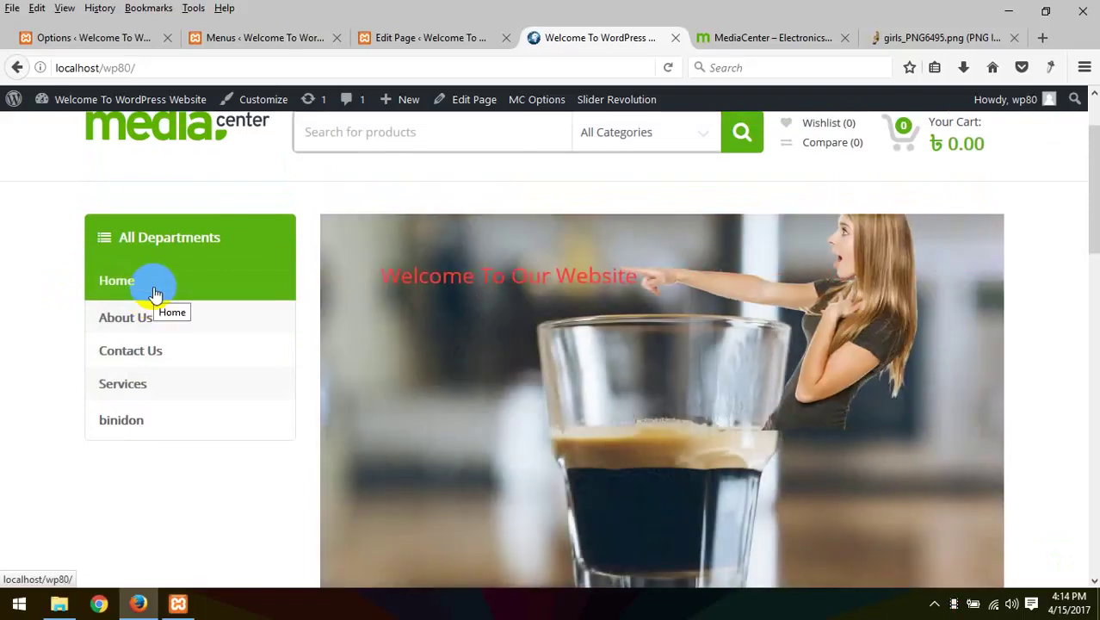
Step: Open the batch80 slider's settings in Slider Revolution
left_click(88, 37)
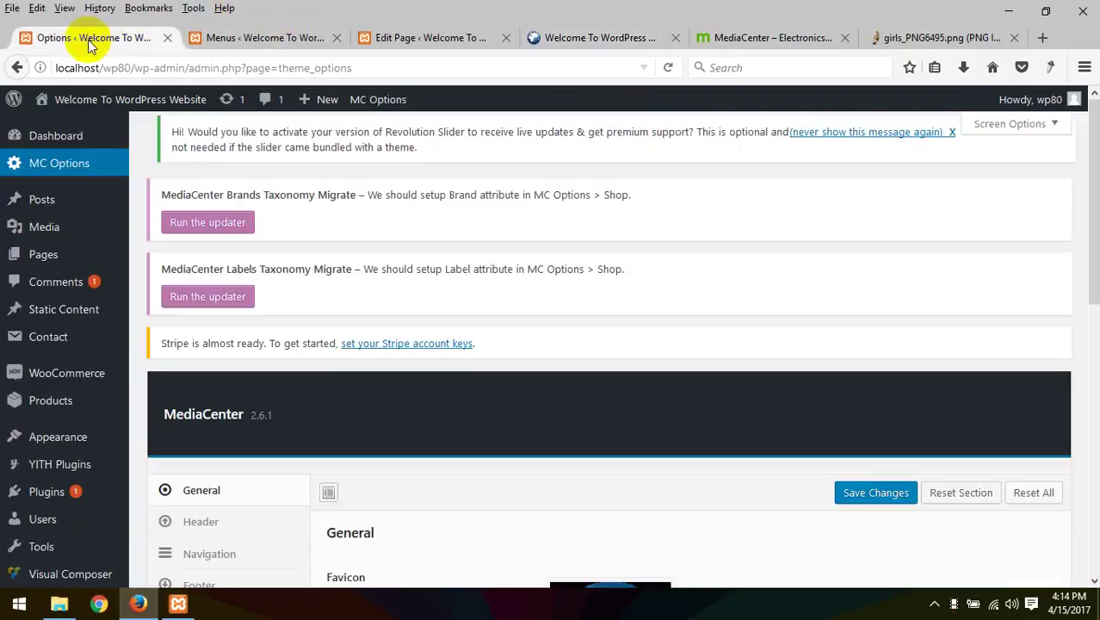
scroll(29, 372, "down", 3)
mouse_move(43, 516)
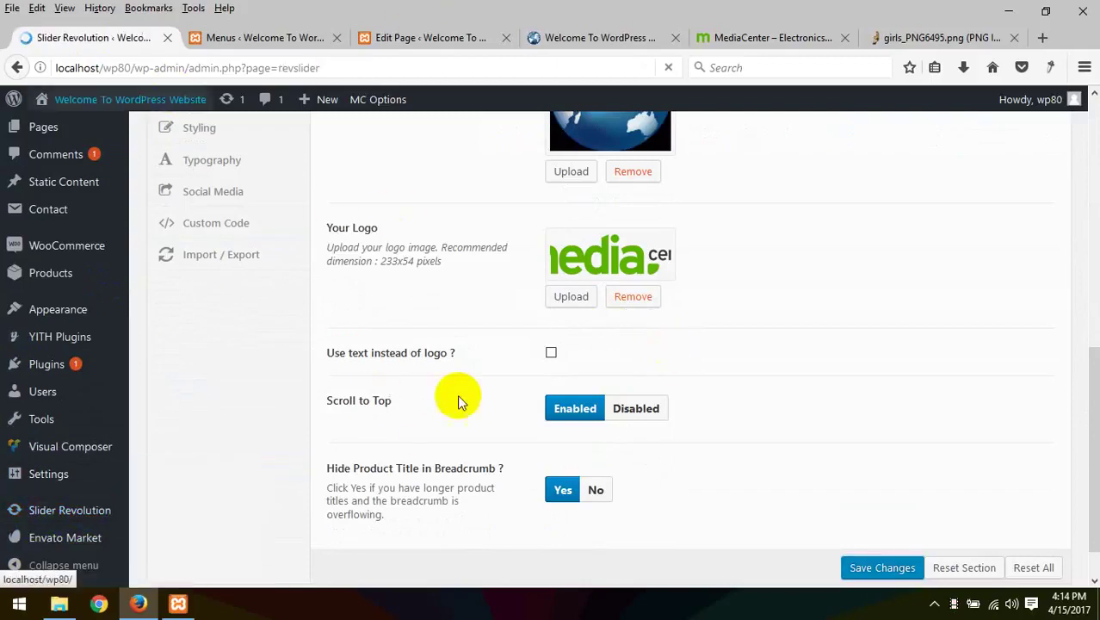
scroll(503, 339, "down", 5)
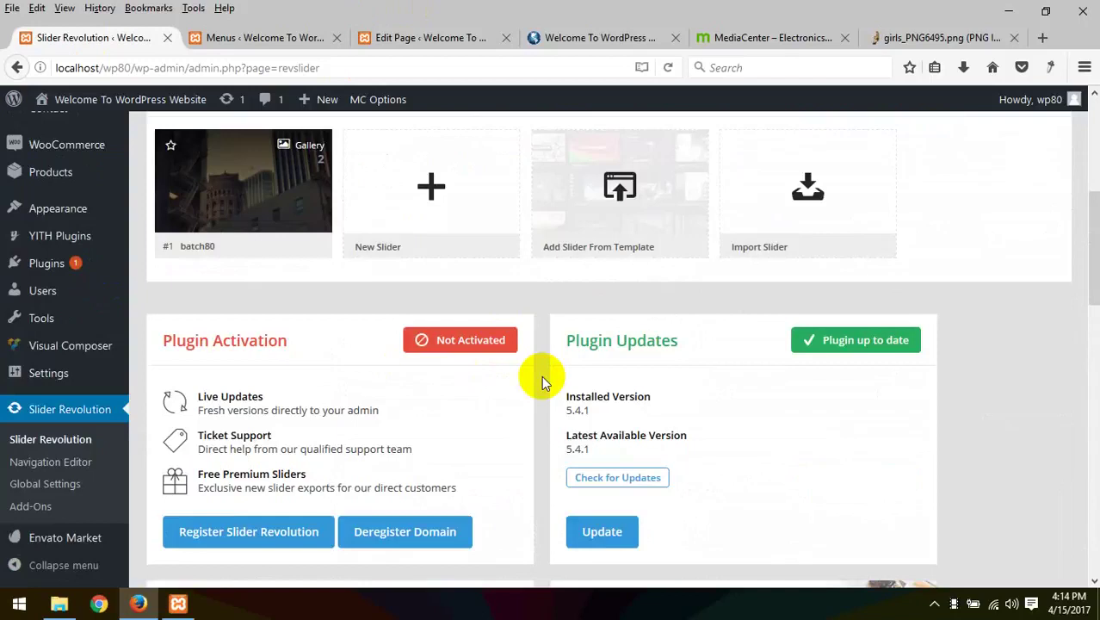
scroll(542, 381, "up", 3)
mouse_move(233, 462)
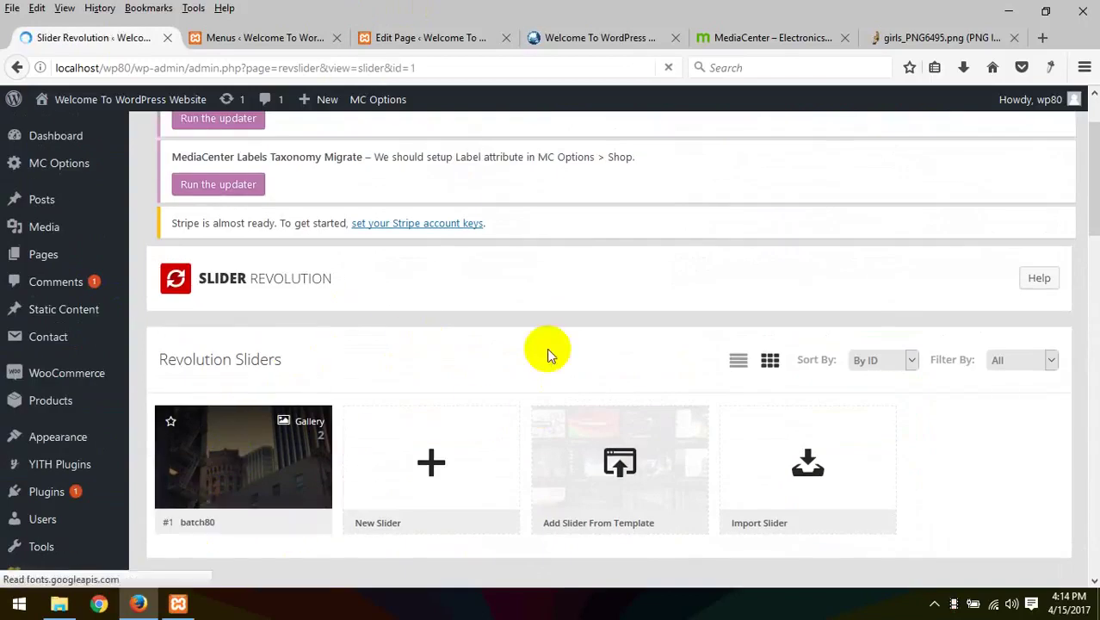
Step: Set the batch80 slider's slide layout to Full-Width, trying Full-Screen along the way
scroll(545, 354, "down", 3)
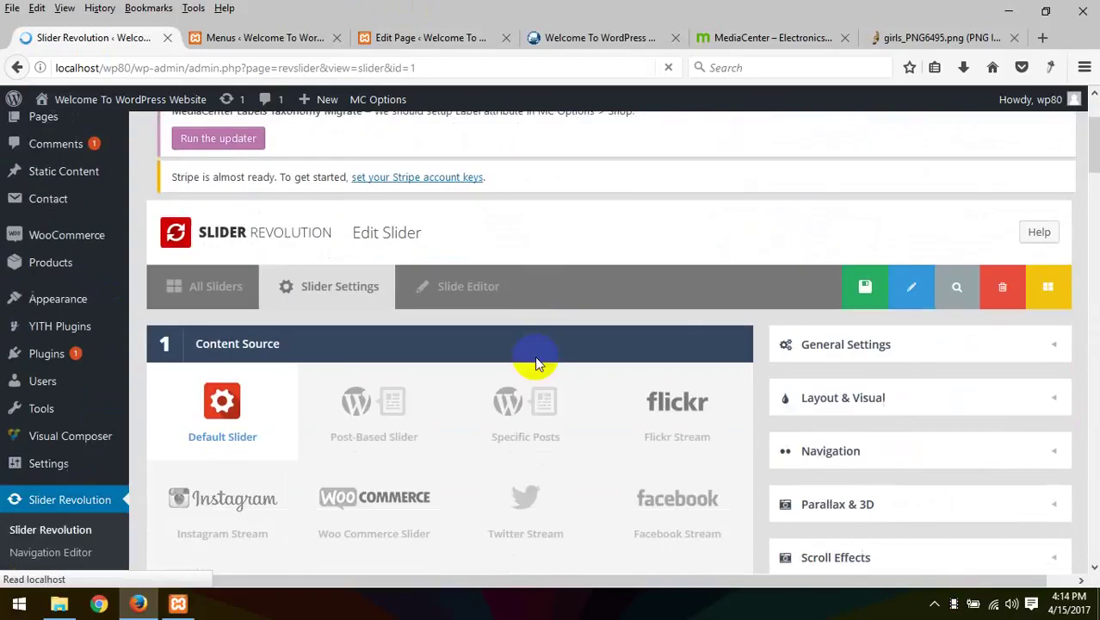
scroll(535, 363, "down", 10)
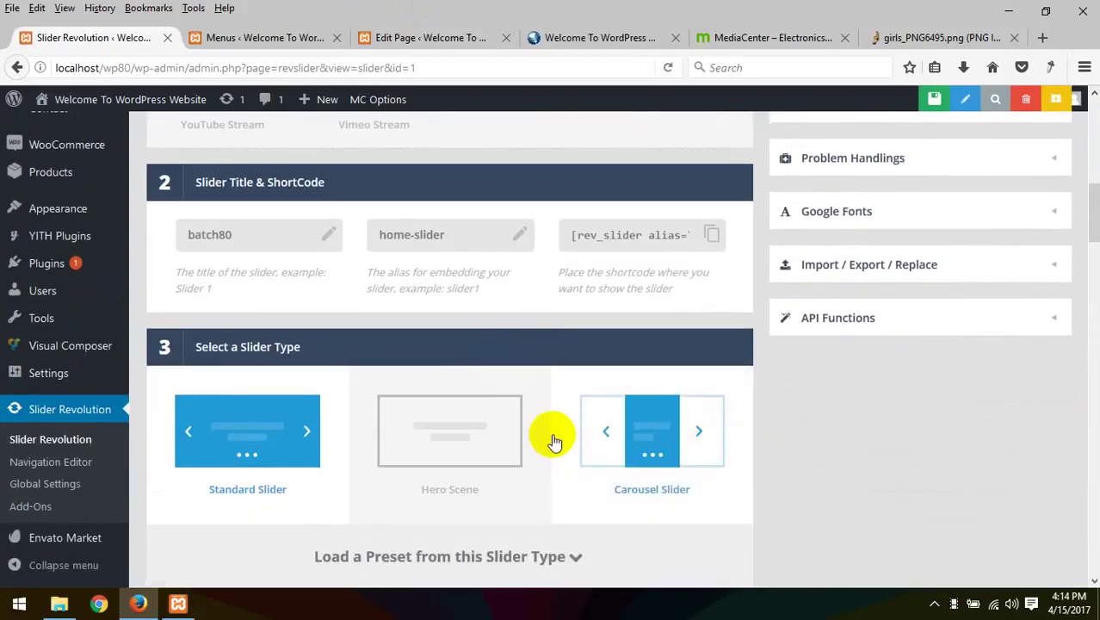
scroll(400, 405, "down", 4)
scroll(389, 284, "down", 4)
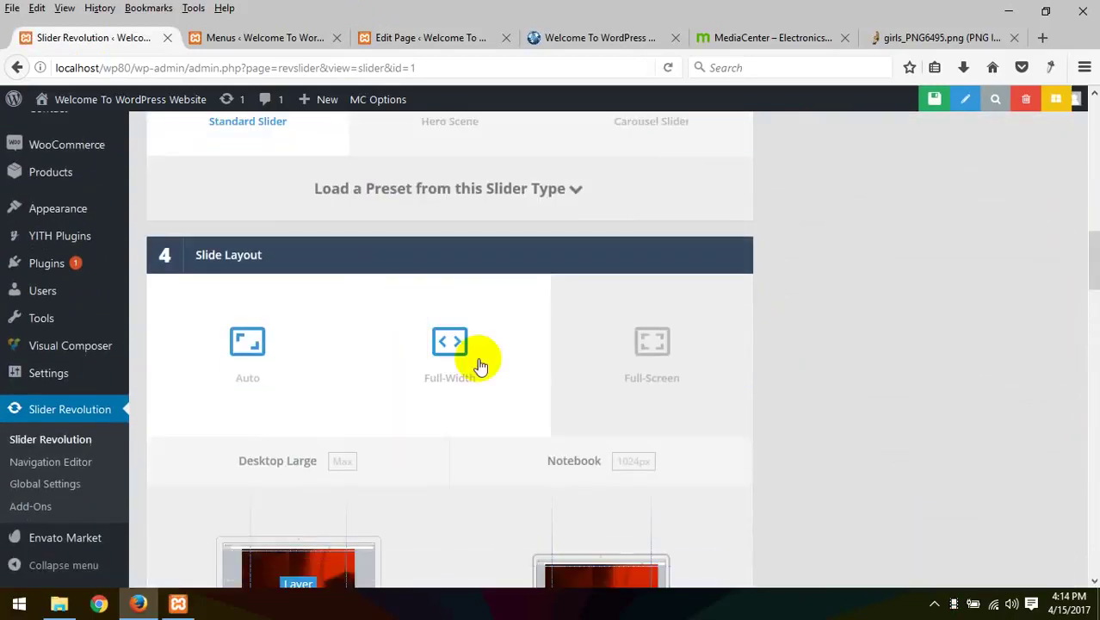
scroll(310, 353, "down", 5)
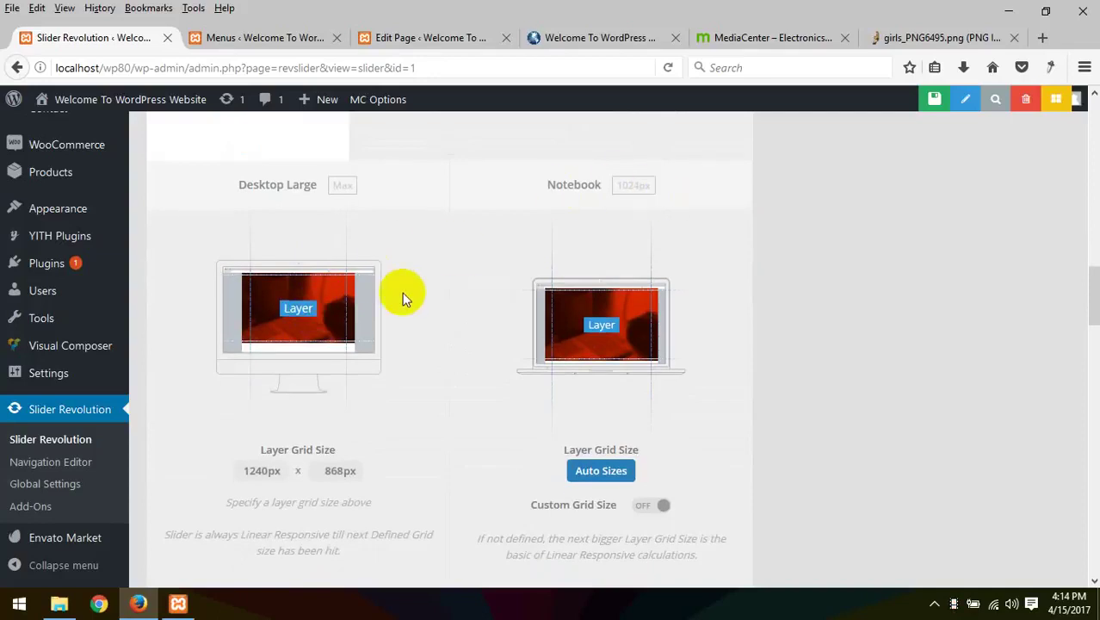
scroll(405, 297, "up", 3)
left_click(467, 260)
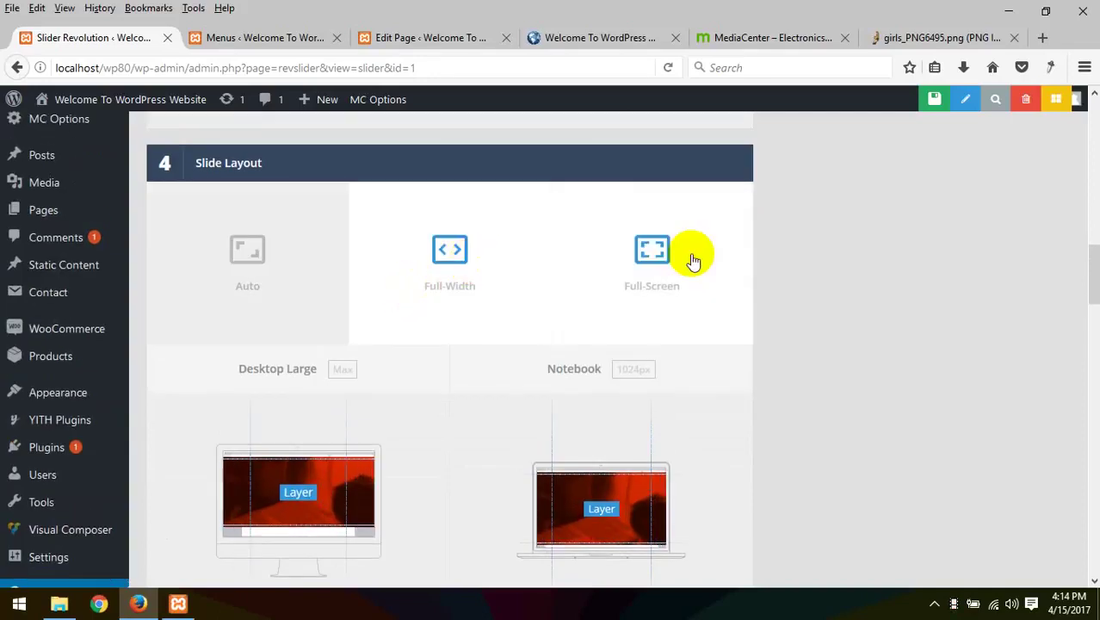
left_click(665, 262)
left_click(461, 286)
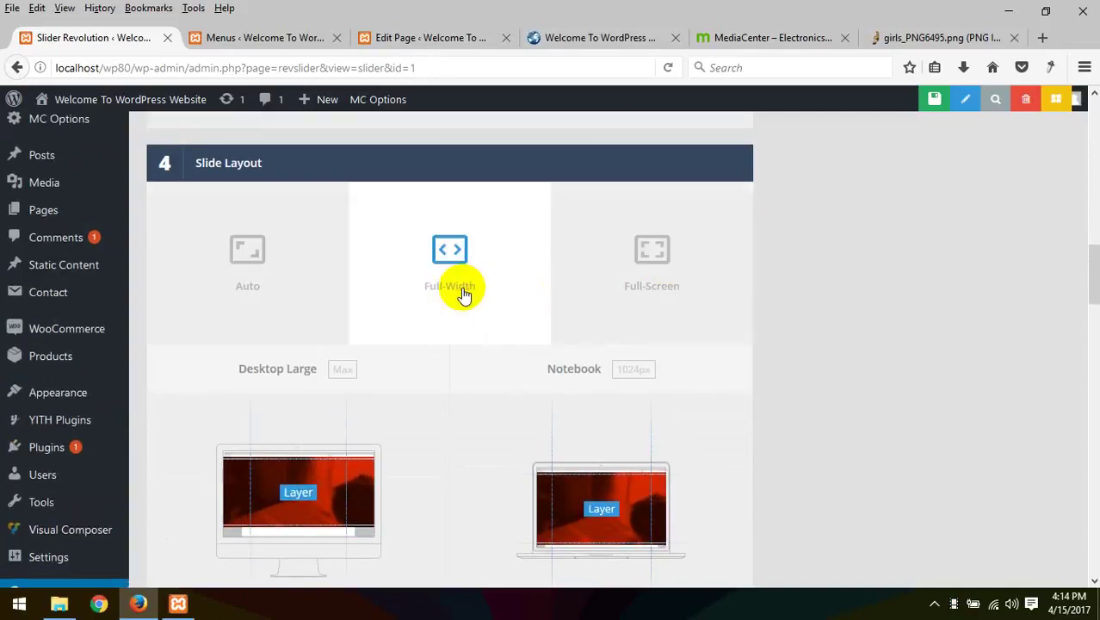
Step: Turn on the Notebook custom grid size, set its layer grid height to 368px, and save the slider settings
scroll(514, 311, "down", 2)
scroll(515, 310, "down", 1)
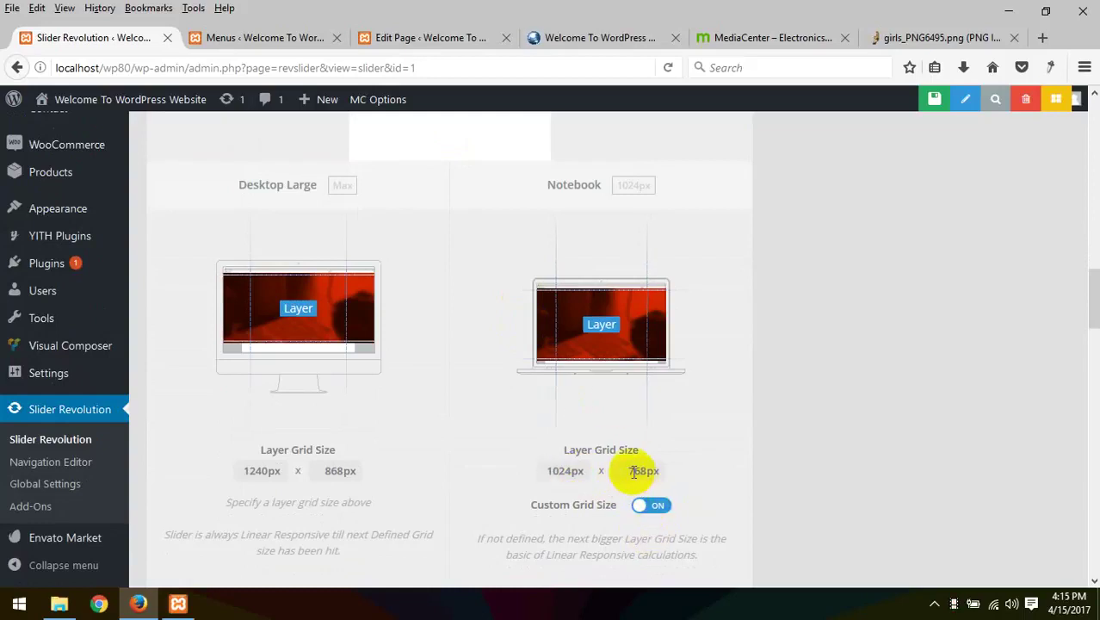
left_click_drag(635, 475, 571, 476)
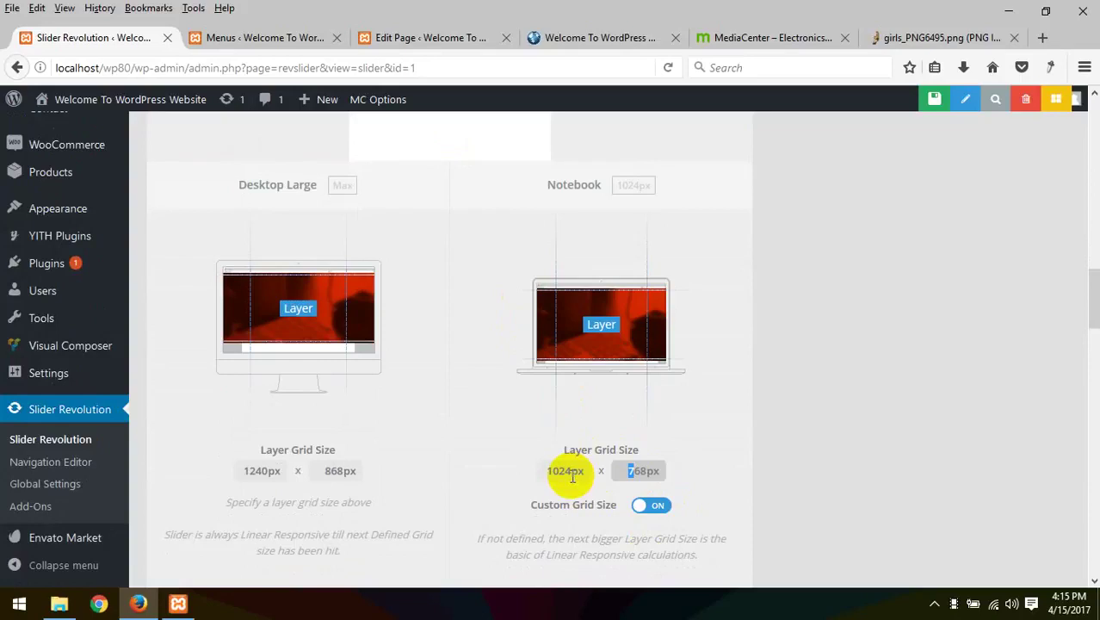
type("3")
left_click(803, 422)
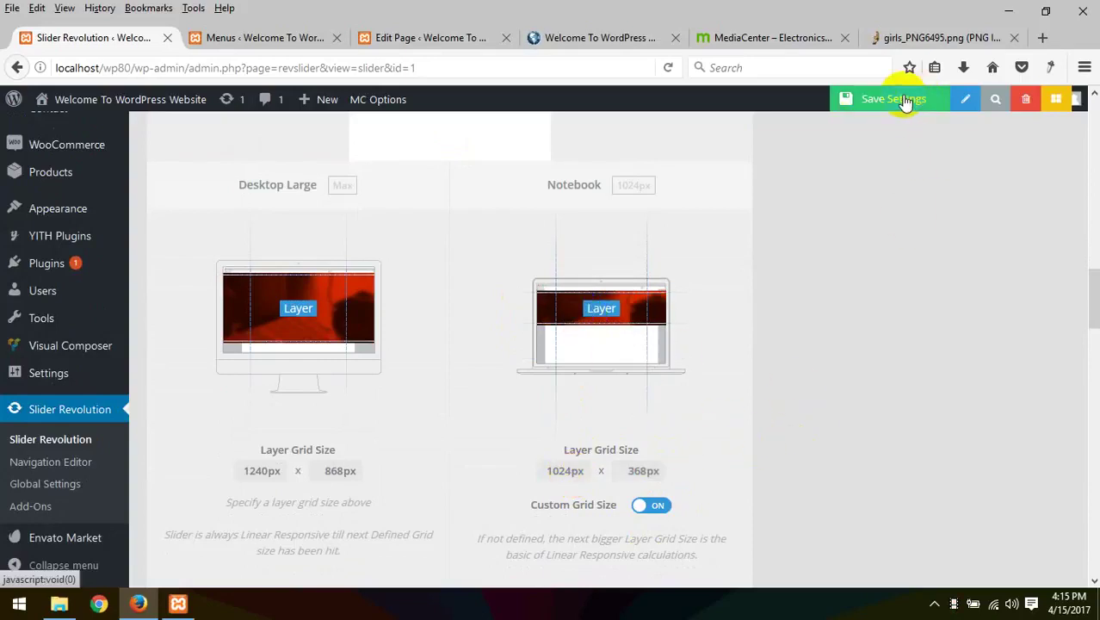
left_click(876, 102)
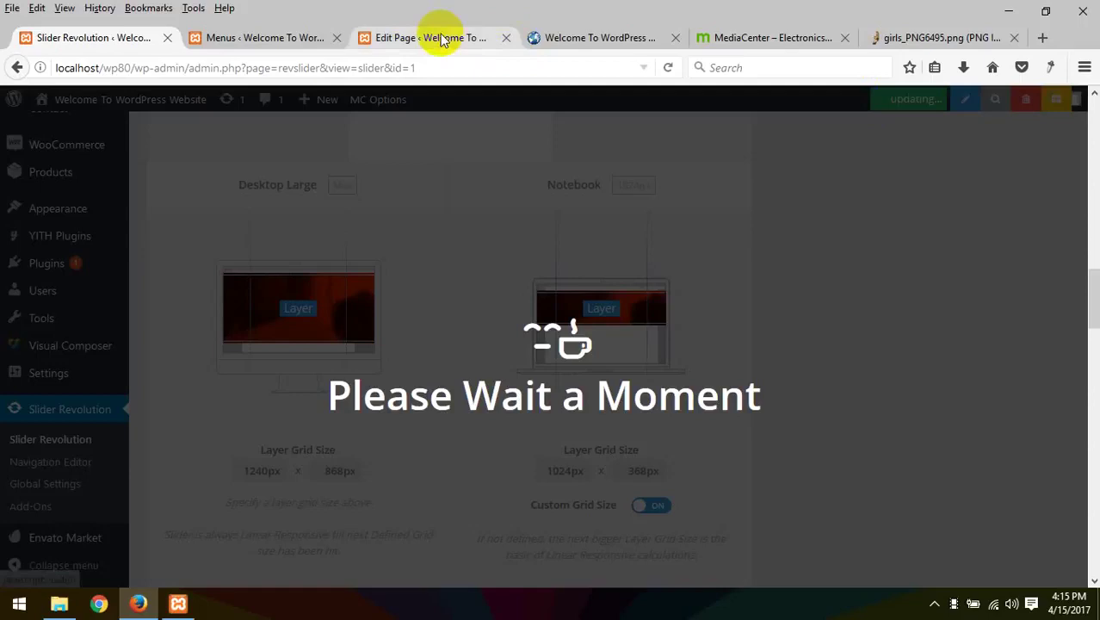
Step: Reload the site's home page to check the slider with the new layout and grid size
left_click(405, 38)
left_click(547, 43)
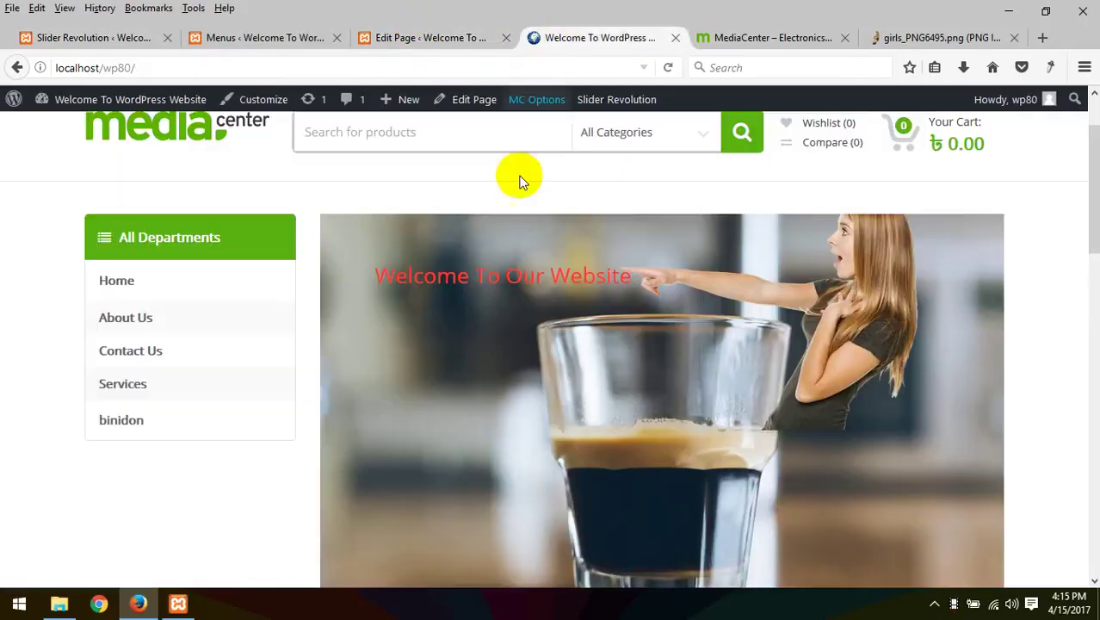
right_click(298, 187)
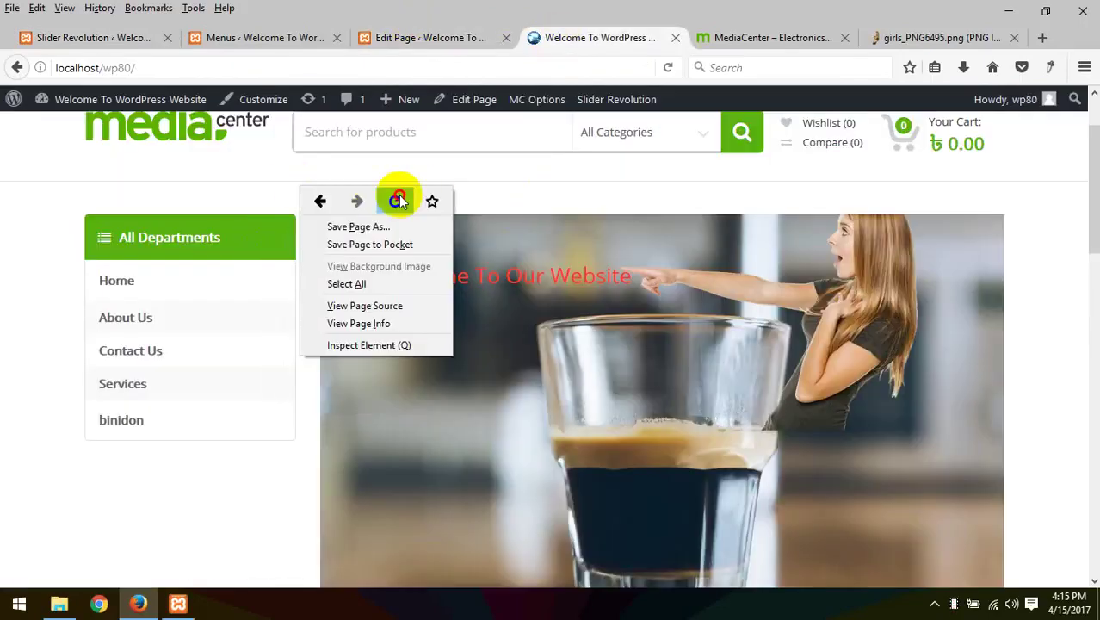
left_click(395, 199)
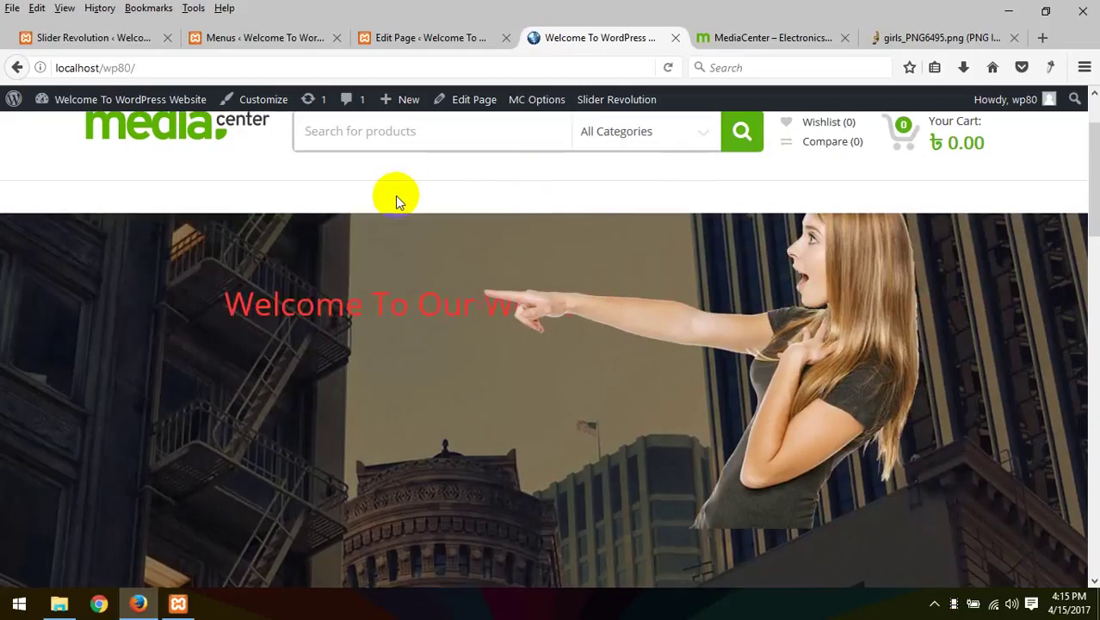
Step: Turn off the Notebook custom grid size in the batch80 slider settings
scroll(361, 304, "down", 5)
scroll(361, 304, "up", 5)
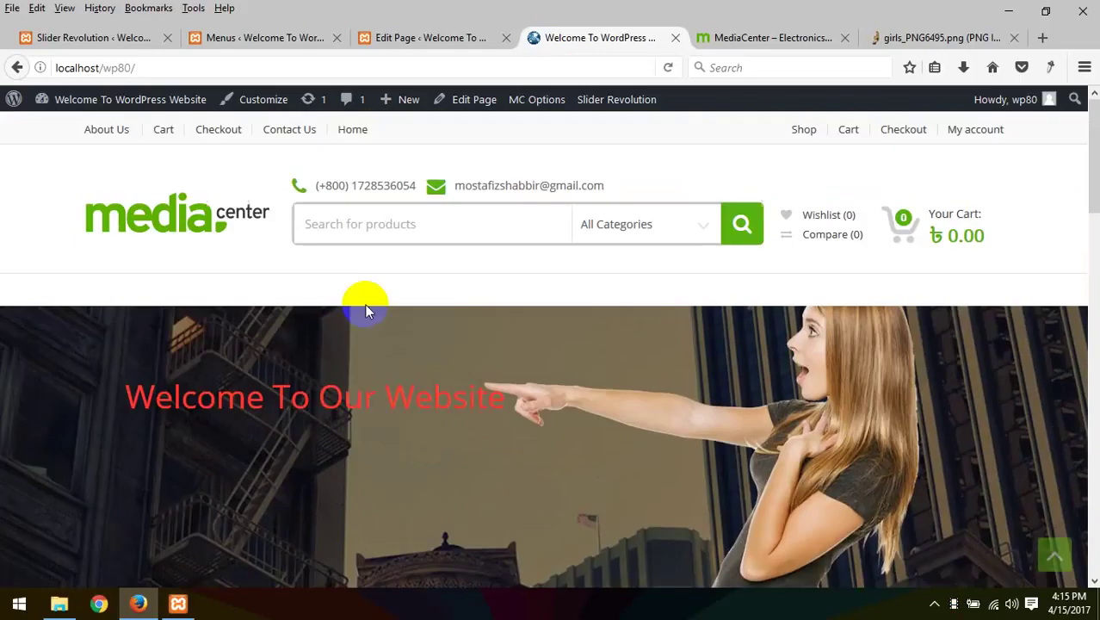
left_click(284, 37)
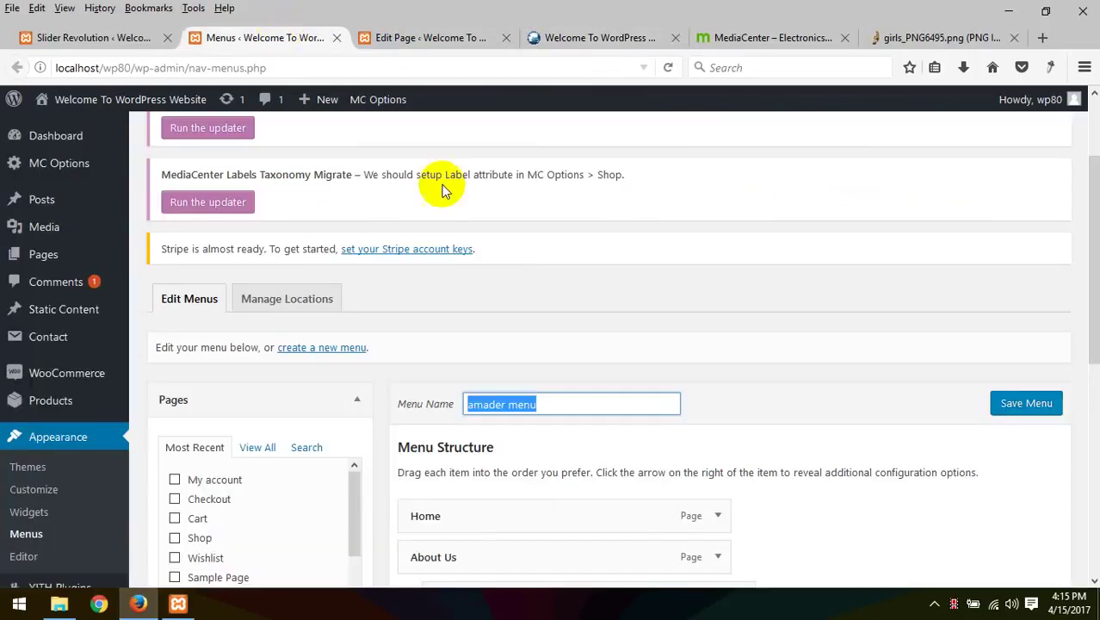
left_click(86, 37)
scroll(541, 224, "up", 3)
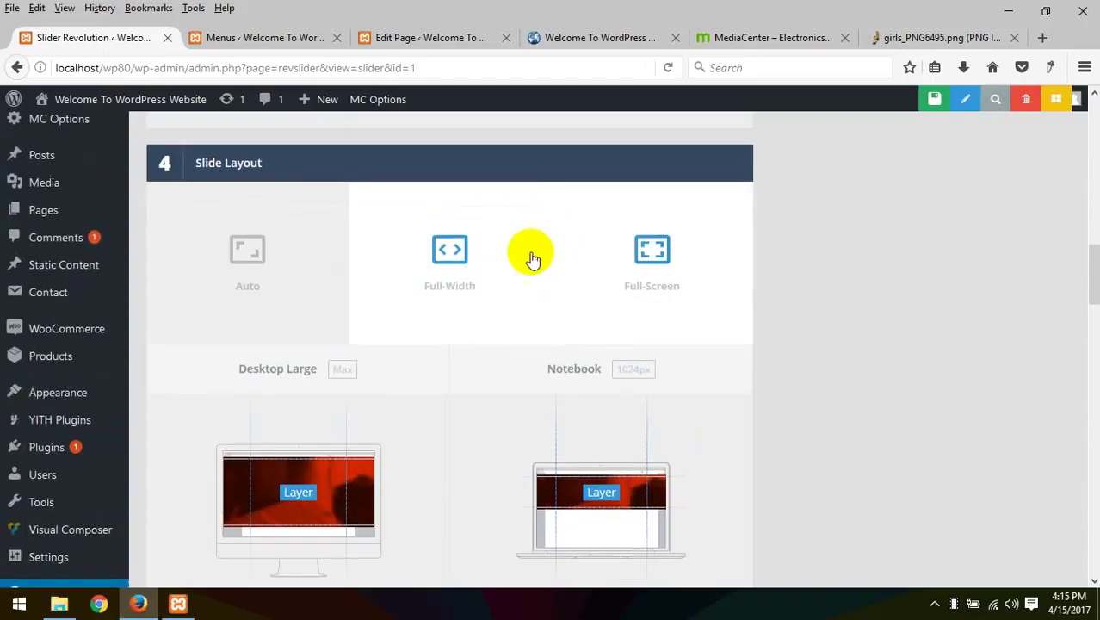
scroll(725, 346, "down", 3)
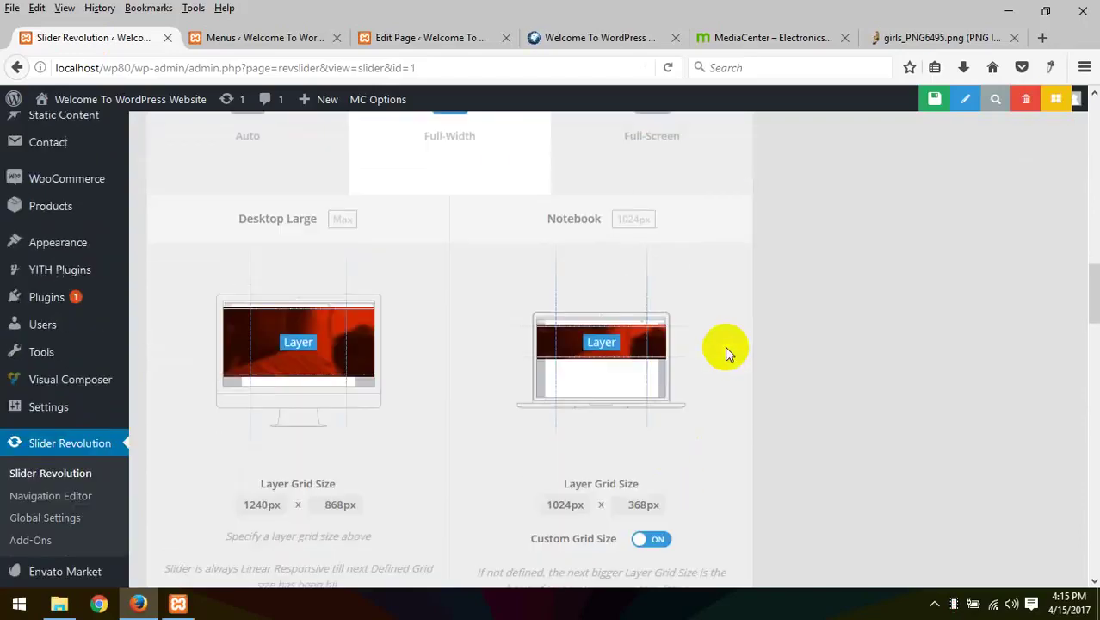
left_click(568, 378)
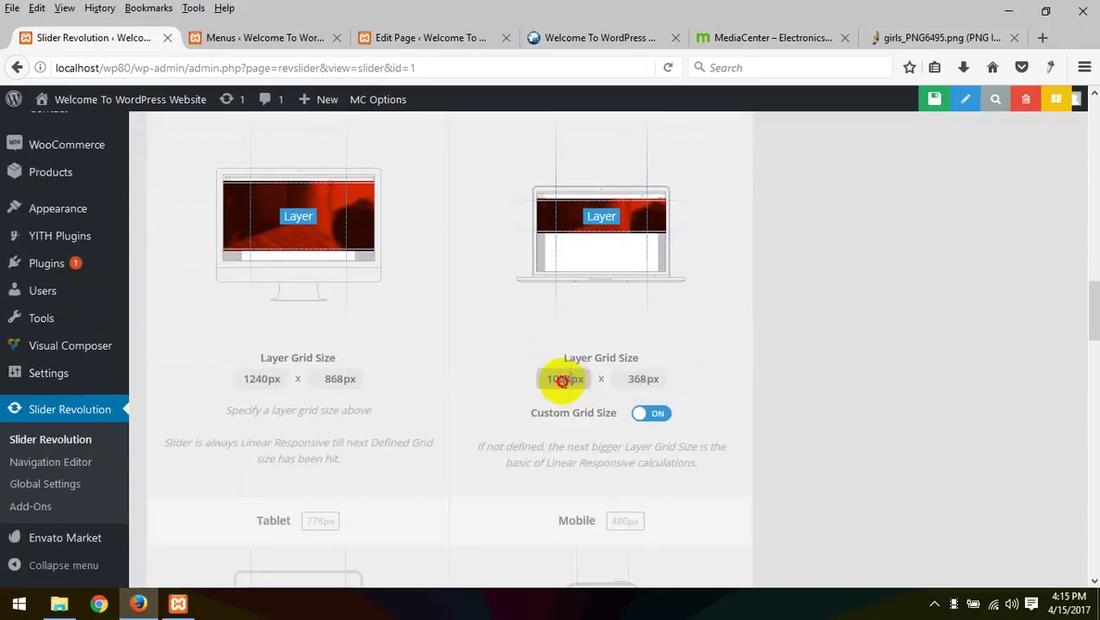
left_click(647, 416)
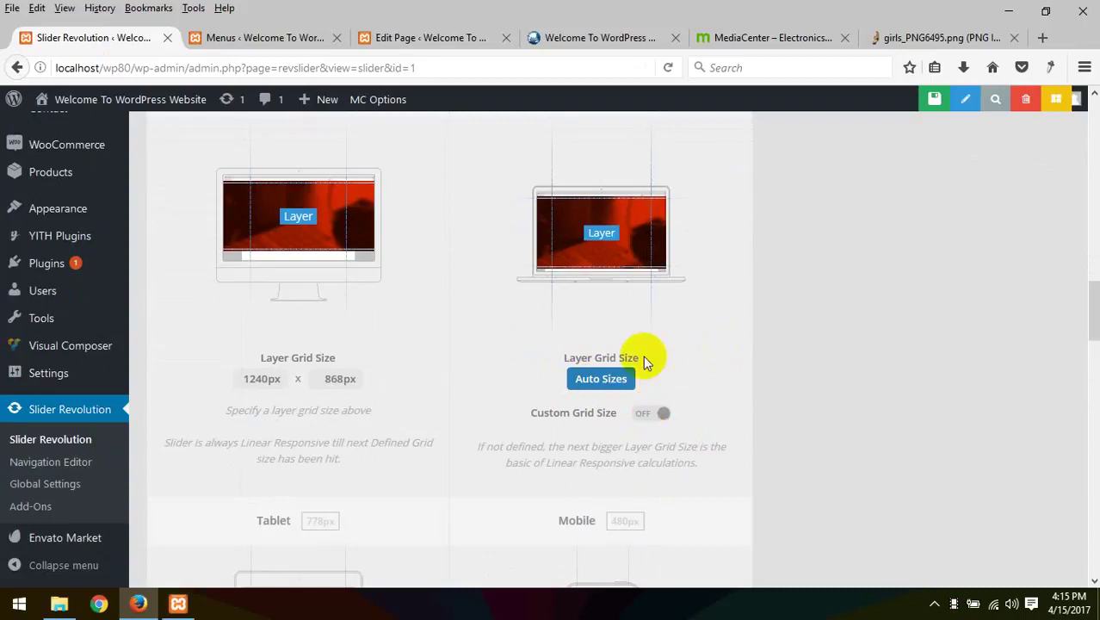
Step: Try the Full-Screen slide layout for the batch80 slider and save the settings
scroll(720, 361, "up", 5)
left_click(659, 284)
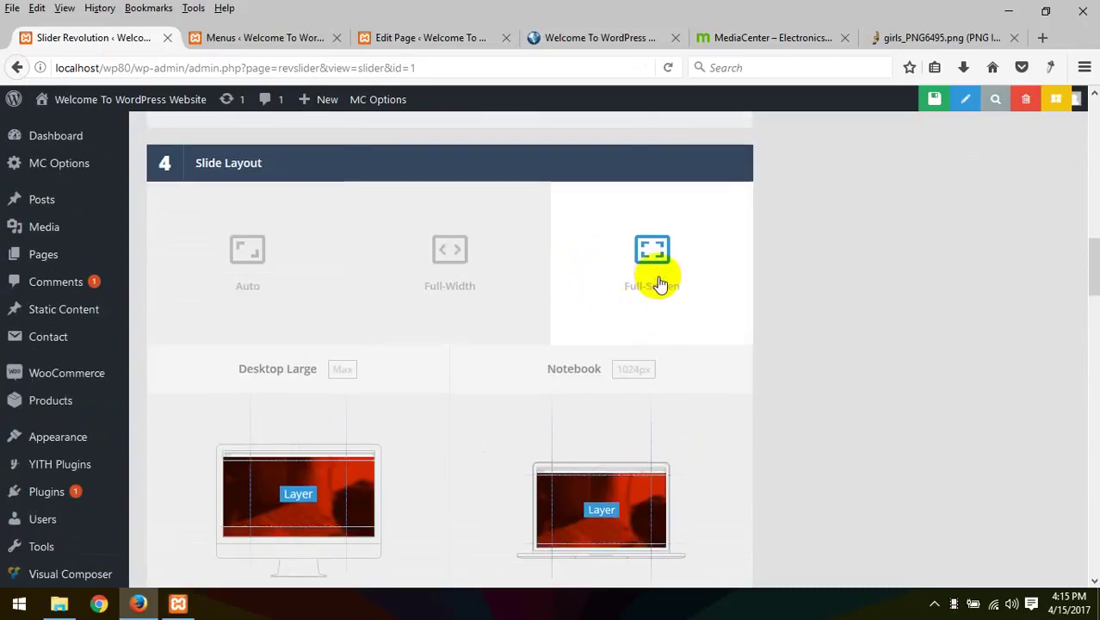
scroll(773, 374, "down", 3)
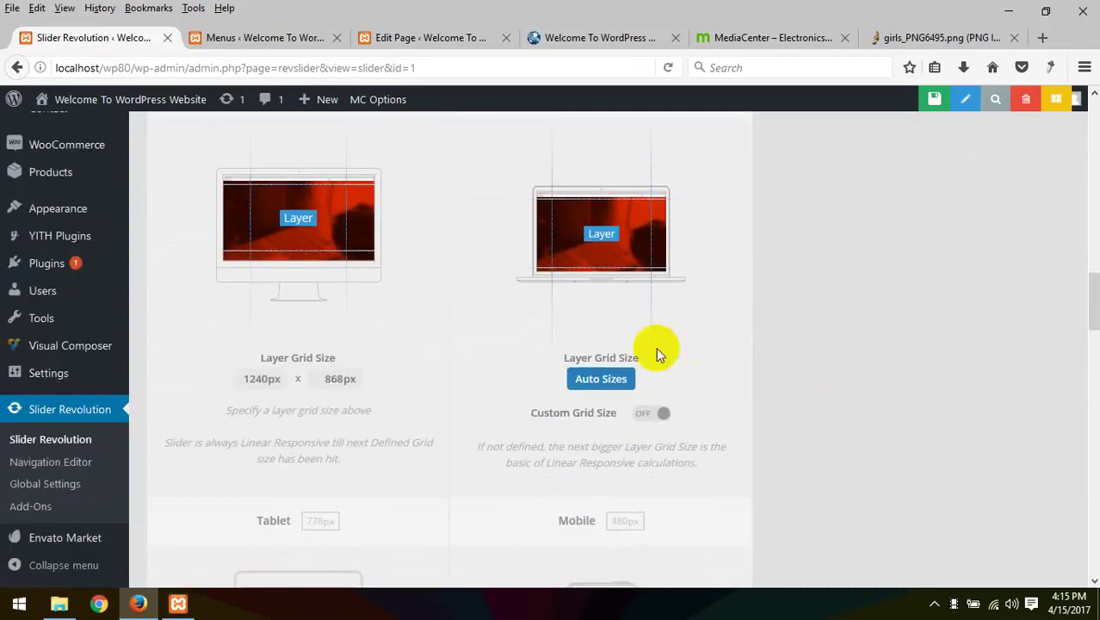
left_click(651, 414)
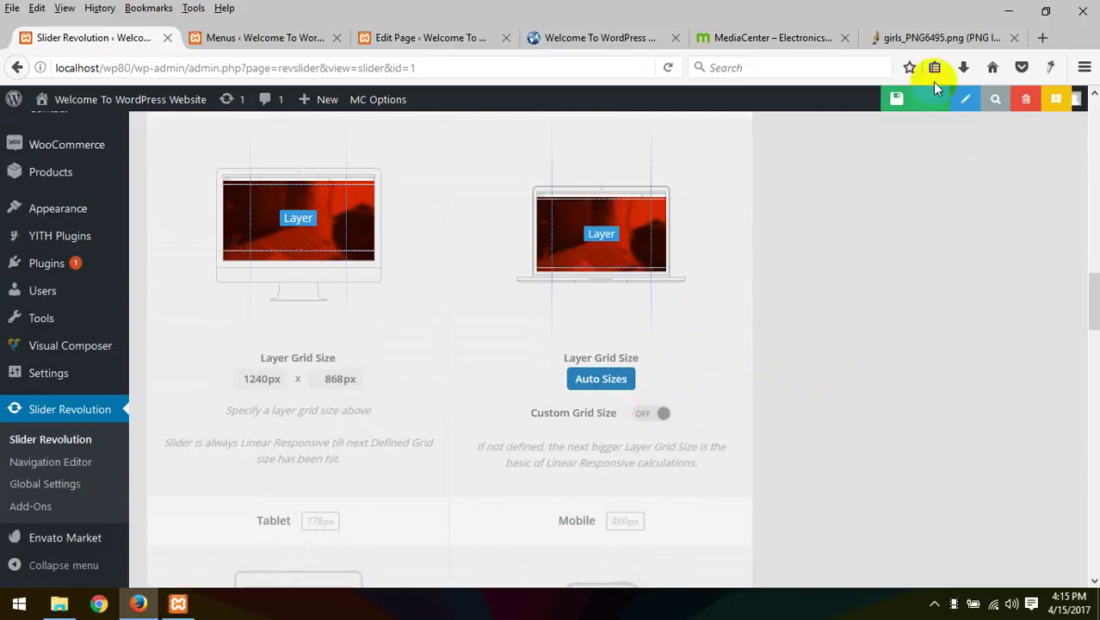
left_click(898, 98)
Step: Reload the site's home page to check the slider in the Full-Screen layout
left_click(391, 38)
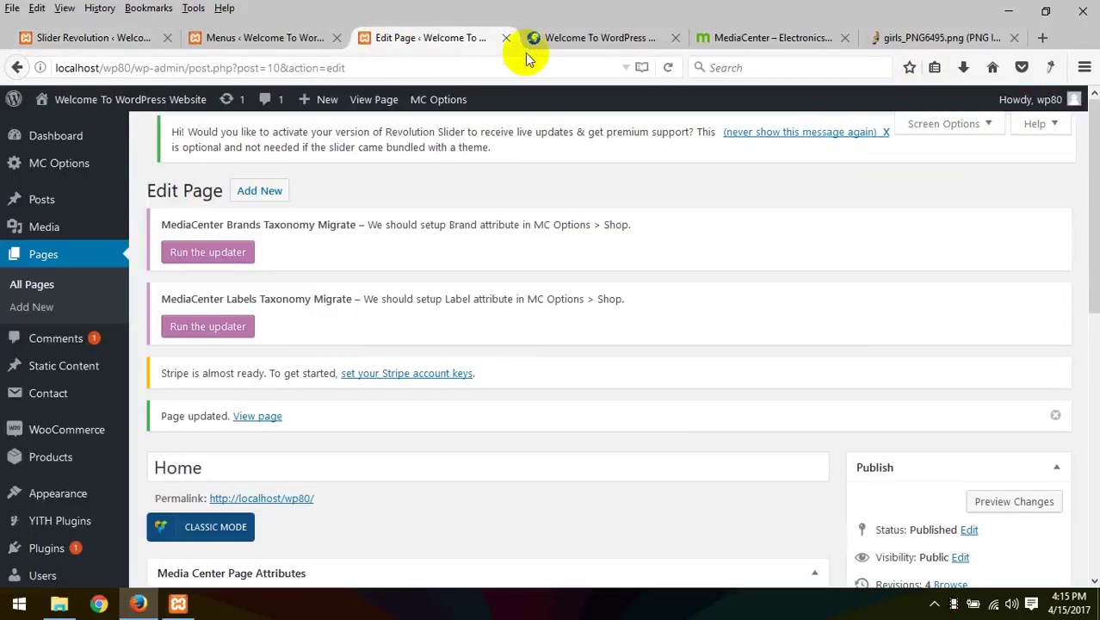
left_click(594, 38)
right_click(358, 275)
left_click(455, 292)
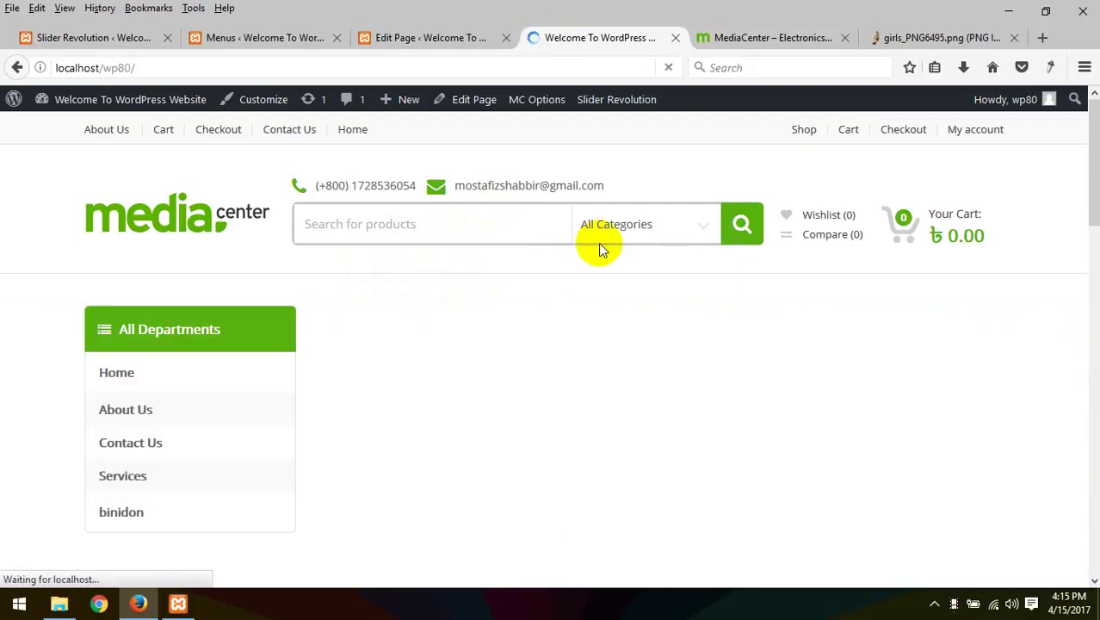
scroll(392, 344, "down", 5)
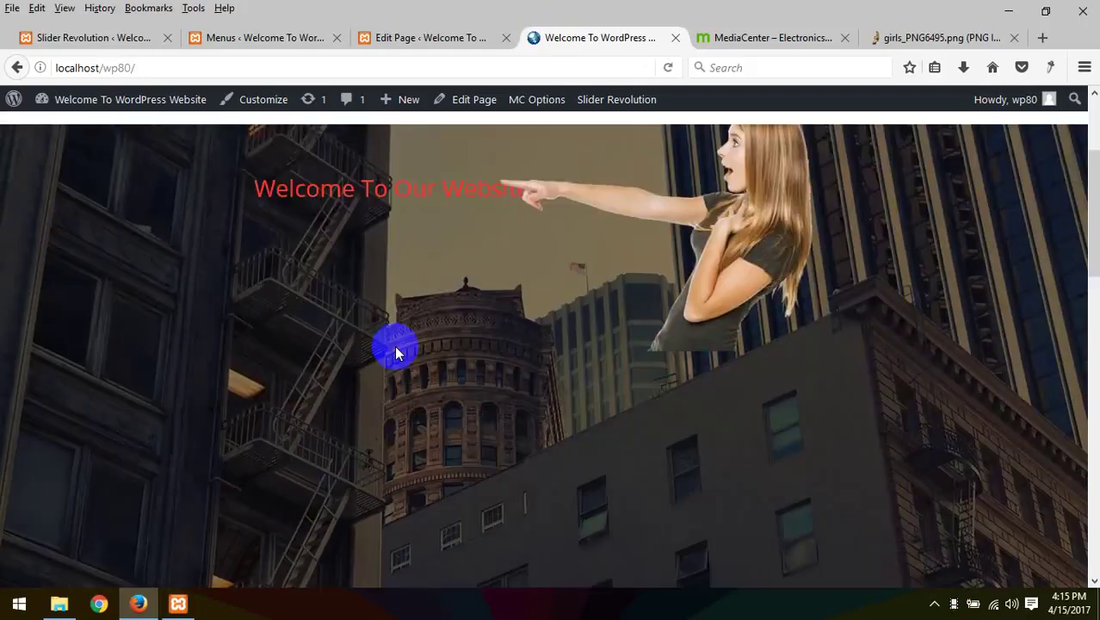
scroll(542, 284, "up", 5)
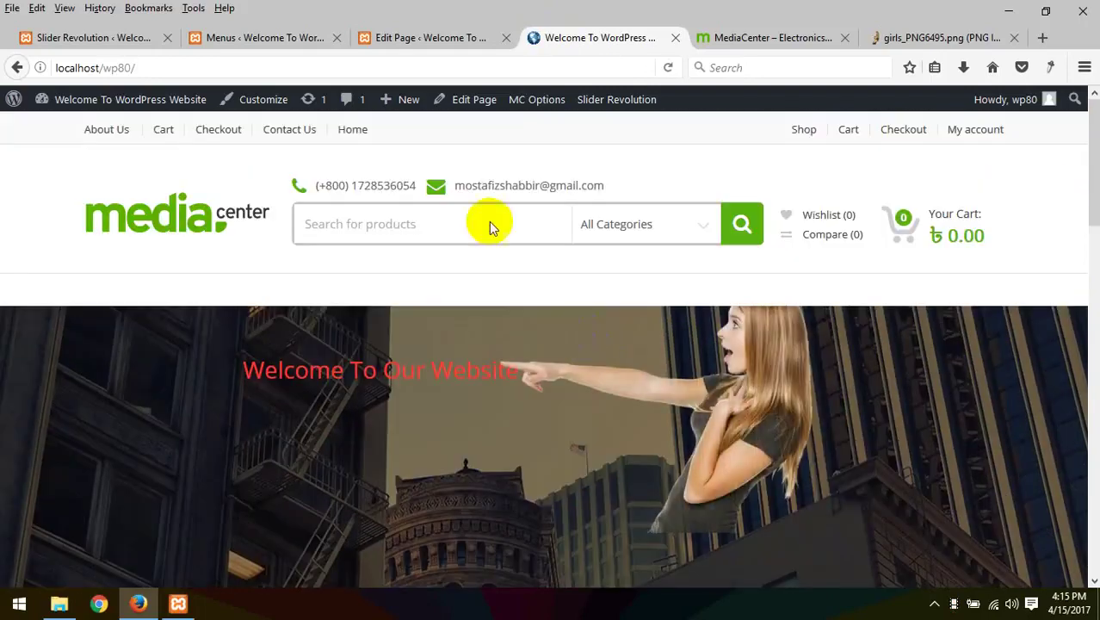
Step: Set the batch80 slider's slide layout to Auto with the Notebook custom grid size turned on, and save the settings
left_click(422, 34)
left_click(291, 39)
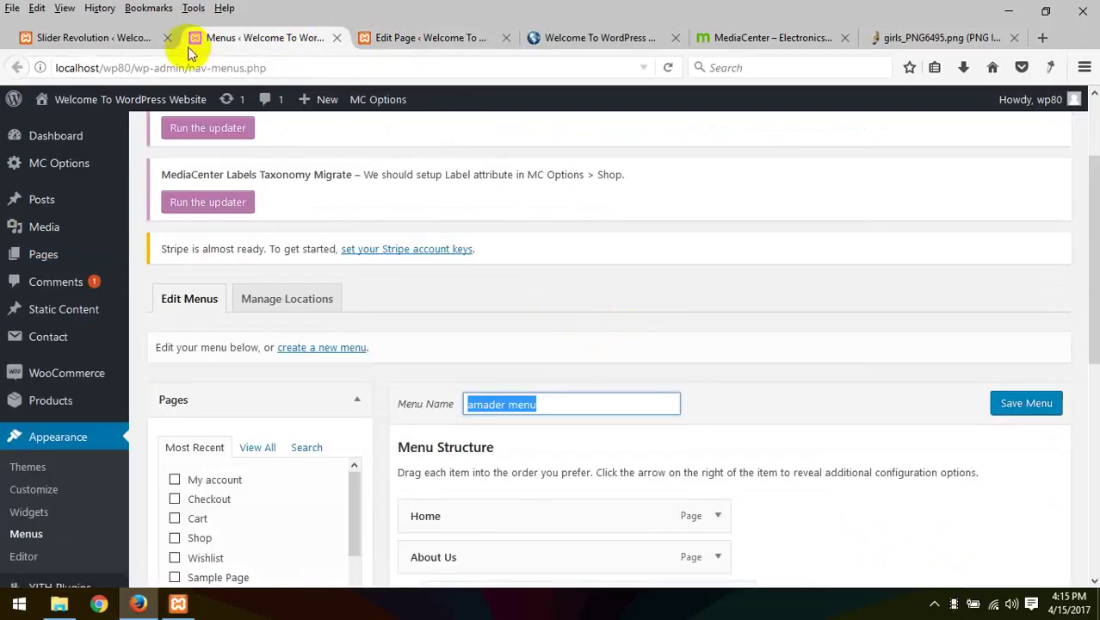
left_click(138, 38)
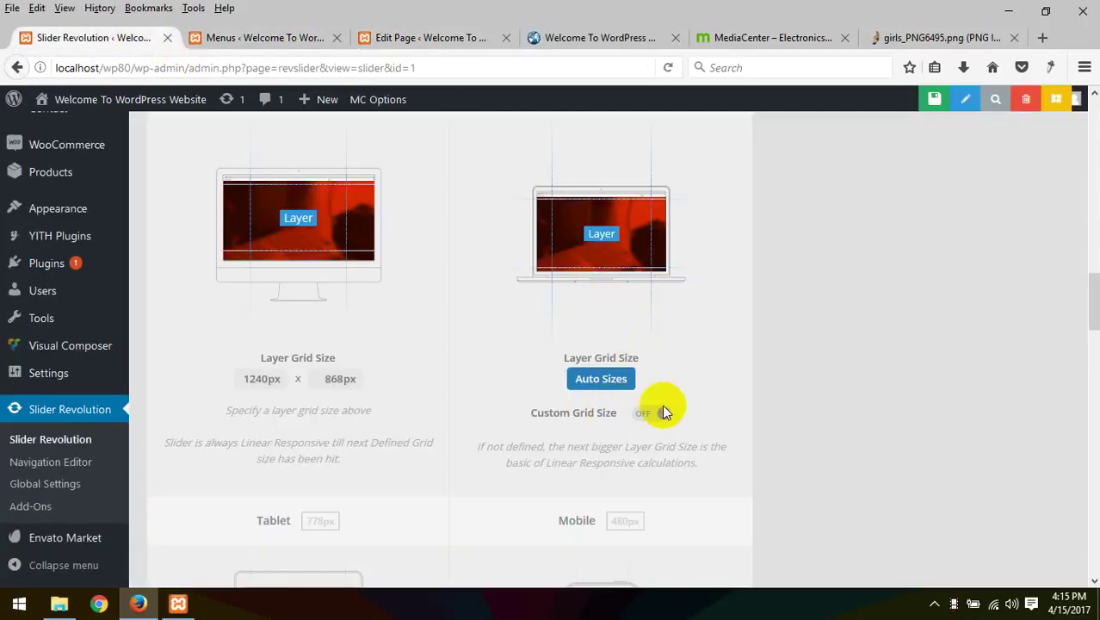
scroll(625, 405, "up", 3)
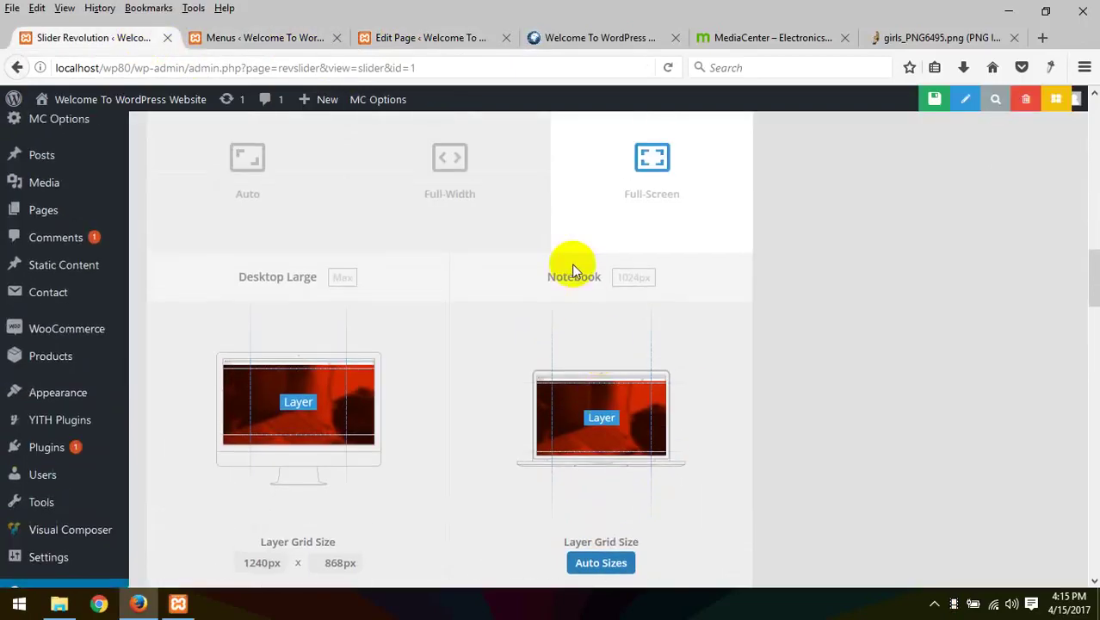
left_click(280, 195)
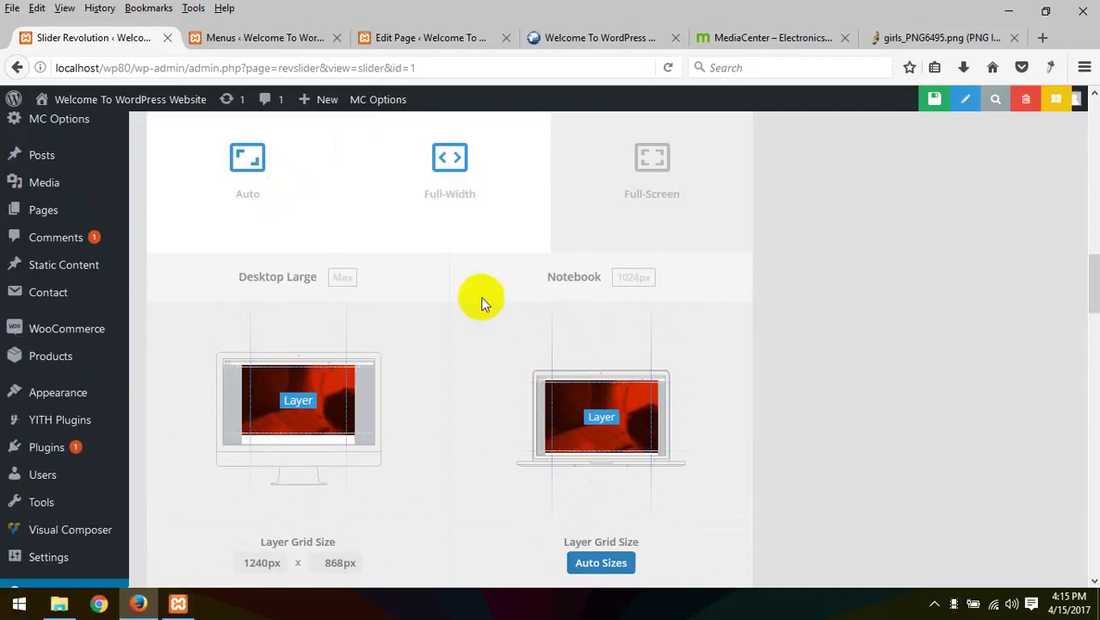
scroll(693, 417, "down", 2)
left_click(647, 506)
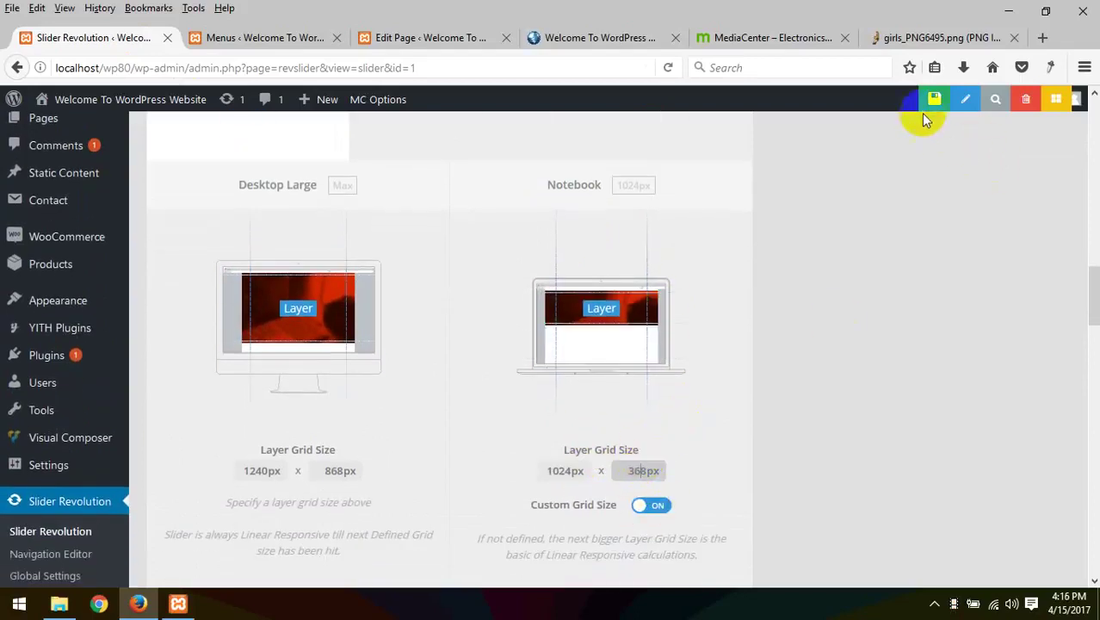
left_click(891, 101)
Step: Reload the site's home page to check the slider's width and height in the Auto layout
left_click(256, 40)
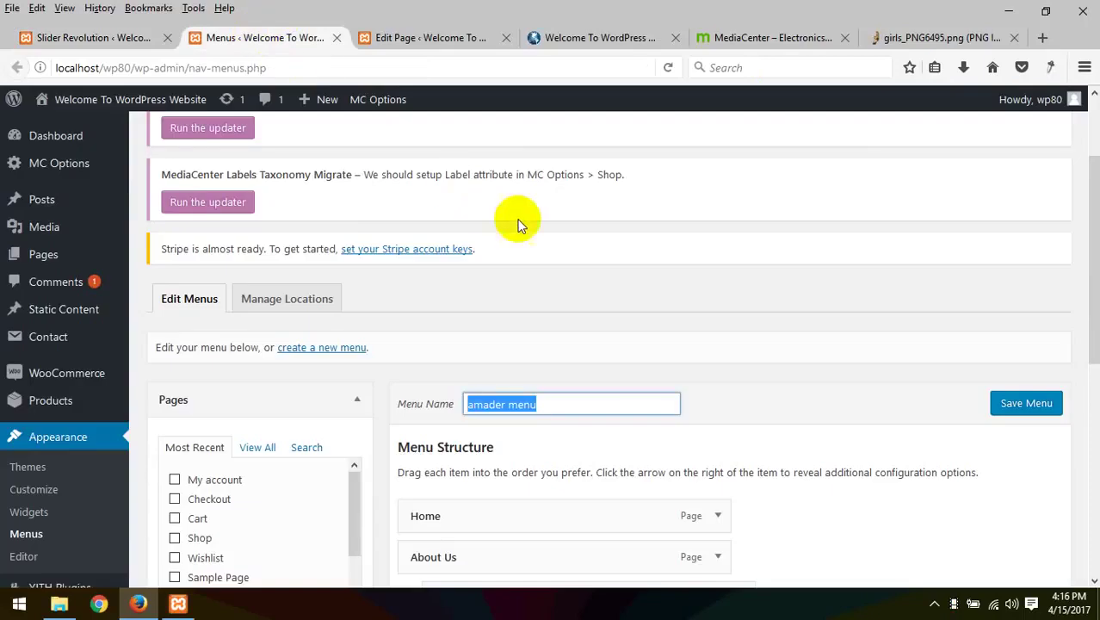
left_click(594, 38)
right_click(491, 271)
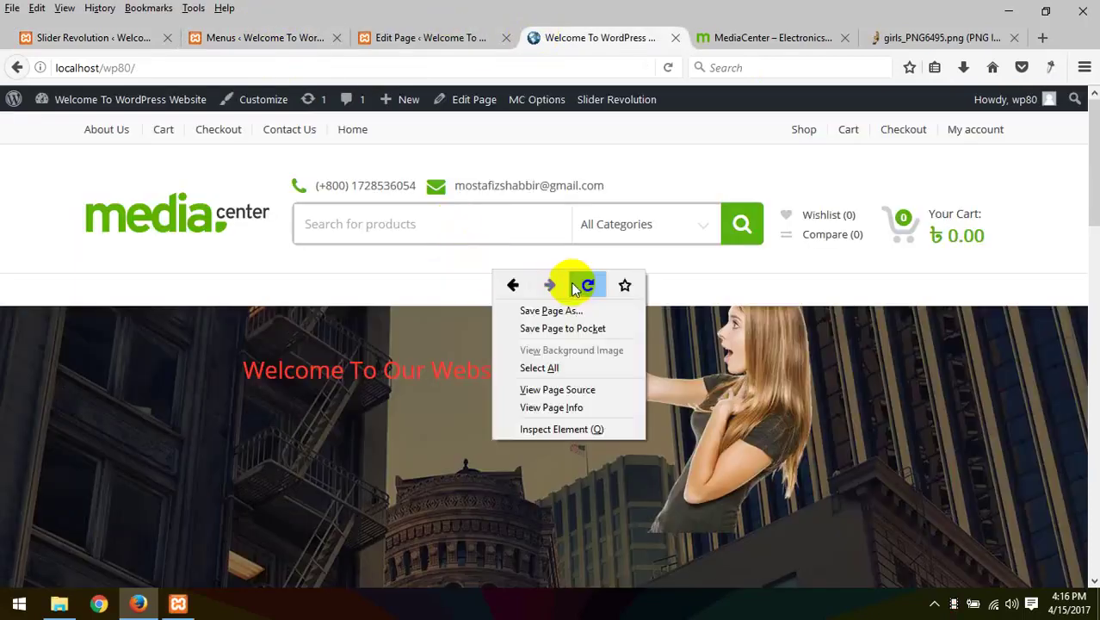
left_click(582, 282)
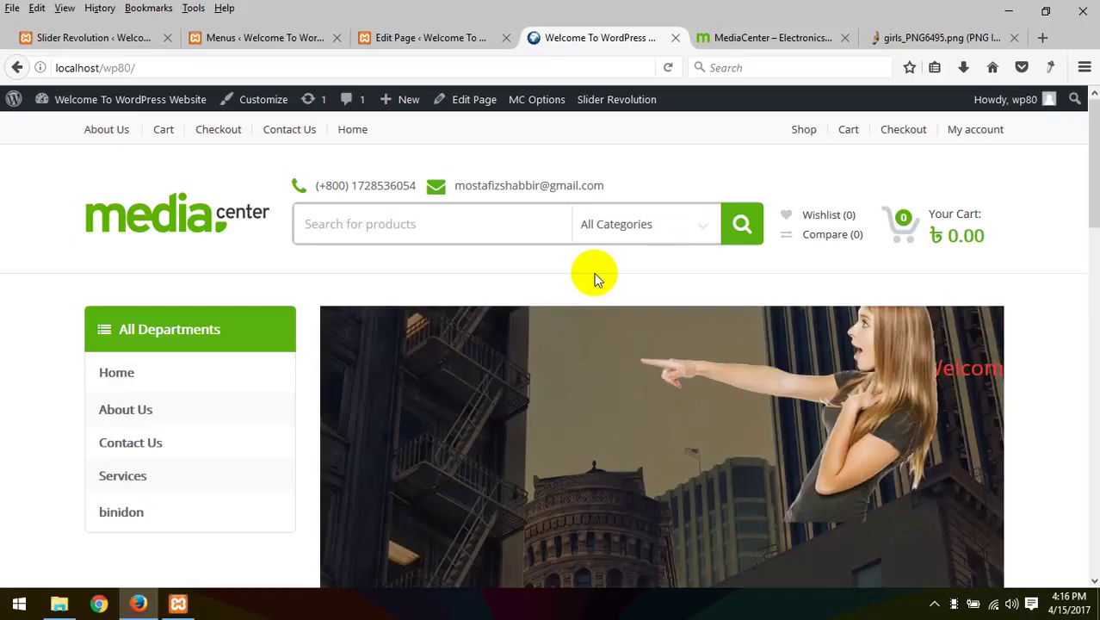
scroll(594, 275, "down", 5)
scroll(551, 318, "down", 2)
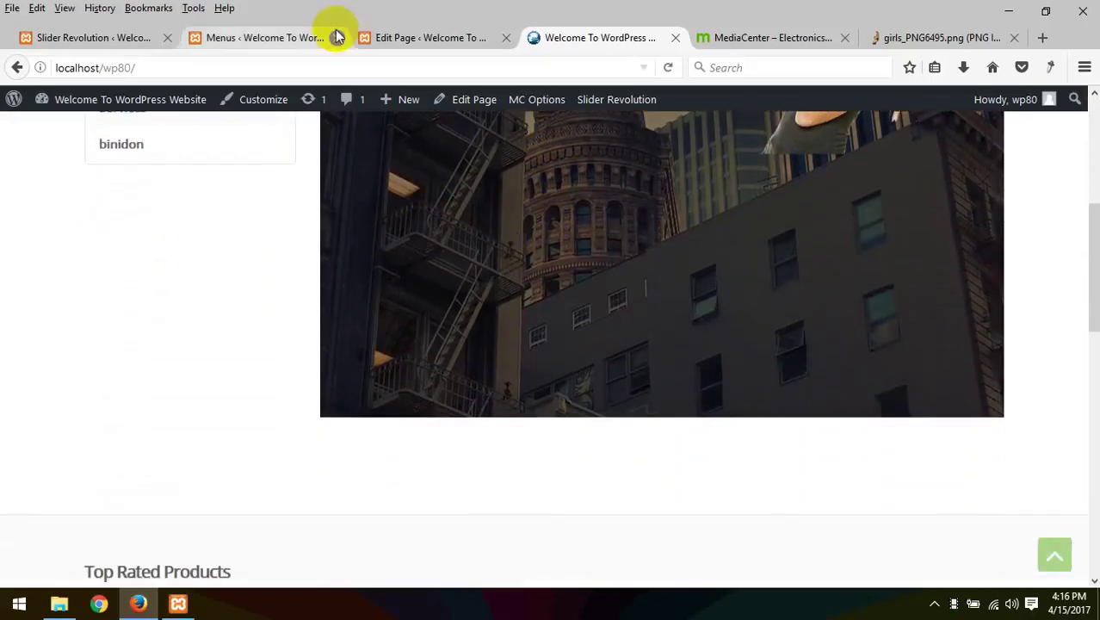
Step: Set the layer grid height to 468px for both Notebook and Desktop Large, and save the slider settings
left_click(276, 34)
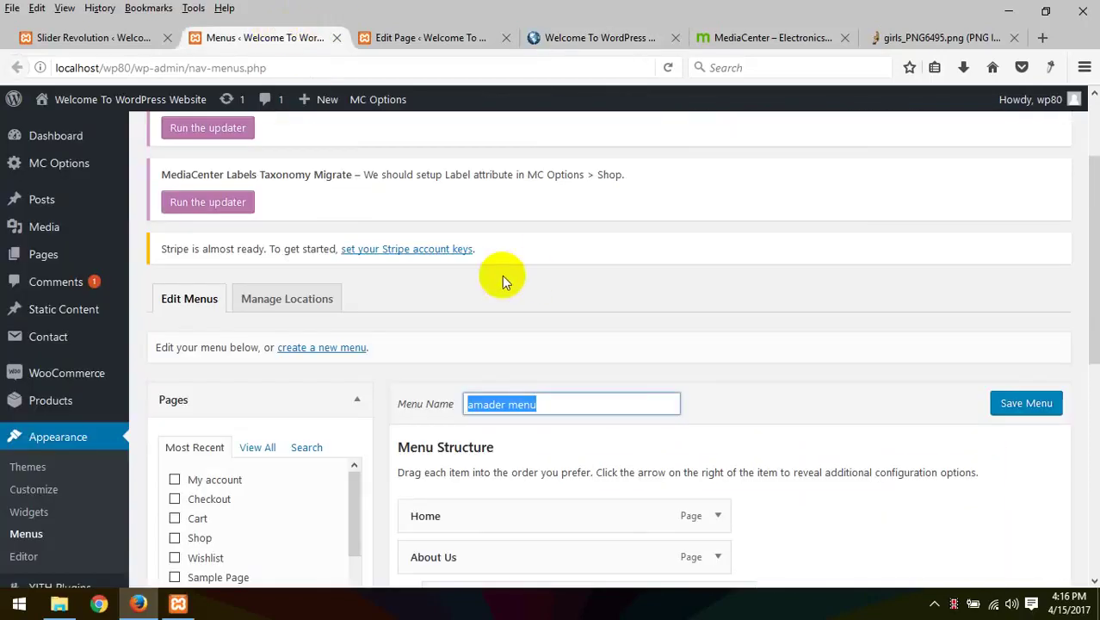
left_click(97, 37)
scroll(689, 331, "down", 2)
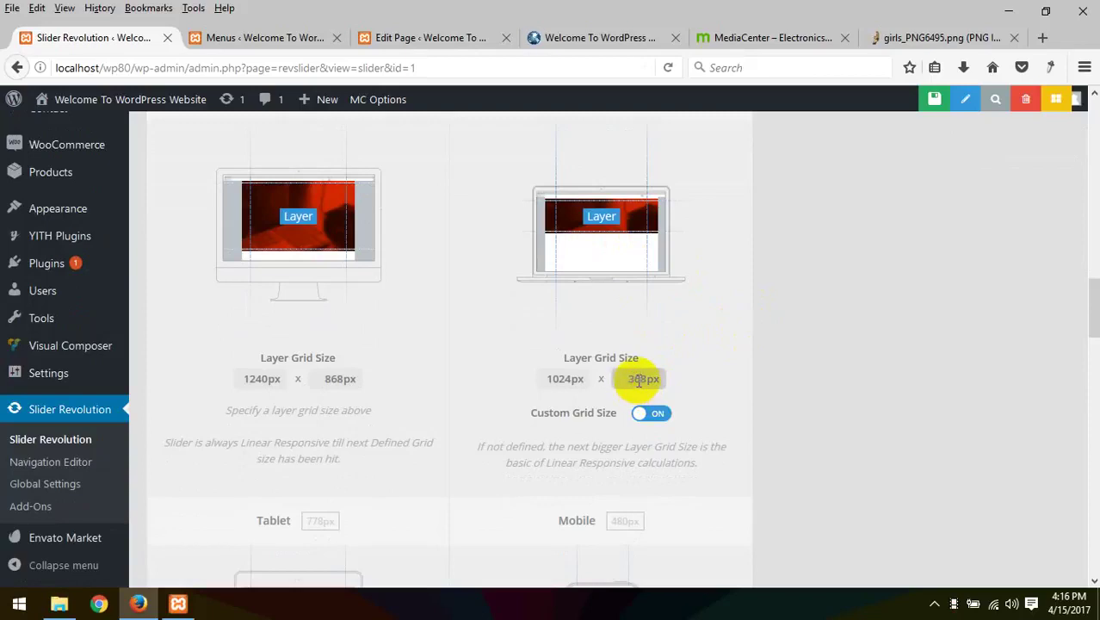
type("4")
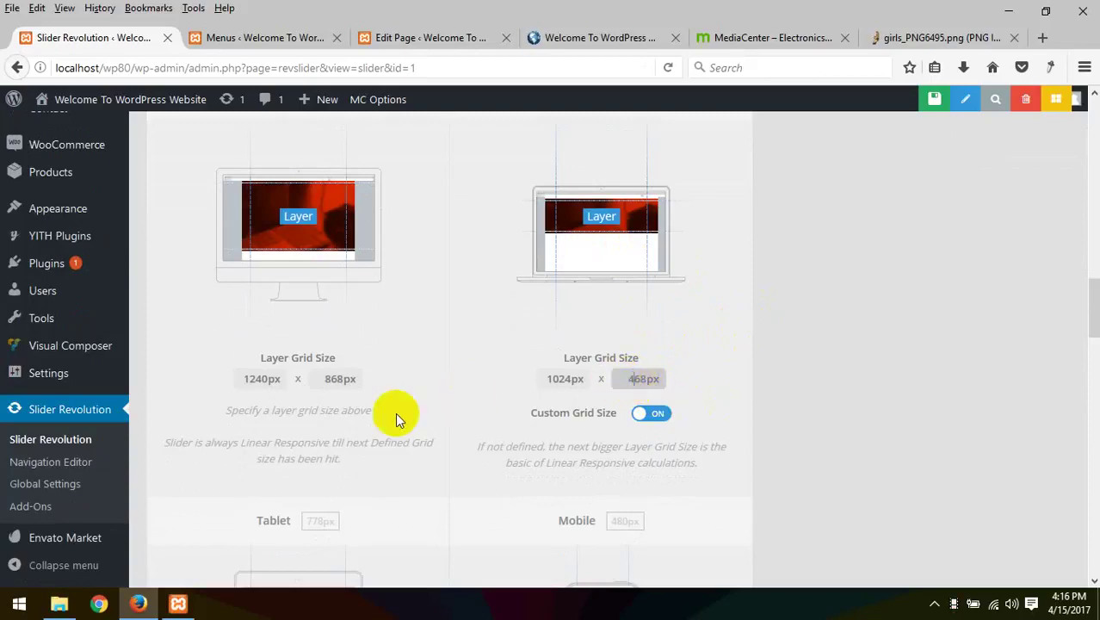
left_click(338, 379)
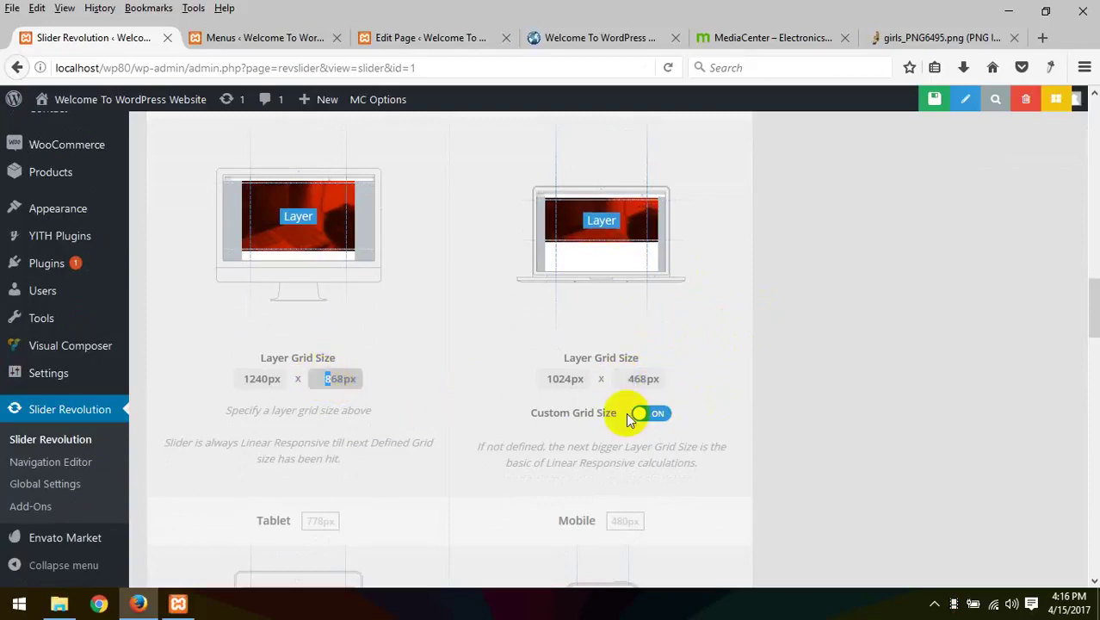
type("4")
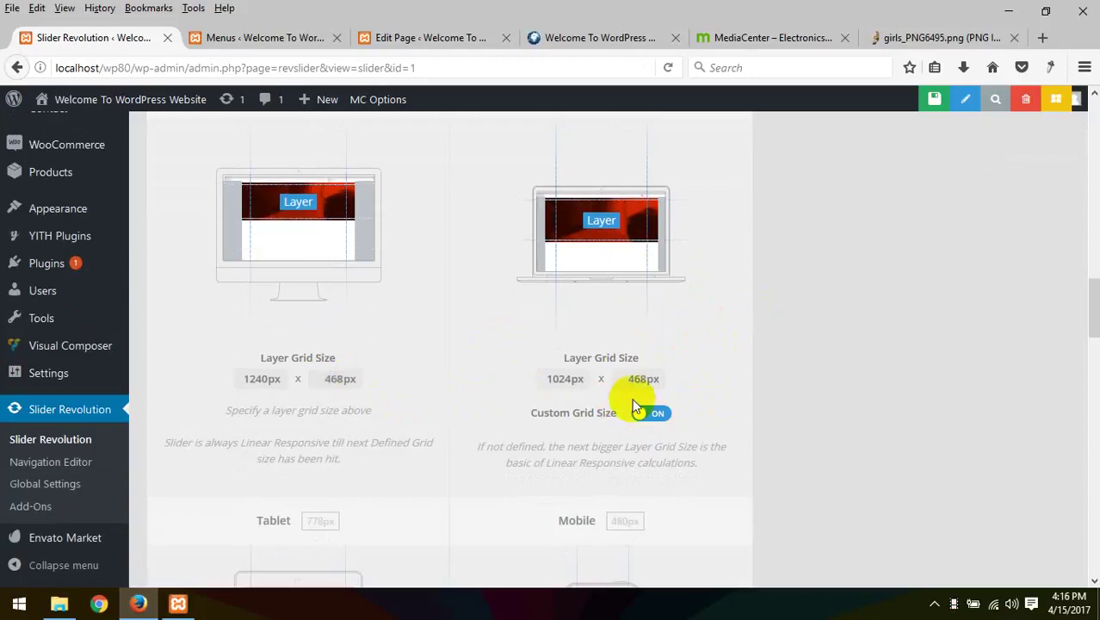
scroll(632, 401, "down", 2)
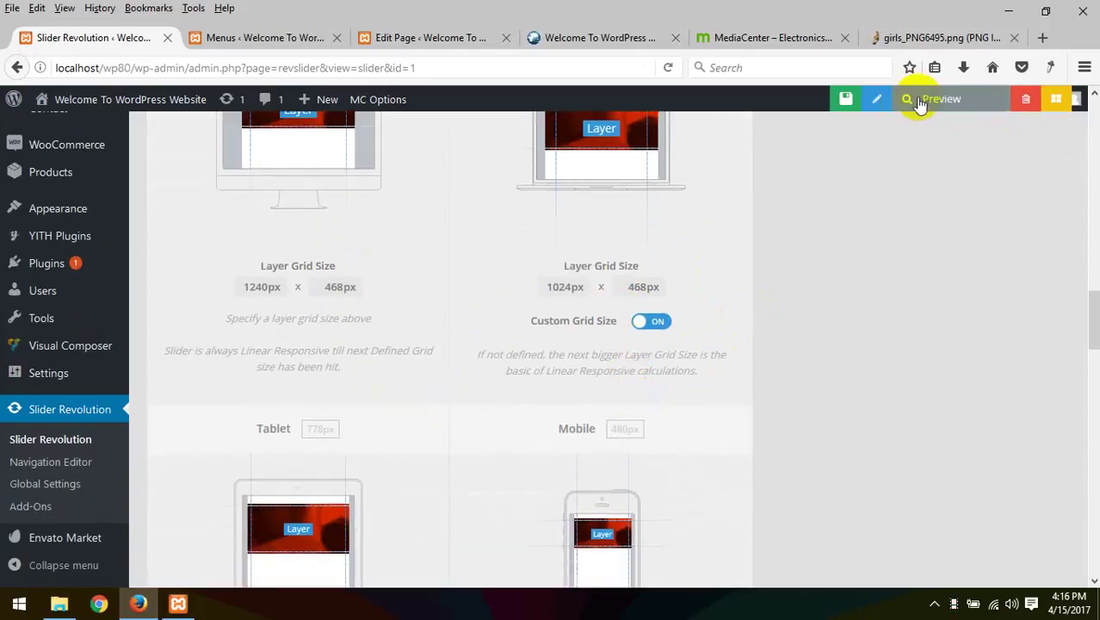
left_click(852, 99)
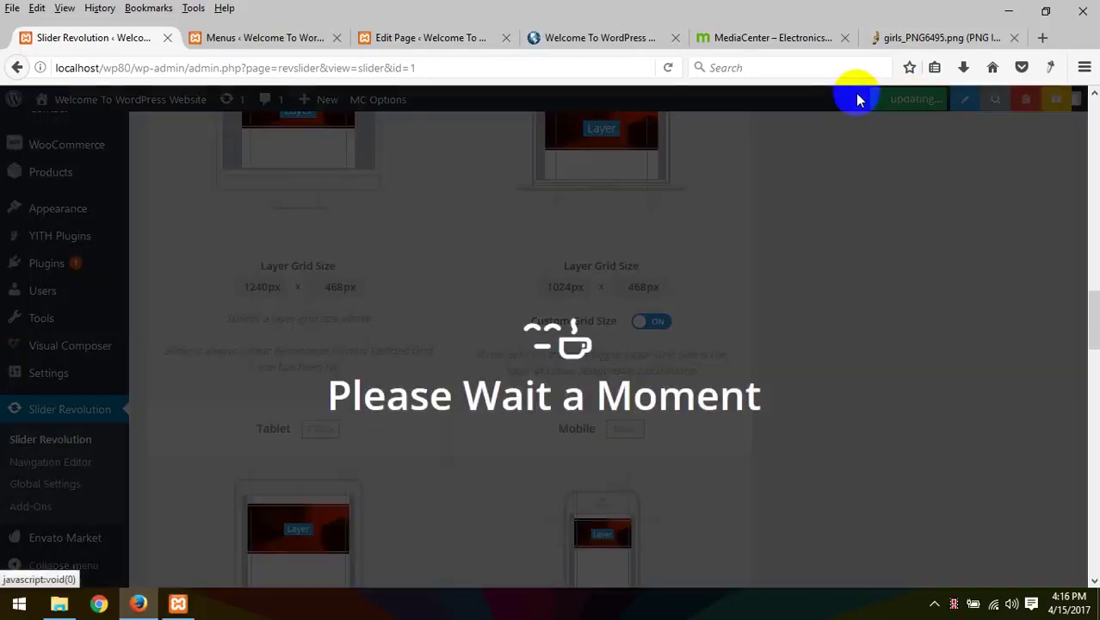
Step: Reload the site's home page to check the slider with the 468px grid height beside the vertical menu
left_click(456, 34)
left_click(572, 37)
right_click(265, 284)
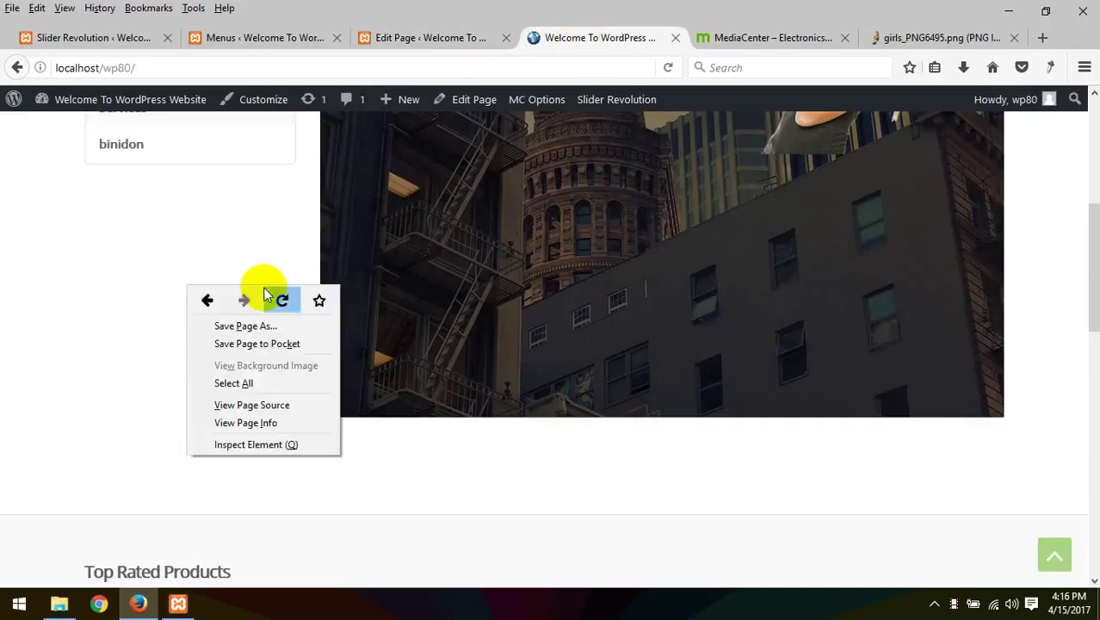
left_click(272, 297)
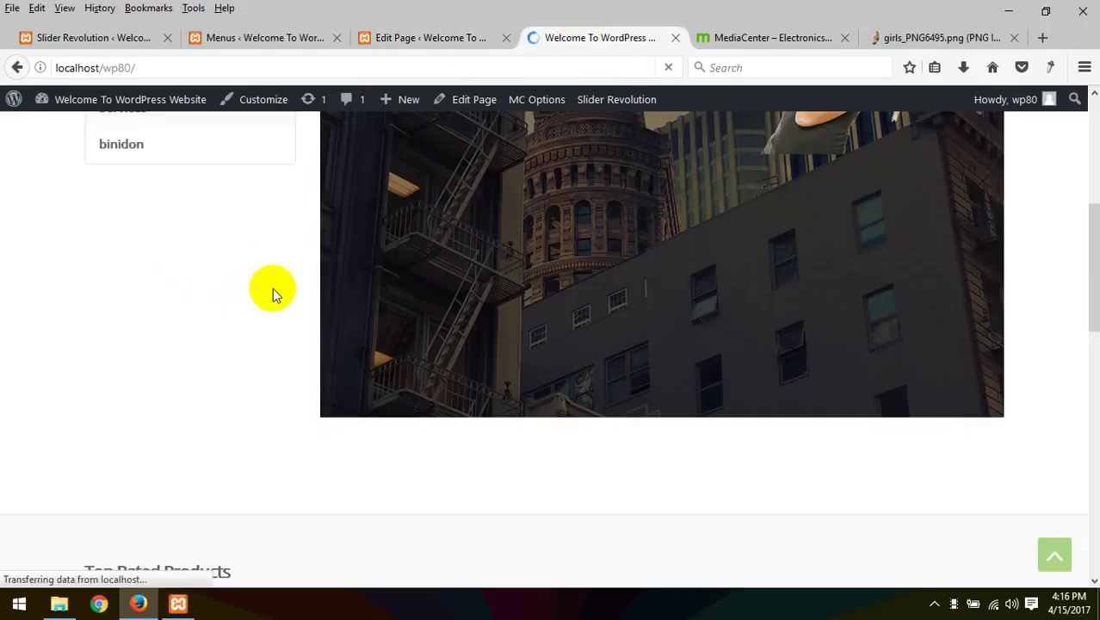
scroll(273, 287, "up", 5)
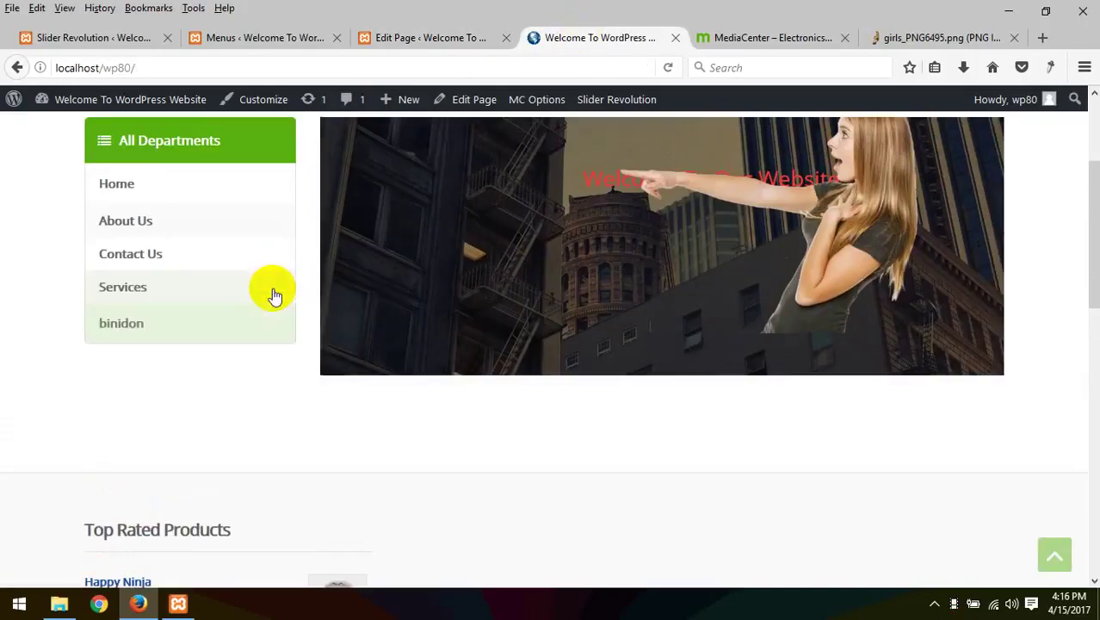
scroll(273, 287, "down", 2)
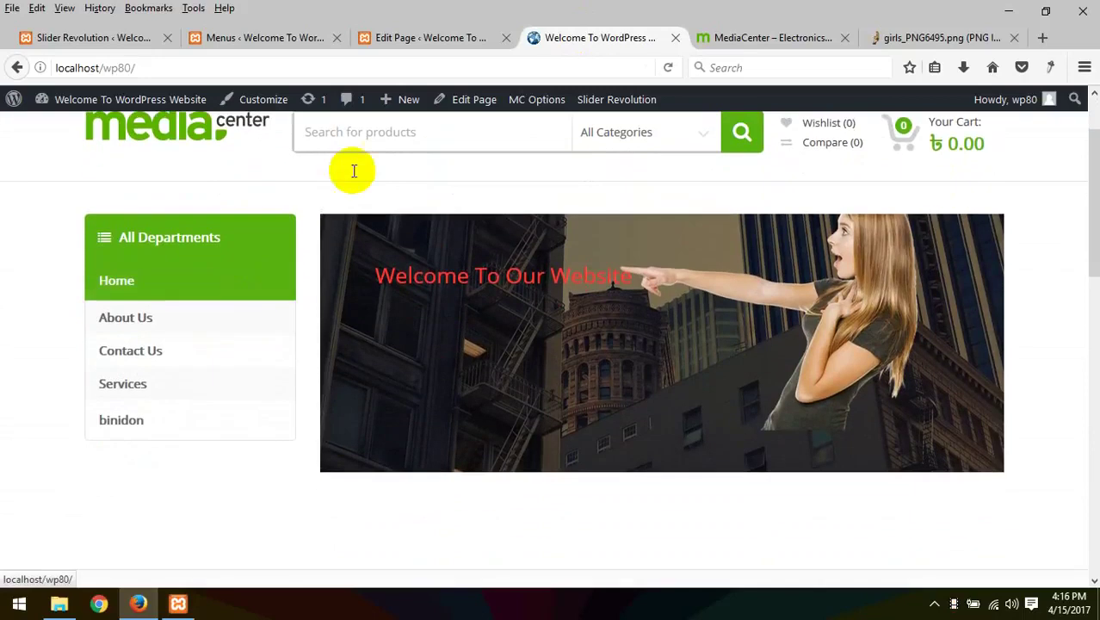
Step: Compare the home page slider's size beside the menu with the one on the MediaCenter demo page
left_click(751, 37)
scroll(504, 198, "up", 1)
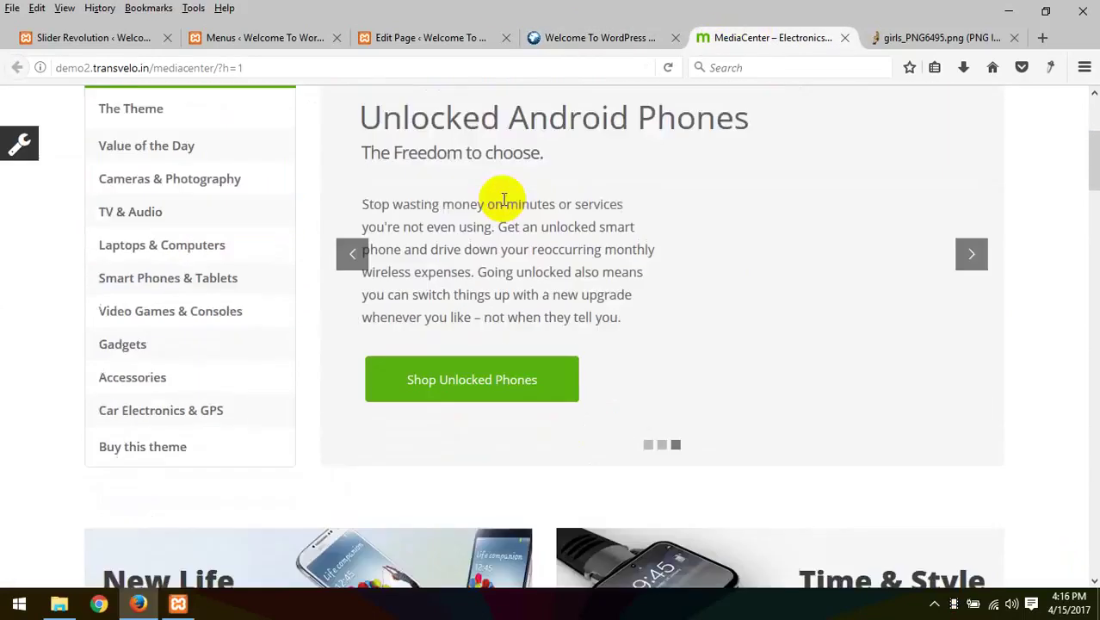
scroll(499, 201, "down", 2)
left_click(565, 33)
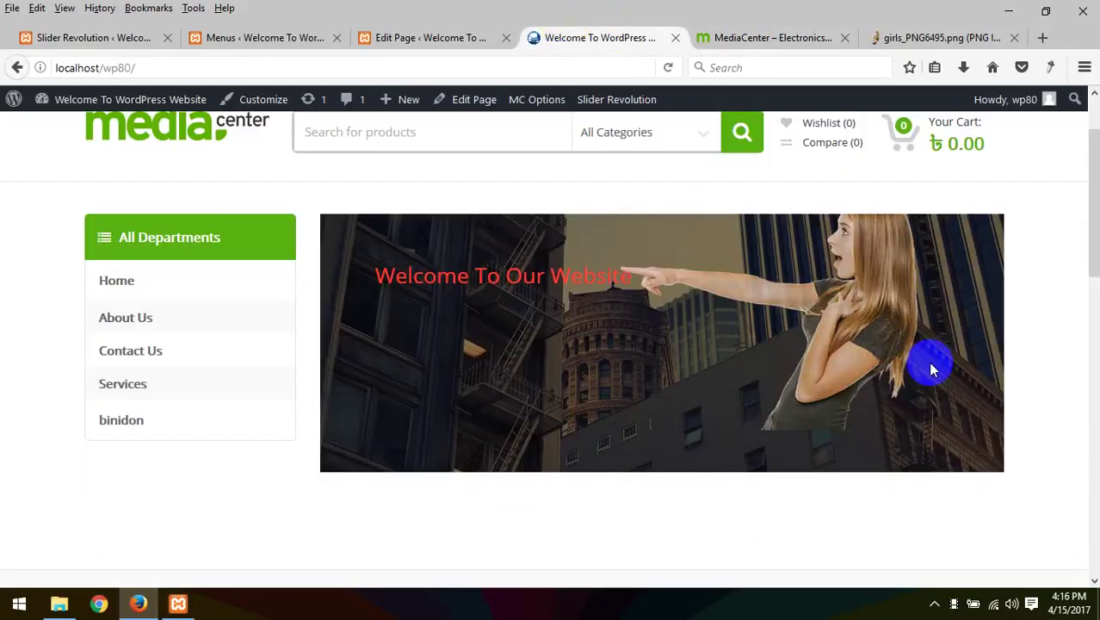
Step: Return to the slider's settings and review the Slideshow, Defaults and Progress Bar options under General Settings
left_click_drag(927, 363, 976, 364)
left_click_drag(348, 344, 488, 362)
left_click(123, 35)
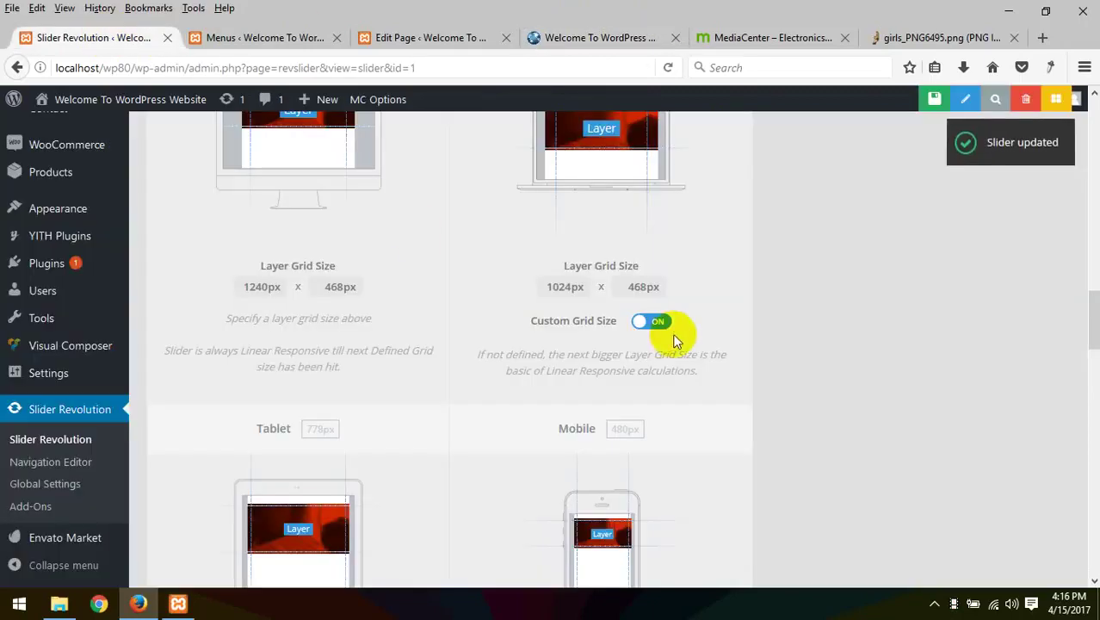
scroll(675, 336, "up", 8)
scroll(970, 159, "up", 5)
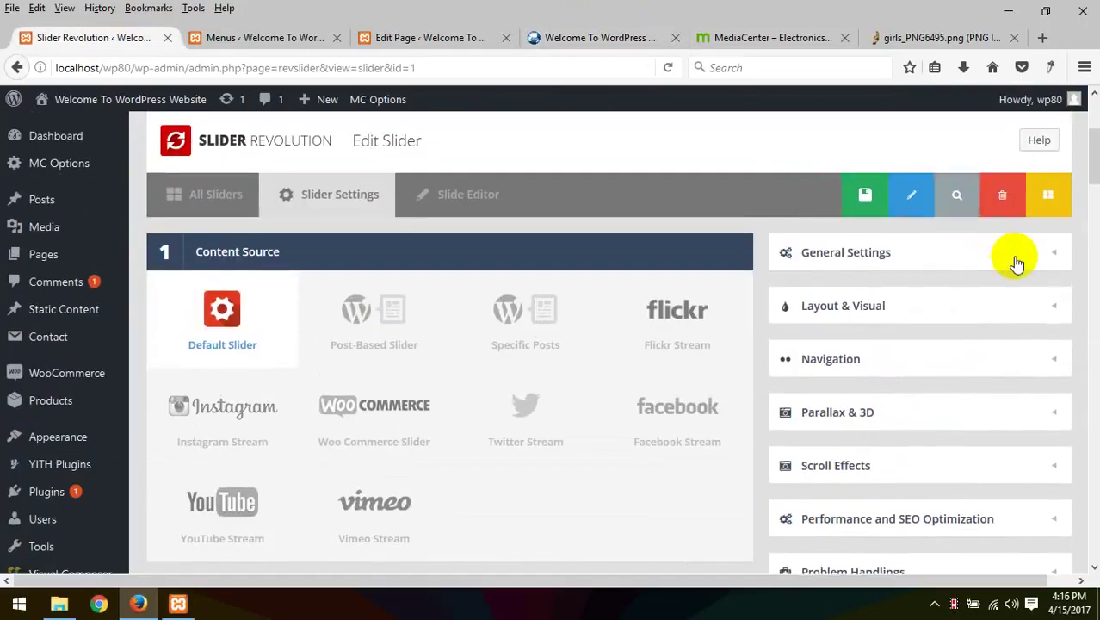
left_click(1017, 263)
mouse_move(935, 344)
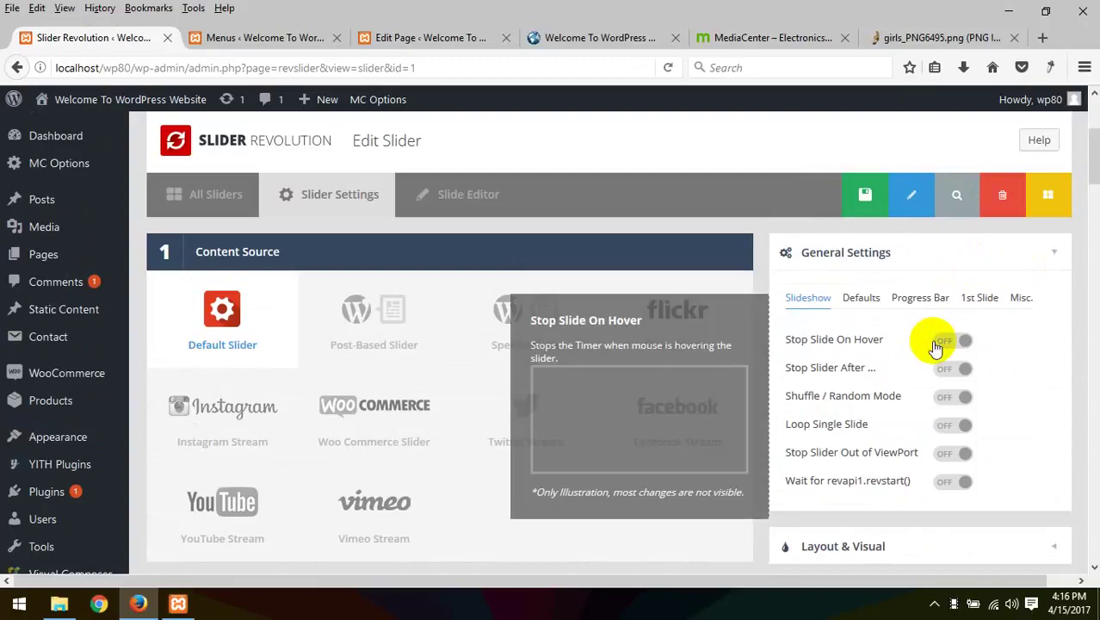
left_click(858, 296)
left_click(918, 297)
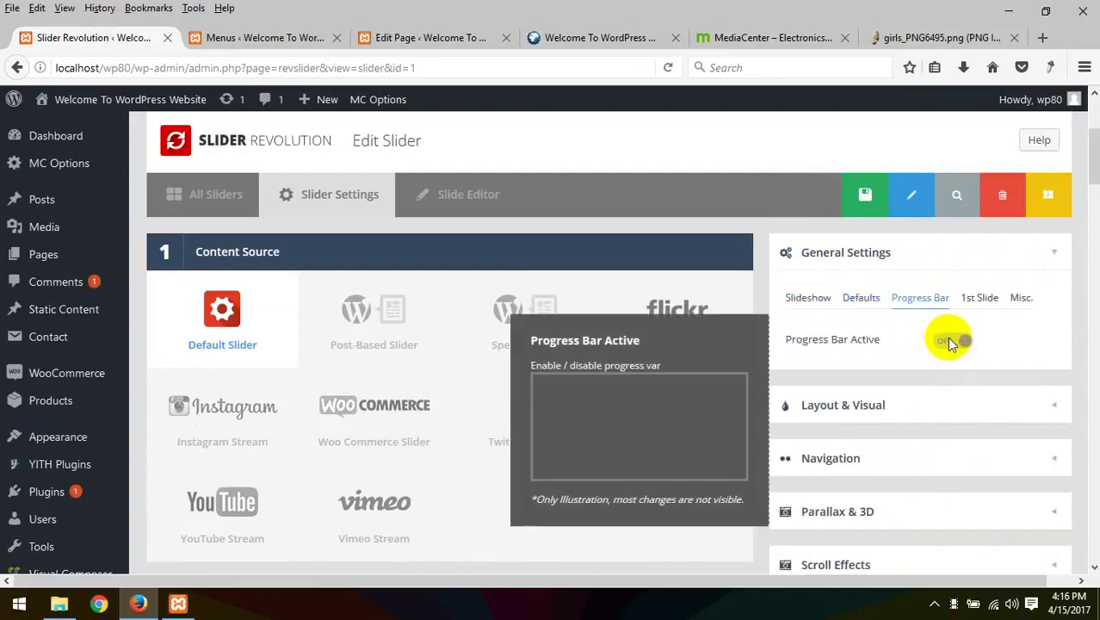
Step: Preview loading spinners 1 and 3 in the slider's Layout & Visual settings, and choose spinner 4
left_click(915, 413)
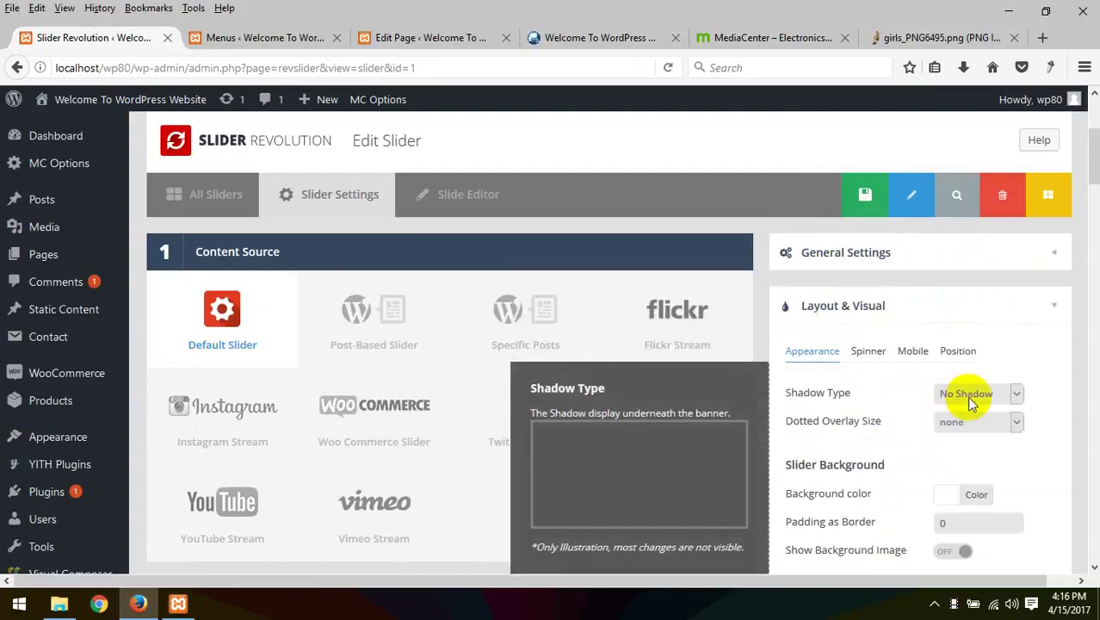
left_click(869, 351)
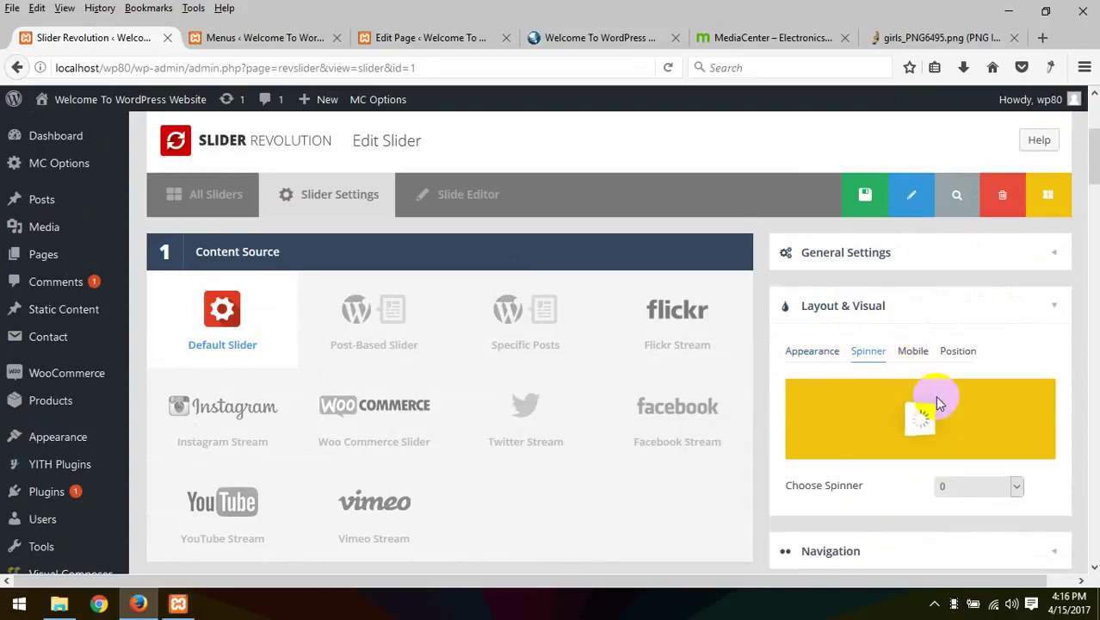
left_click(977, 487)
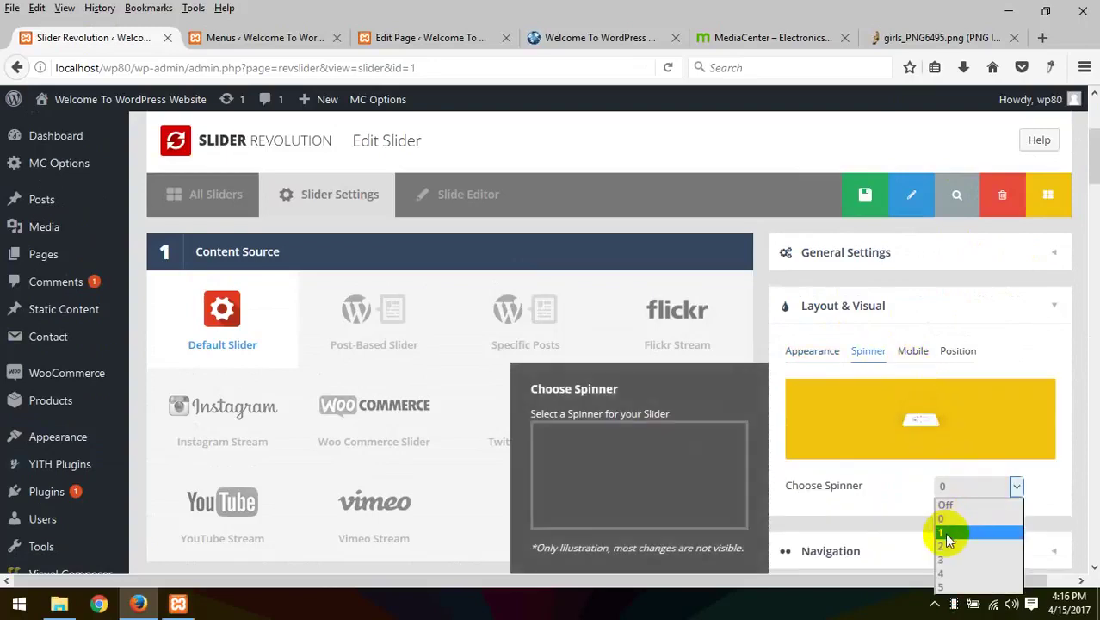
left_click(947, 535)
left_click(995, 488)
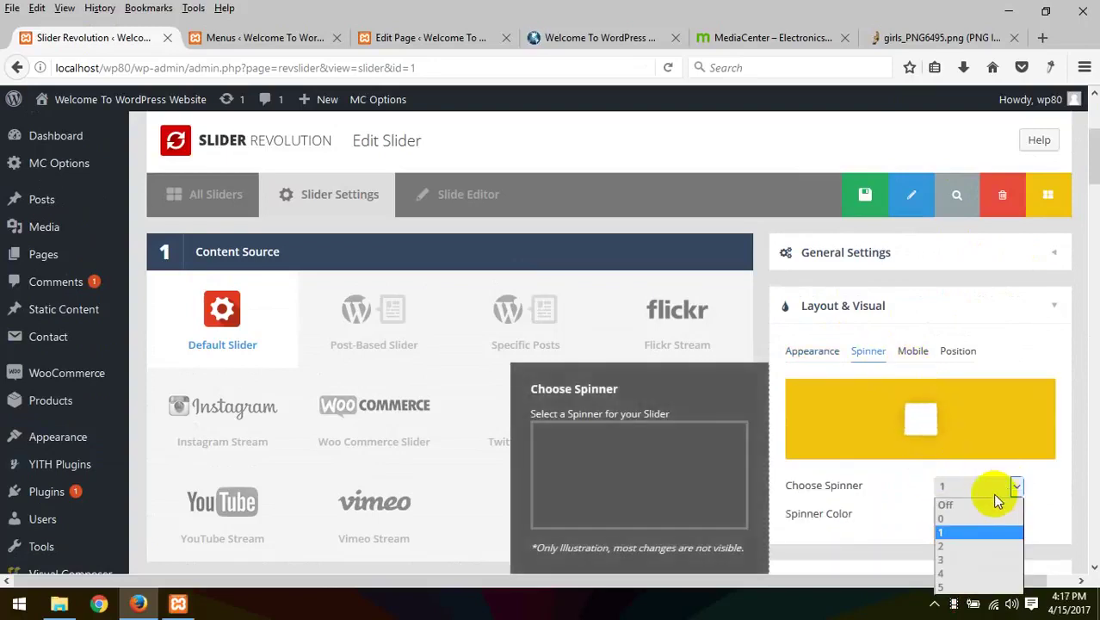
left_click(968, 559)
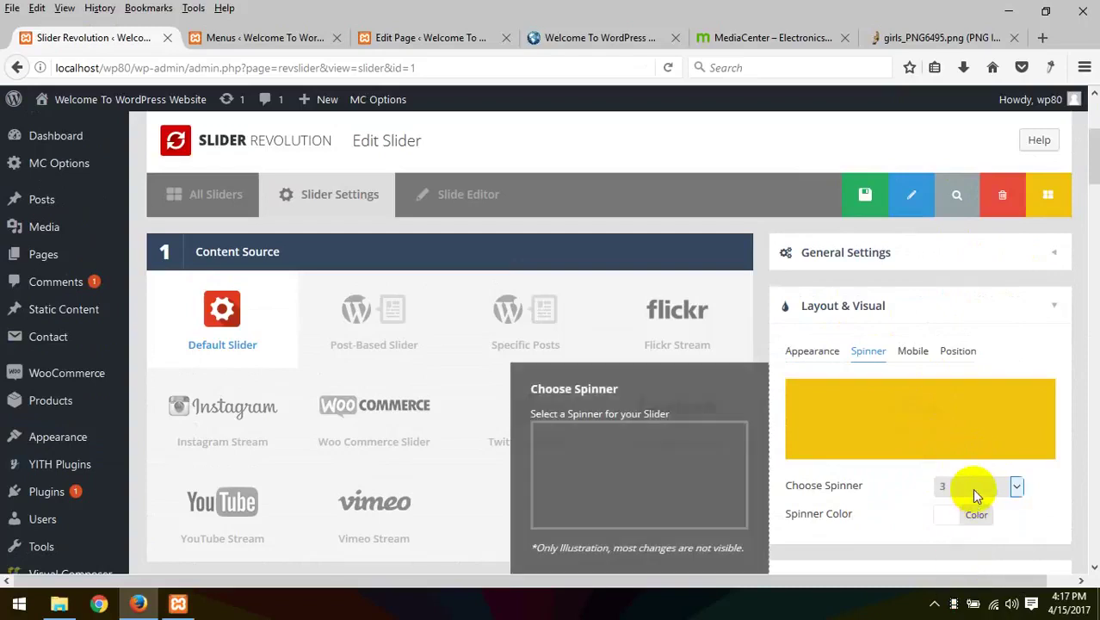
left_click(971, 488)
left_click(964, 573)
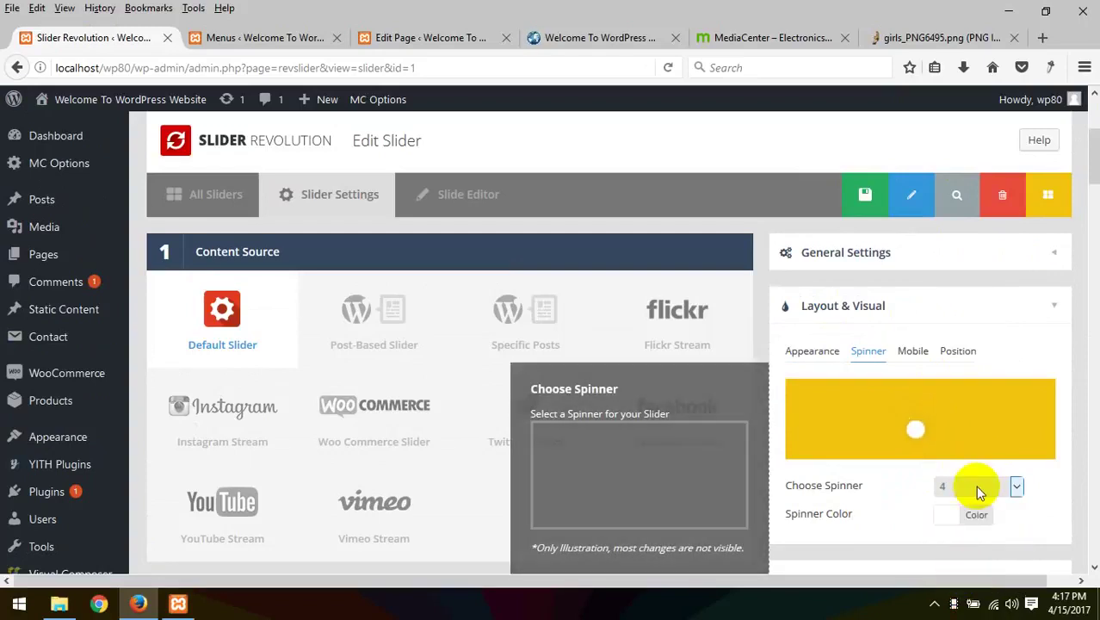
Step: Review the slider's Mobile and Position layout options and save the slider settings
left_click(914, 350)
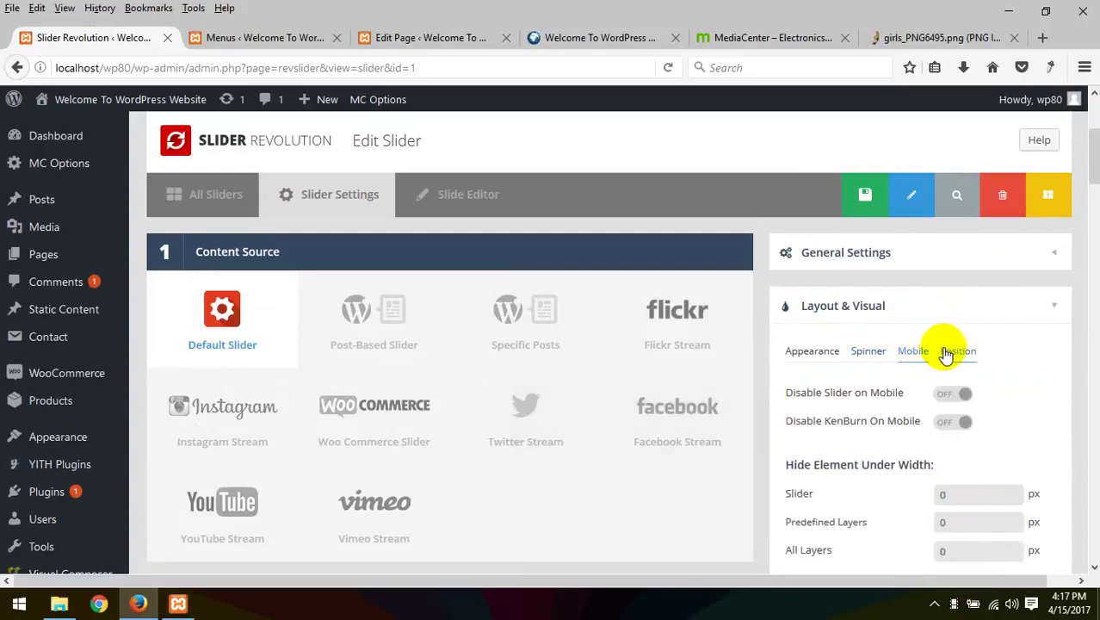
left_click(946, 353)
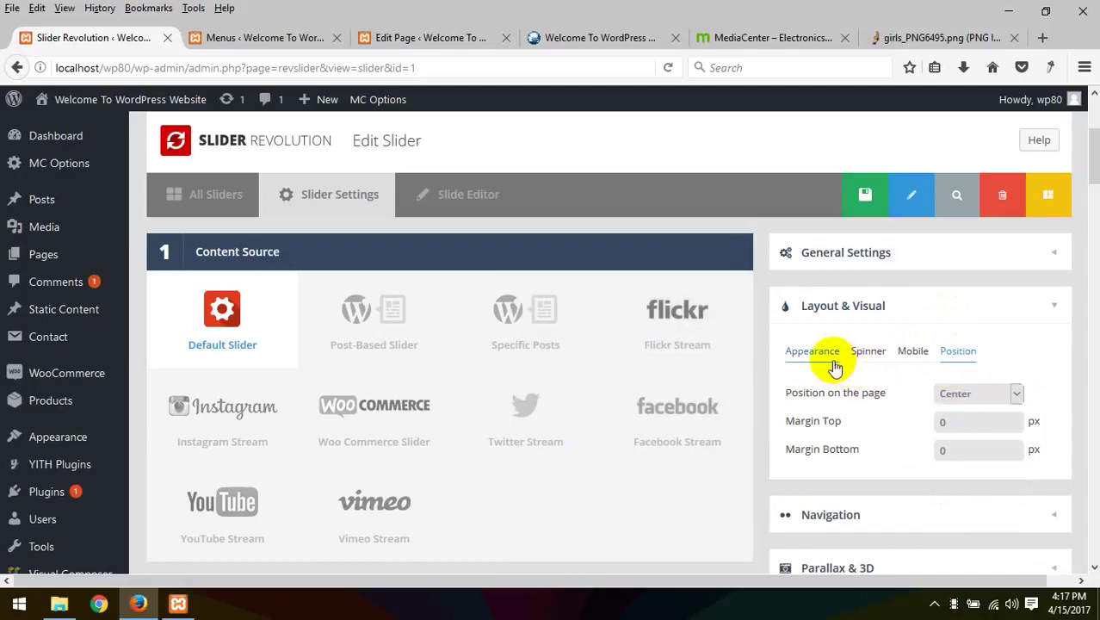
left_click(801, 201)
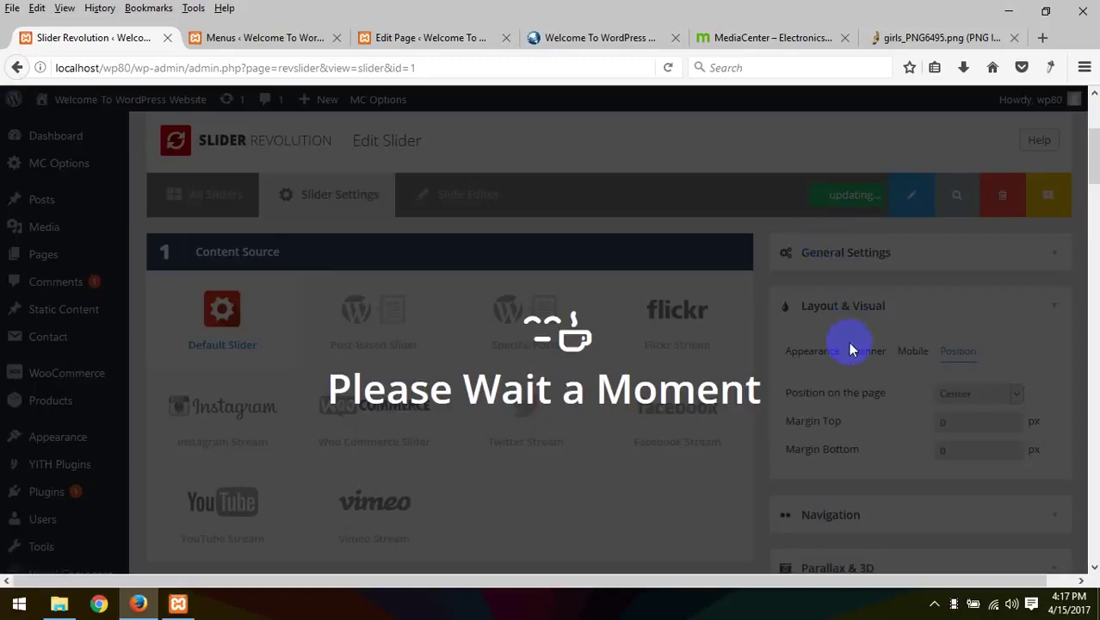
Step: Enable bullets in the slider's Navigation settings
scroll(866, 352, "down", 1)
scroll(866, 352, "down", 1)
left_click(1007, 426)
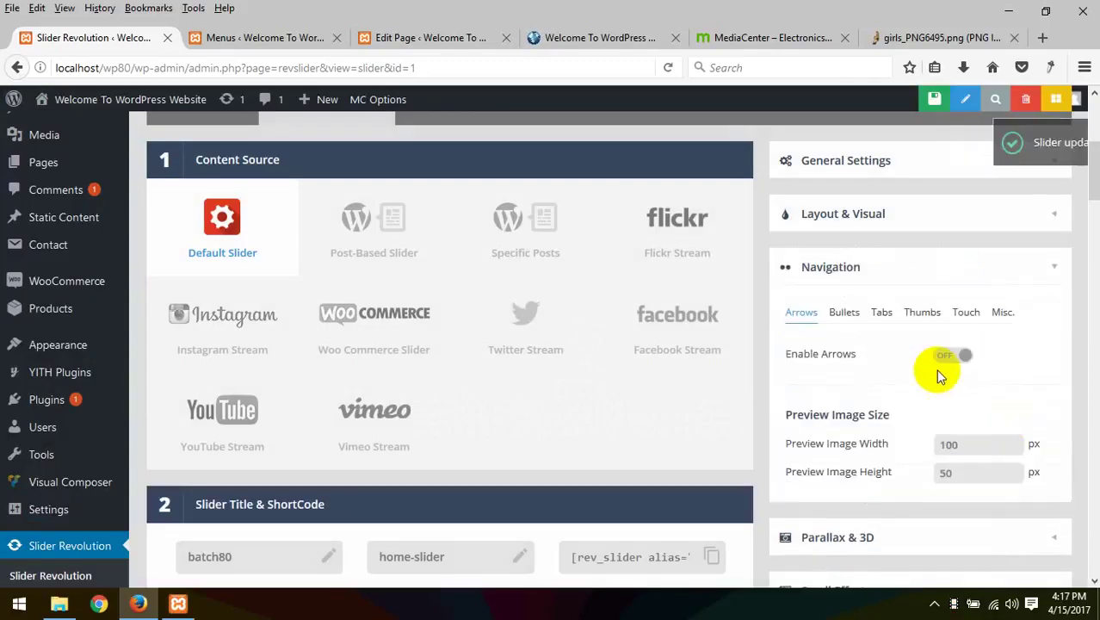
mouse_move(930, 352)
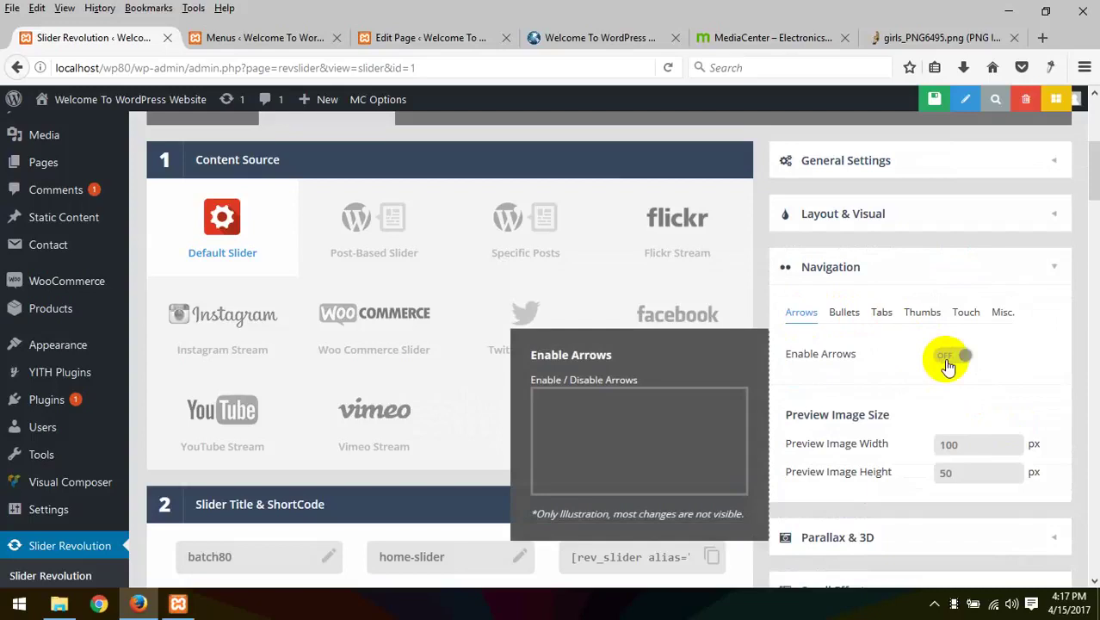
left_click(847, 316)
mouse_move(835, 354)
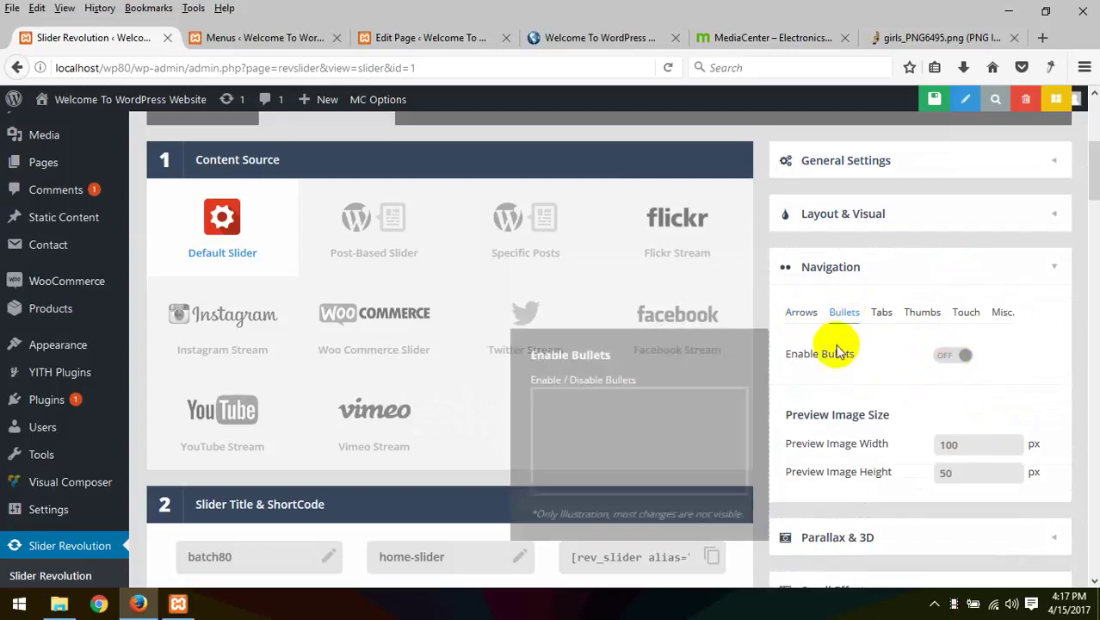
left_click(956, 356)
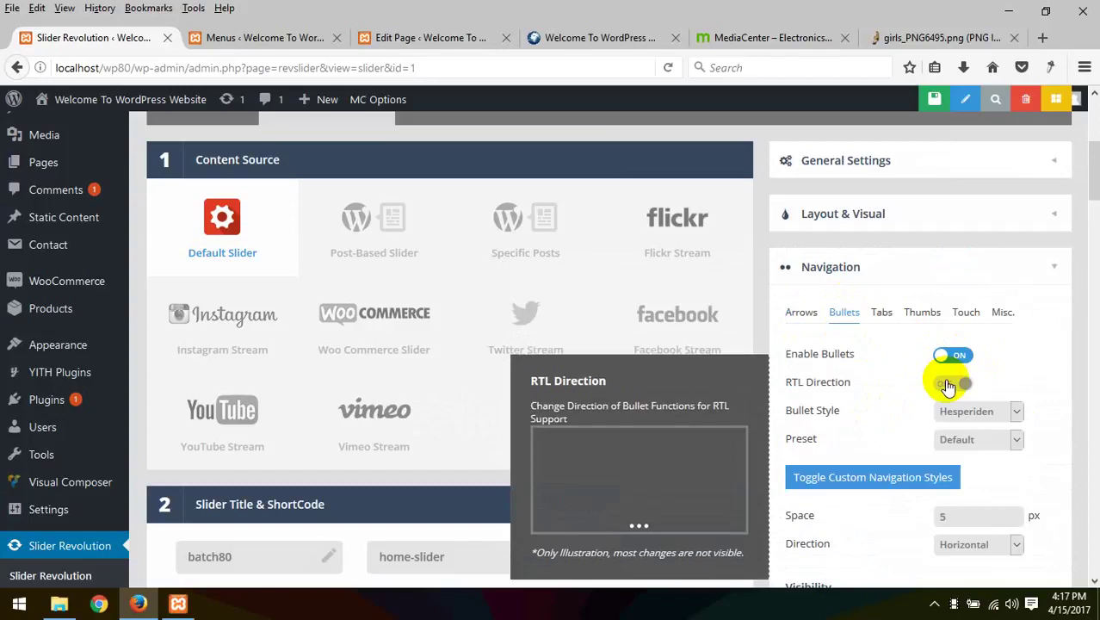
Step: Compare the Hesperiden and Uranus bullet styles with Metis, and set the slider's bullet style to Metis
left_click(802, 313)
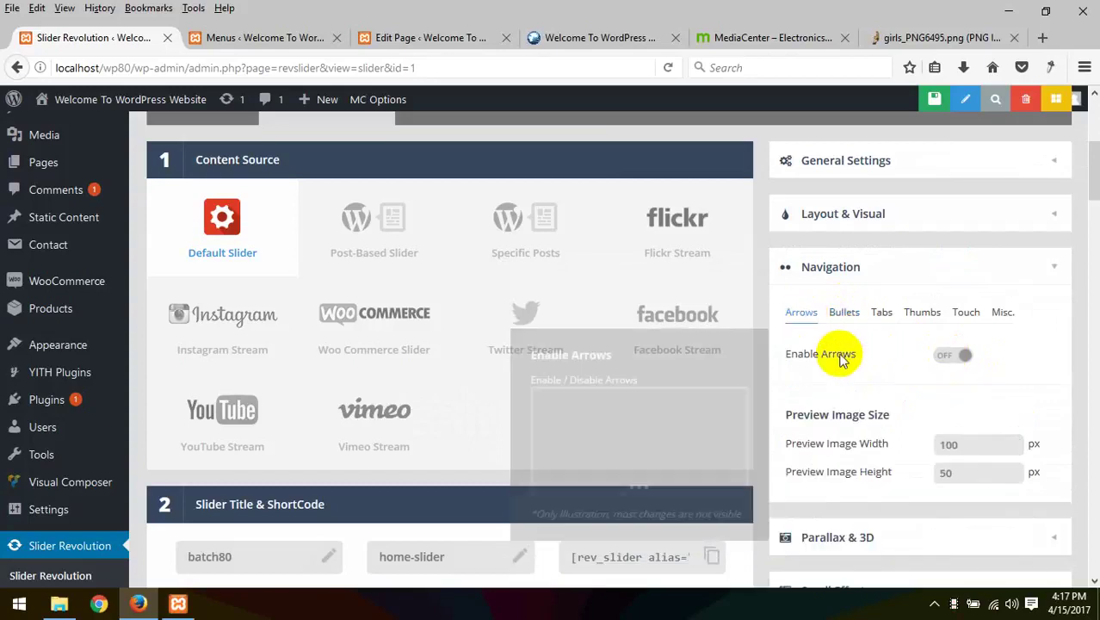
left_click(847, 314)
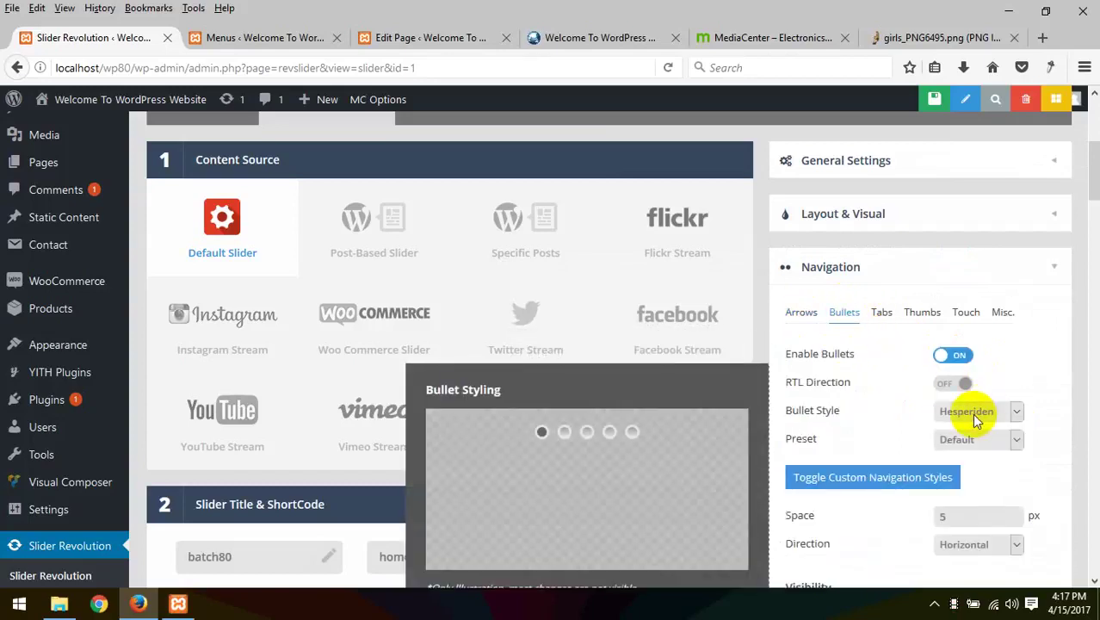
left_click(988, 413)
left_click(968, 365)
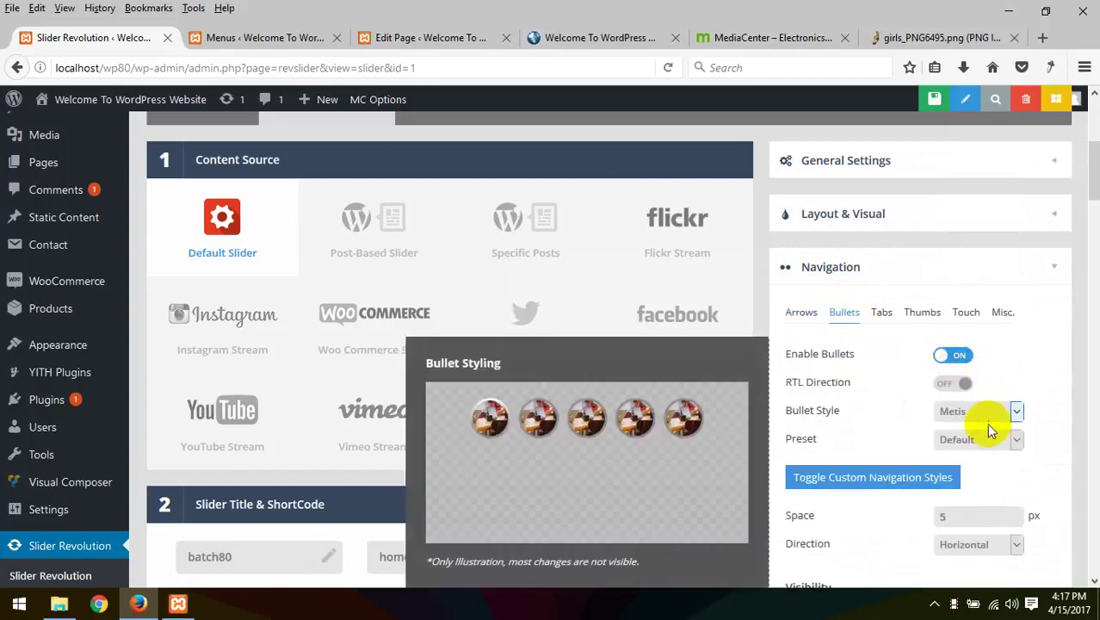
left_click(986, 417)
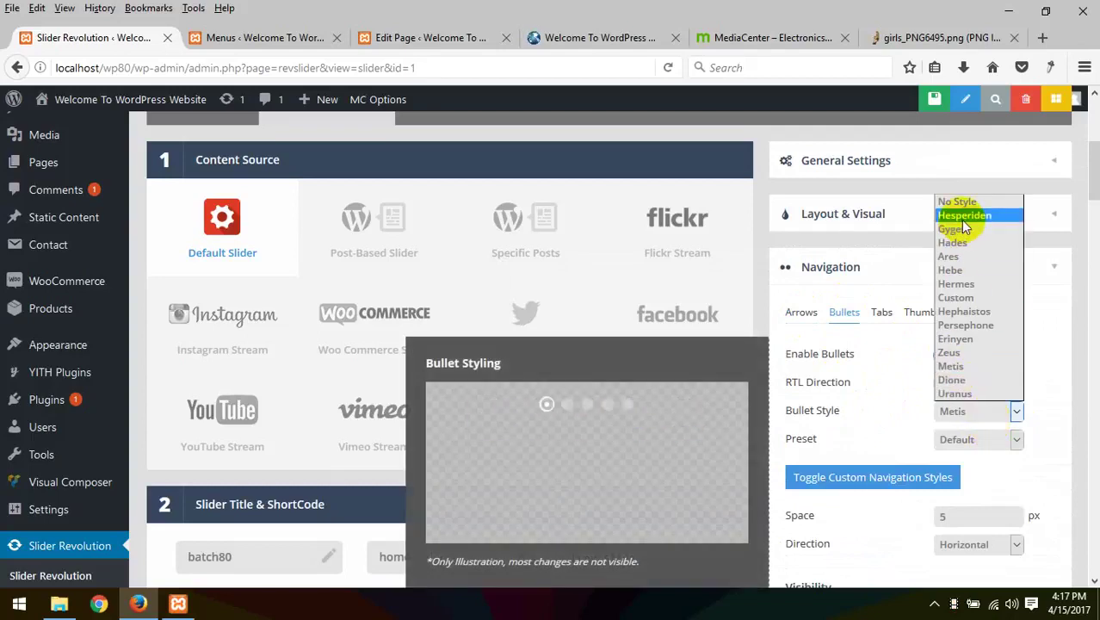
left_click(960, 219)
left_click(989, 413)
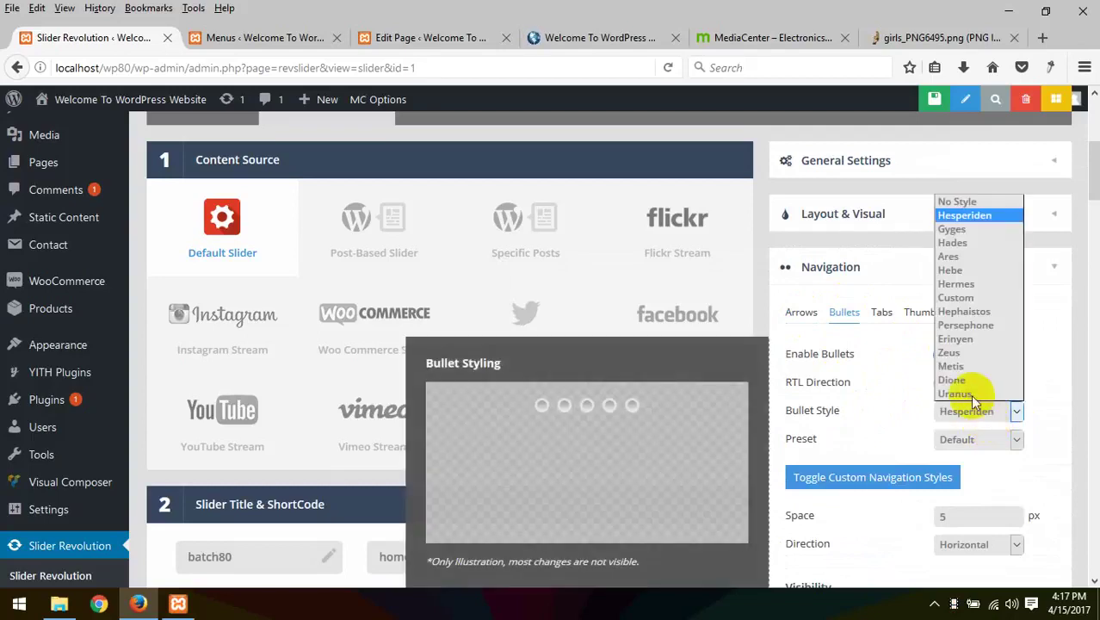
left_click(957, 393)
left_click(984, 417)
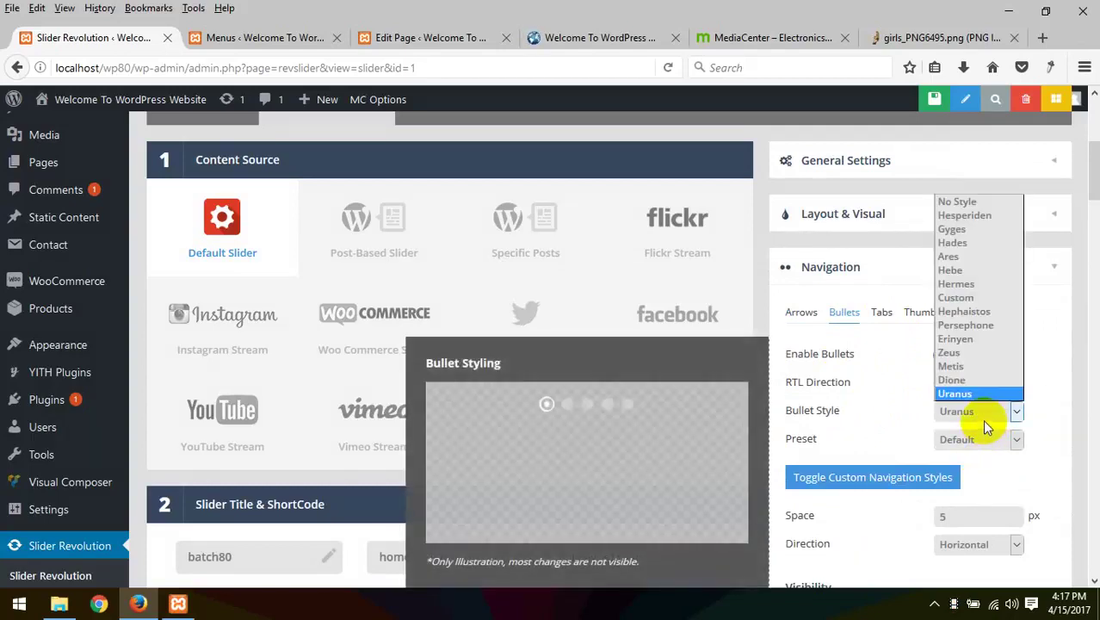
left_click(964, 365)
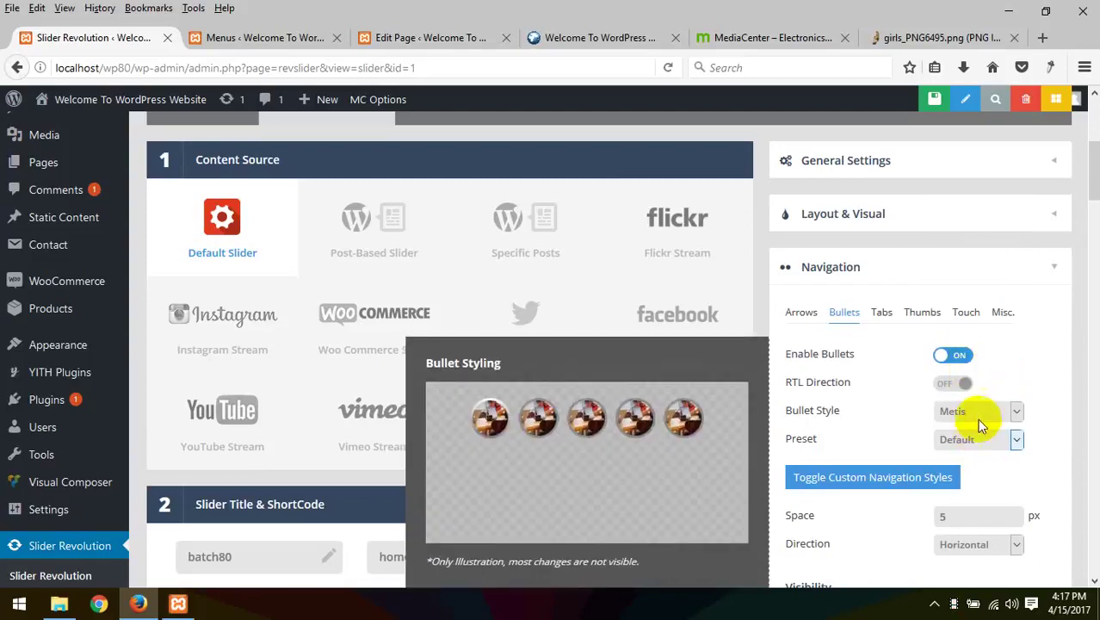
Step: Turn on RTL Direction for the slider's bullets and save the slider settings
mouse_move(957, 391)
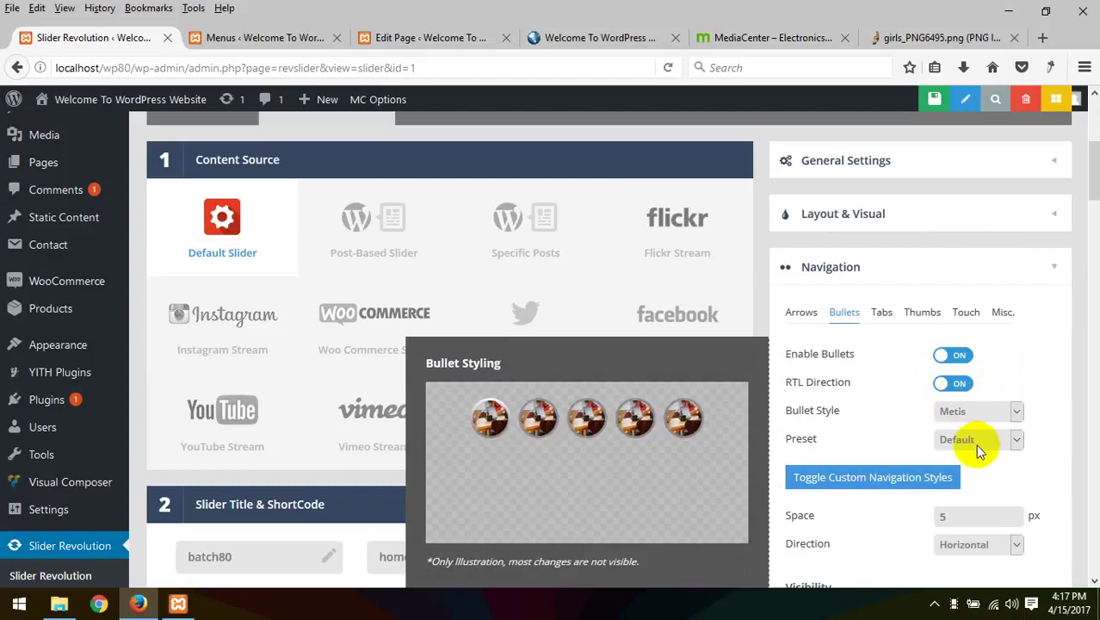
scroll(979, 435, "down", 2)
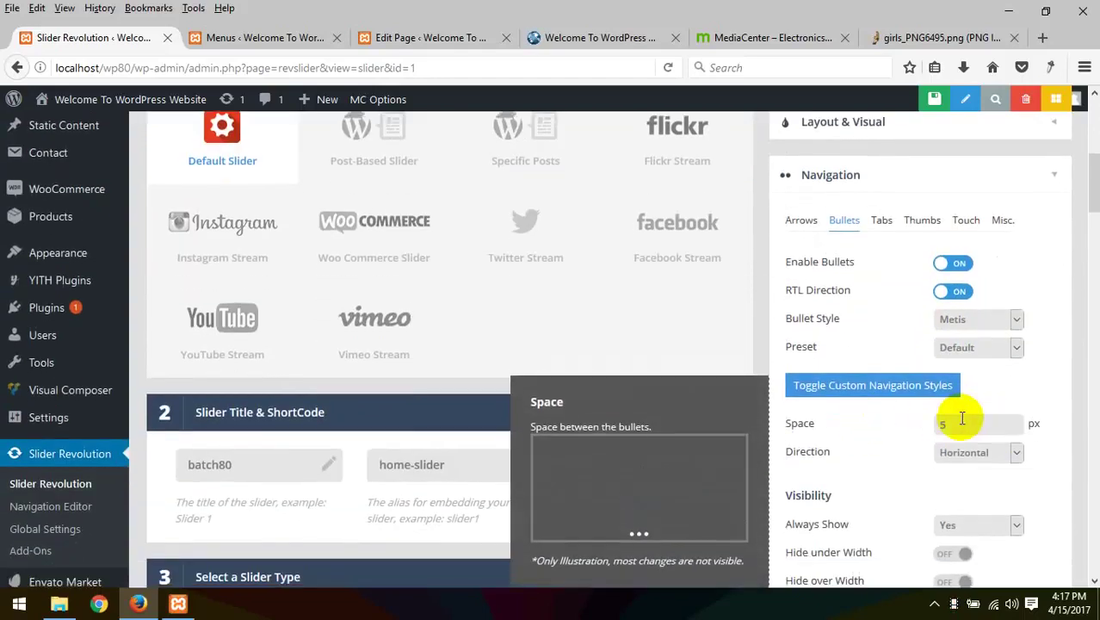
left_click(898, 101)
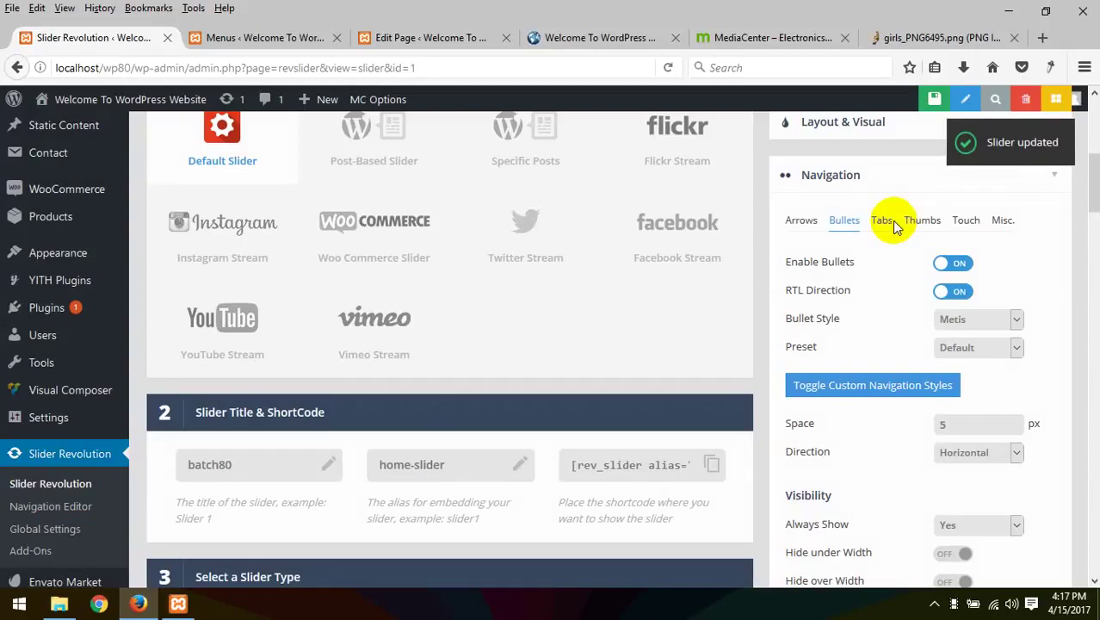
Step: Reload the site's home page and switch between the slides with the thumbnail bullets to test them
mouse_move(877, 253)
scroll(876, 257, "up", 1)
scroll(876, 254, "down", 5)
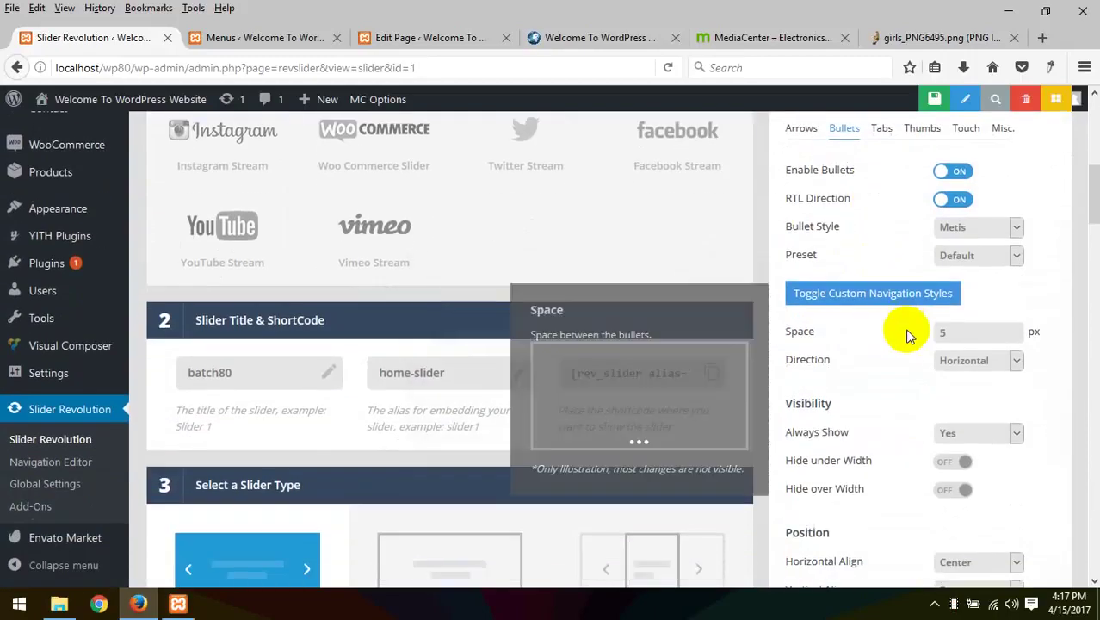
scroll(936, 354, "down", 5)
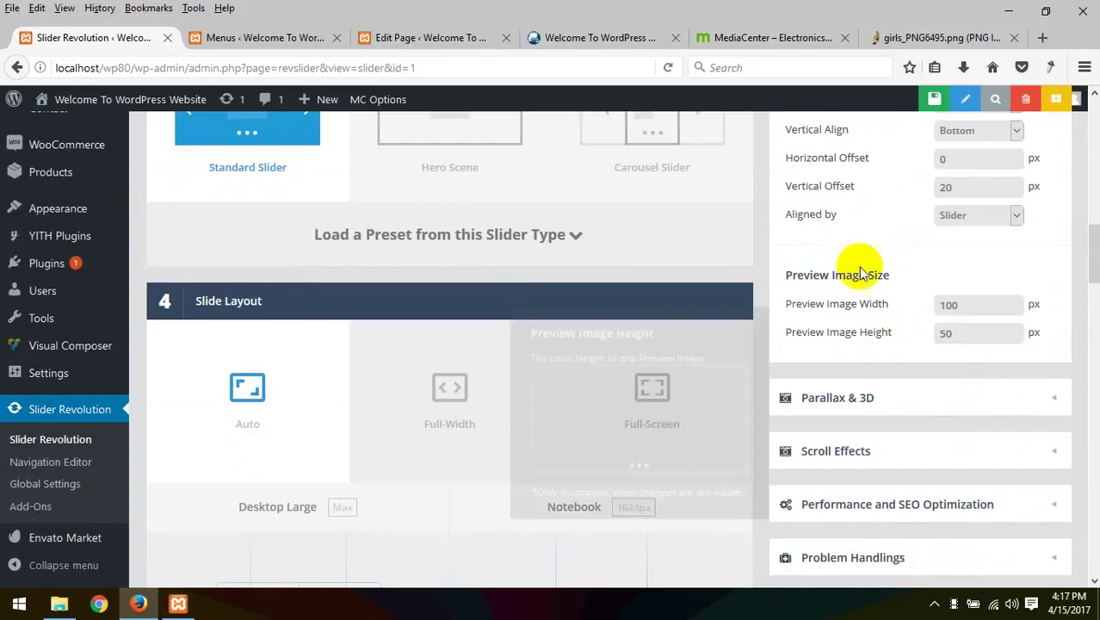
scroll(854, 270, "up", 10)
left_click(559, 37)
right_click(497, 203)
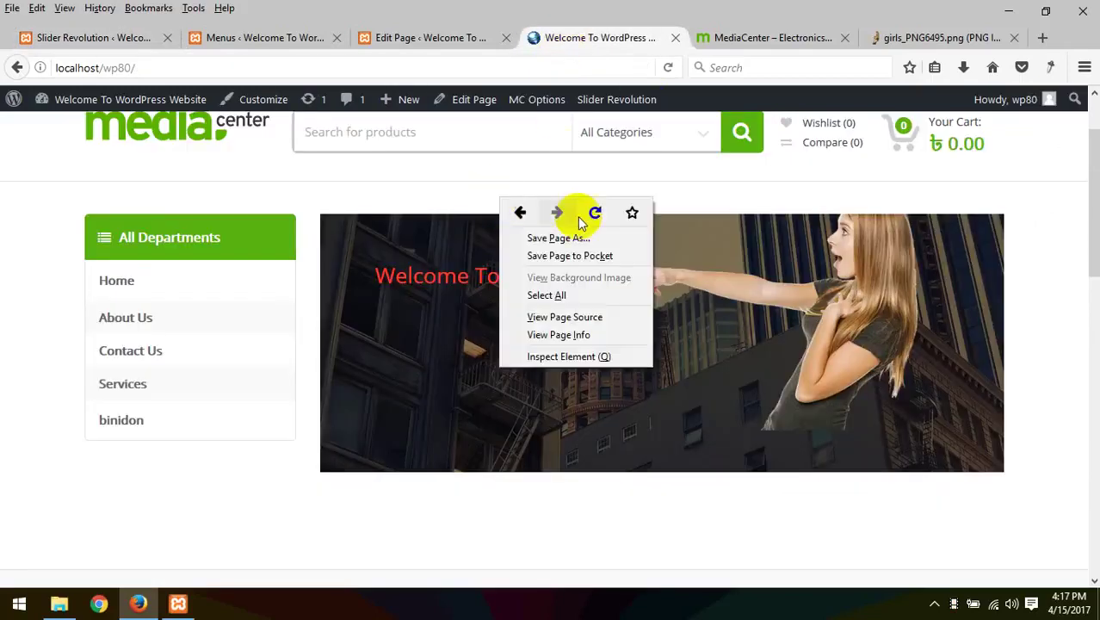
left_click(594, 214)
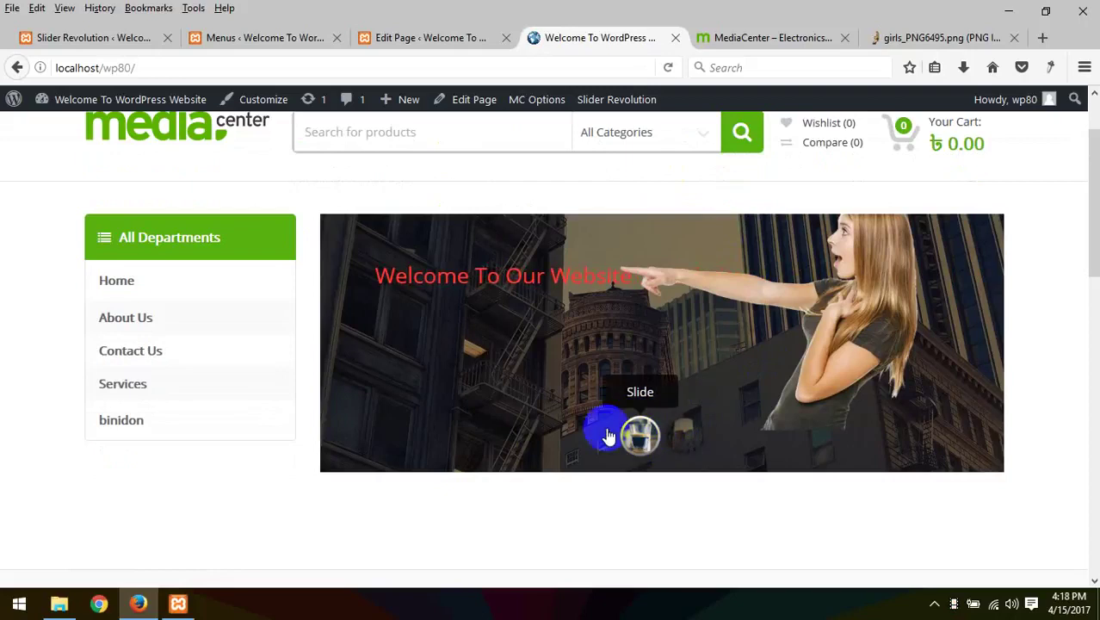
left_click(639, 435)
left_click(682, 438)
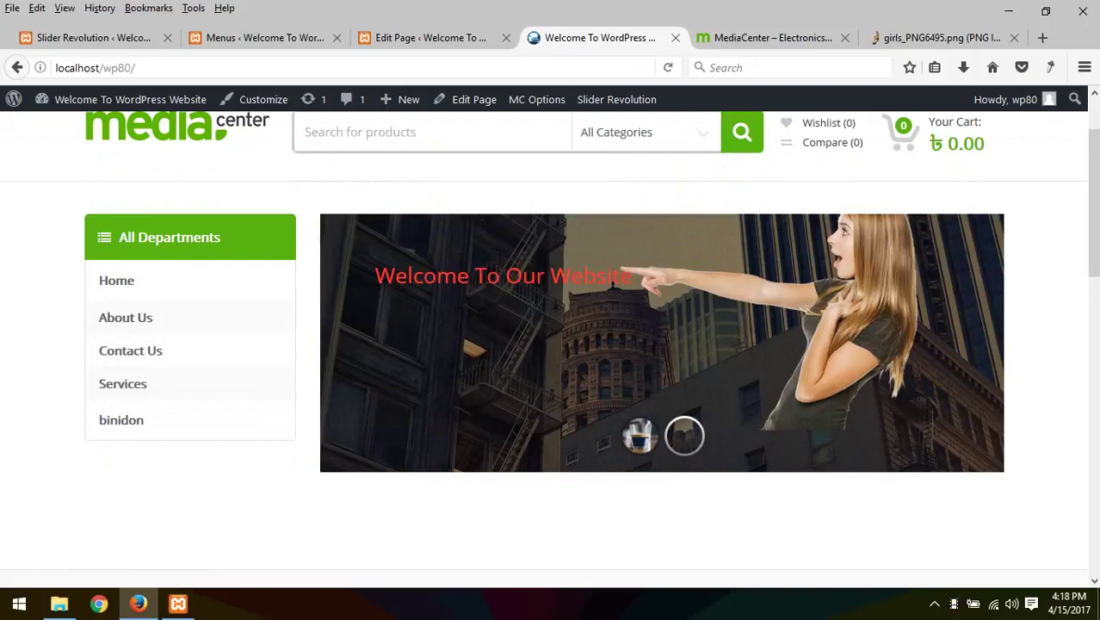
left_click(647, 436)
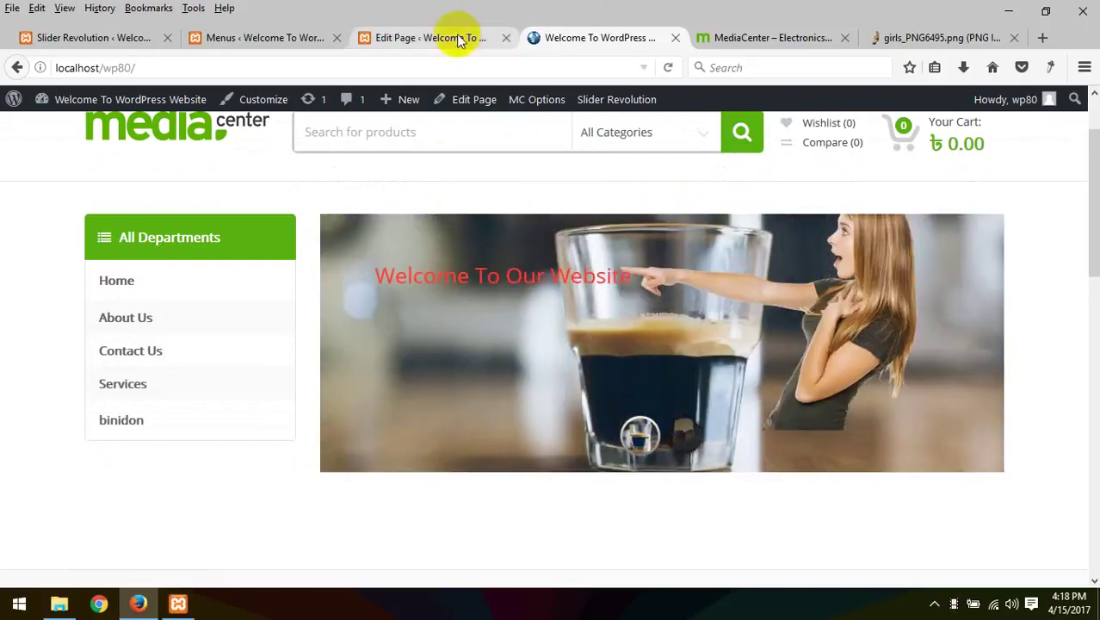
Step: Return to the slider settings and set the Shadow Type to 1 in the Layout & Visual appearance options
left_click(275, 37)
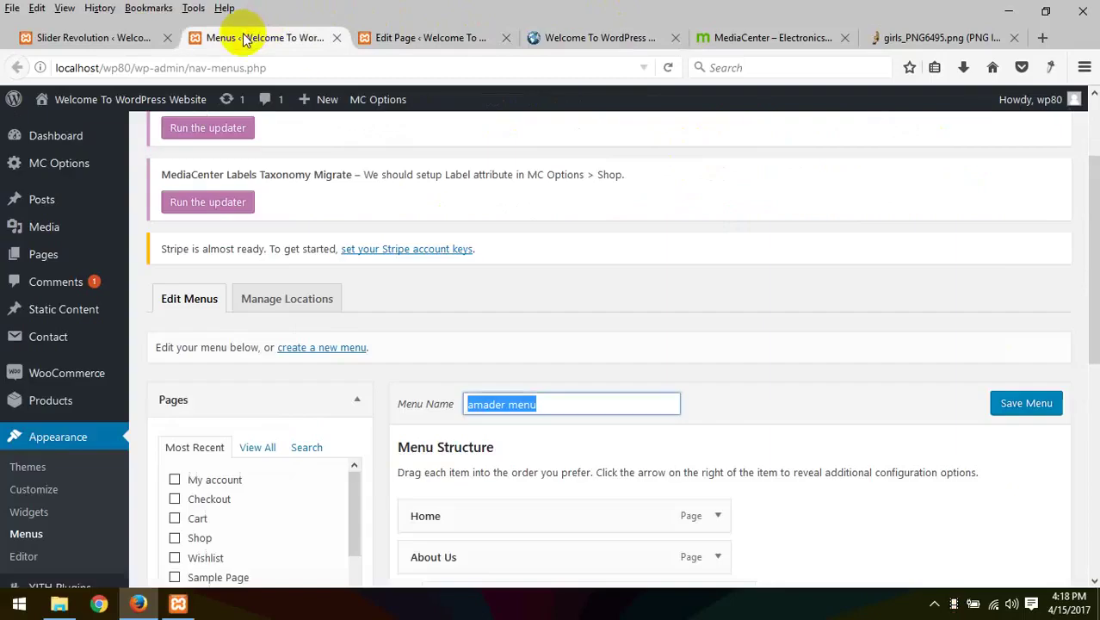
left_click(135, 37)
scroll(861, 293, "up", 3)
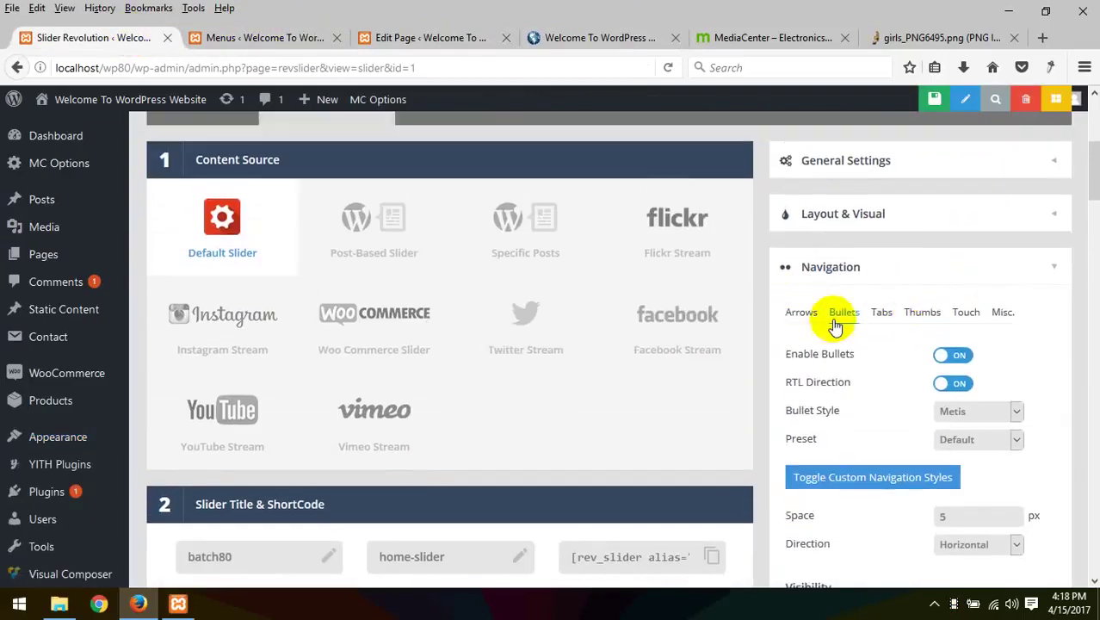
left_click(852, 226)
left_click(867, 260)
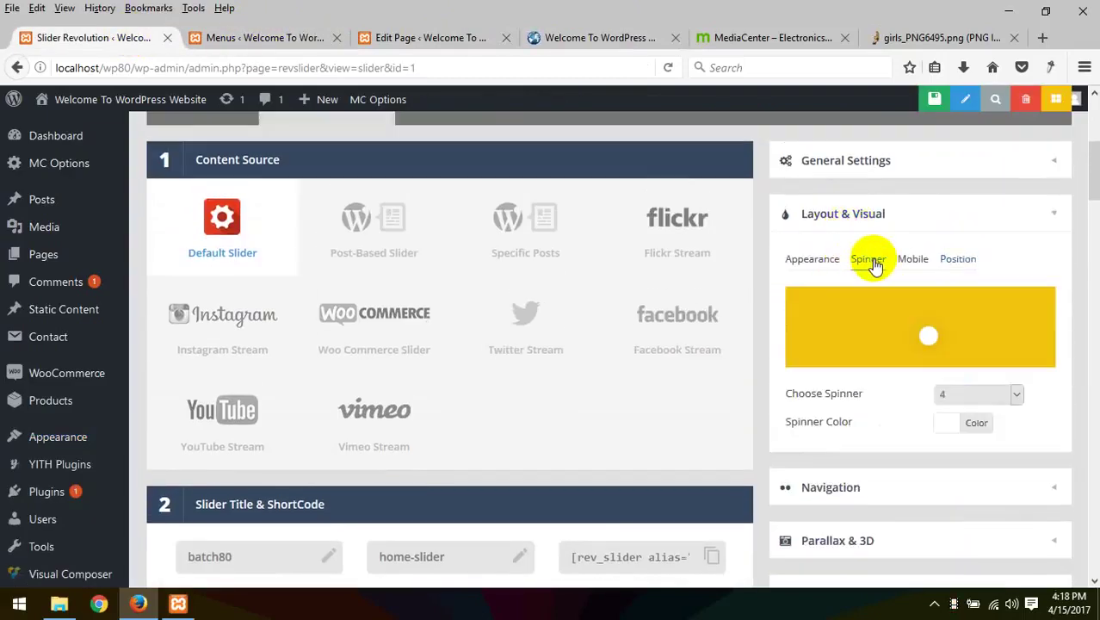
left_click(914, 260)
left_click(796, 259)
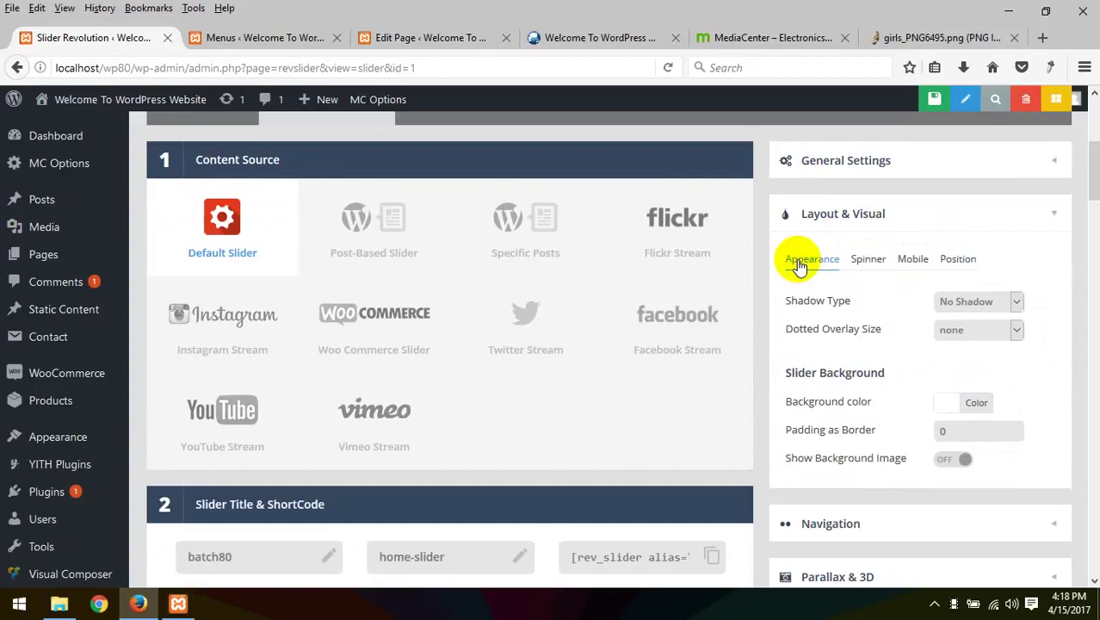
left_click(950, 306)
left_click(944, 334)
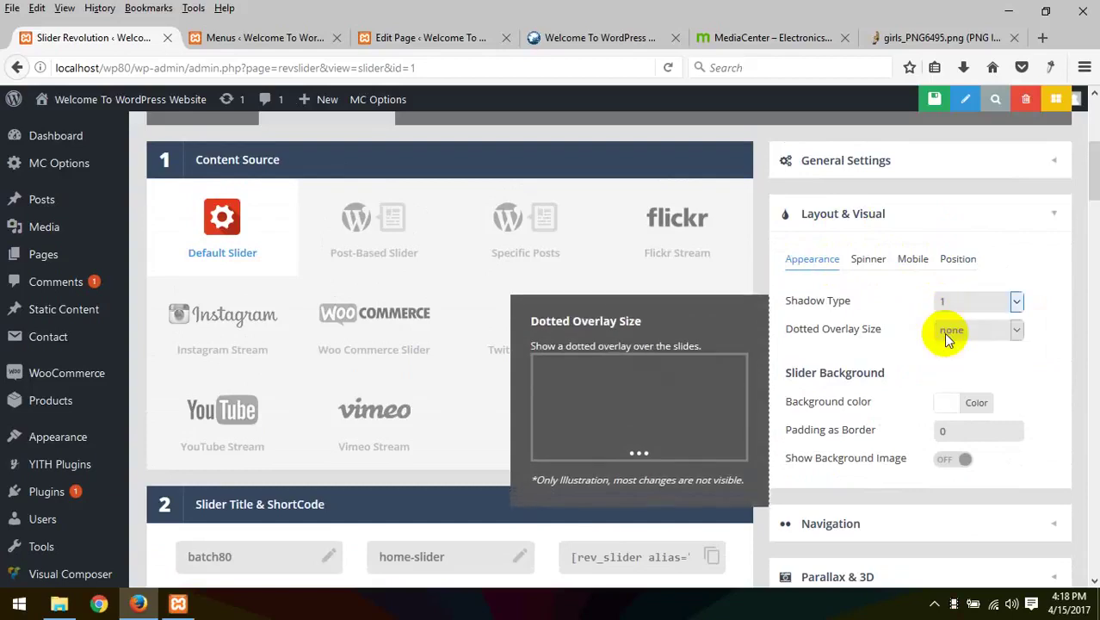
left_click(961, 303)
left_click(977, 301)
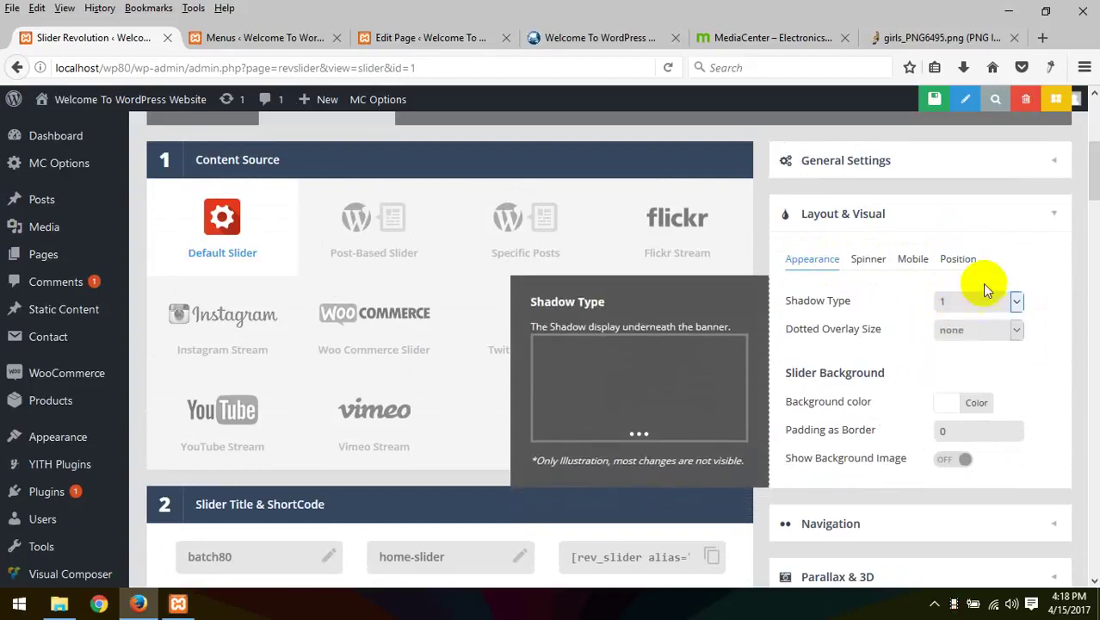
left_click(942, 460)
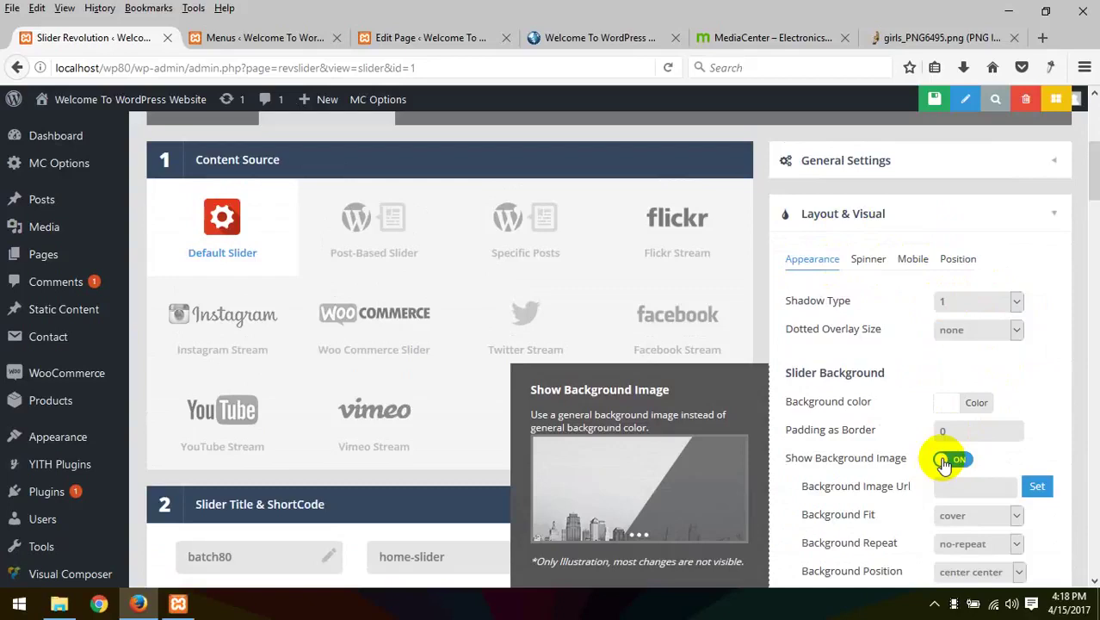
left_click(943, 462)
left_click(944, 464)
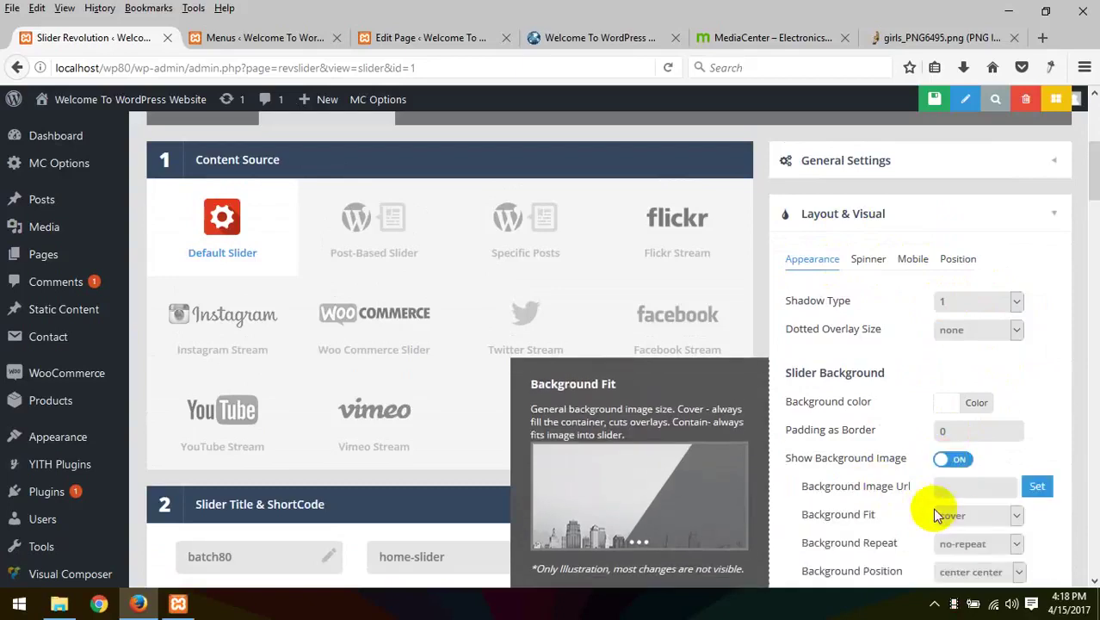
left_click(947, 462)
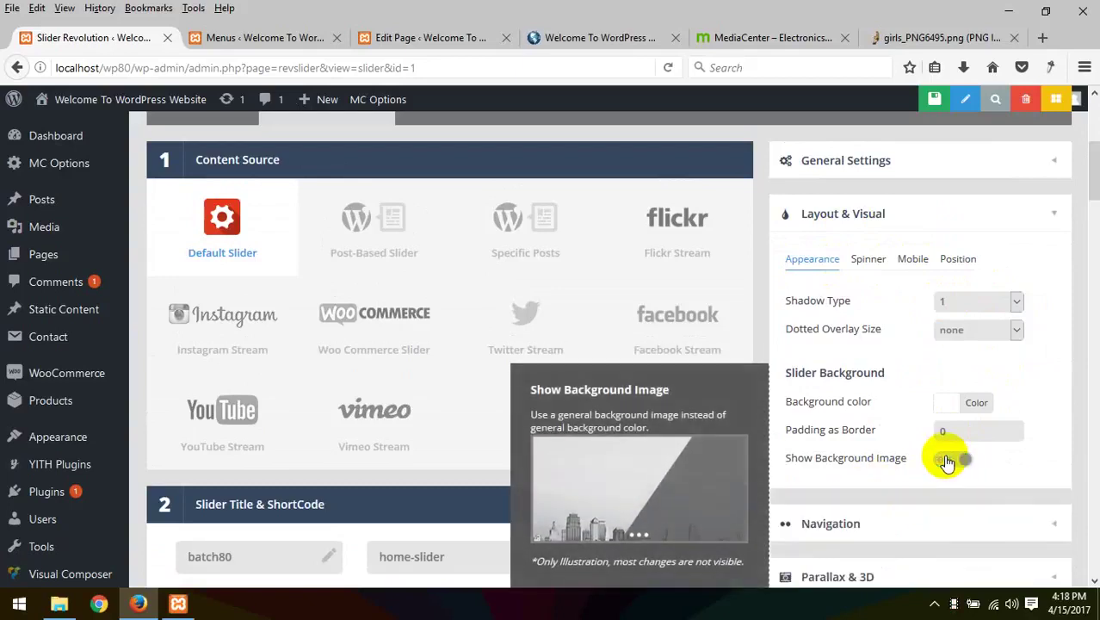
Step: Enable arrows in the slider's Navigation settings
scroll(912, 430, "down", 2)
left_click(987, 435)
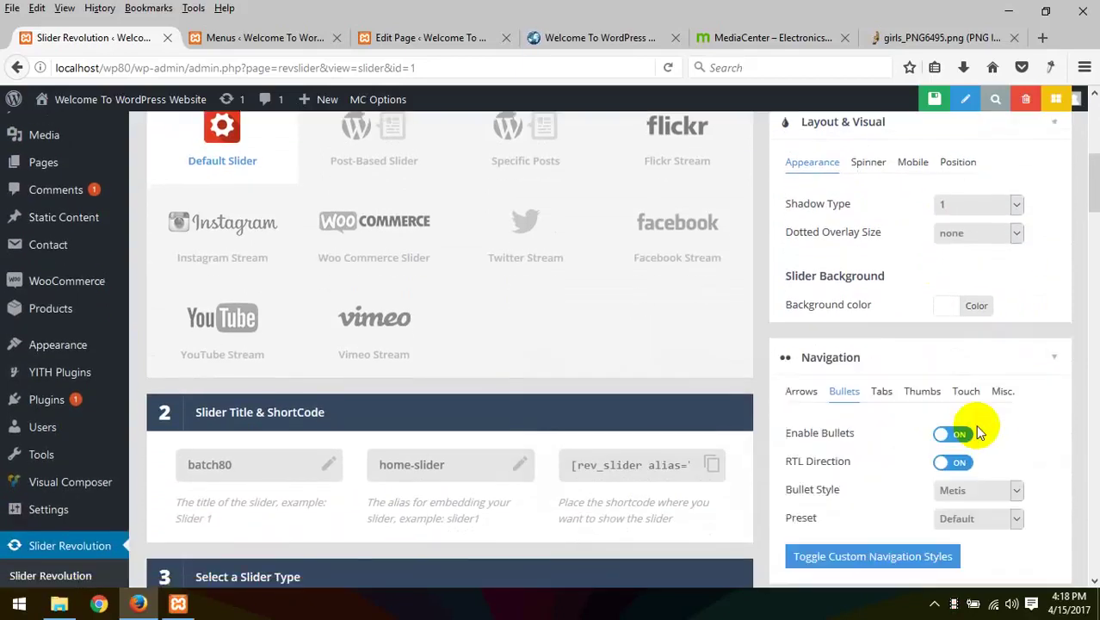
left_click(805, 222)
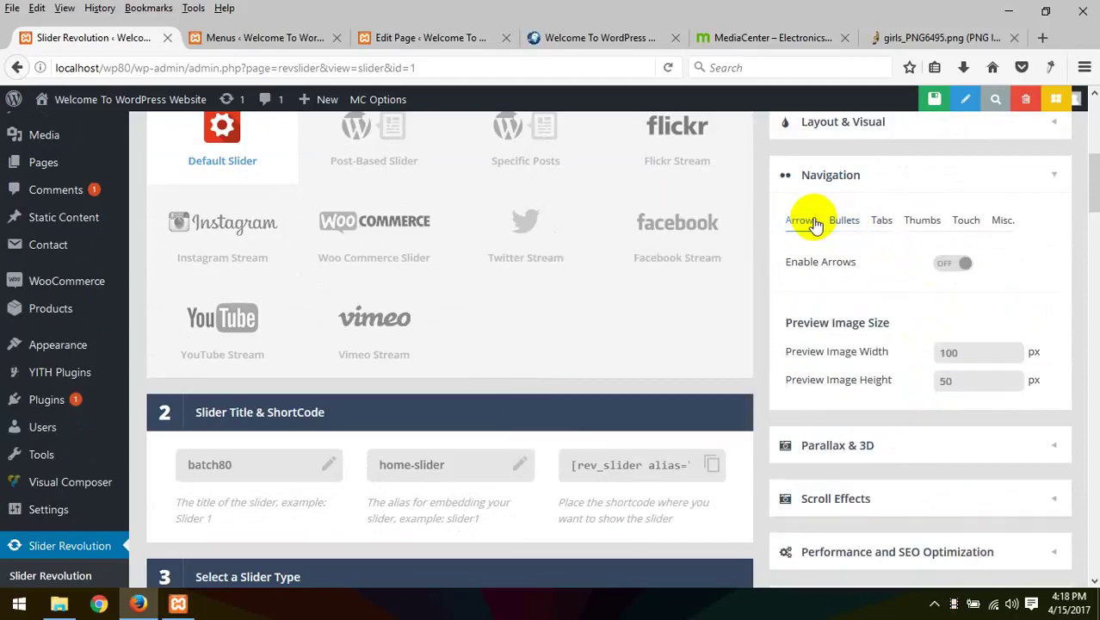
left_click(949, 263)
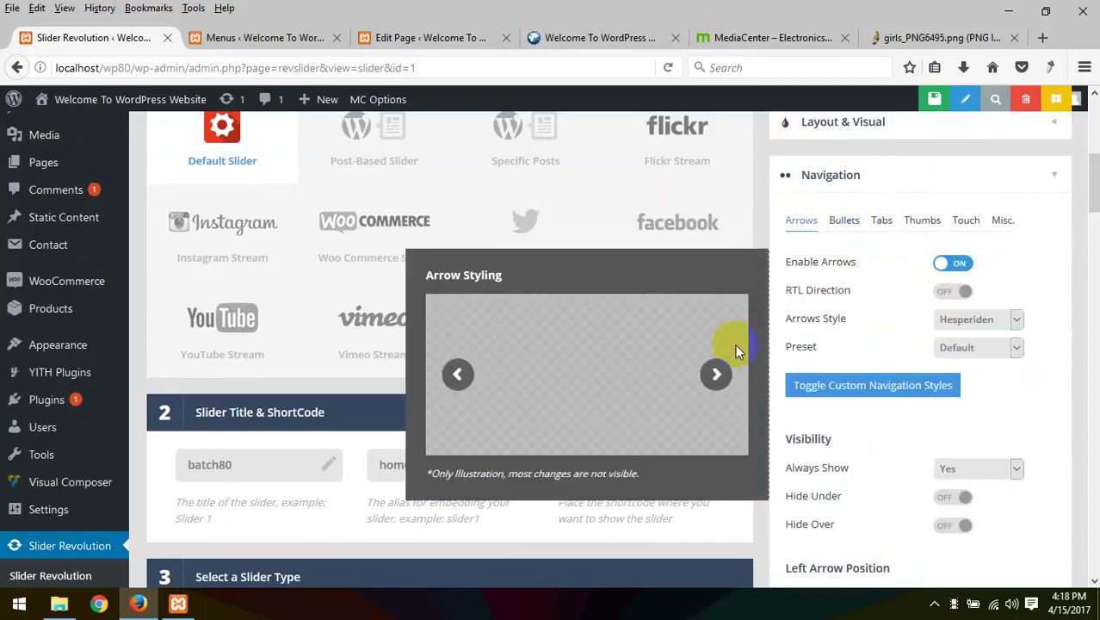
Step: Compare the Gyges, Hades and Hermes arrow styles, set the slider's Arrows Style to Erinyen and save the slider settings
left_click(979, 319)
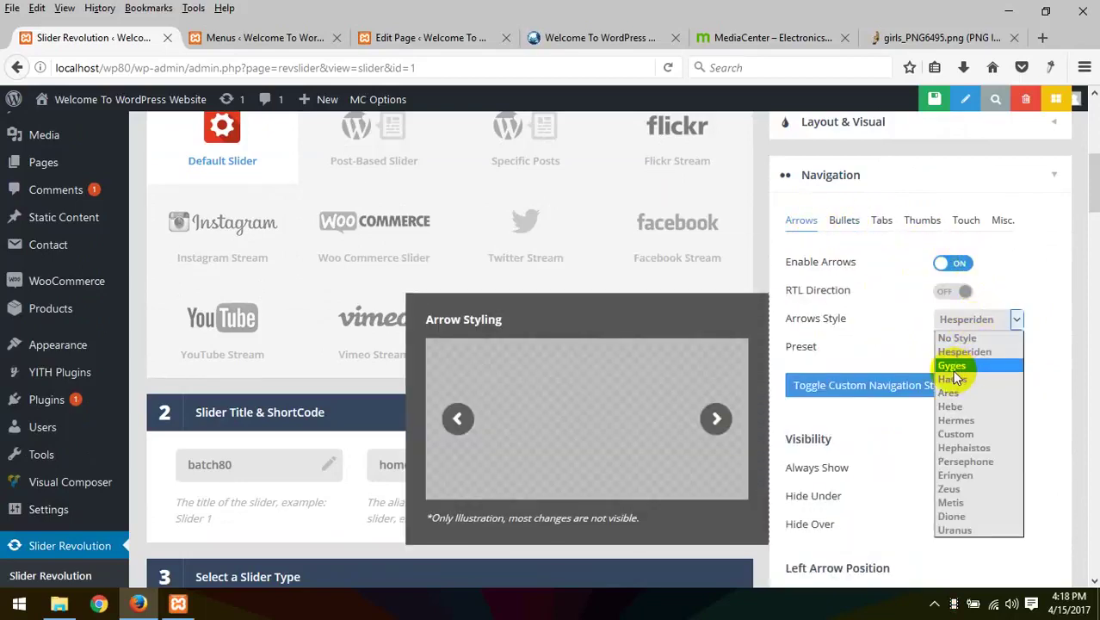
left_click(952, 366)
left_click(970, 319)
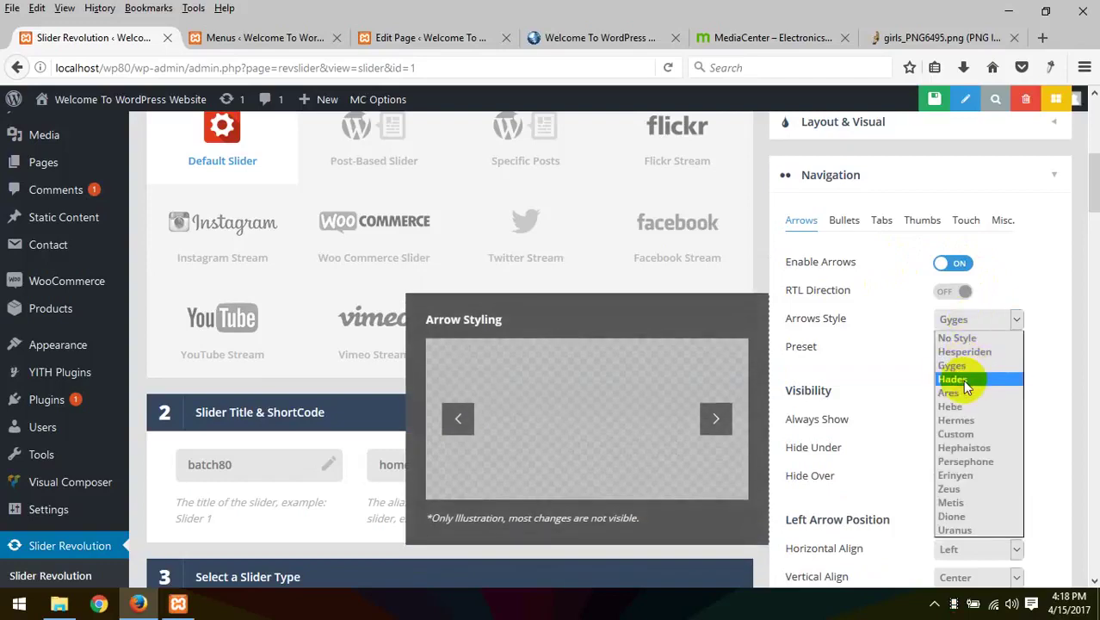
left_click(964, 380)
left_click(970, 325)
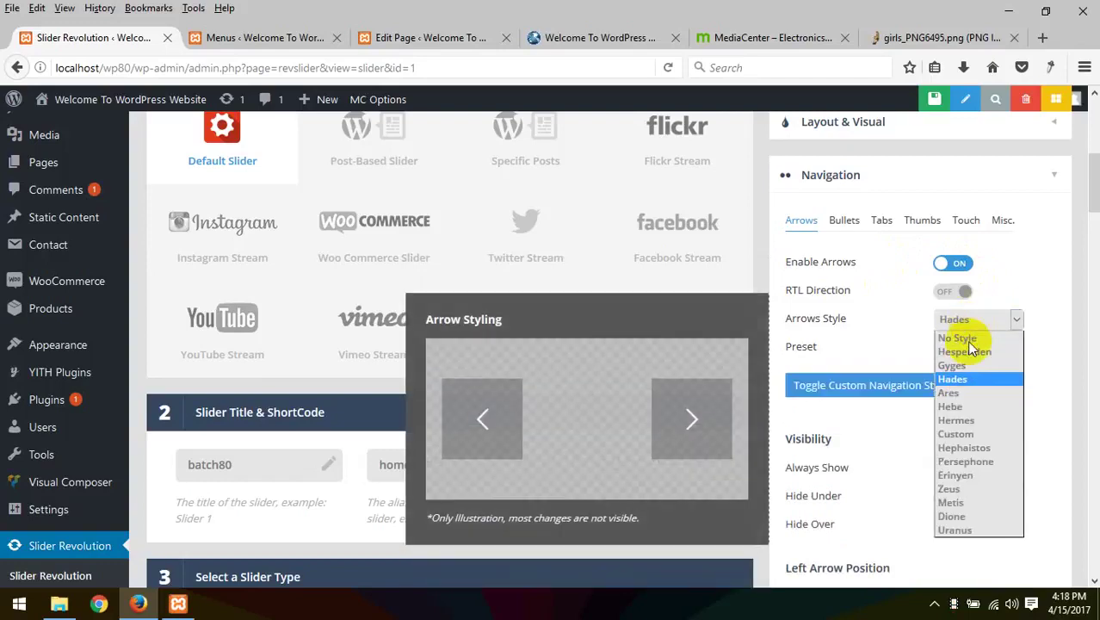
left_click(955, 420)
left_click(970, 320)
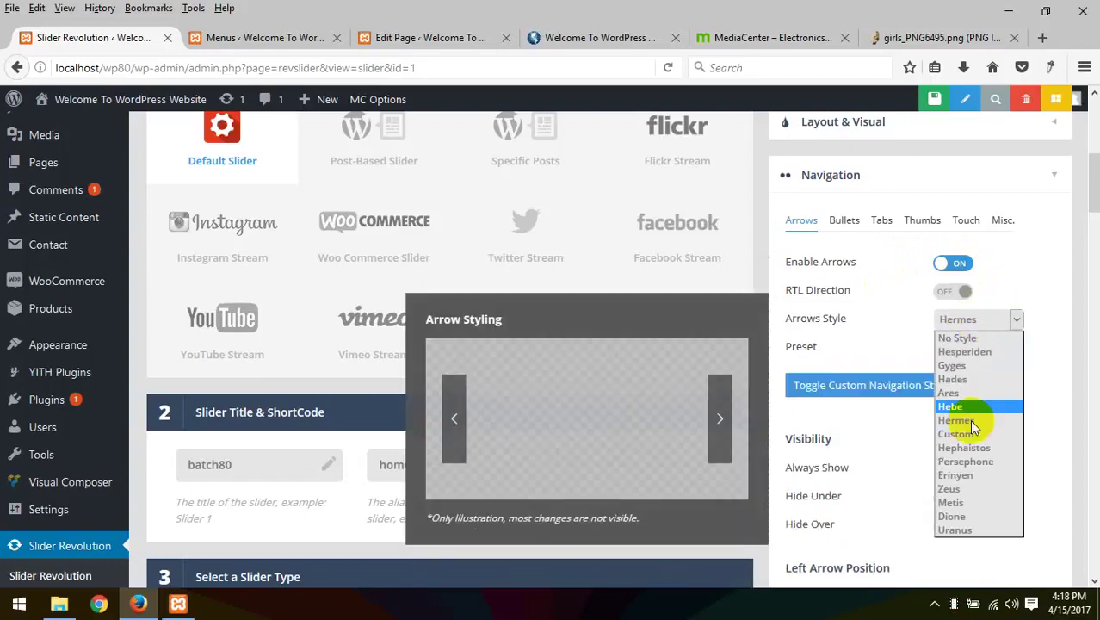
left_click(954, 474)
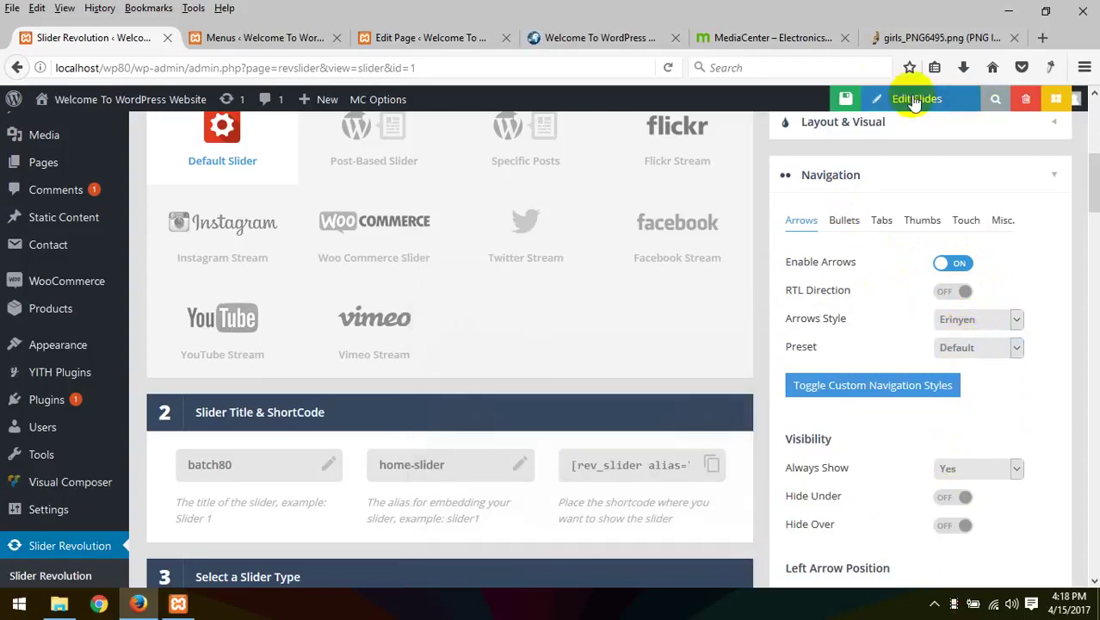
left_click(846, 99)
Step: Reload the site's home page and move through the slides with the slider's next arrow to test it
left_click(762, 38)
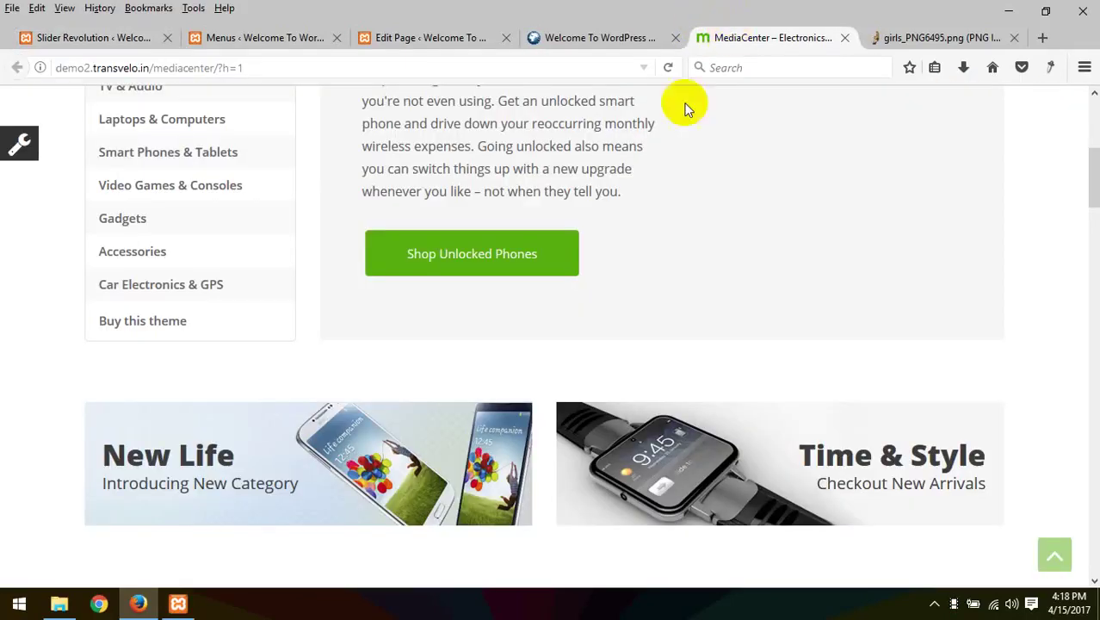
left_click(620, 38)
right_click(343, 216)
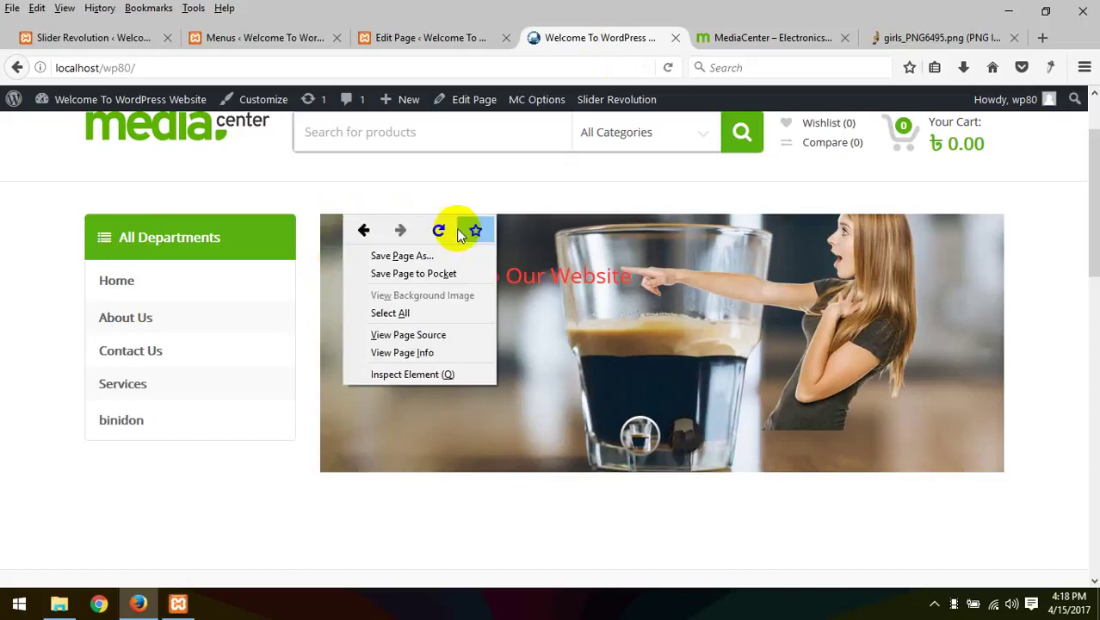
left_click(438, 230)
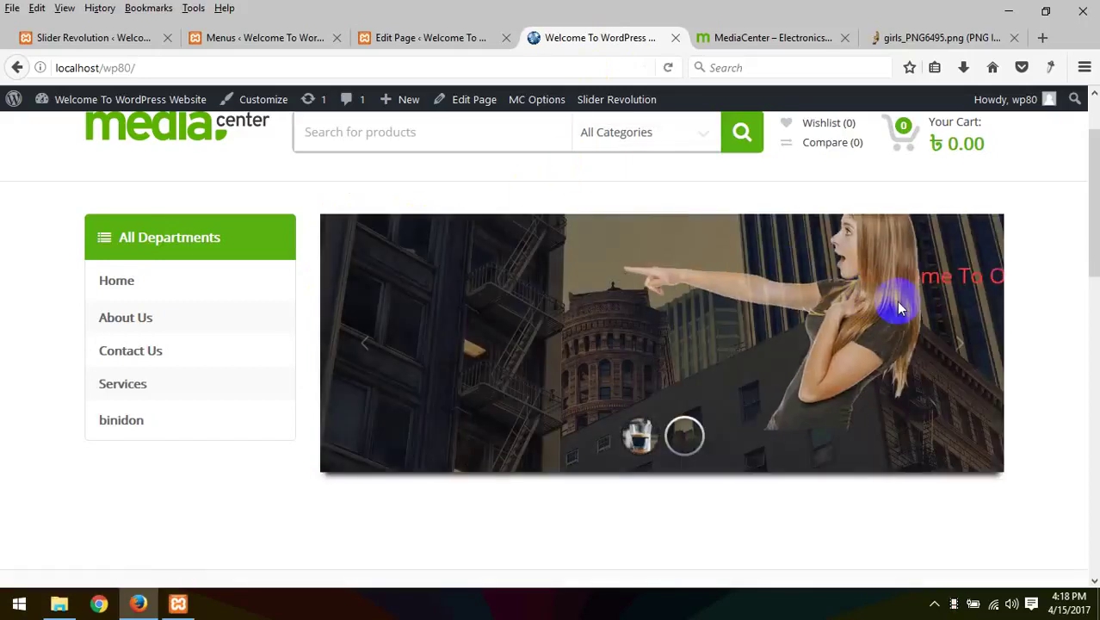
left_click(956, 338)
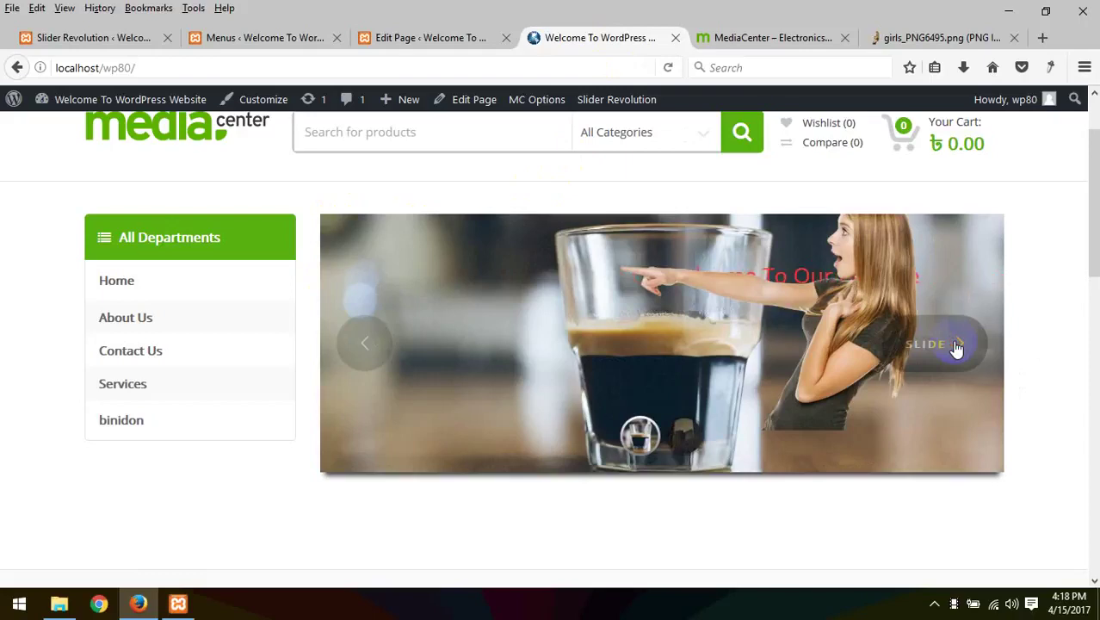
left_click(955, 345)
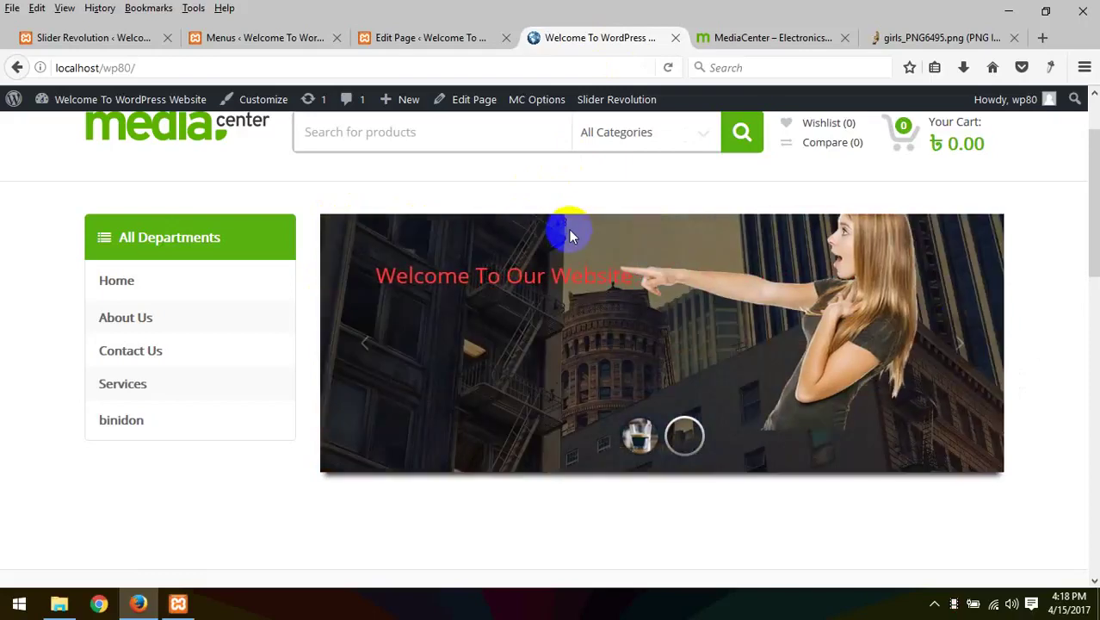
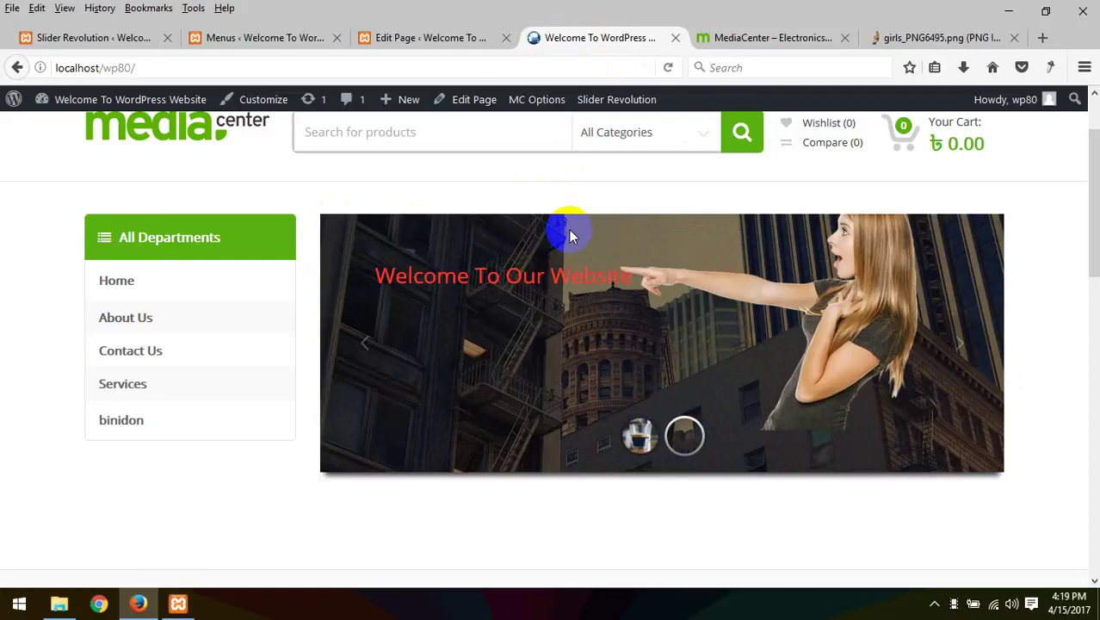
Step: Compare the Home page layout with the MediaCenter demo and examine the demo's banner section below its slider
left_click(449, 37)
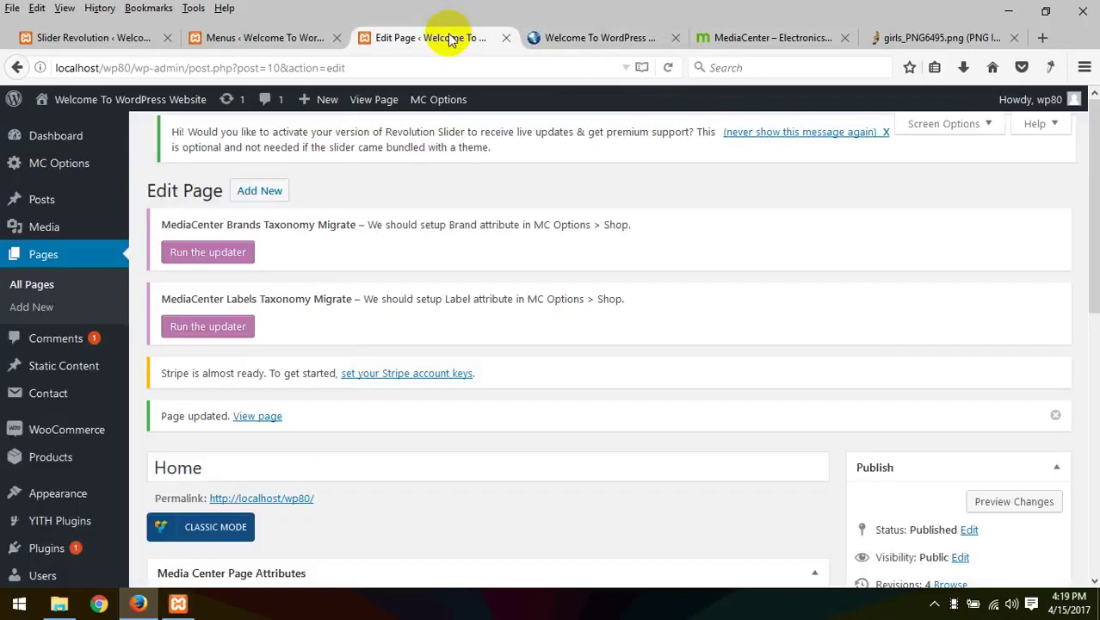
scroll(247, 259, "down", 7)
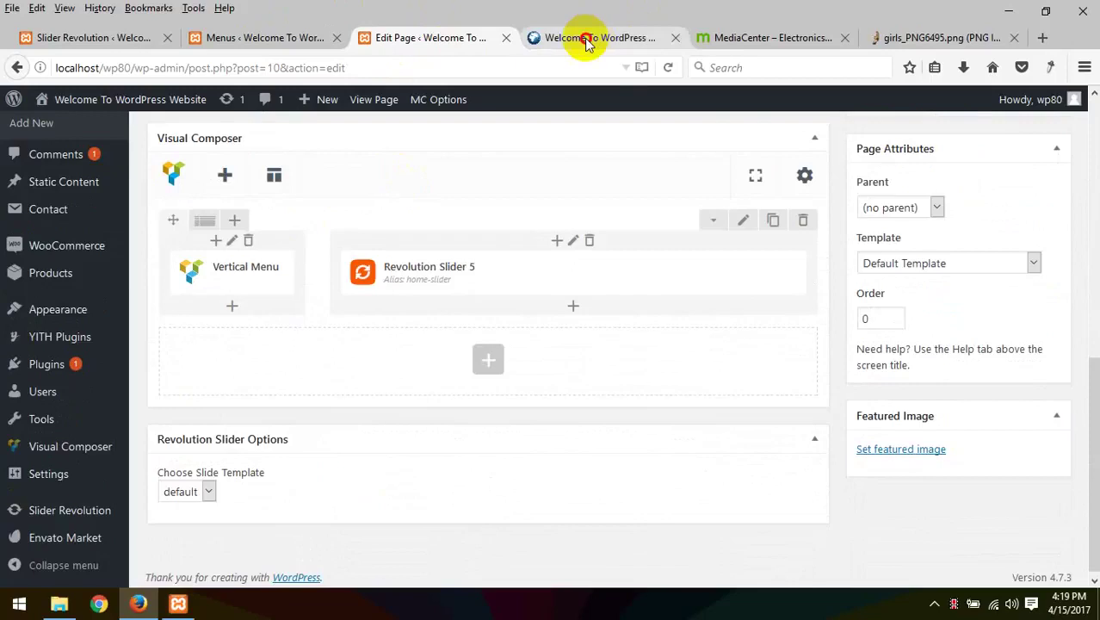
left_click(586, 38)
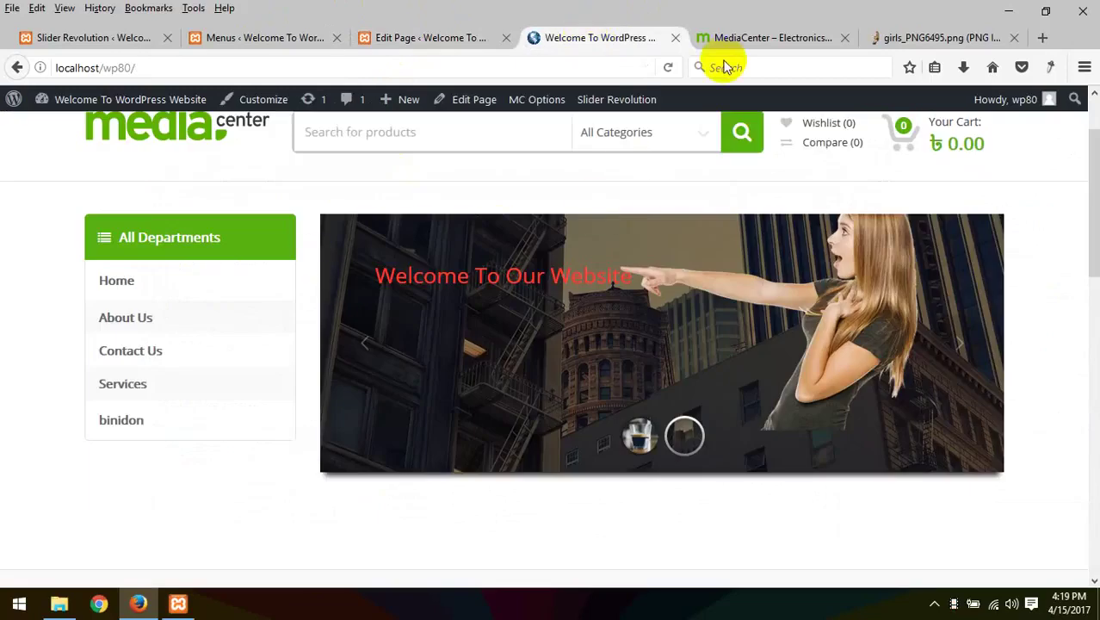
left_click(749, 38)
scroll(520, 290, "up", 4)
scroll(455, 216, "down", 3)
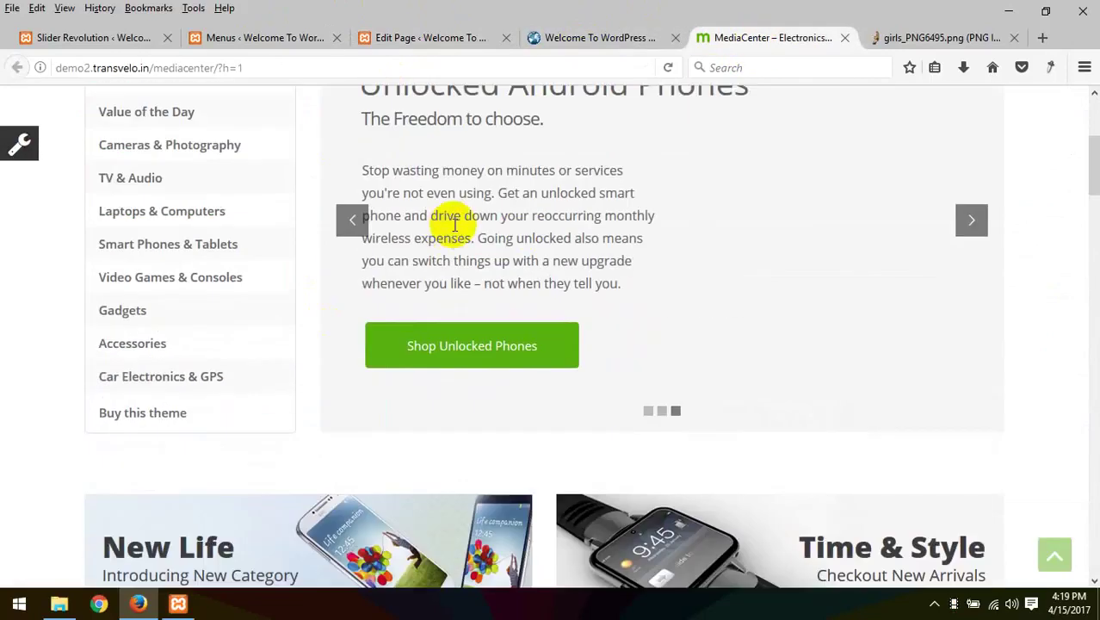
scroll(345, 219, "down", 3)
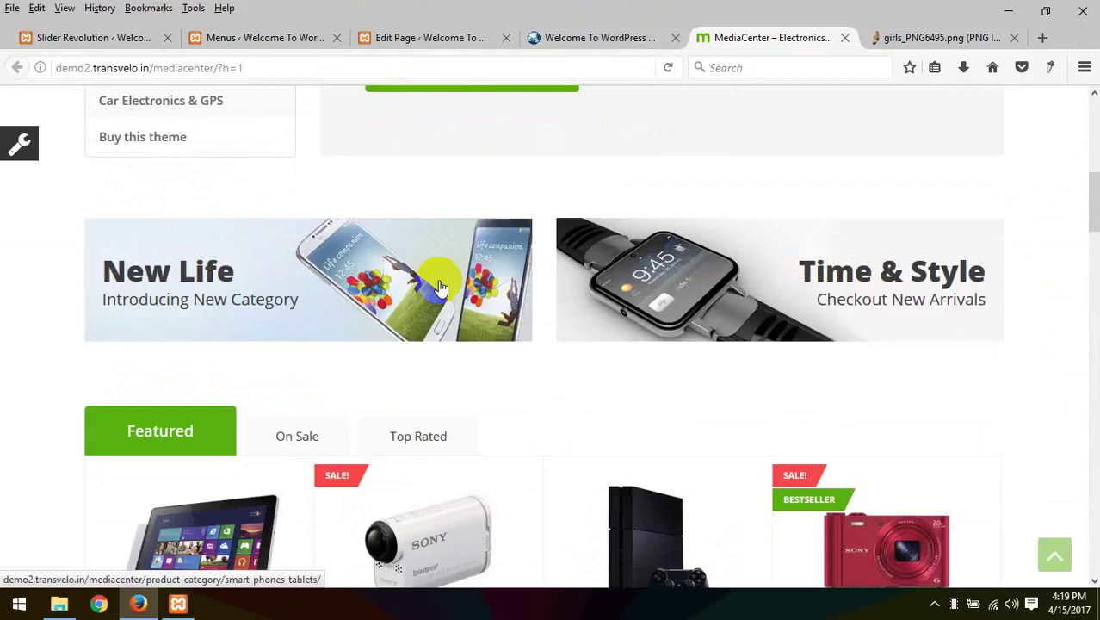
right_click(303, 270)
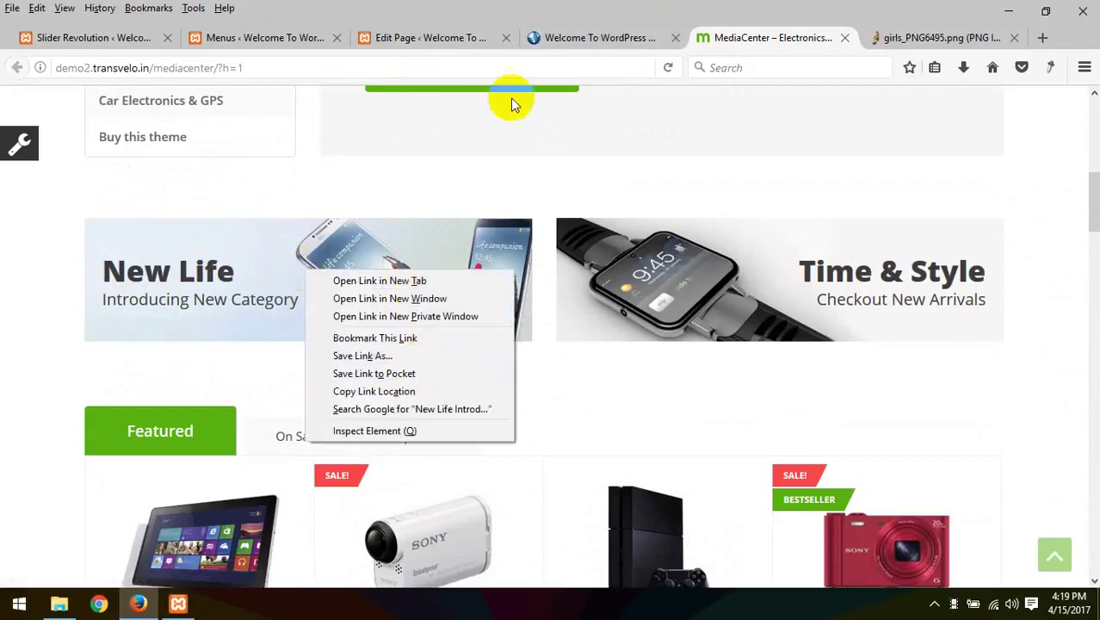
Step: Return to editing the Home page and add a new row below the Vertical Menu and Revolution Slider row
left_click(556, 39)
left_click(403, 37)
left_click(278, 38)
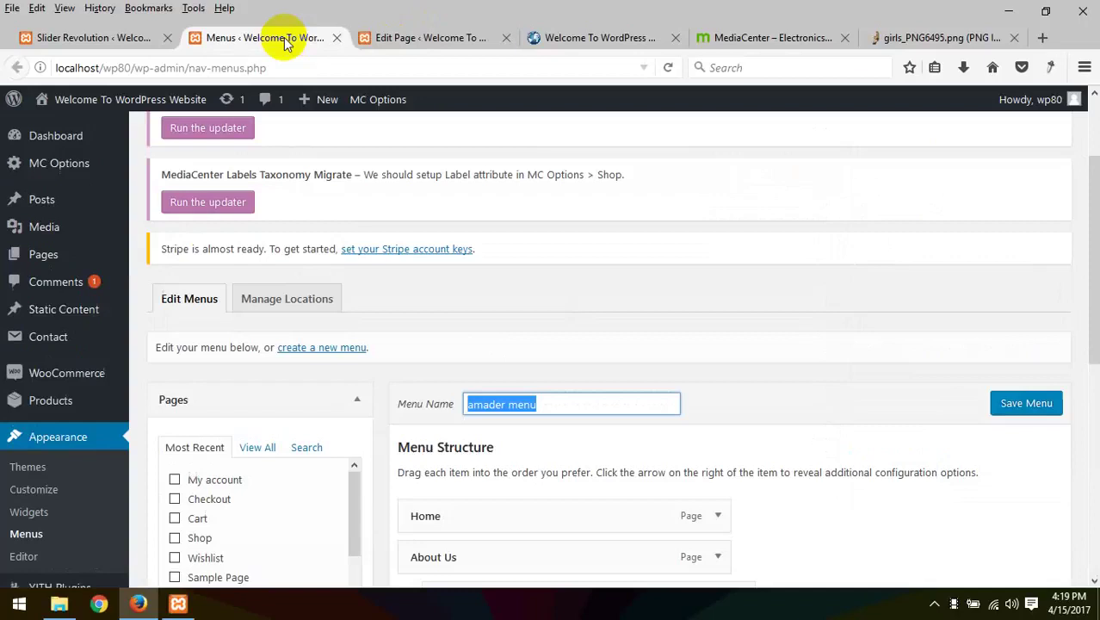
left_click(400, 37)
scroll(327, 324, "up", 2)
left_click(226, 263)
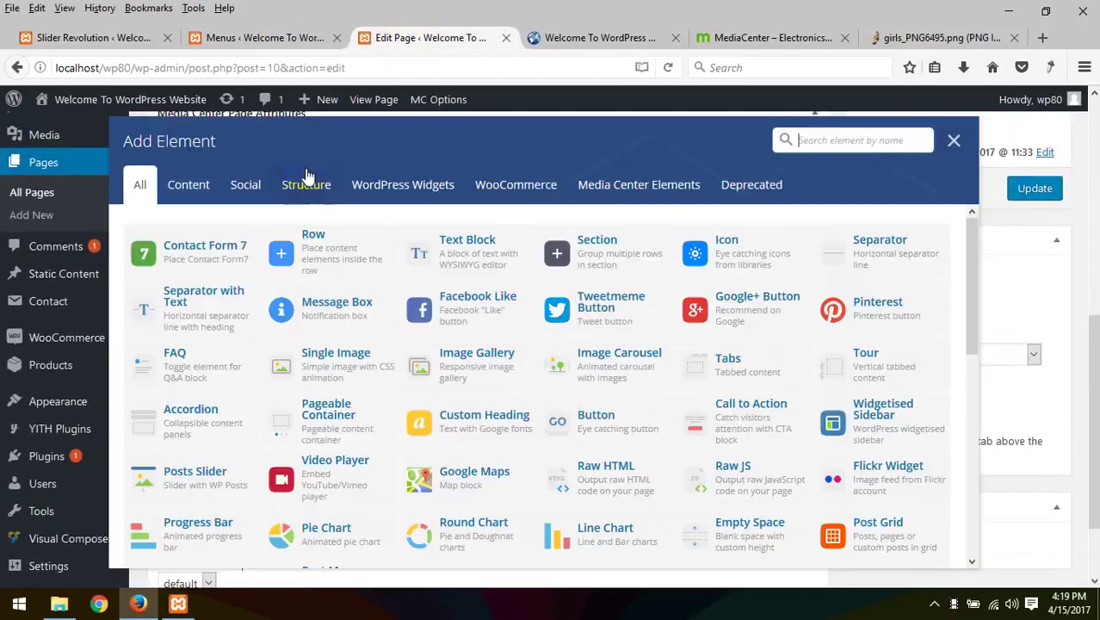
left_click(307, 237)
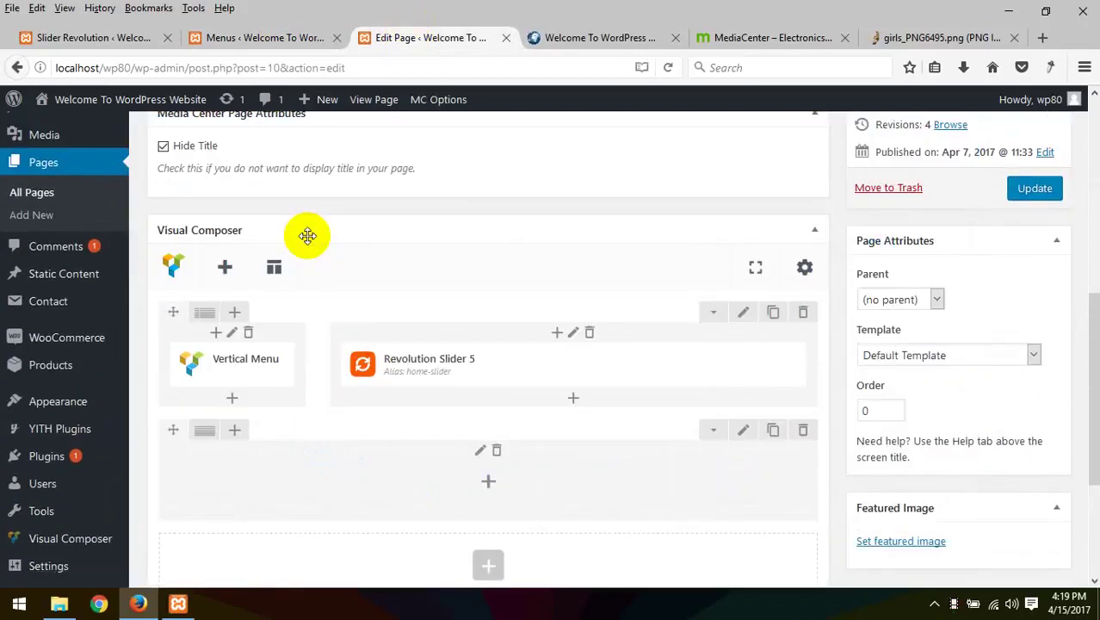
Step: Split the new row into two equal columns and add a Banner element to its first column
scroll(597, 348, "down", 2)
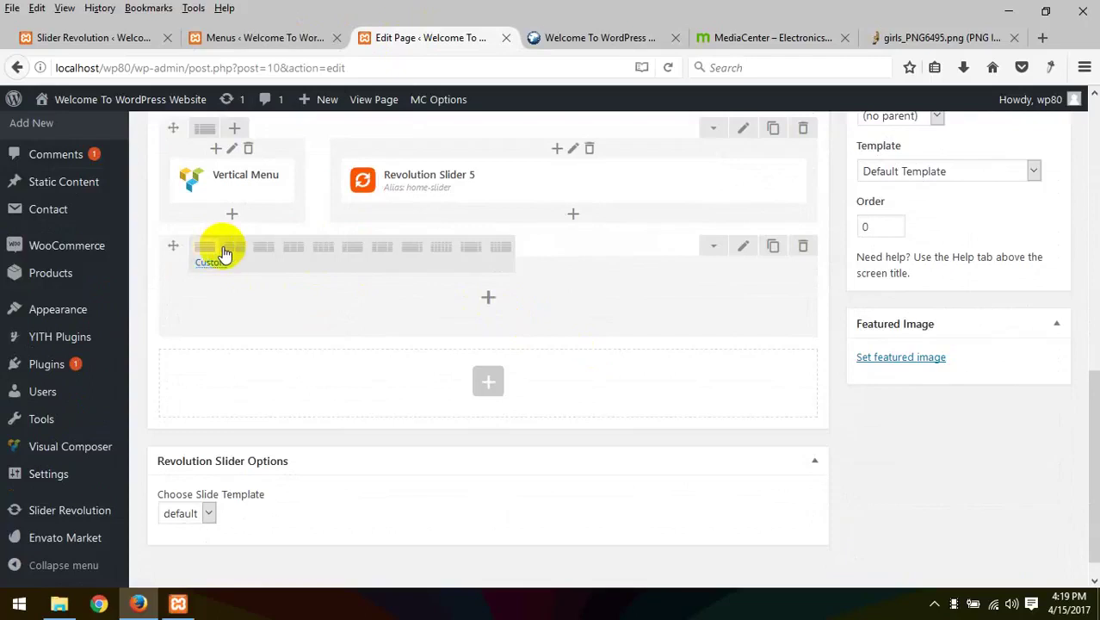
left_click(234, 247)
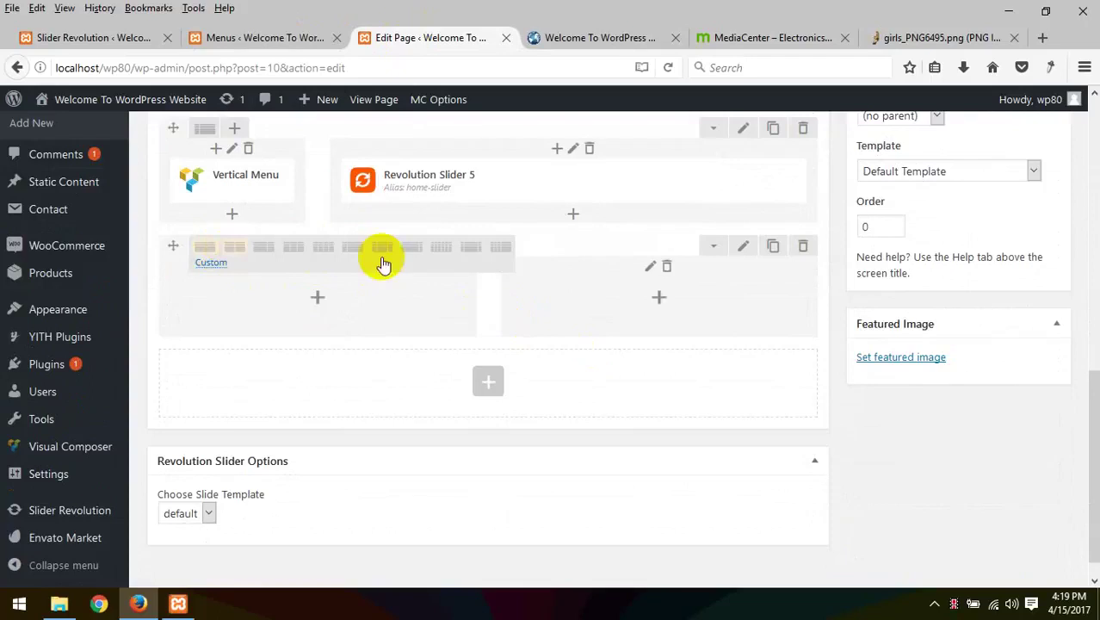
left_click(318, 296)
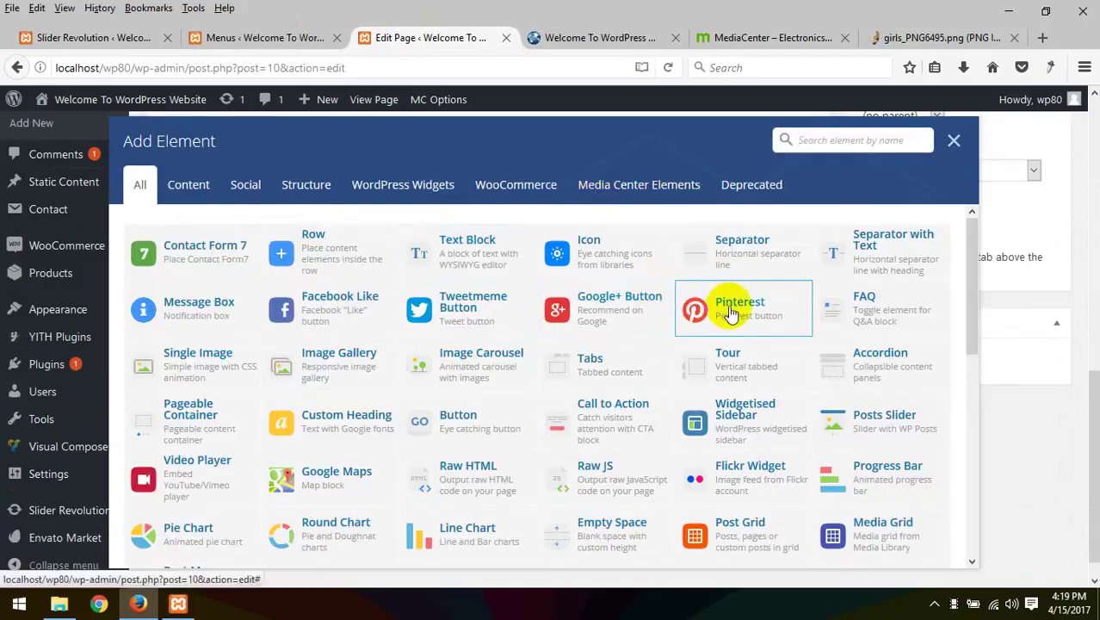
scroll(736, 307, "down", 5)
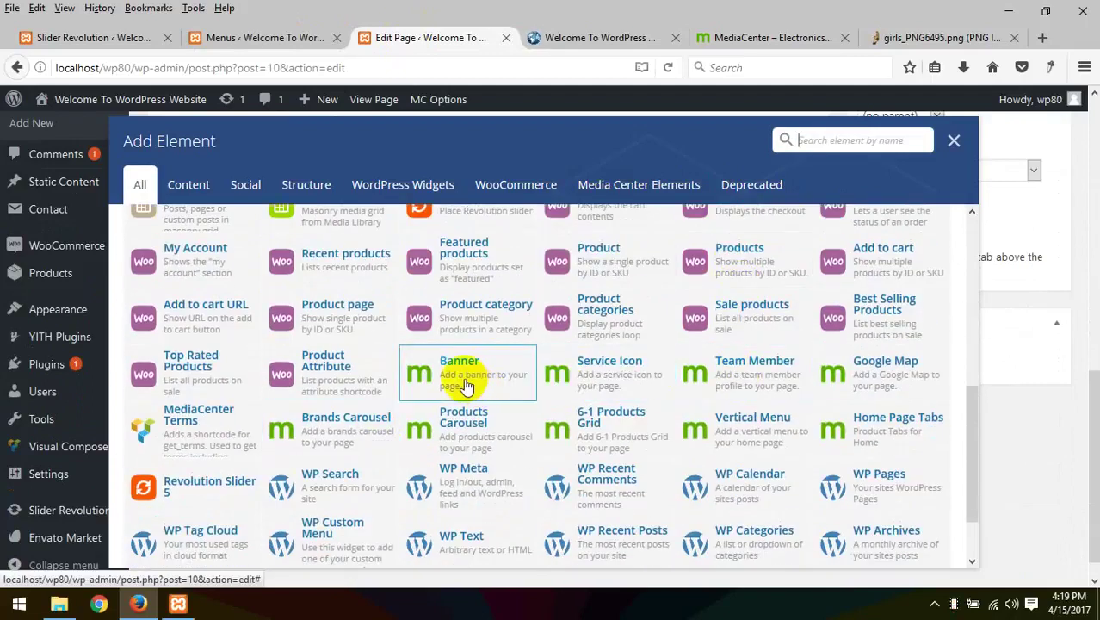
scroll(551, 336, "up", 7)
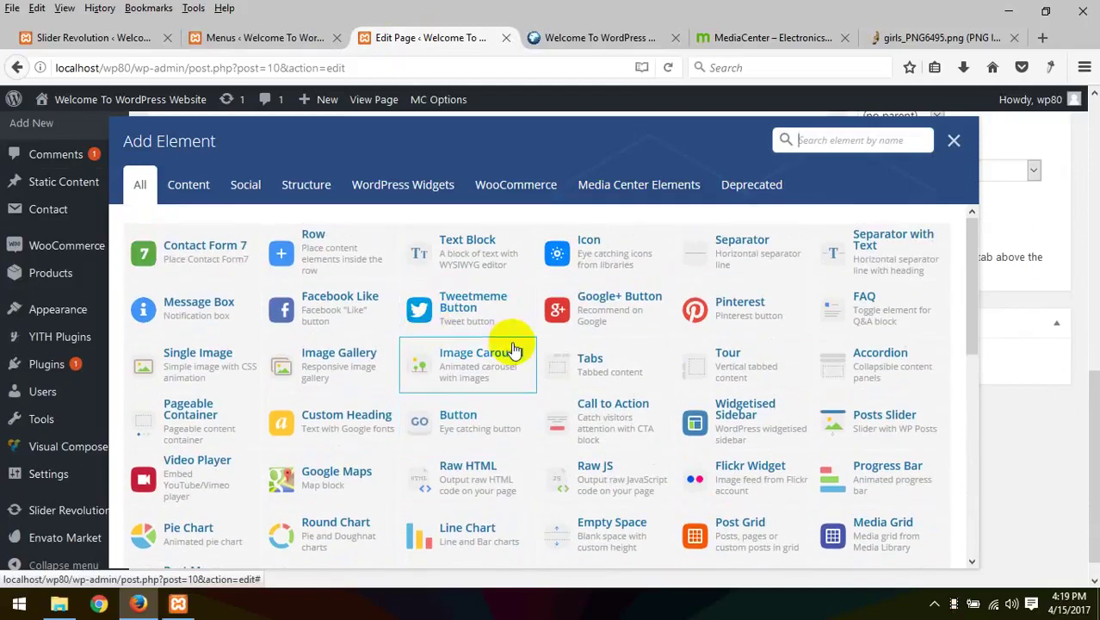
scroll(299, 364, "down", 7)
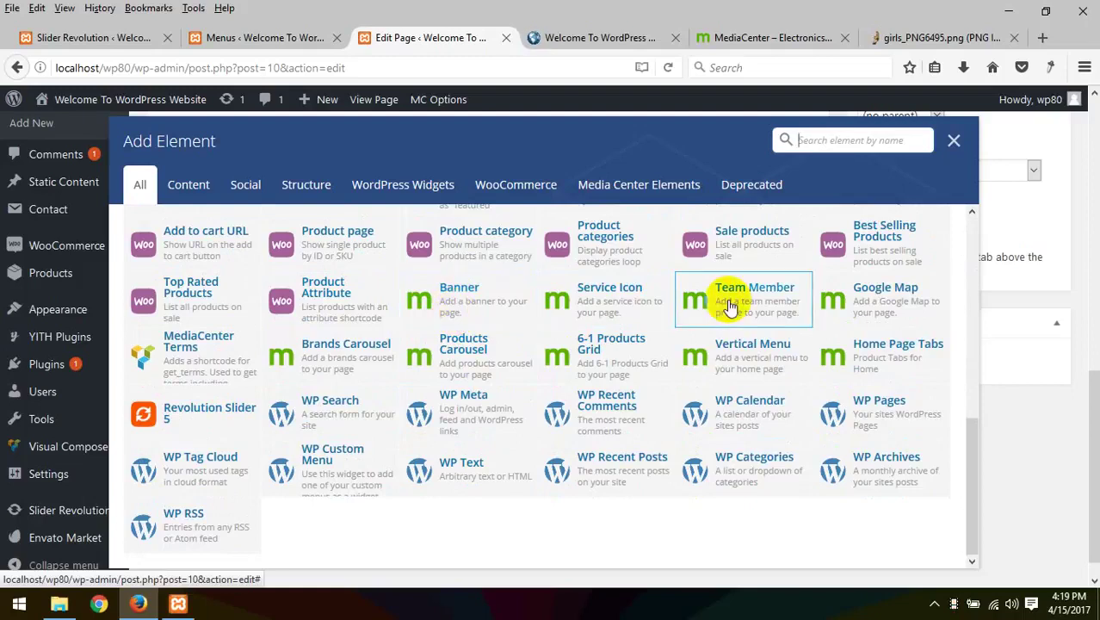
left_click(469, 301)
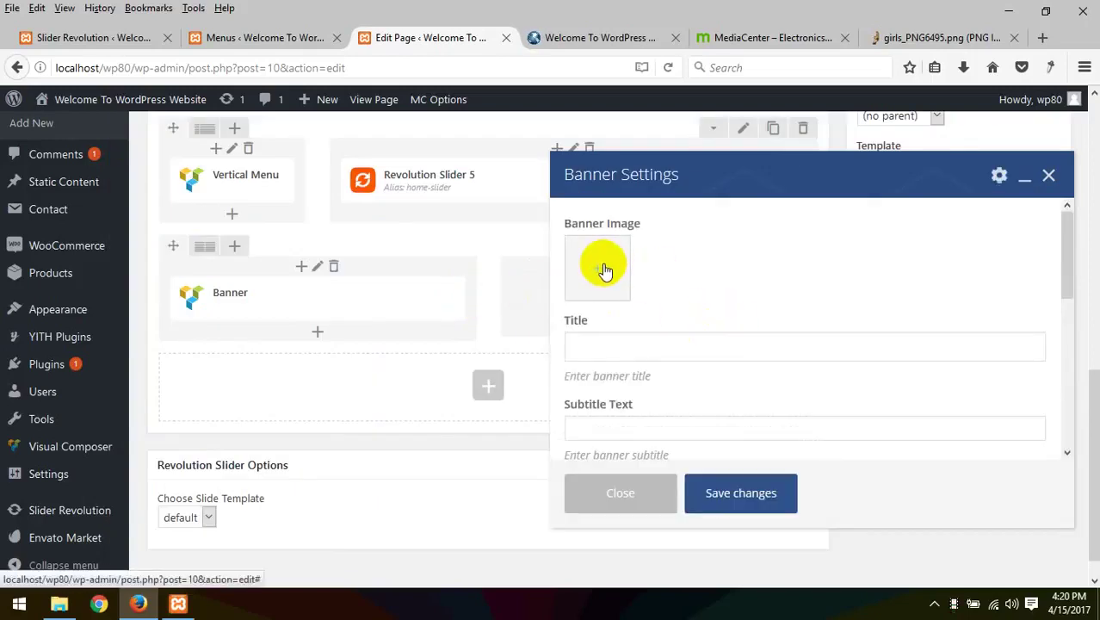
Step: Save the MediaCenter demo's two banner images as banner-narrow-01.jpg and banner-narrow-02.jpg in the Class 21 folder
left_click(730, 36)
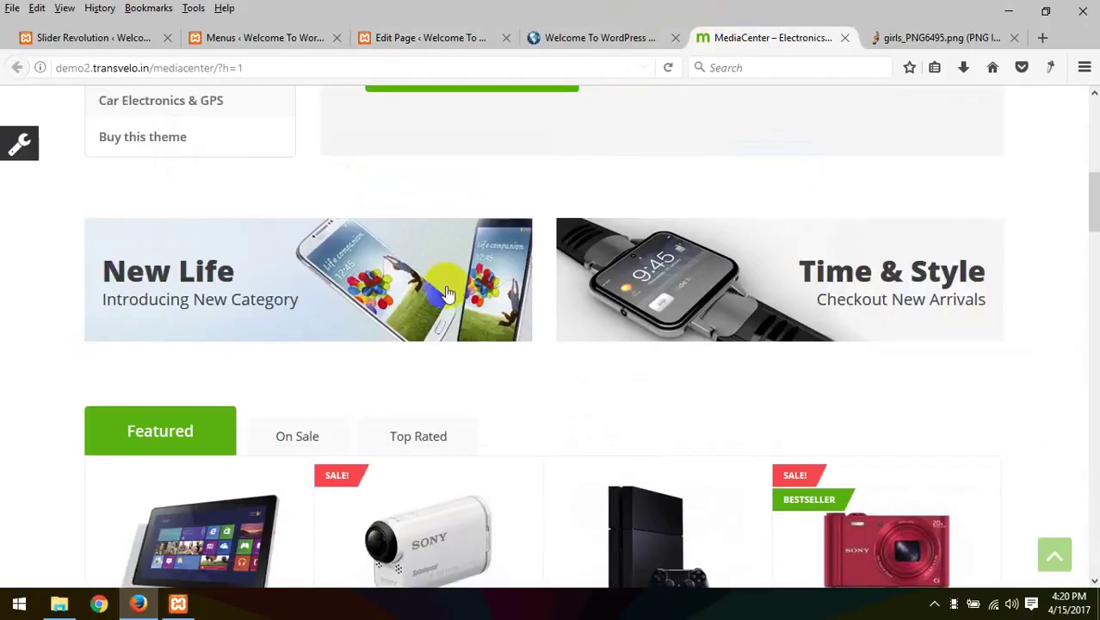
right_click(359, 304)
right_click(470, 230)
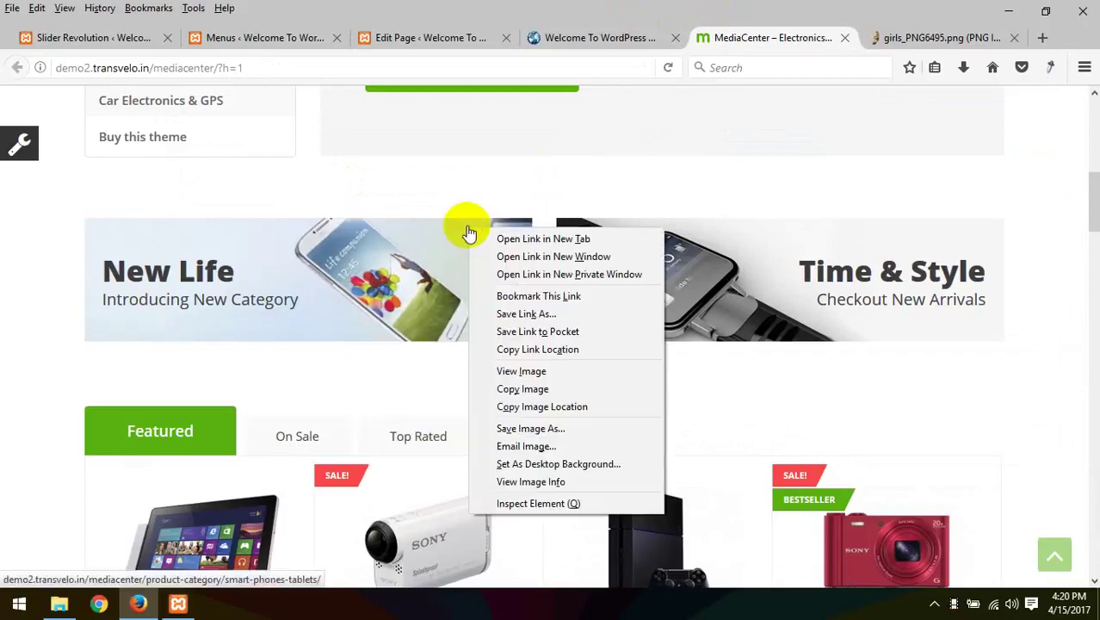
left_click(538, 427)
left_click(968, 561)
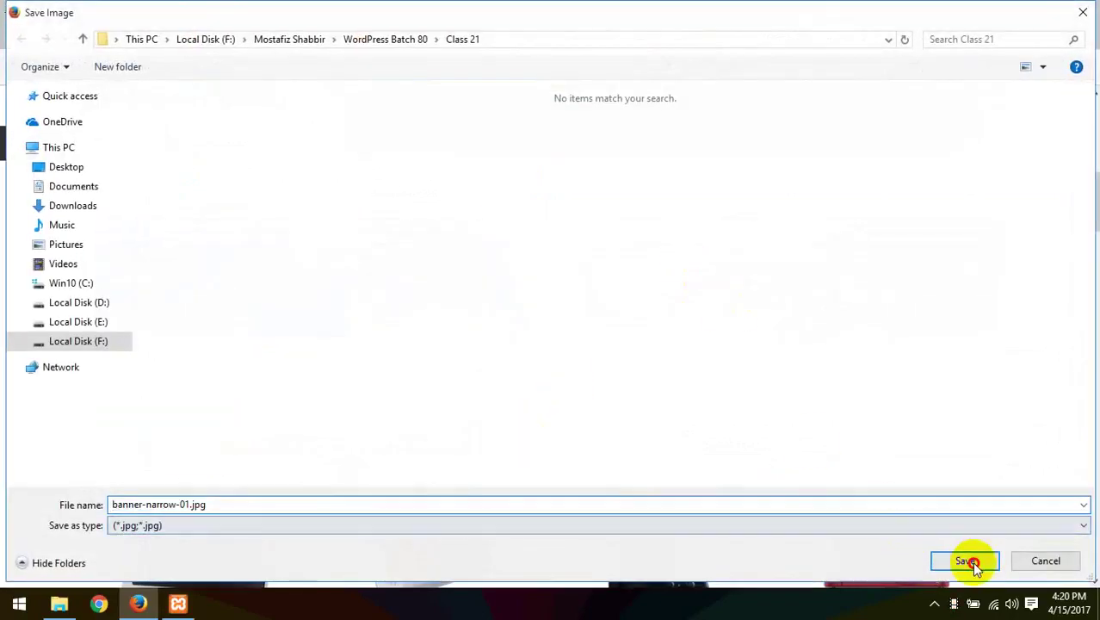
right_click(659, 229)
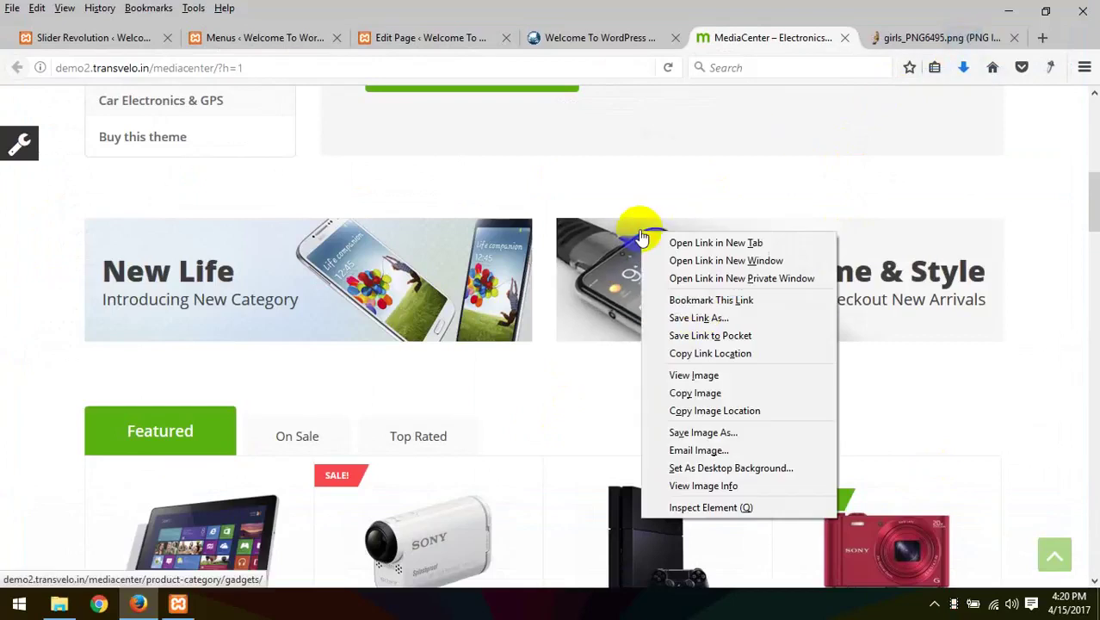
left_click(702, 432)
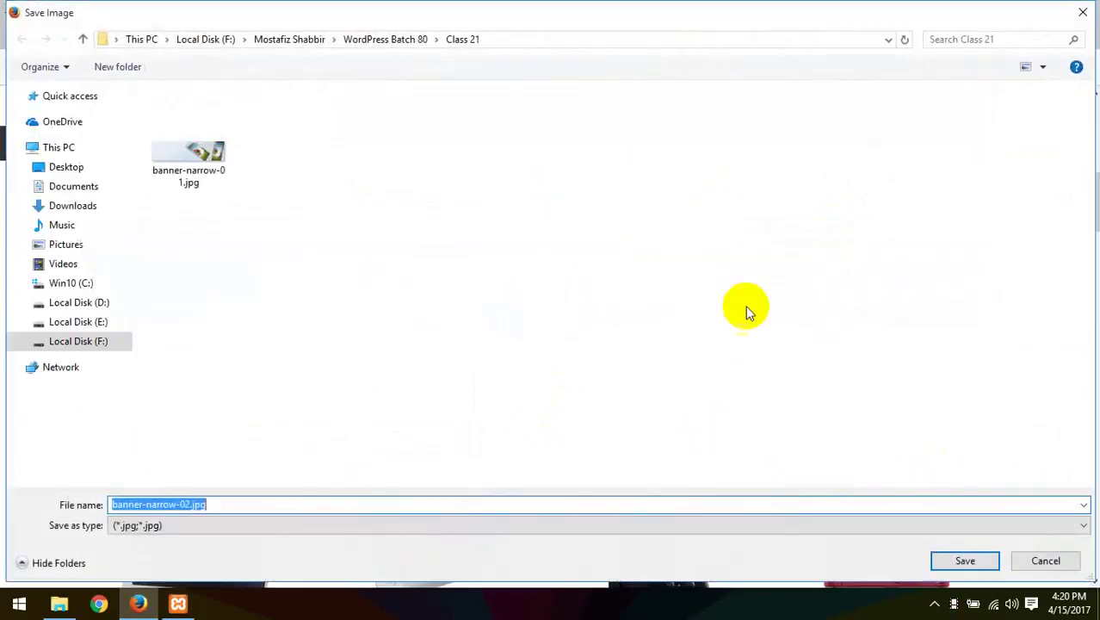
left_click(959, 561)
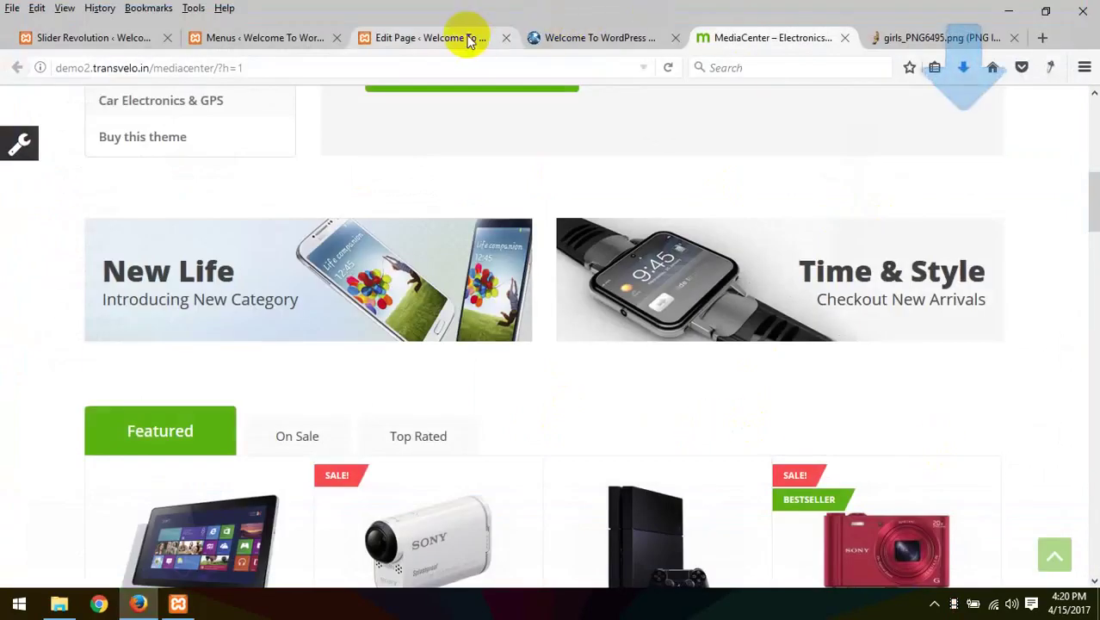
Step: Return to editing the Home page, upload the downloaded banner-narrow-01.jpg and set it as the banner's image
left_click(469, 40)
left_click(589, 267)
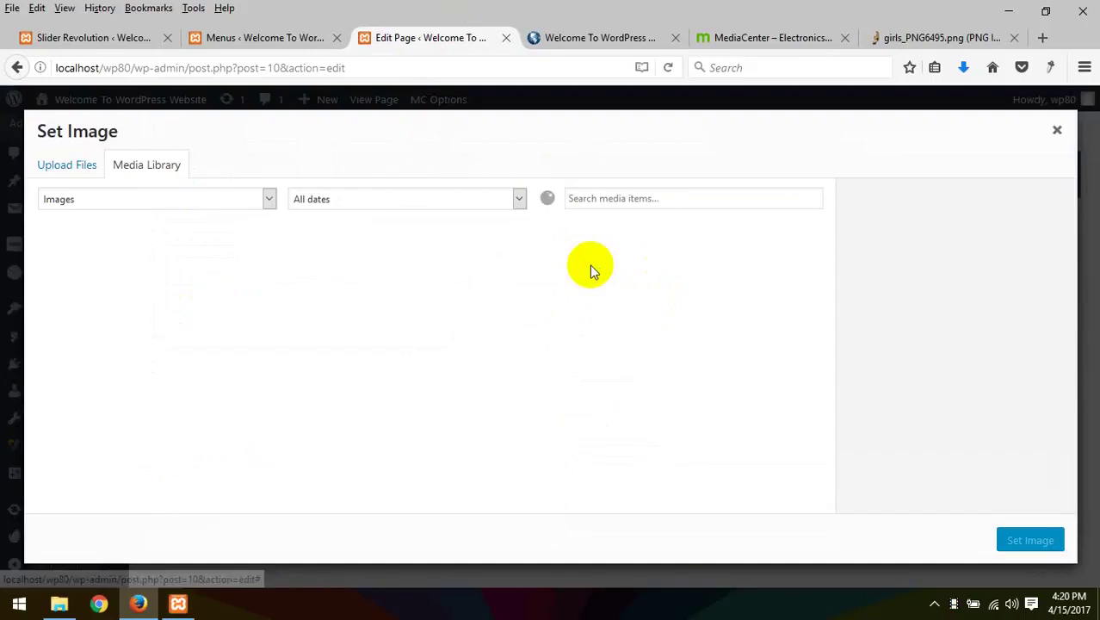
left_click(963, 67)
left_click_drag(793, 155, 361, 344)
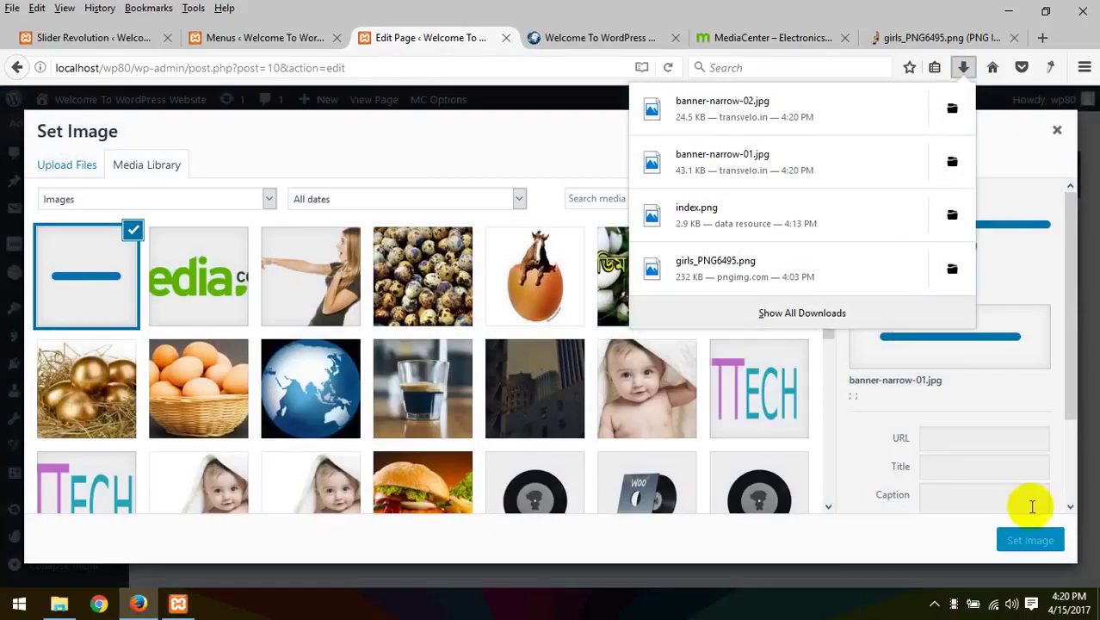
left_click(1025, 546)
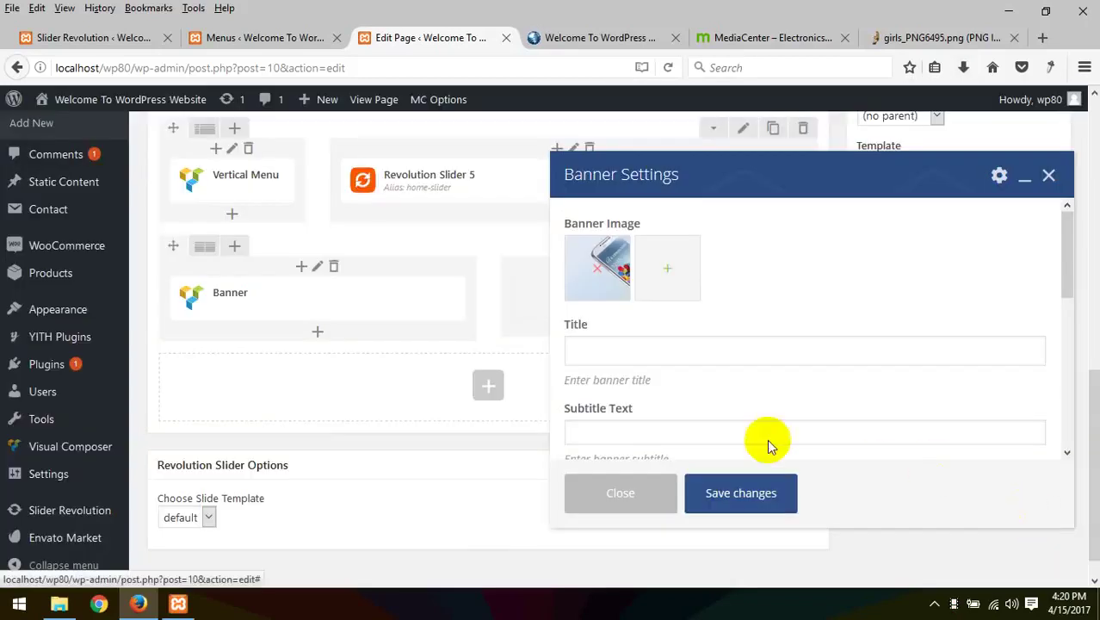
Step: Enter "Old Life" as the banner title and "Life Ta tena tena hoye gese" as its subtitle, using the demo banner as reference
left_click(626, 350)
left_click(725, 36)
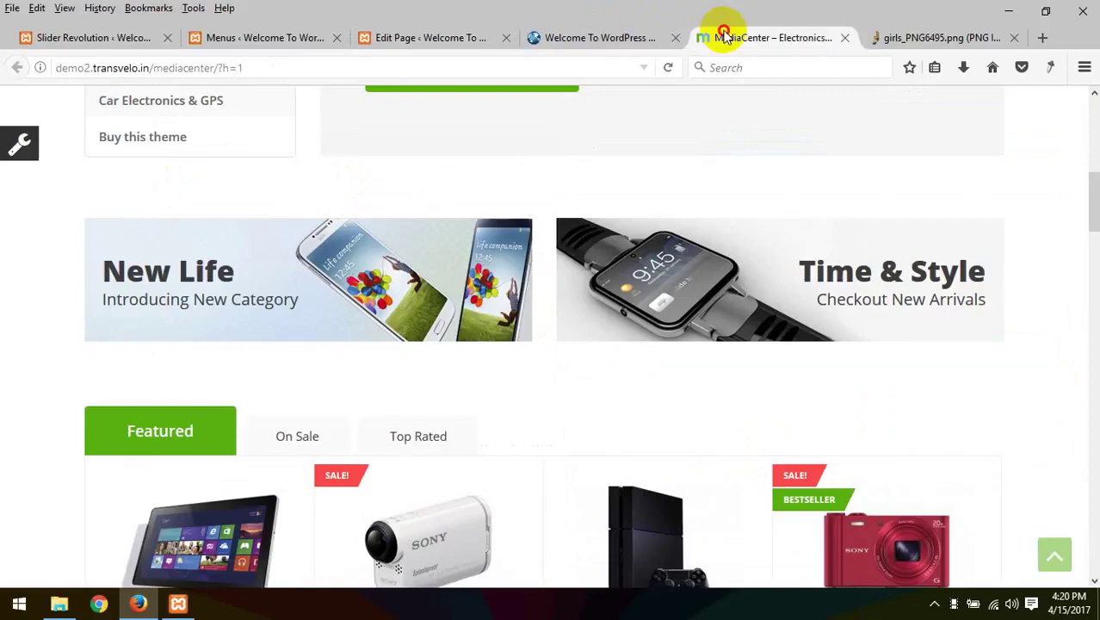
left_click(404, 33)
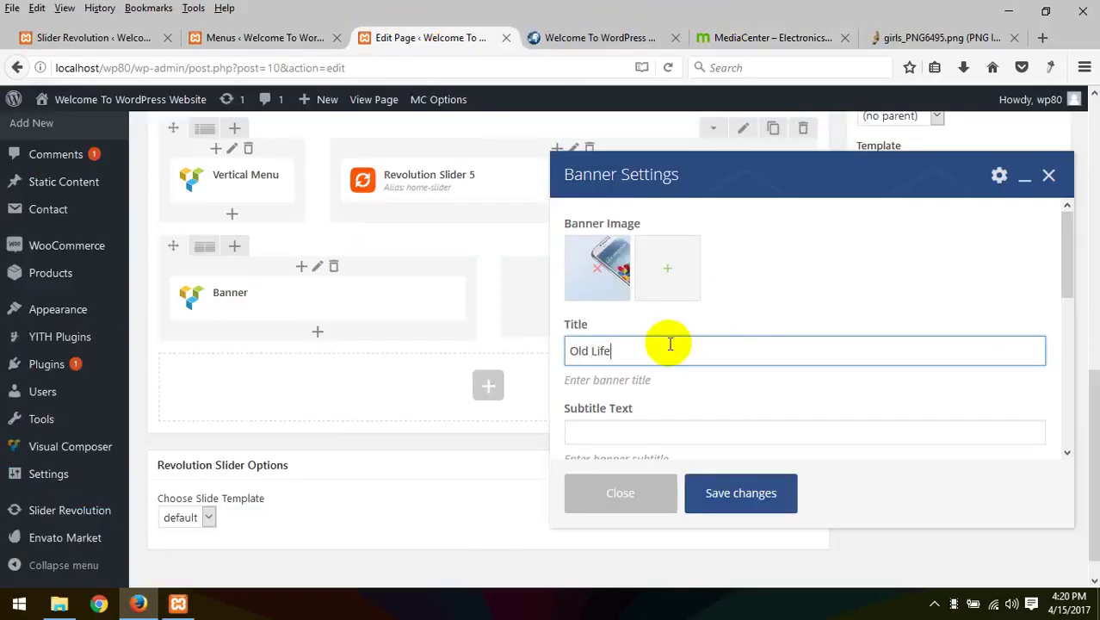
left_click(628, 432)
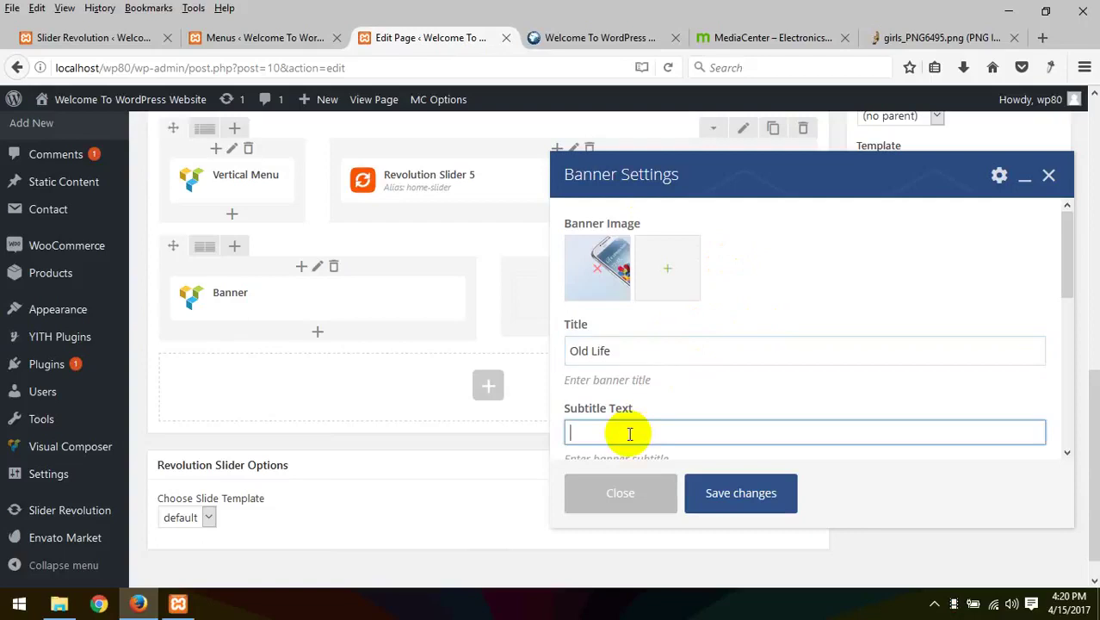
left_click(747, 33)
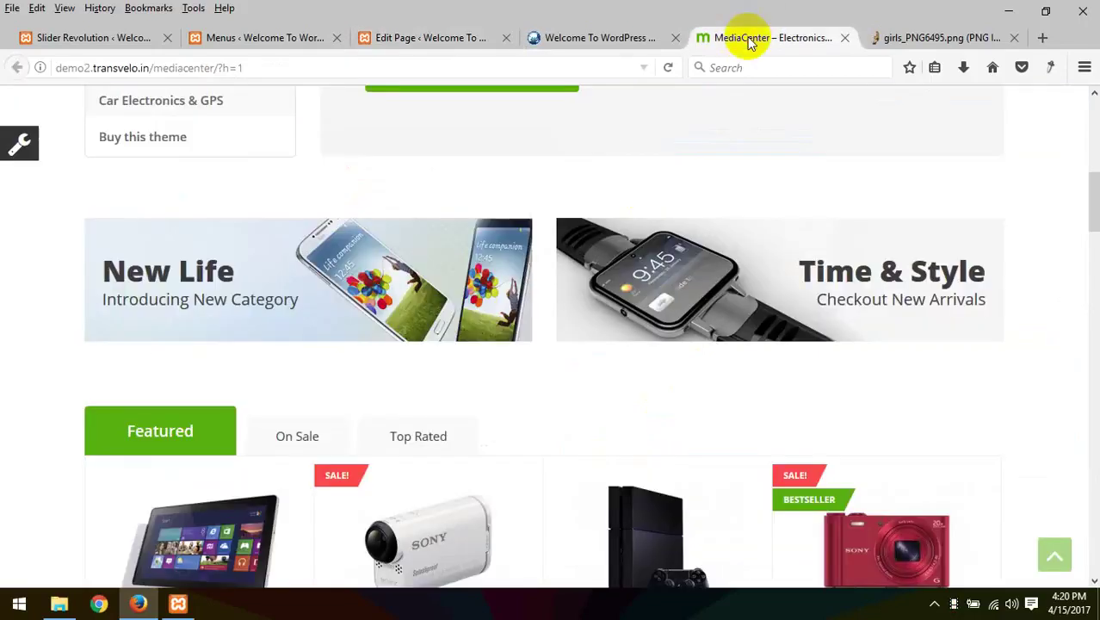
left_click(460, 37)
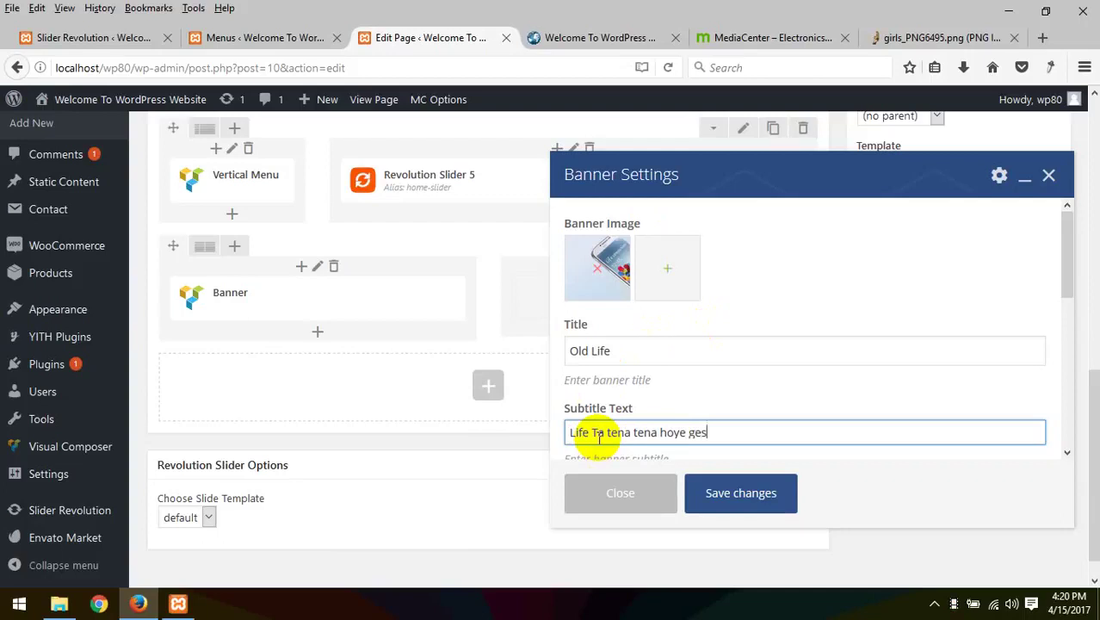
Step: Replace the banner's default link with the address of a personal Facebook profile
scroll(600, 437, "down", 3)
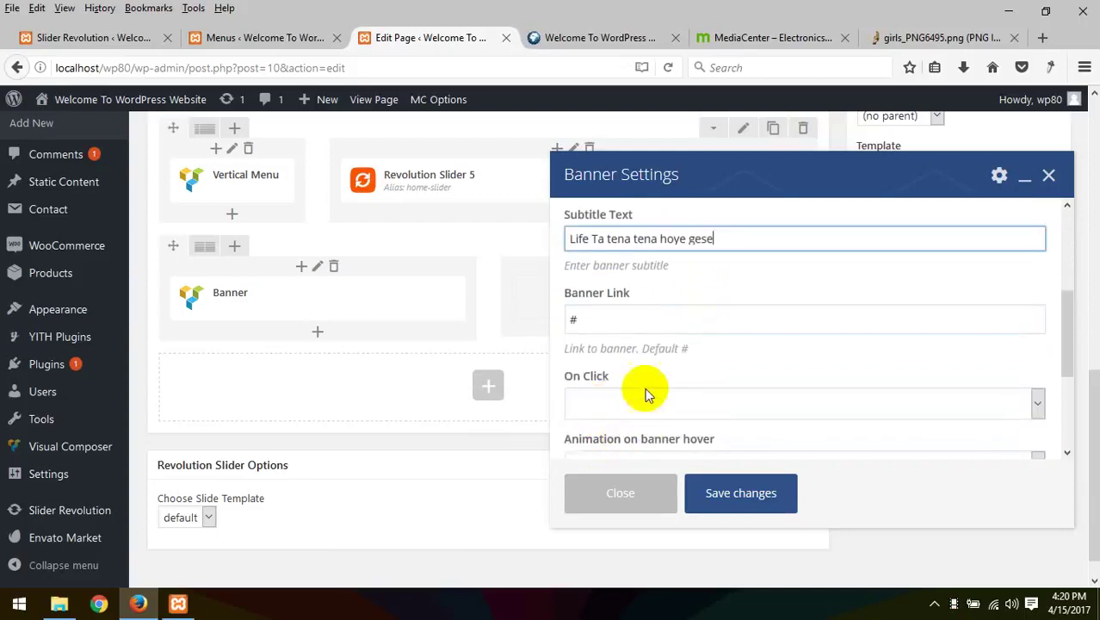
left_click_drag(662, 320, 417, 300)
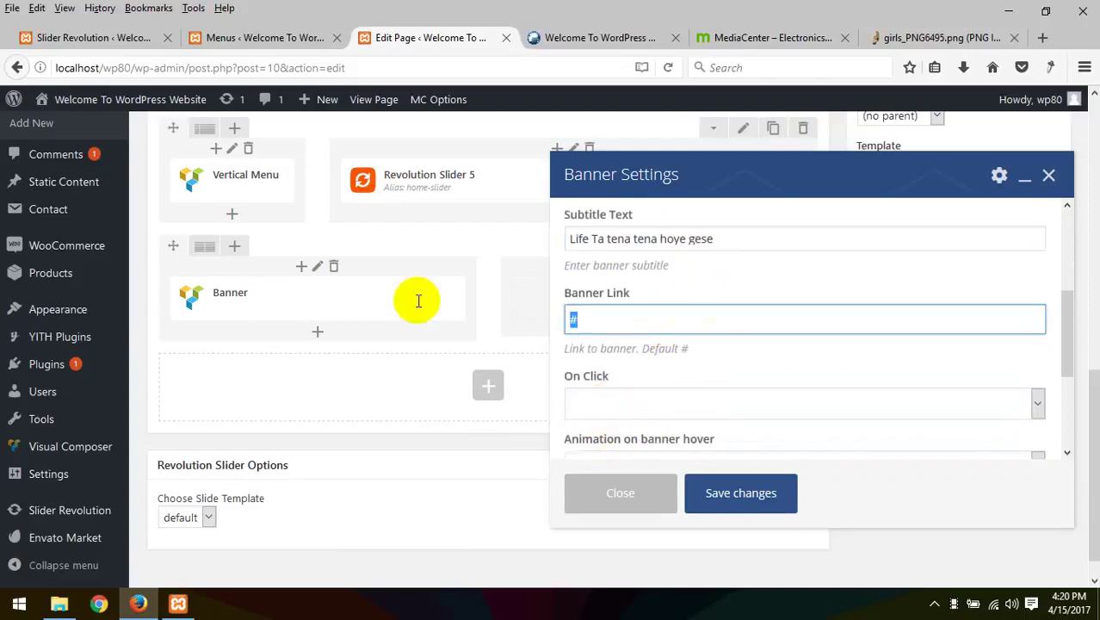
type("ht")
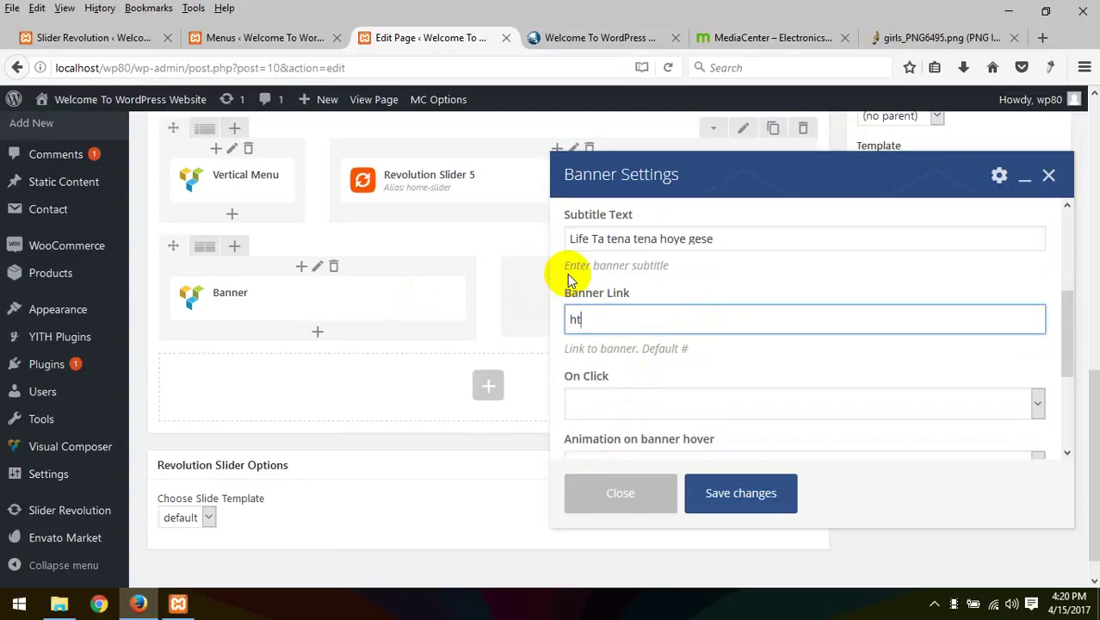
type("tp://facebook.com/shab")
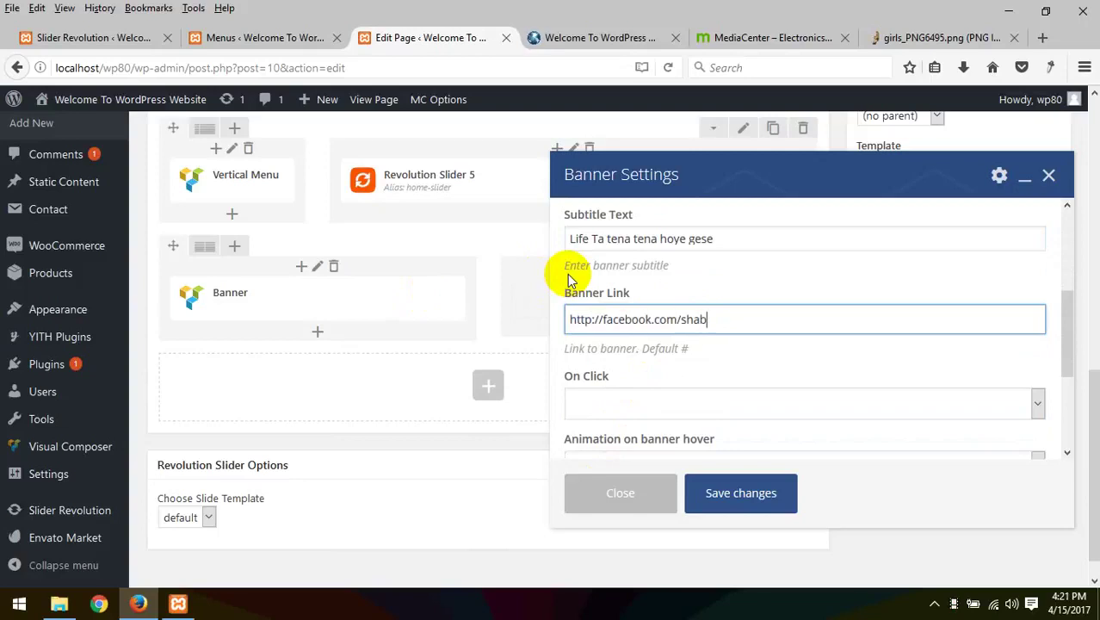
type("bir4g")
Step: Set the Banner Text Position to Left, then save the banner settings and update the Home page
left_click(633, 402)
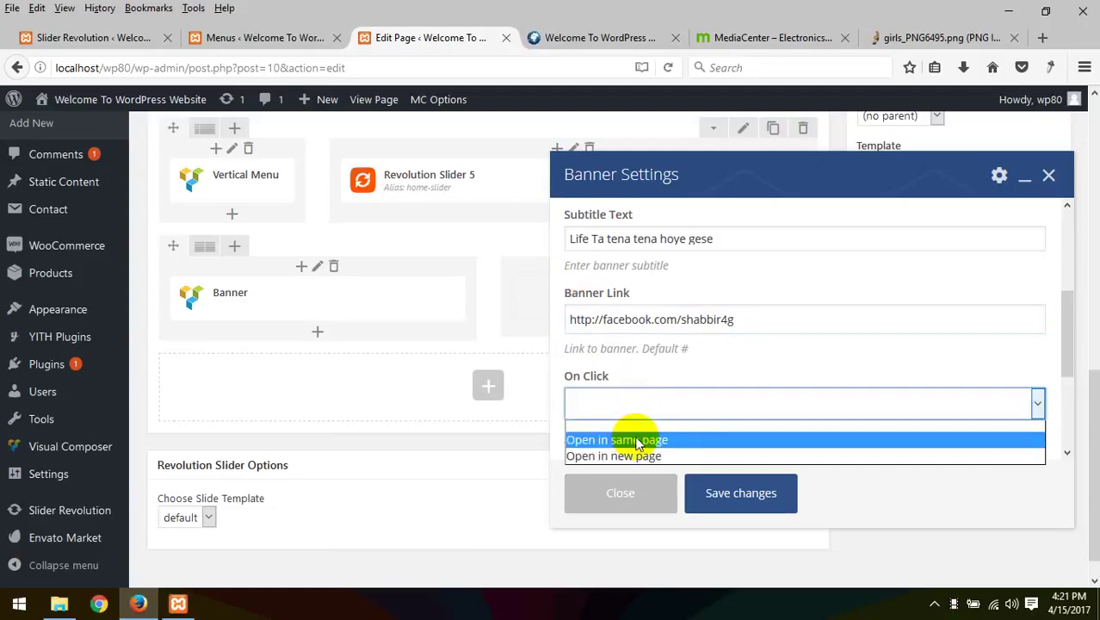
scroll(720, 372, "down", 3)
left_click(645, 360)
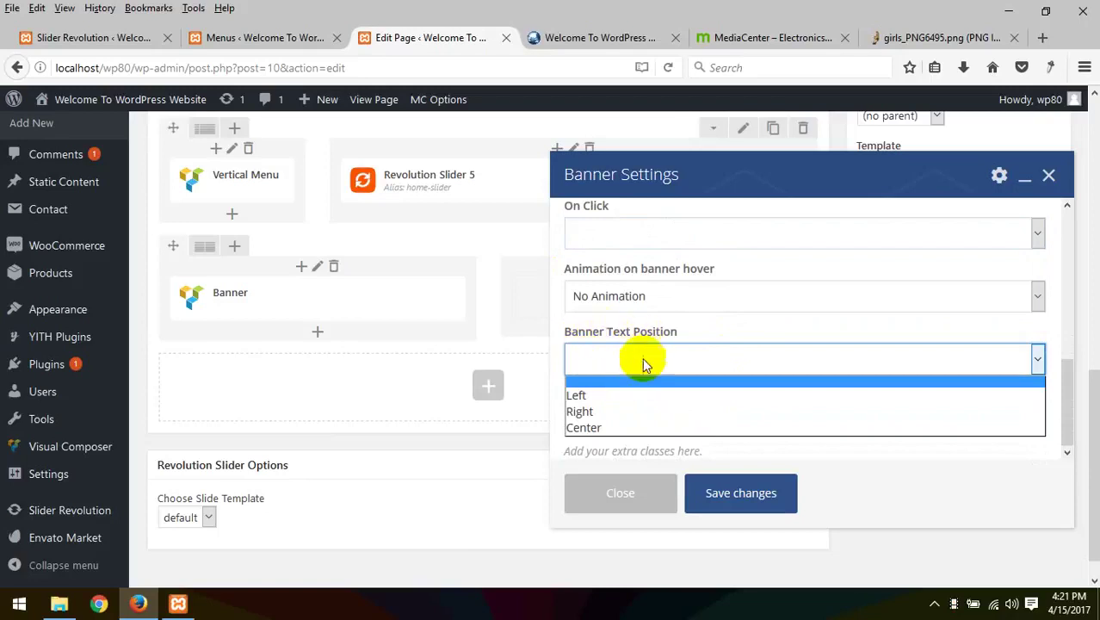
left_click(607, 396)
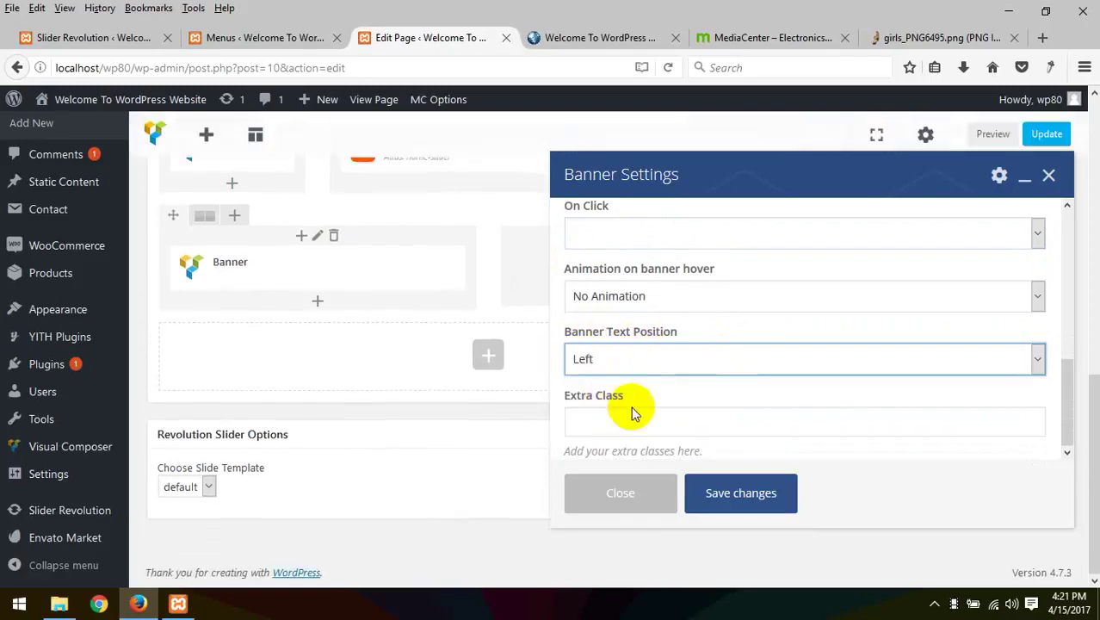
left_click(634, 412)
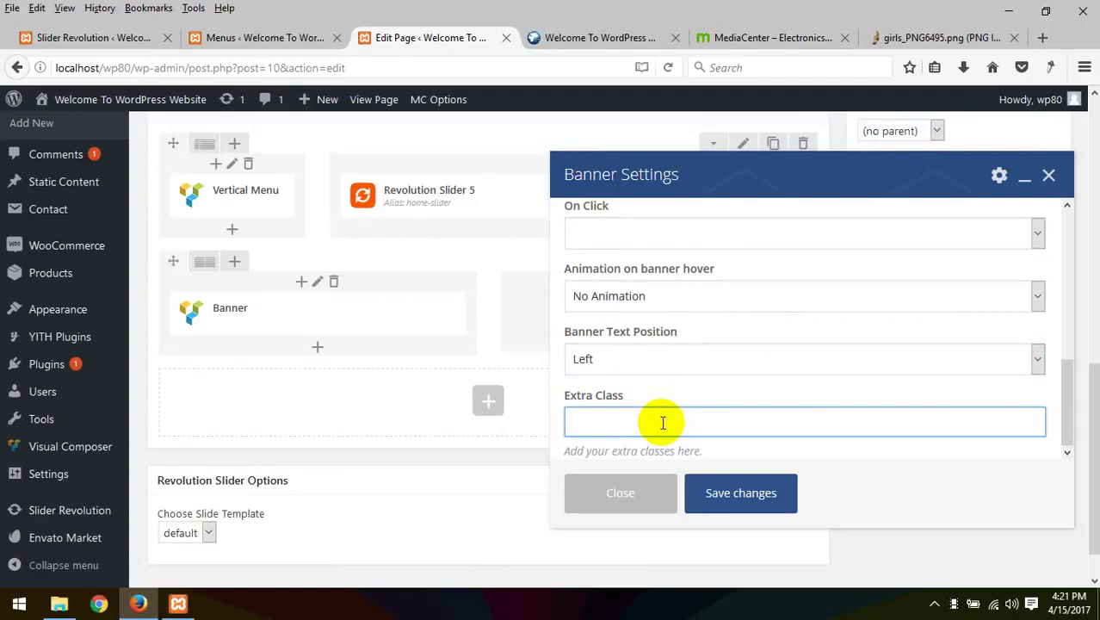
left_click(742, 494)
scroll(945, 288, "up", 3)
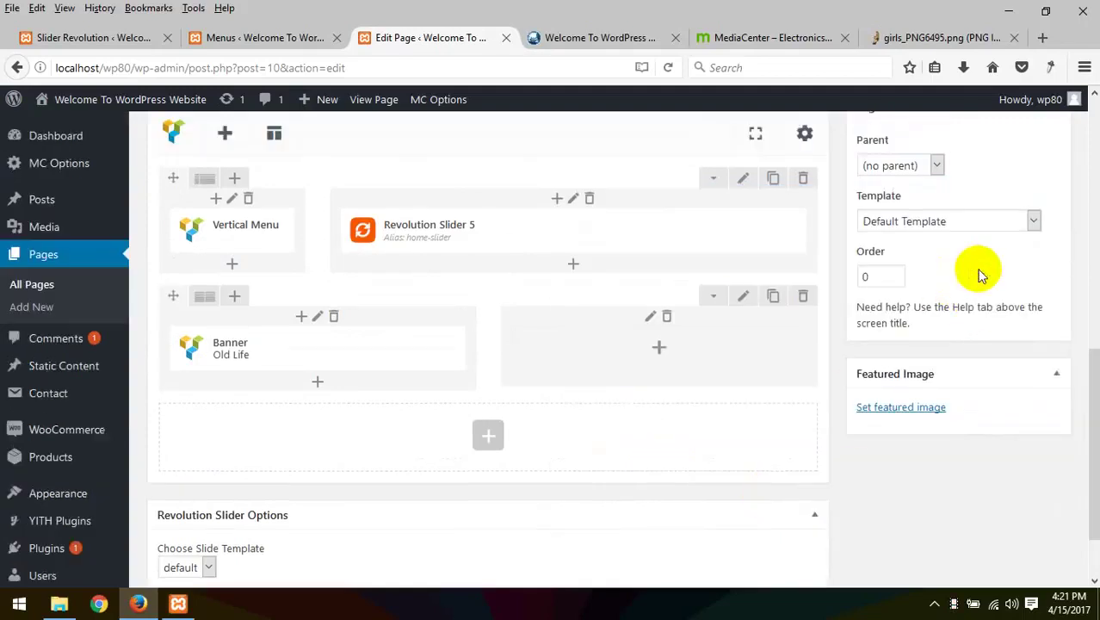
left_click(1036, 207)
Step: Reload the site's home page and examine the new banner below the slider against the MediaCenter demo
left_click(590, 39)
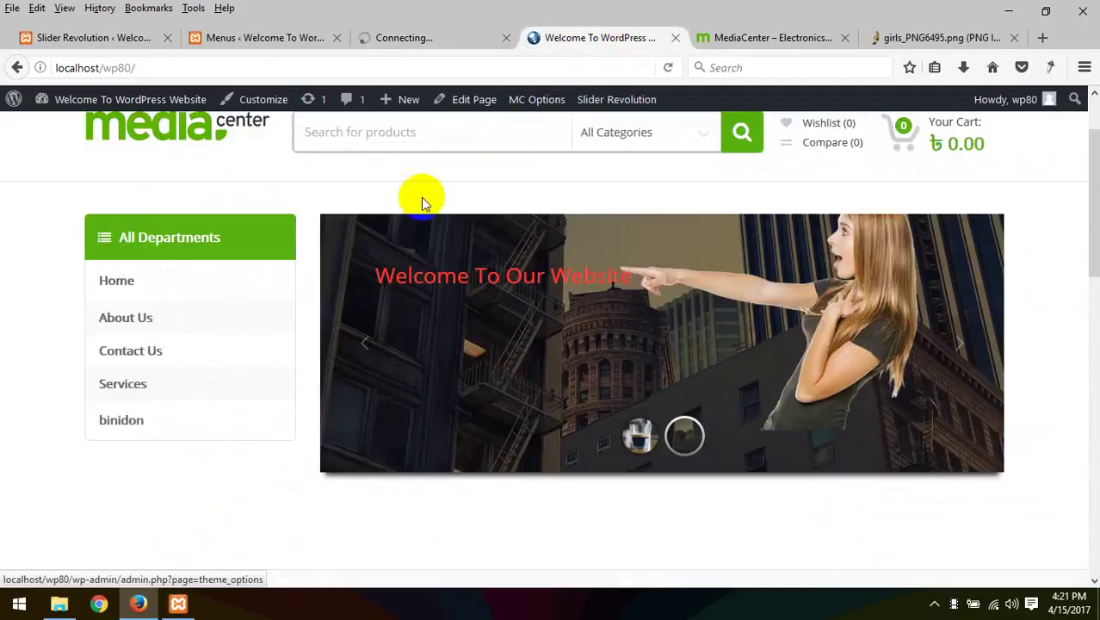
left_click(740, 36)
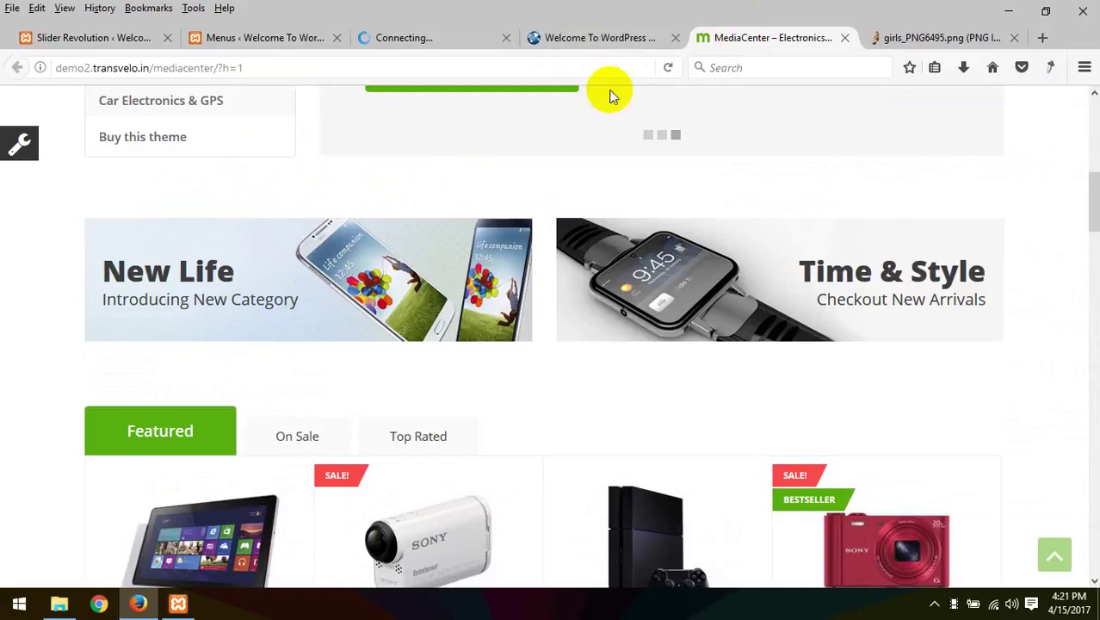
left_click(599, 36)
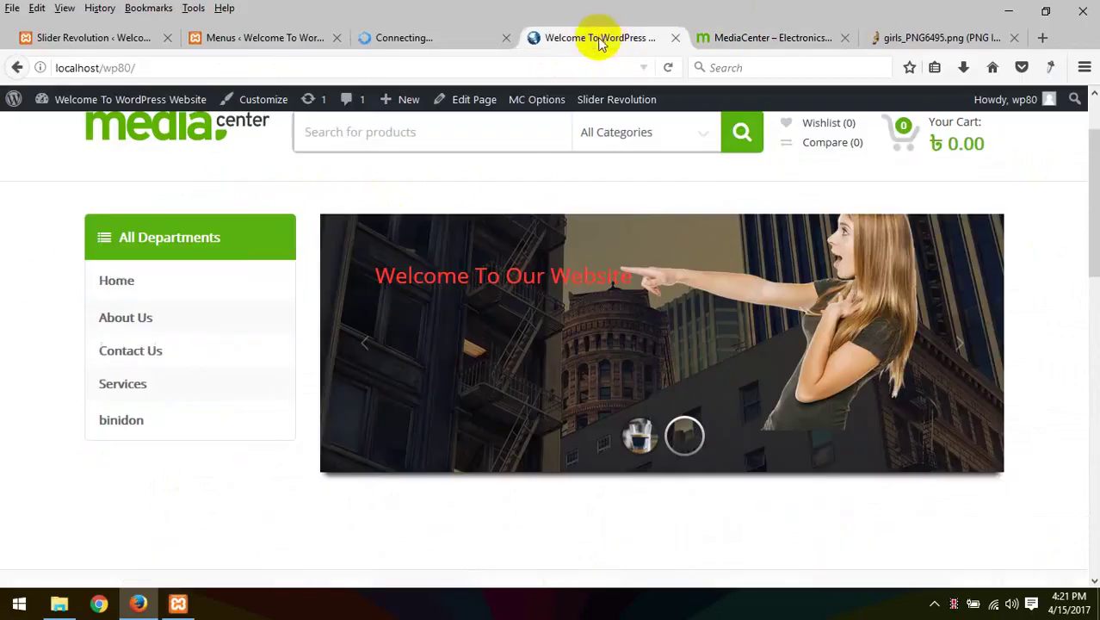
right_click(18, 225)
left_click(106, 237)
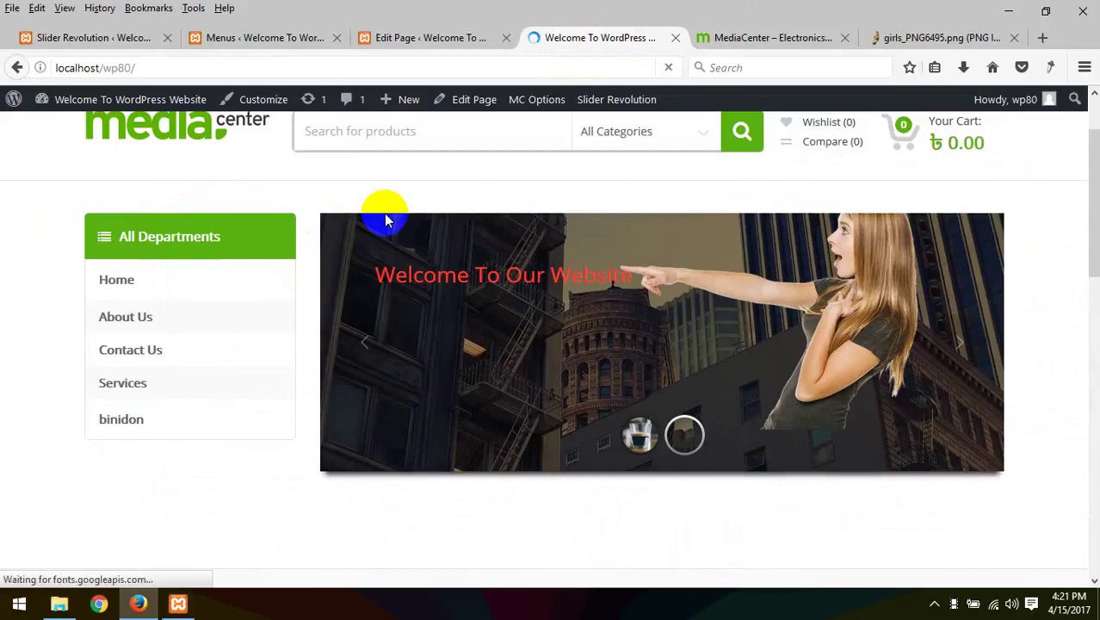
scroll(384, 213, "down", 3)
scroll(384, 214, "down", 1)
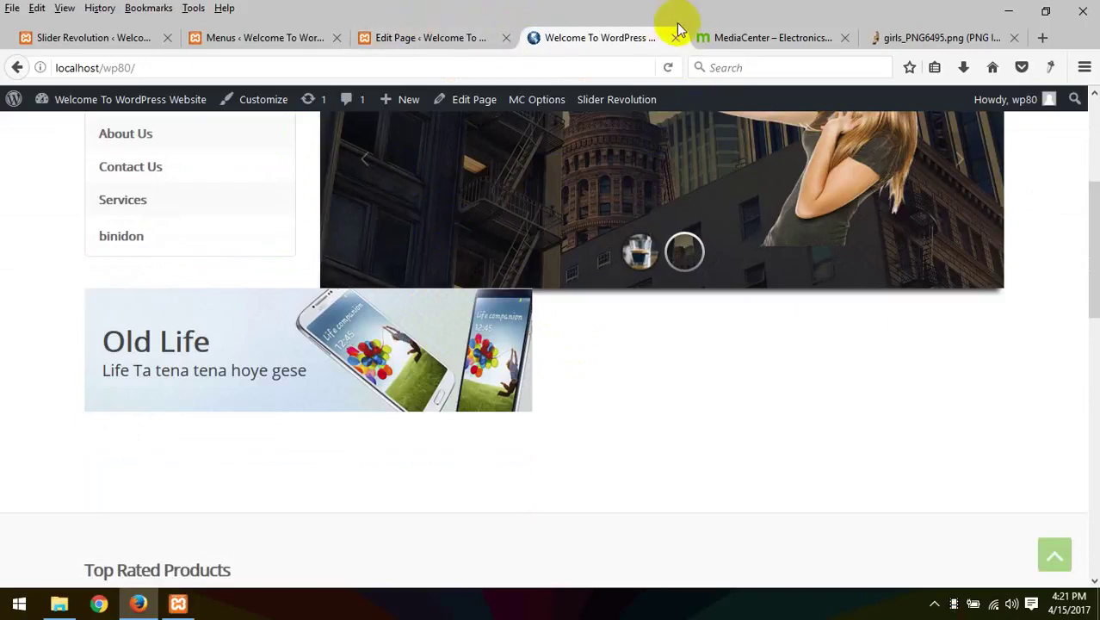
Step: Duplicate the "Old Life" banner in the Home page layout and move the copy into the row's empty second column
left_click(701, 35)
scroll(576, 184, "up", 1)
left_click(471, 38)
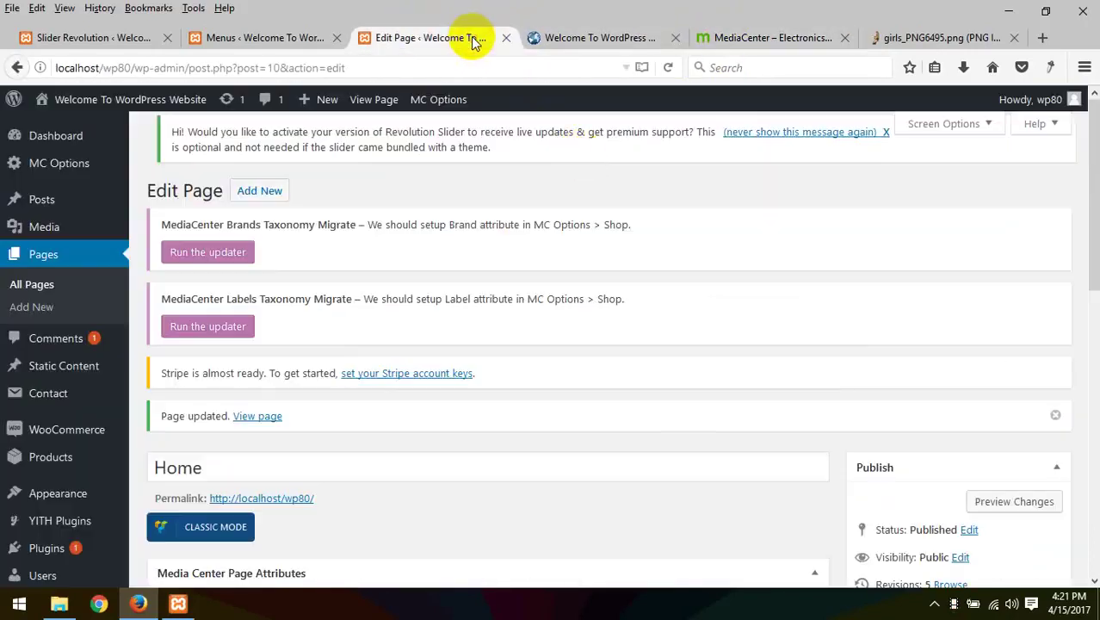
scroll(418, 201, "down", 5)
scroll(540, 291, "down", 2)
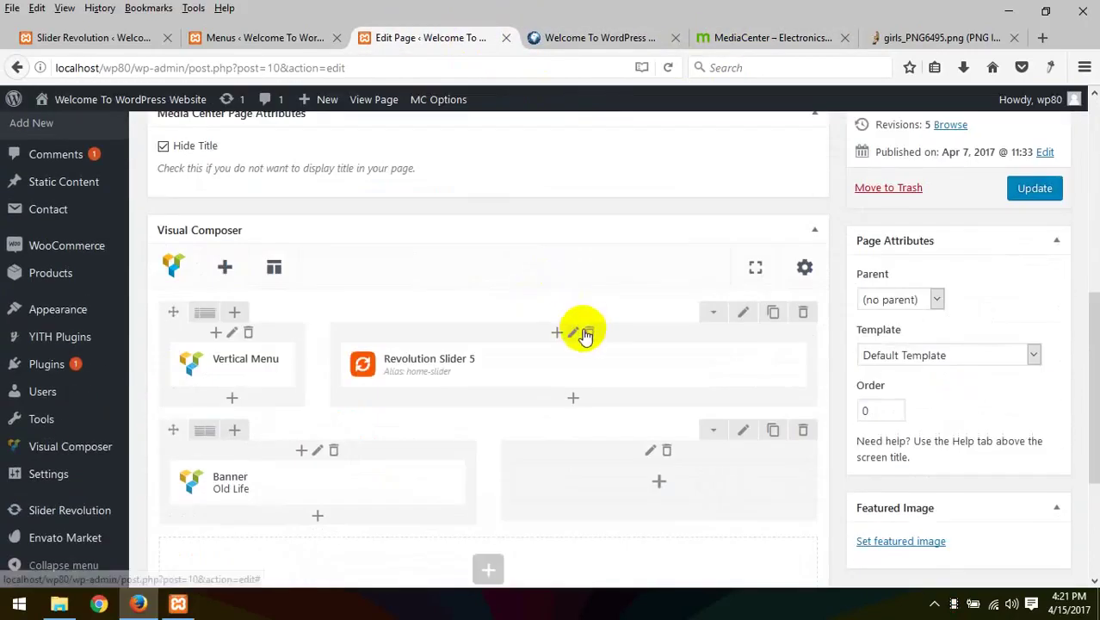
mouse_move(277, 383)
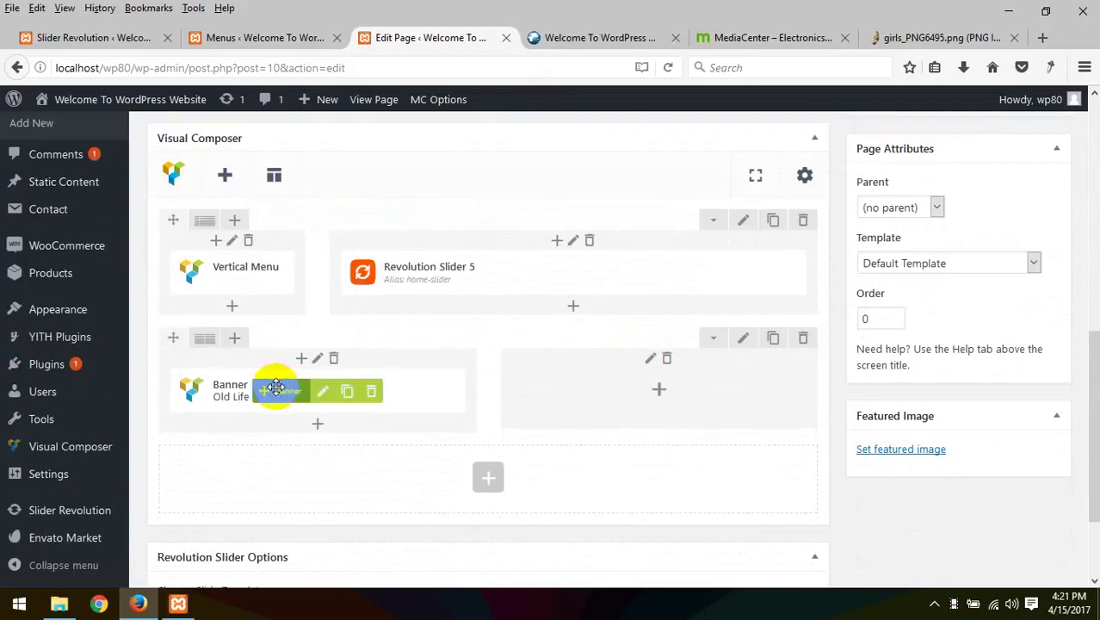
mouse_move(407, 388)
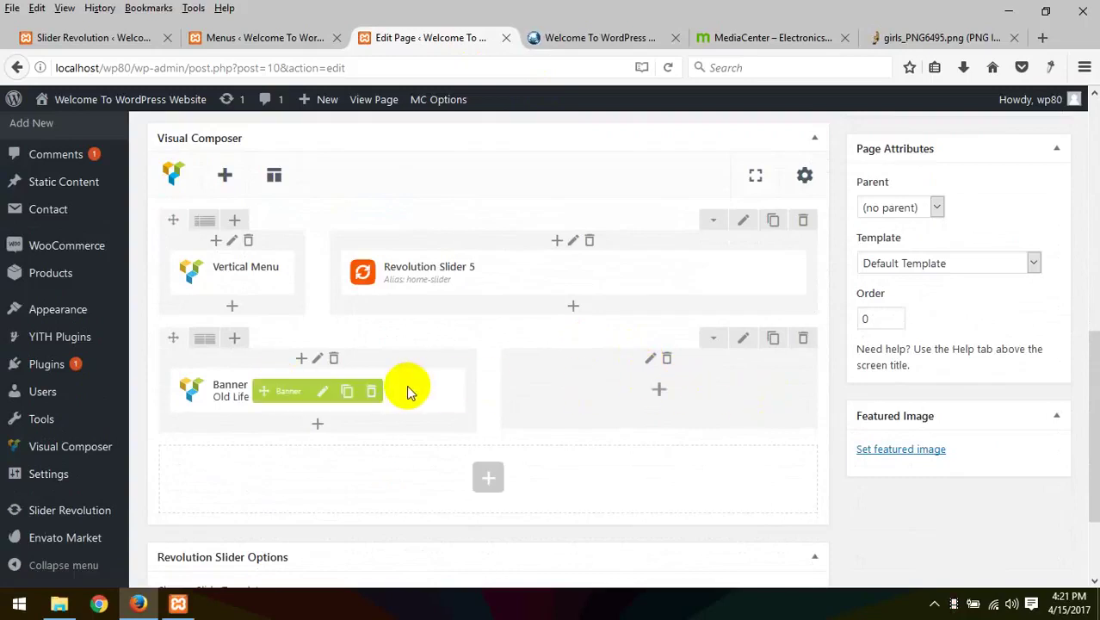
left_click(344, 398)
mouse_move(262, 438)
left_mouse_down()
mouse_move(653, 377)
mouse_move(662, 392)
left_mouse_up()
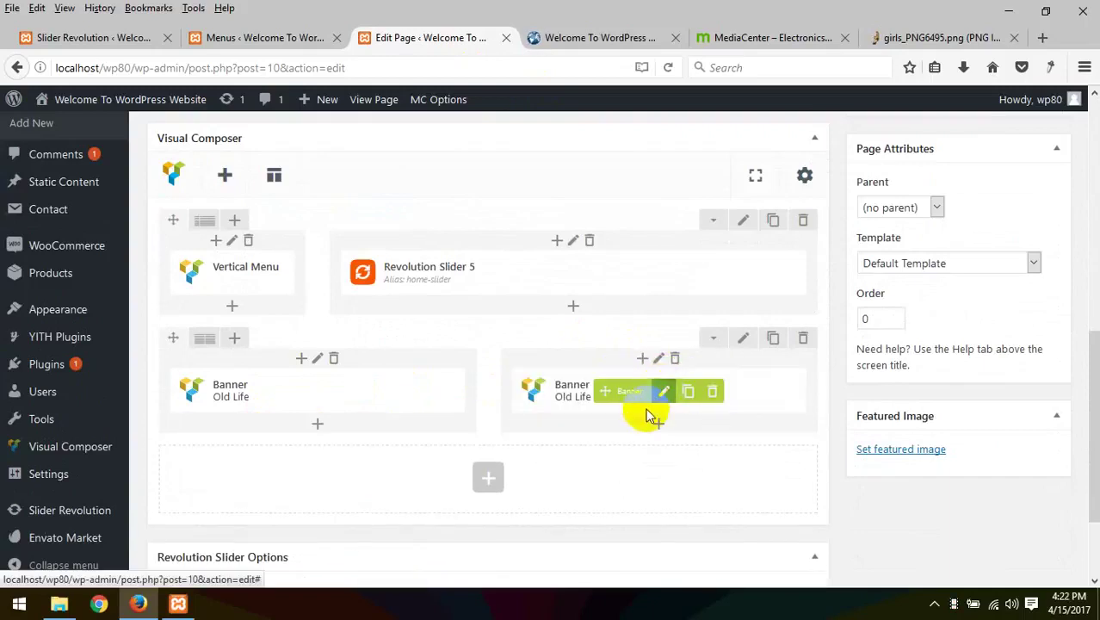
Step: Replace the copied banner's image with the downloaded file banner-narrow-02.jpg
left_click(666, 393)
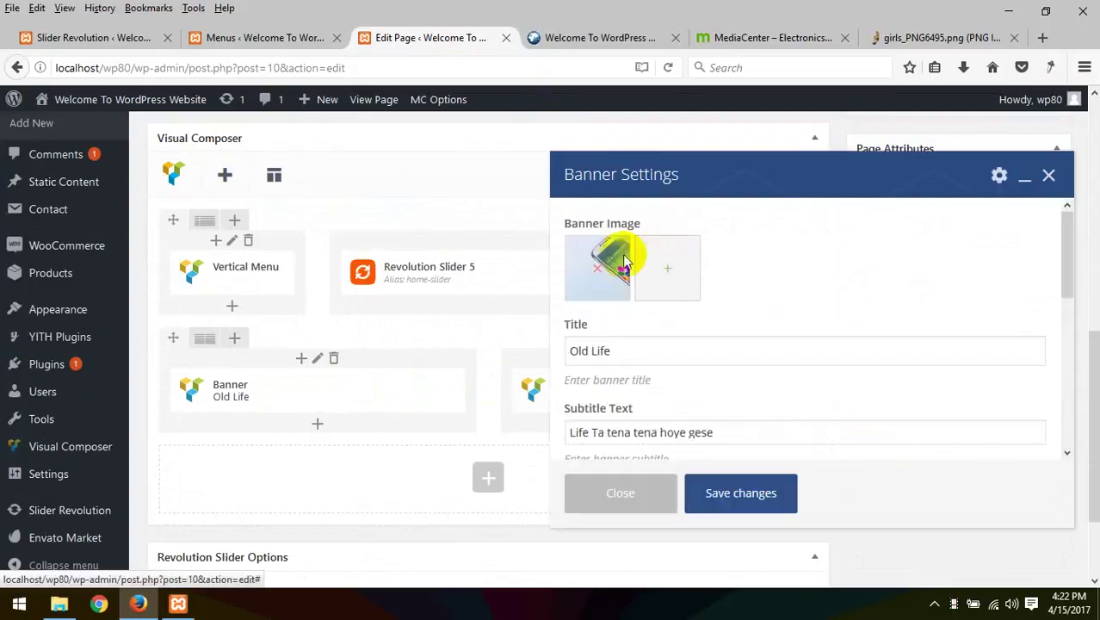
left_click(599, 271)
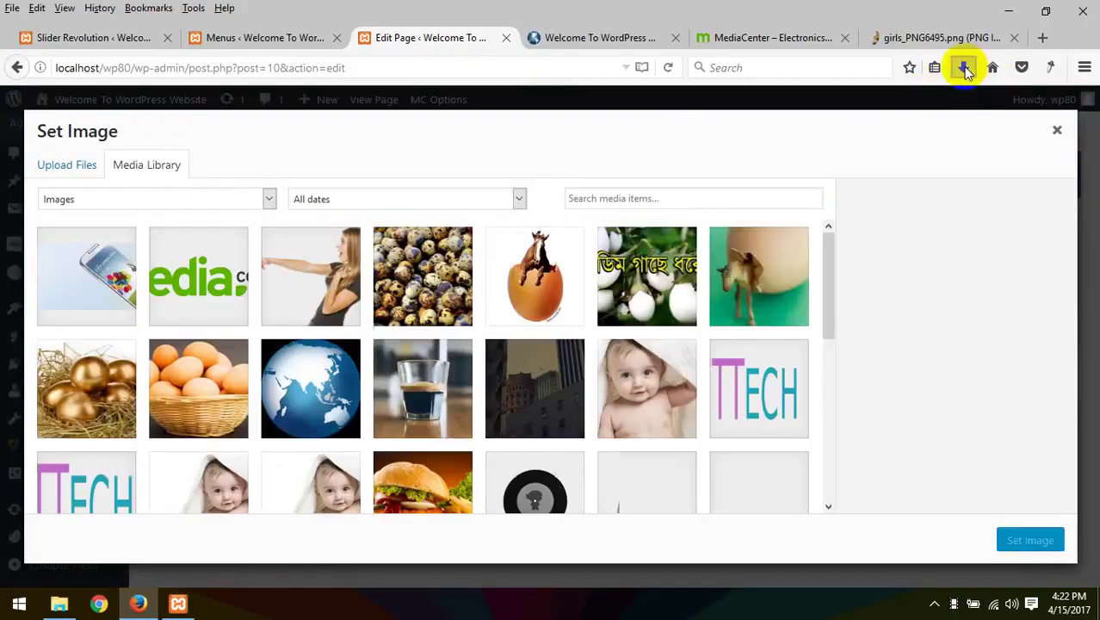
left_click(963, 66)
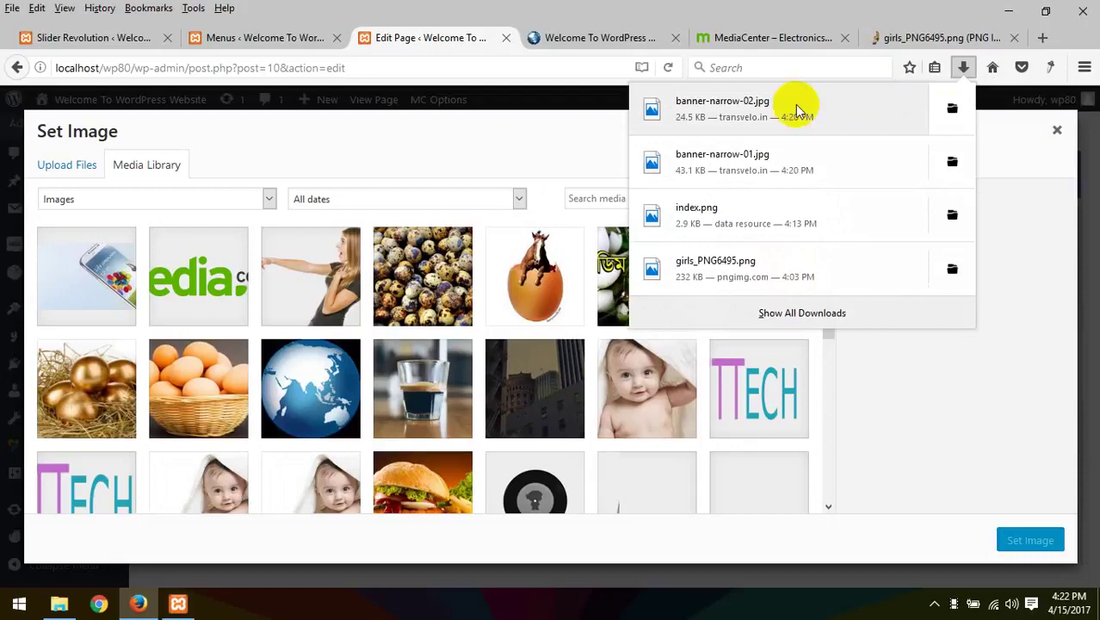
left_click_drag(726, 116, 226, 277)
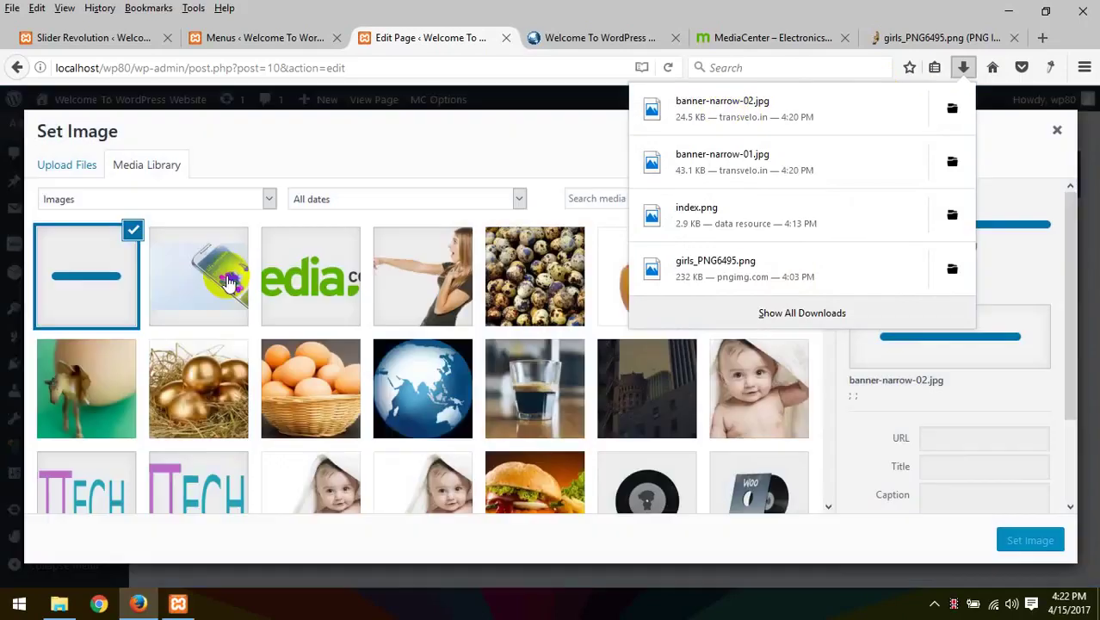
left_click(1037, 539)
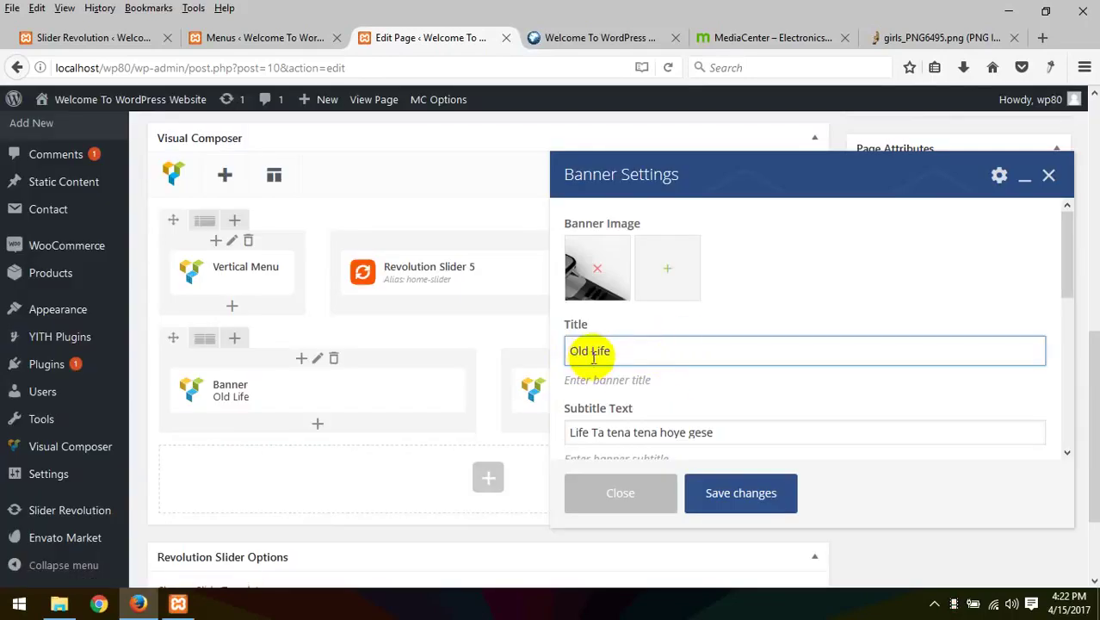
Step: Set the second banner's title to "New Life" and its subtitle to "Life Ta MOja and Moja", and save the banner settings
double_click(583, 350)
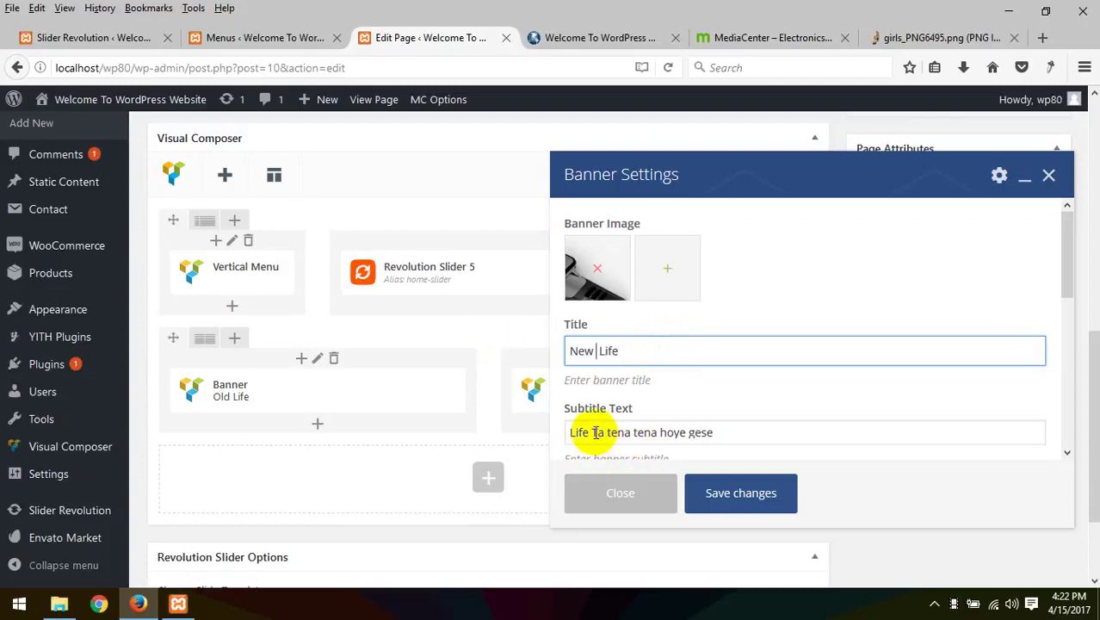
left_click_drag(606, 432, 788, 433)
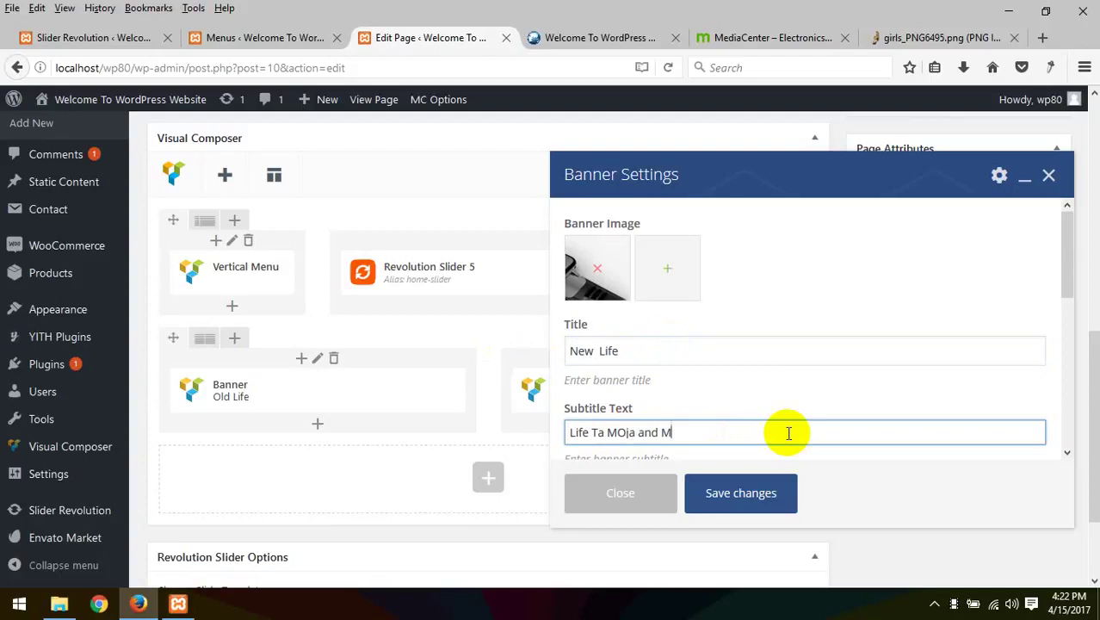
scroll(789, 433, "down", 6)
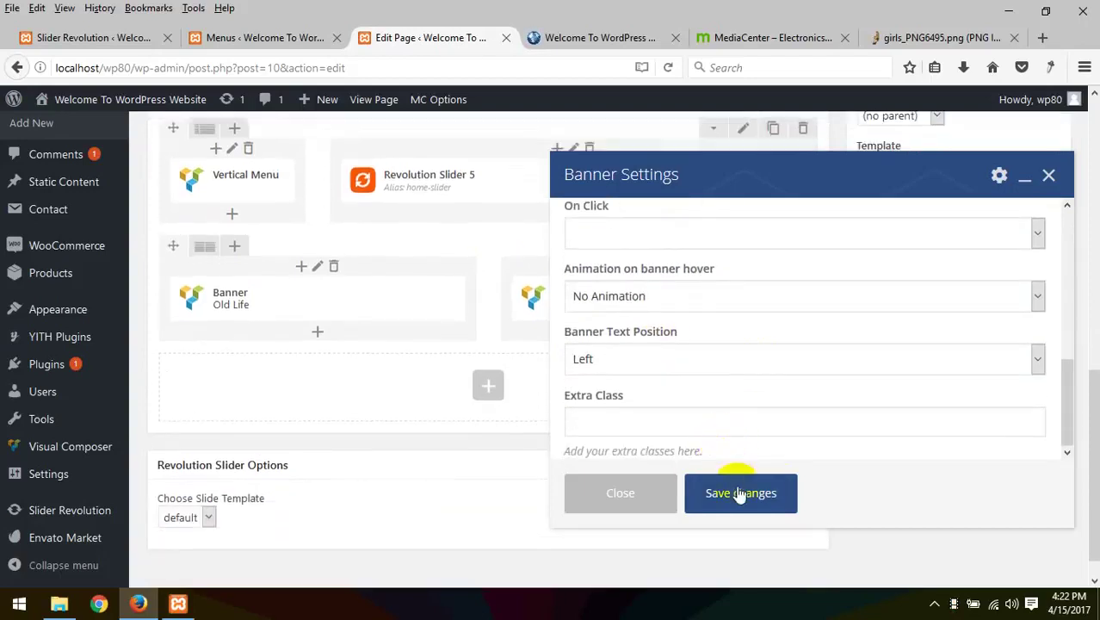
left_click(740, 493)
Step: Update the Home page and reload the site to check the two banners below the slider
scroll(982, 302, "up", 5)
left_click(1020, 385)
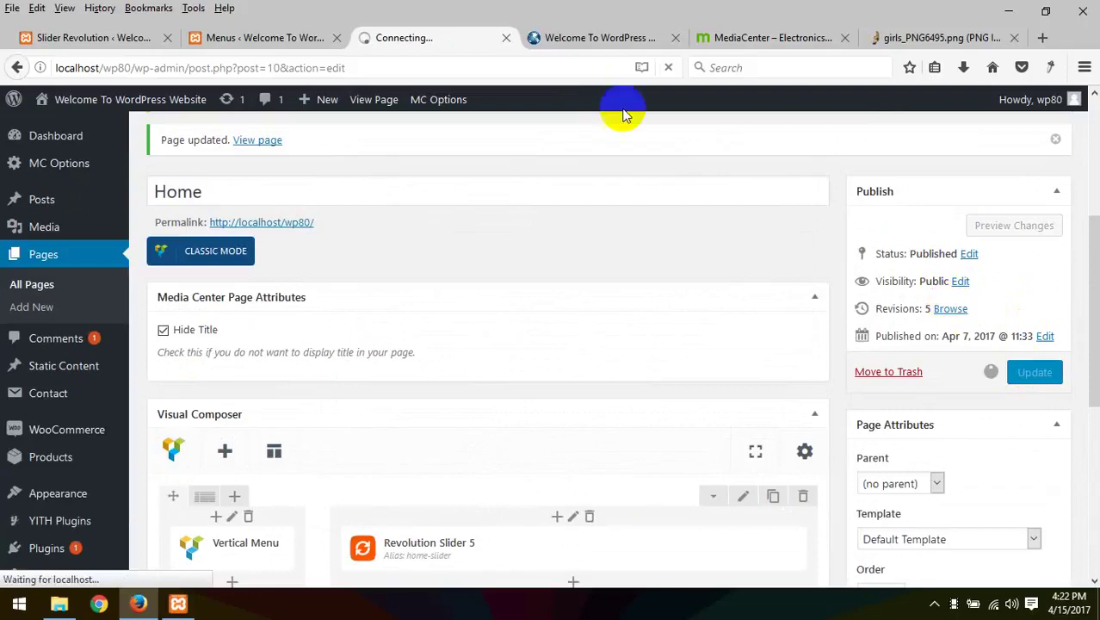
left_click(568, 38)
right_click(60, 344)
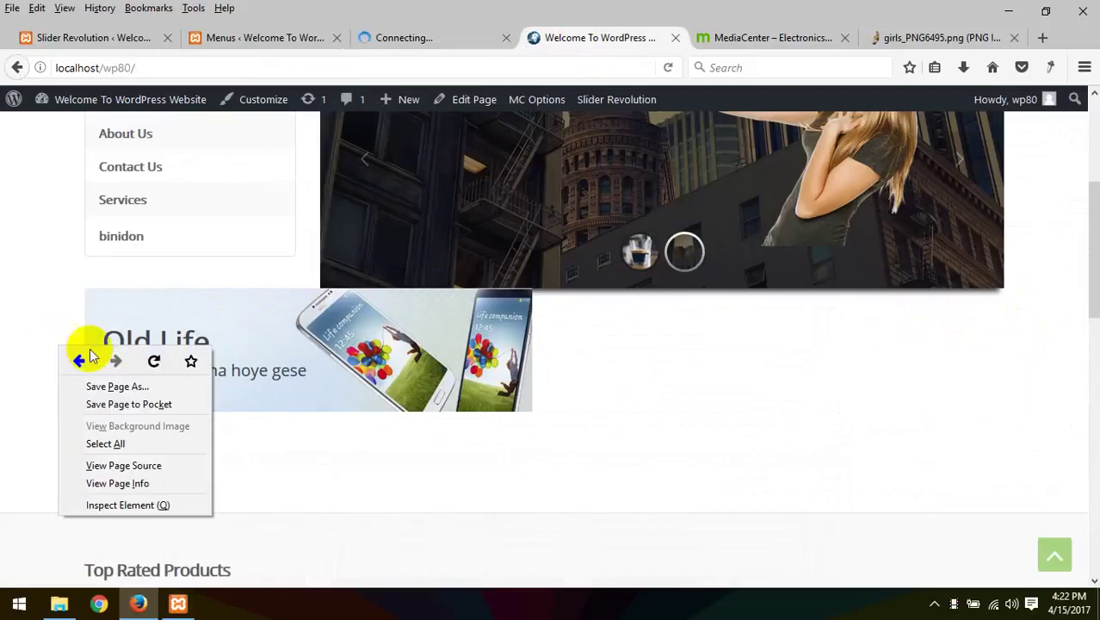
left_click(153, 360)
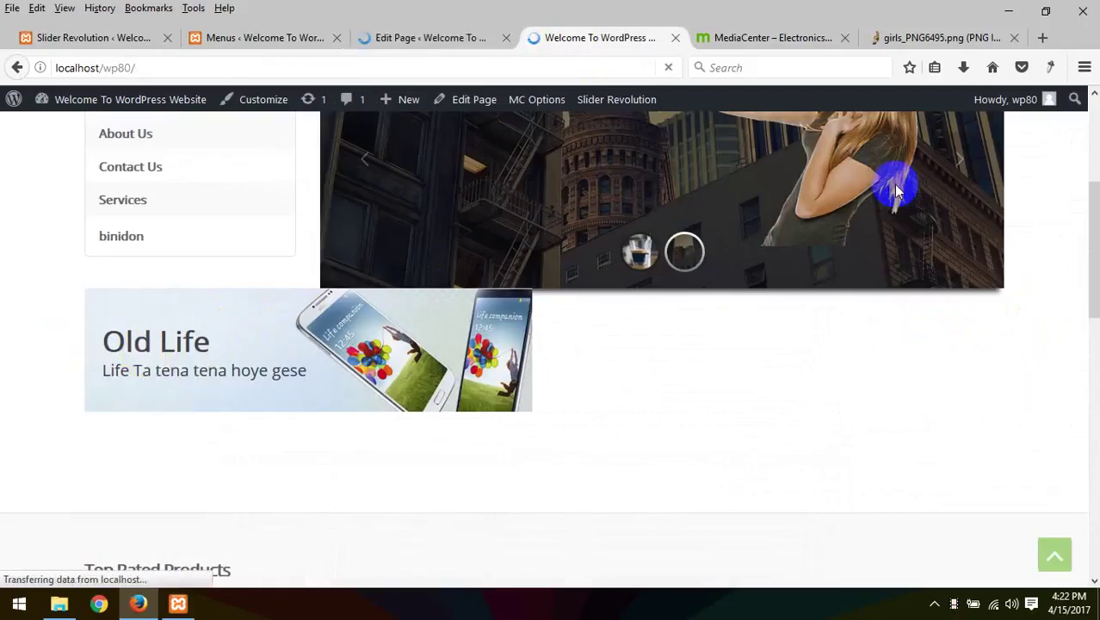
scroll(894, 184, "down", 4)
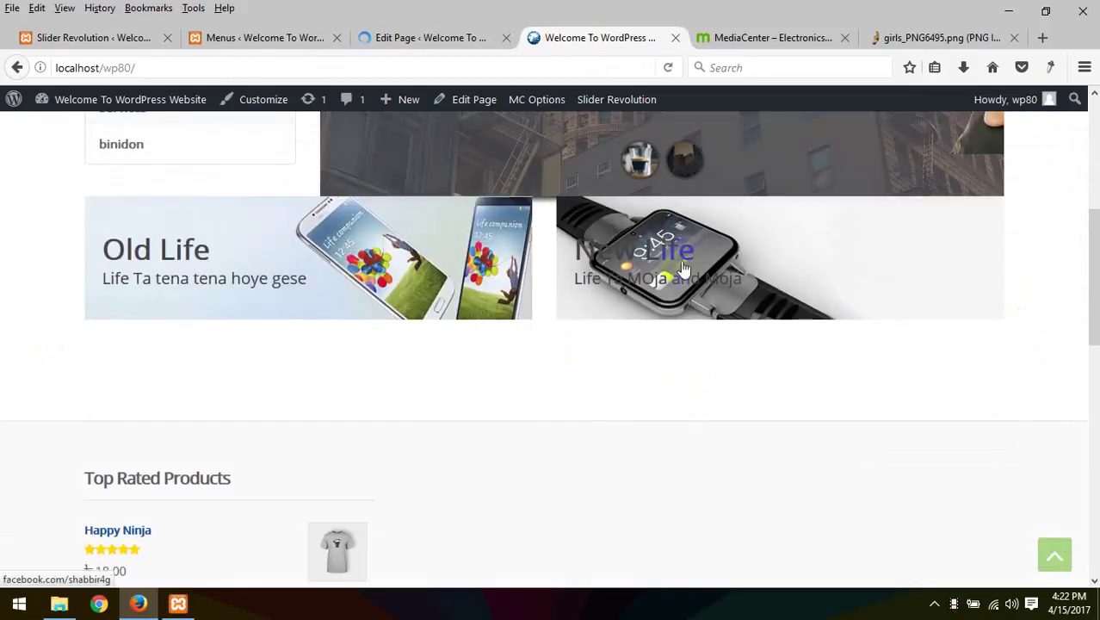
Step: Close the WordPress Menus page in the browser and reopen the closed Home page editor
left_click(467, 36)
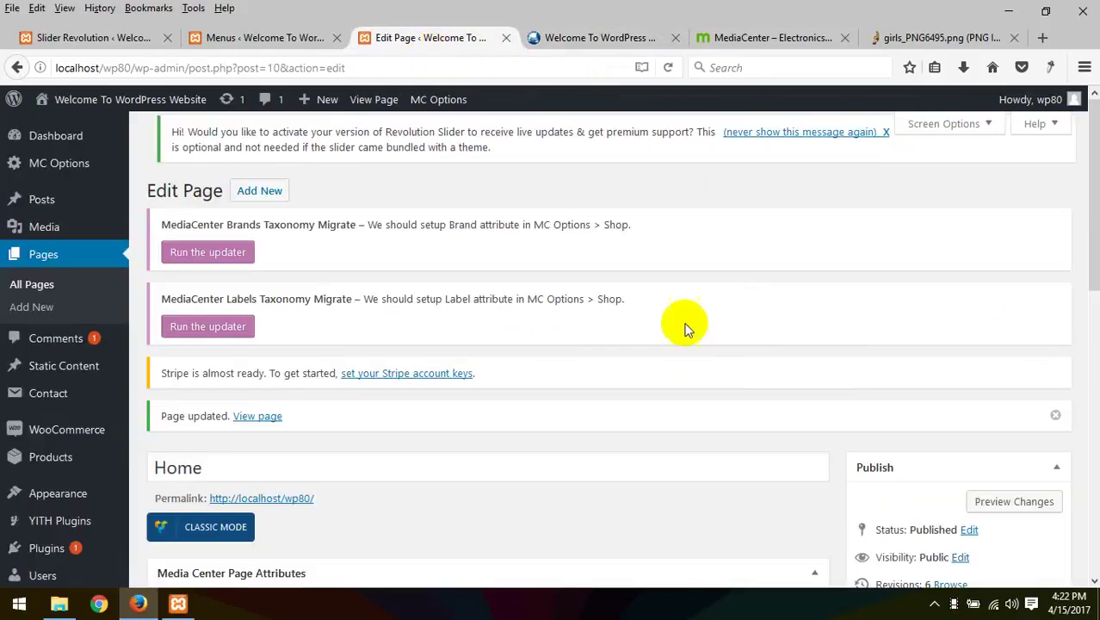
left_click(250, 36)
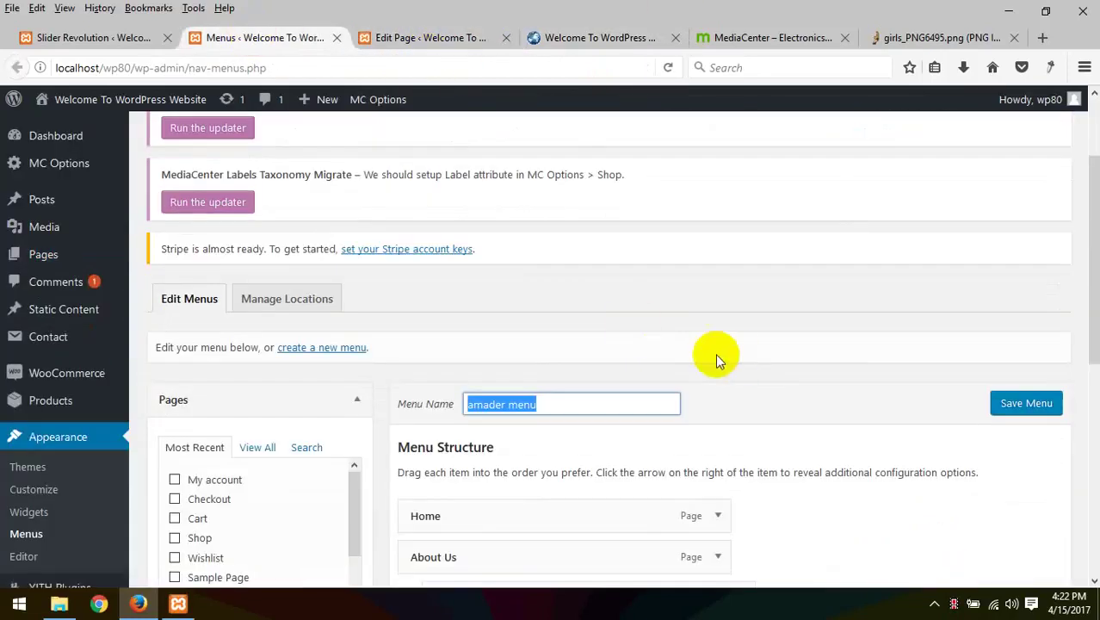
left_click(337, 37)
left_click(337, 37)
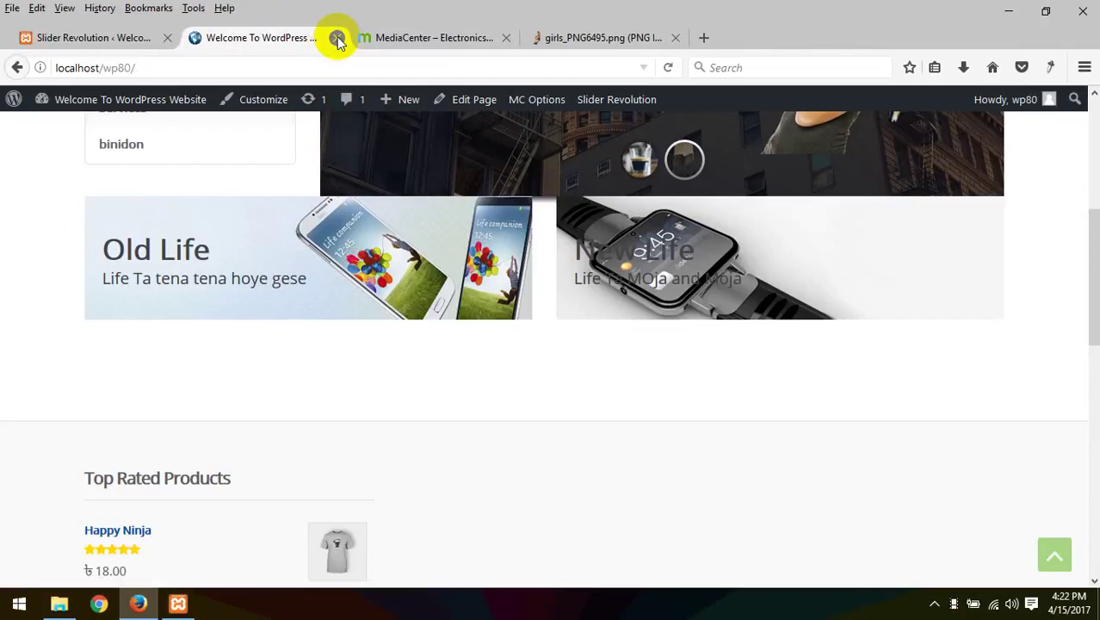
key("F5")
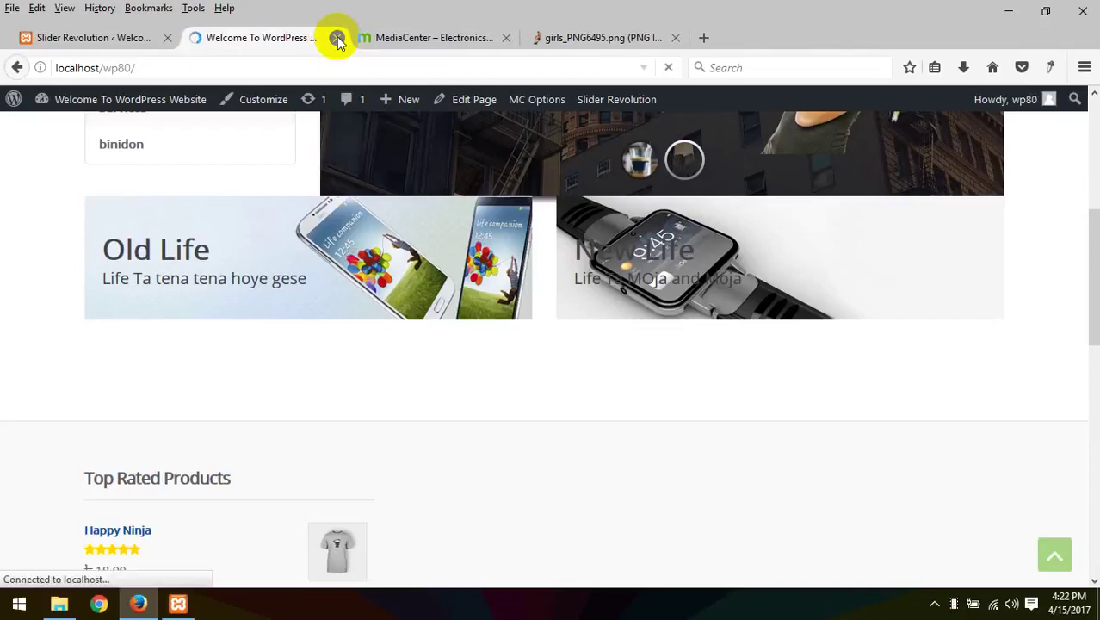
key("ctrl+shift+t")
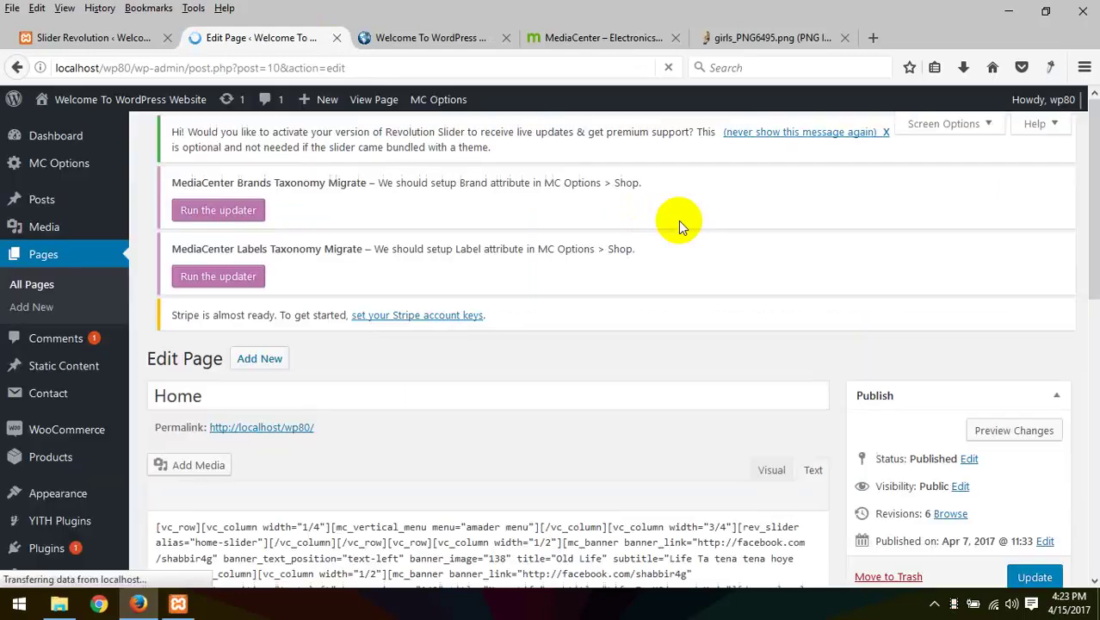
Step: Set the "New Life" banner's Banner Text Position to Right and save its settings
scroll(928, 383, "down", 3)
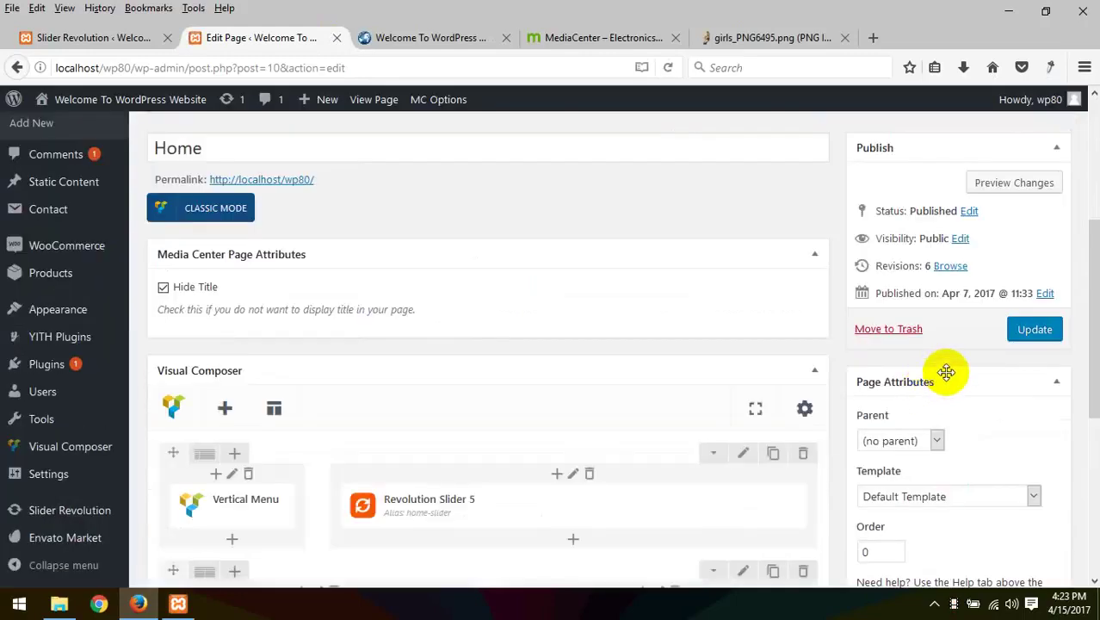
scroll(945, 368, "down", 4)
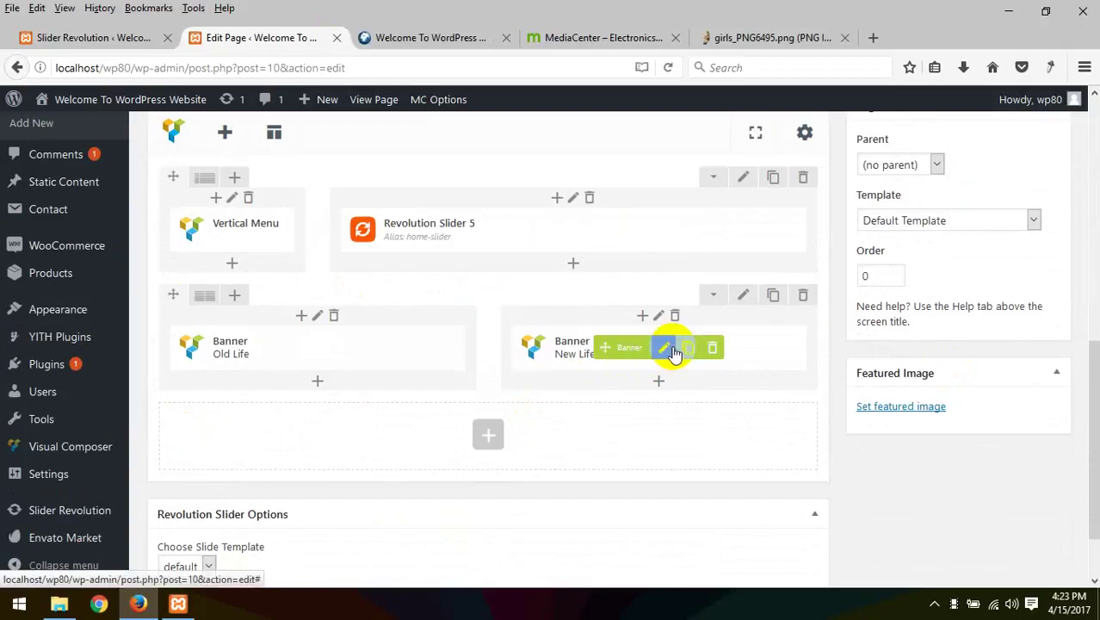
left_click(666, 347)
scroll(693, 314, "down", 2)
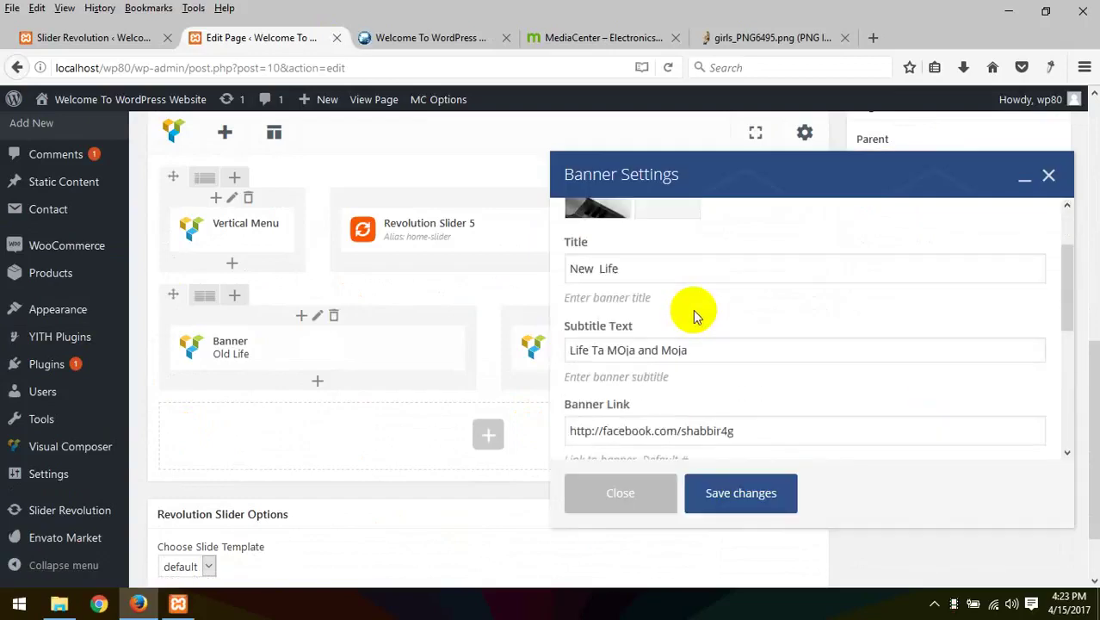
scroll(696, 316, "up", 2)
scroll(662, 349, "down", 5)
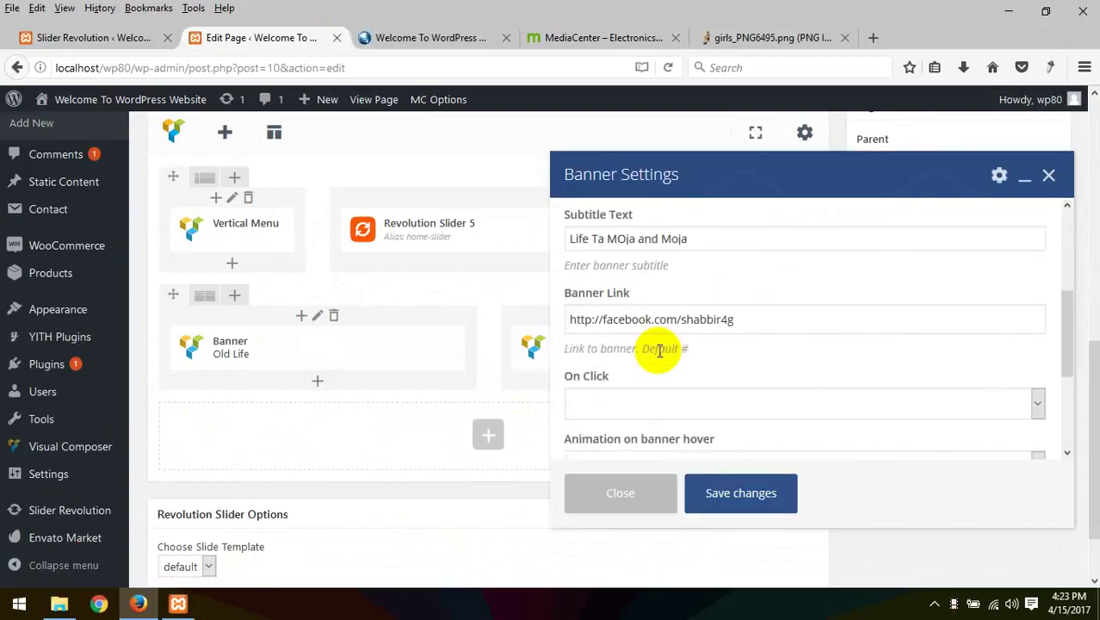
left_click(659, 359)
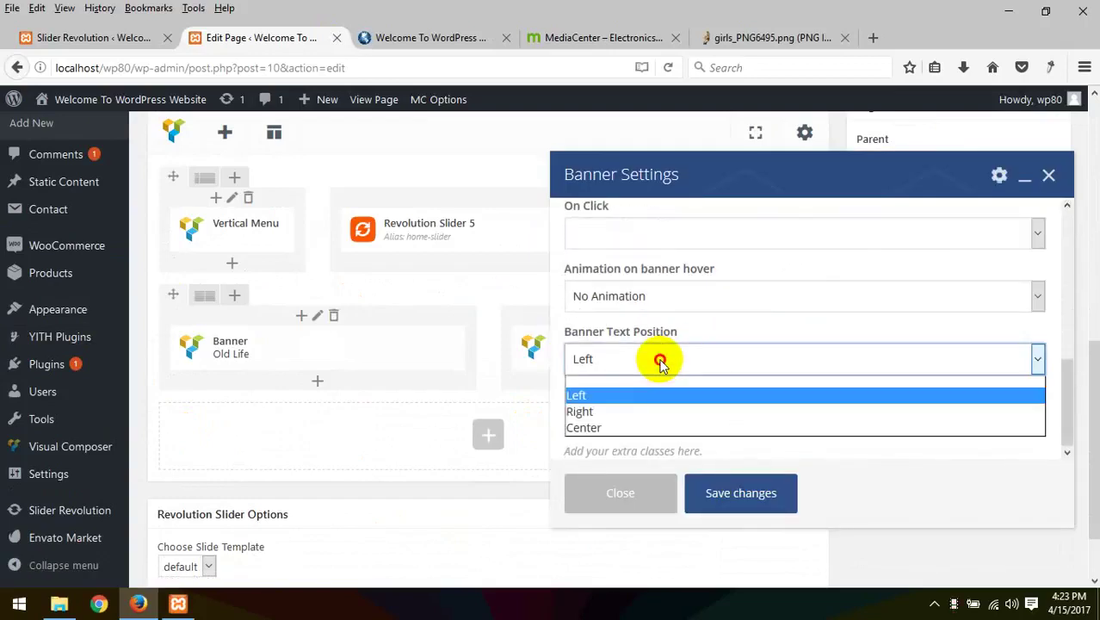
left_click(621, 411)
left_click(739, 492)
Step: Compare the text alignment with the MediaCenter demo's watch banner and update the Home page
left_click(592, 34)
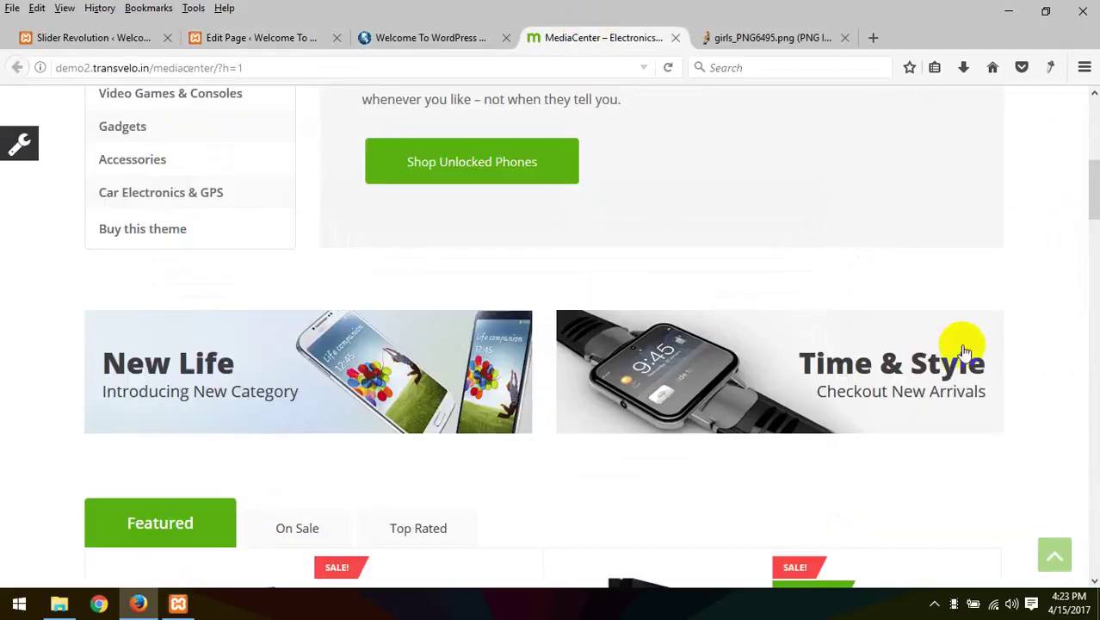
left_click(262, 37)
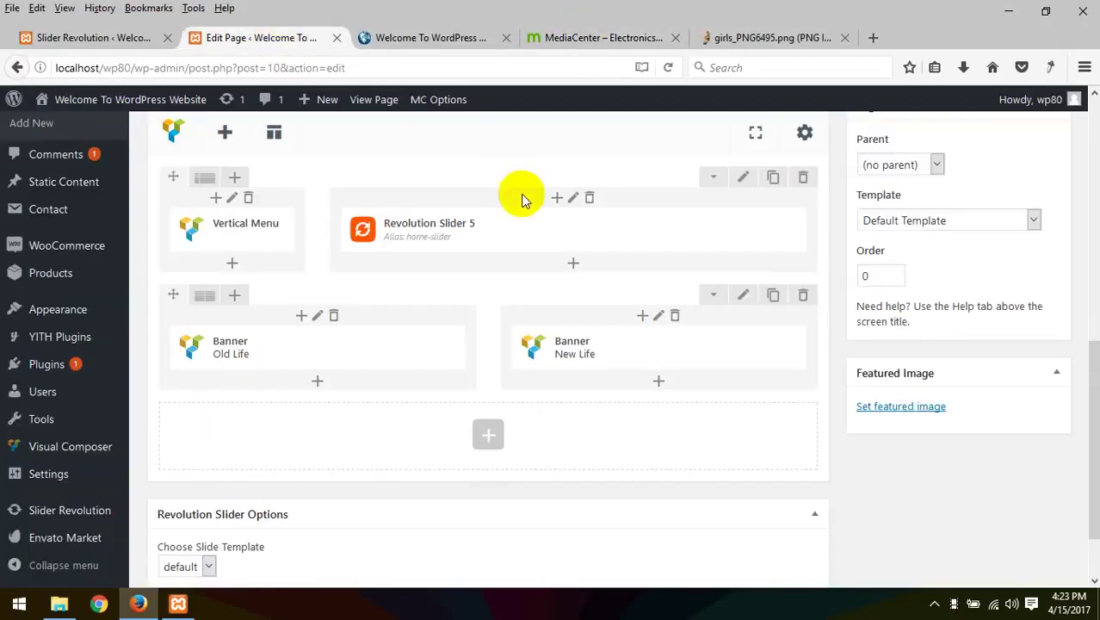
scroll(859, 238, "up", 5)
left_click(1042, 431)
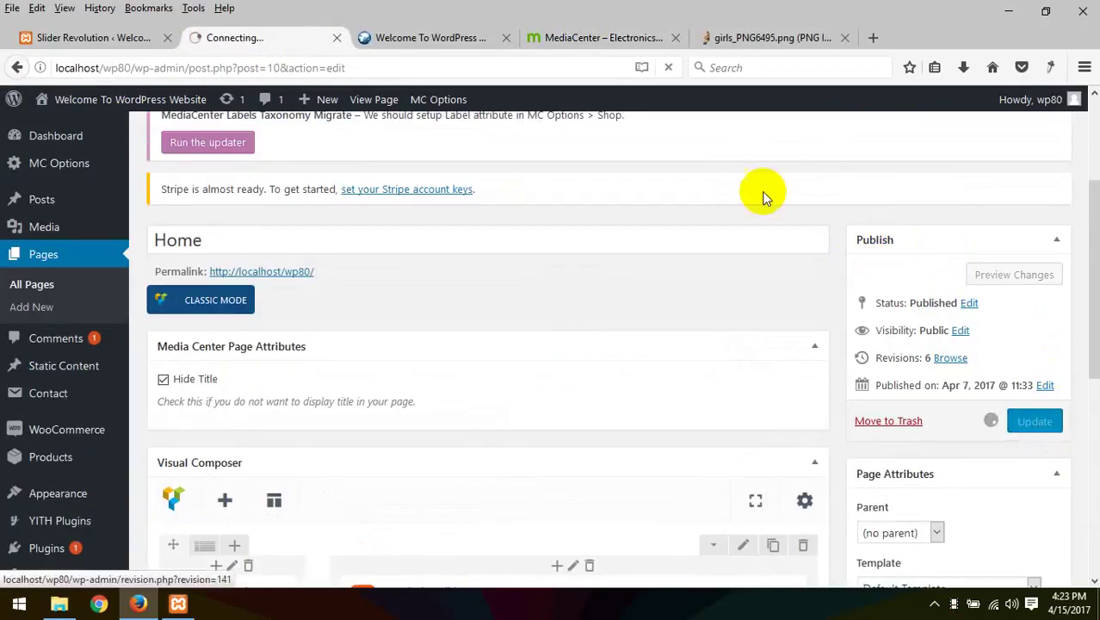
Step: Reload the site's home page and check the text placement on the "New Life" banner
left_click(422, 37)
right_click(556, 306)
right_click(645, 280)
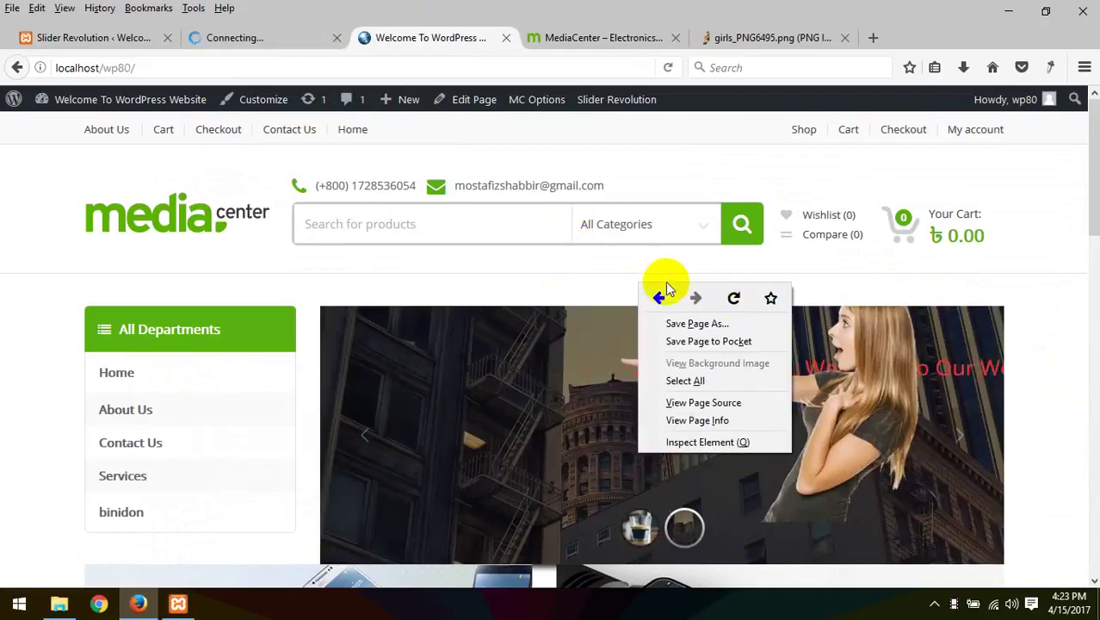
left_click(731, 295)
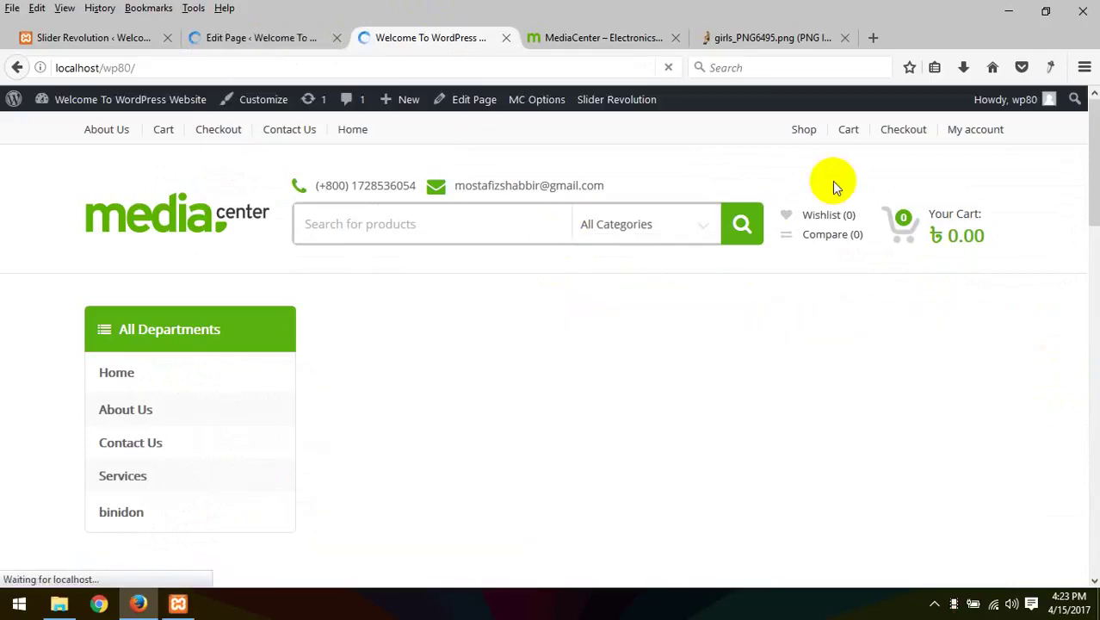
scroll(680, 202, "down", 8)
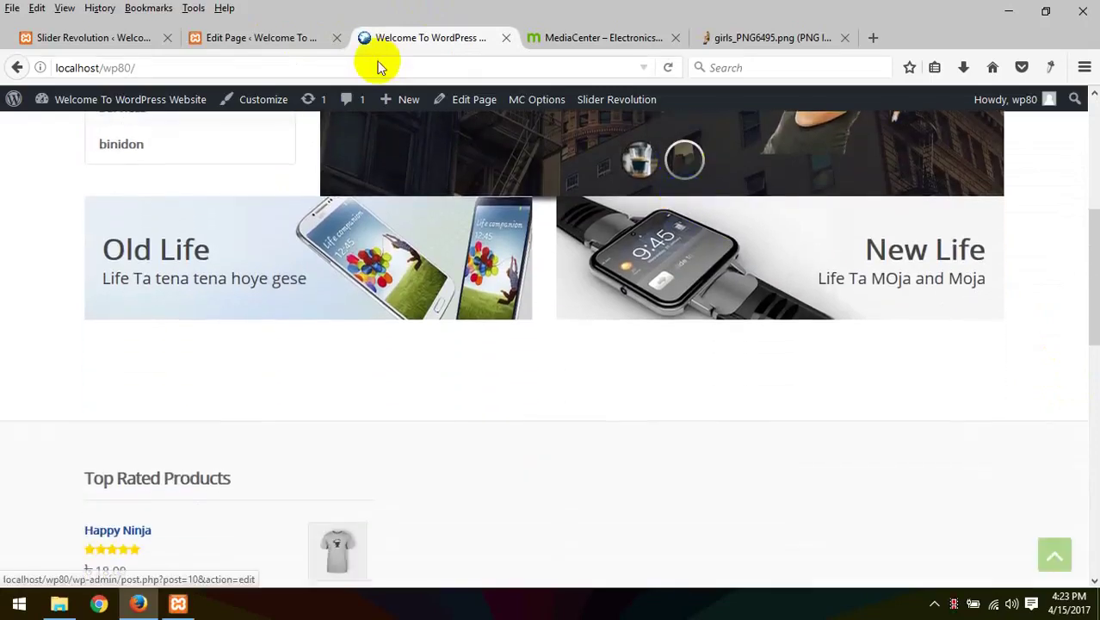
Step: Set the top padding of the two-banner row to 50 in the Home page editor and save the row settings
left_click(228, 37)
scroll(388, 258, "down", 5)
scroll(510, 368, "down", 3)
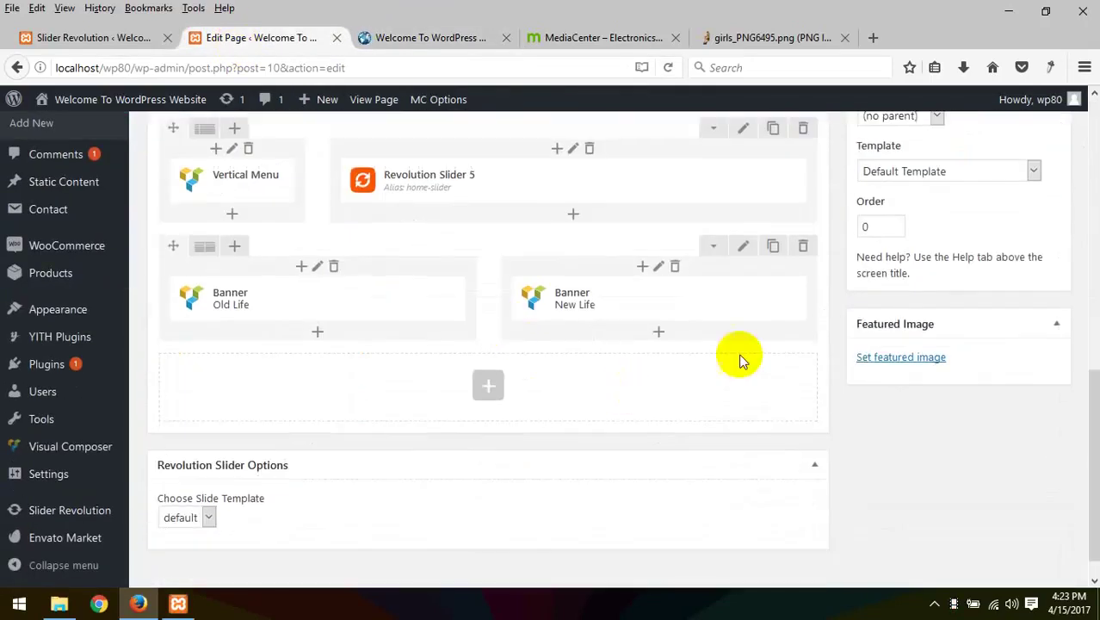
left_click(743, 245)
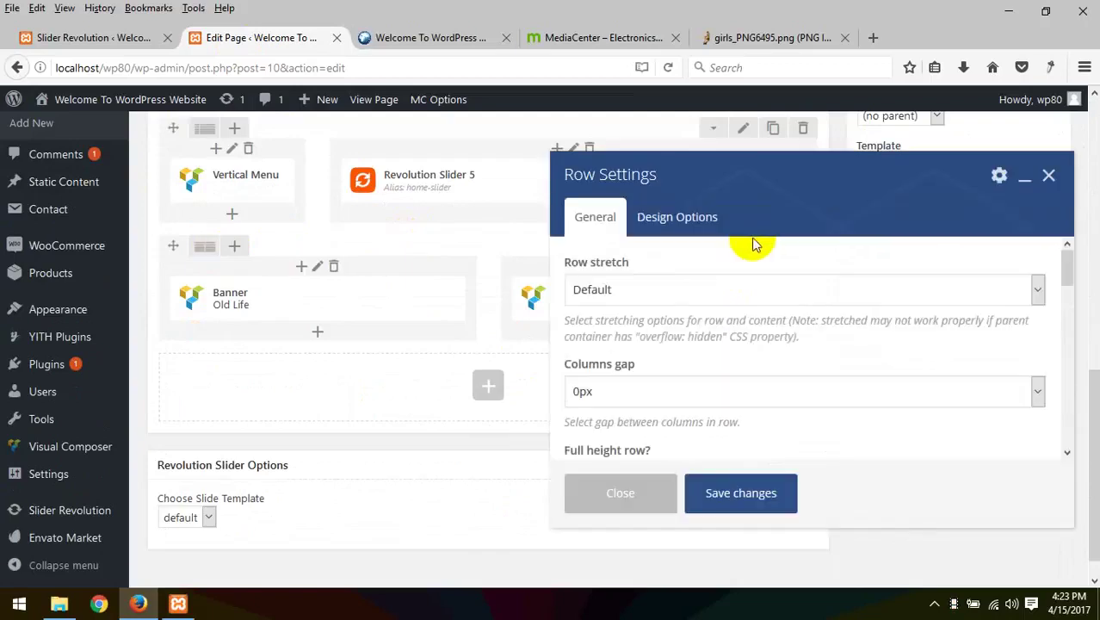
left_click(675, 226)
left_click(693, 366)
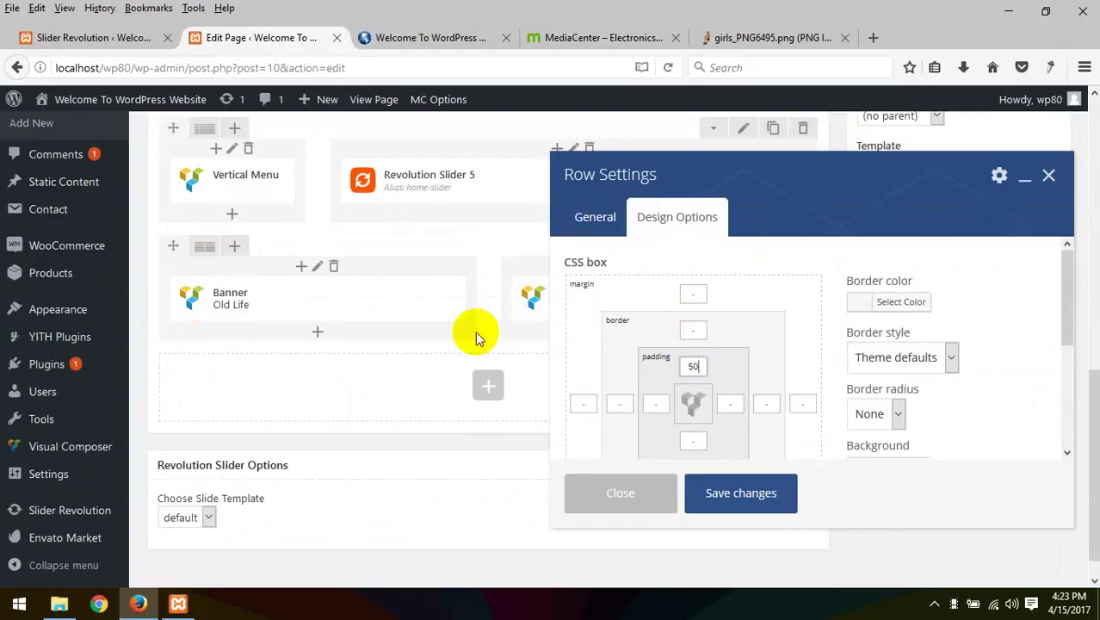
left_click(753, 493)
Step: Update the Home page and check the spacing between slider and banners on the reloaded site
scroll(1004, 309, "up", 4)
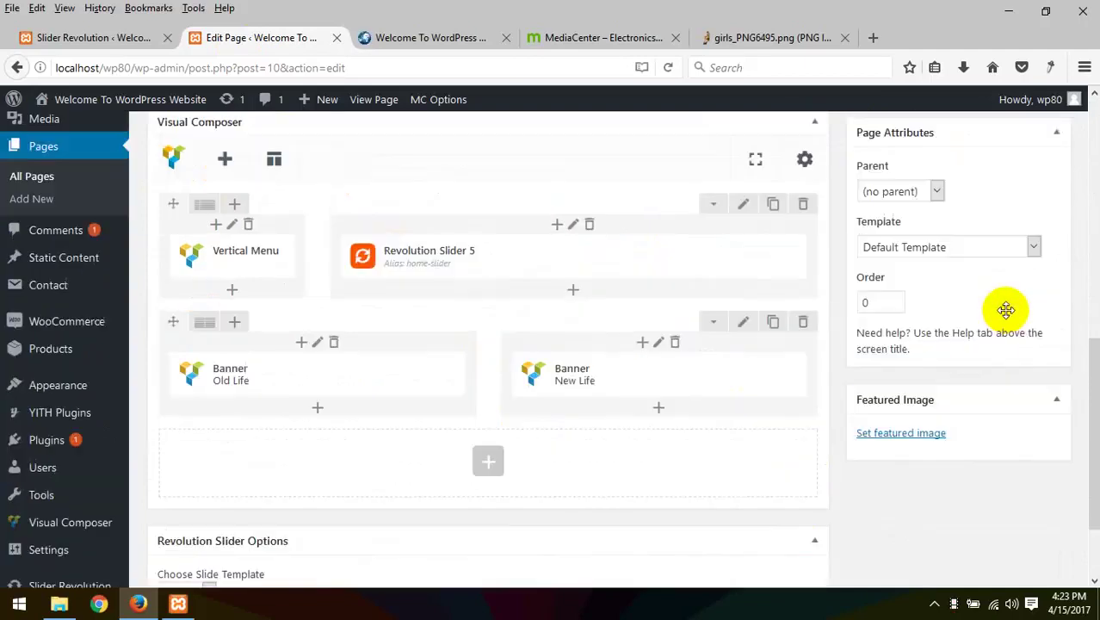
left_click(1035, 195)
left_click(434, 38)
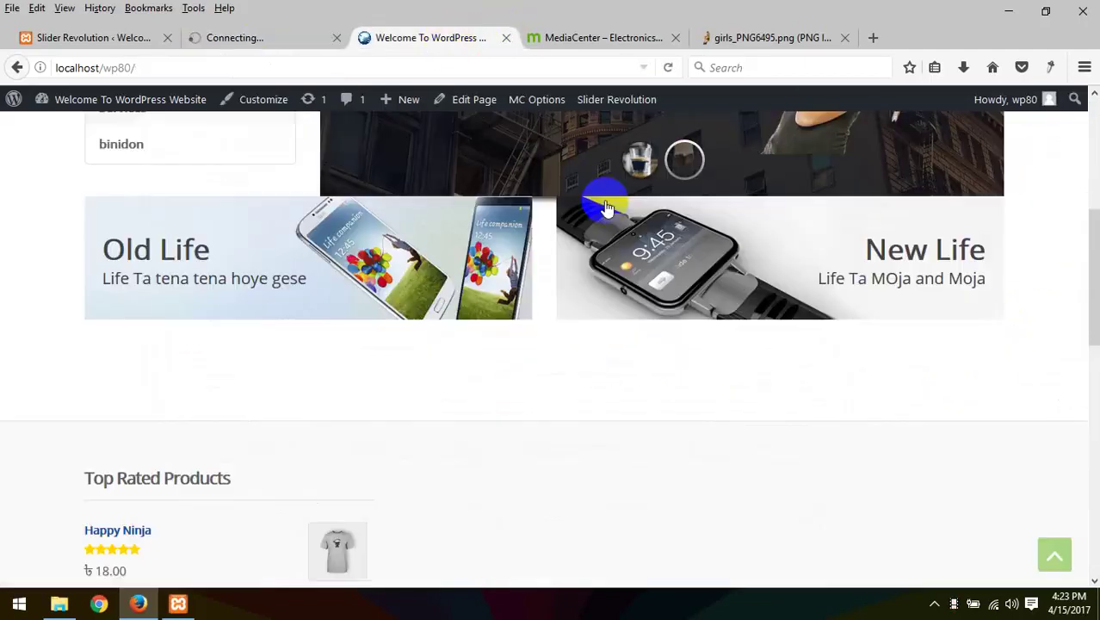
right_click(4, 241)
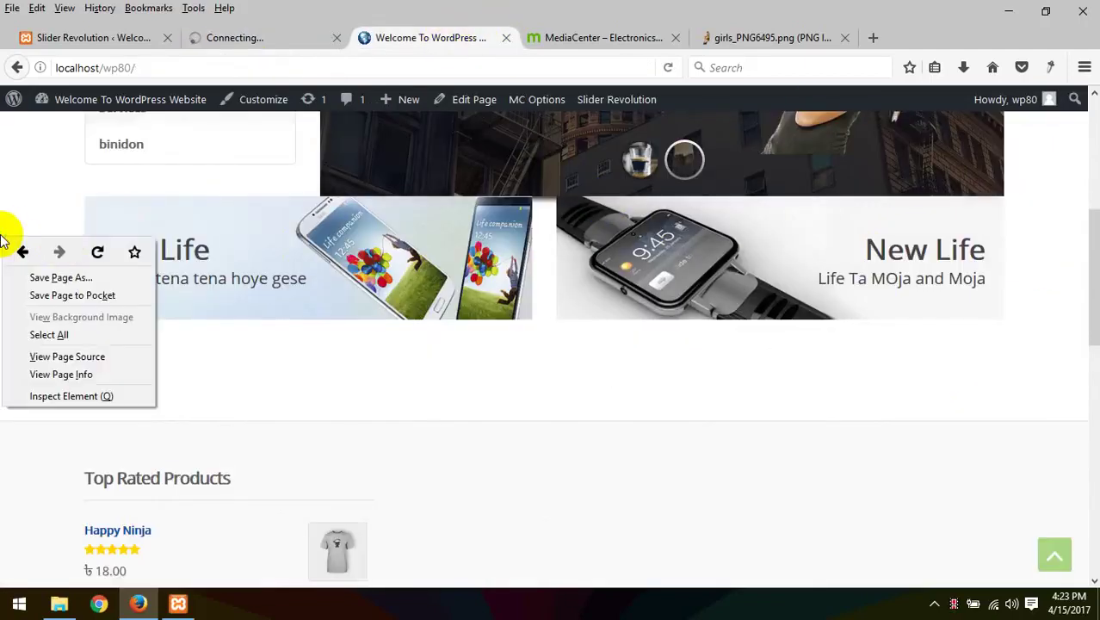
left_click(100, 251)
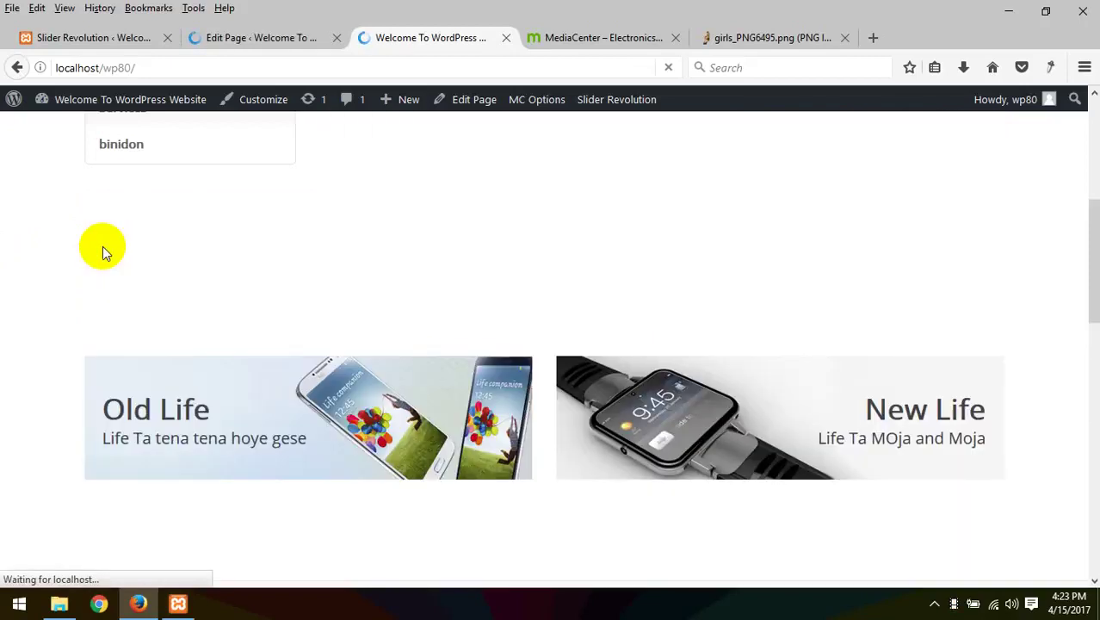
scroll(102, 246, "up", 2)
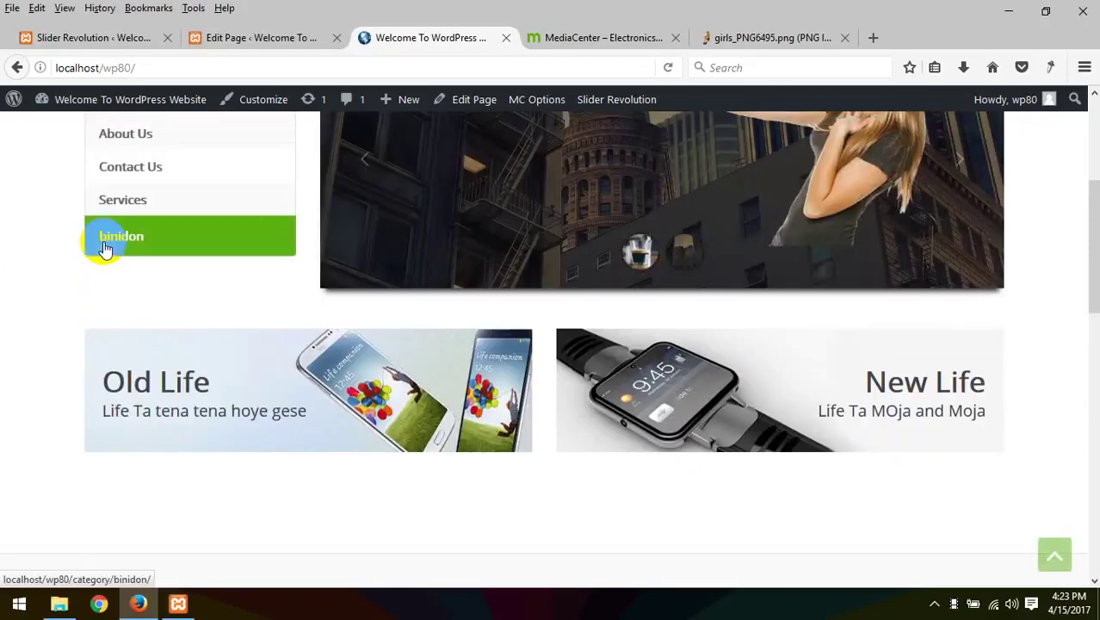
scroll(304, 228, "up", 2)
scroll(305, 228, "up", 2)
scroll(305, 228, "down", 4)
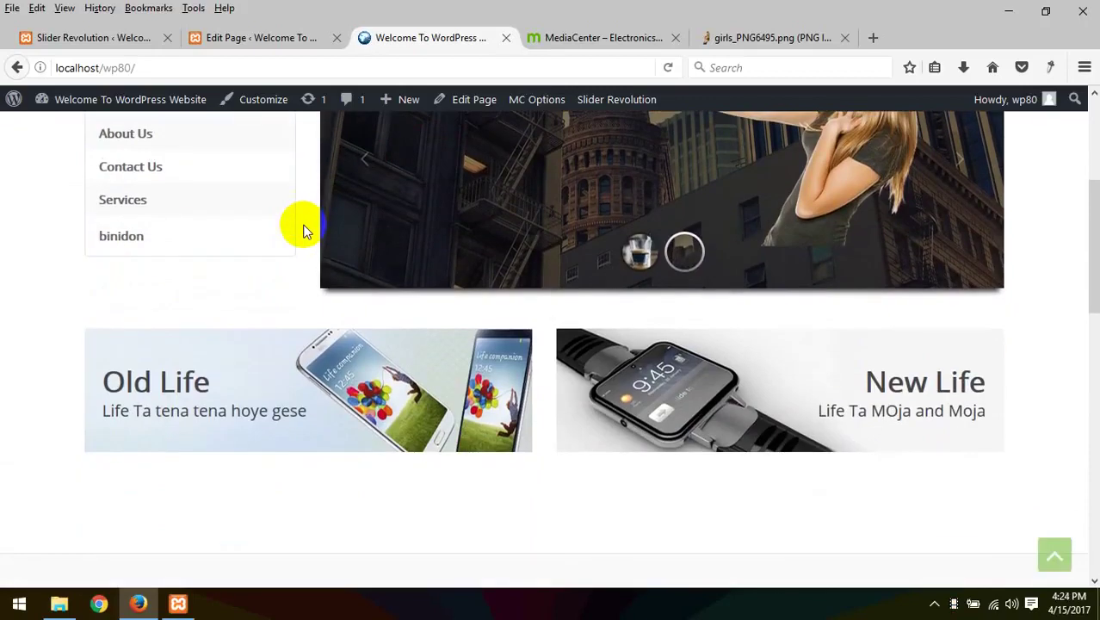
scroll(440, 238, "down", 4)
scroll(671, 273, "up", 4)
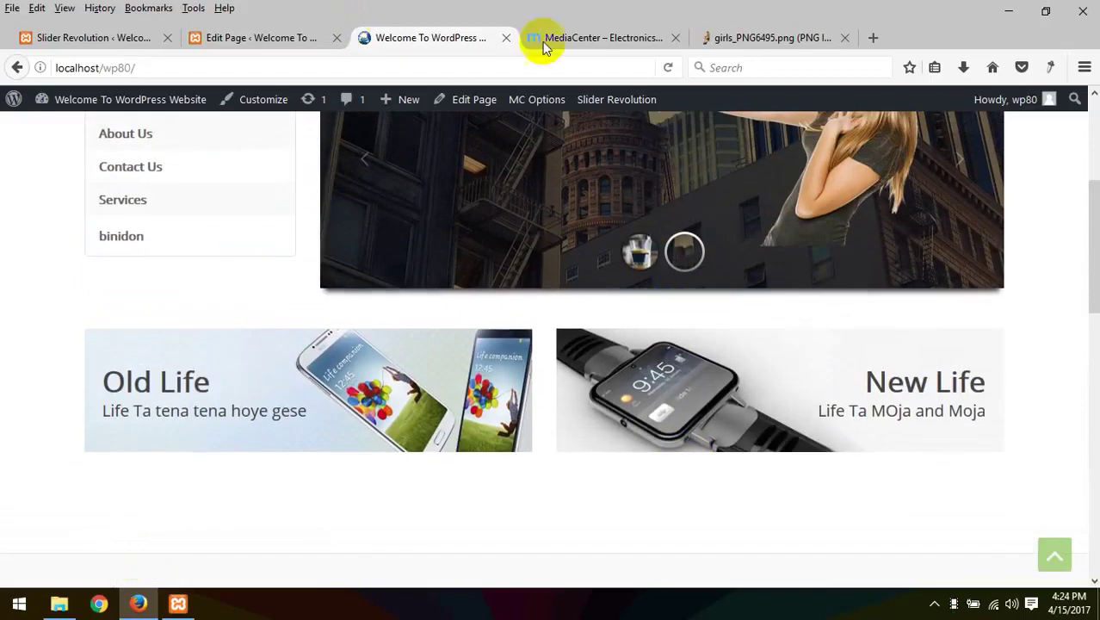
Step: Examine the Featured, On Sale and Top Rated product tabs below the banners in the MediaCenter demo
left_click(544, 48)
scroll(417, 369, "down", 7)
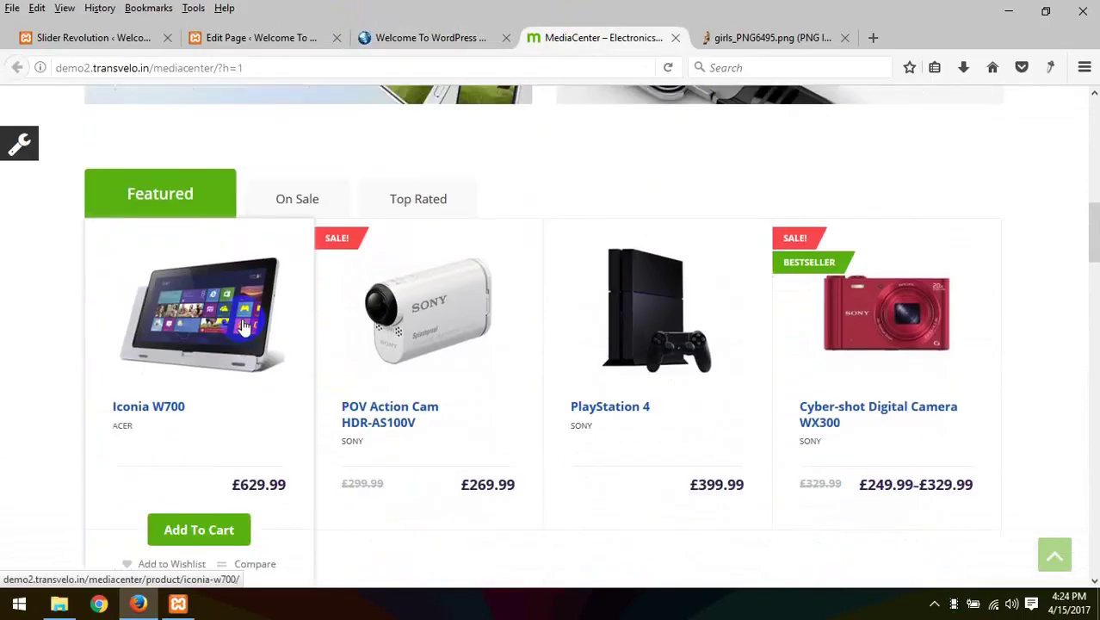
left_click(270, 172)
left_click(369, 168)
left_click(246, 172)
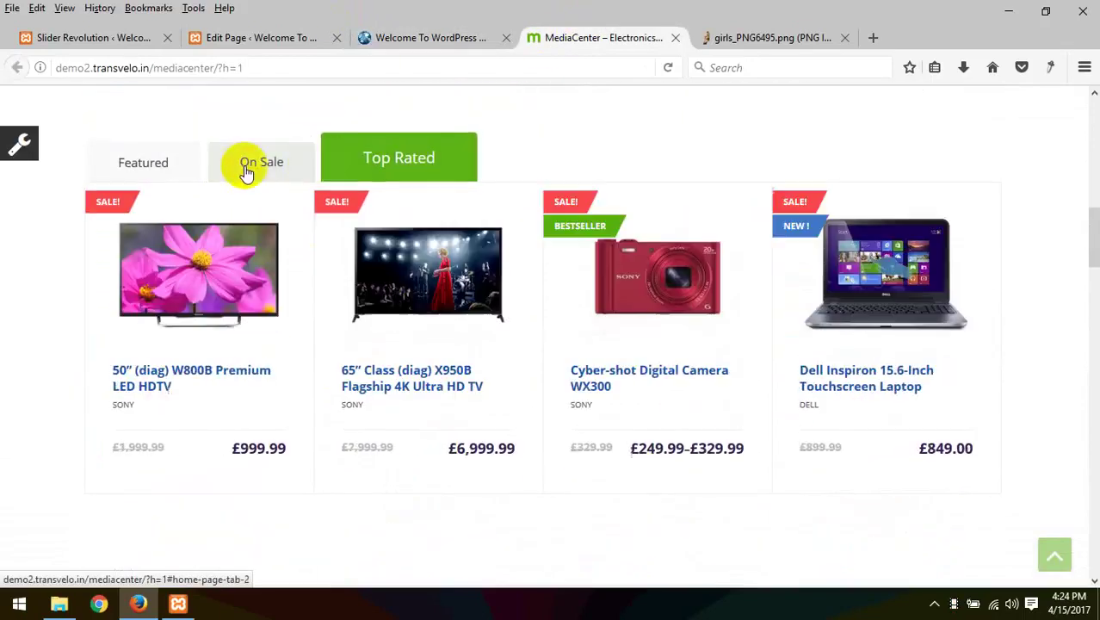
left_click(393, 164)
left_click(307, 172)
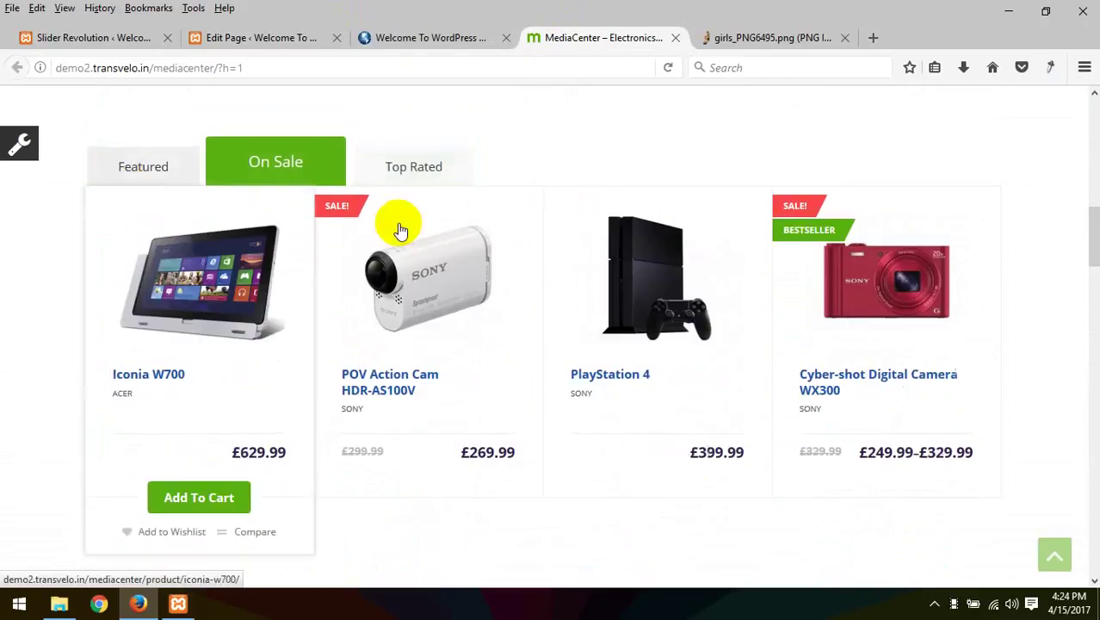
scroll(422, 253, "up", 4)
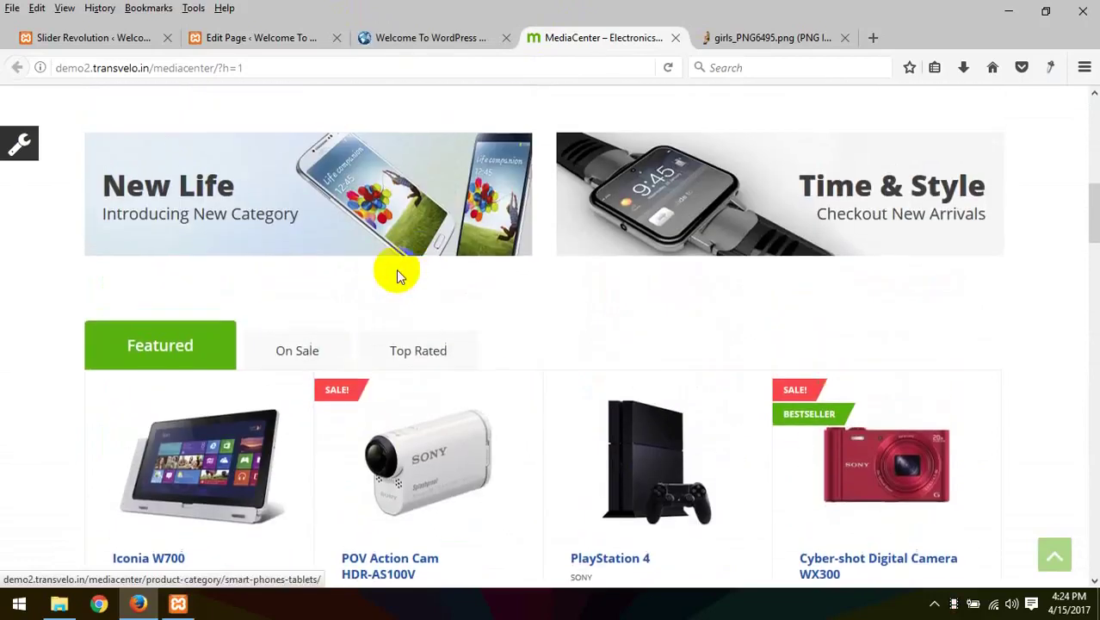
scroll(258, 310, "down", 3)
scroll(259, 292, "up", 2)
left_click(295, 258)
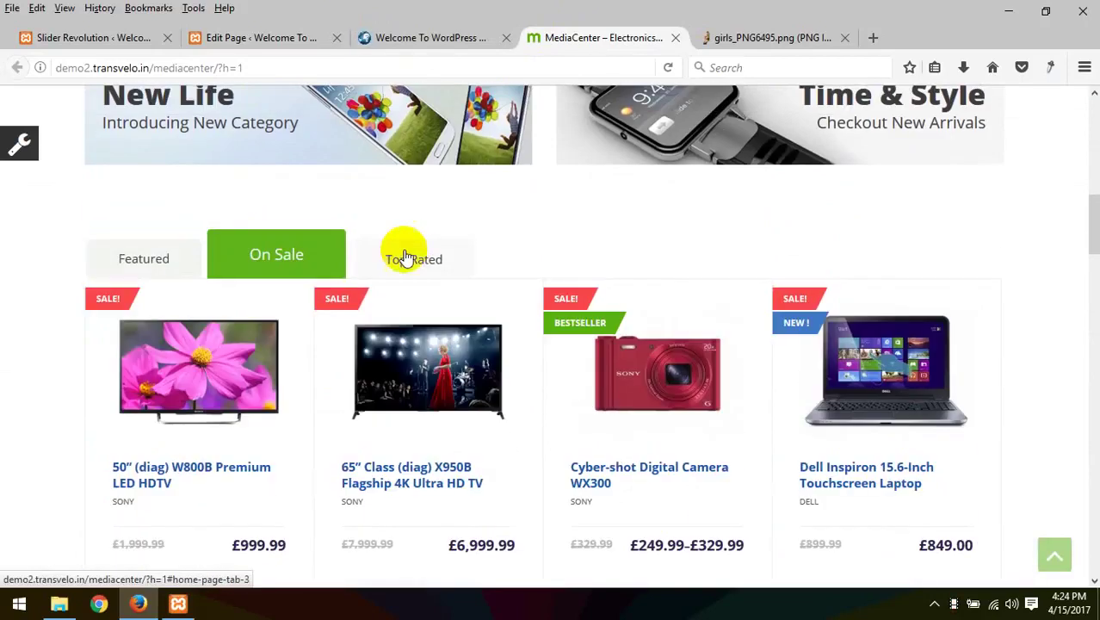
left_click(406, 258)
left_click(142, 258)
left_click(282, 262)
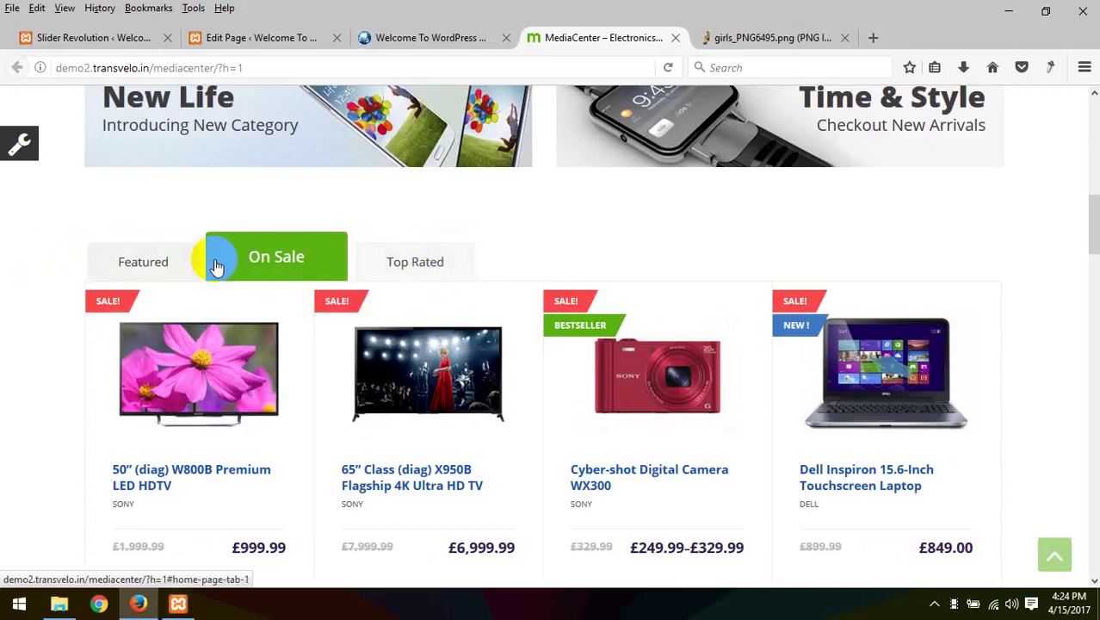
left_click(155, 263)
left_click(297, 262)
left_click(415, 262)
left_click(159, 262)
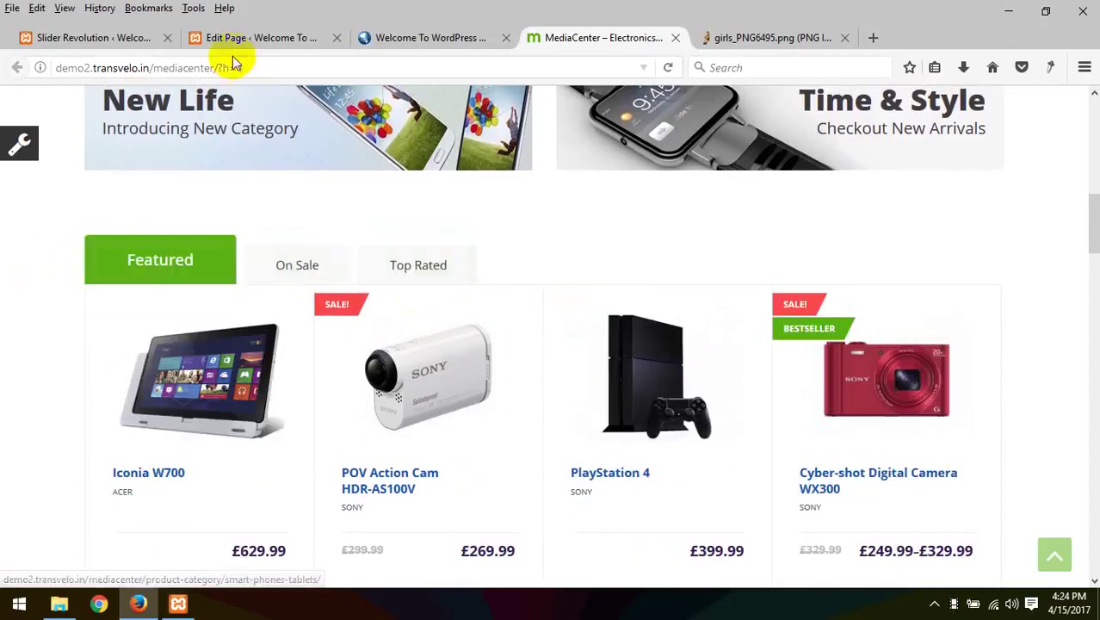
scroll(398, 290, "down", 4)
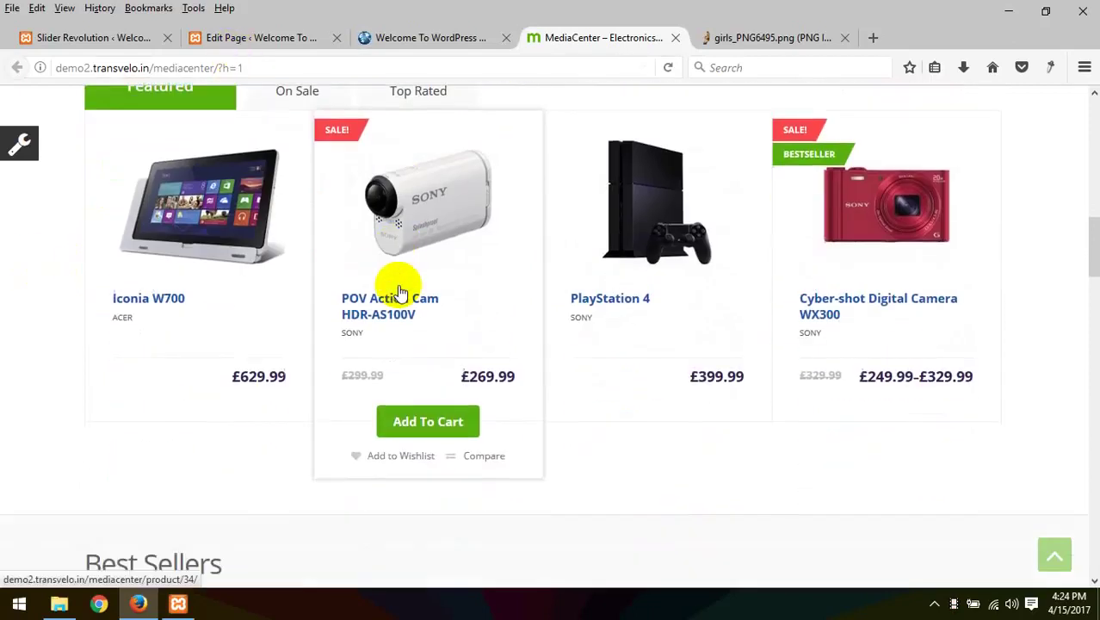
Step: Add an empty row below the banners in the Home page editor and browse the elements available for it
left_click(171, 43)
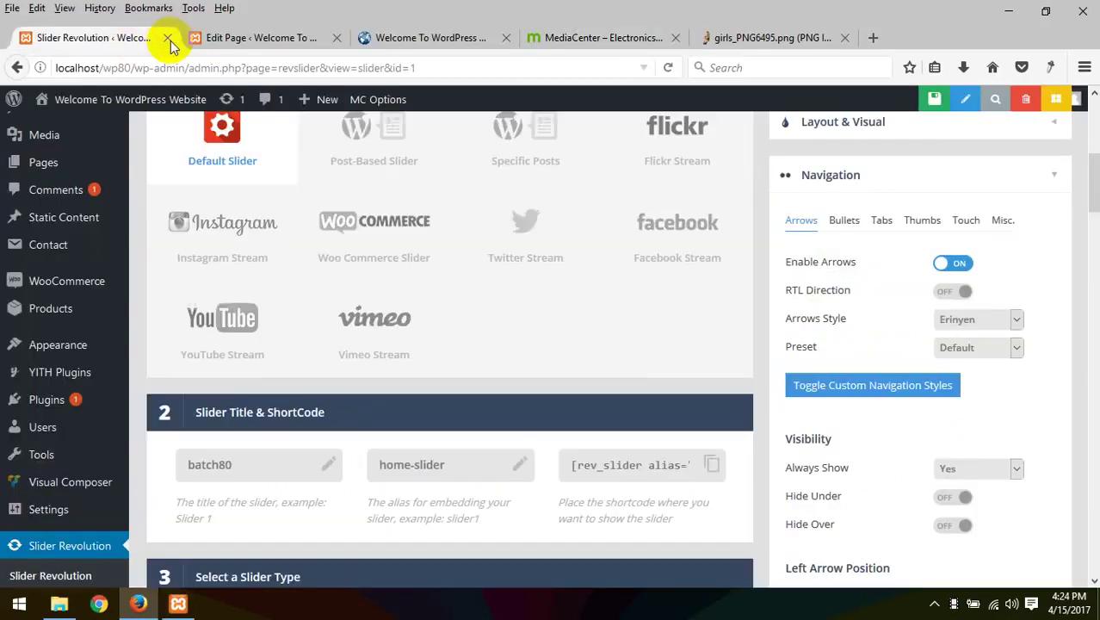
left_click(272, 37)
scroll(425, 326, "down", 4)
scroll(435, 347, "down", 4)
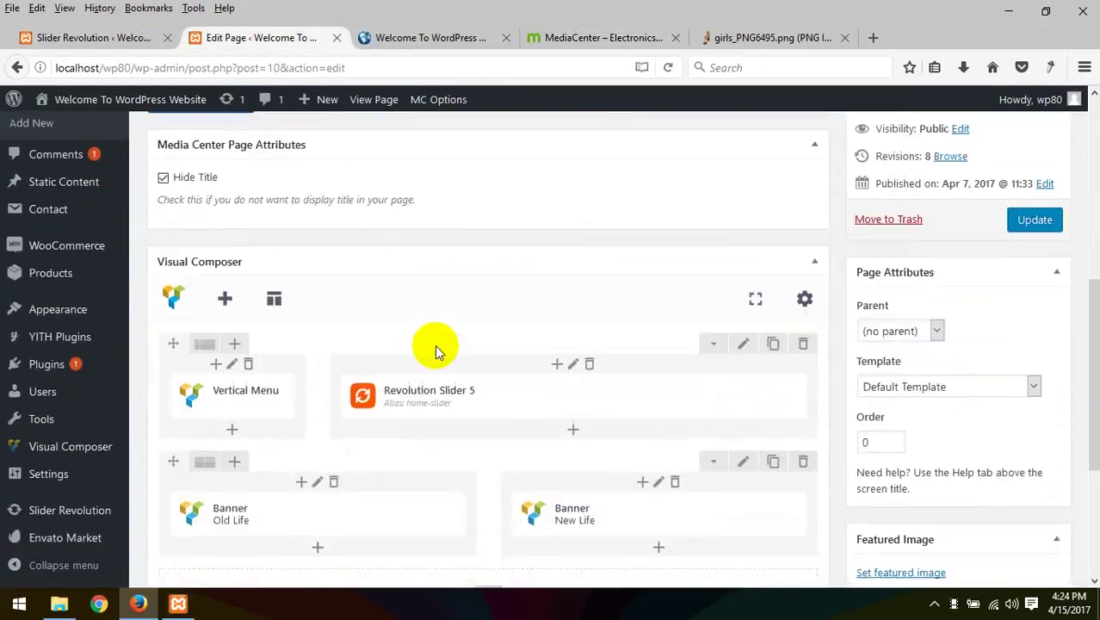
left_click(488, 384)
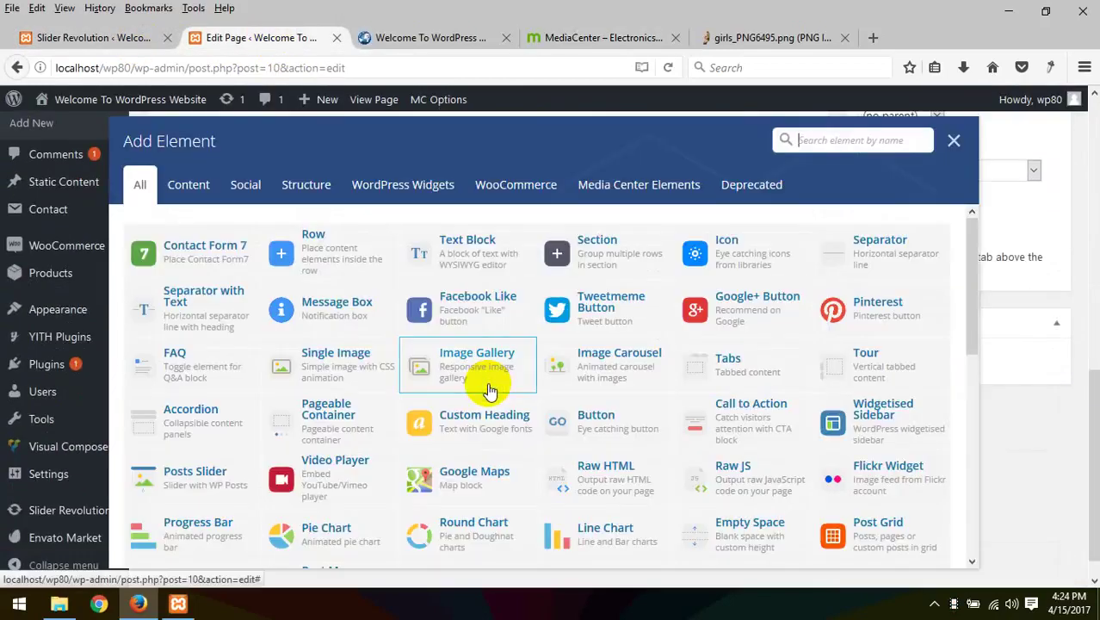
left_click(301, 267)
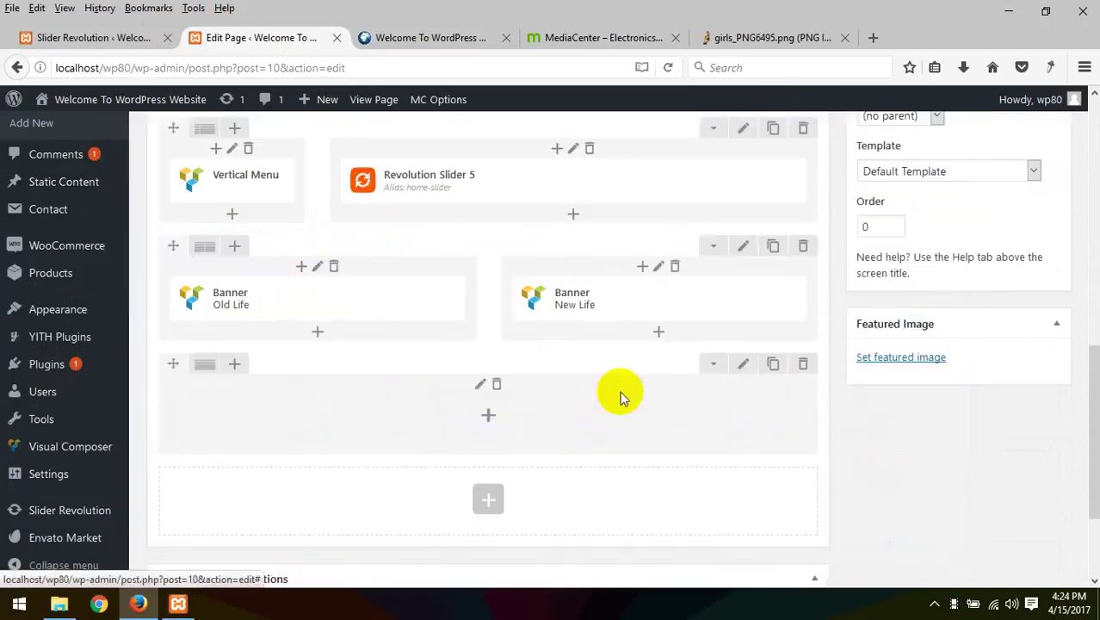
left_click(493, 415)
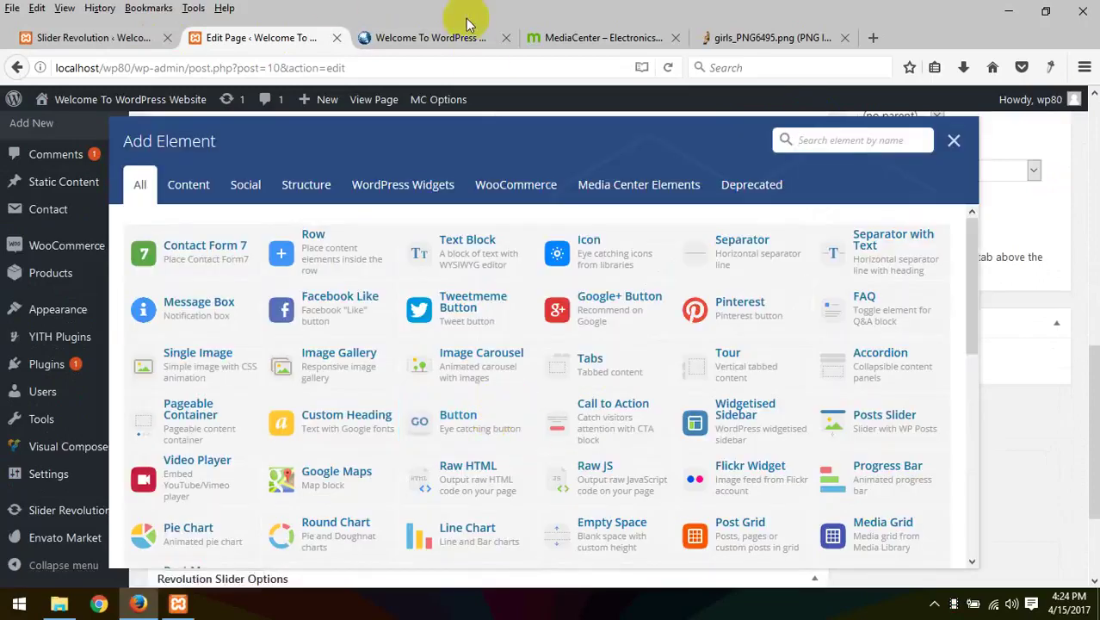
scroll(680, 276, "down", 6)
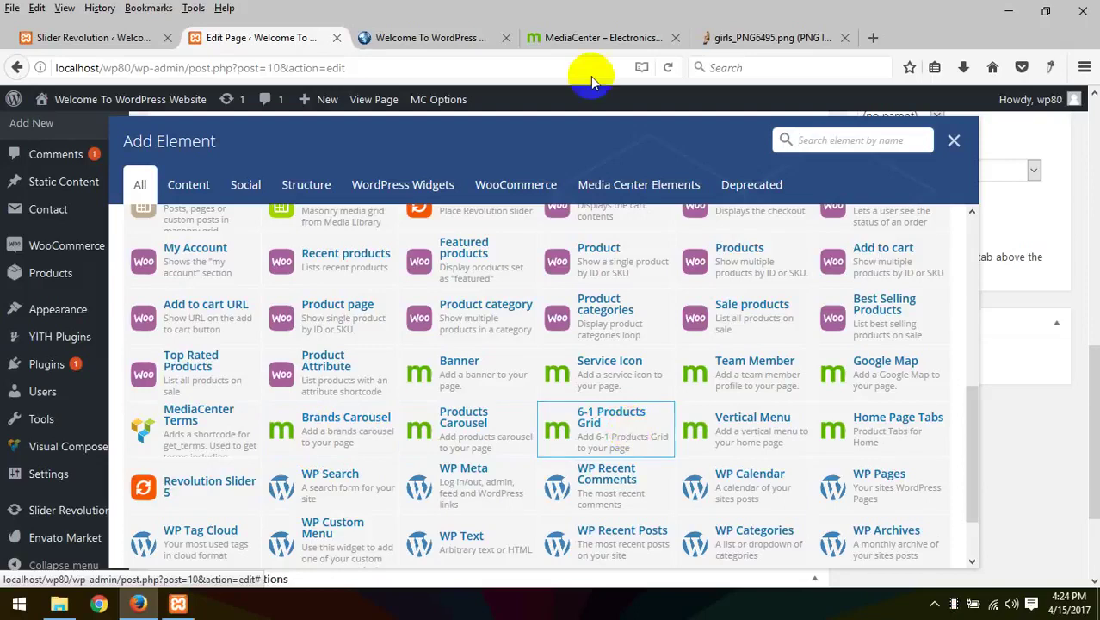
Step: Inspect the HTML structure and class names of the MediaCenter demo's Featured product tabs section
left_click(576, 37)
scroll(381, 277, "up", 3)
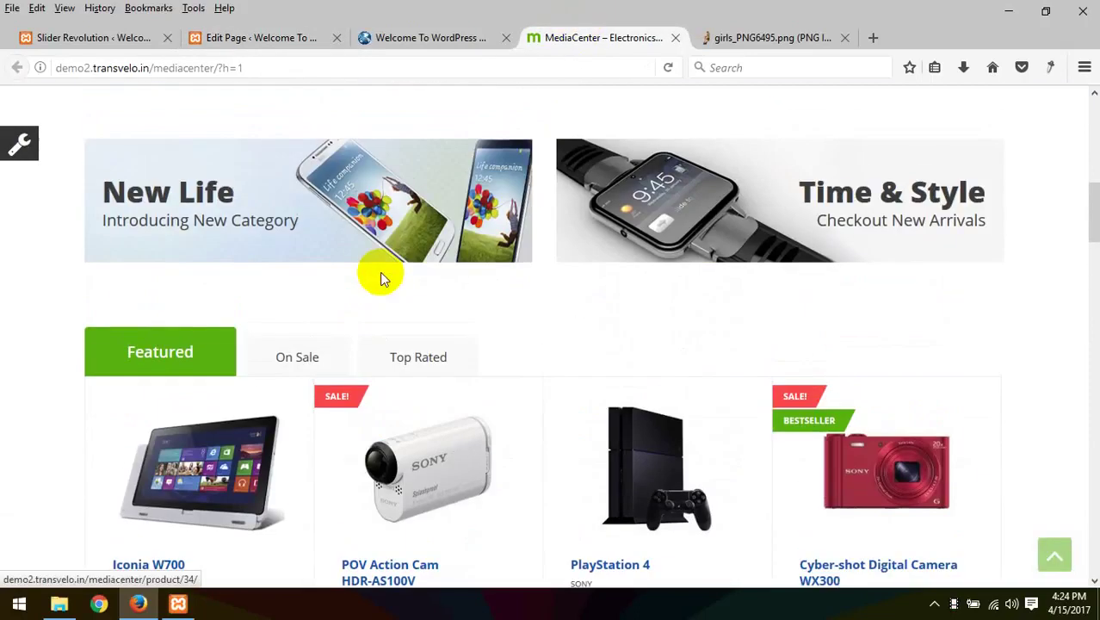
scroll(305, 267, "down", 5)
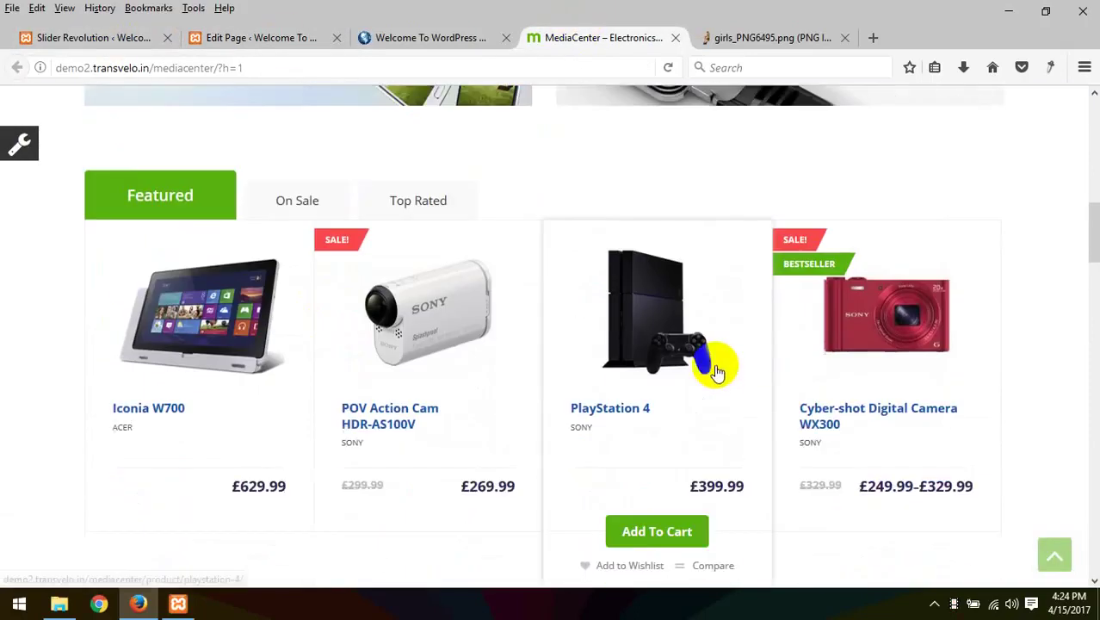
scroll(457, 256, "up", 4)
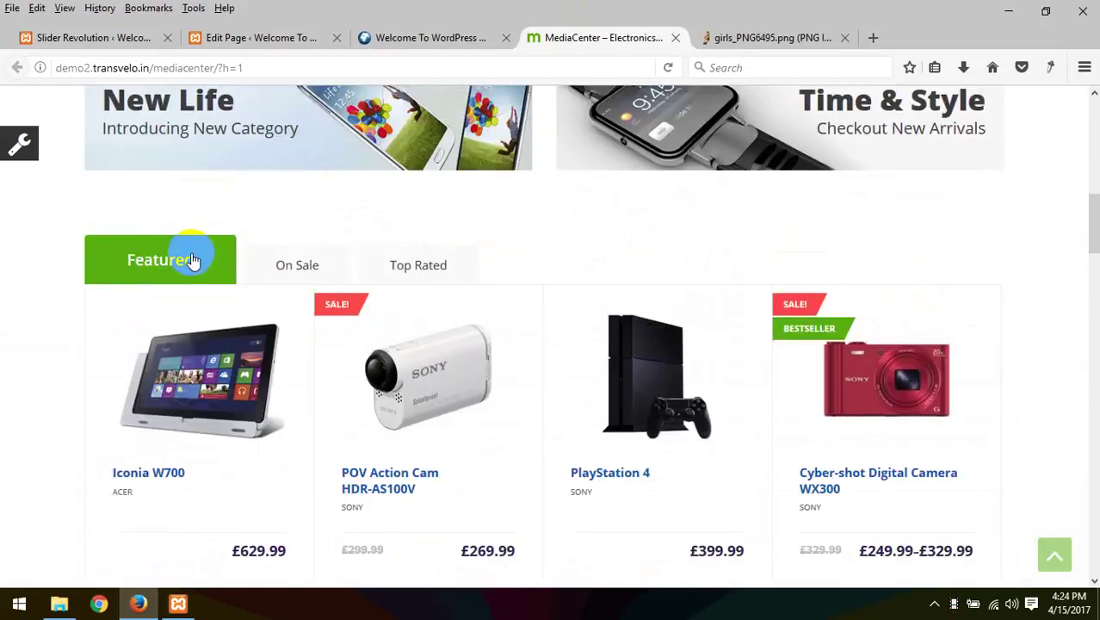
right_click(135, 260)
left_click(210, 419)
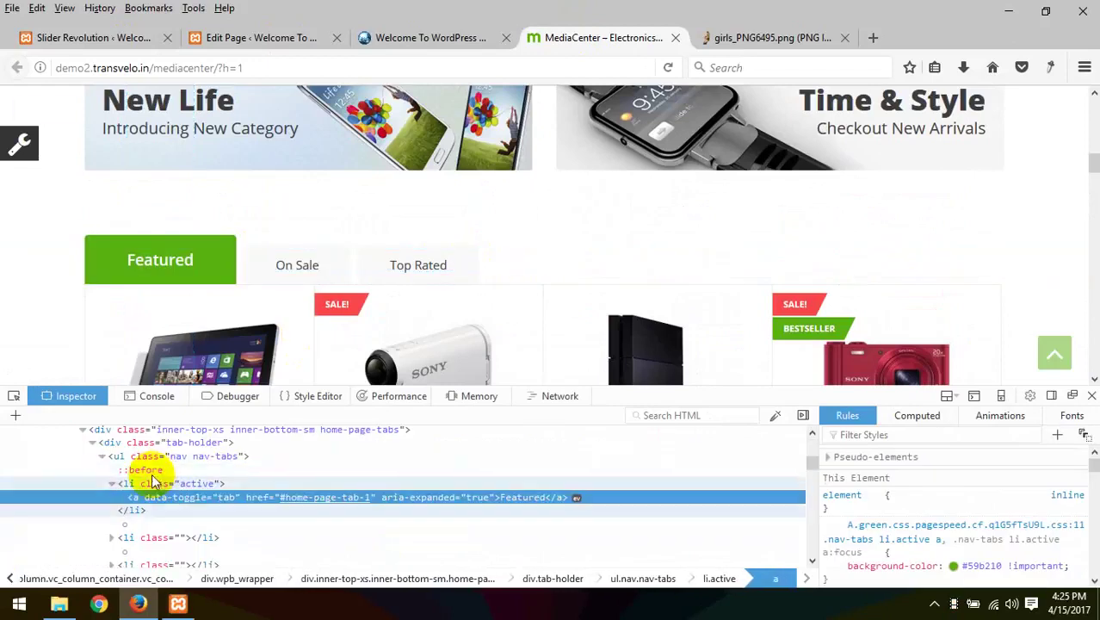
left_click(267, 430)
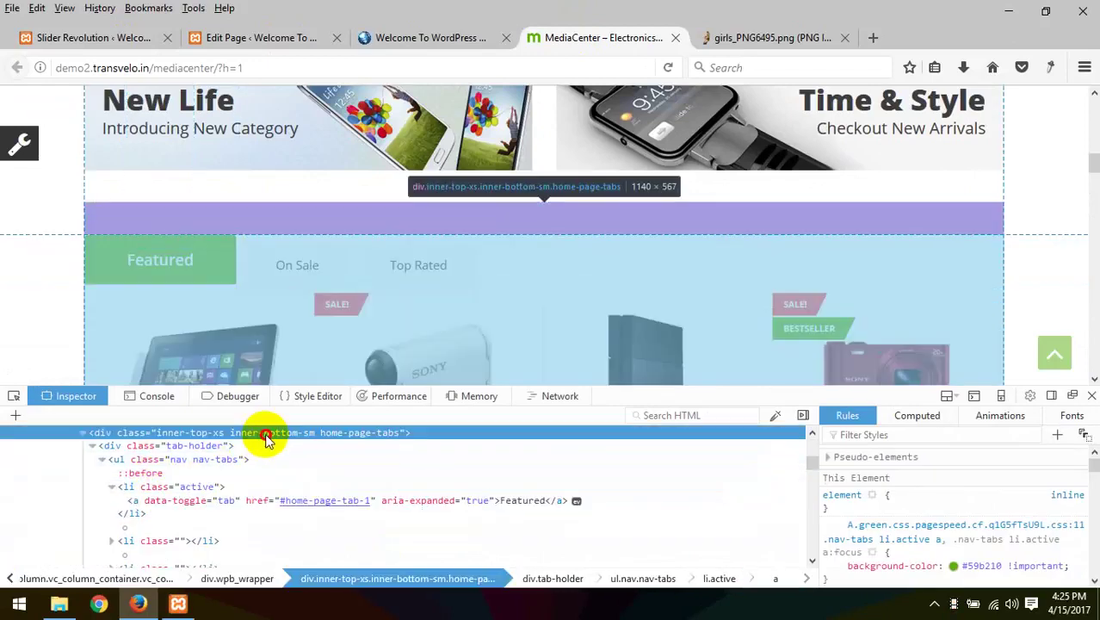
scroll(281, 452, "up", 2)
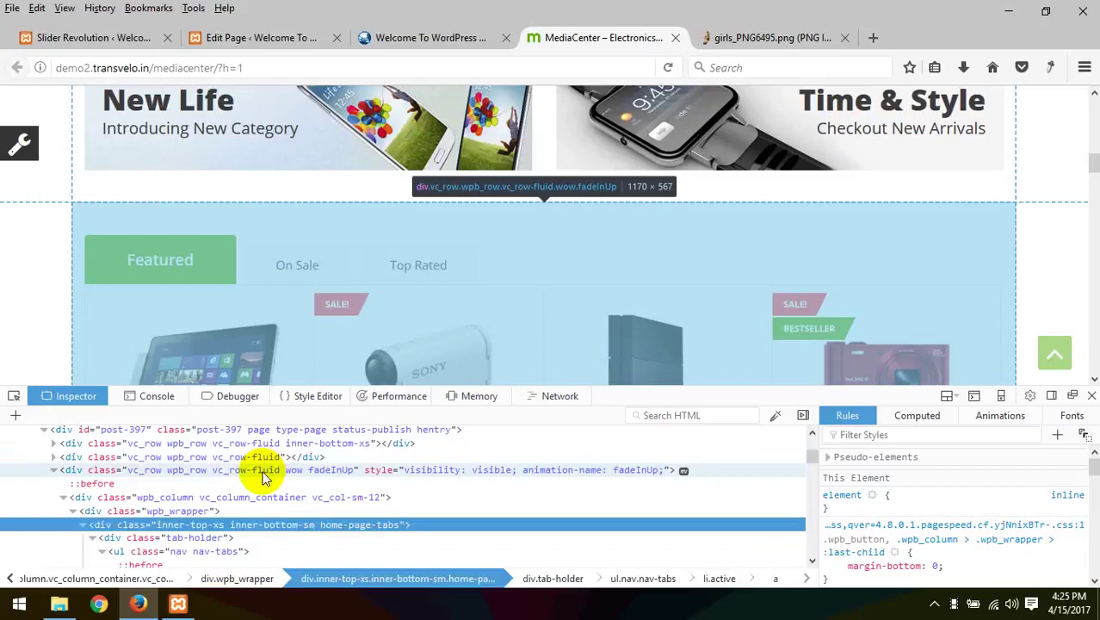
left_click(262, 470)
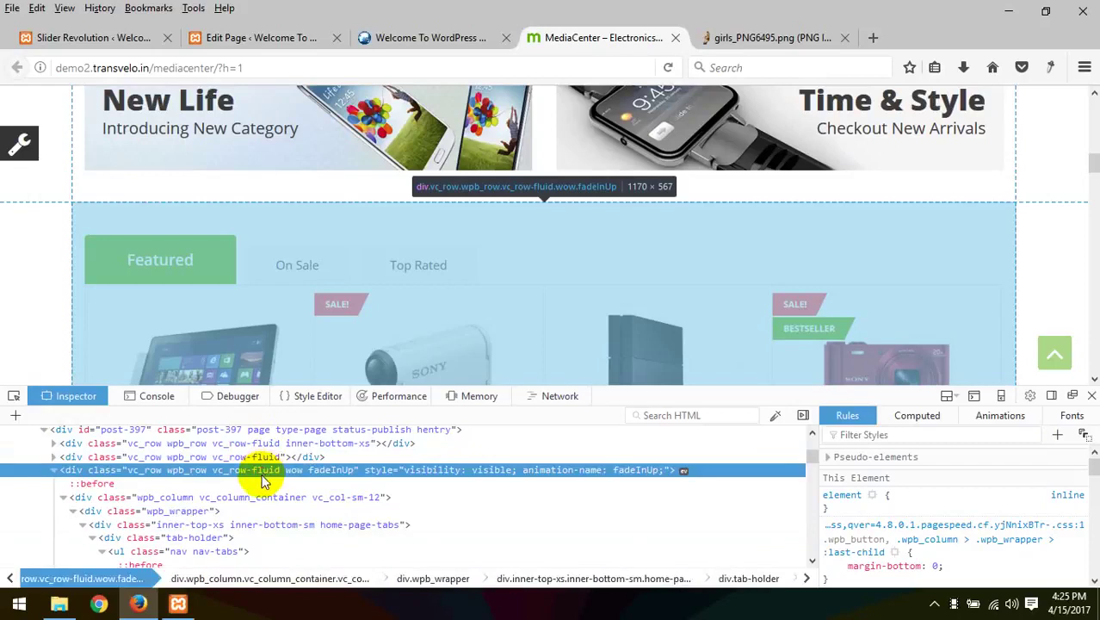
left_click(255, 498)
left_click(263, 511)
left_click(267, 525)
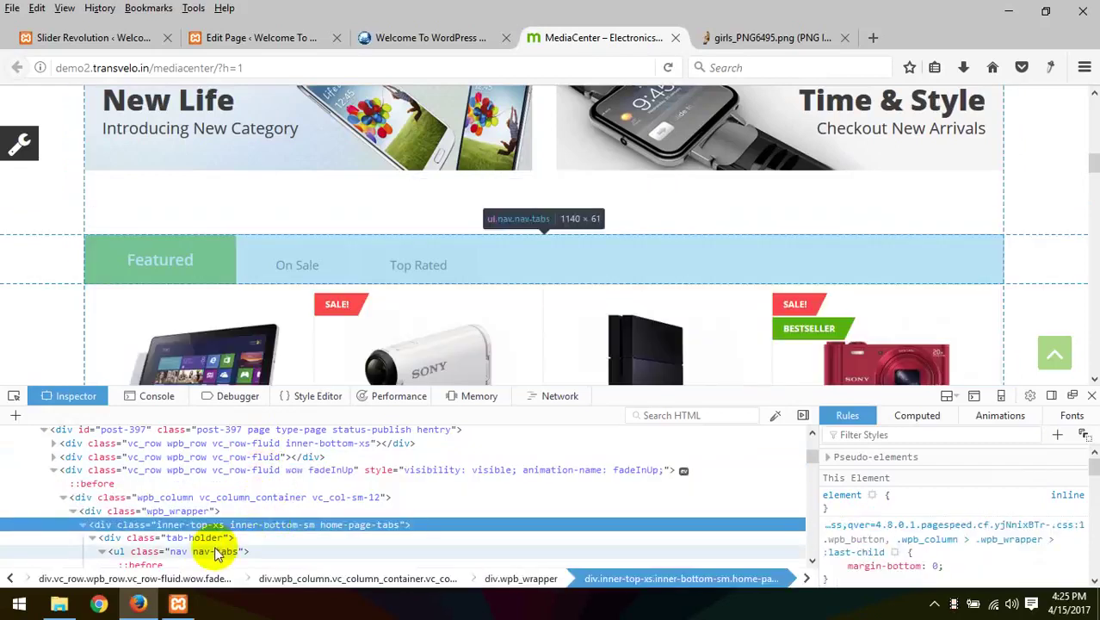
left_click(207, 551)
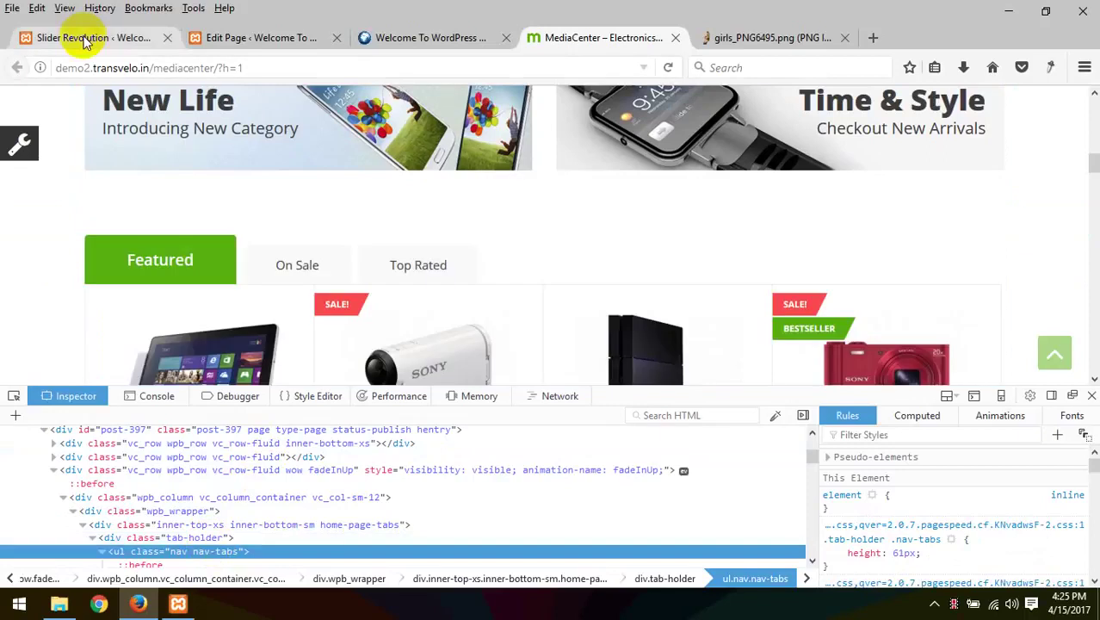
Step: Add the Home Page Tabs element to the empty row below the banners in the Home page editor
left_click(75, 37)
scroll(486, 350, "up", 2)
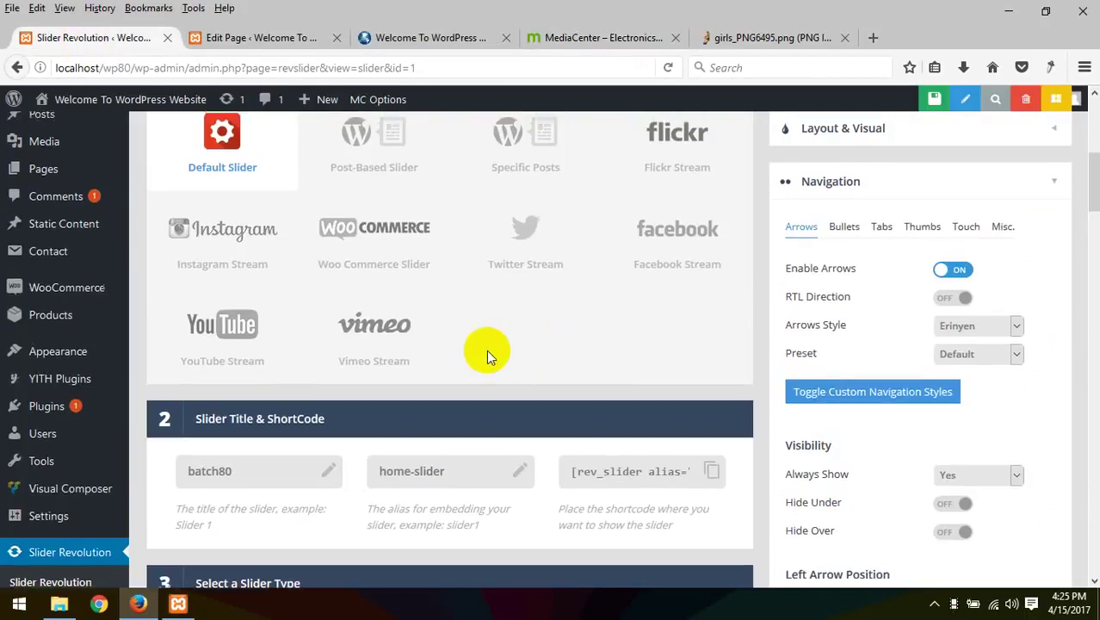
left_click(253, 37)
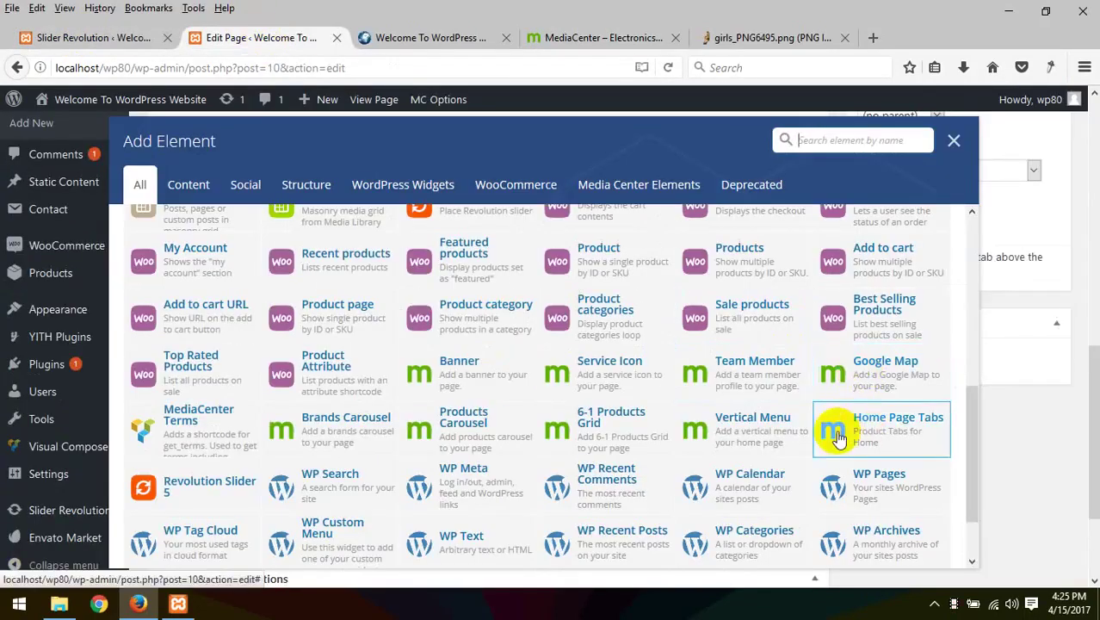
left_click(865, 443)
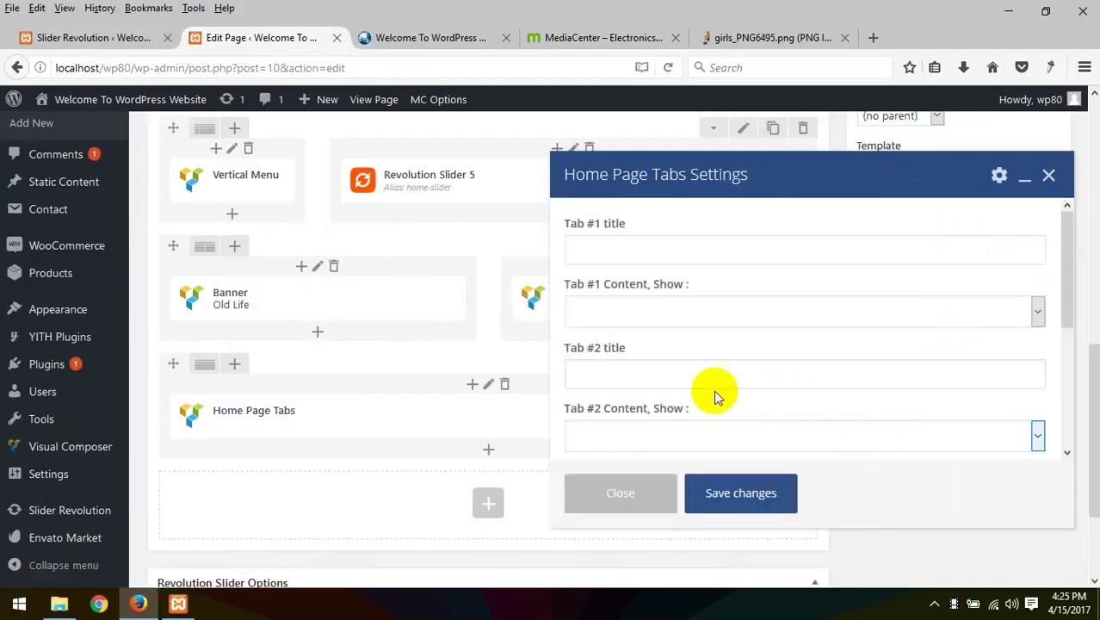
Step: Title the first tab "Featured" as in the MediaCenter demo and set its content to Featured Products
left_click(660, 317)
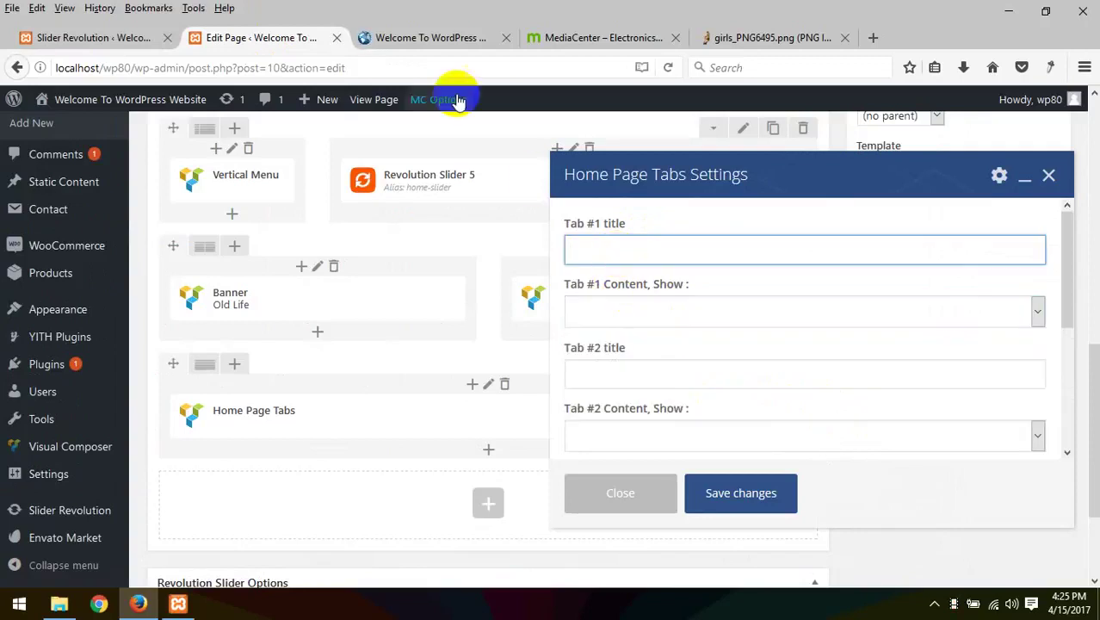
left_click(571, 33)
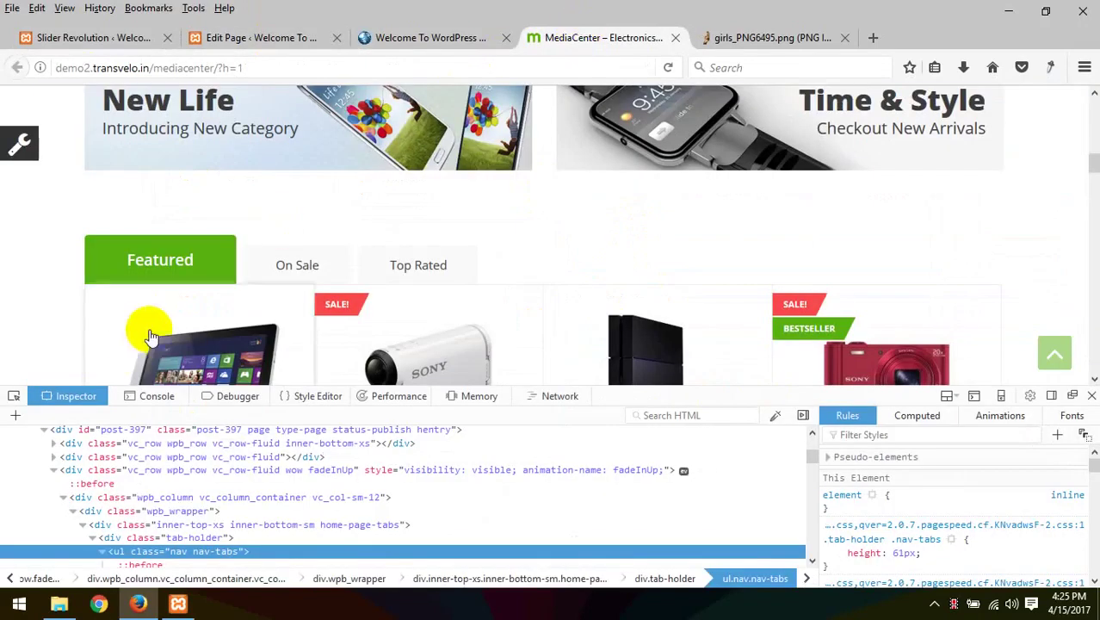
left_click(93, 36)
left_click(258, 37)
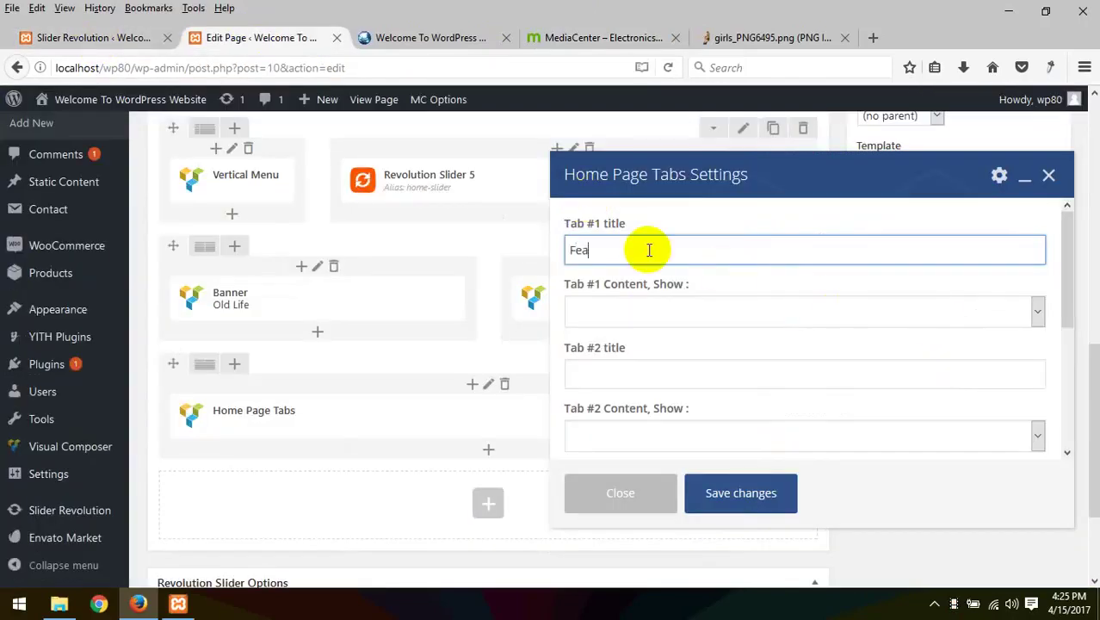
left_click(689, 313)
left_click(607, 346)
Step: Title the second tab "On Sale" and set its content to On Sale Products
left_click(632, 370)
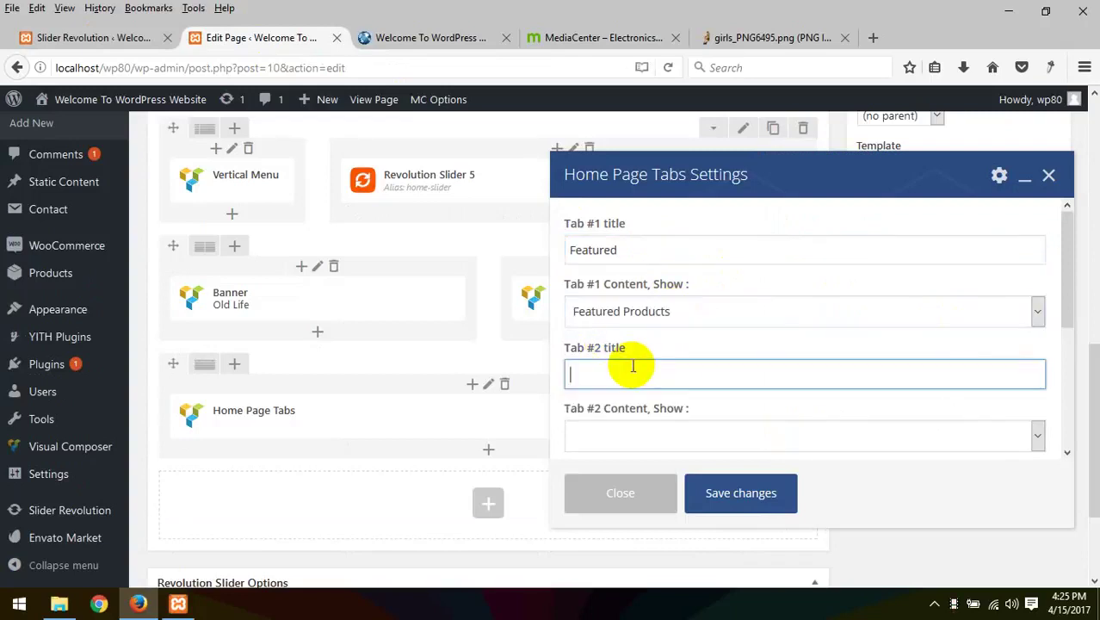
left_click(645, 434)
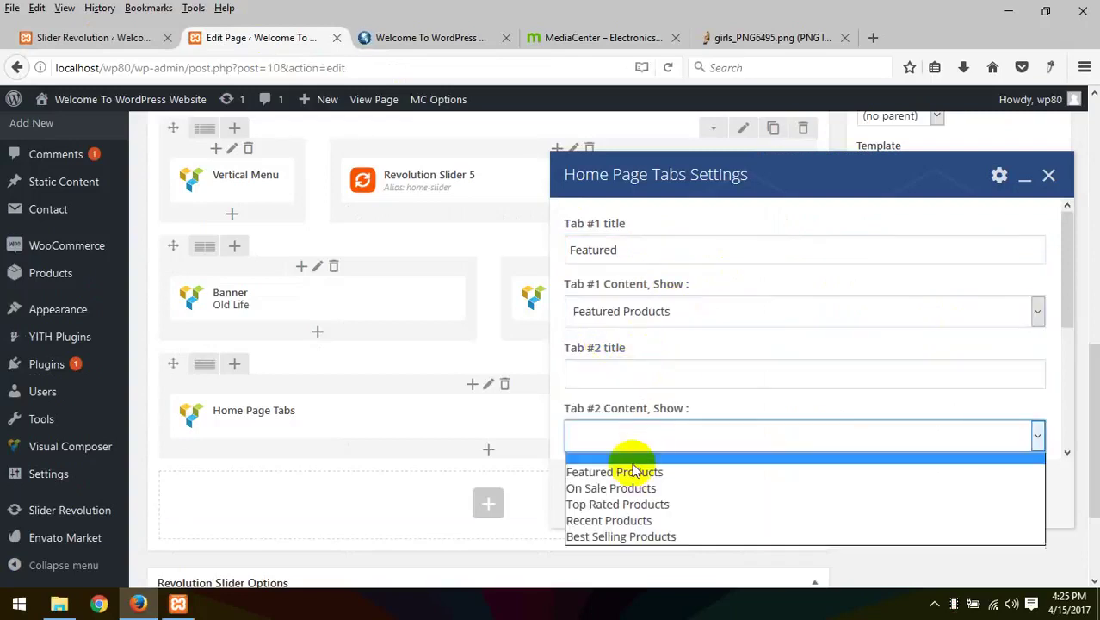
left_click(624, 488)
left_click(640, 371)
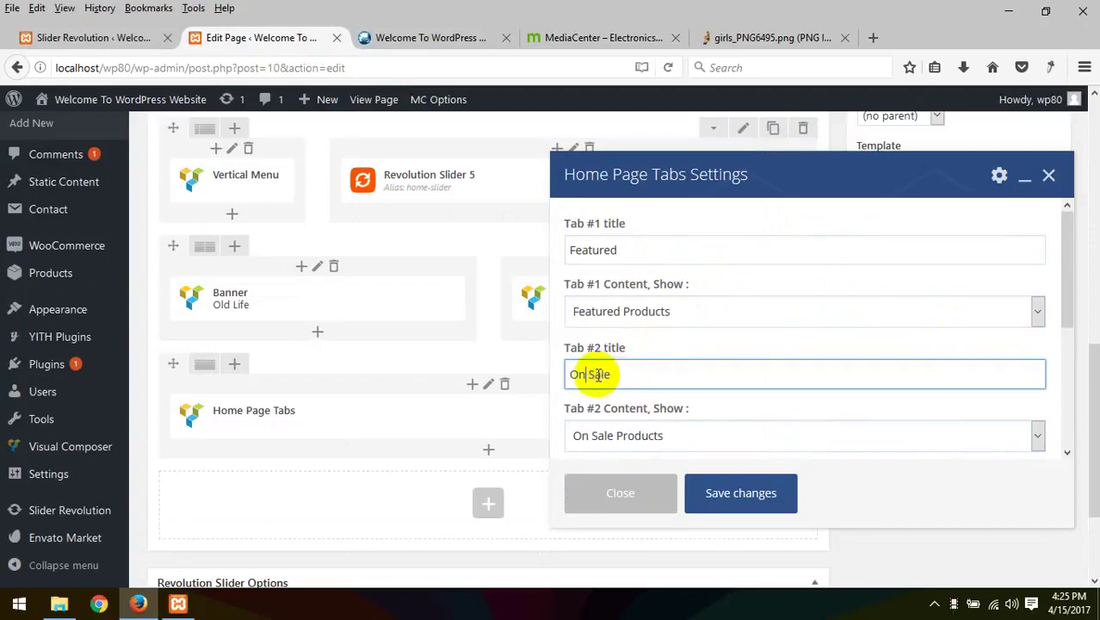
Step: Title the third tab "Top Rated", set its content to Top Rated Products, and save the element settings
scroll(598, 375, "down", 3)
left_click(614, 306)
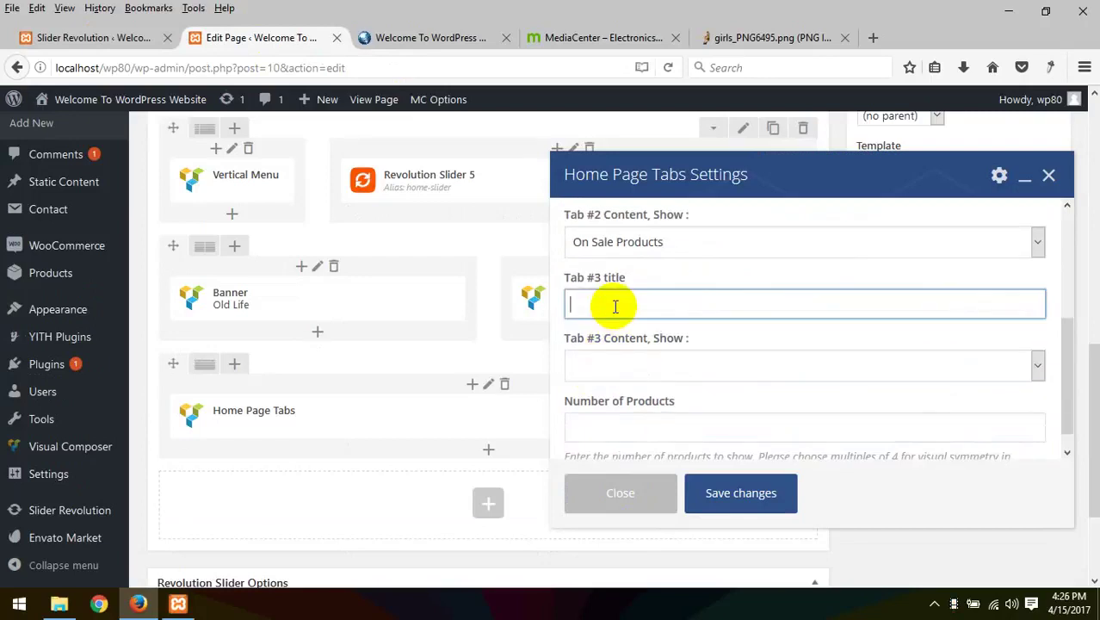
left_click(618, 365)
left_click(626, 432)
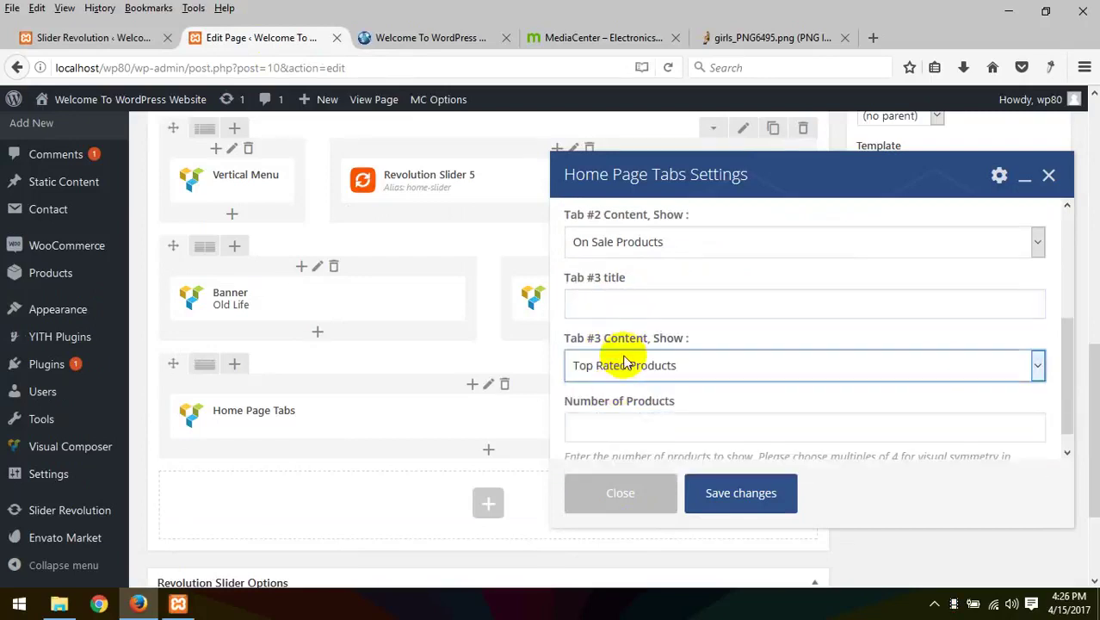
left_click(614, 302)
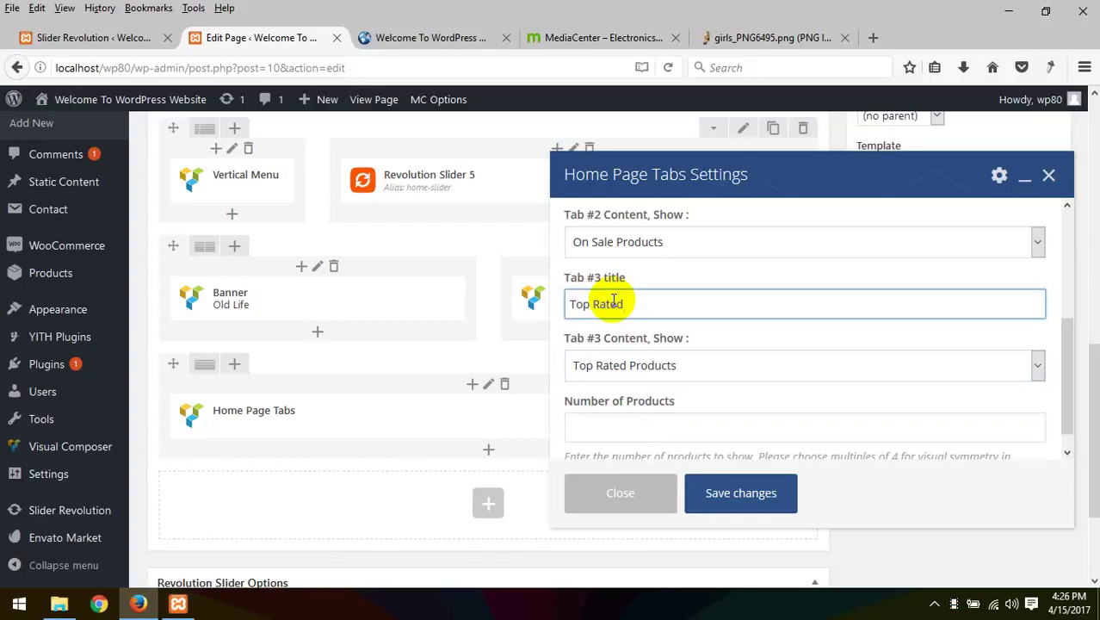
left_click(729, 501)
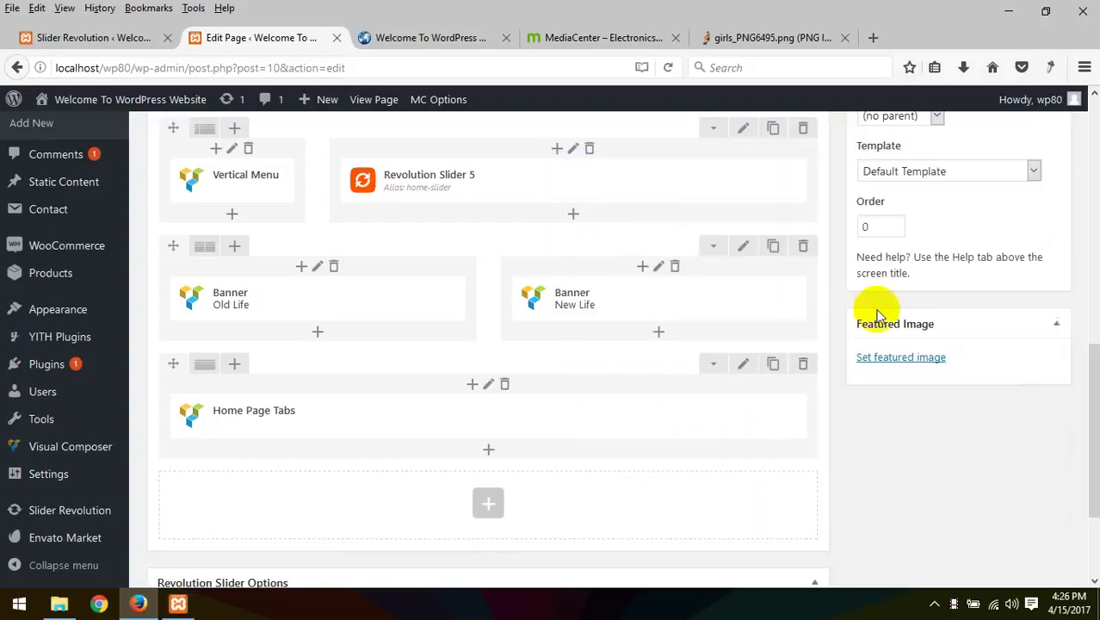
Step: Update the Home page with the new Home Page Tabs element
scroll(1032, 245, "up", 3)
left_click(1035, 284)
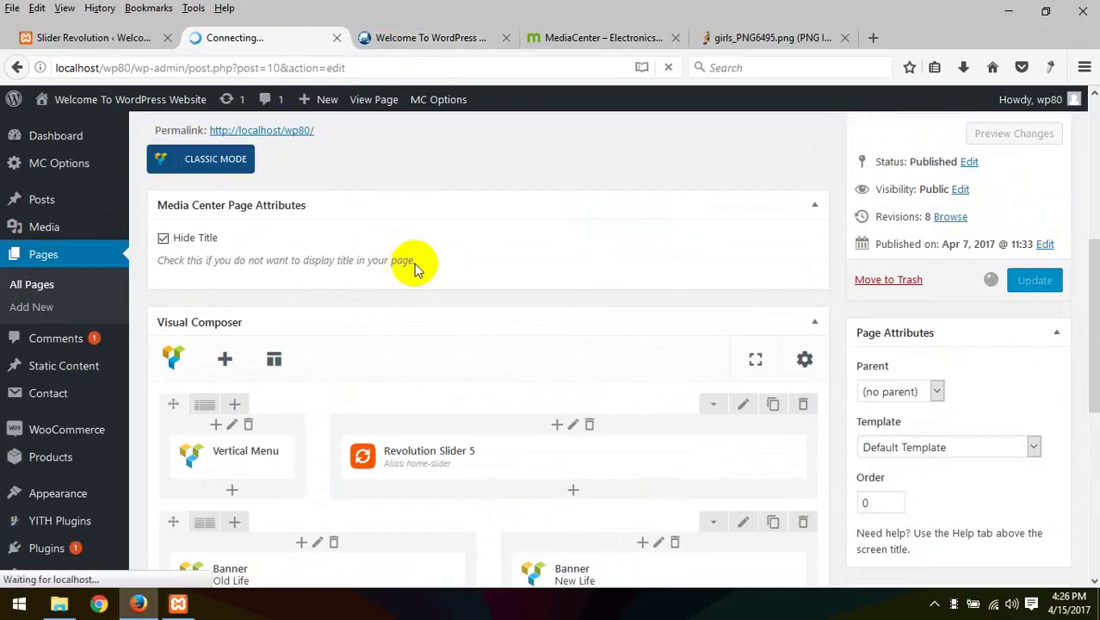
scroll(413, 260, "down", 3)
left_click(418, 38)
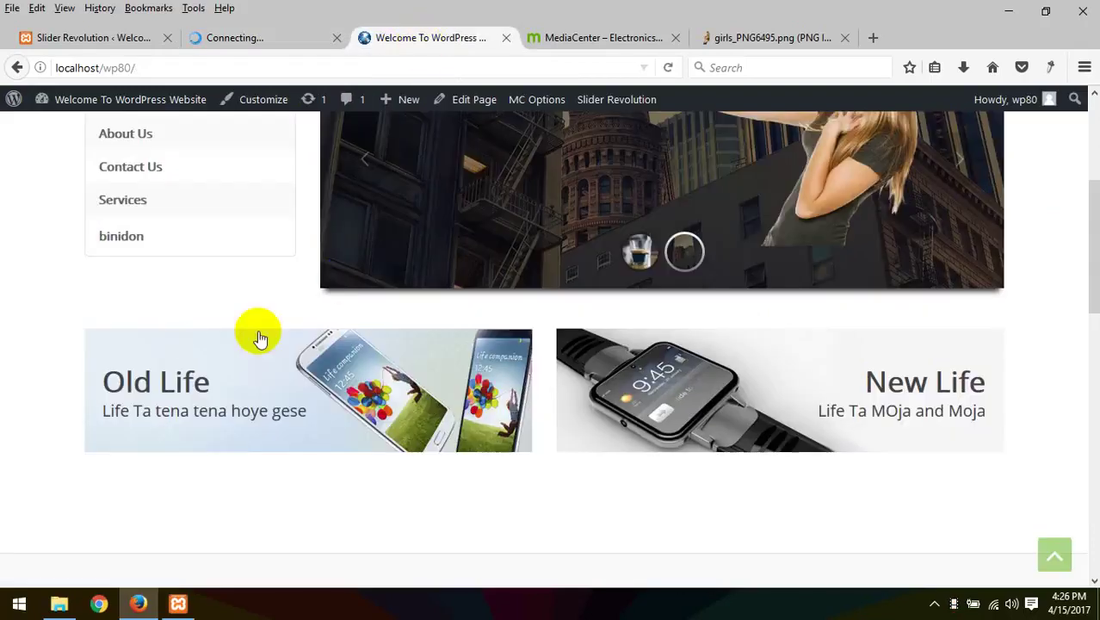
left_click(234, 38)
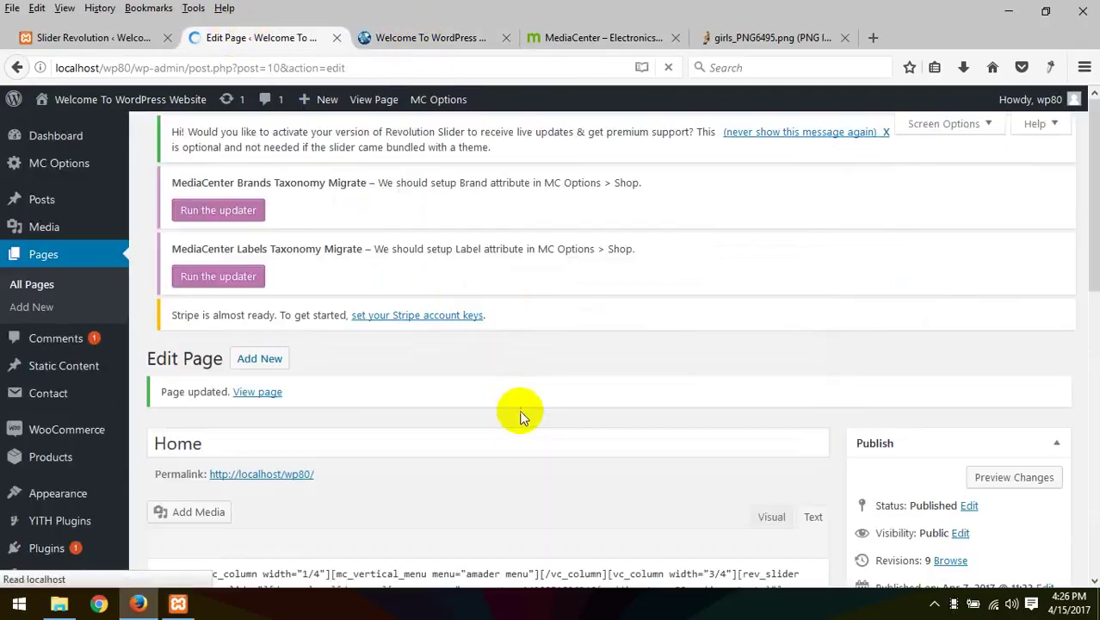
Step: Set the Home Page Tabs element's number of products to 4, following the MediaCenter demo's product row, and save the settings
scroll(522, 405, "down", 10)
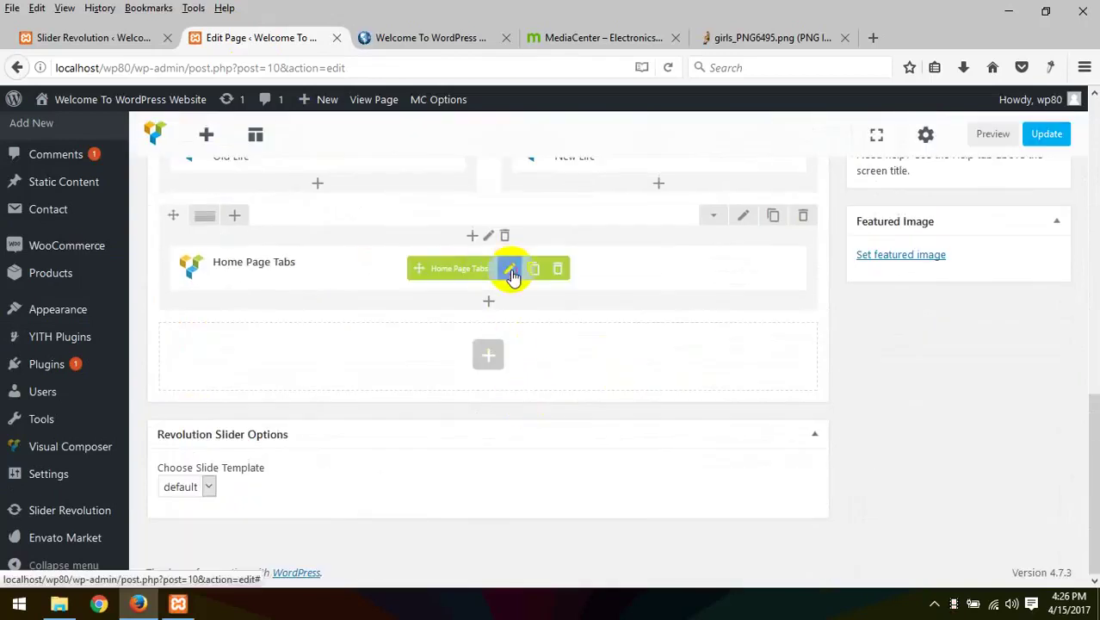
left_click(511, 272)
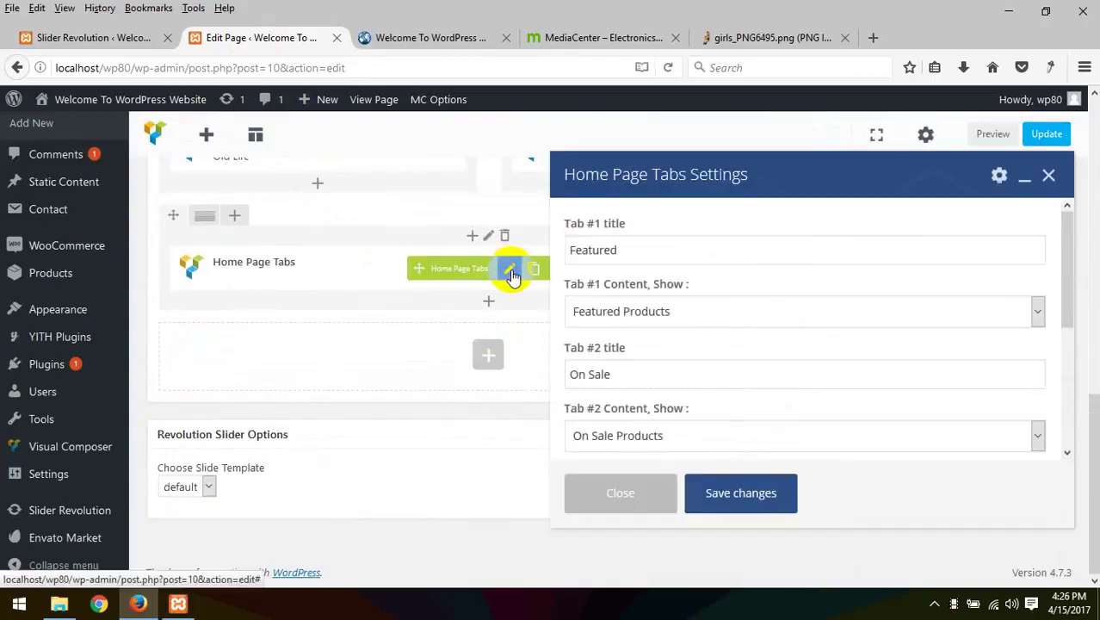
scroll(754, 430, "down", 3)
left_click(659, 411)
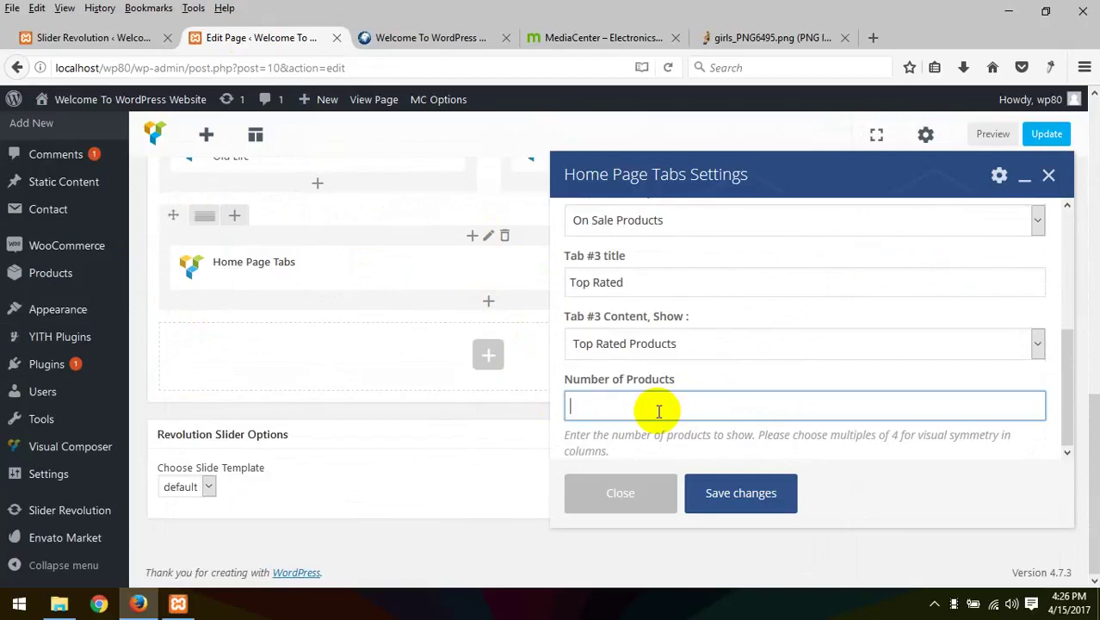
left_click(439, 39)
left_click(568, 37)
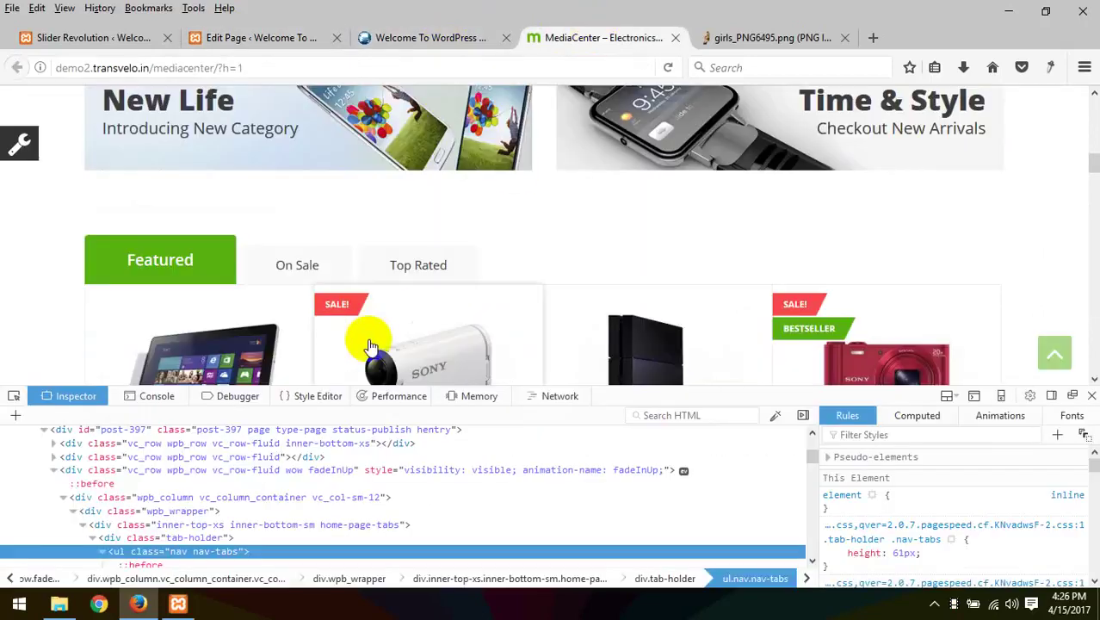
scroll(278, 269, "down", 3)
scroll(278, 268, "down", 3)
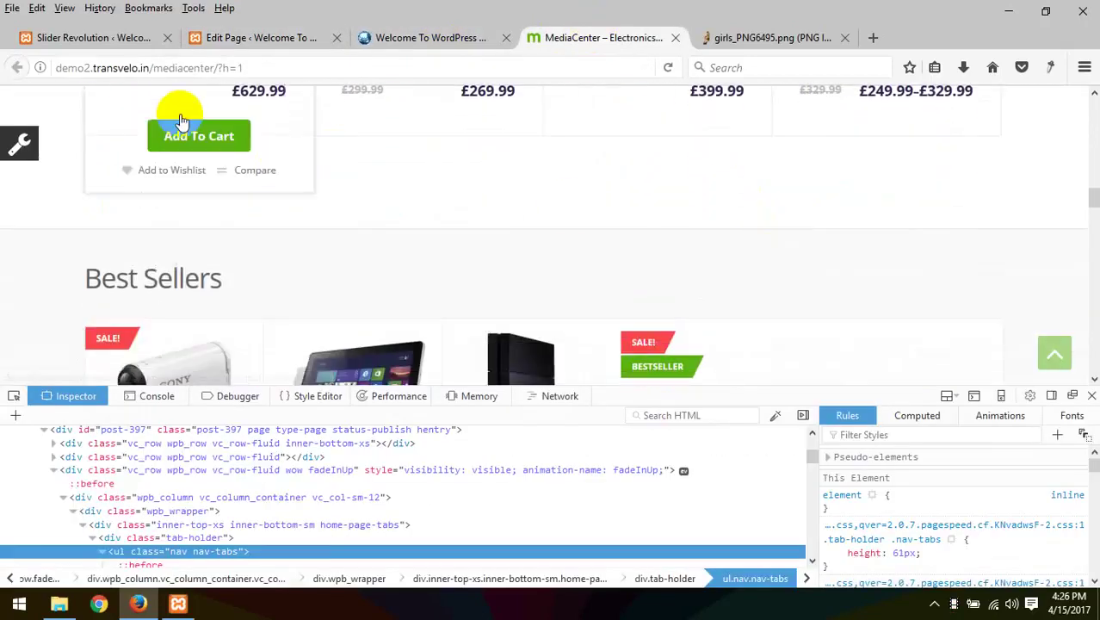
left_click(149, 39)
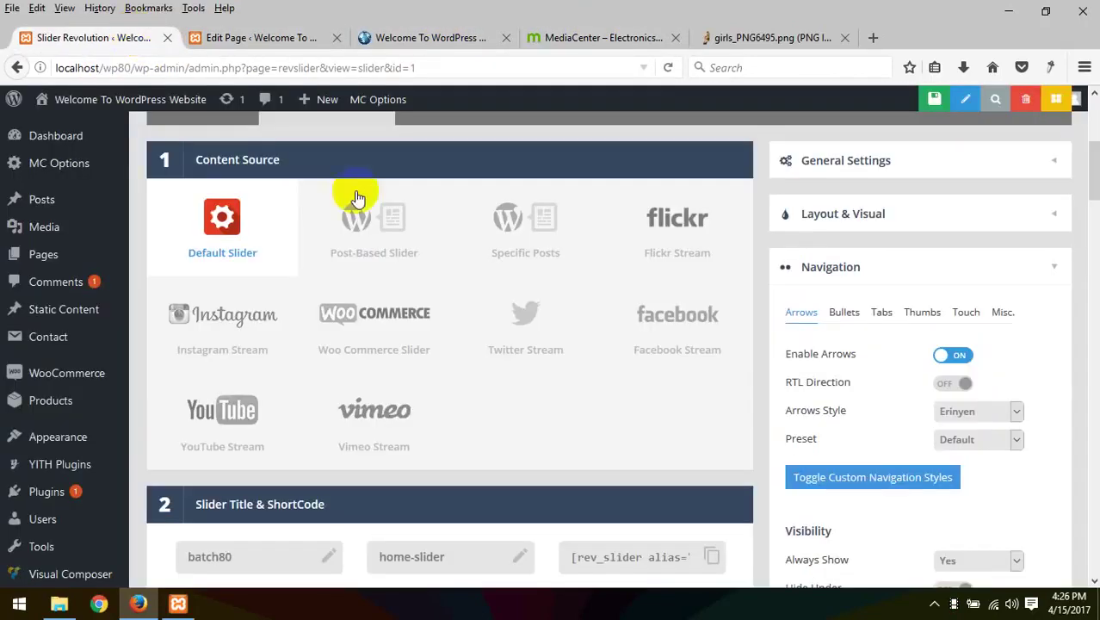
left_click(259, 36)
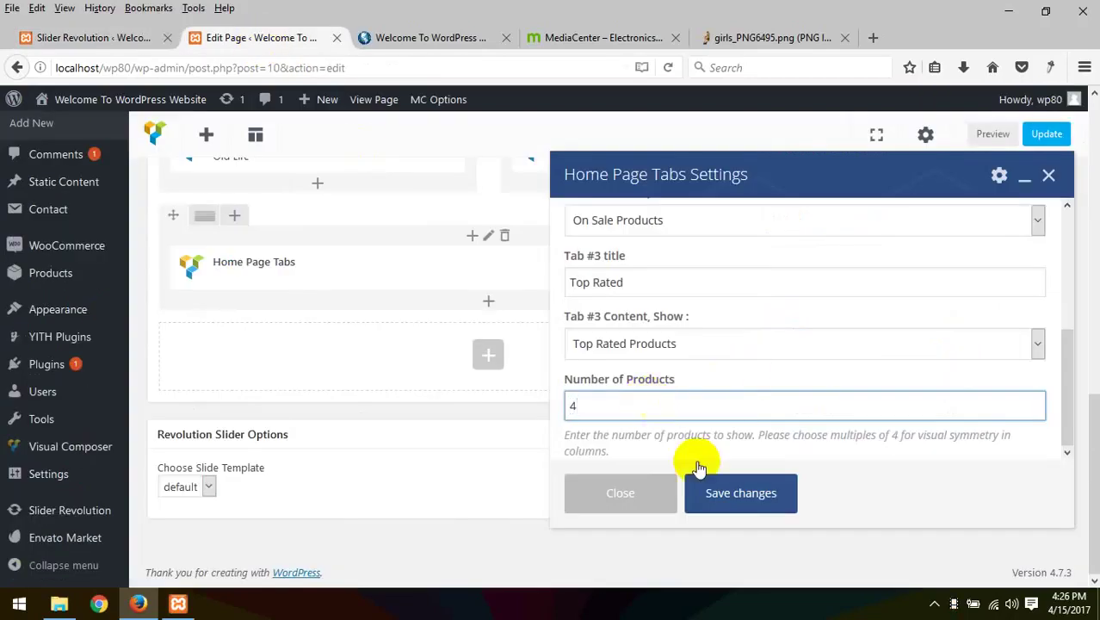
left_click(738, 496)
Step: Update the Home page again and reload it on the site's front end
scroll(1024, 275, "up", 3)
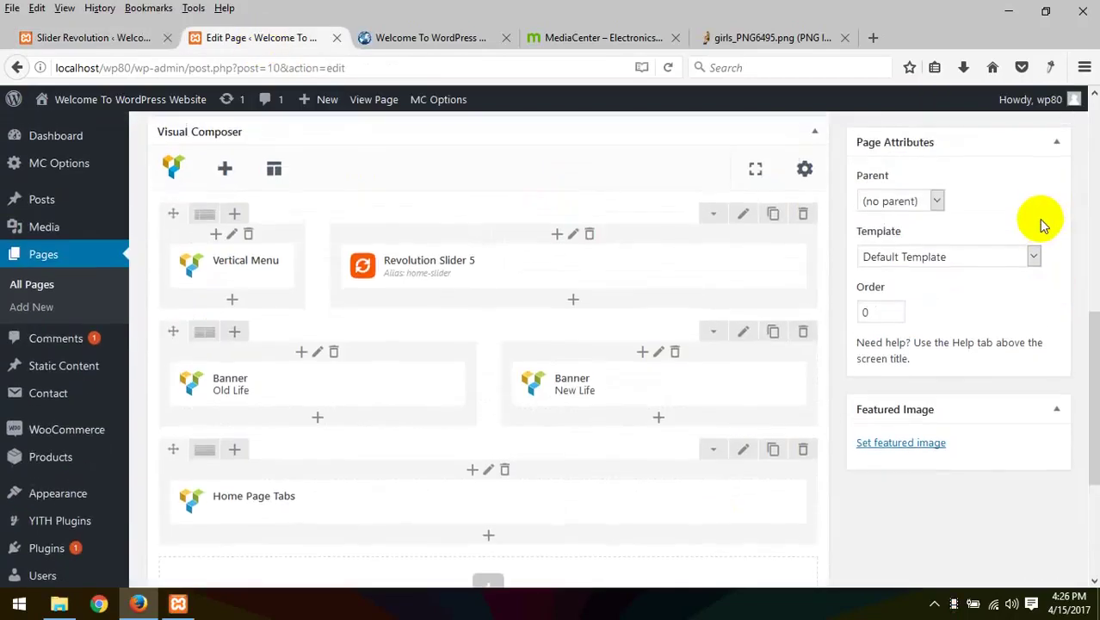
scroll(1039, 226, "up", 5)
left_click(1024, 544)
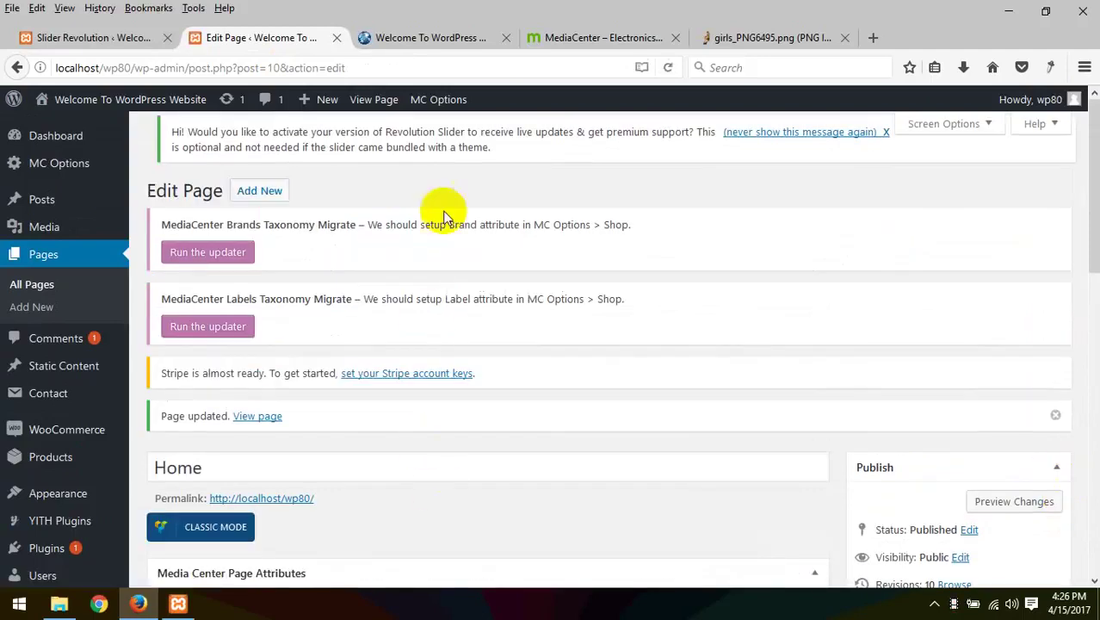
left_click(415, 34)
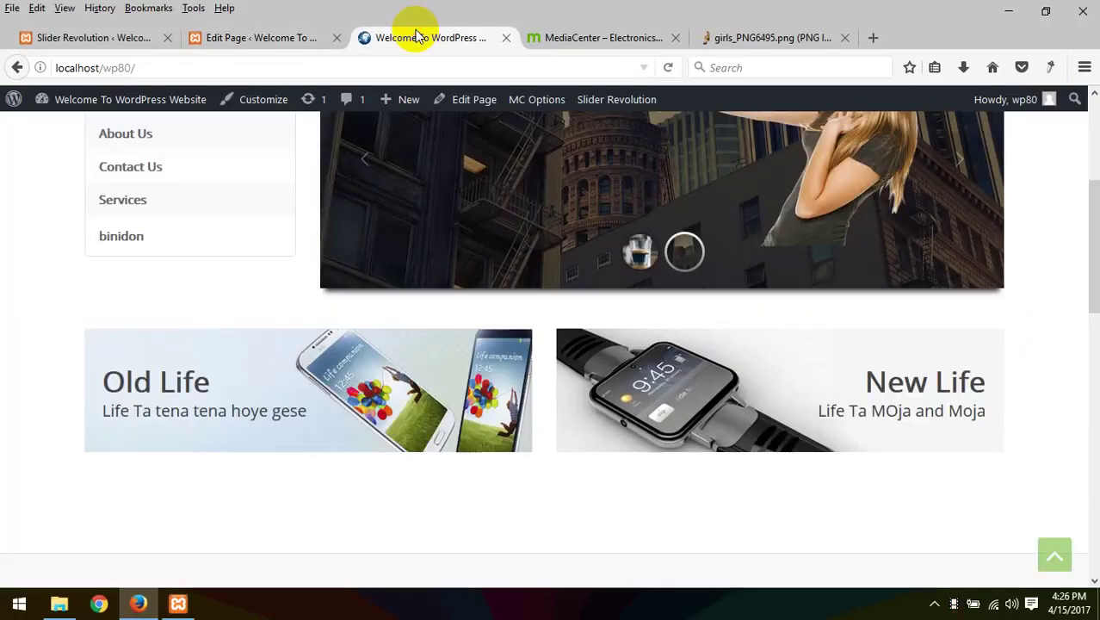
right_click(294, 207)
right_click(147, 281)
left_click(255, 301)
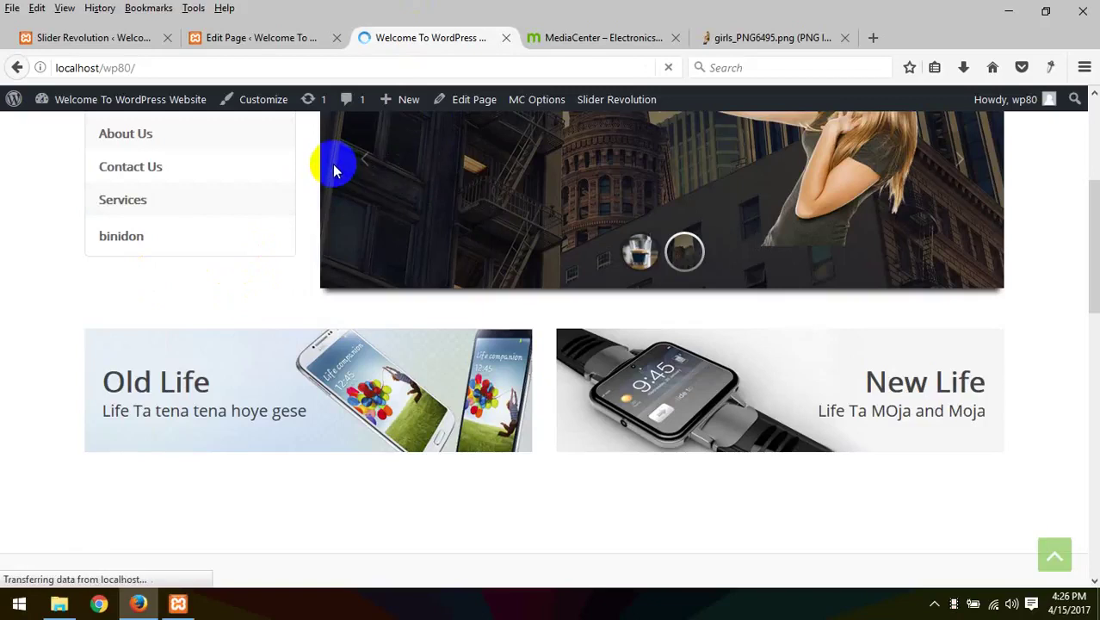
Step: Check the products shown under the Featured, On Sale and Top Rated tabs on the reloaded Home page
scroll(383, 246, "down", 4)
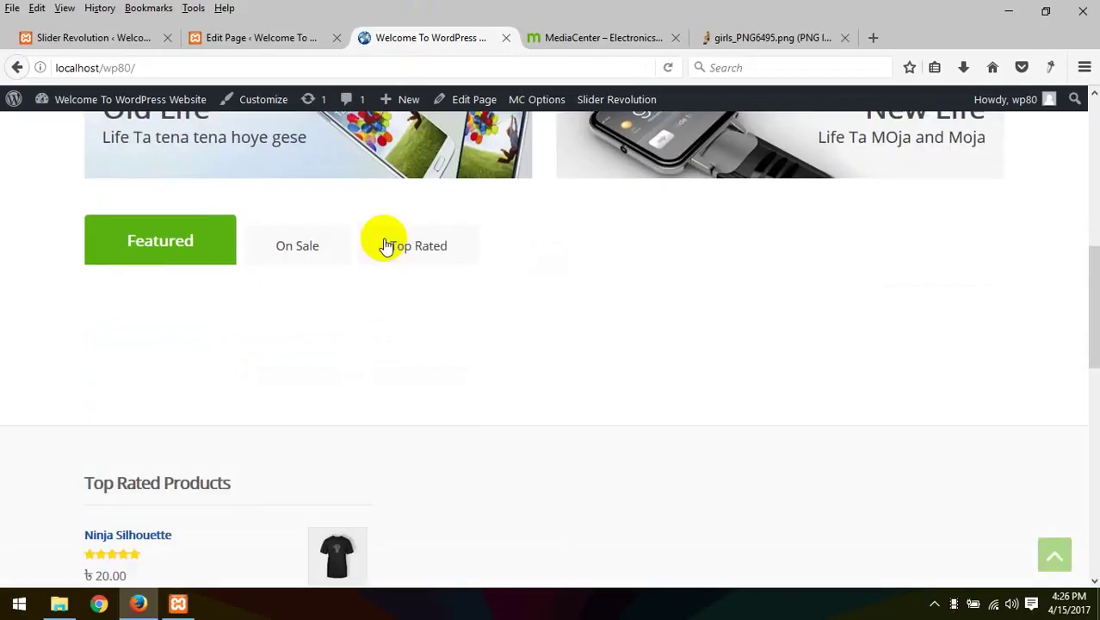
scroll(429, 245, "up", 1)
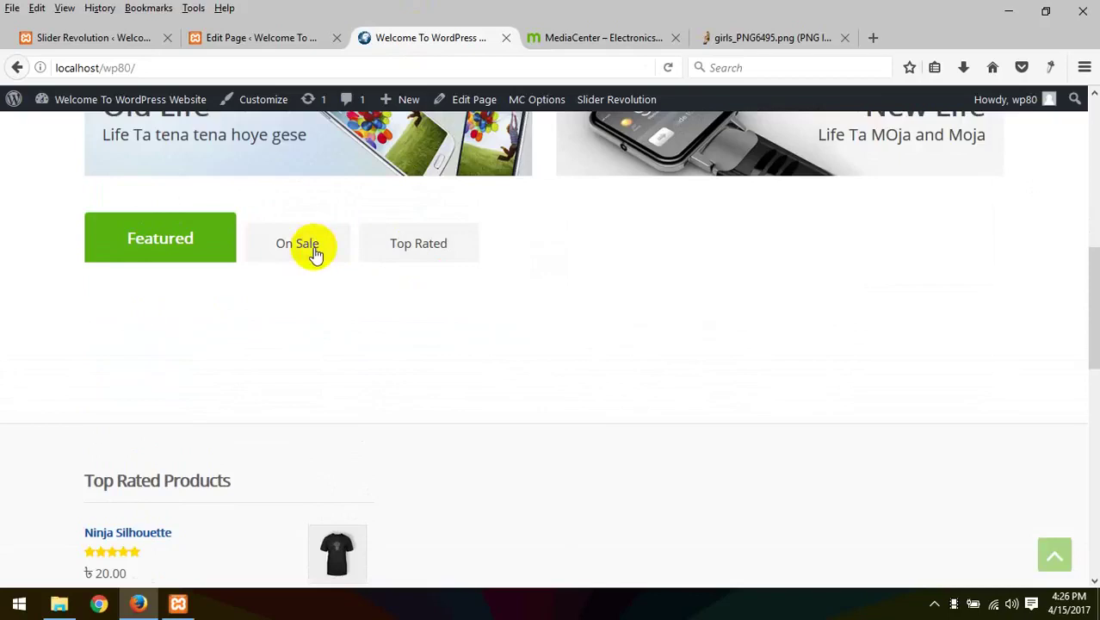
left_click(302, 256)
left_click(472, 255)
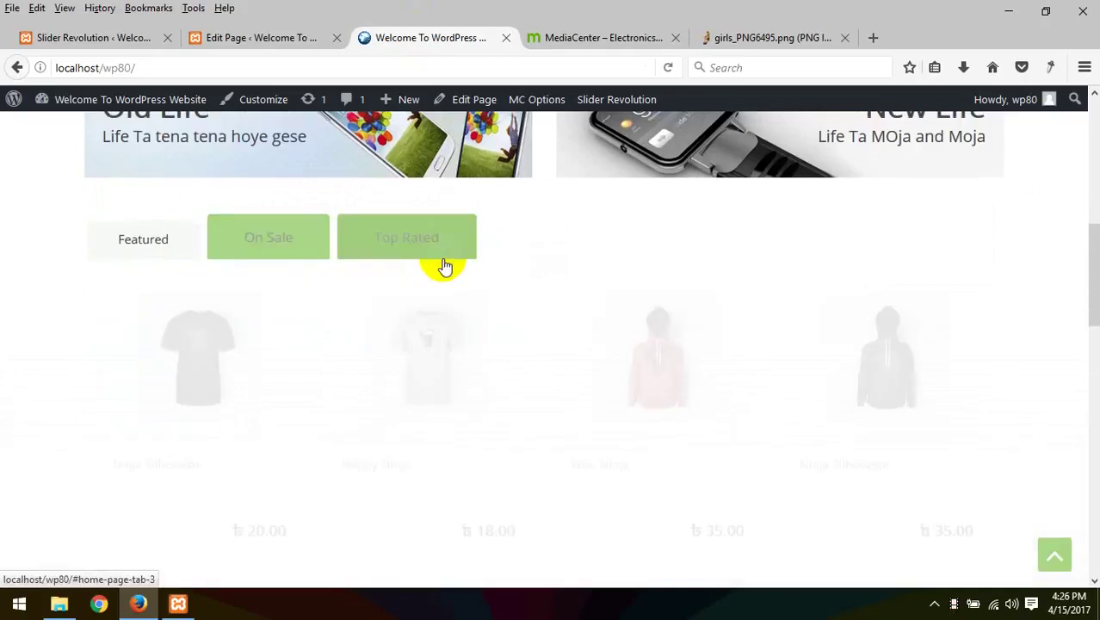
scroll(429, 266, "down", 2)
scroll(93, 271, "up", 3)
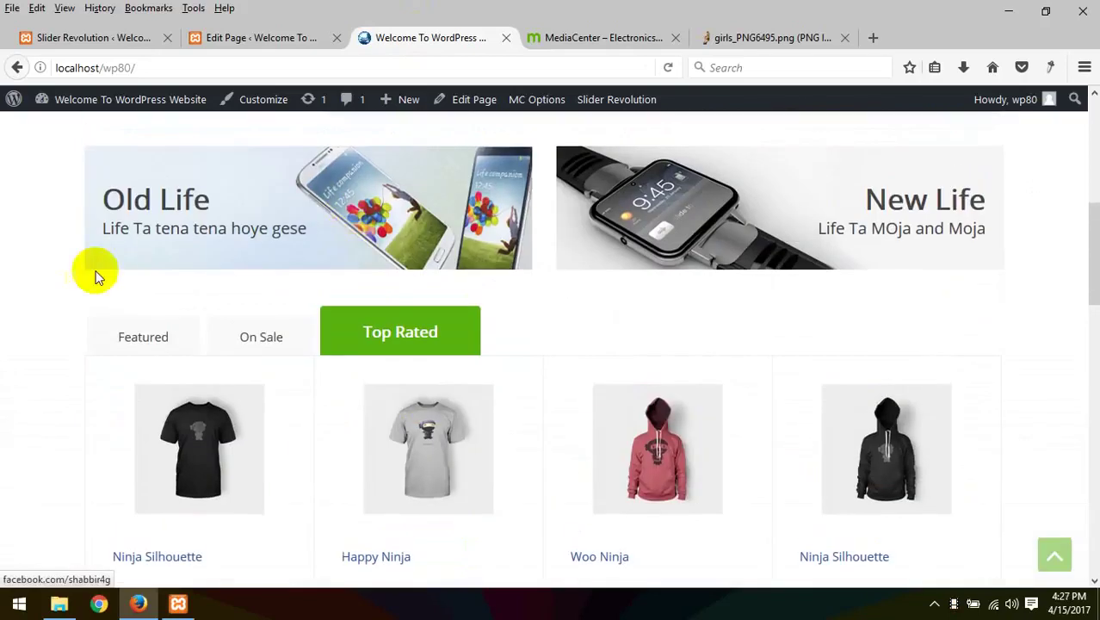
left_click(109, 342)
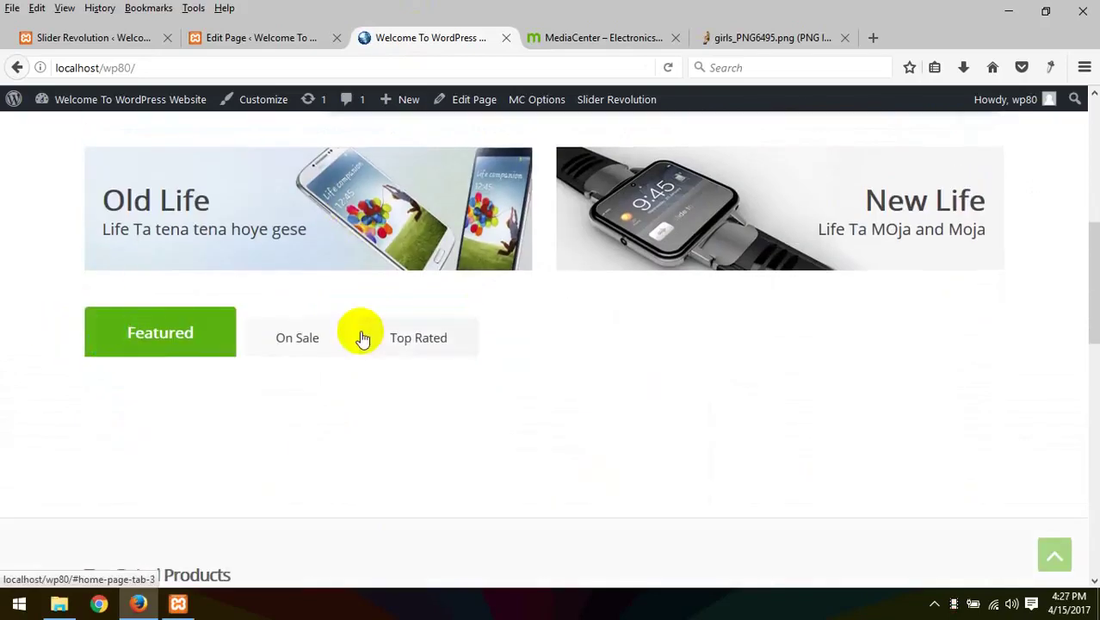
left_click(262, 337)
left_click(415, 339)
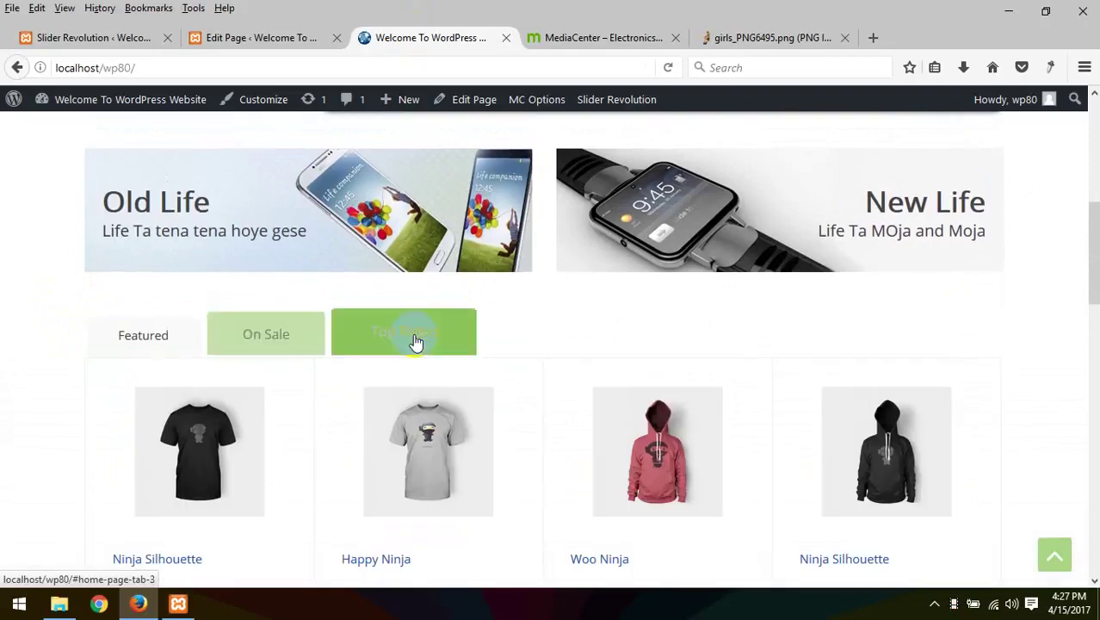
scroll(423, 339, "down", 3)
scroll(427, 343, "up", 3)
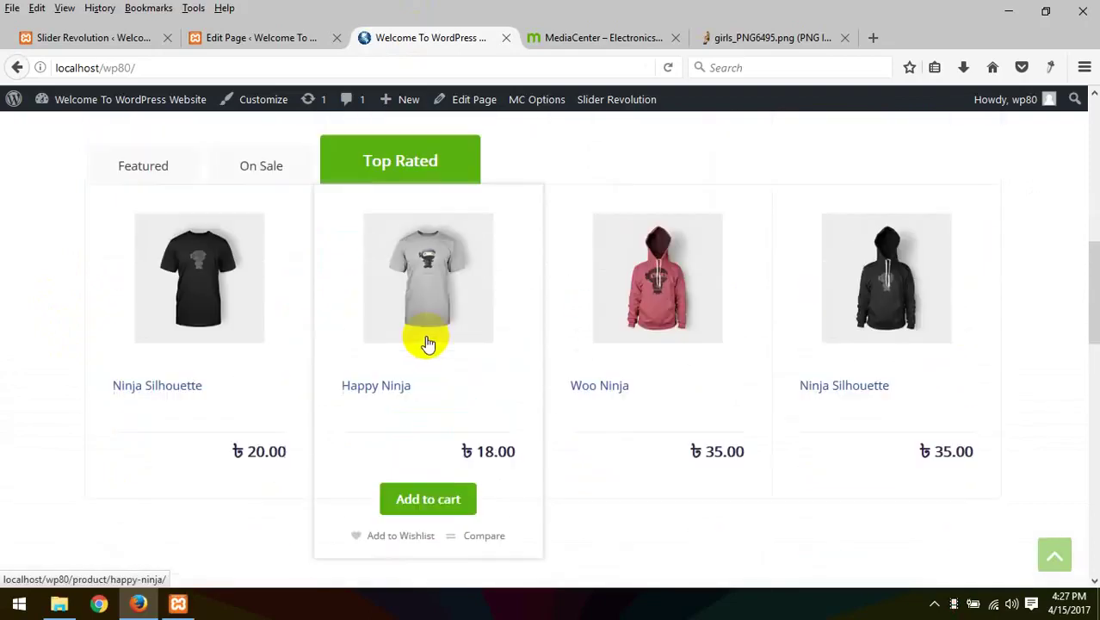
left_click(106, 253)
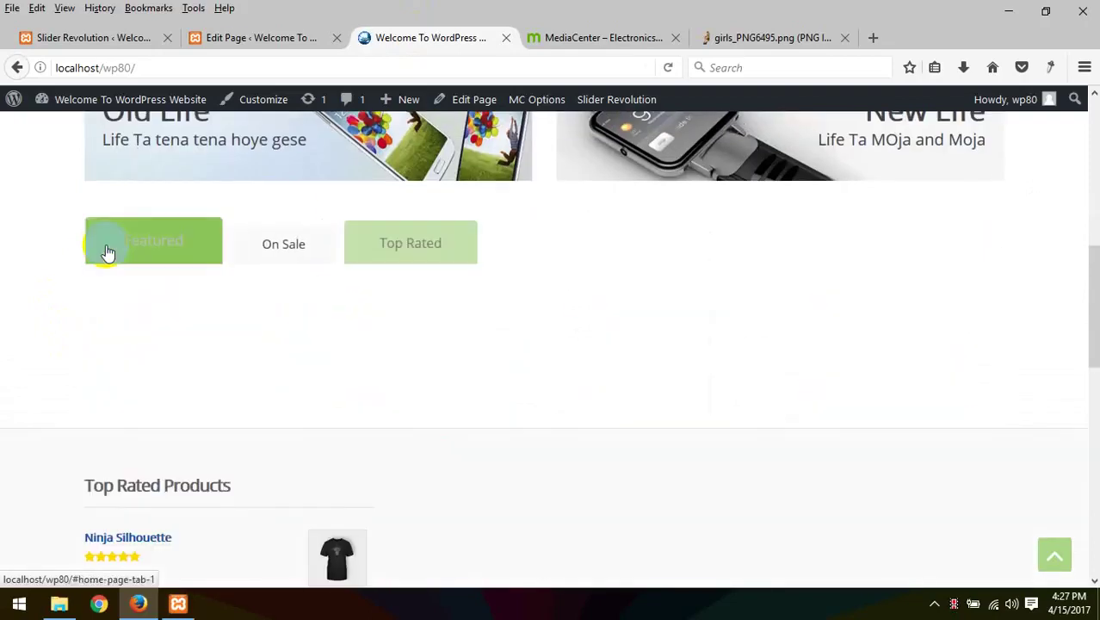
left_click(245, 34)
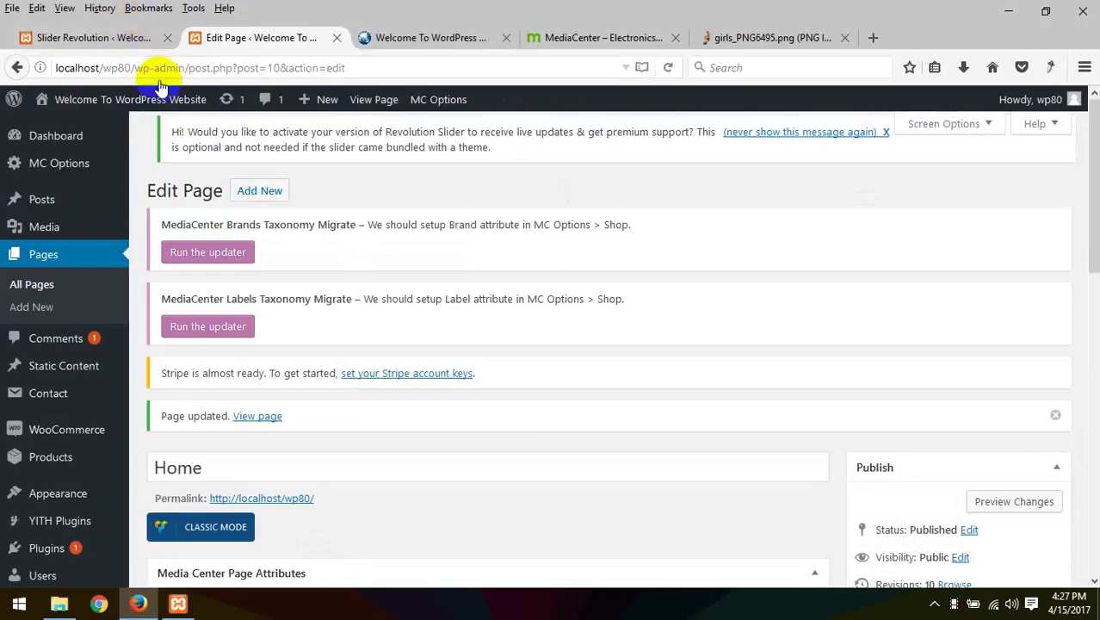
scroll(339, 271, "down", 4)
scroll(349, 269, "down", 3)
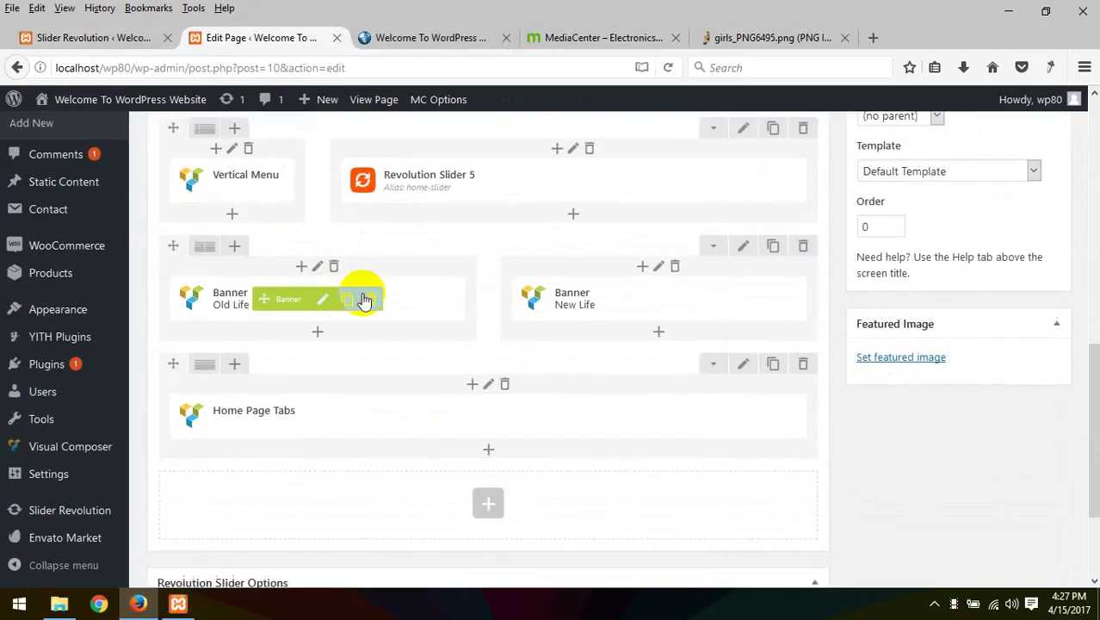
left_click(403, 44)
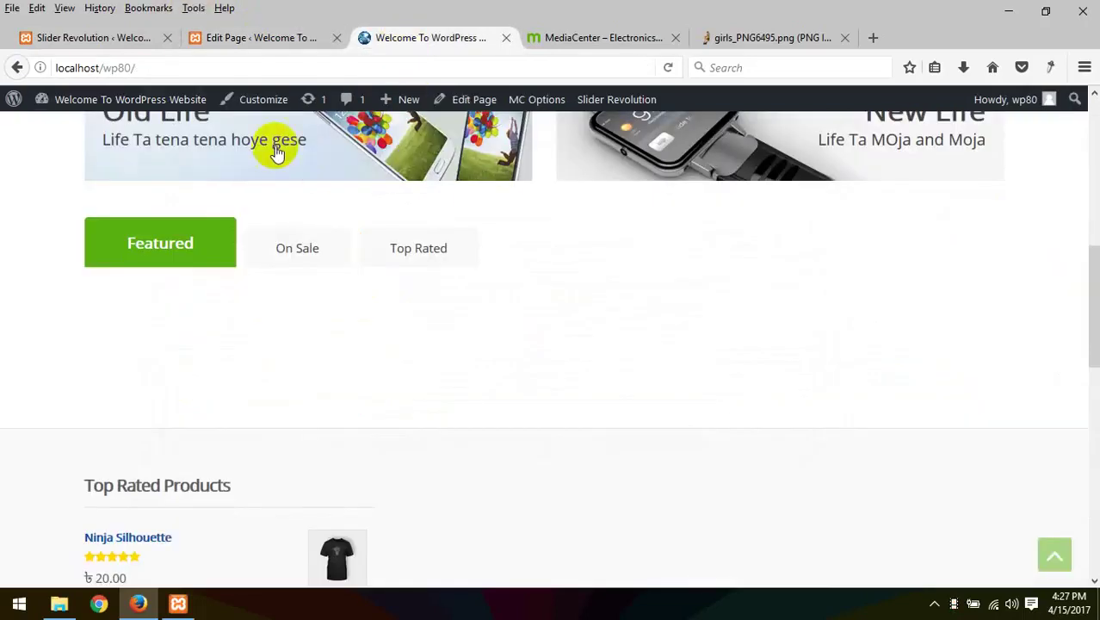
left_click(110, 44)
scroll(484, 327, "down", 1)
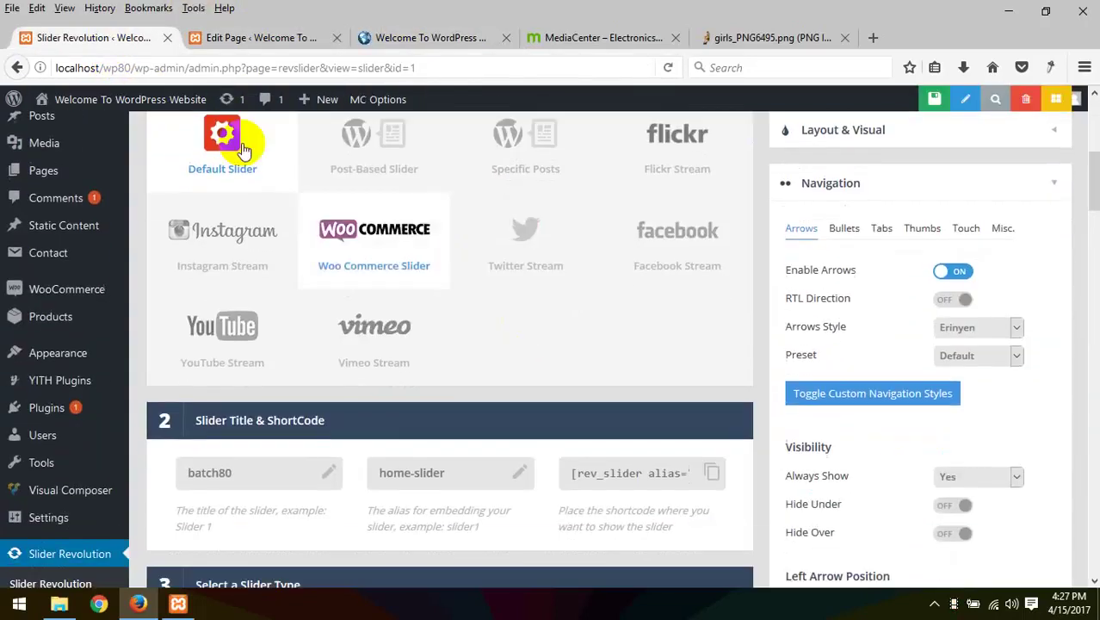
Step: In the Home Page Tabs element, show Recent Products in tab 1 and Best Selling Products in tab 2, and save the settings
left_click(284, 40)
scroll(430, 297, "down", 2)
scroll(413, 321, "down", 1)
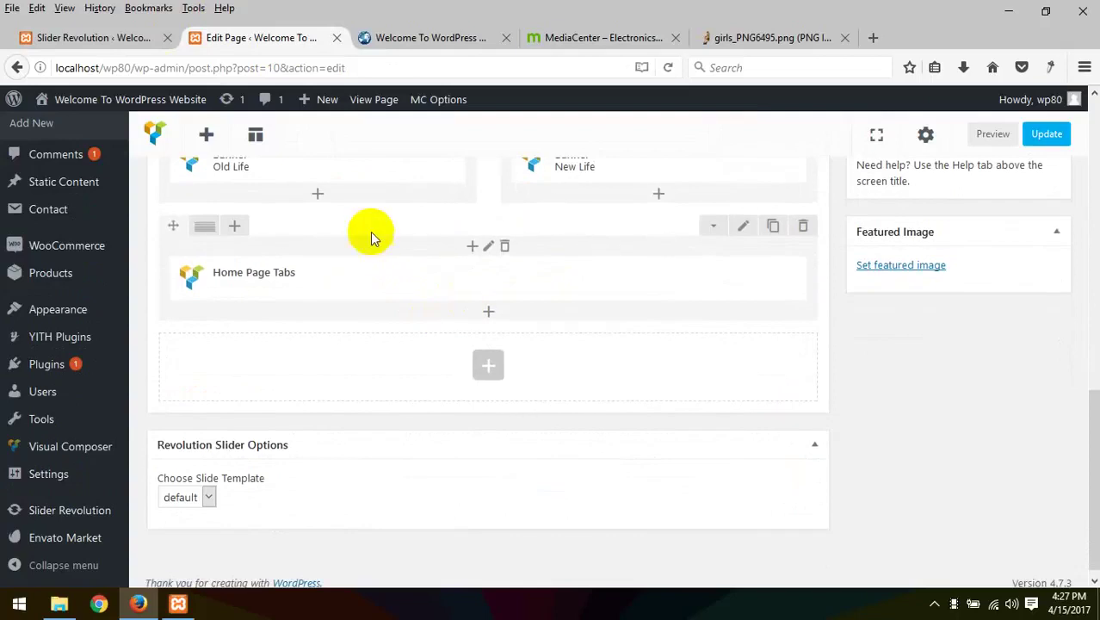
left_click(505, 279)
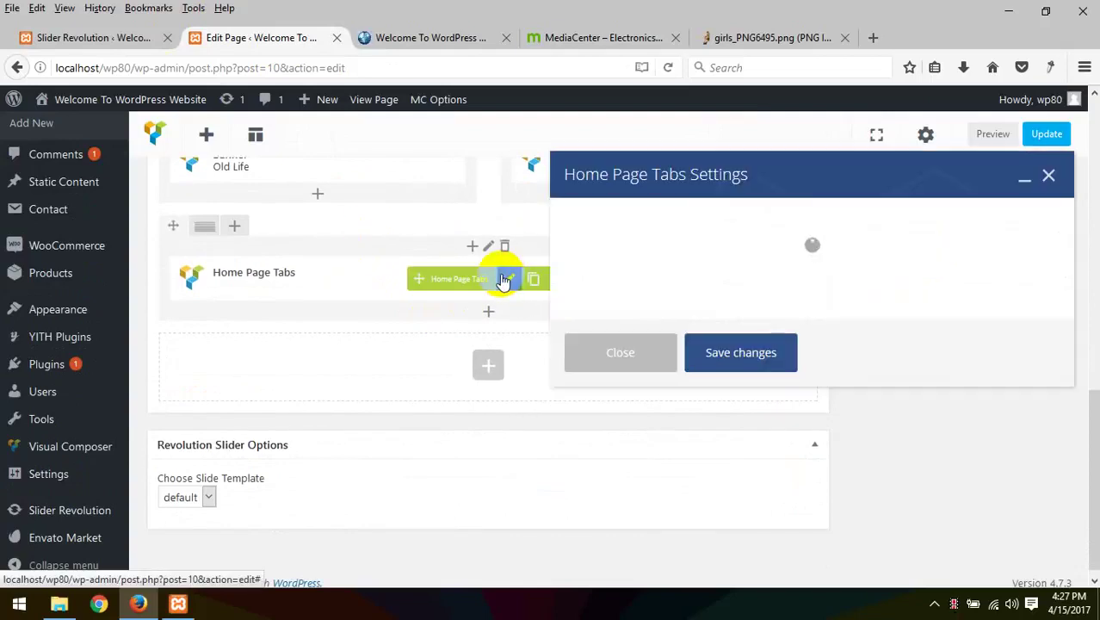
left_click(696, 310)
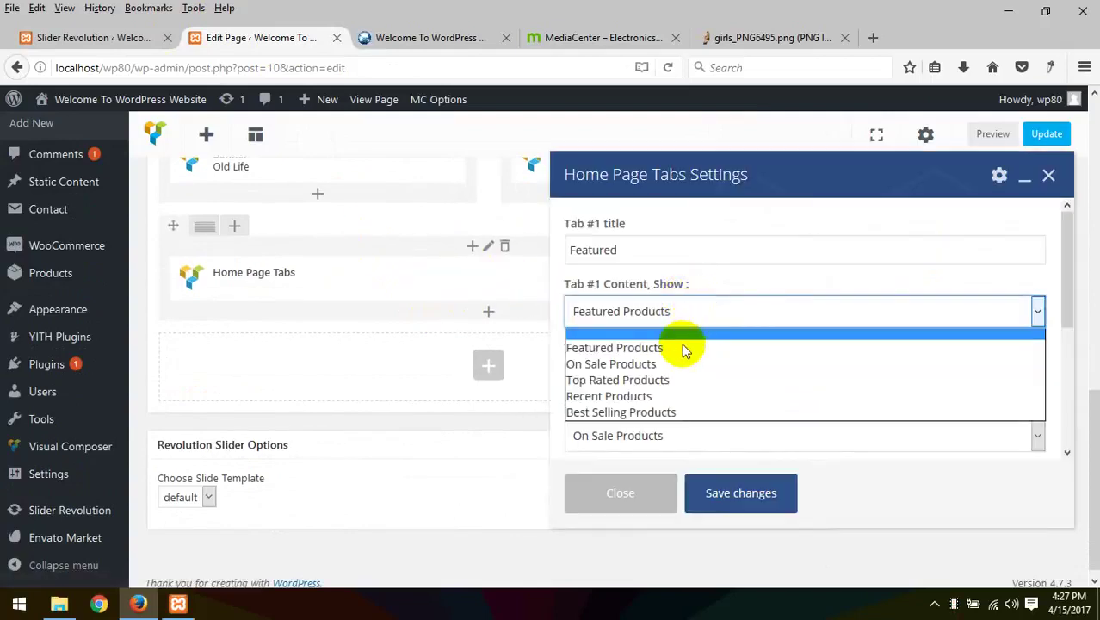
left_click(679, 395)
scroll(702, 408, "down", 2)
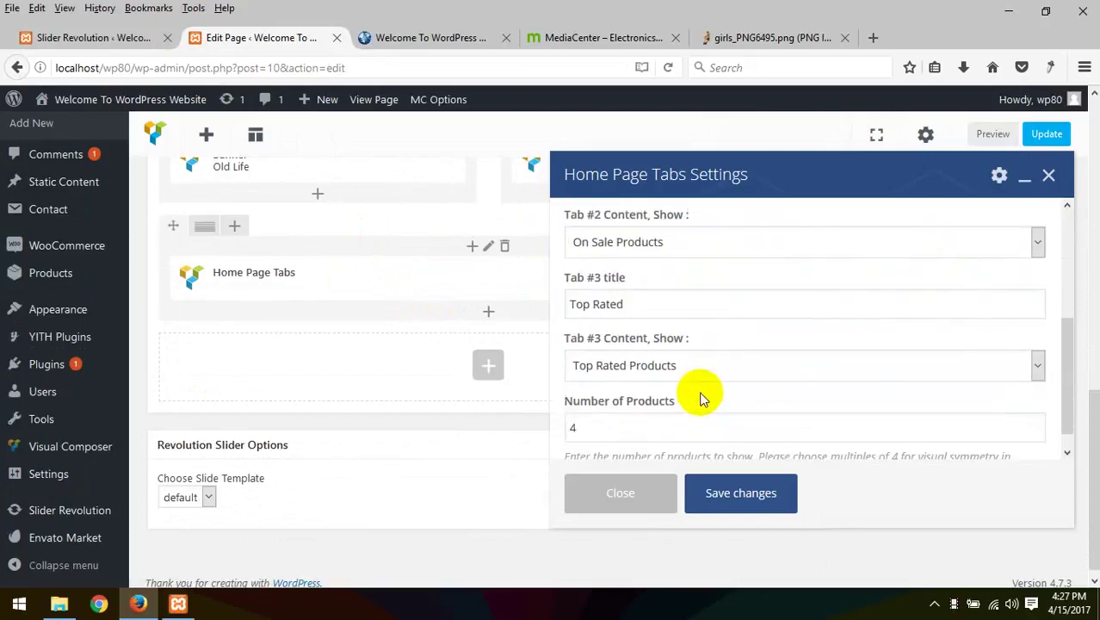
scroll(668, 294, "up", 1)
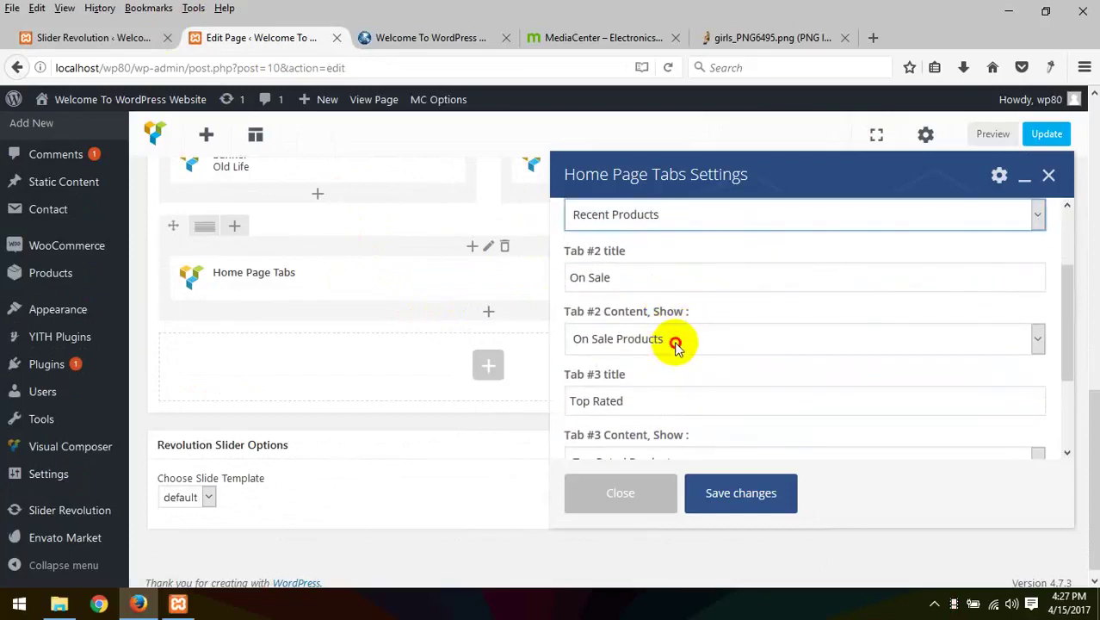
left_click(675, 344)
left_click(664, 439)
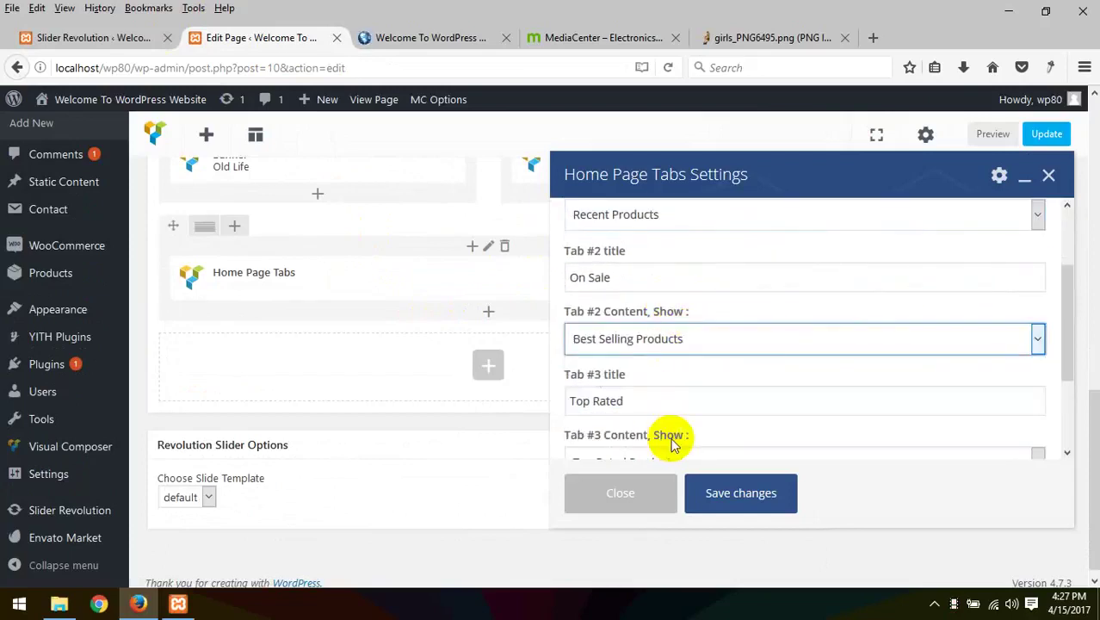
left_click(747, 492)
Step: Update the Home page with the changed tab contents and reload it on the site's front end
left_click(1041, 135)
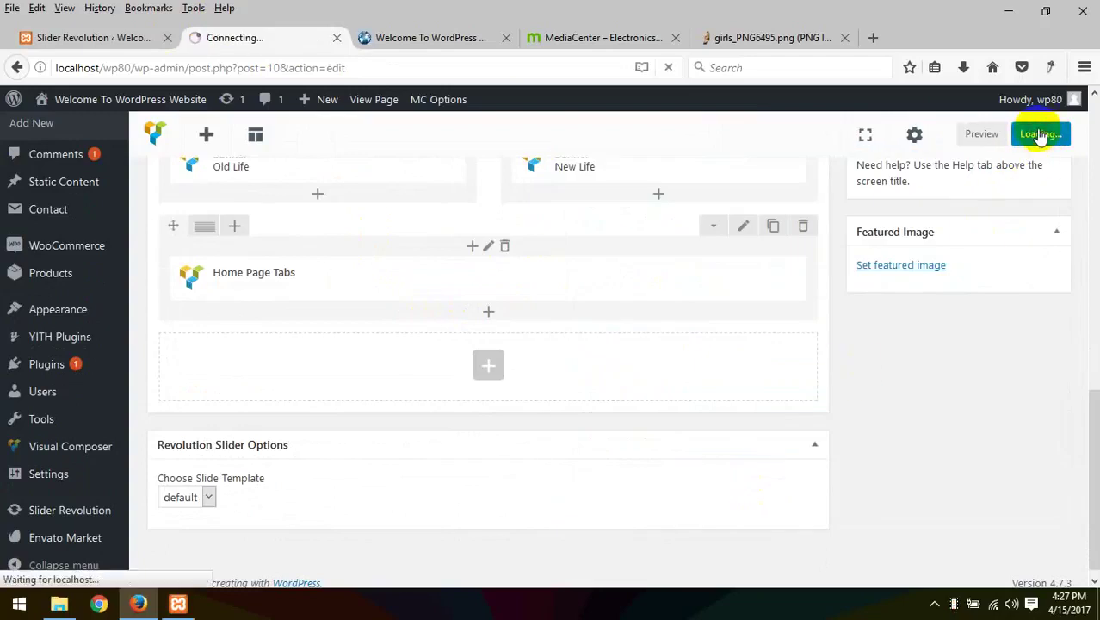
left_click(417, 35)
right_click(425, 204)
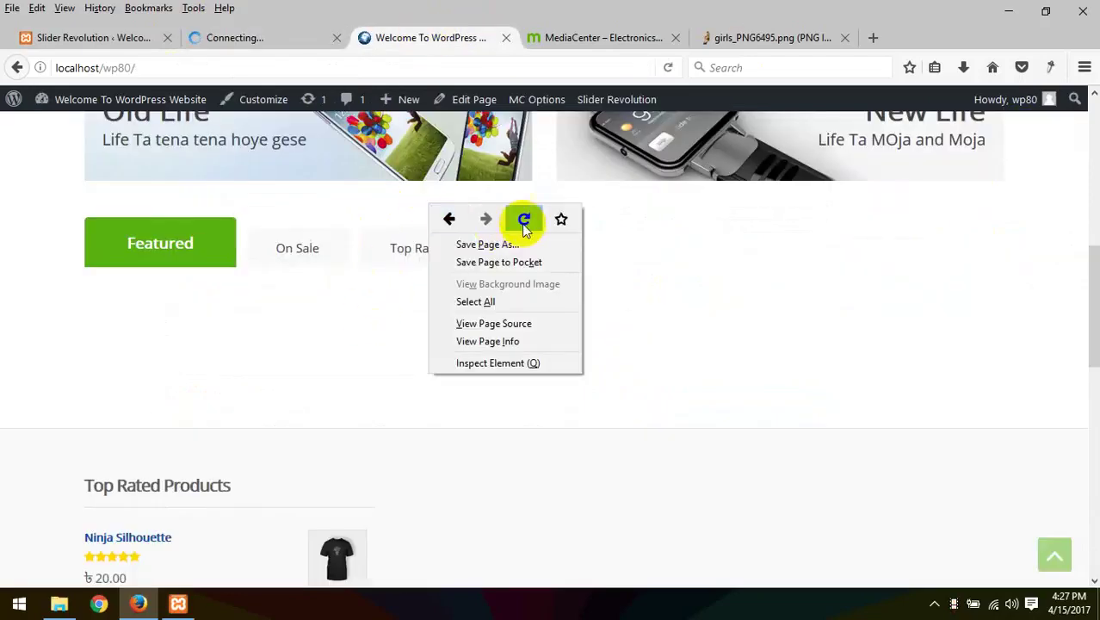
left_click(524, 220)
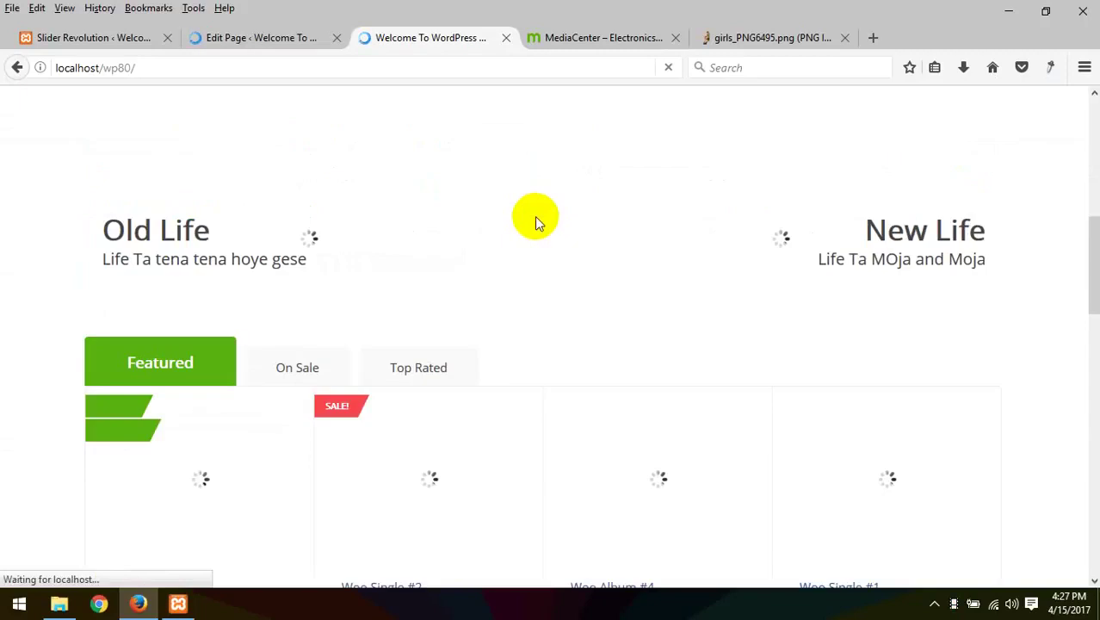
Step: Check the products listed under the first two product tabs on the front-end Home page
scroll(535, 216, "down", 3)
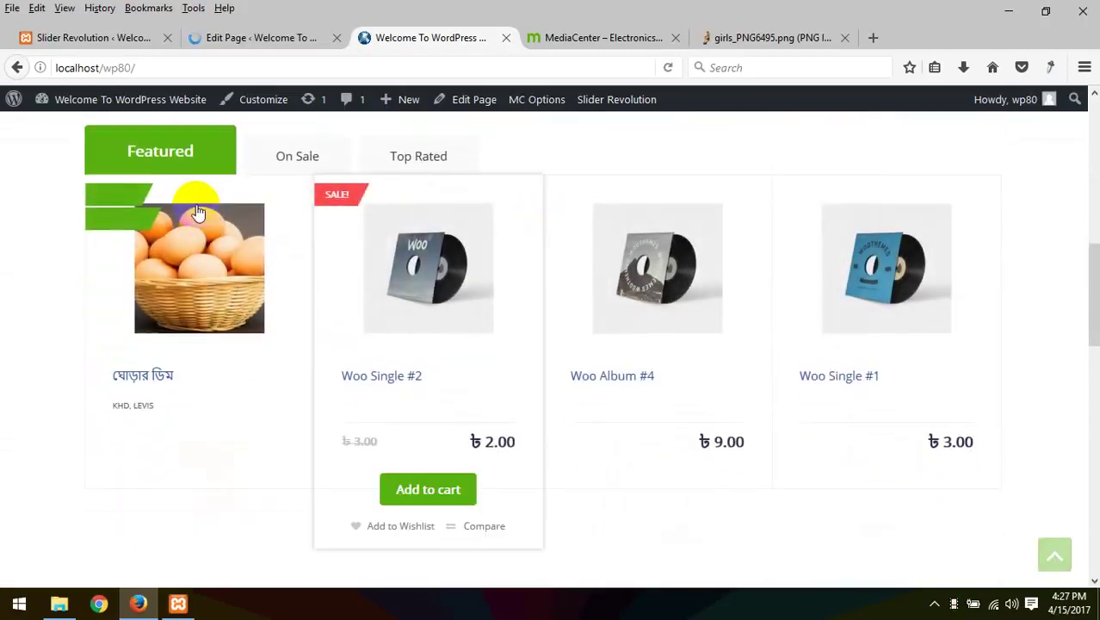
left_click(310, 163)
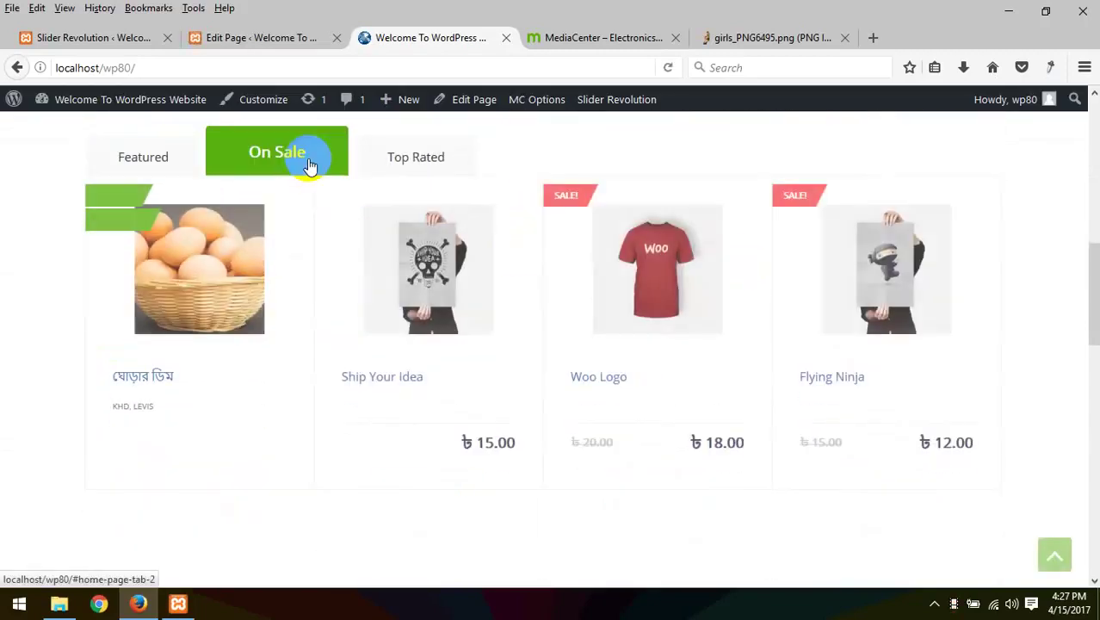
left_click(176, 158)
Step: Rename the Home Page Tabs titles to "Recent Product" for tab 1 and "Best Selling" for tab 2, and save the settings
left_click(88, 38)
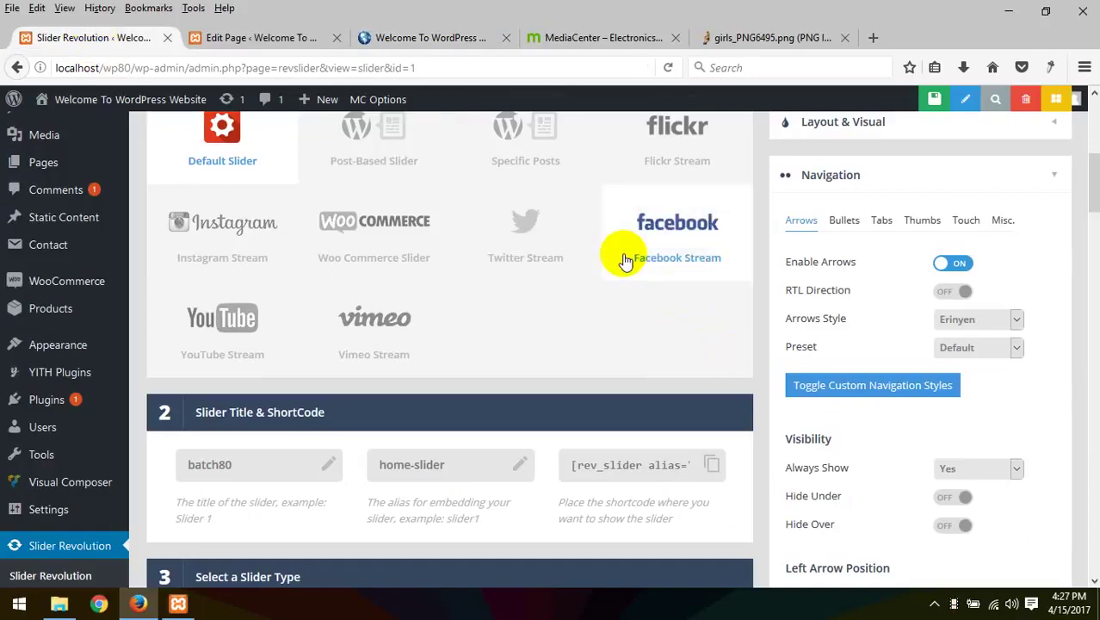
left_click(271, 39)
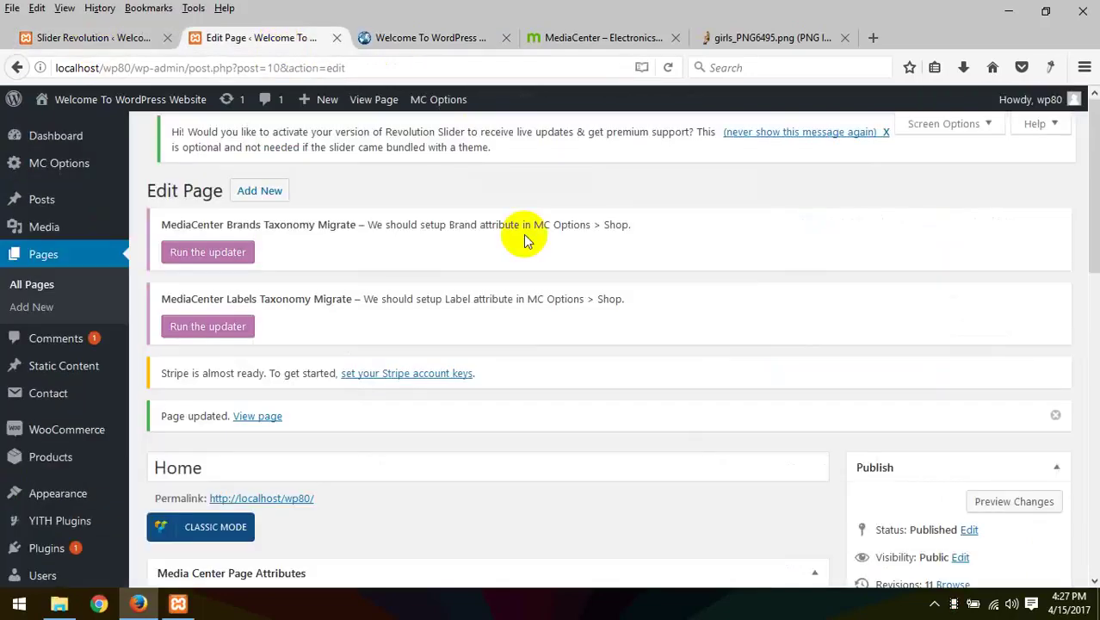
scroll(527, 241, "down", 10)
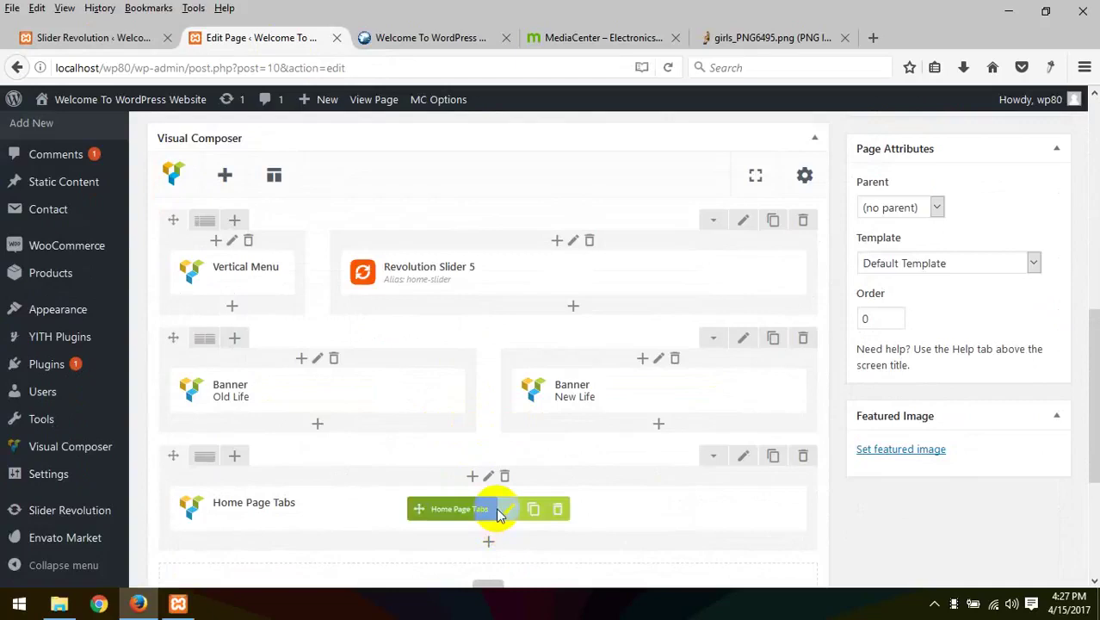
left_click(506, 509)
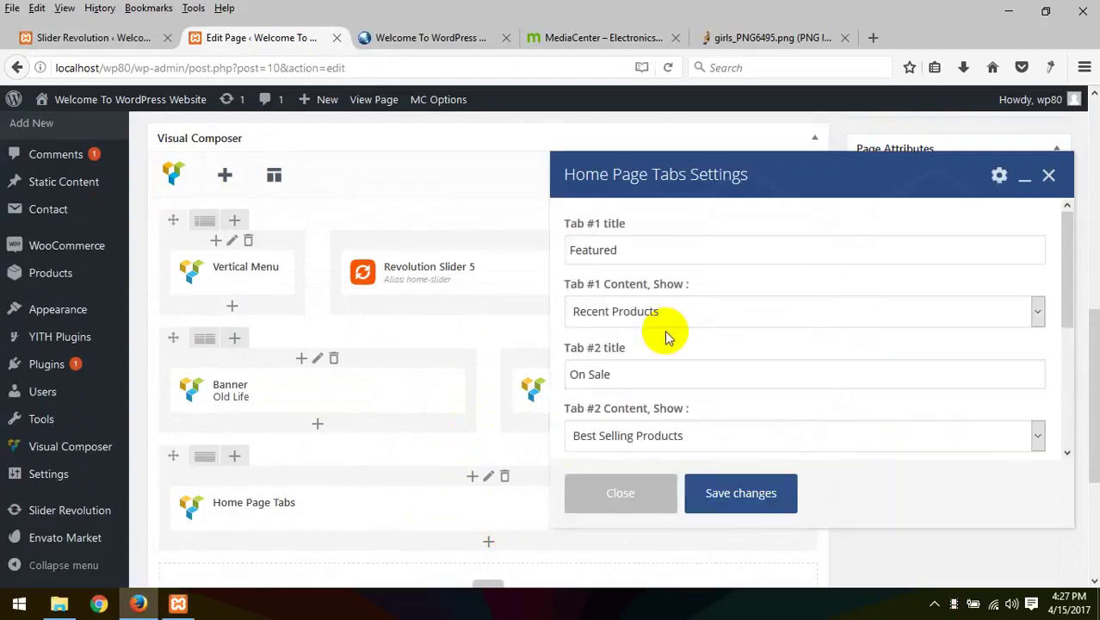
left_click_drag(634, 250, 517, 250)
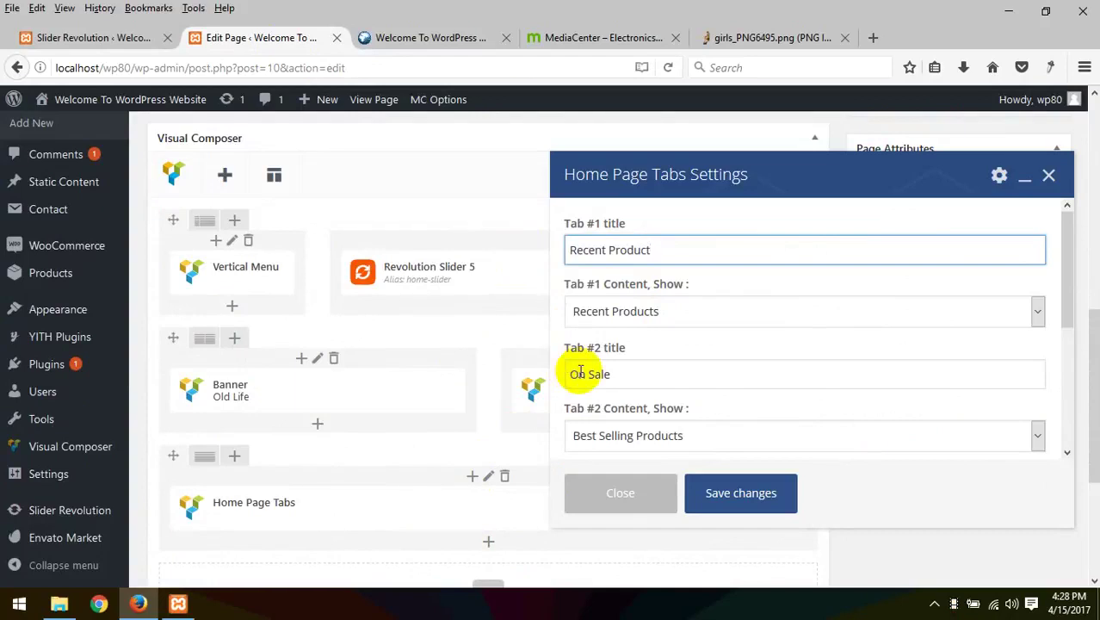
left_click_drag(628, 377, 530, 379)
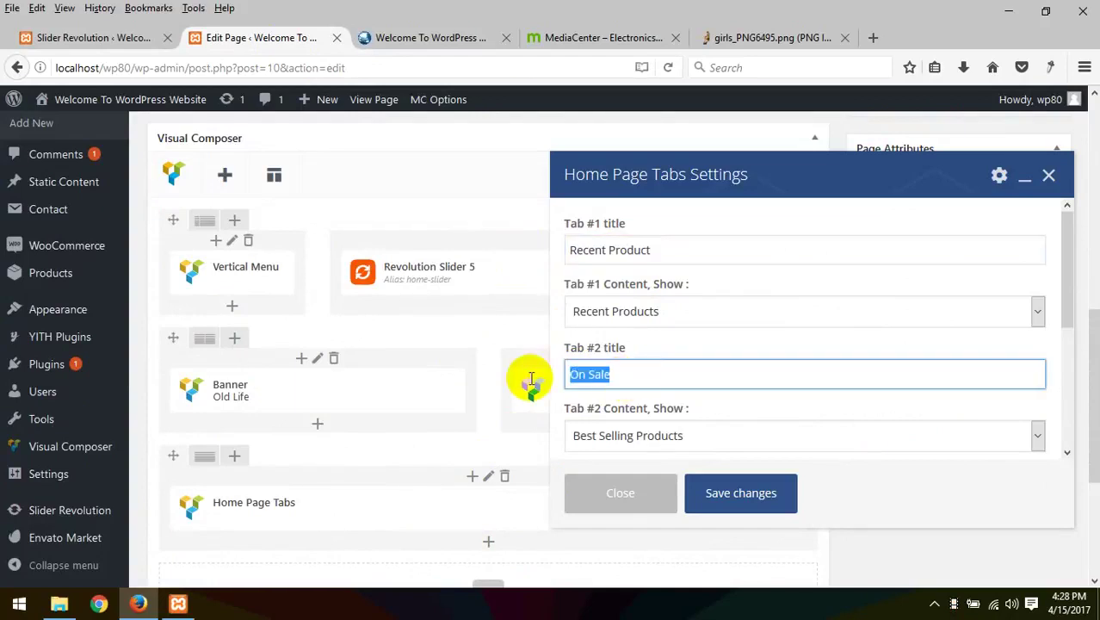
type("Best ")
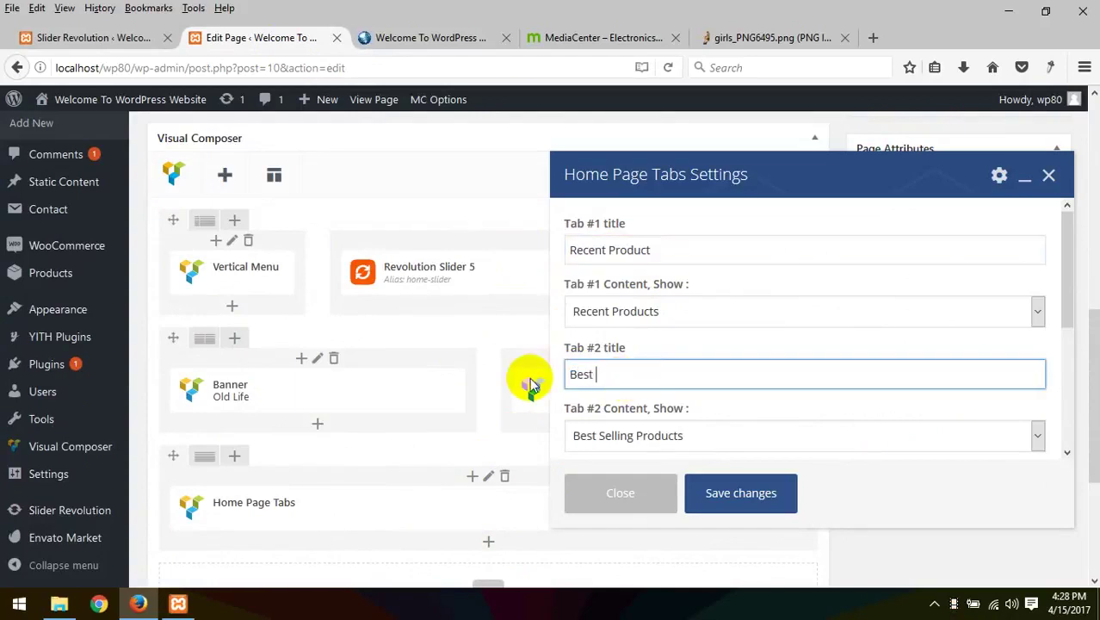
type("Selling")
left_click(757, 506)
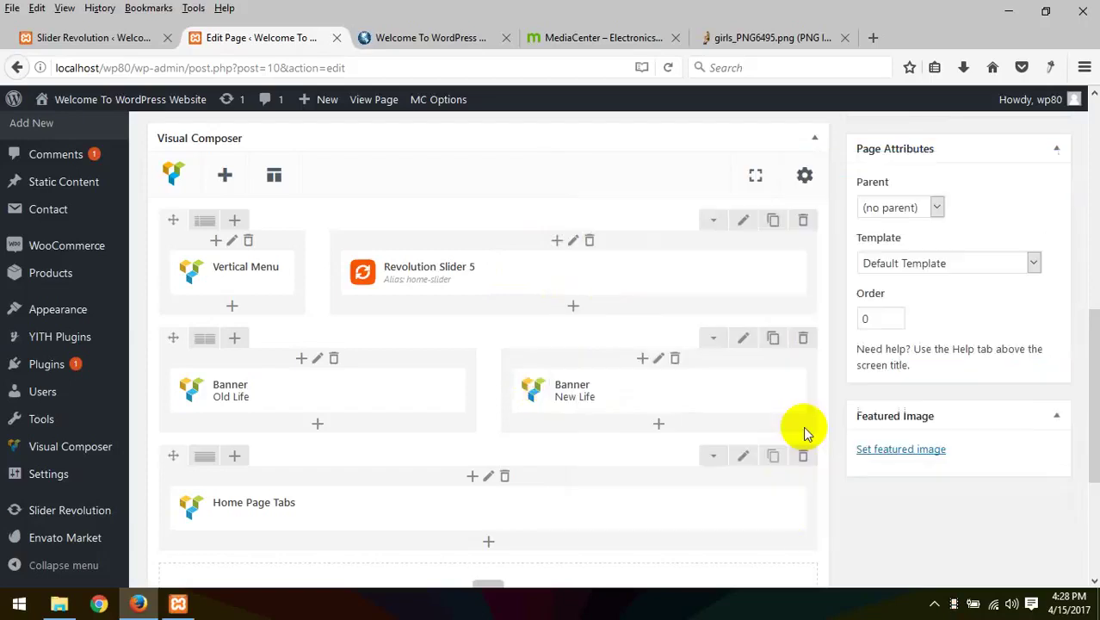
Step: Update the Home page with the renamed product tabs
scroll(1059, 267, "up", 3)
left_click(1031, 371)
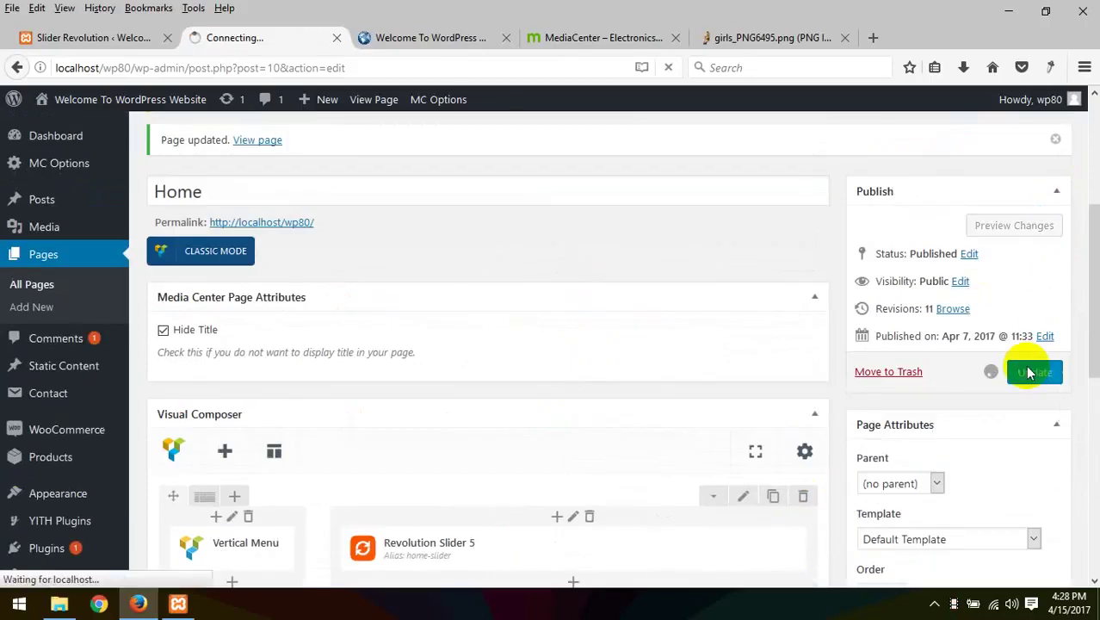
left_click(422, 38)
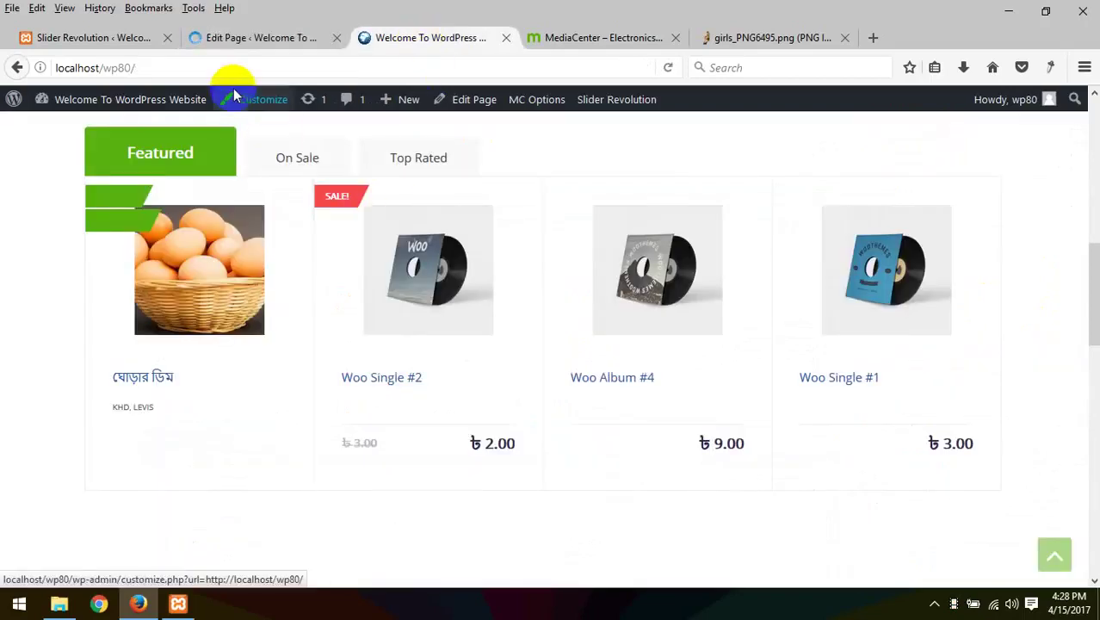
left_click(247, 43)
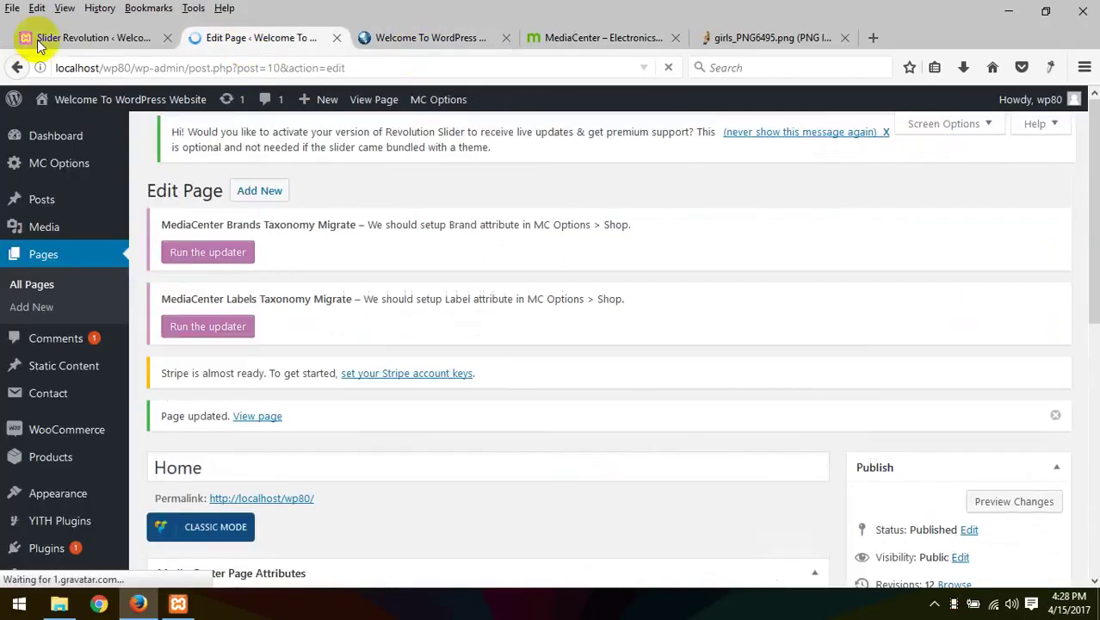
left_click(52, 38)
left_click(259, 35)
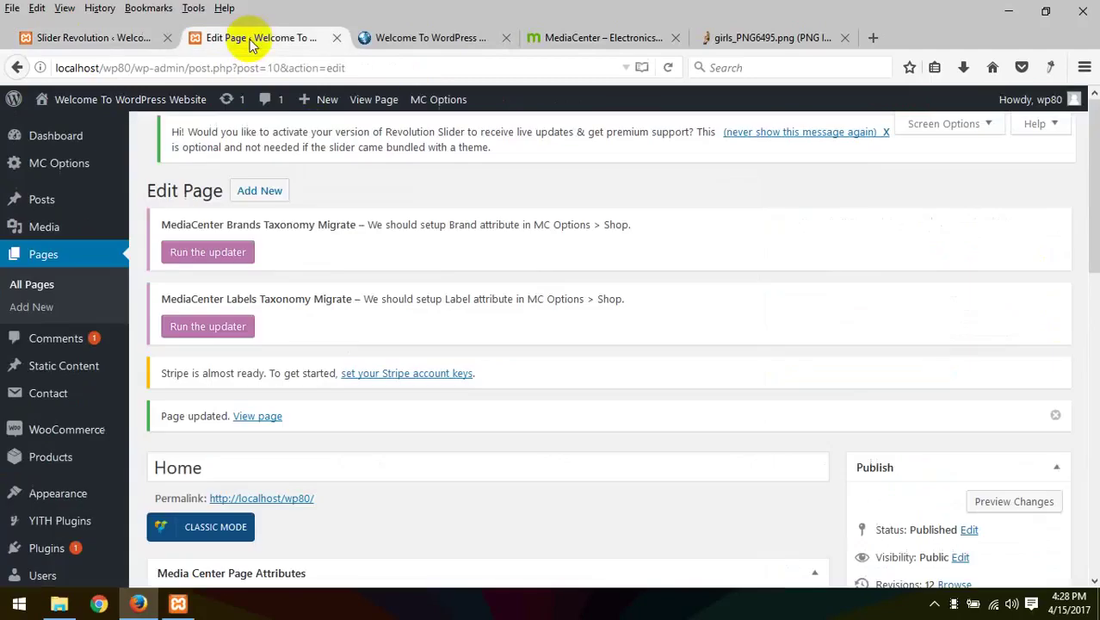
Step: Close the page inspector on the MediaCenter demo and look at its product tabs section
left_click(550, 40)
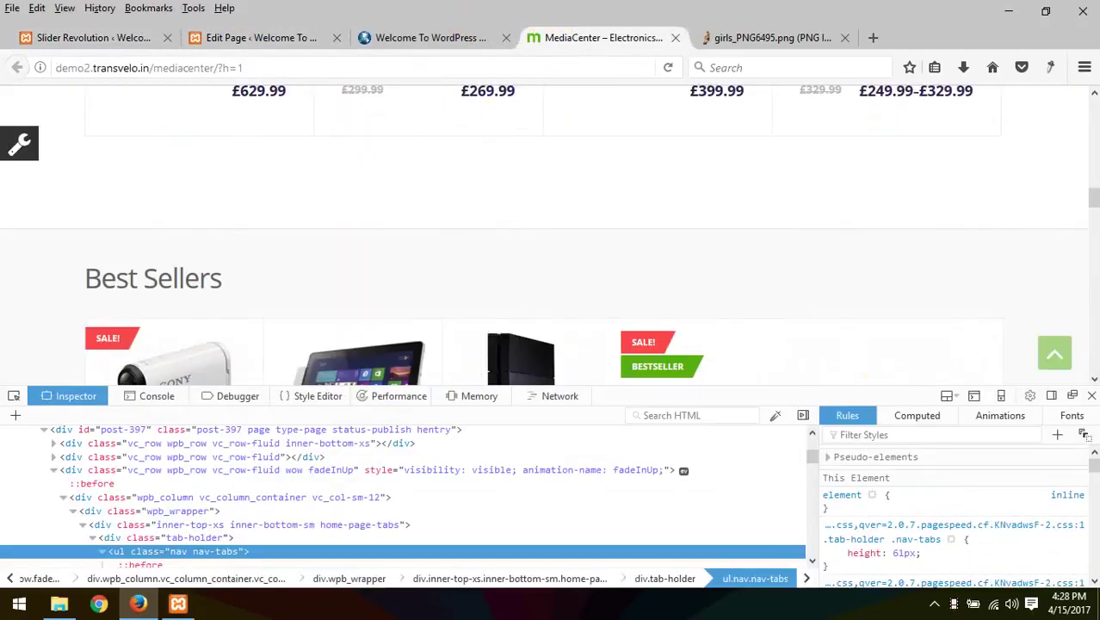
left_click(1091, 397)
scroll(545, 299, "up", 5)
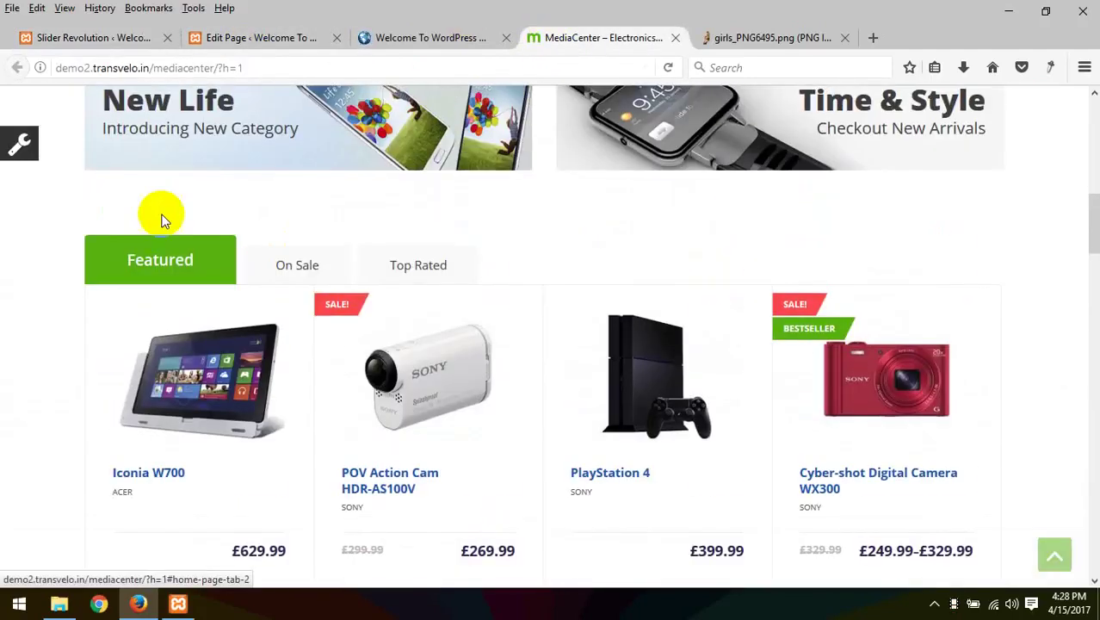
Step: View the second product tab on the site's front-end Home page and reload the page to load the new titles
left_click(430, 38)
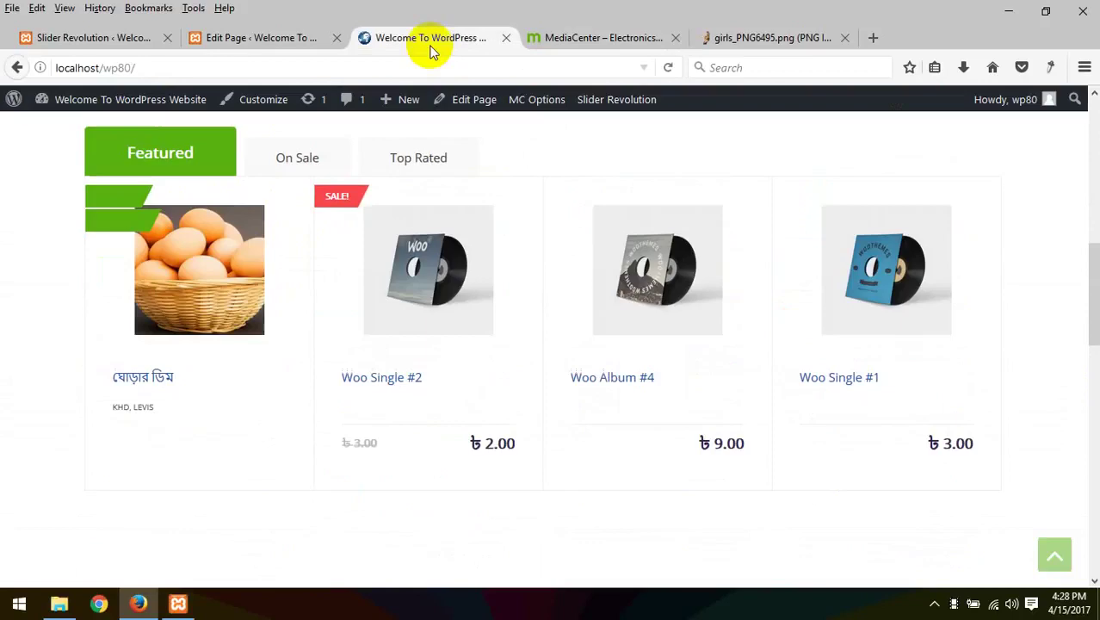
left_click(284, 156)
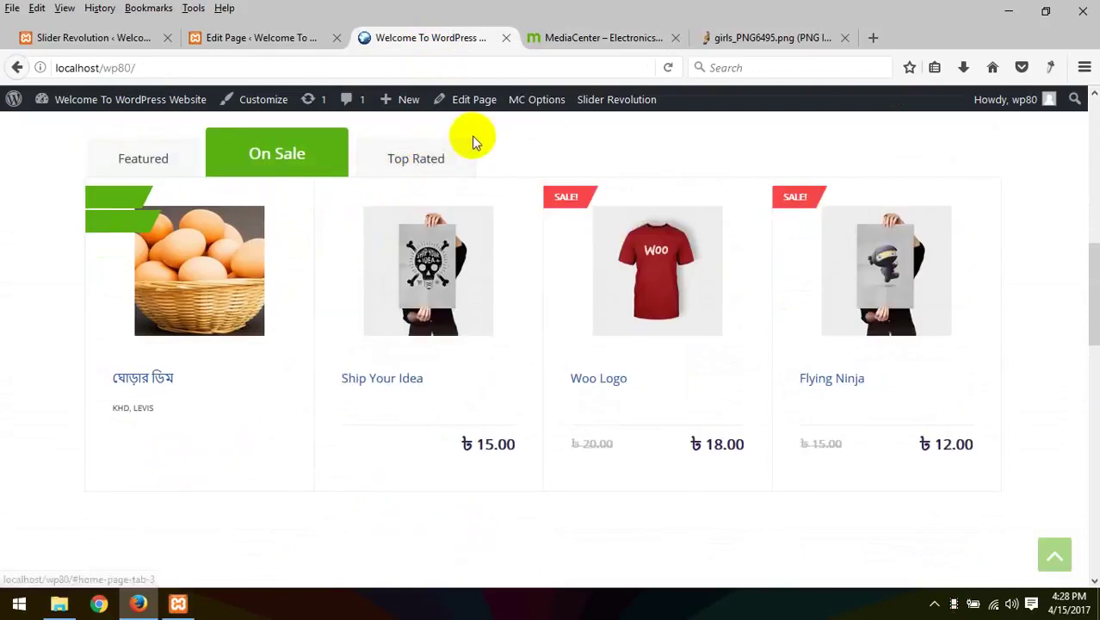
right_click(473, 138)
left_click(571, 155)
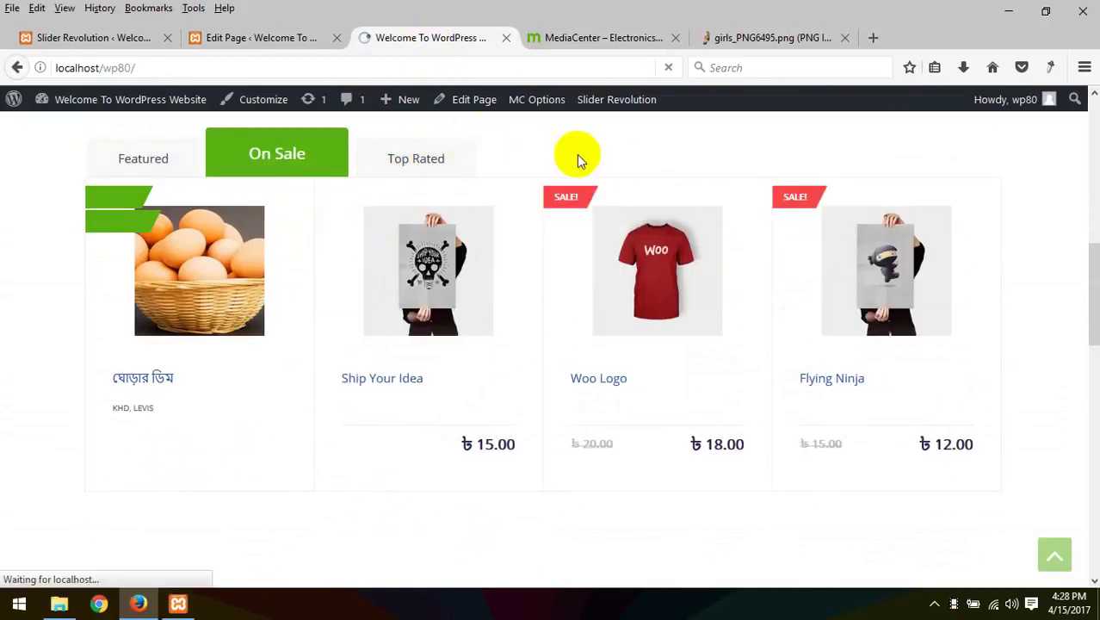